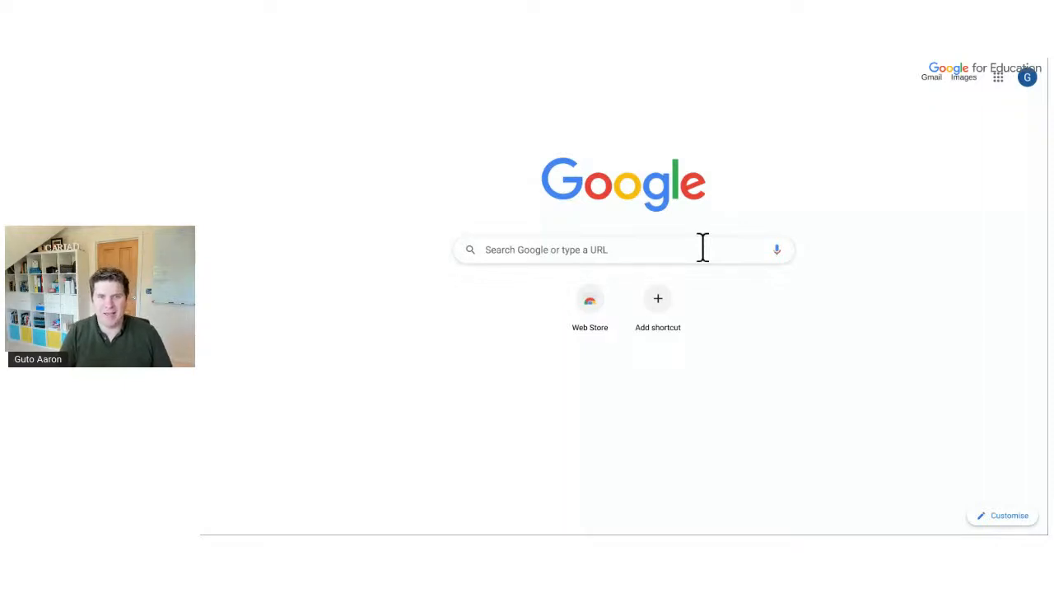
Search Google for 'gmail', then open Gmail from the Google apps list
{"action": "left_click", "coordinate": [702, 249]}
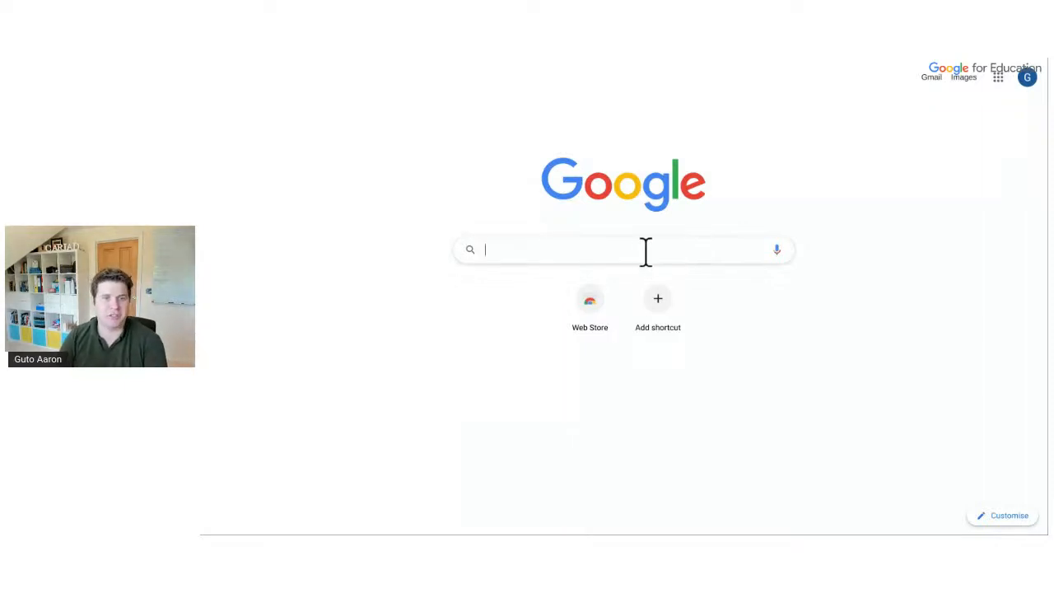
{"action": "type", "text": "gmail"}
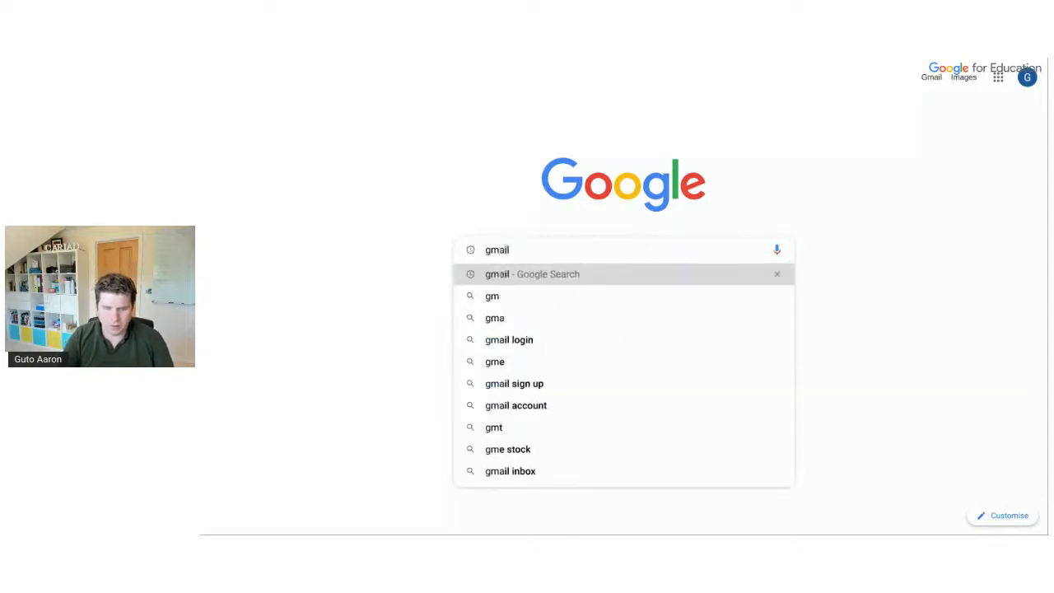
{"action": "key", "text": "Return"}
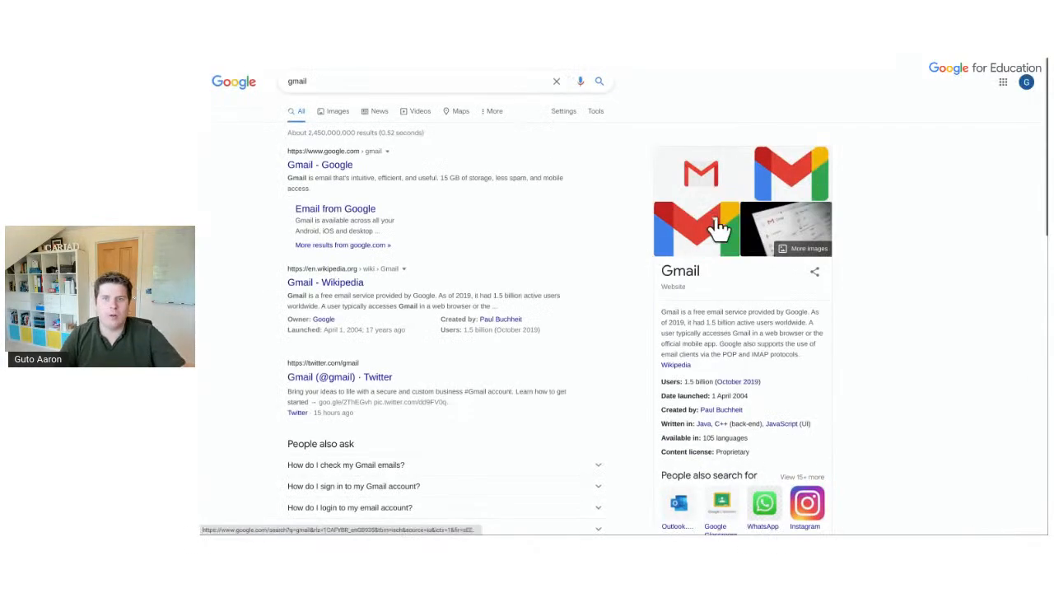
{"action": "left_click", "coordinate": [1002, 85]}
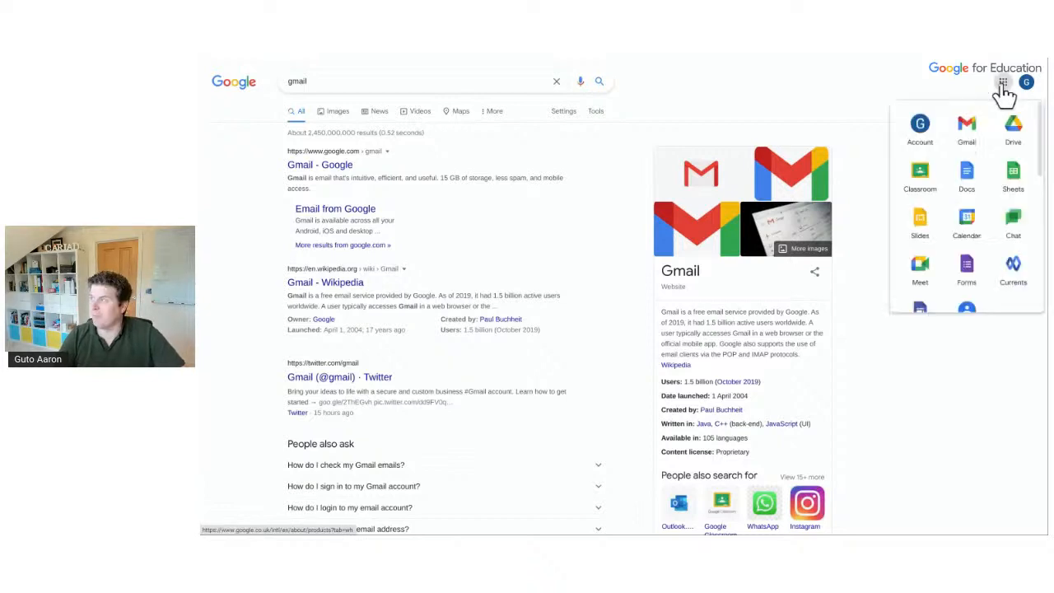
{"action": "left_click", "coordinate": [965, 136]}
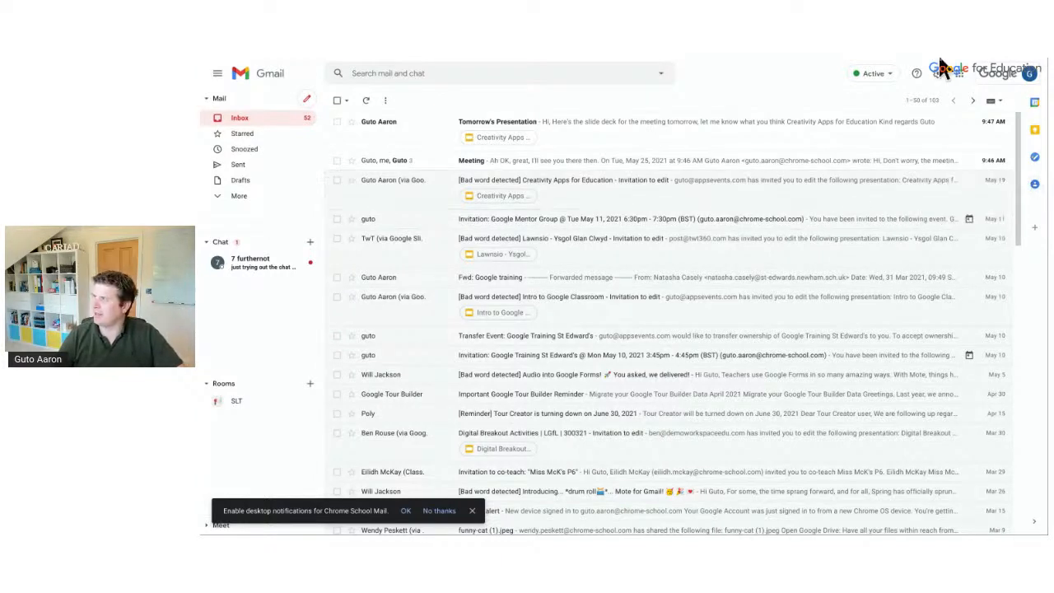
Zoom the Gmail page to 125% and dismiss the desktop notifications prompt
{"action": "mouse_move", "coordinate": [969, 61]}
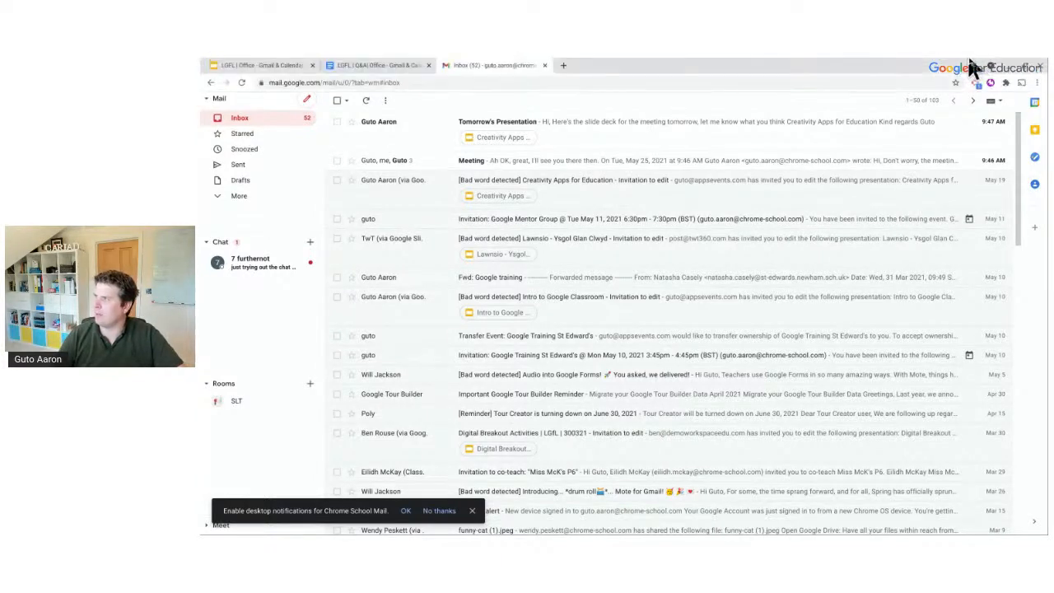
{"action": "left_click", "coordinate": [1036, 83]}
{"action": "left_click", "coordinate": [992, 195]}
{"action": "left_click", "coordinate": [992, 194]}
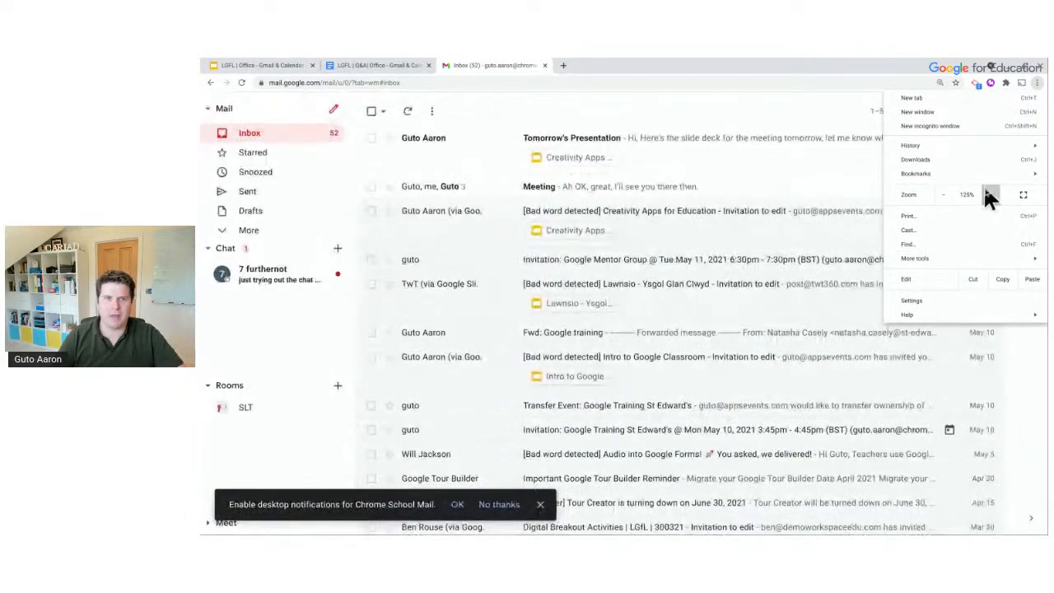
{"action": "left_click", "coordinate": [697, 65]}
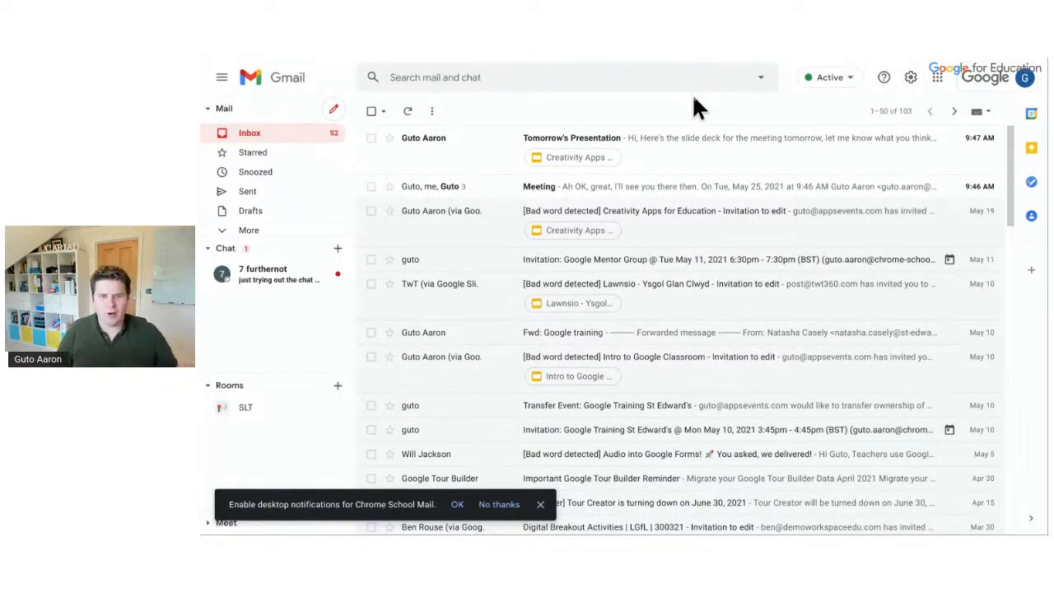
{"action": "left_click", "coordinate": [541, 504]}
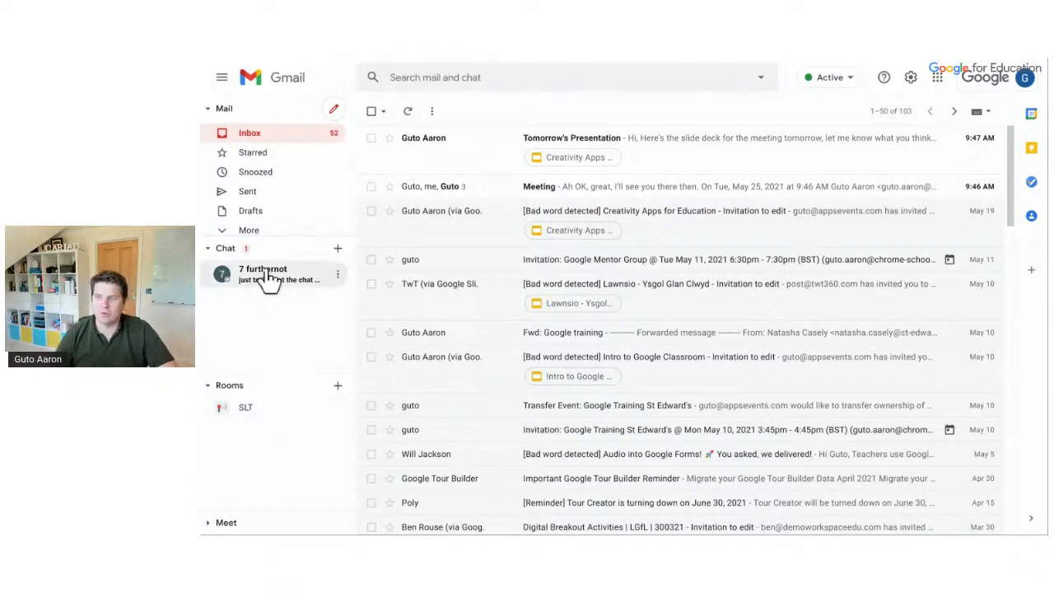
Start a chat with a frequent contact, then close the chat window
{"action": "left_click", "coordinate": [340, 252]}
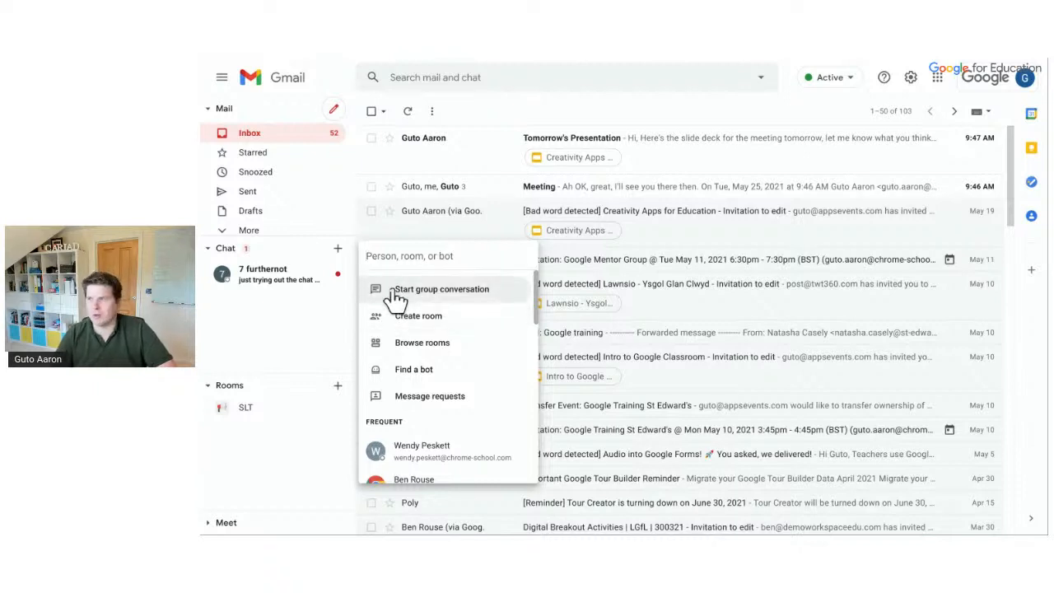
{"action": "left_click", "coordinate": [414, 448]}
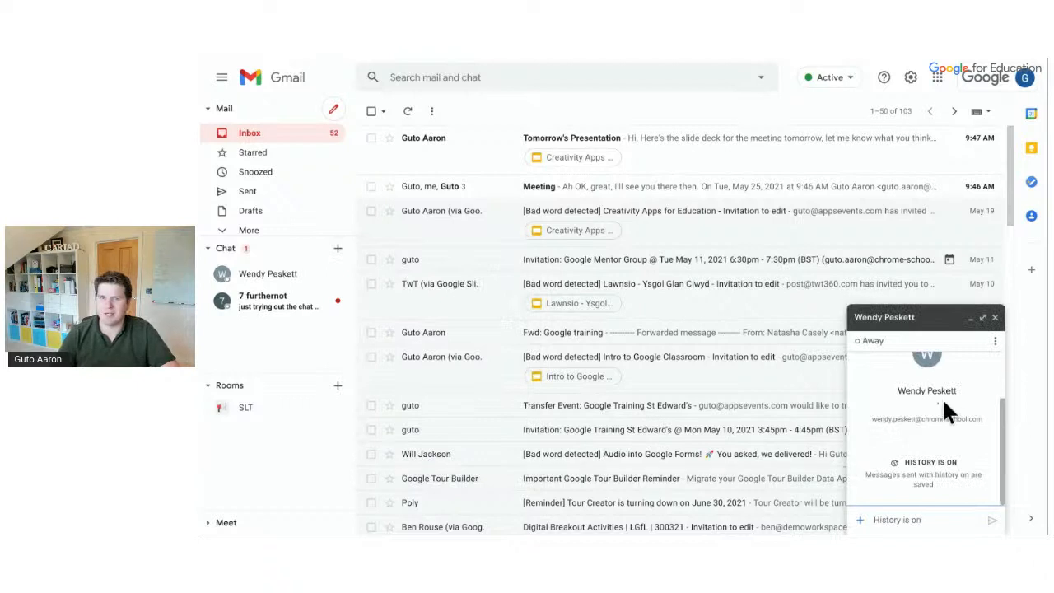
{"action": "left_click", "coordinate": [994, 317]}
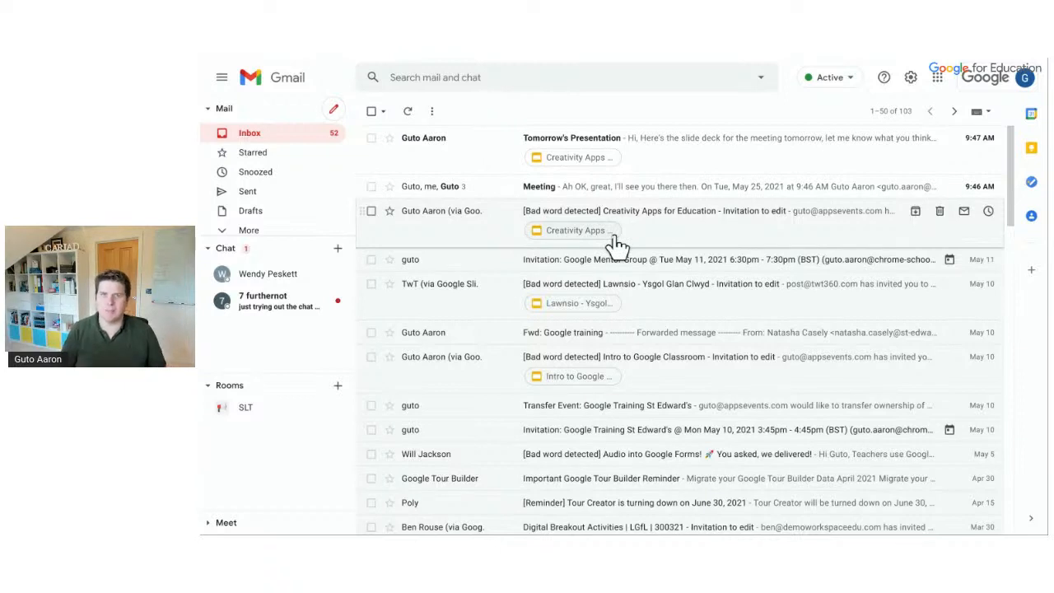
Compose a new message, dismiss the full-screen tip, and return it to docked size
{"action": "left_click", "coordinate": [333, 115]}
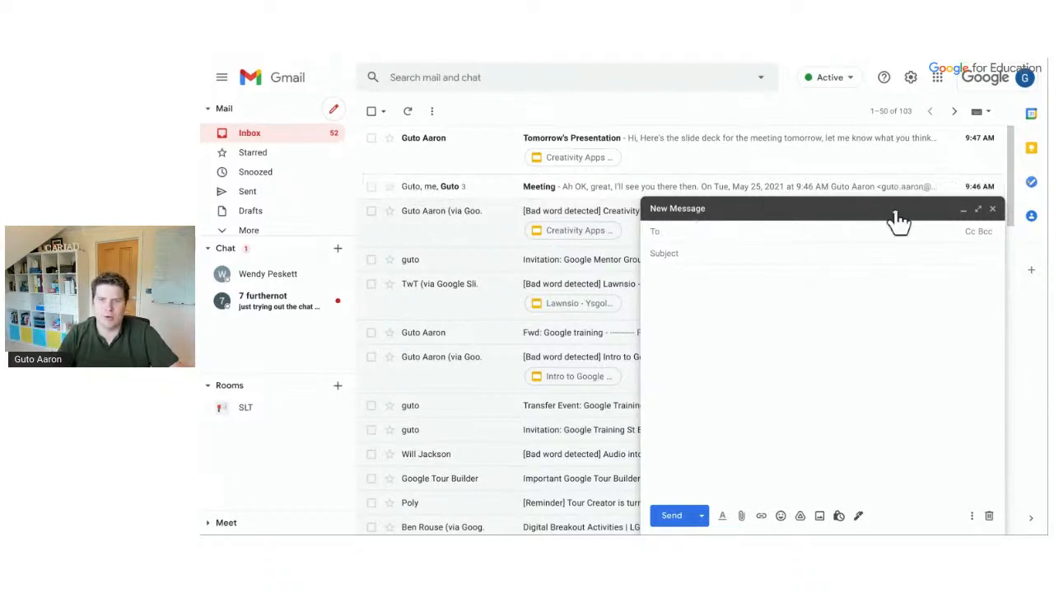
{"action": "left_click", "coordinate": [981, 213]}
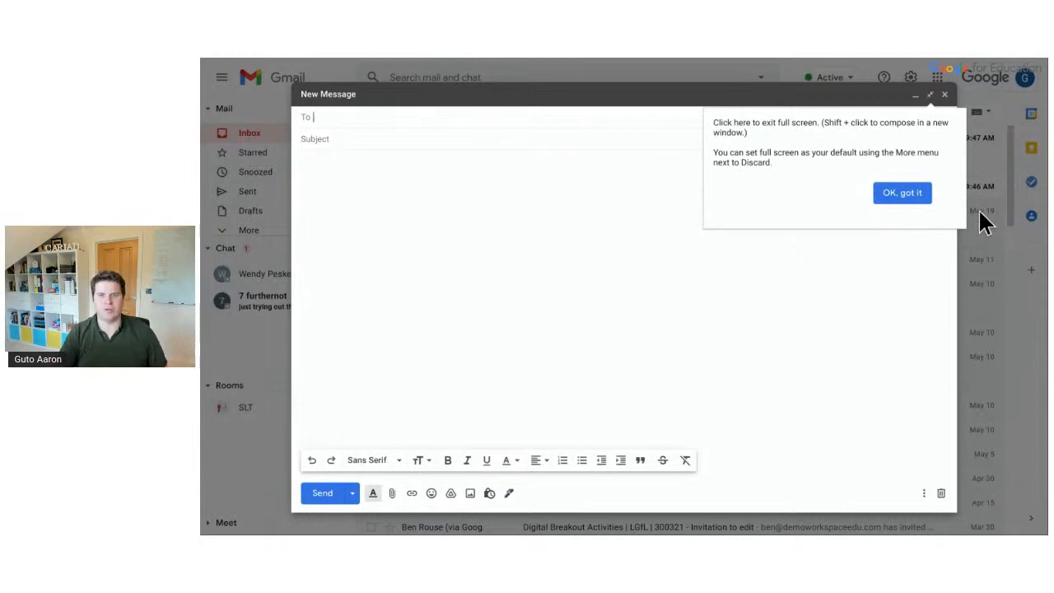
{"action": "left_click", "coordinate": [902, 195]}
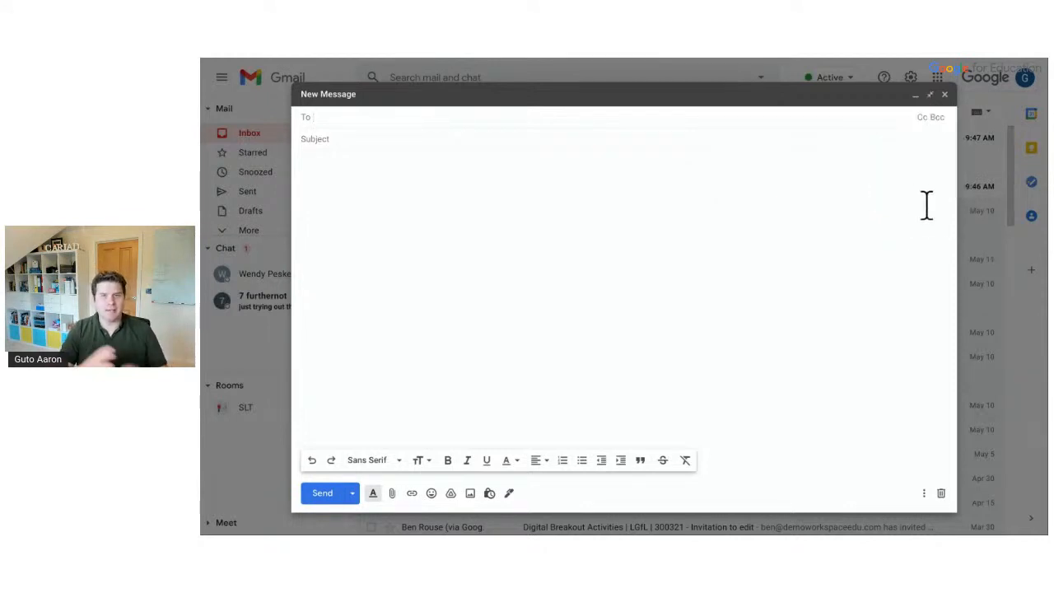
{"action": "left_click", "coordinate": [931, 95]}
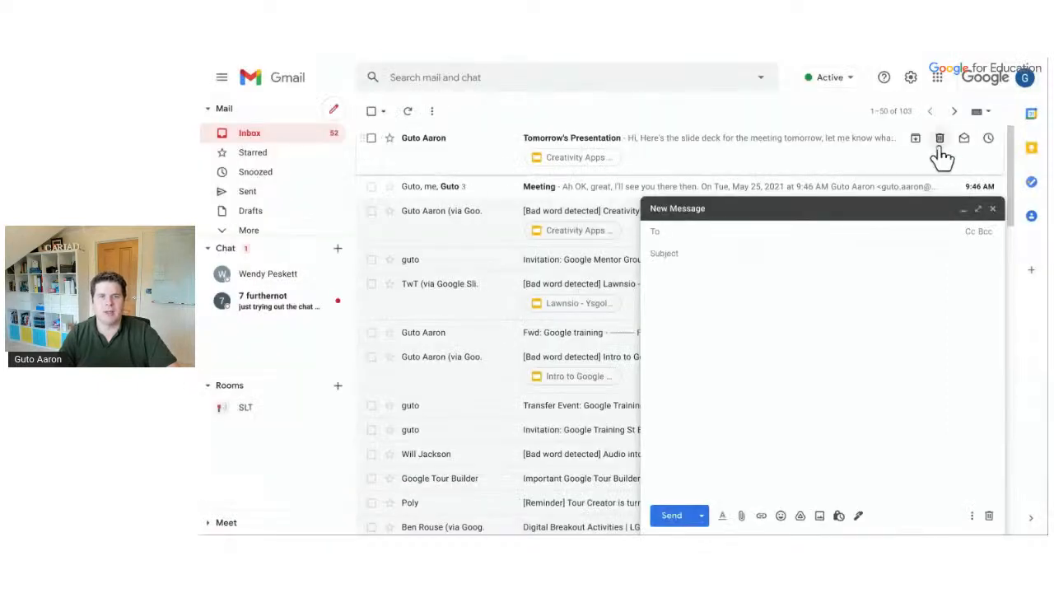
{"action": "scroll", "coordinate": [590, 288], "scroll_direction": "down", "scroll_amount": 2}
{"action": "scroll", "coordinate": [589, 288], "scroll_direction": "up", "scroll_amount": 2}
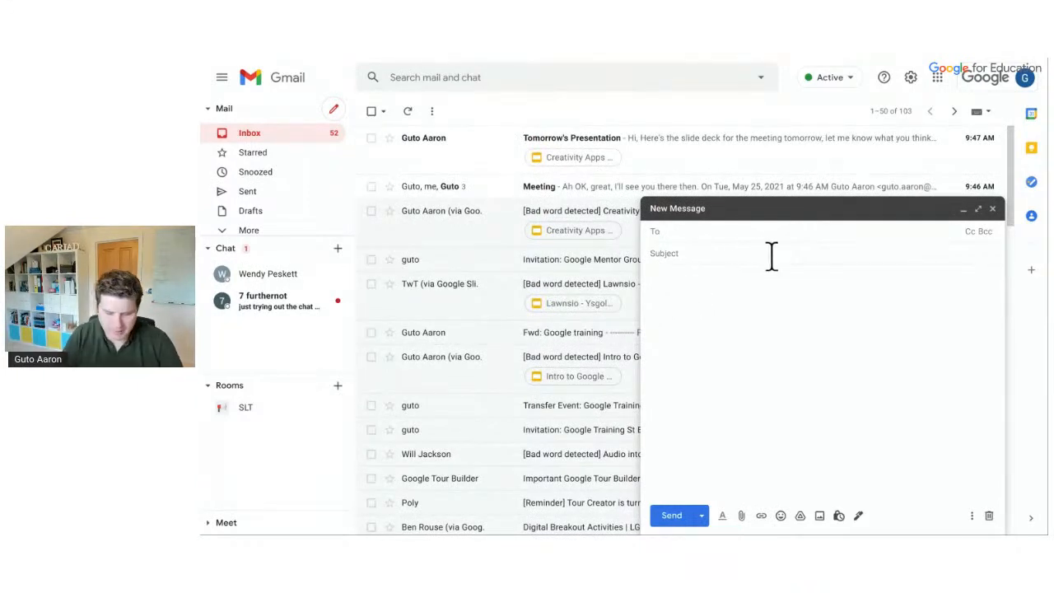
Address the draft to the suggested contact with the subject 'Tomorrow's Meeting'
{"action": "type", "text": "wendy"}
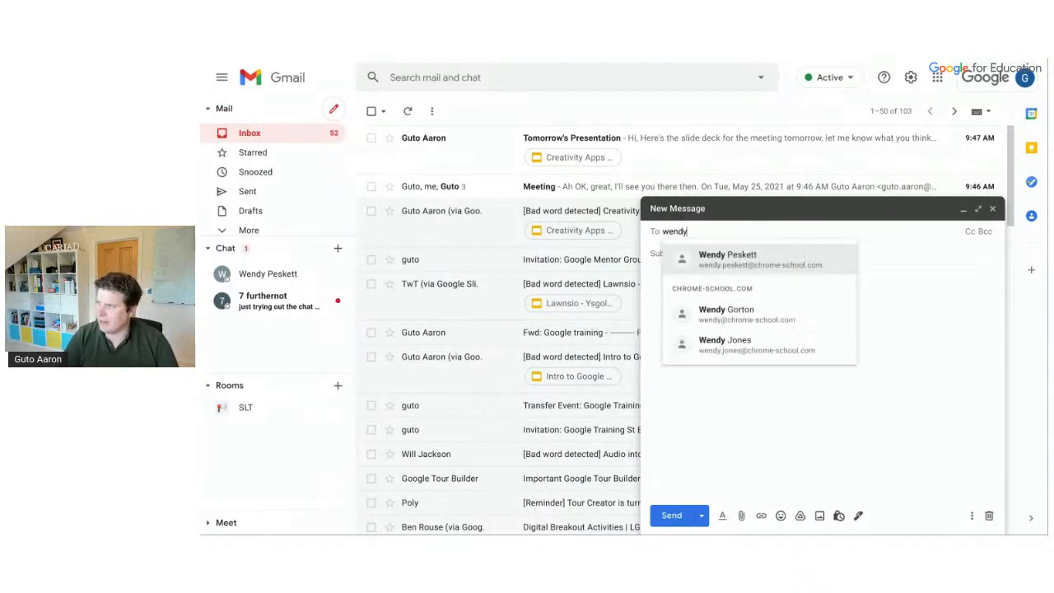
{"action": "left_click", "coordinate": [764, 258]}
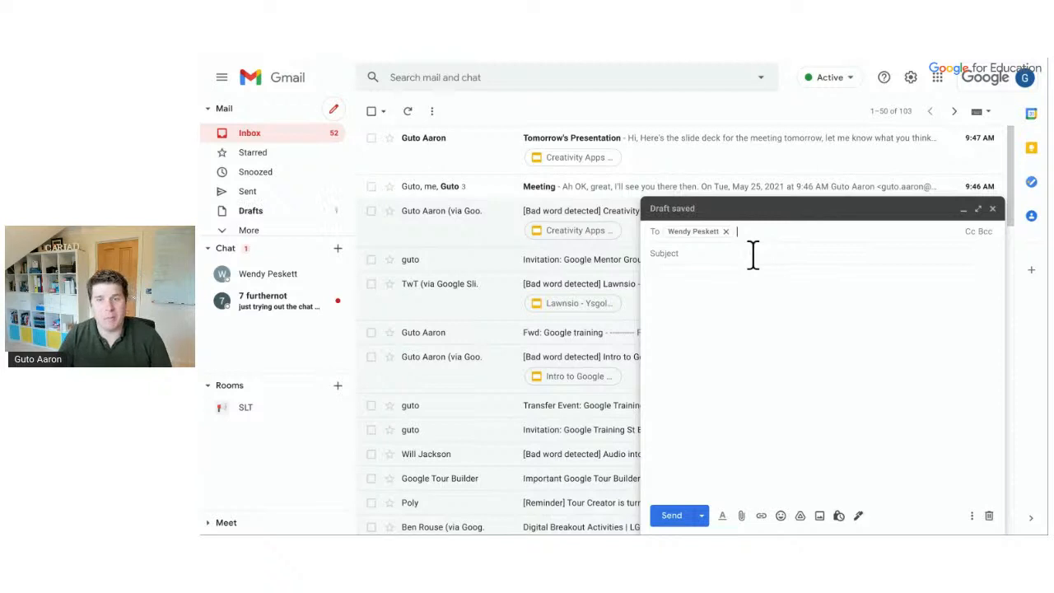
{"action": "left_click", "coordinate": [987, 232]}
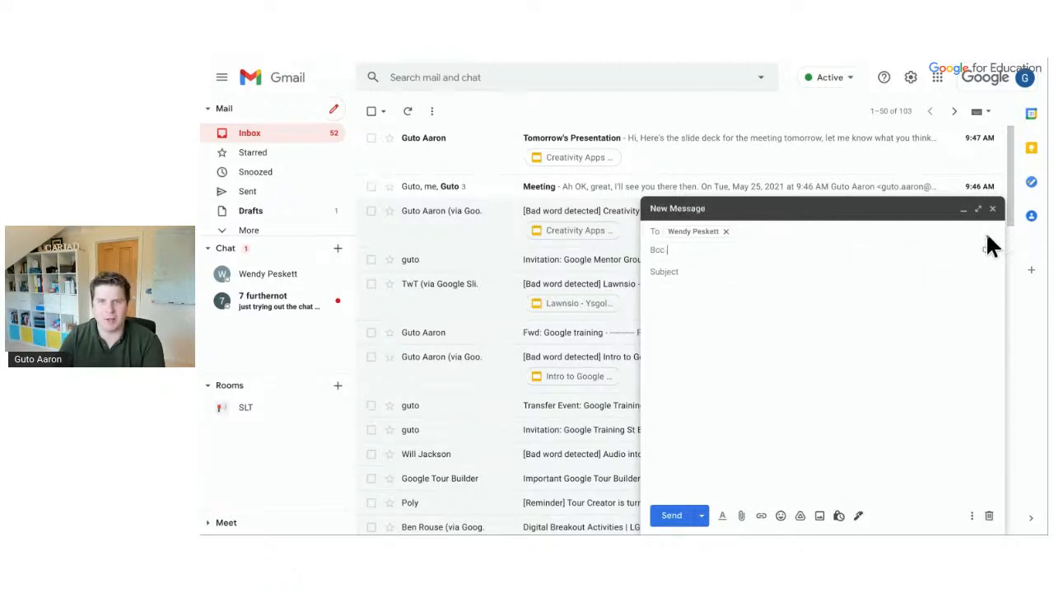
{"action": "left_click", "coordinate": [707, 274]}
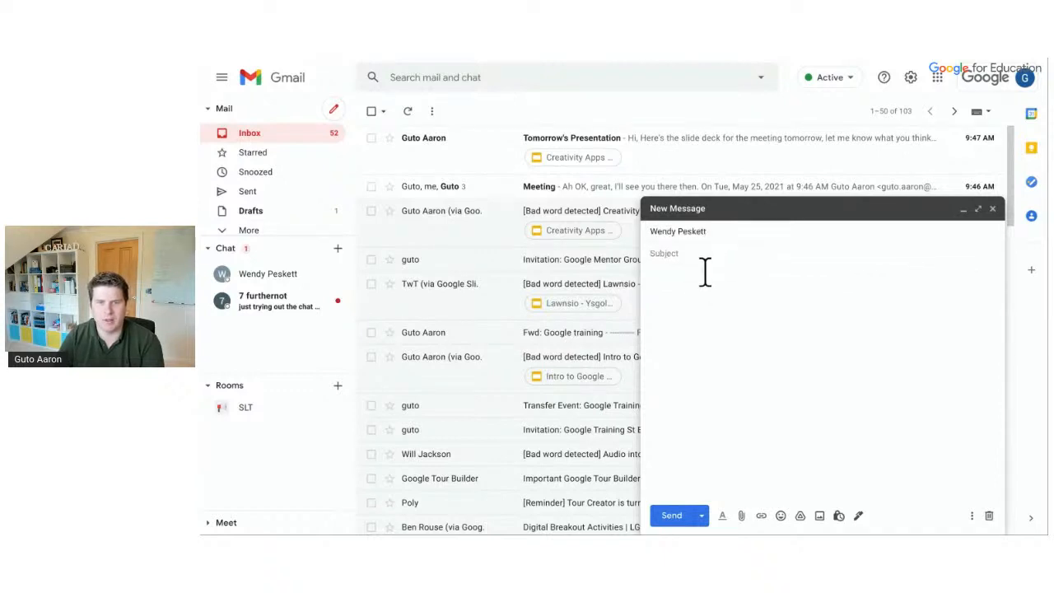
{"action": "left_click", "coordinate": [697, 256]}
{"action": "type", "text": "Tomorrow's Meeting"}
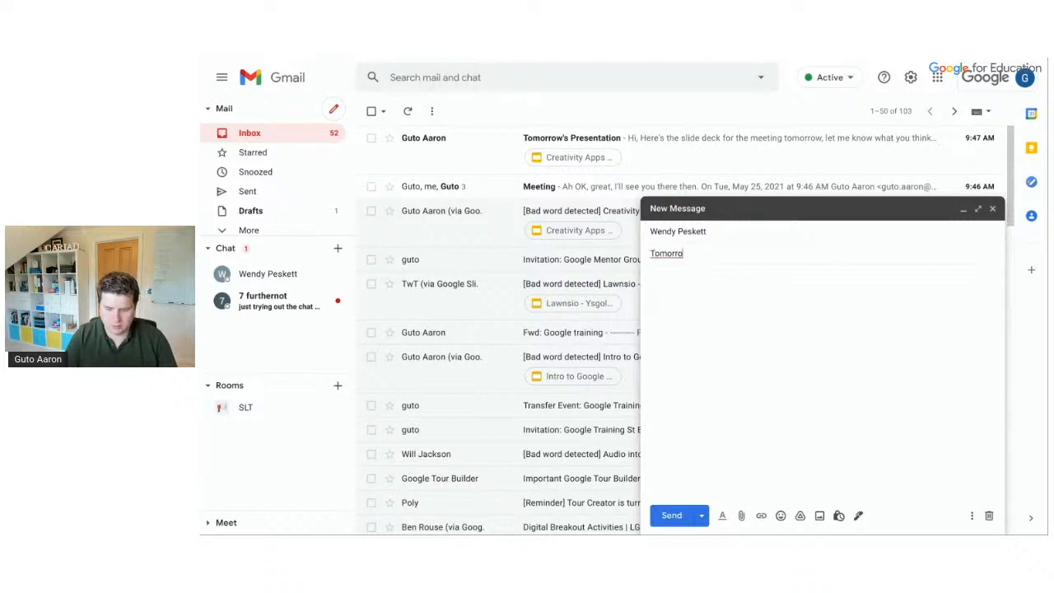
Write a body inviting the recipient to the meeting tomorrow, noting '(This is a demo)', signed 'Kind regards'
{"action": "left_click", "coordinate": [683, 275]}
{"action": "type", "text": "Hi Wendy, "}
{"action": "type", "text": "Are you free"}
{"action": "type", "text": " to join i"}
{"action": "type", "text": "n our meeting la"}
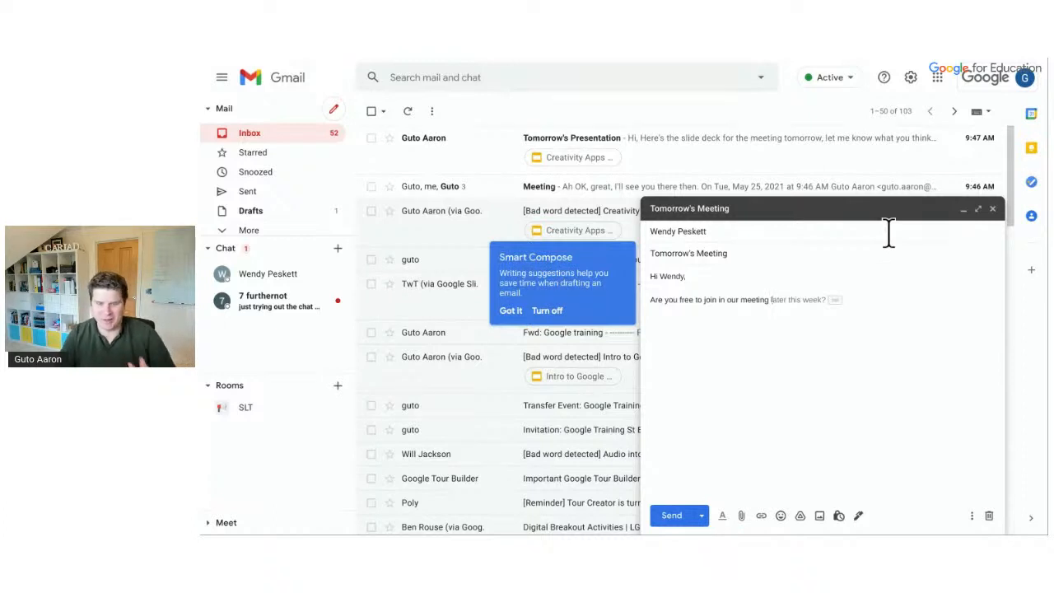
{"action": "type", "text": "later this w"}
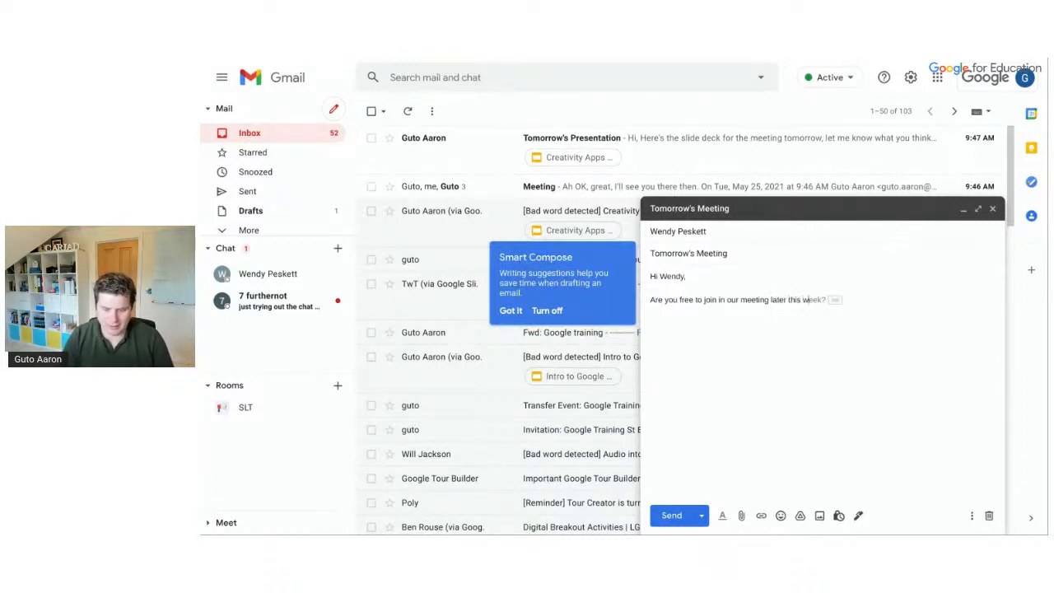
{"action": "type", "text": "eek? I'm thin"}
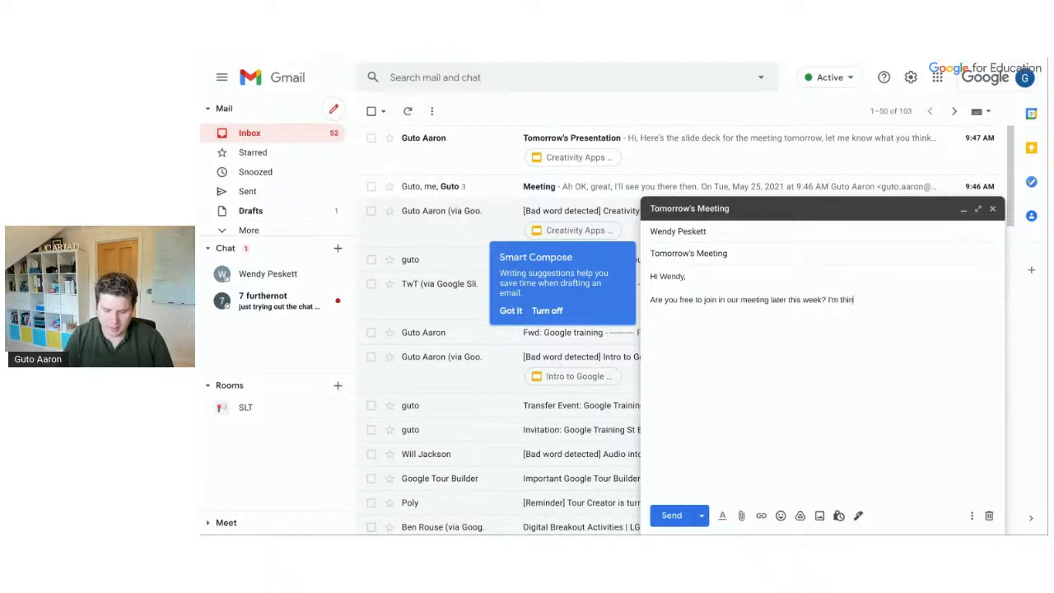
{"action": "type", "text": "king tomorrow?"}
{"action": "key", "text": "Return"}
{"action": "key", "text": "Return"}
{"action": "type", "text": "(This is a demo)"}
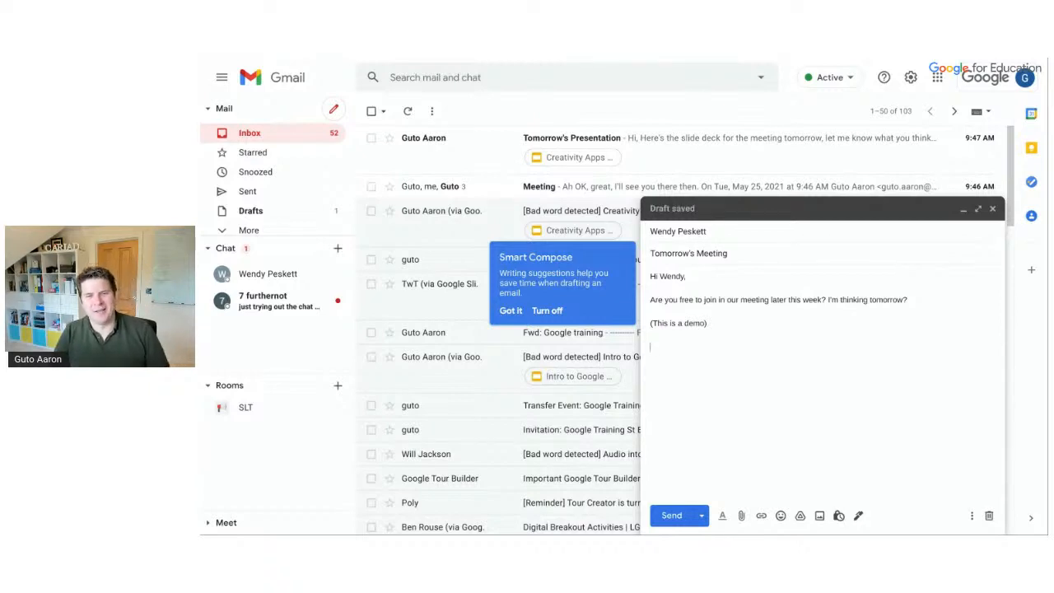
{"action": "type", "text": "Kind regards"}
{"action": "key", "text": "Return"}
{"action": "key", "text": "Return"}
{"action": "type", "text": "Guto"}
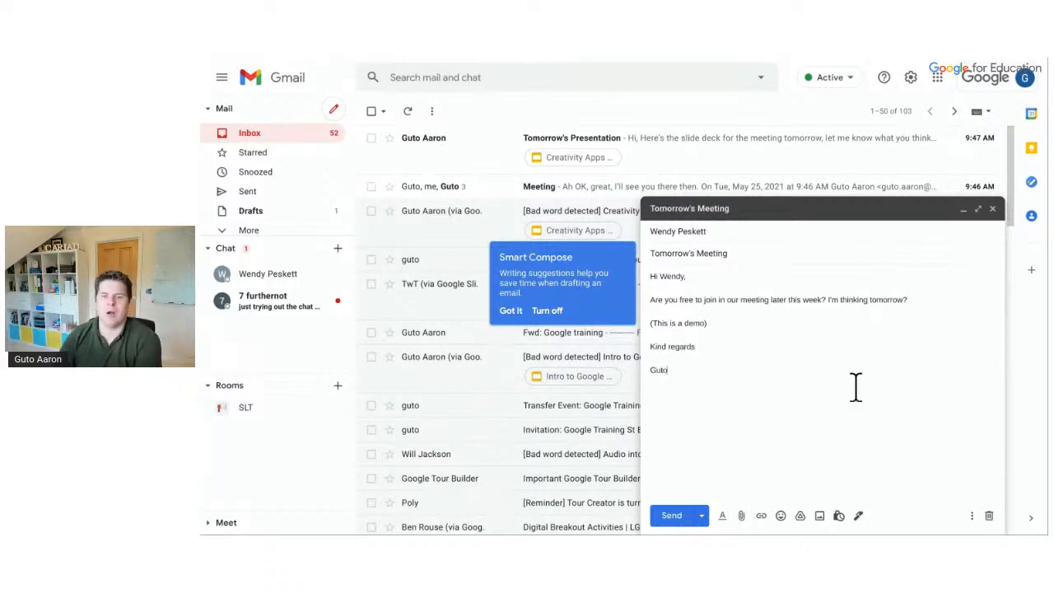
{"action": "left_click", "coordinate": [722, 520]}
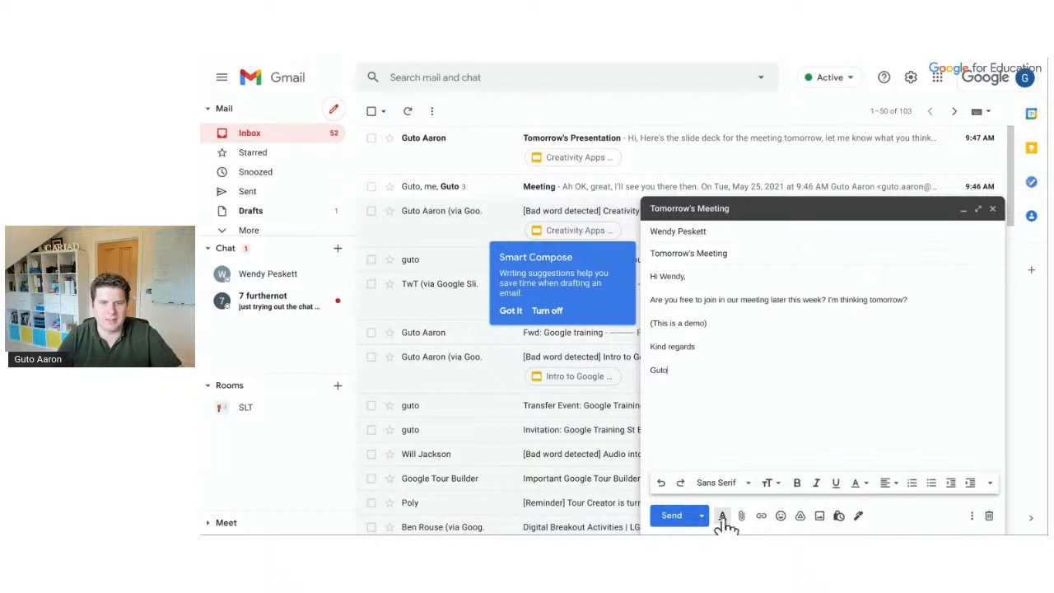
{"action": "left_click", "coordinate": [721, 520]}
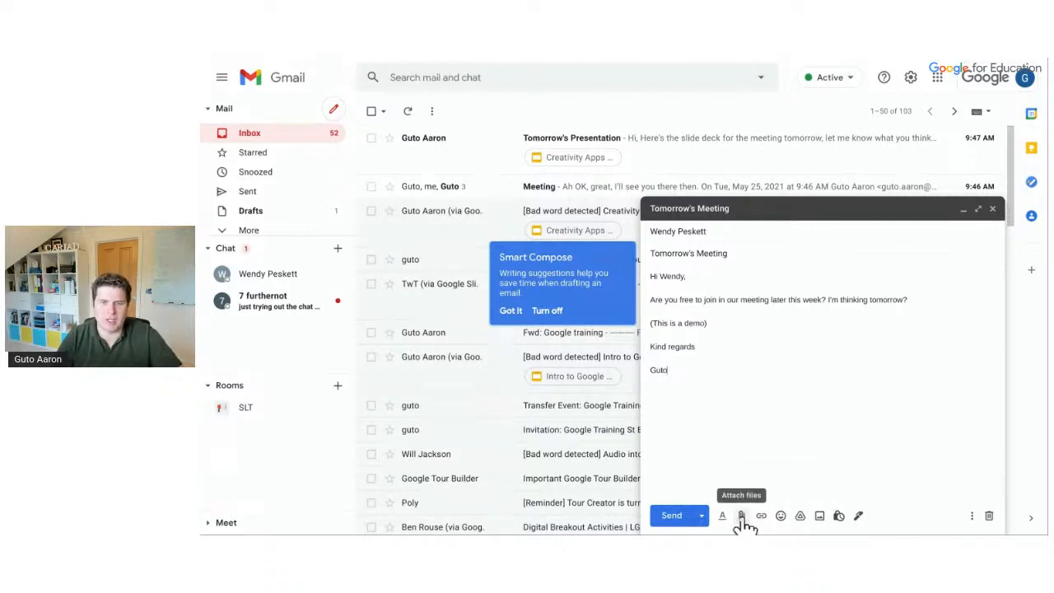
{"action": "left_click", "coordinate": [740, 517]}
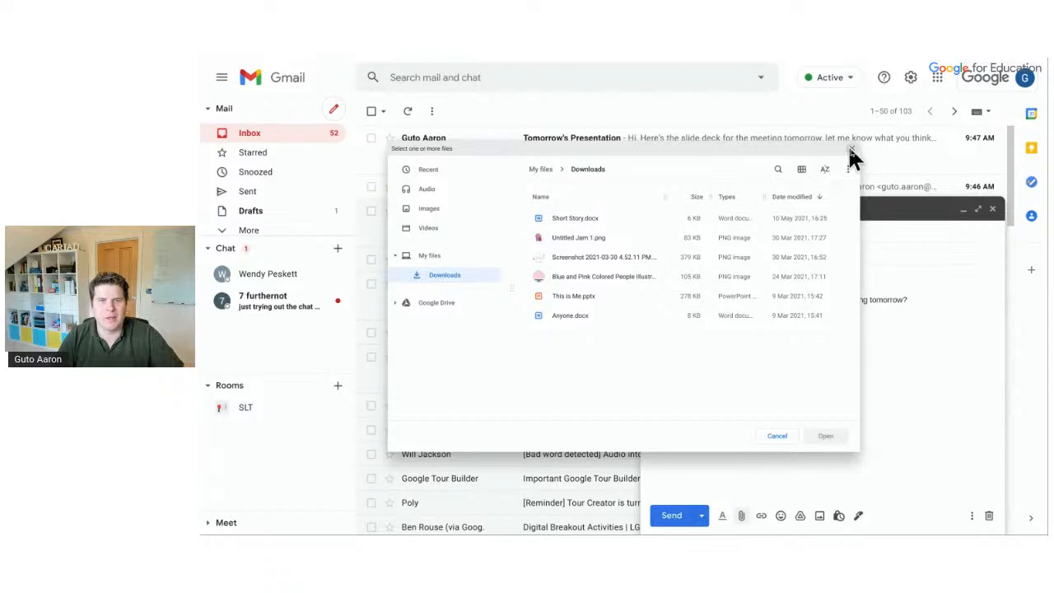
{"action": "left_click", "coordinate": [851, 153]}
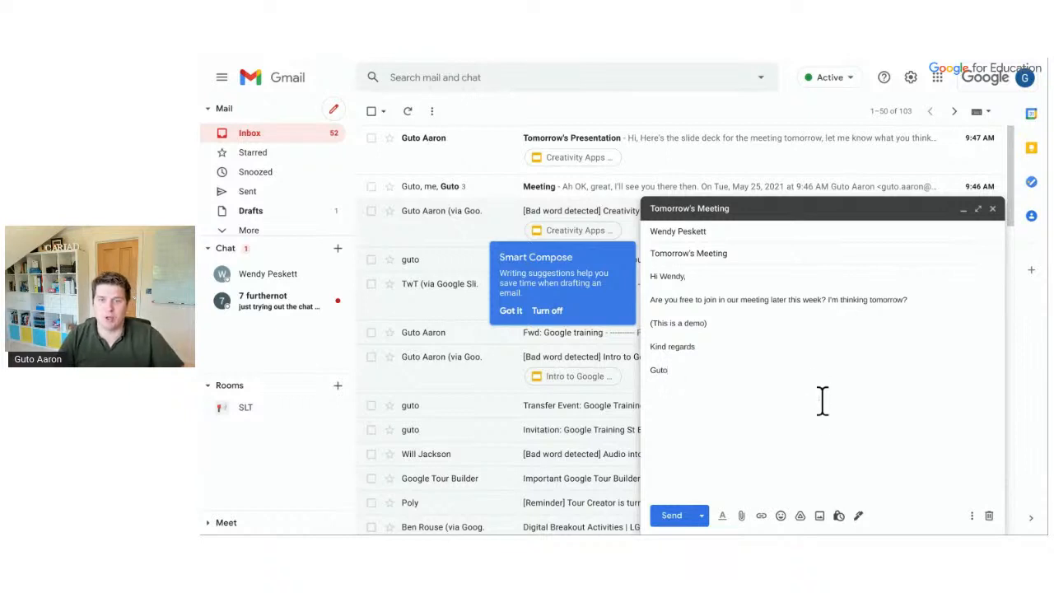
{"action": "left_click", "coordinate": [799, 516]}
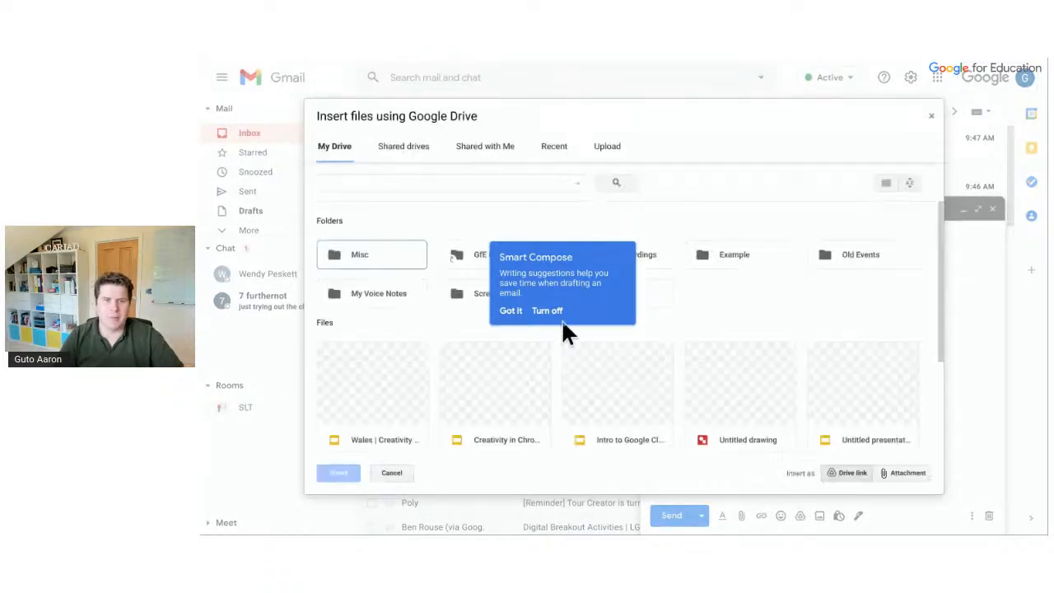
{"action": "left_click", "coordinate": [511, 311]}
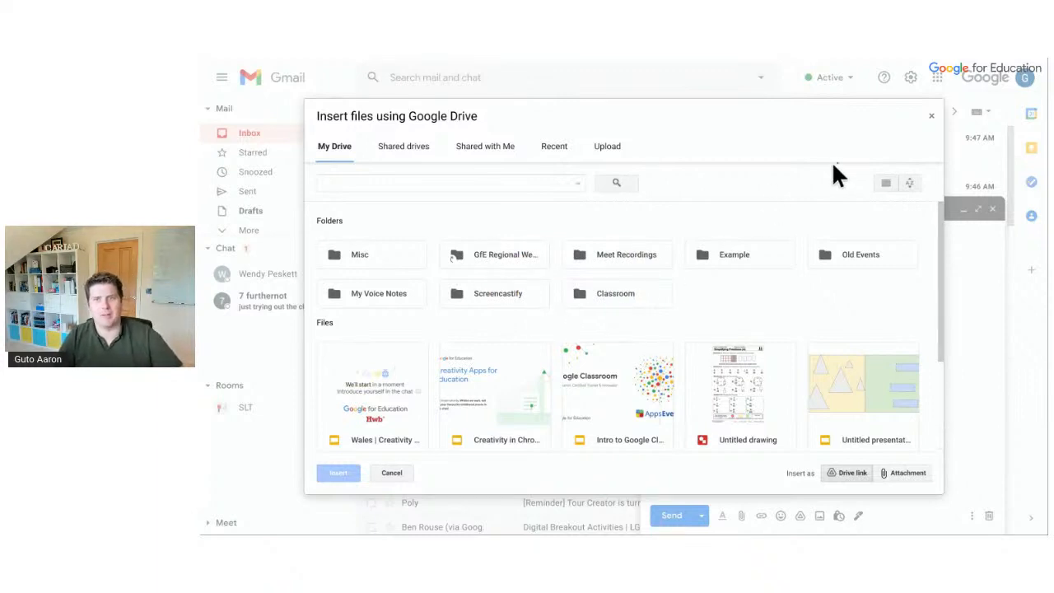
{"action": "left_click", "coordinate": [931, 115]}
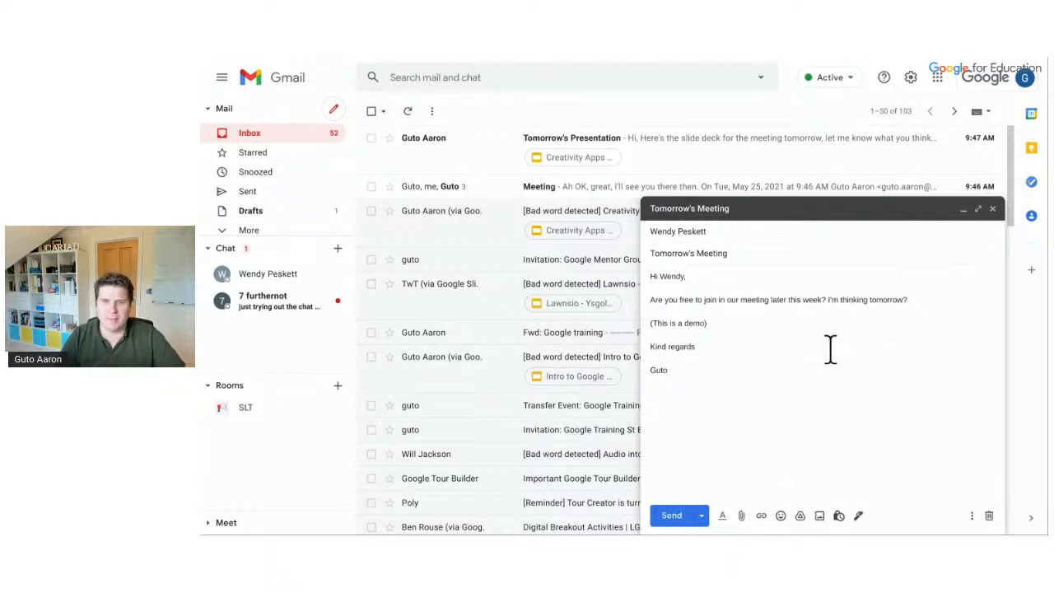
Add the line 'Here's the agenda:' above Kind regards in the draft
{"action": "left_click", "coordinate": [819, 331]}
{"action": "key", "text": "Return"}
{"action": "type", "text": "Here's the agenda:"}
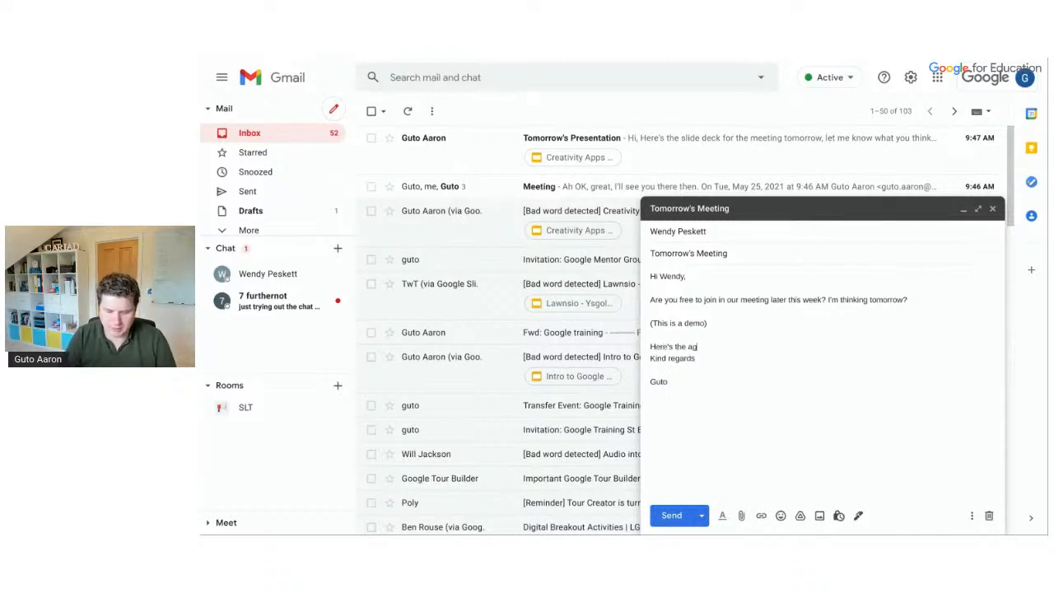
{"action": "key", "text": "Return"}
{"action": "key", "text": "Return"}
{"action": "key", "text": "Return"}
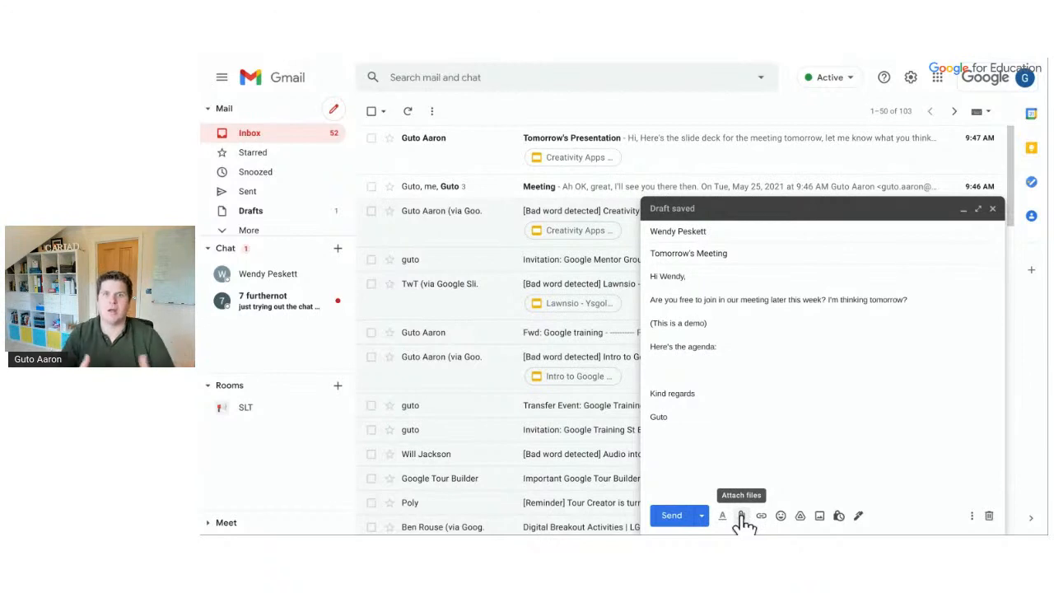
Insert a Drive link to 'LGFL | Office - Gmail & Calendar' under the agenda line
{"action": "left_click", "coordinate": [799, 516]}
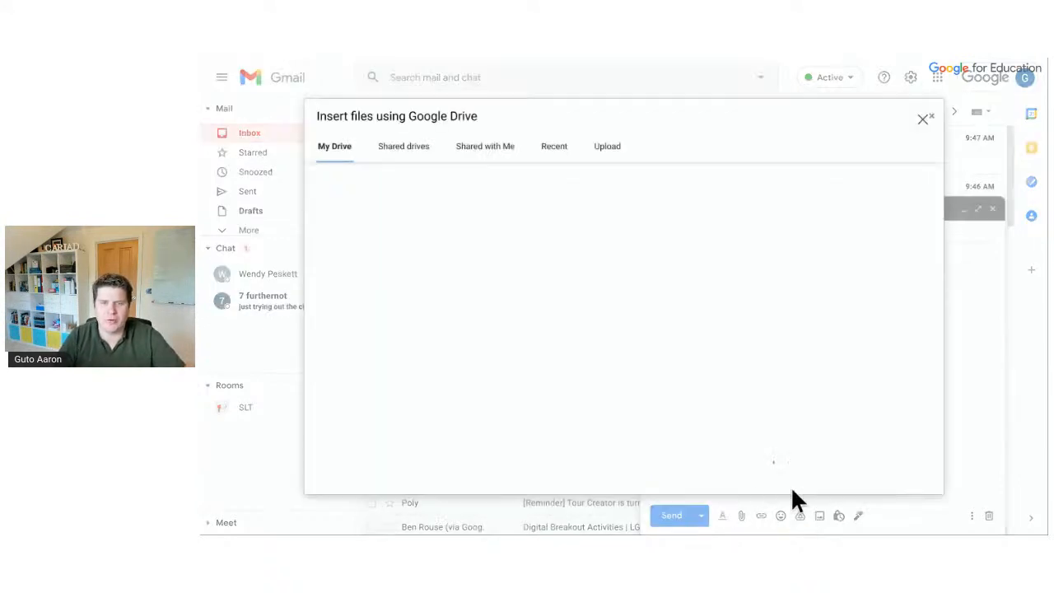
{"action": "left_click", "coordinate": [547, 150]}
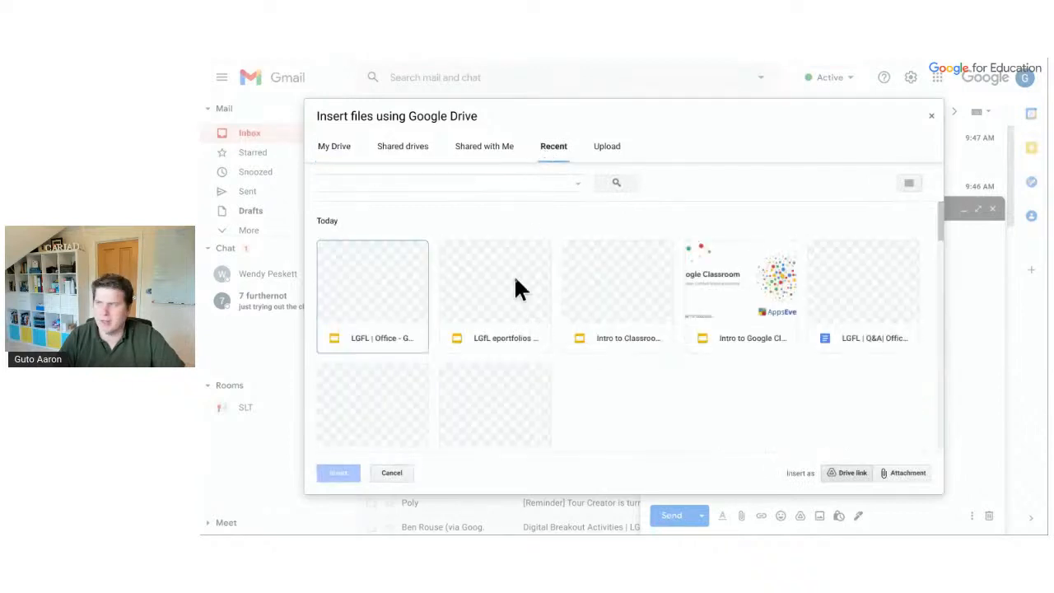
{"action": "double_click", "coordinate": [347, 296]}
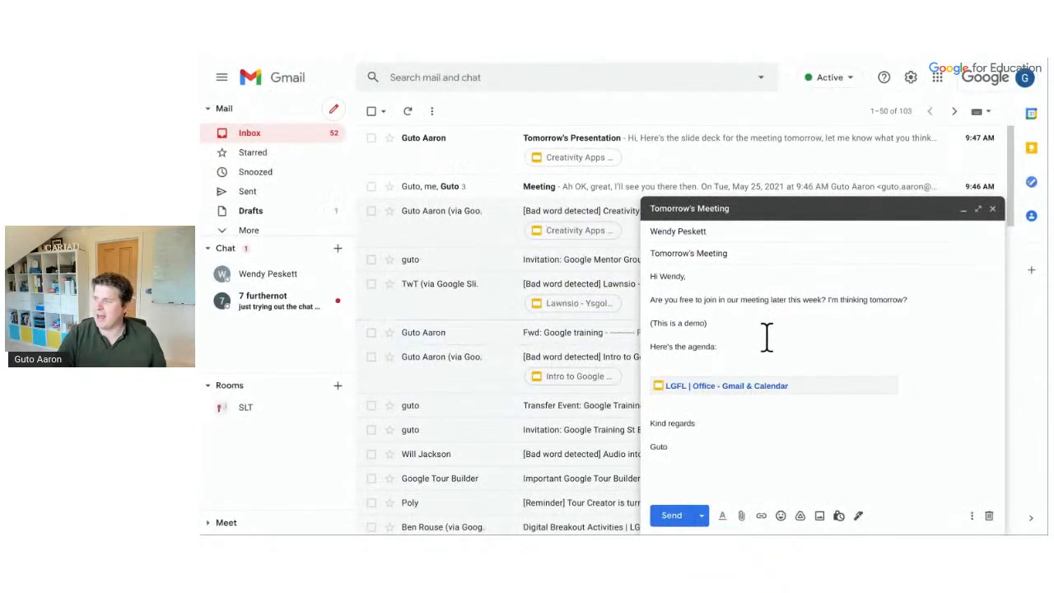
{"action": "left_click", "coordinate": [720, 358]}
{"action": "key", "text": "BackSpace"}
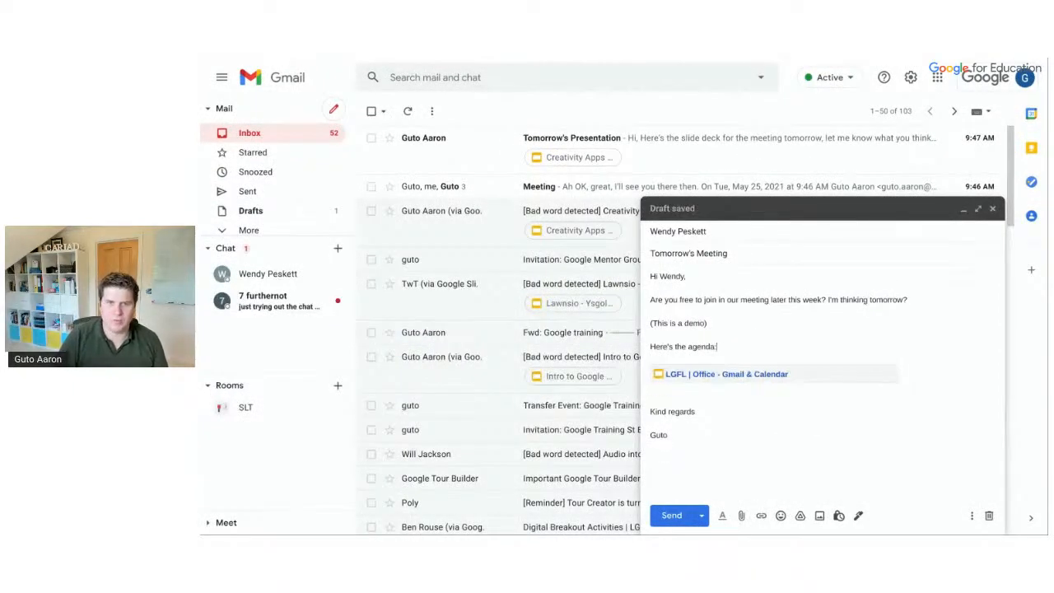
Bring up the draft's confidential mode options, showing a 1-week expiry and no SMS passcode
{"action": "left_click", "coordinate": [728, 396]}
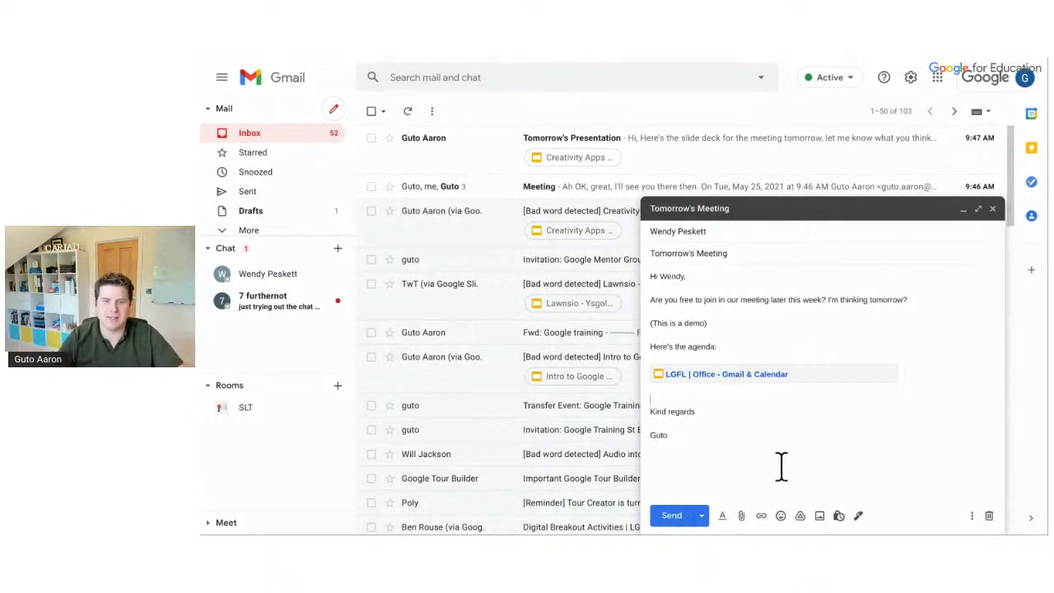
{"action": "left_click", "coordinate": [839, 516]}
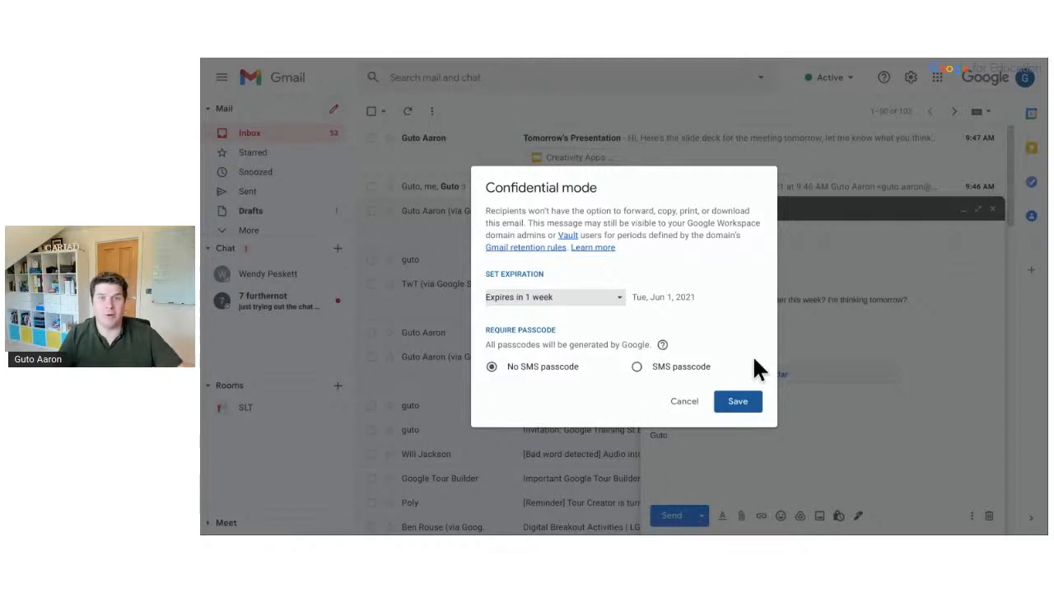
{"action": "left_click", "coordinate": [619, 298]}
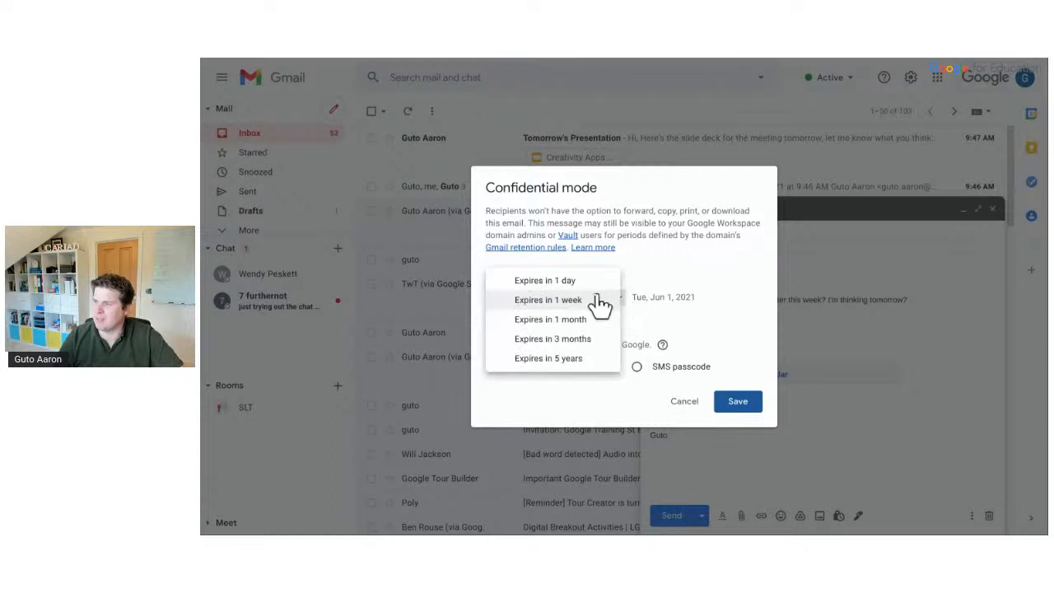
{"action": "left_click", "coordinate": [658, 300]}
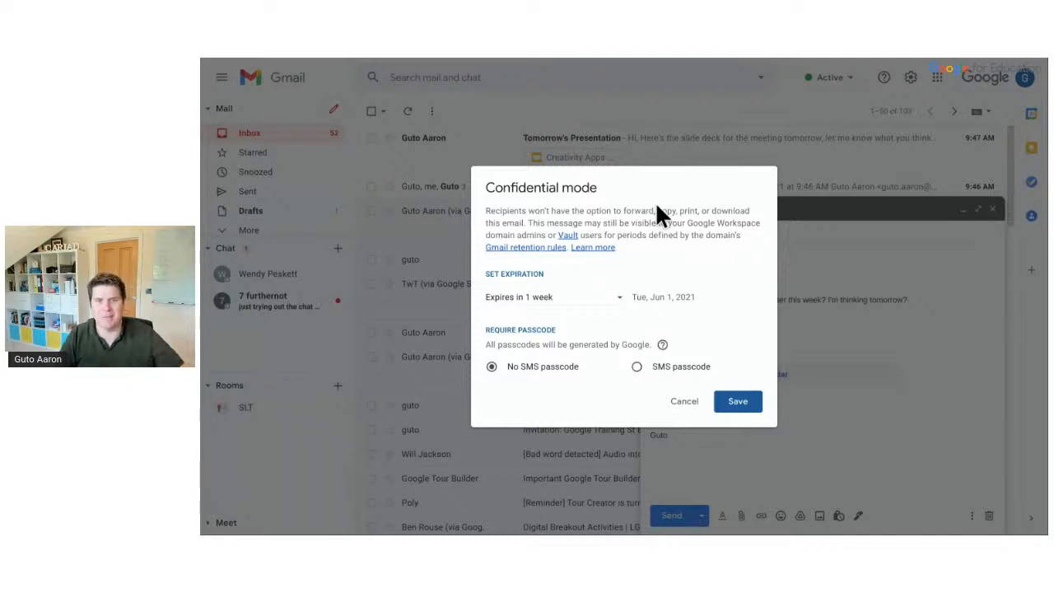
Cancel confidential mode and reveal the Schedule send option under the Send dropdown
{"action": "left_click", "coordinate": [684, 401]}
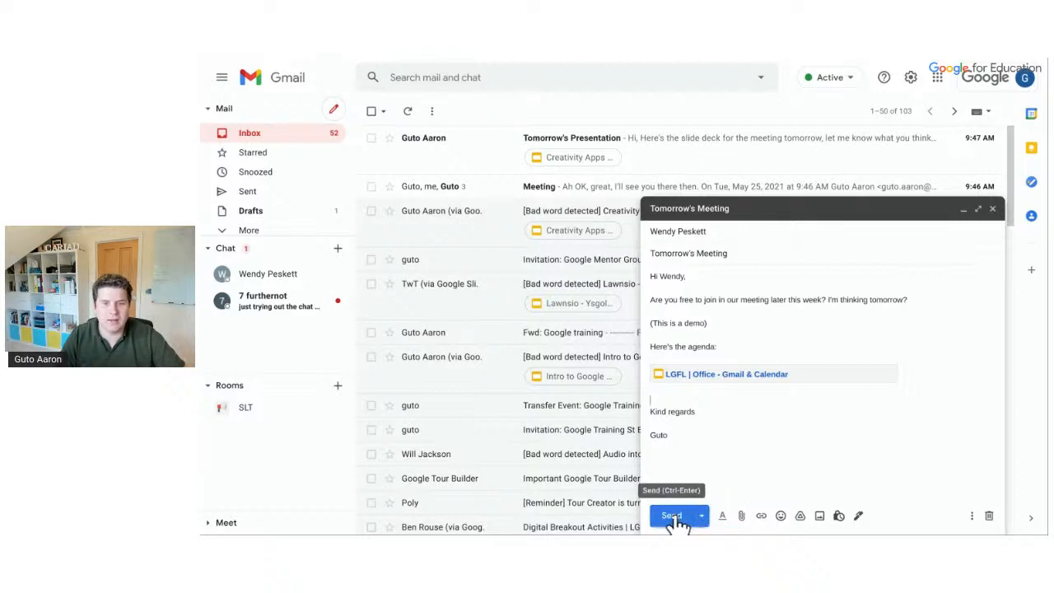
{"action": "left_click", "coordinate": [703, 517]}
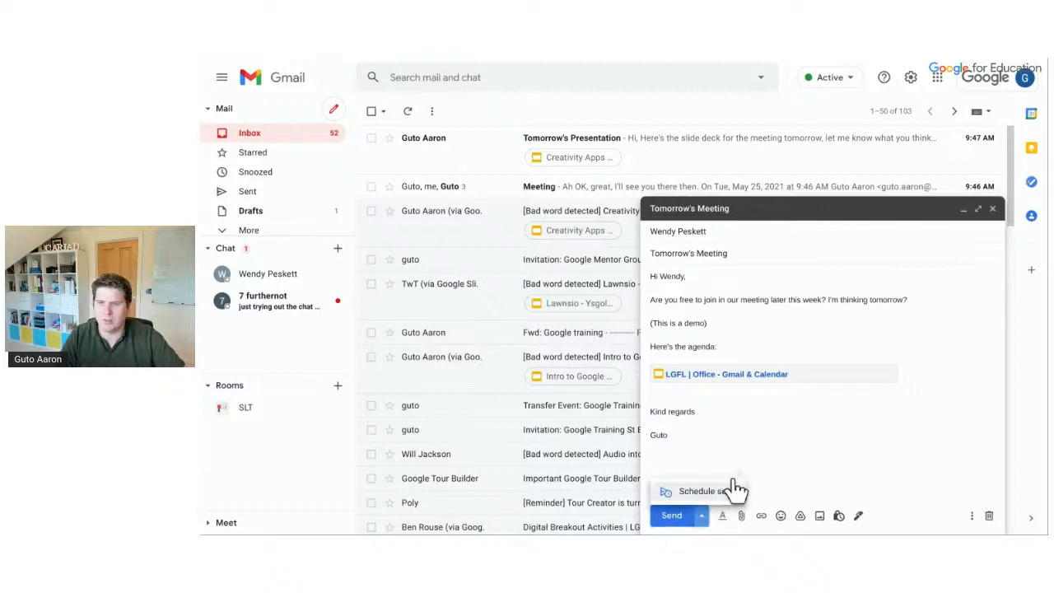
{"action": "left_click", "coordinate": [813, 420]}
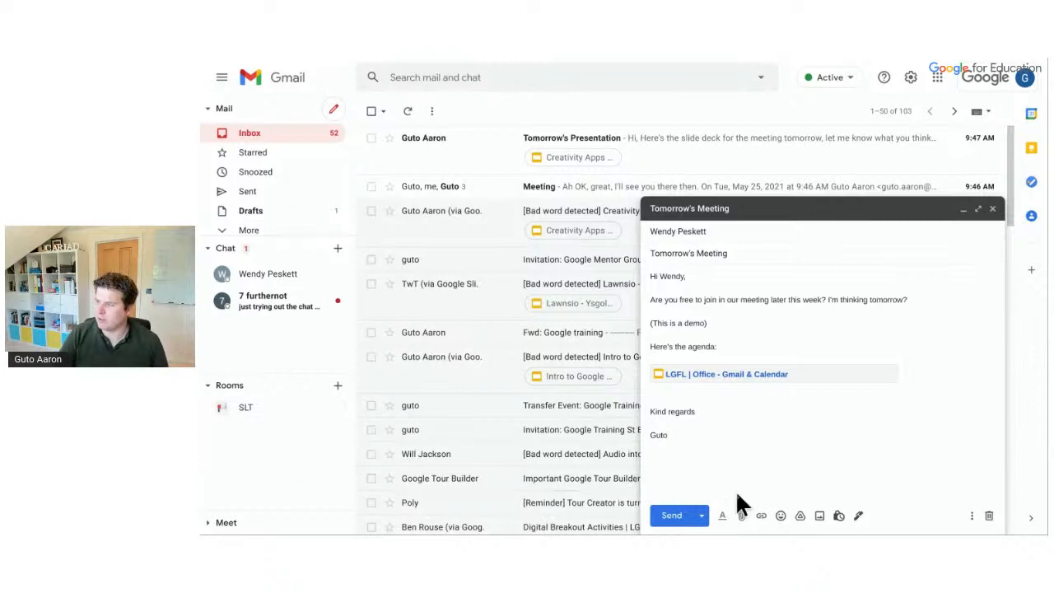
{"action": "left_click", "coordinate": [700, 516]}
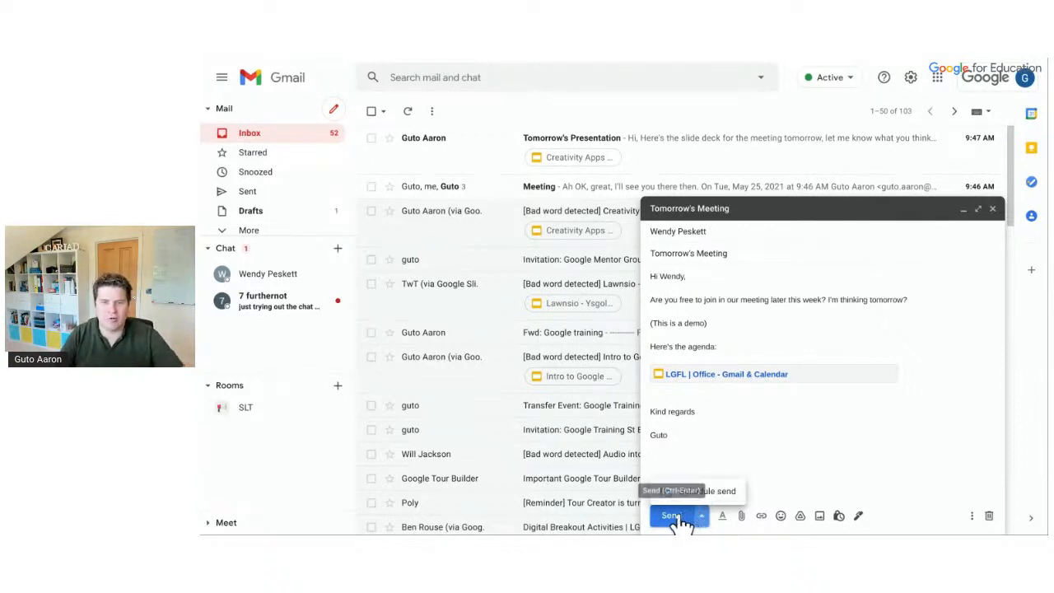
Send the 'Tomorrow's Meeting' email with its agenda Drive link
{"action": "left_click", "coordinate": [680, 517]}
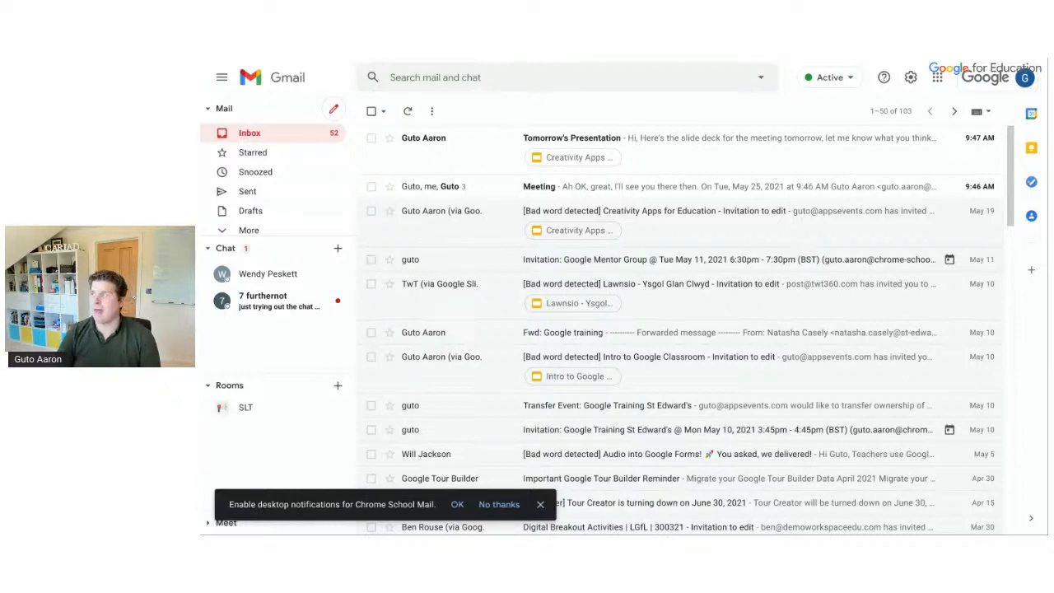
{"action": "mouse_move", "coordinate": [933, 66]}
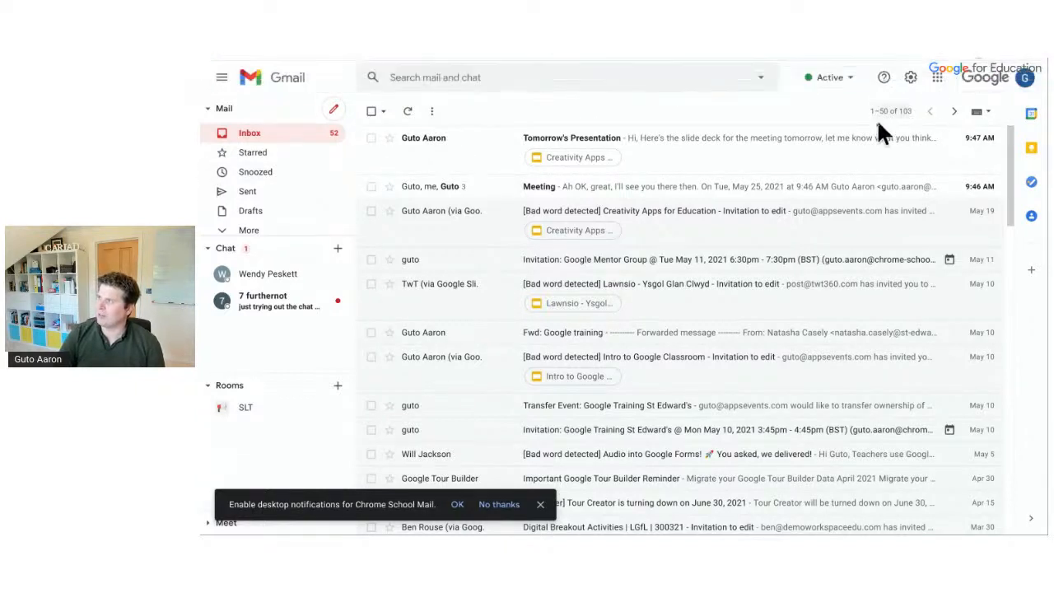
In General settings, set the Undo Send cancellation period to 30 seconds and save
{"action": "left_click", "coordinate": [911, 80]}
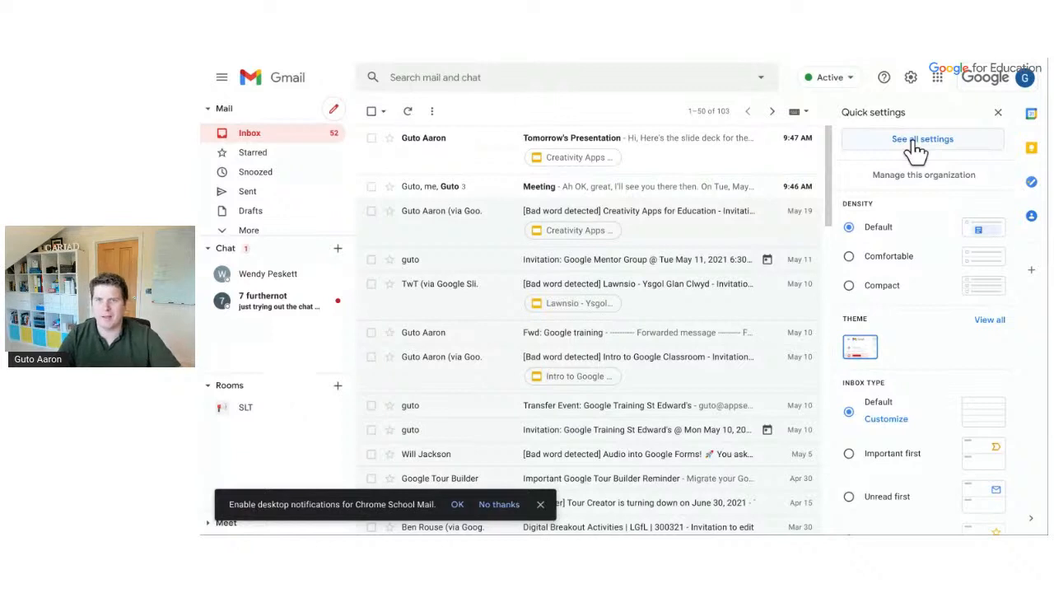
{"action": "left_click", "coordinate": [919, 141]}
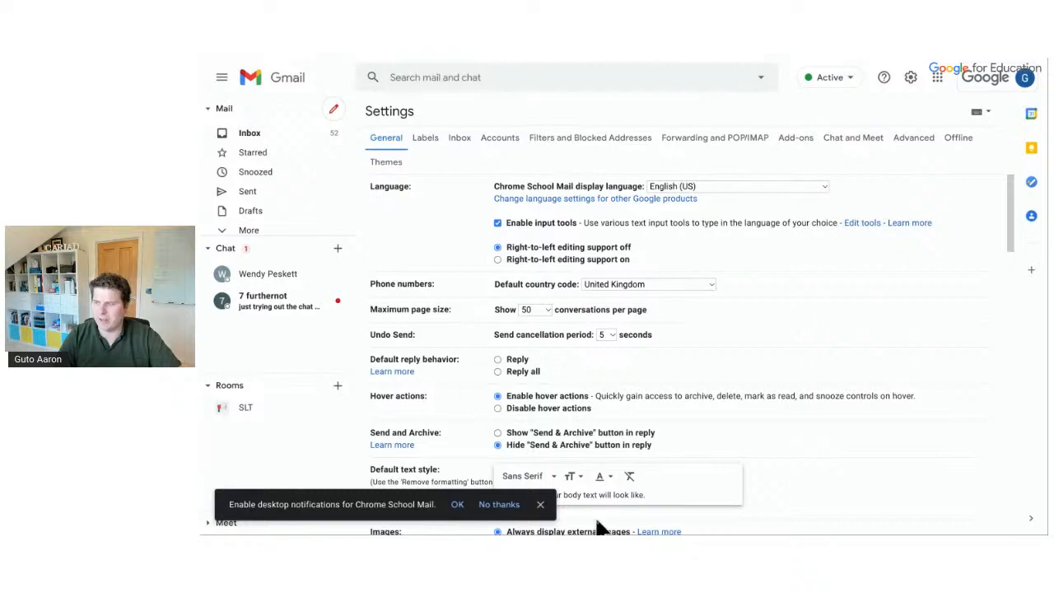
{"action": "left_click", "coordinate": [540, 503]}
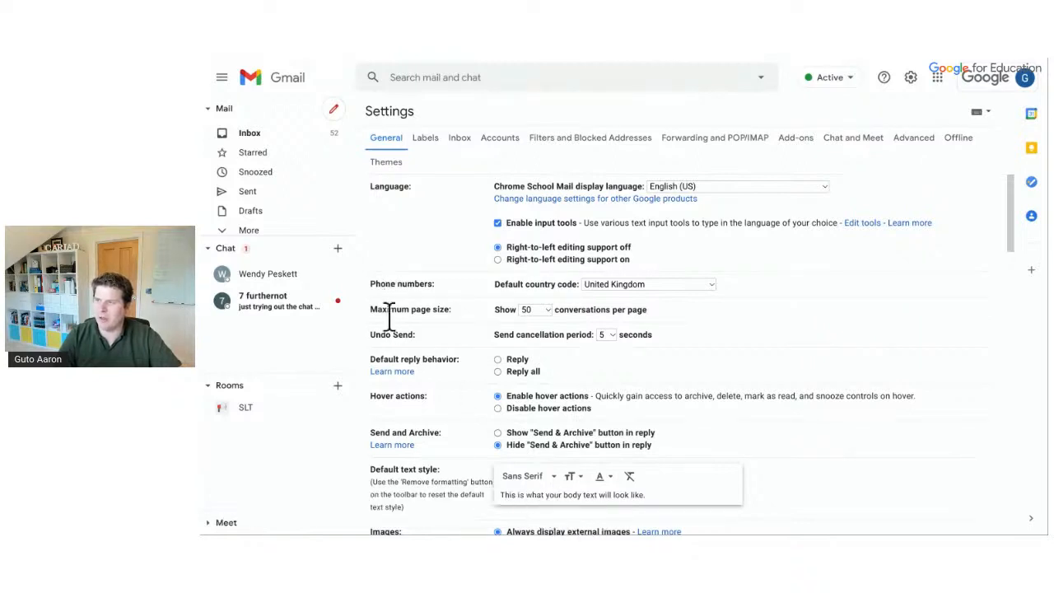
{"action": "triple_click", "coordinate": [396, 336]}
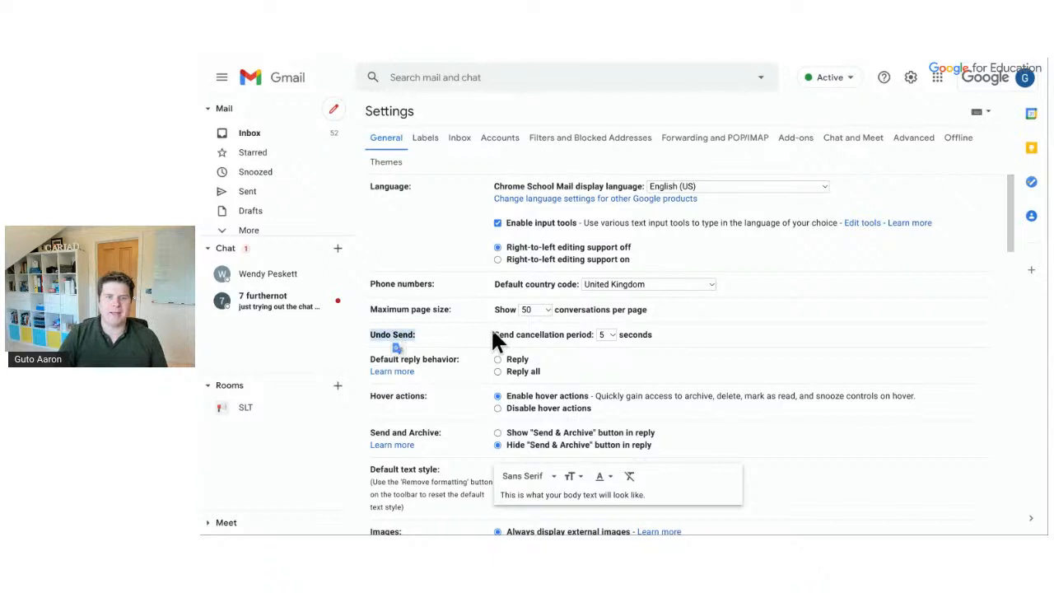
{"action": "left_click", "coordinate": [609, 335]}
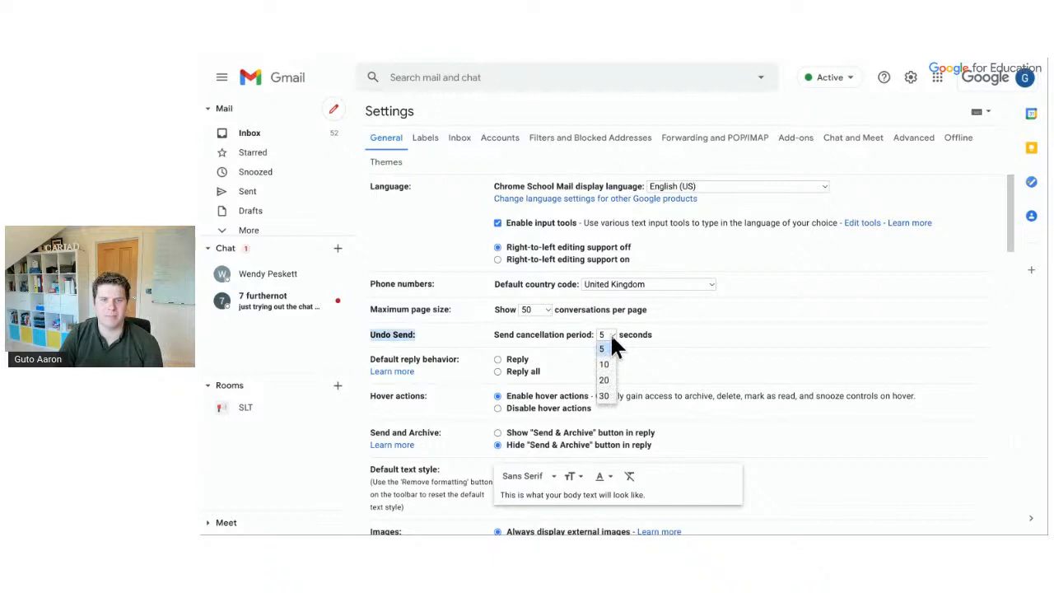
{"action": "left_click", "coordinate": [607, 396]}
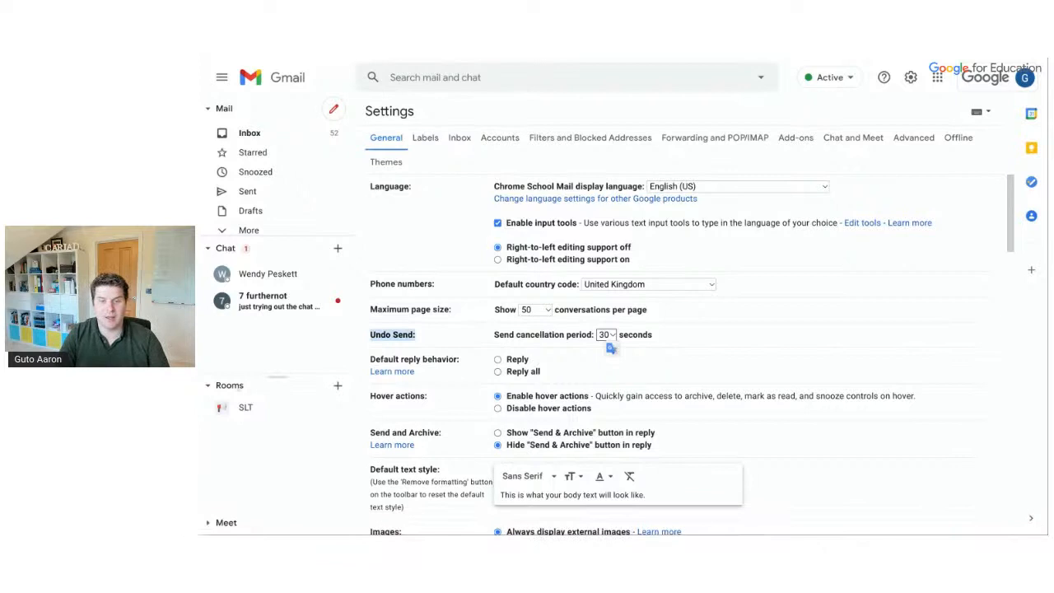
{"action": "scroll", "coordinate": [536, 302], "scroll_direction": "down", "scroll_amount": 15}
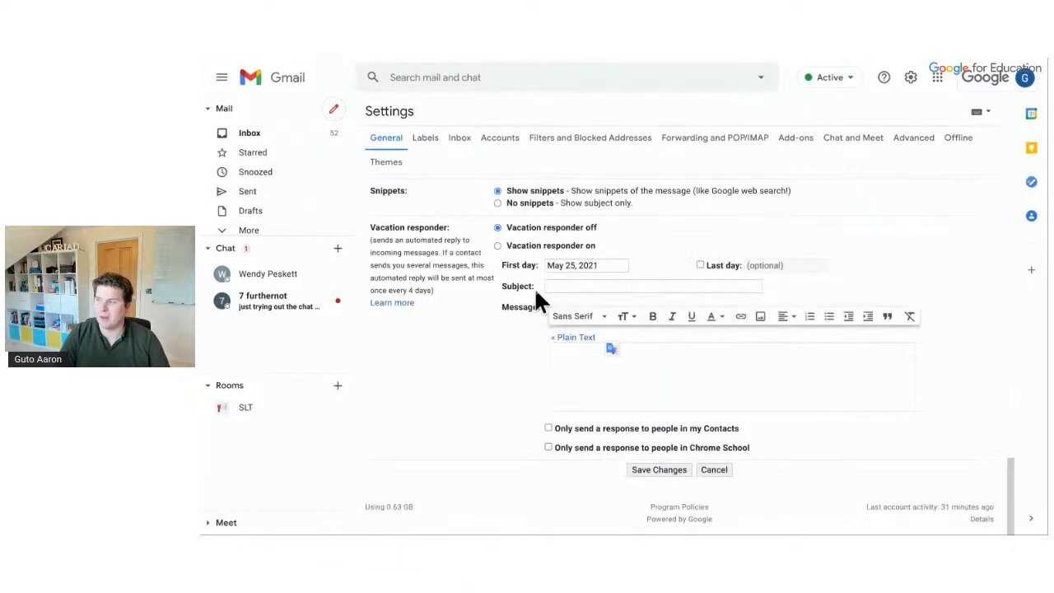
{"action": "left_click", "coordinate": [652, 472]}
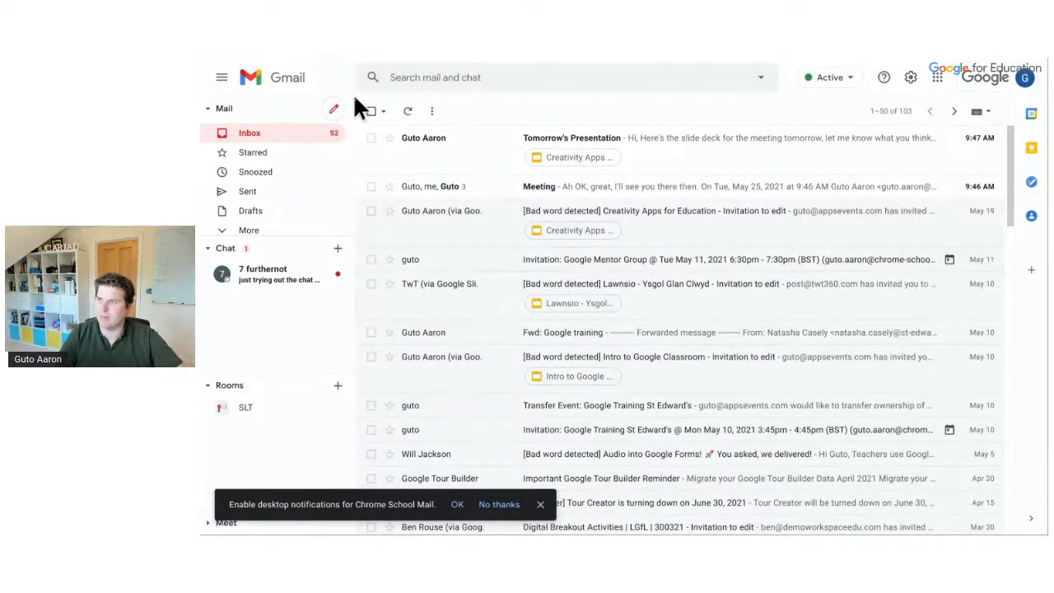
Send a new message with subject 'Example' to the suggested contact
{"action": "left_click", "coordinate": [340, 114]}
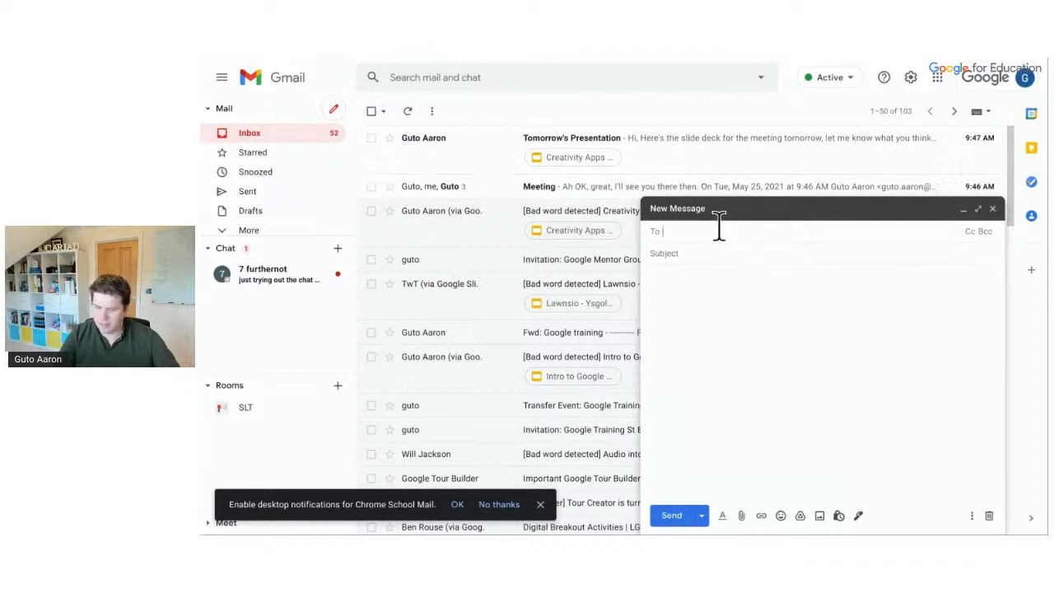
{"action": "type", "text": "guto@"}
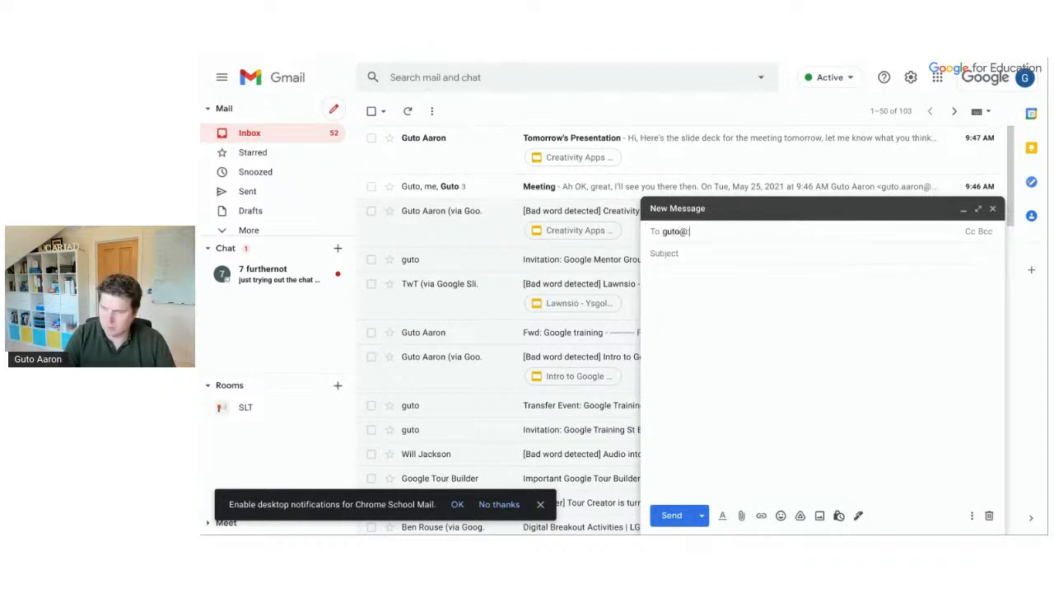
{"action": "left_click", "coordinate": [753, 257]}
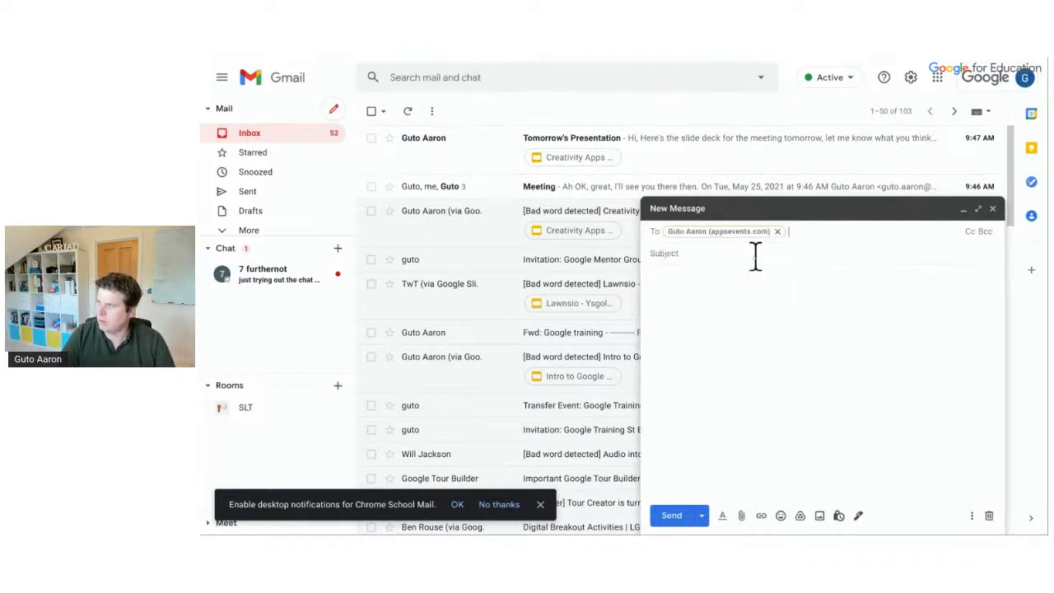
{"action": "left_click", "coordinate": [750, 253]}
{"action": "type", "text": "Example"}
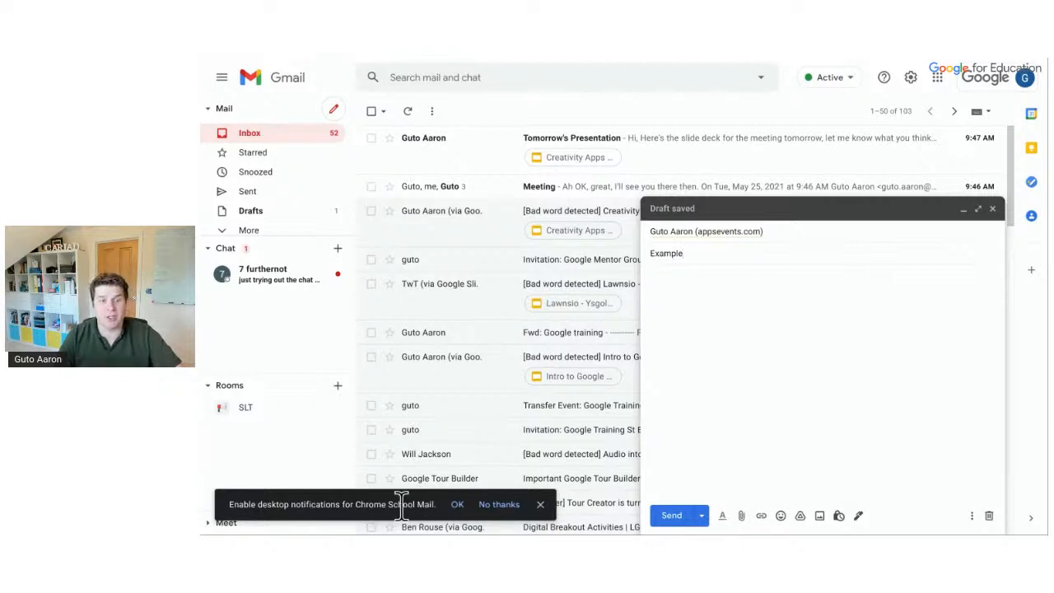
{"action": "left_click", "coordinate": [540, 504]}
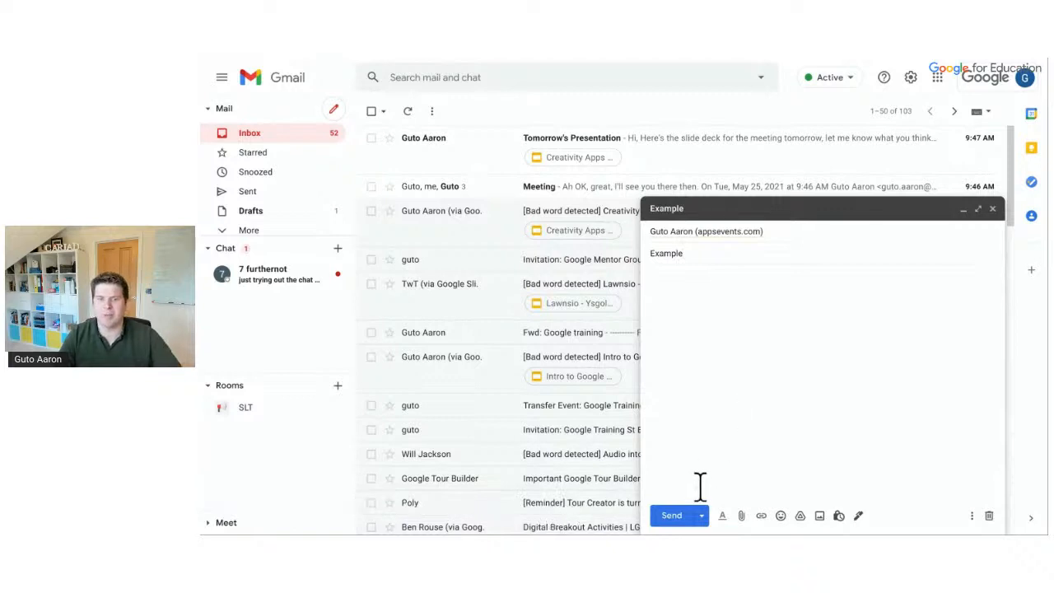
{"action": "left_click", "coordinate": [682, 516]}
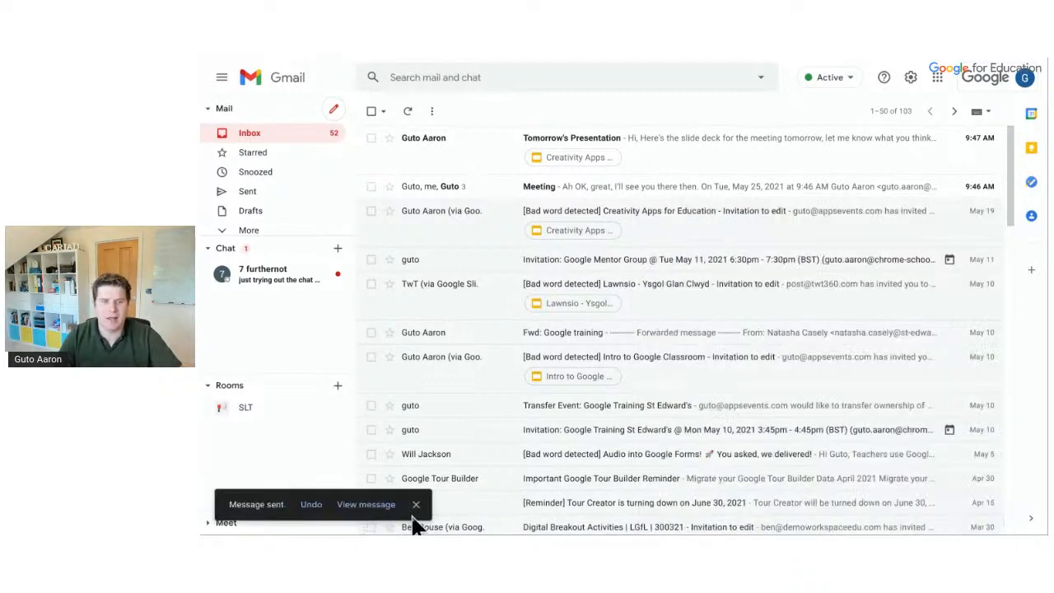
Undo sending the Example message and accept the Enable desktop notifications bar with OK
{"action": "left_click", "coordinate": [312, 508]}
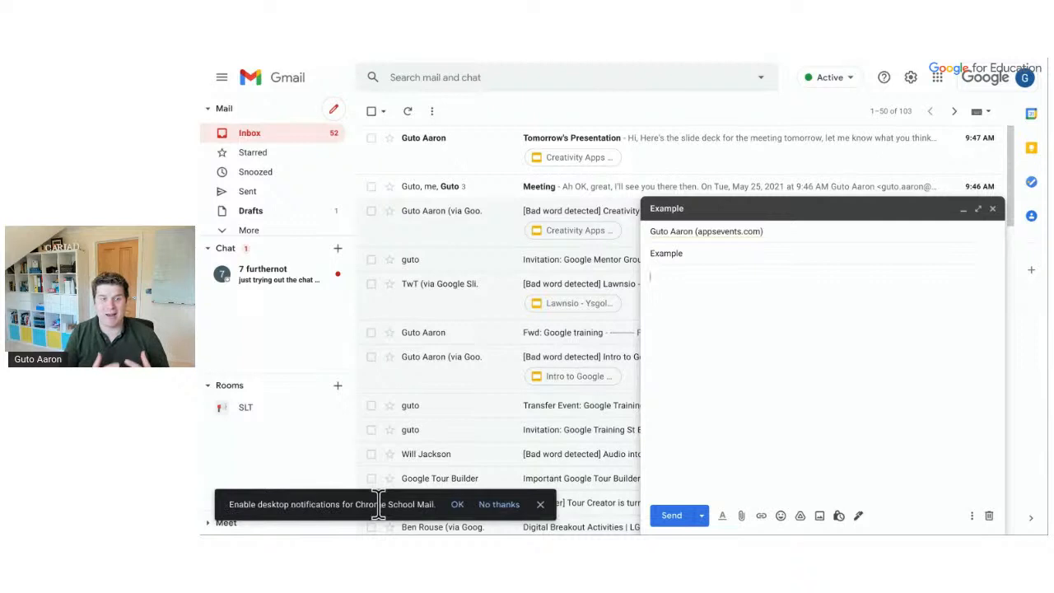
{"action": "left_click", "coordinate": [459, 506]}
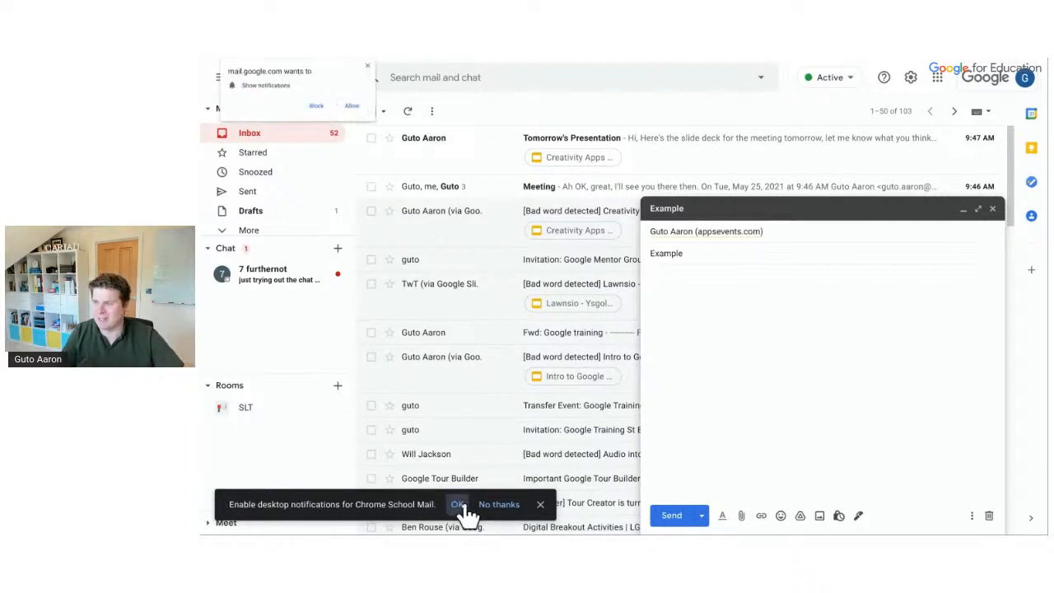
Close the desktop notifications bar, keeping the Example draft open
{"action": "left_click", "coordinate": [540, 504]}
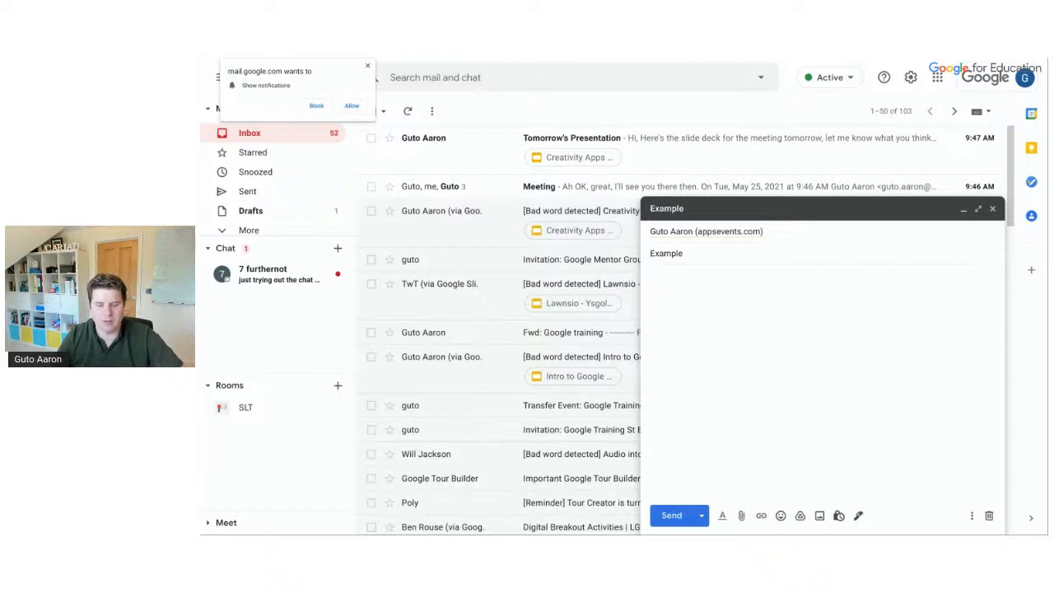
{"action": "mouse_move", "coordinate": [624, 534]}
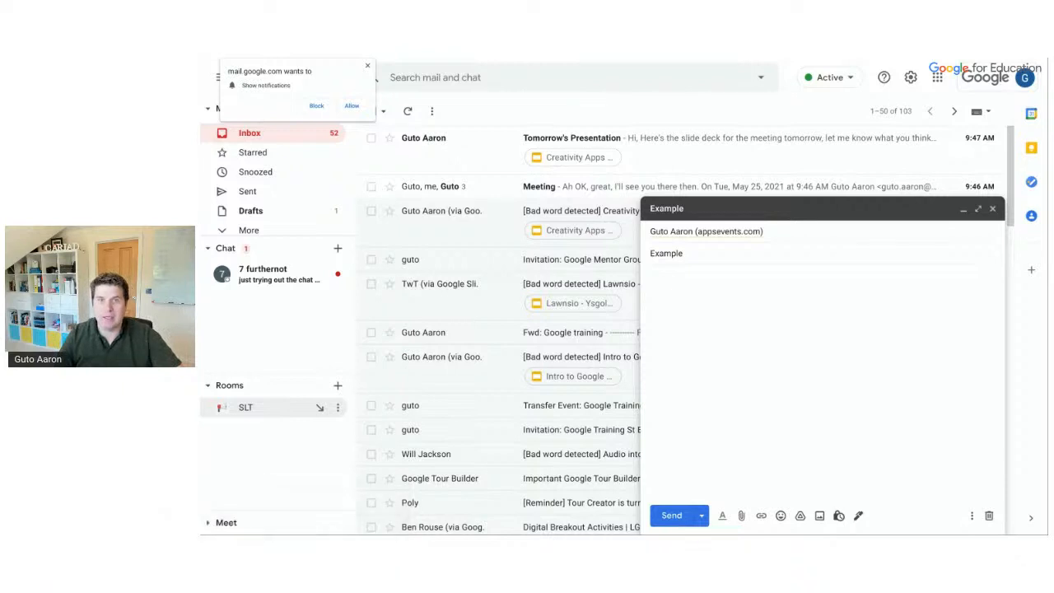
Browse the draft's More options, Label submenu and signature choices without changing anything
{"action": "left_click", "coordinate": [971, 516]}
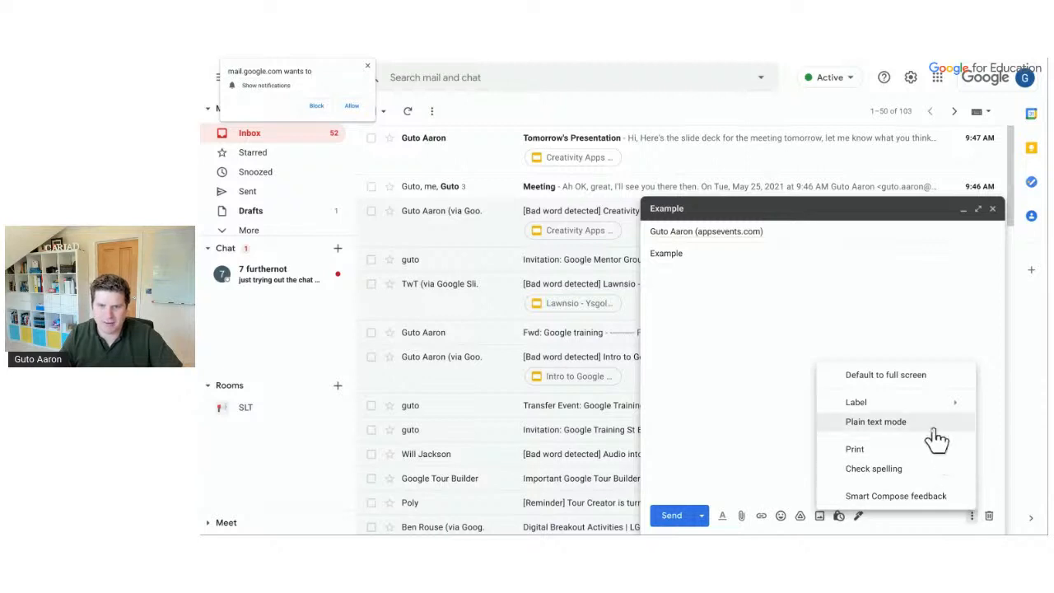
{"action": "mouse_move", "coordinate": [900, 403]}
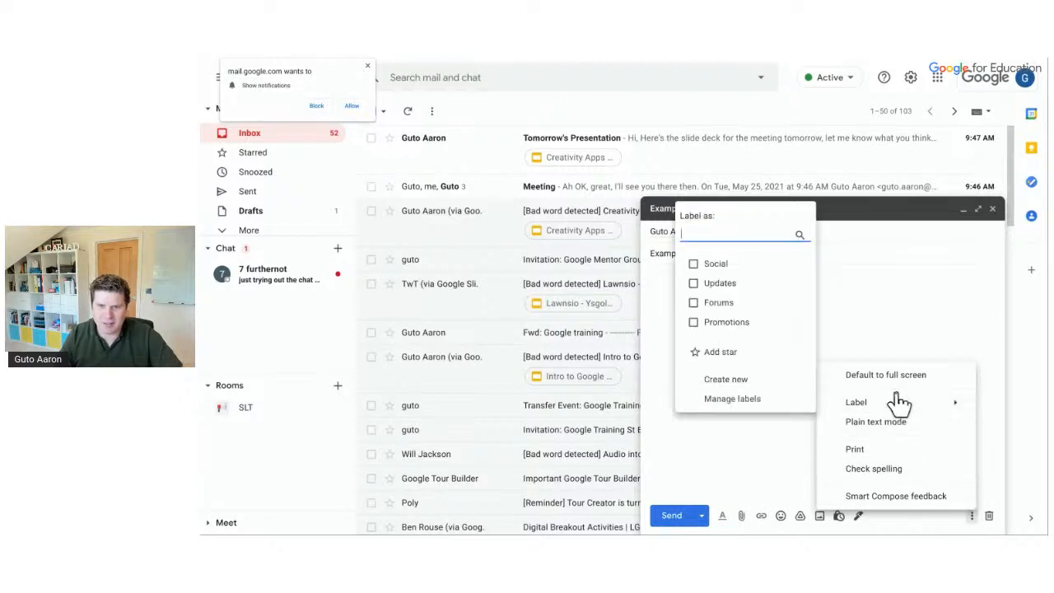
{"action": "left_click", "coordinate": [886, 376]}
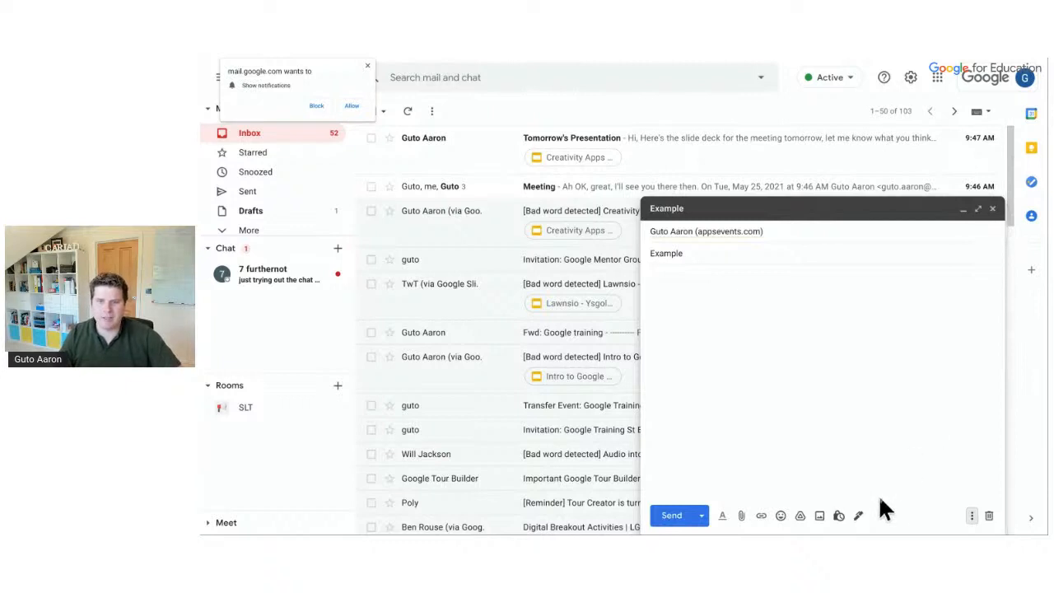
{"action": "left_click", "coordinate": [858, 516]}
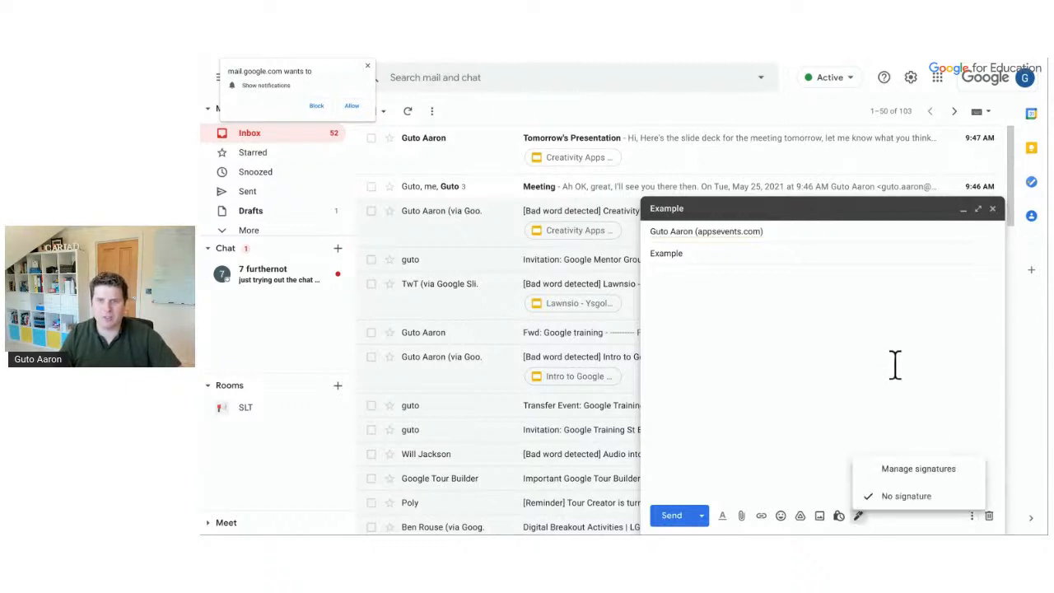
Close the Example draft and dismiss the browser's notification permission prompt
{"action": "left_click", "coordinate": [992, 209]}
{"action": "mouse_move", "coordinate": [998, 533]}
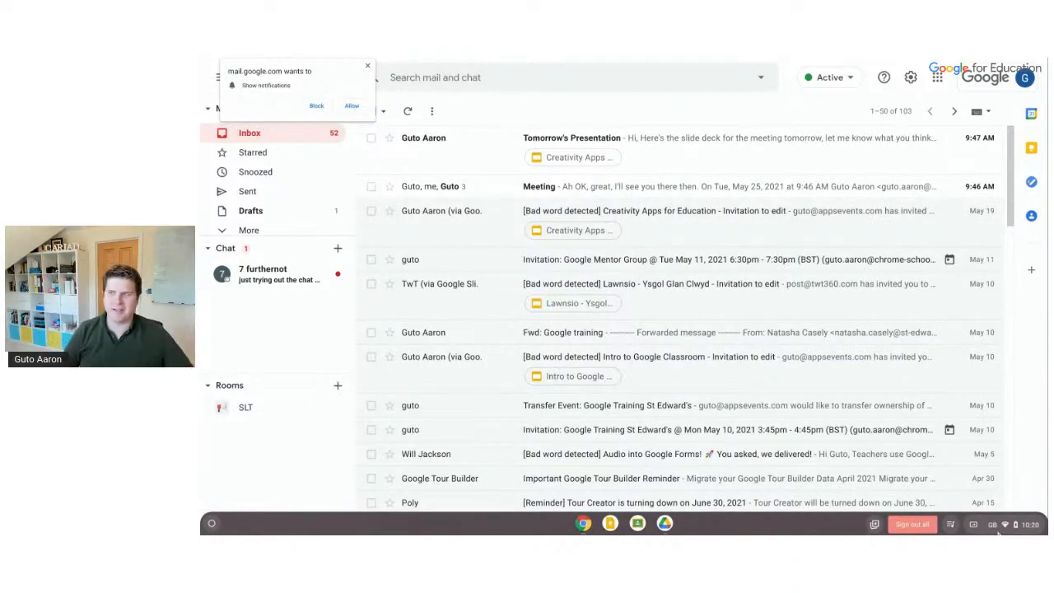
{"action": "left_click", "coordinate": [366, 62]}
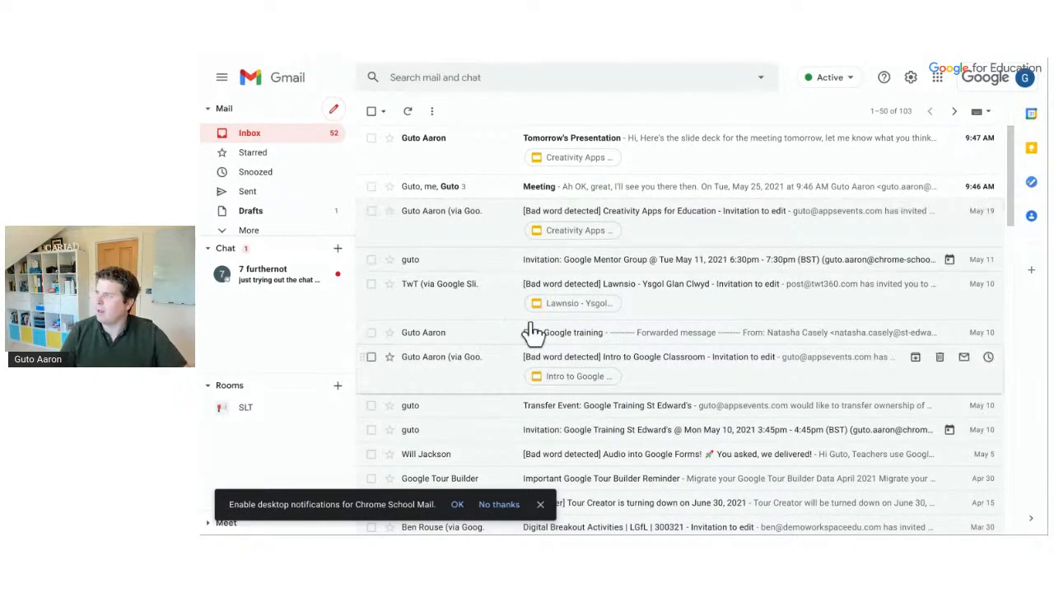
Choose No thanks on the desktop notifications bar and scroll through the inbox list
{"action": "left_click", "coordinate": [497, 505]}
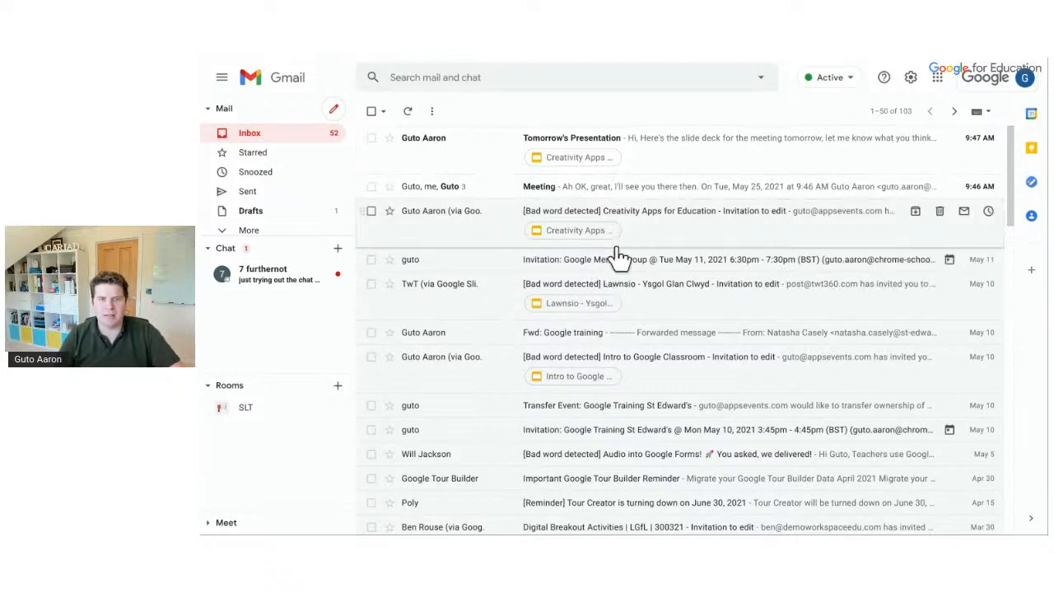
{"action": "scroll", "coordinate": [617, 449], "scroll_direction": "down", "scroll_amount": 1}
{"action": "scroll", "coordinate": [618, 455], "scroll_direction": "down", "scroll_amount": 6}
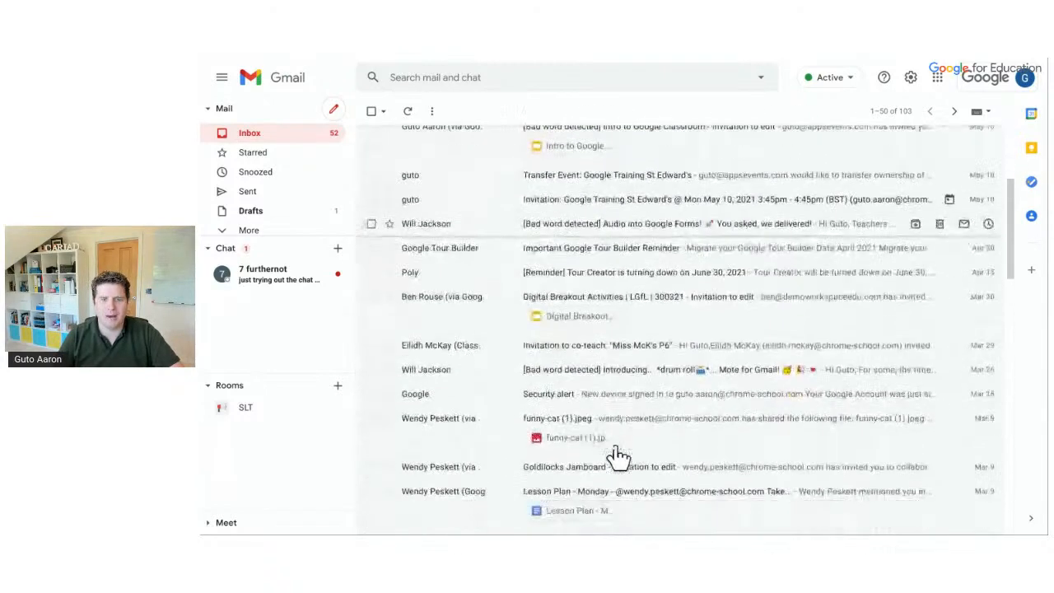
{"action": "scroll", "coordinate": [618, 455], "scroll_direction": "up", "scroll_amount": 7}
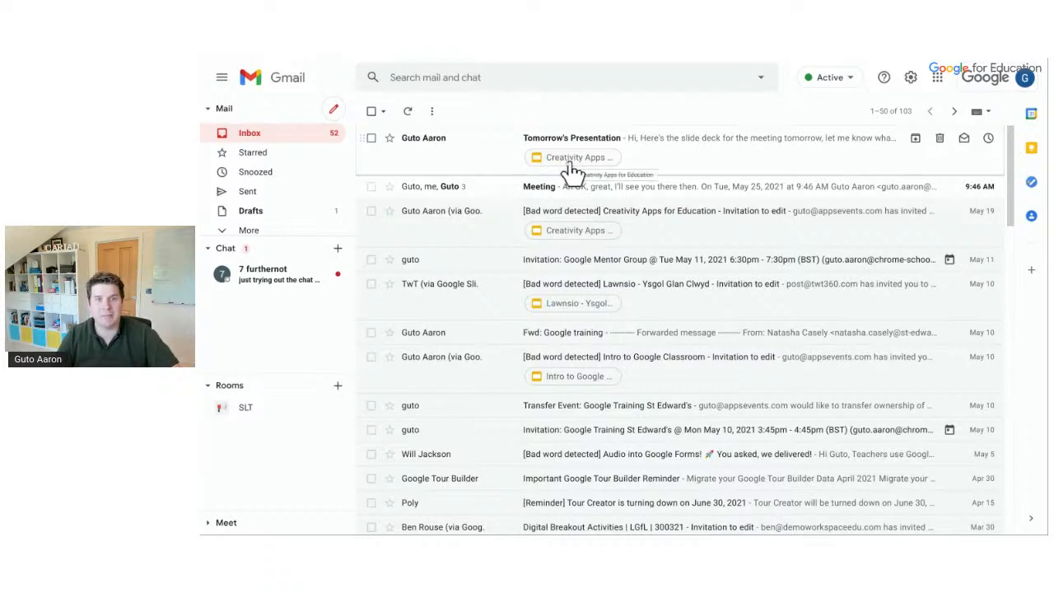
Open the Tomorrow's Presentation email, close an empty compose window, and return to the inbox
{"action": "left_click", "coordinate": [648, 161]}
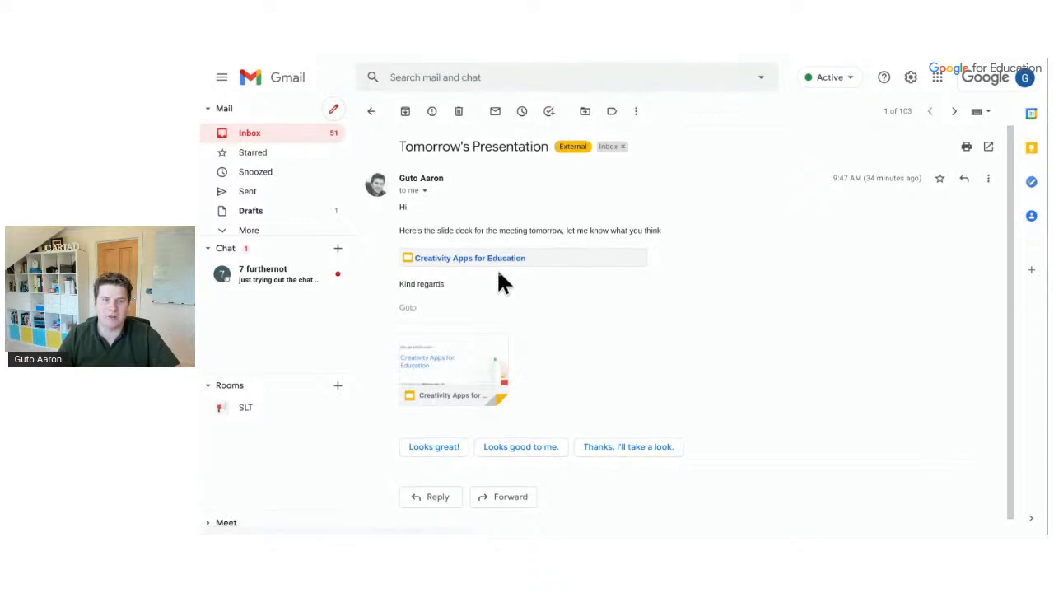
{"action": "left_click", "coordinate": [333, 109]}
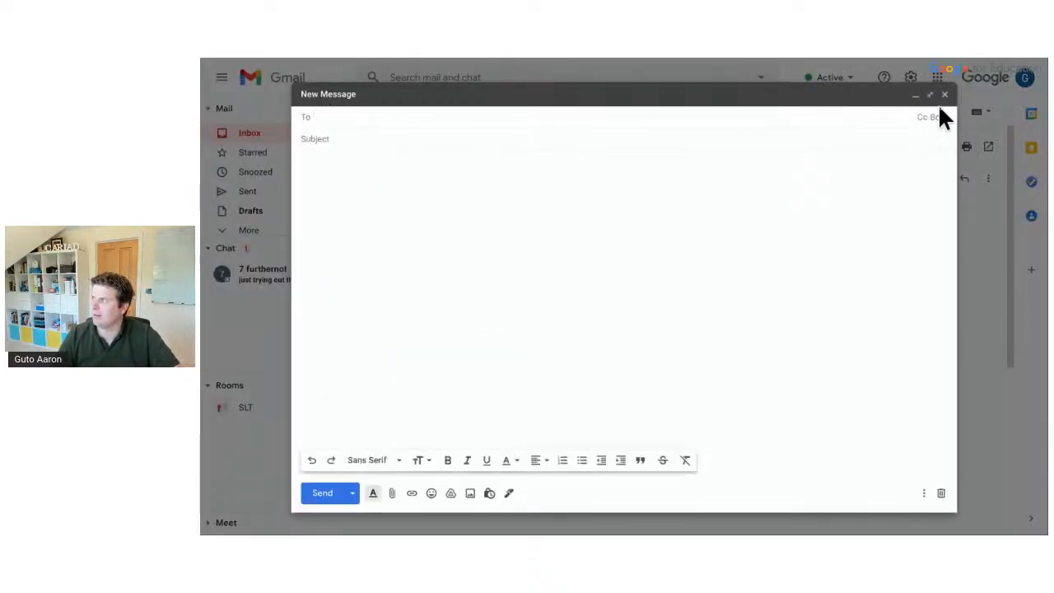
{"action": "left_click", "coordinate": [944, 96]}
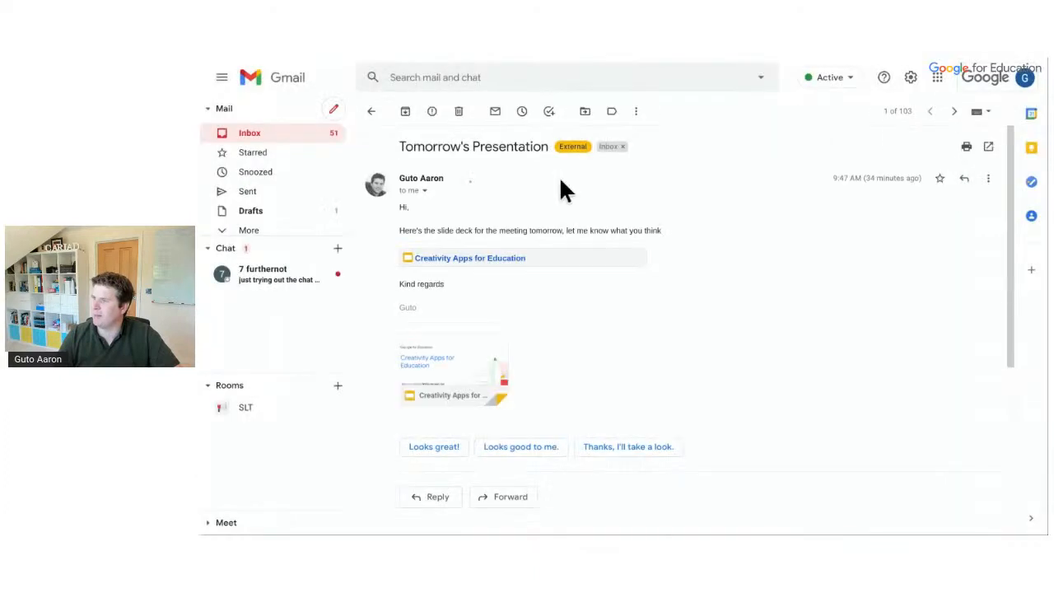
{"action": "left_click", "coordinate": [369, 112]}
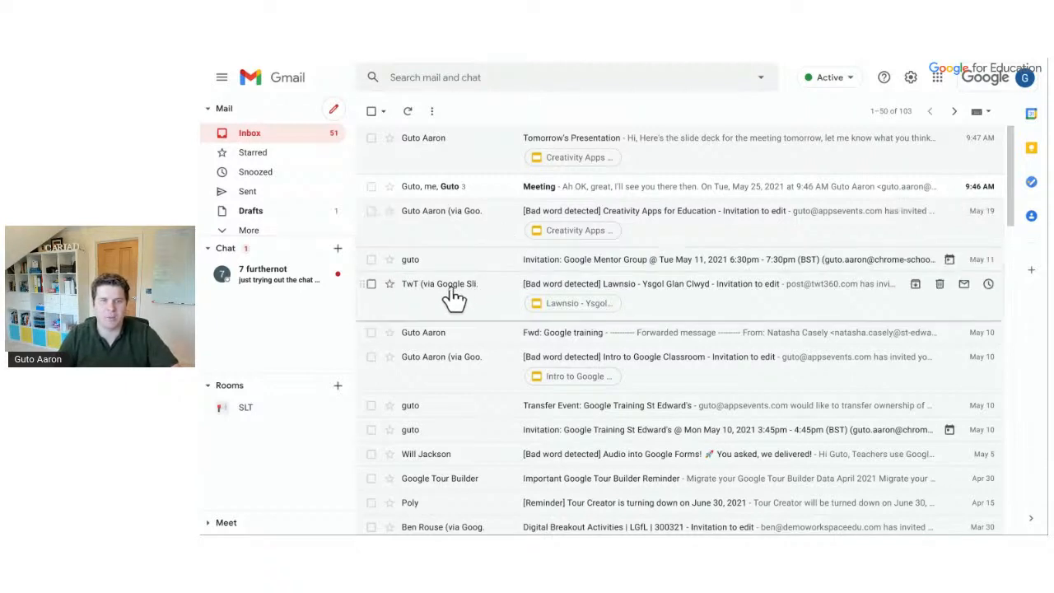
{"action": "mouse_move", "coordinate": [421, 296]}
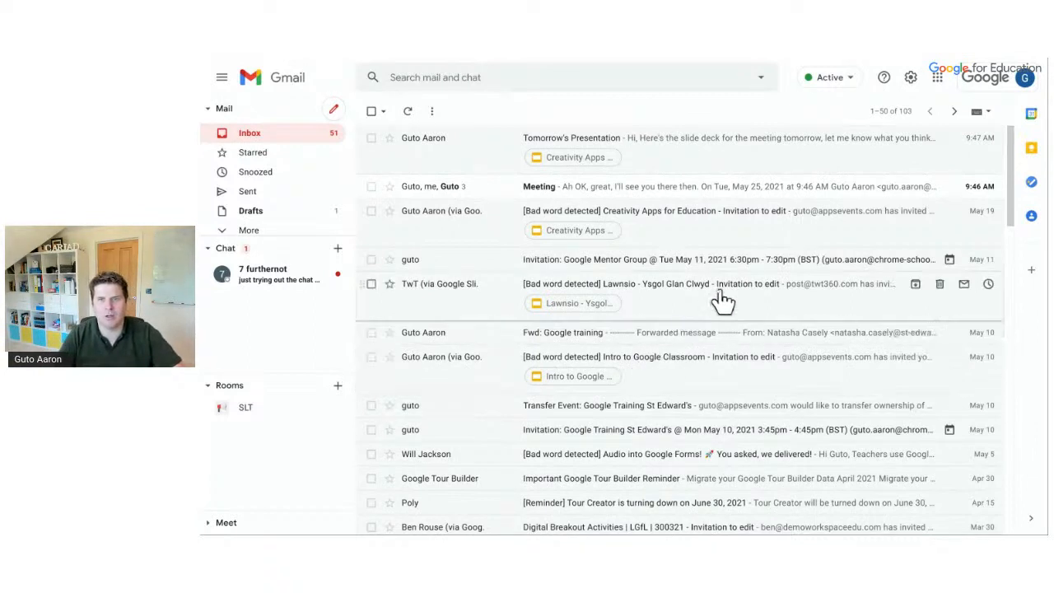
Set the inbox density to Comfortable from the Quick settings panel
{"action": "left_click", "coordinate": [910, 79]}
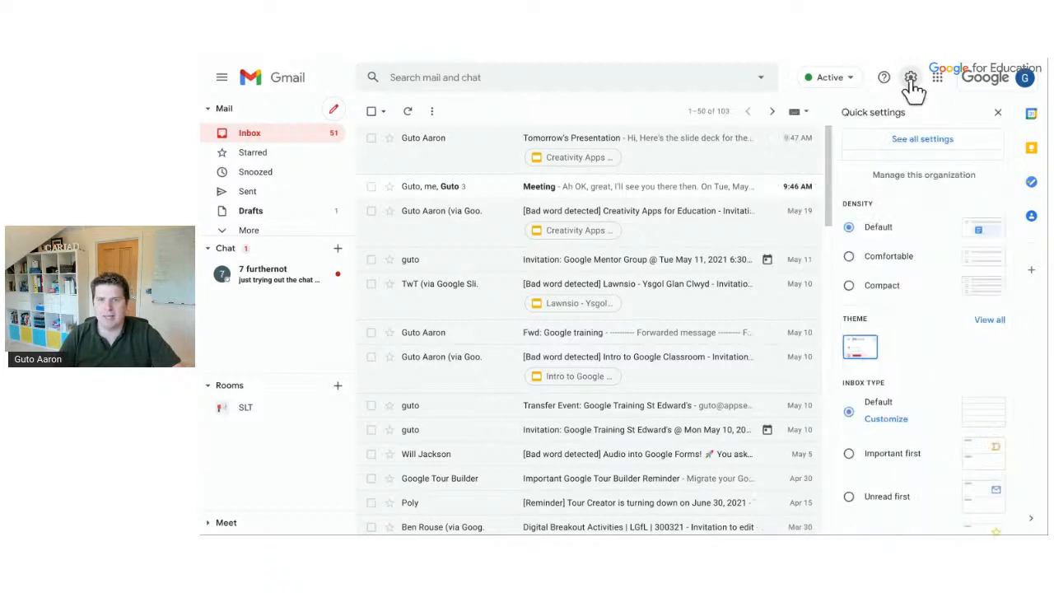
{"action": "scroll", "coordinate": [919, 211], "scroll_direction": "down", "scroll_amount": 3}
{"action": "scroll", "coordinate": [917, 207], "scroll_direction": "down", "scroll_amount": 1}
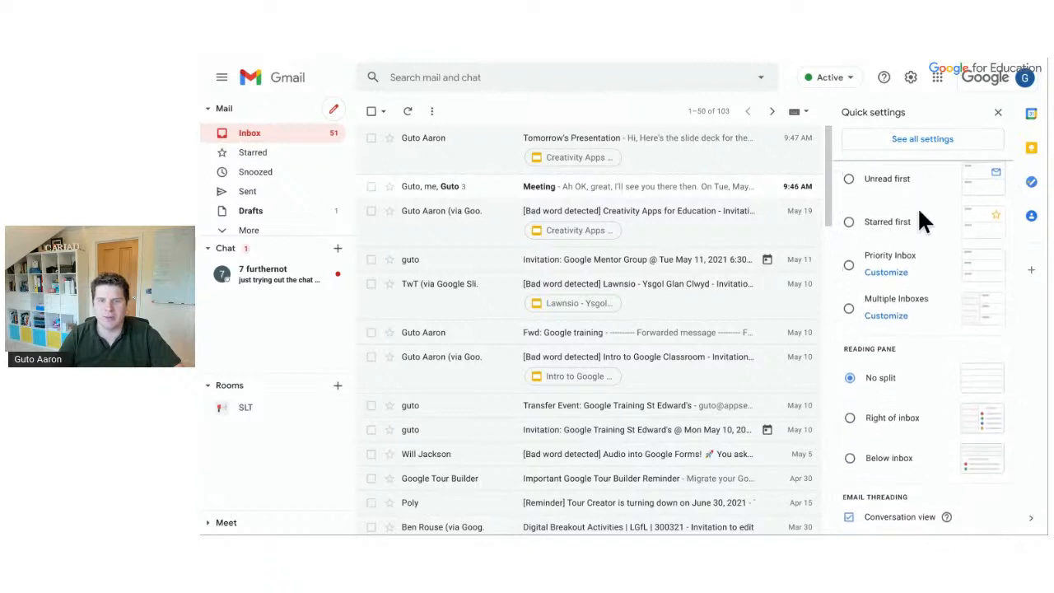
{"action": "scroll", "coordinate": [917, 206], "scroll_direction": "up", "scroll_amount": 4}
{"action": "scroll", "coordinate": [920, 211], "scroll_direction": "up", "scroll_amount": 1}
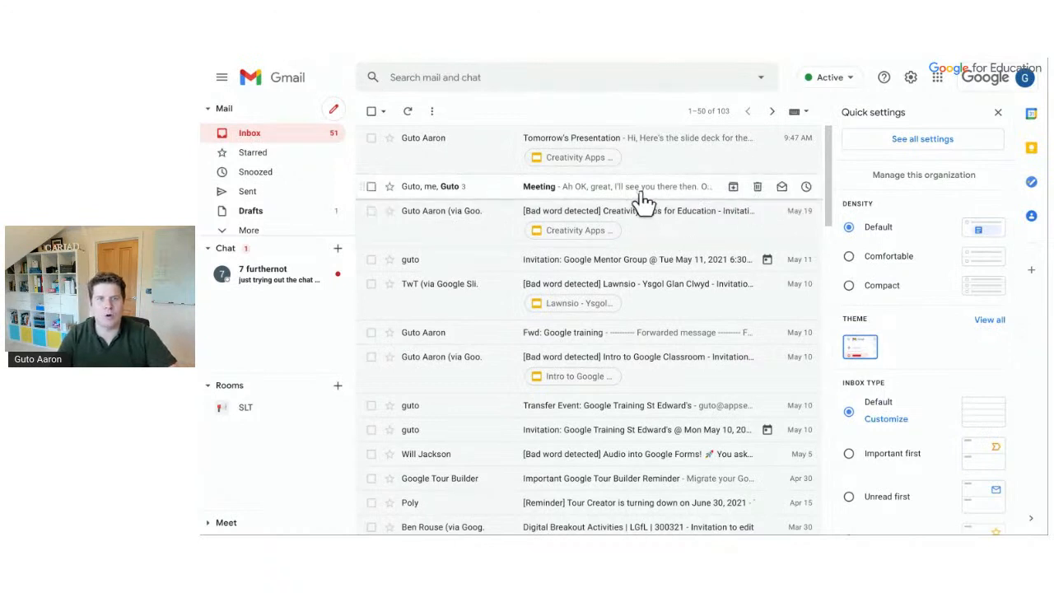
{"action": "left_click", "coordinate": [849, 257]}
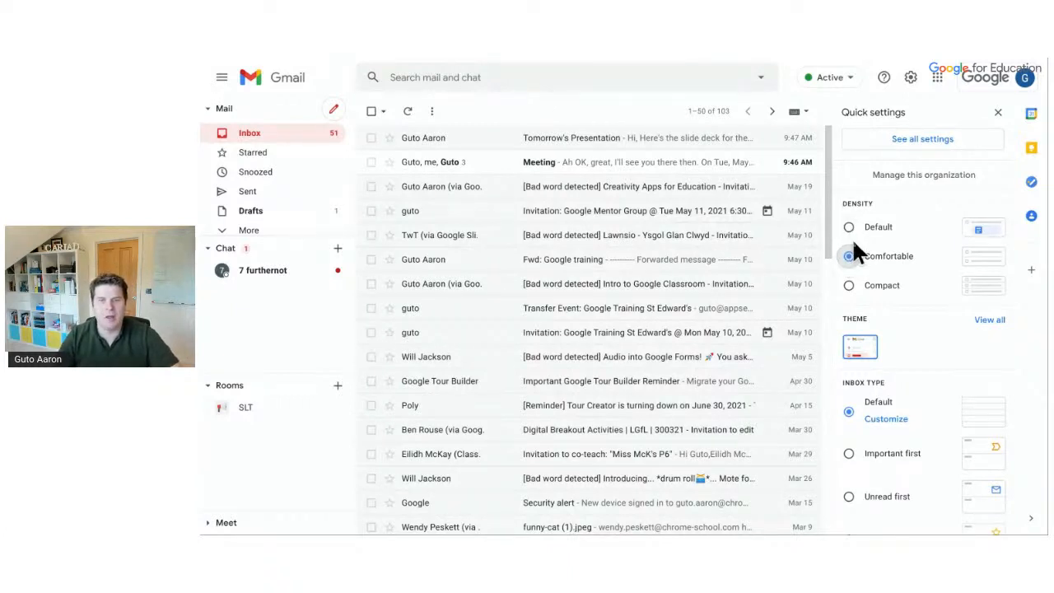
Switch the inbox density to Compact, then back to Default
{"action": "left_click", "coordinate": [852, 288]}
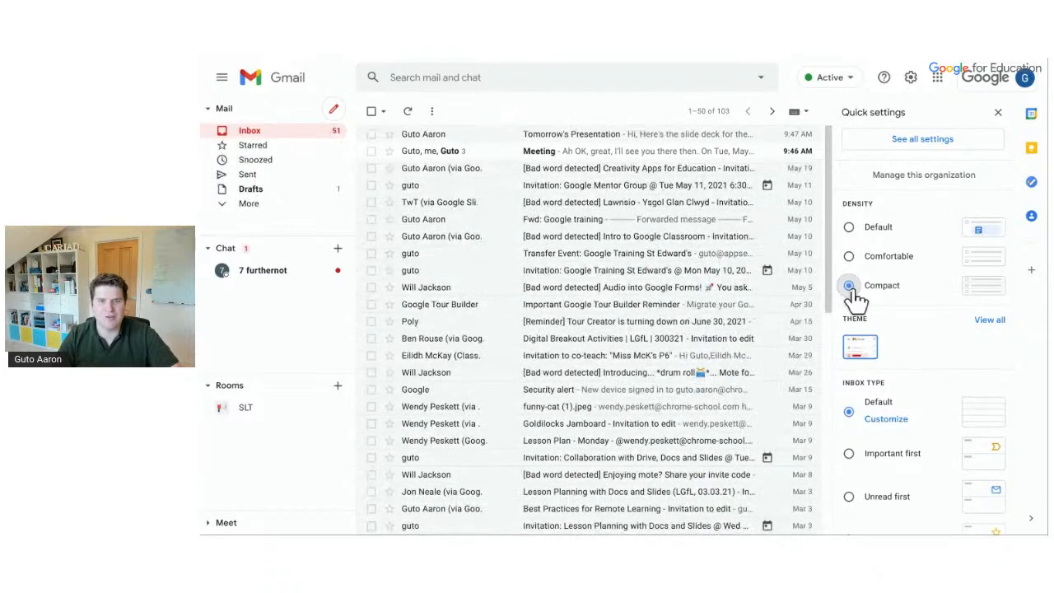
{"action": "left_click", "coordinate": [849, 227]}
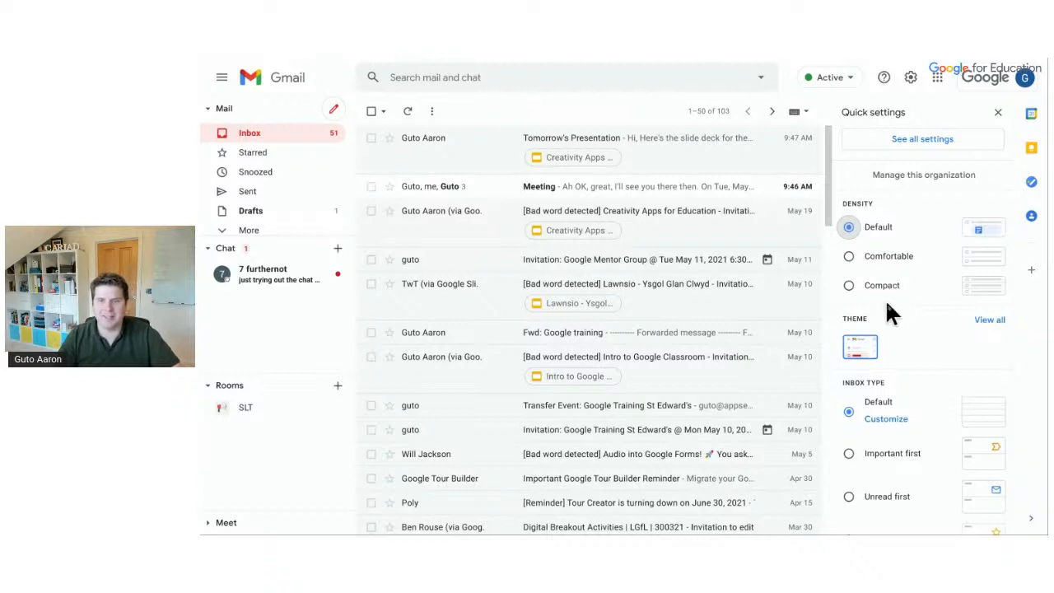
{"action": "scroll", "coordinate": [891, 316], "scroll_direction": "down", "scroll_amount": 3}
Try Important first and Unread first inbox types, and star an Accessibility | Scotland conversation
{"action": "scroll", "coordinate": [893, 321], "scroll_direction": "down", "scroll_amount": 3}
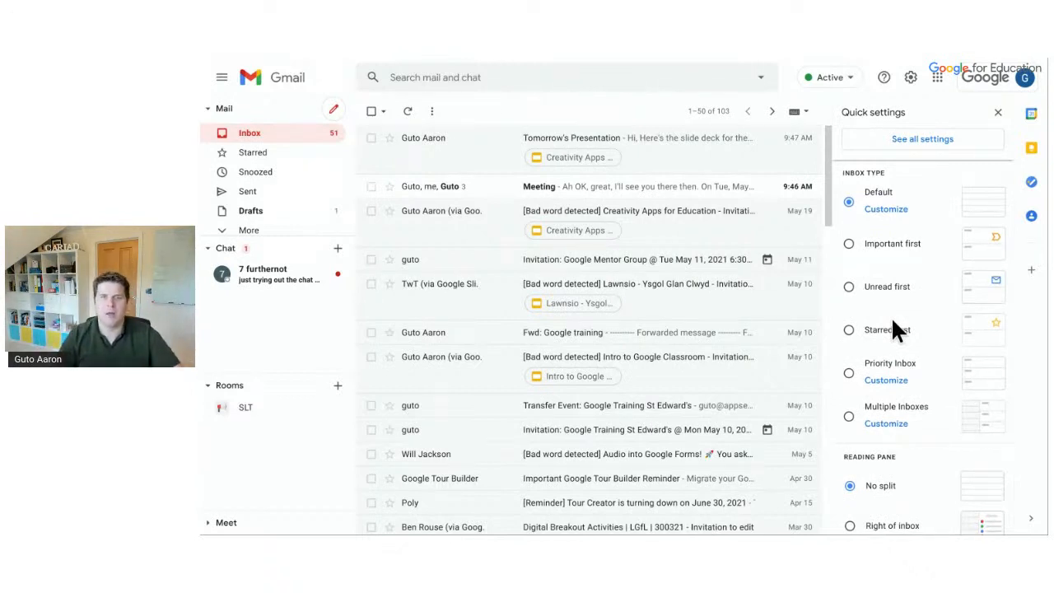
{"action": "left_click", "coordinate": [849, 245]}
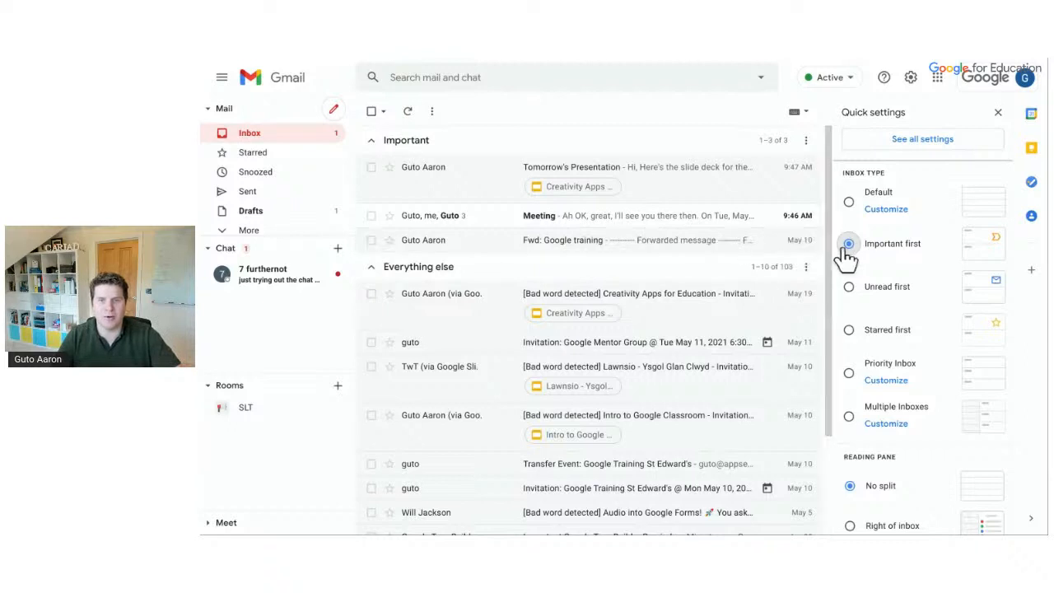
{"action": "left_click", "coordinate": [851, 289]}
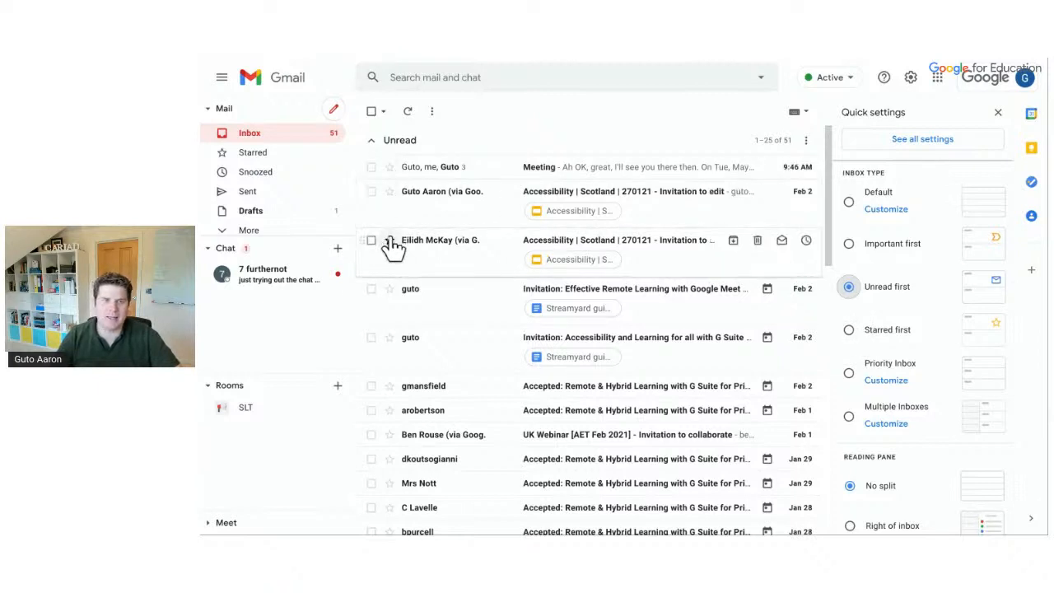
{"action": "left_click", "coordinate": [390, 192]}
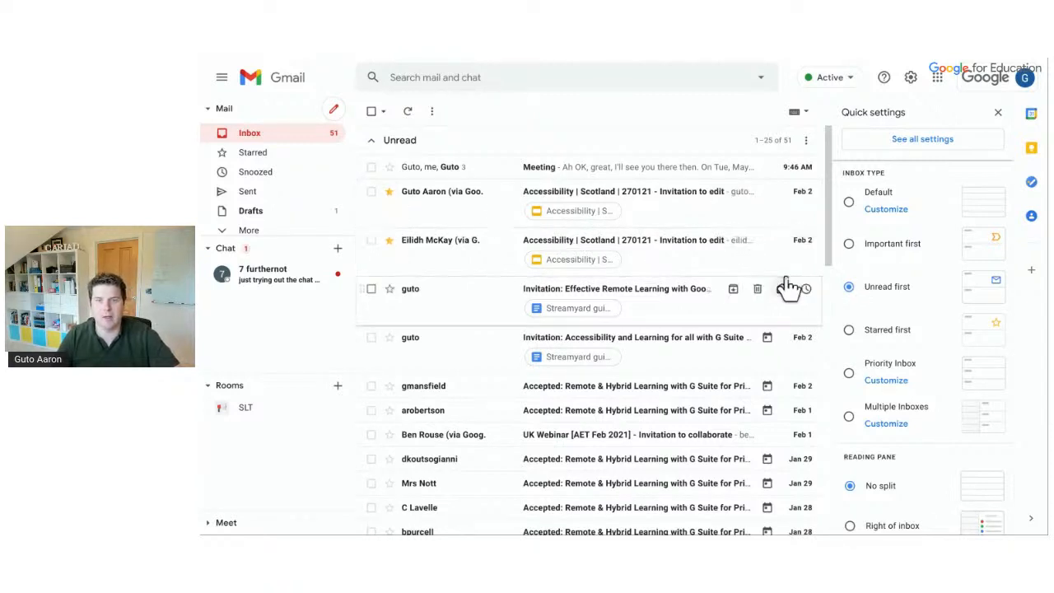
Try Starred first and Multiple Inboxes, then return to the Default inbox type
{"action": "left_click", "coordinate": [864, 325]}
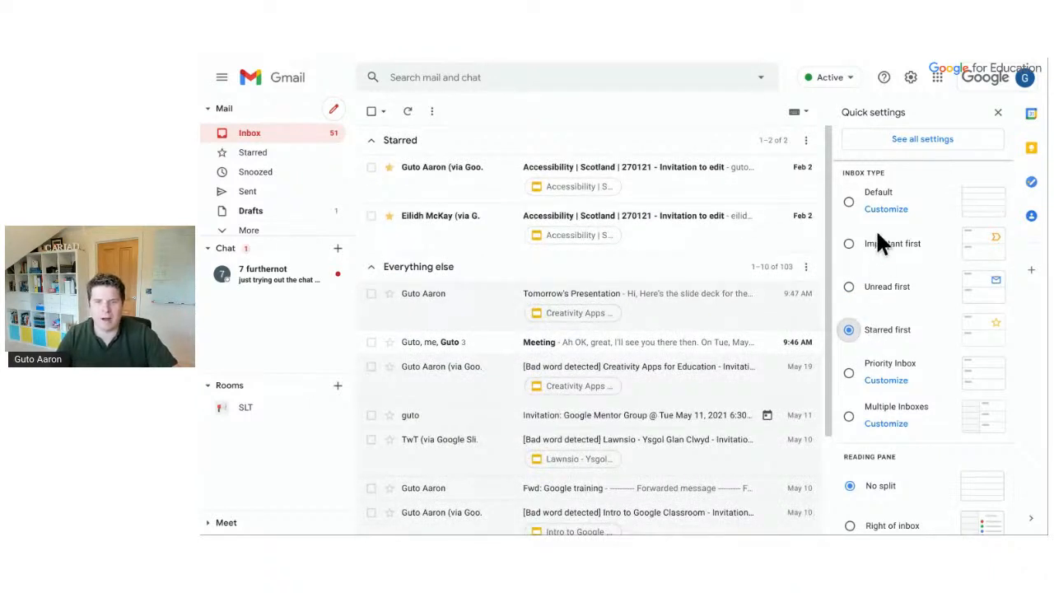
{"action": "left_click", "coordinate": [889, 405]}
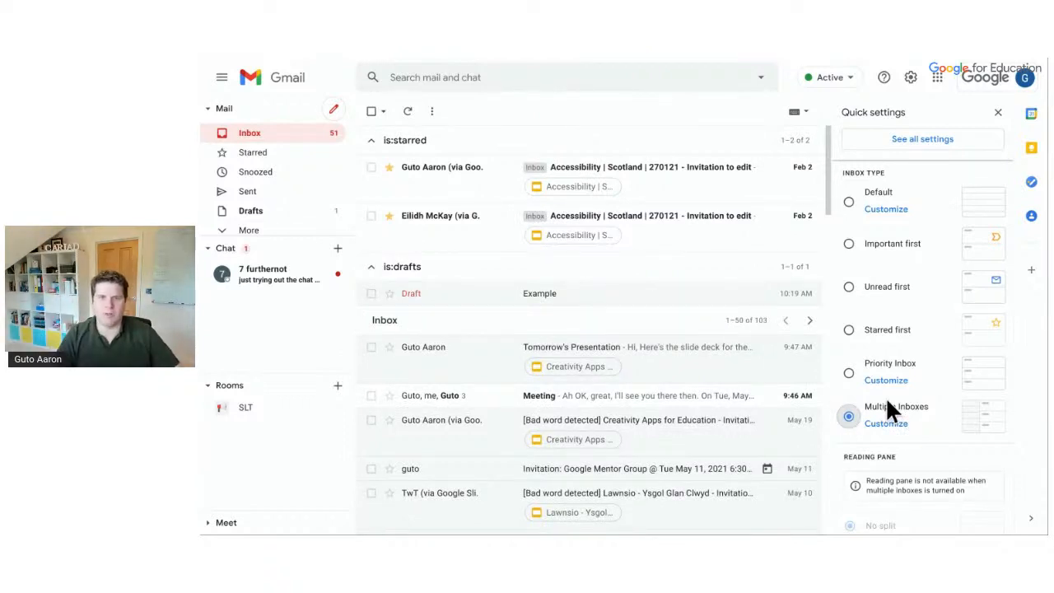
{"action": "left_click", "coordinate": [874, 194]}
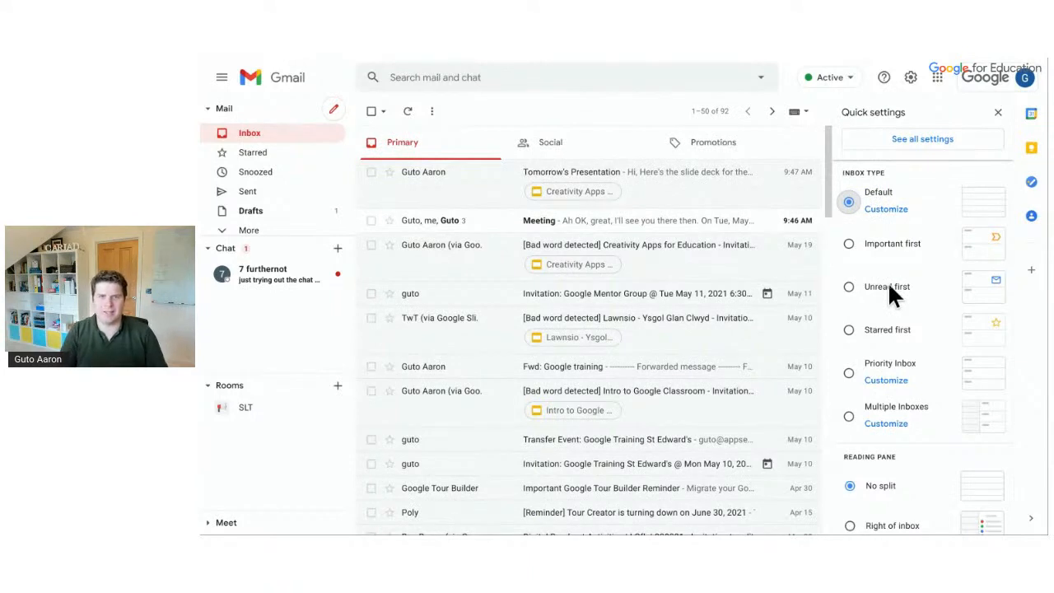
{"action": "scroll", "coordinate": [887, 281], "scroll_direction": "down", "scroll_amount": 3}
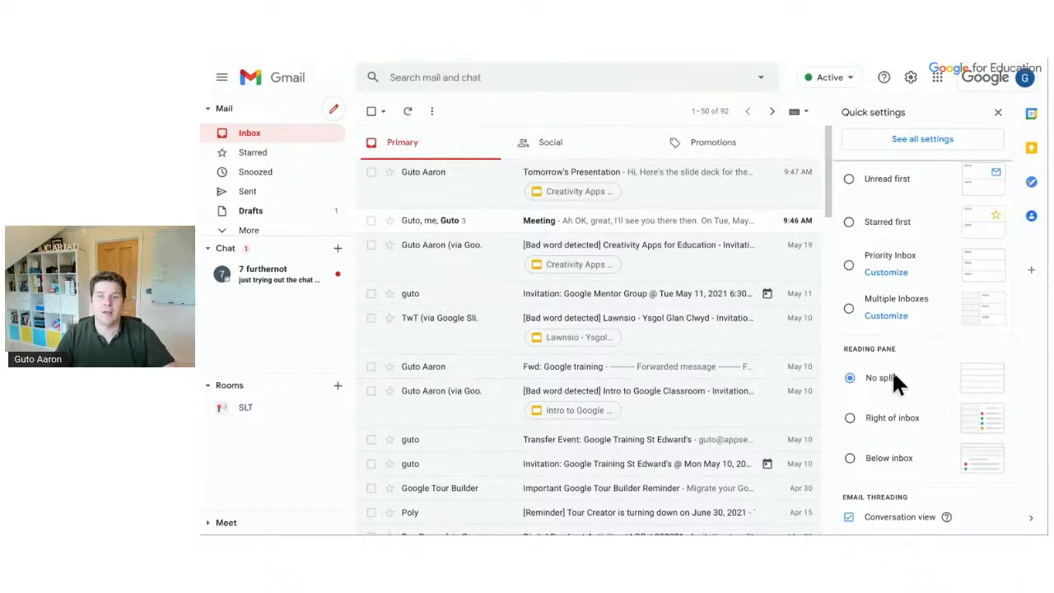
Turn on the Right of inbox reading pane, reload, and view Tomorrow's Presentation in it
{"action": "left_click", "coordinate": [898, 422]}
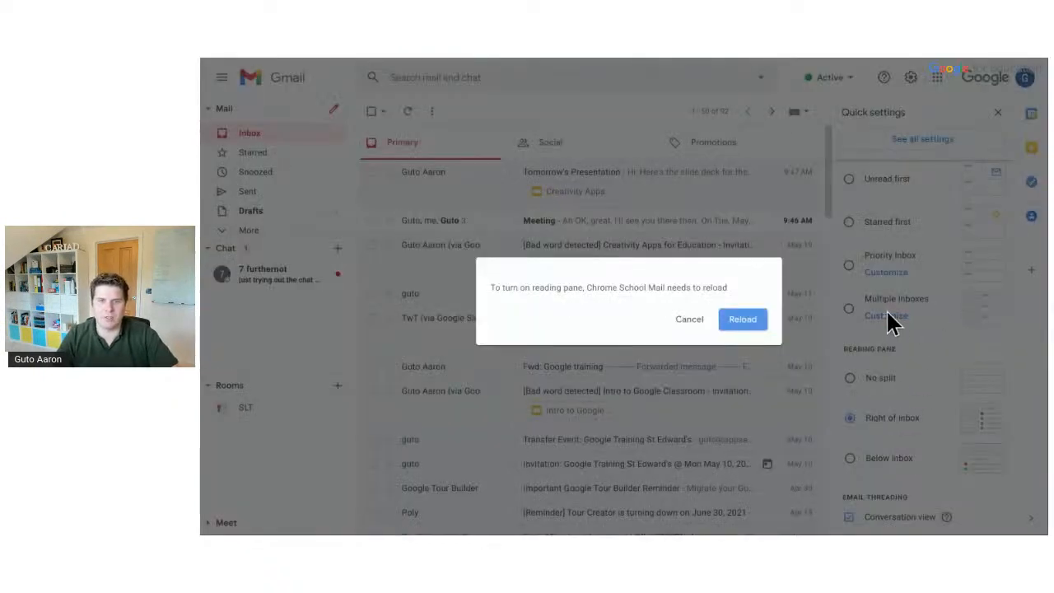
{"action": "left_click", "coordinate": [761, 319]}
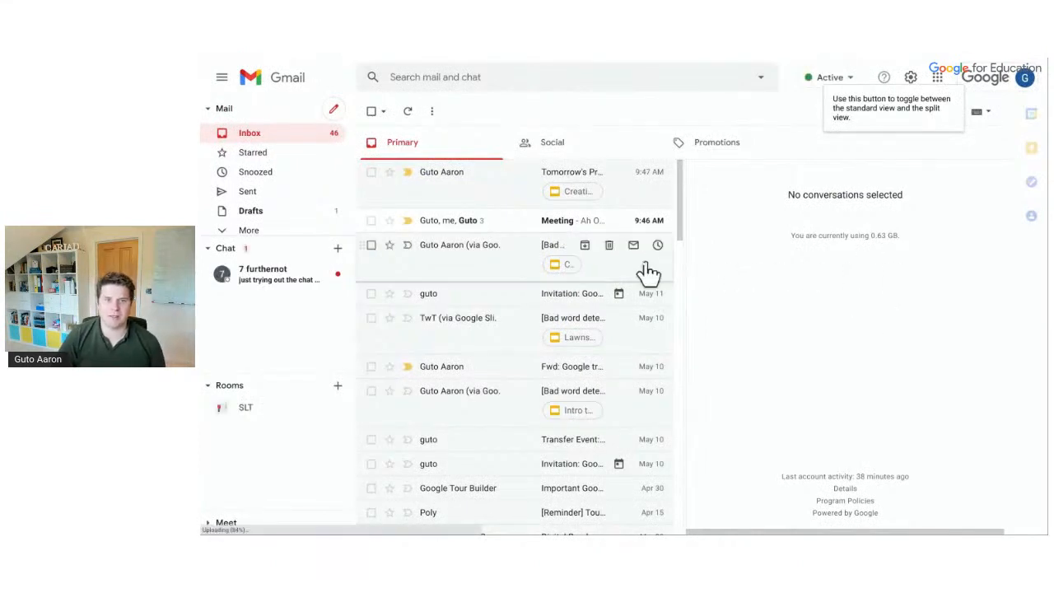
{"action": "left_click", "coordinate": [470, 202]}
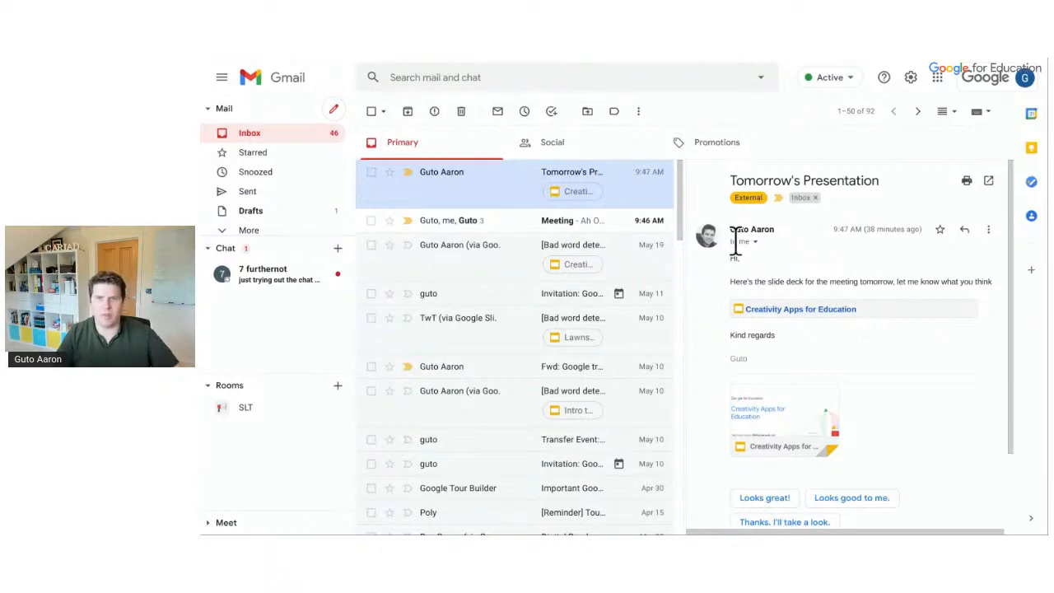
Set the reading pane back to No split and close Quick settings
{"action": "left_click", "coordinate": [909, 80]}
{"action": "scroll", "coordinate": [933, 305], "scroll_direction": "down", "scroll_amount": 4}
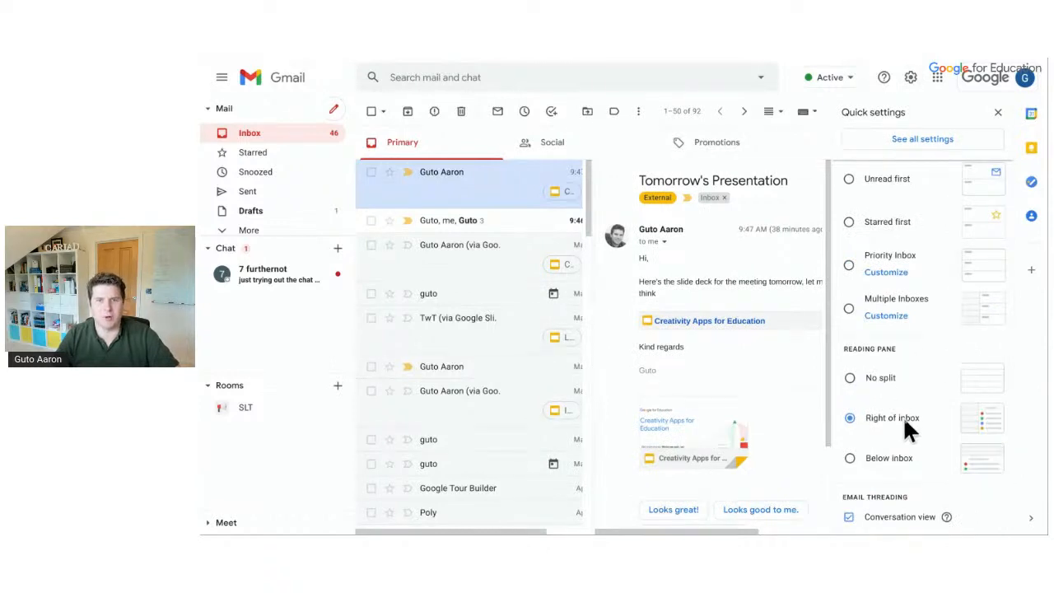
{"action": "left_click", "coordinate": [878, 377]}
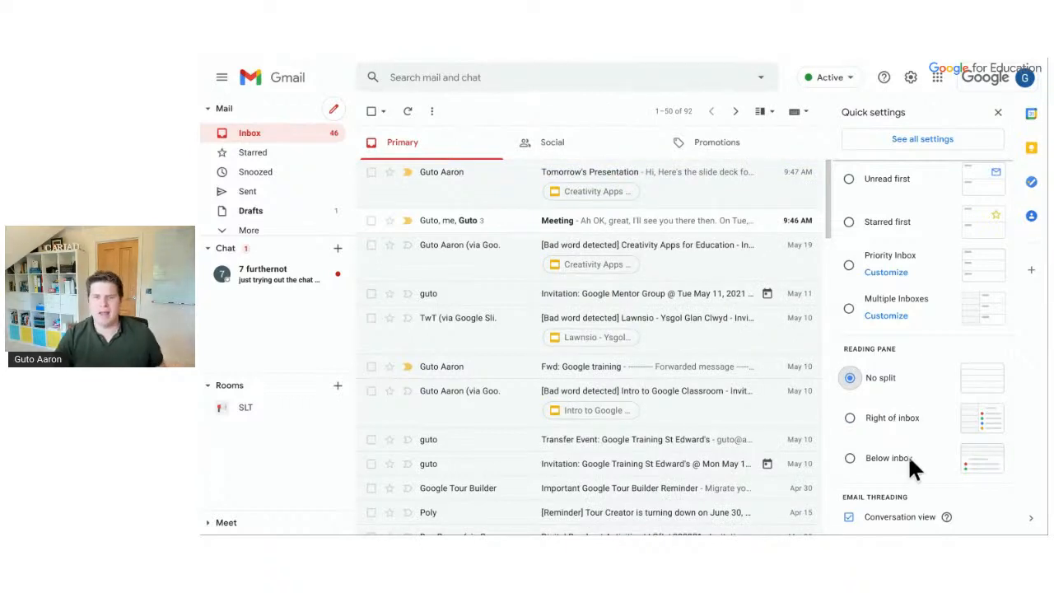
{"action": "left_click", "coordinate": [996, 113]}
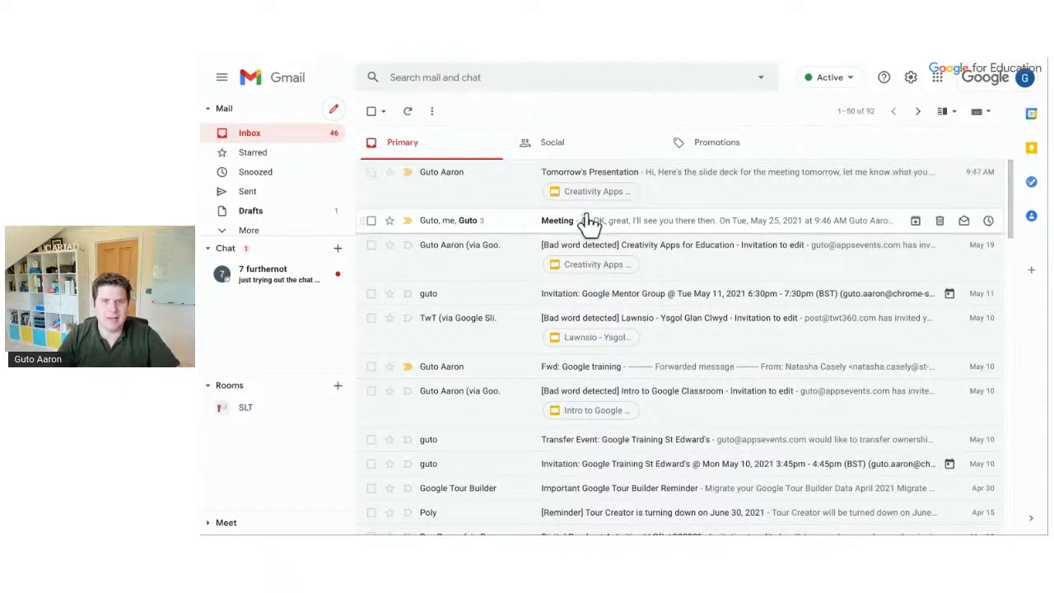
Open the Meeting thread, expand and read its messages, then go back to the Primary list
{"action": "left_click", "coordinate": [493, 236]}
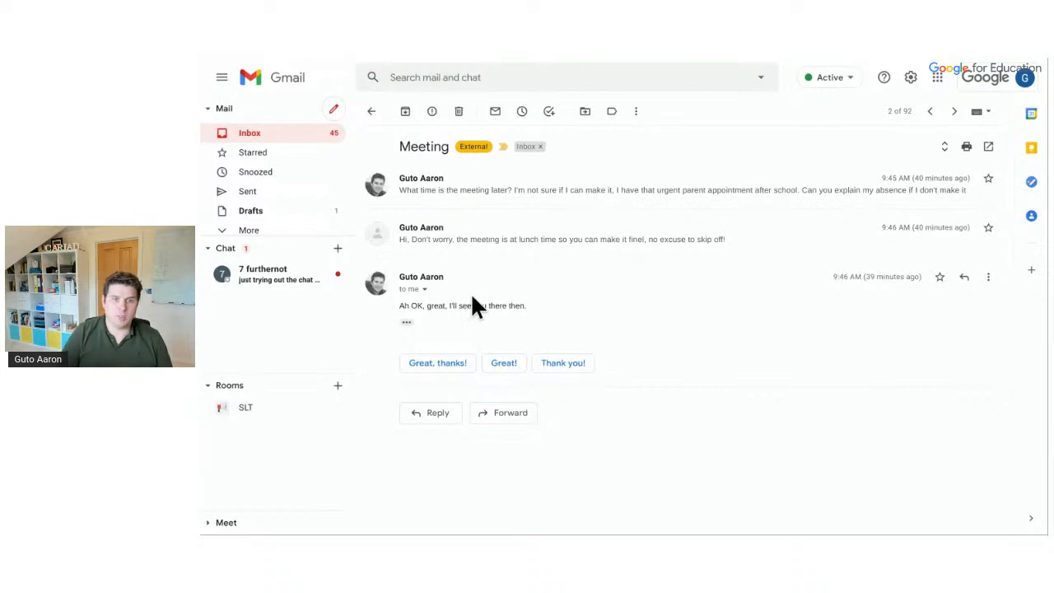
{"action": "left_click", "coordinate": [477, 207]}
{"action": "left_click", "coordinate": [477, 206]}
{"action": "left_click", "coordinate": [489, 235]}
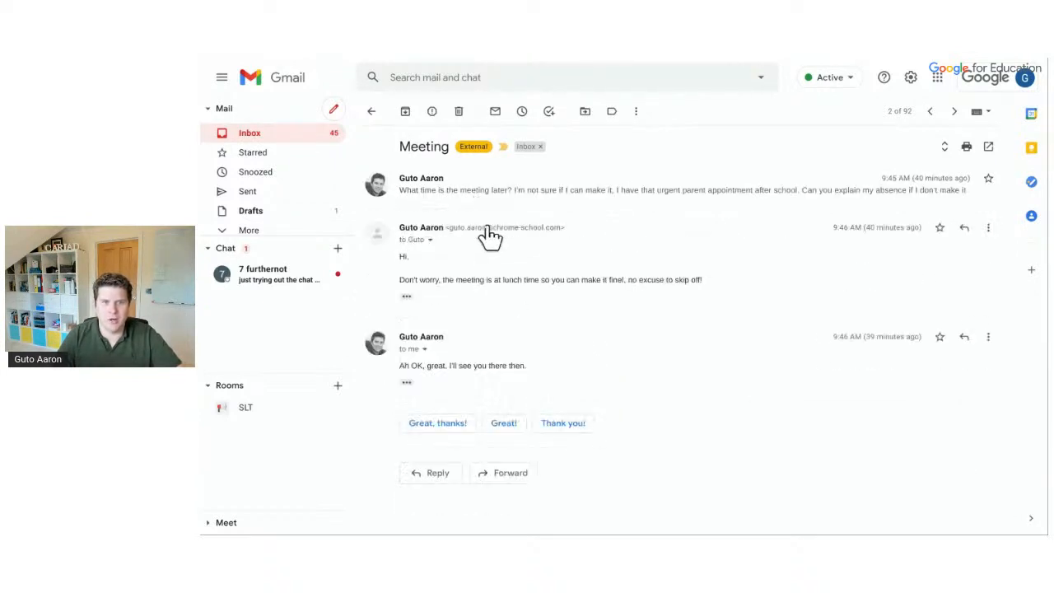
{"action": "left_click", "coordinate": [490, 233]}
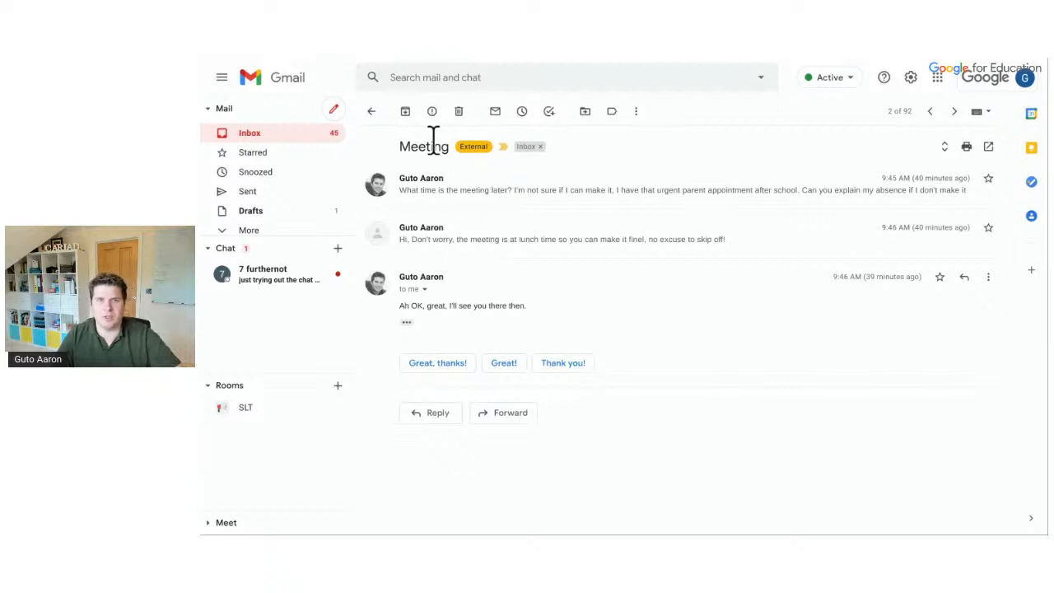
{"action": "left_click", "coordinate": [371, 114]}
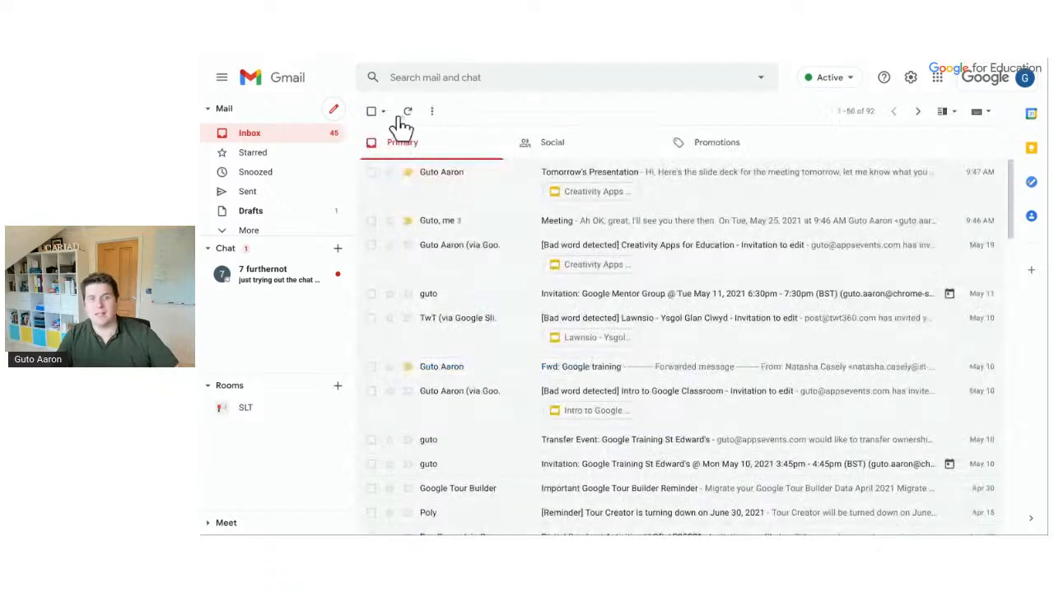
{"action": "left_click", "coordinate": [911, 80]}
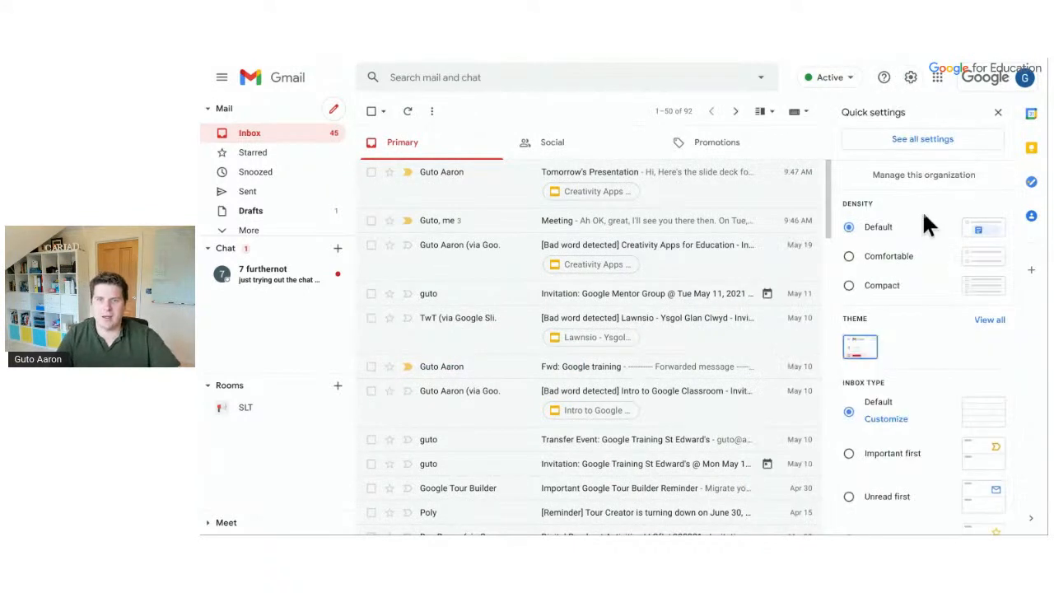
{"action": "scroll", "coordinate": [922, 223], "scroll_direction": "down", "scroll_amount": 4}
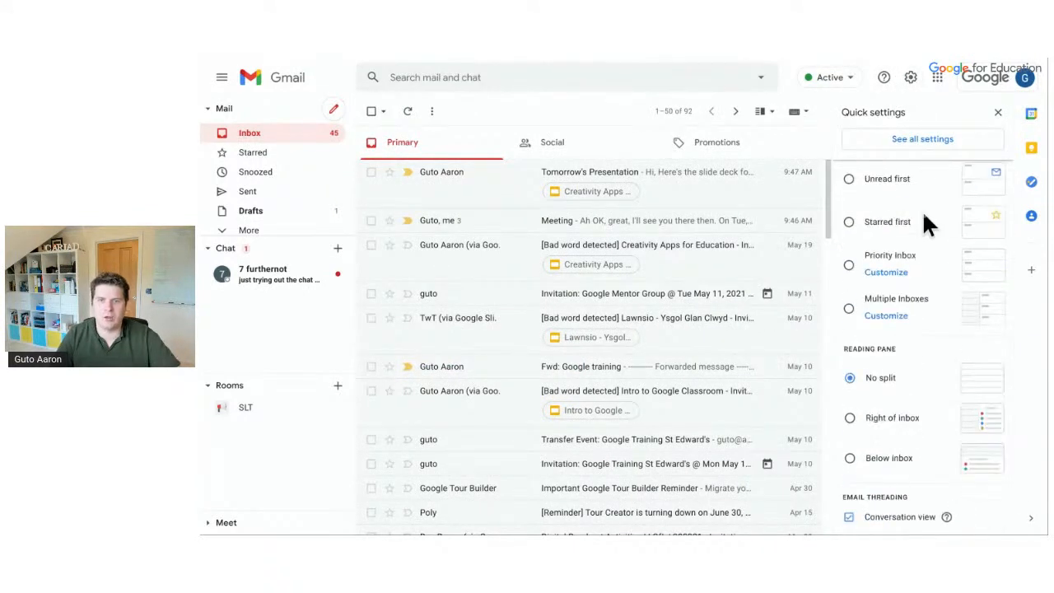
{"action": "left_click", "coordinate": [847, 517]}
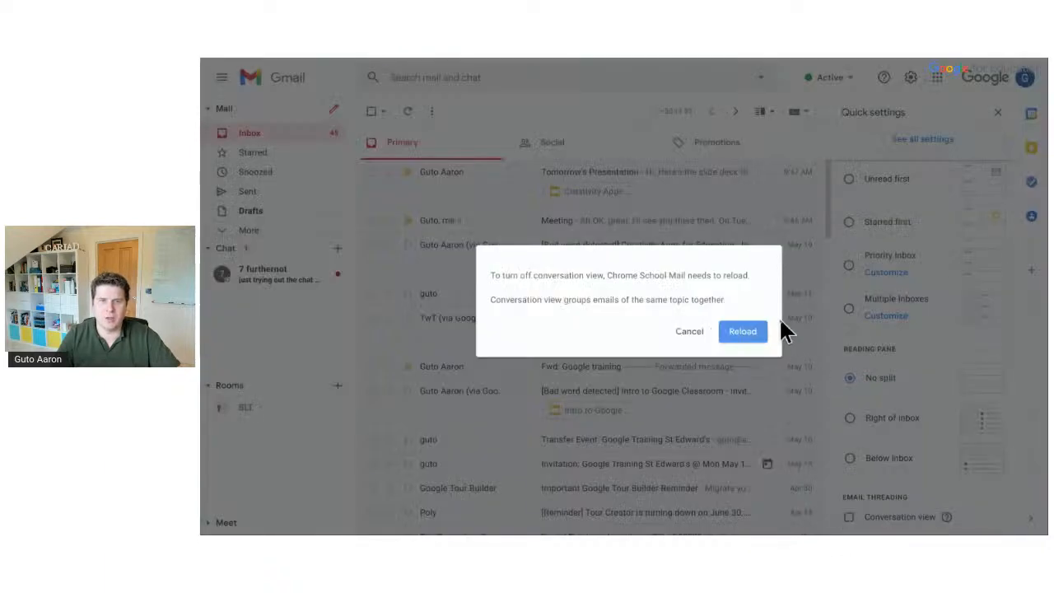
{"action": "left_click", "coordinate": [760, 329]}
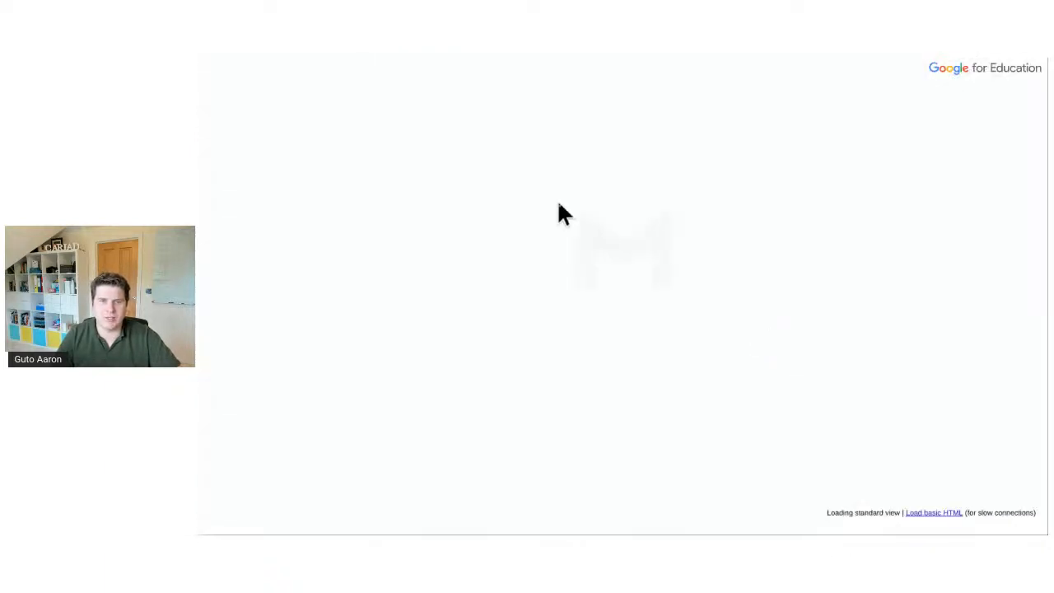
{"action": "left_click", "coordinate": [497, 221]}
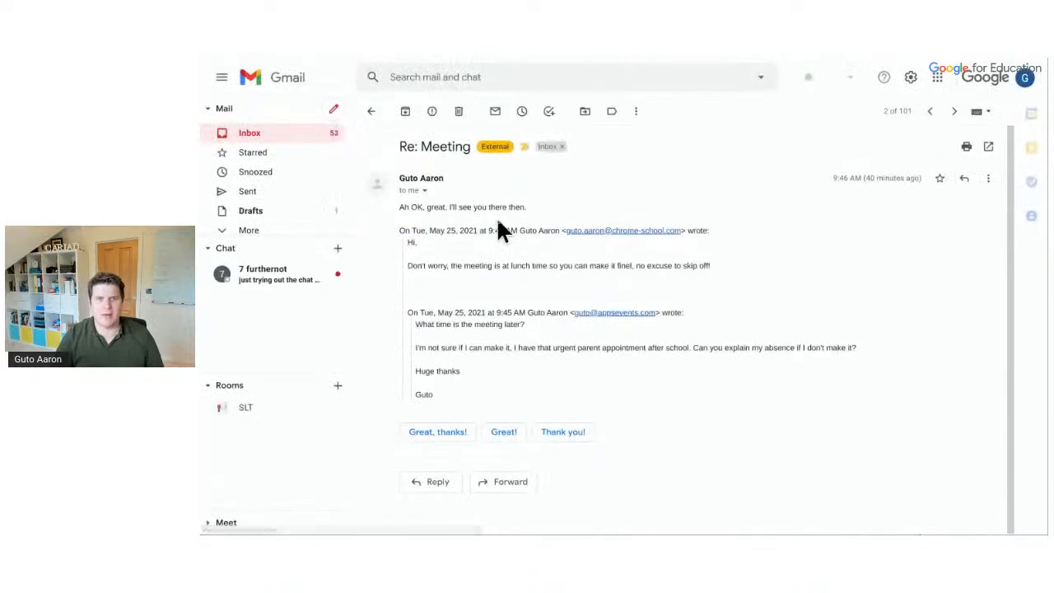
{"action": "left_click", "coordinate": [372, 113]}
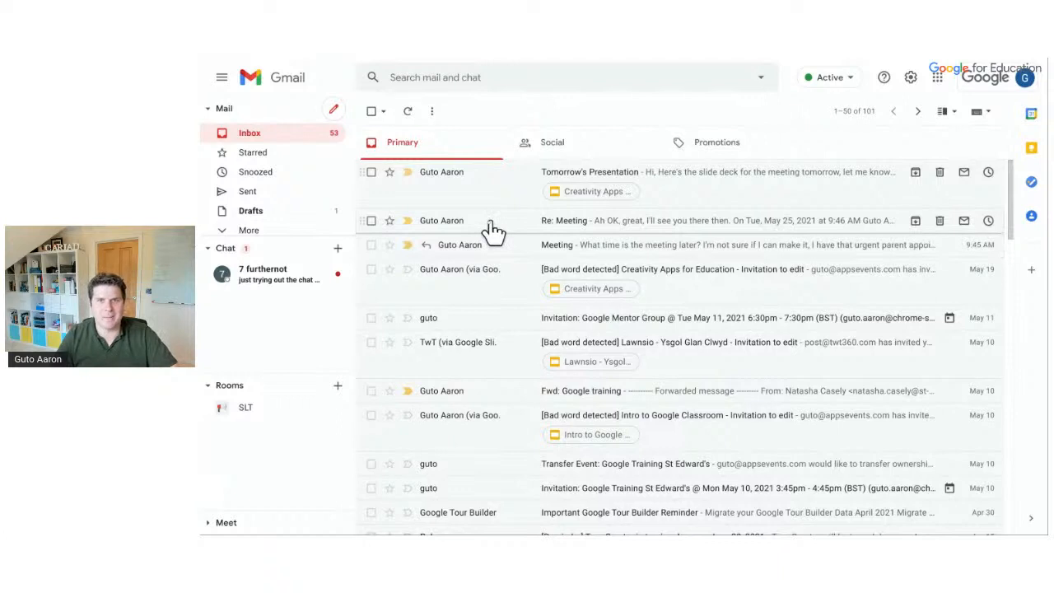
{"action": "left_click", "coordinate": [909, 81]}
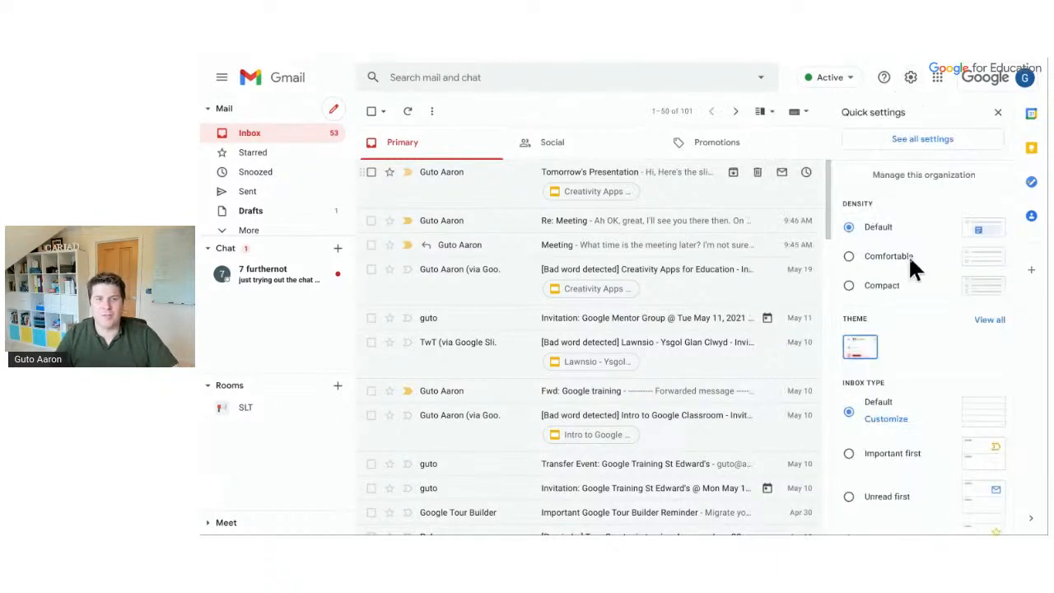
{"action": "scroll", "coordinate": [908, 254], "scroll_direction": "down", "scroll_amount": 4}
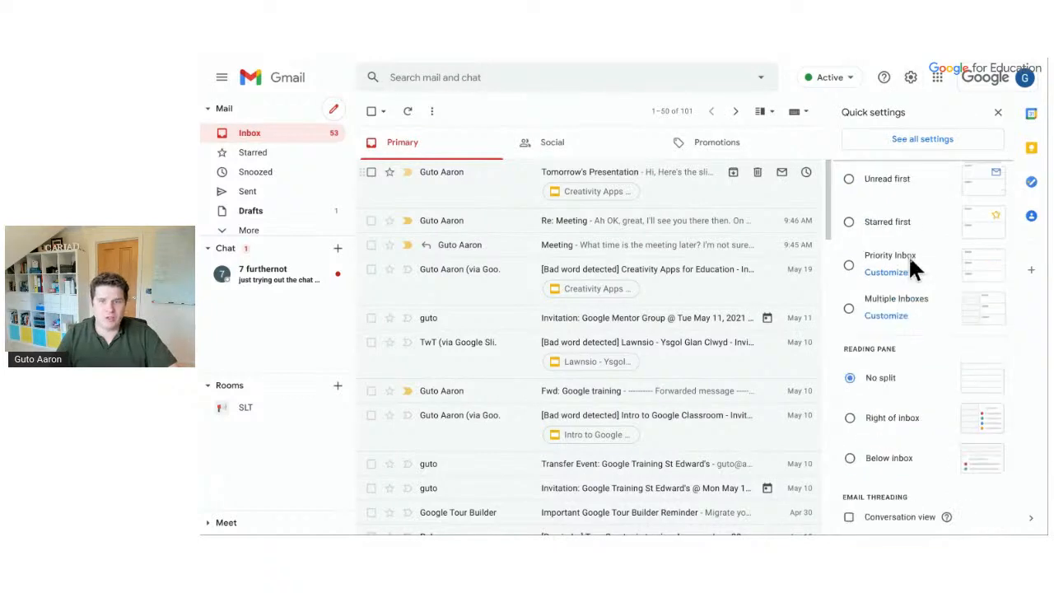
{"action": "left_click", "coordinate": [895, 516]}
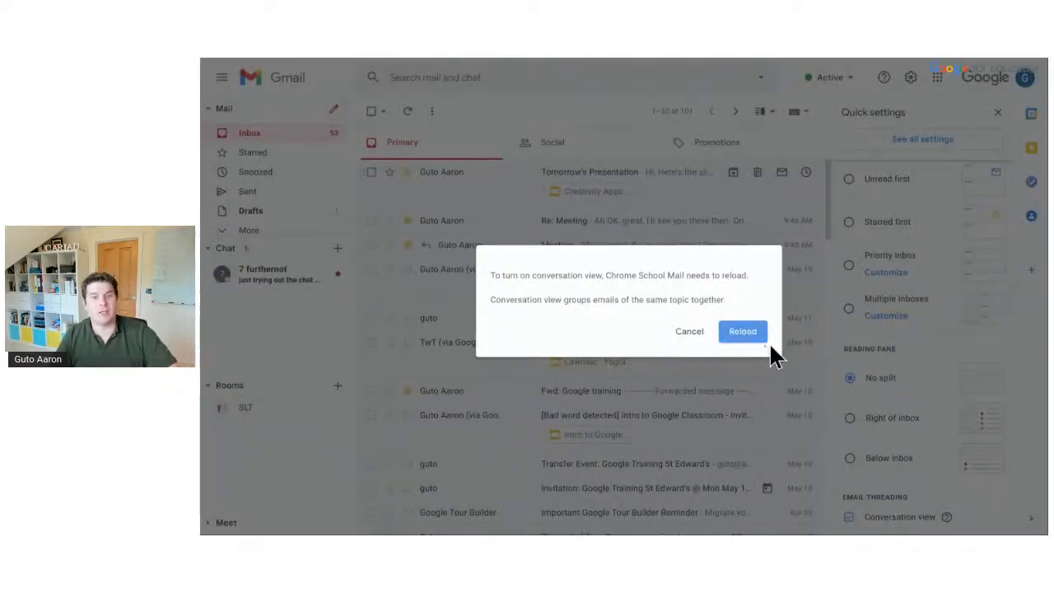
{"action": "left_click", "coordinate": [748, 332]}
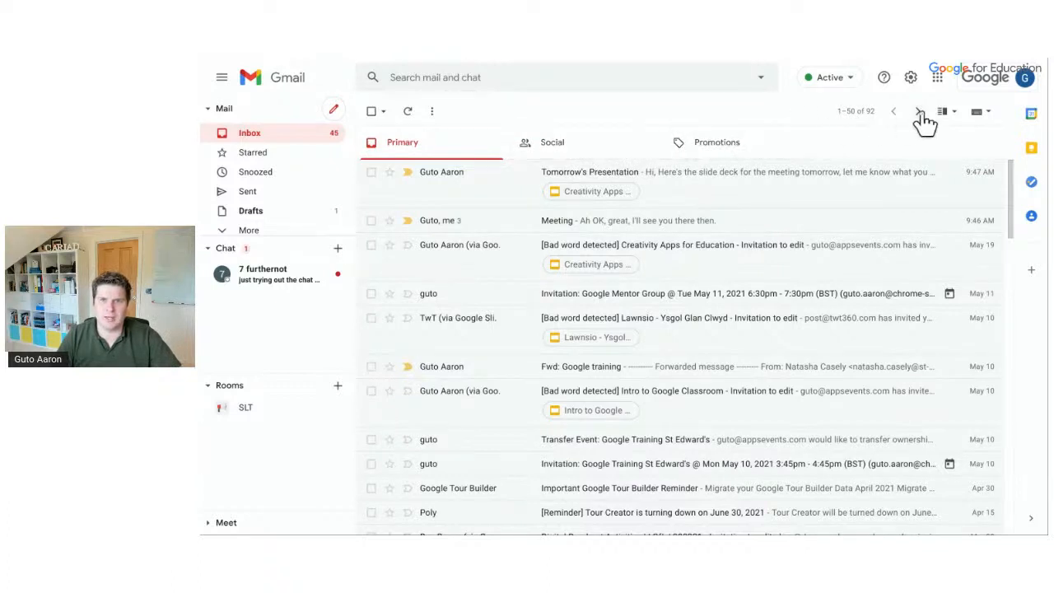
Enable the Updates category in the inbox tab selection via Quick settings and save
{"action": "left_click", "coordinate": [910, 79]}
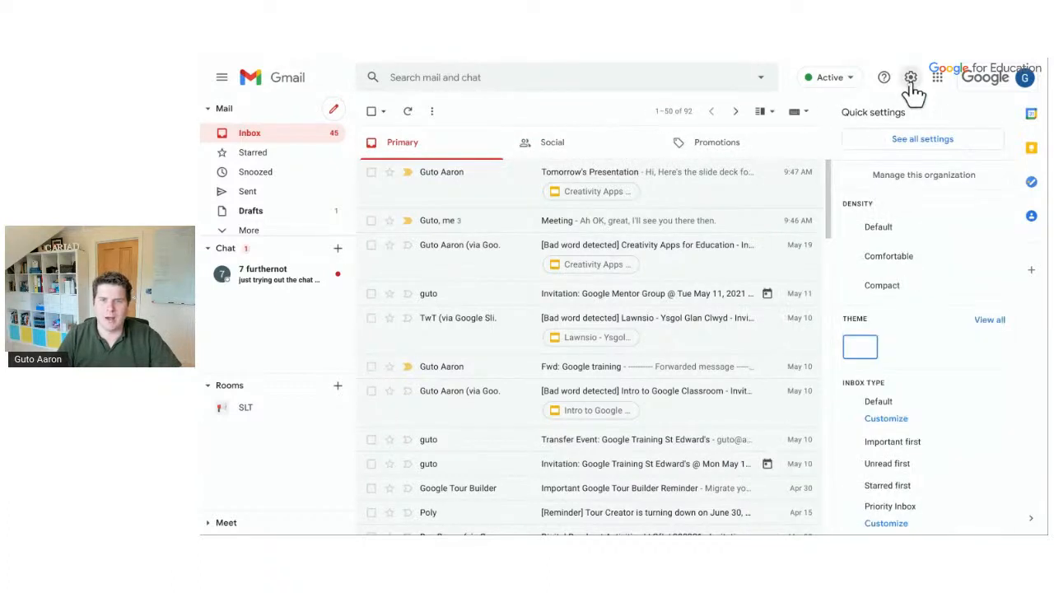
{"action": "left_click", "coordinate": [886, 419]}
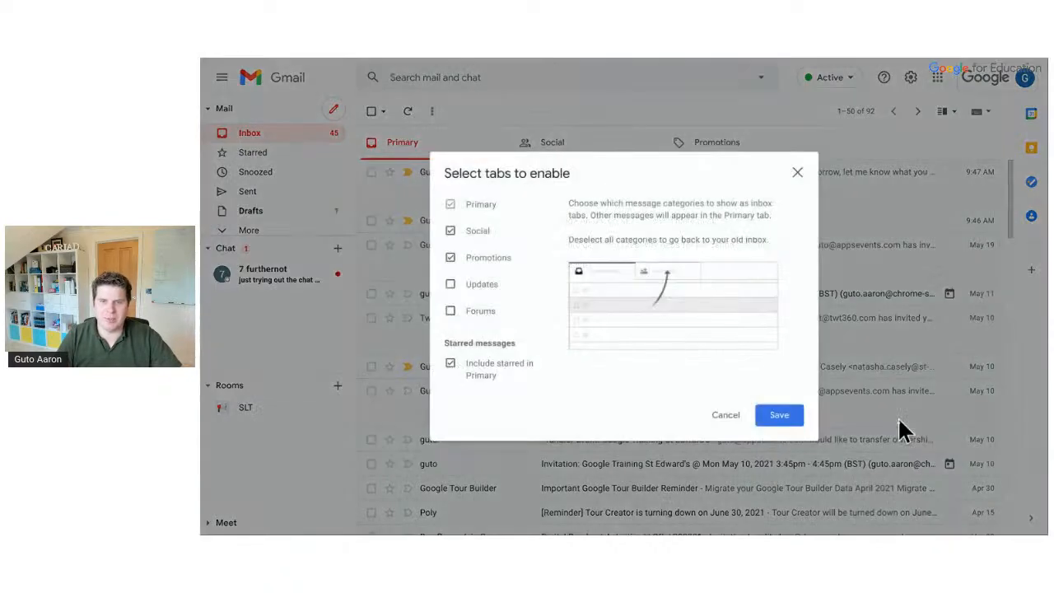
{"action": "left_click", "coordinate": [795, 174]}
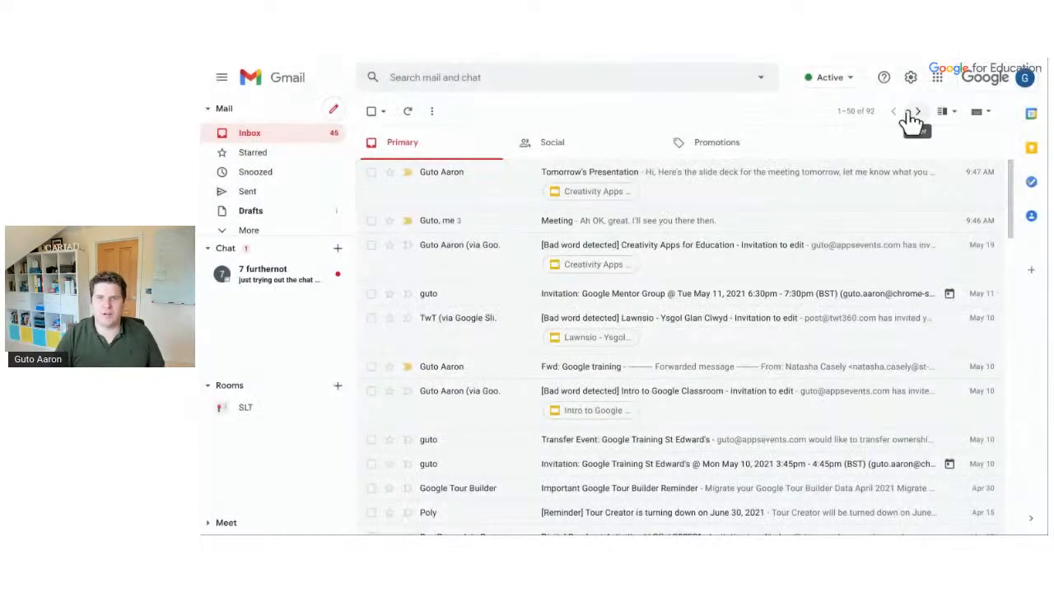
{"action": "left_click", "coordinate": [911, 76]}
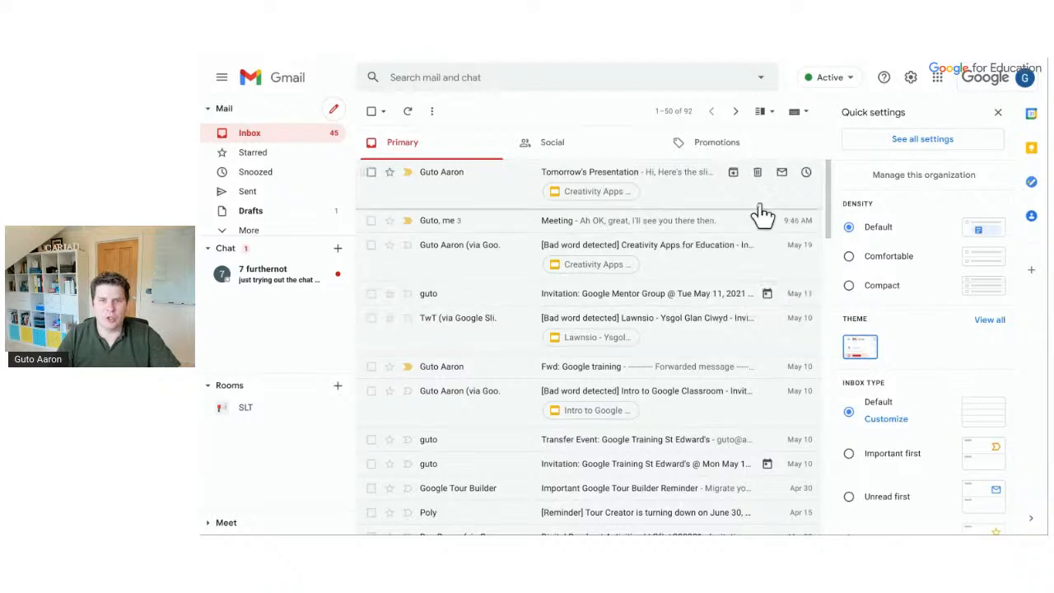
{"action": "left_click", "coordinate": [895, 424]}
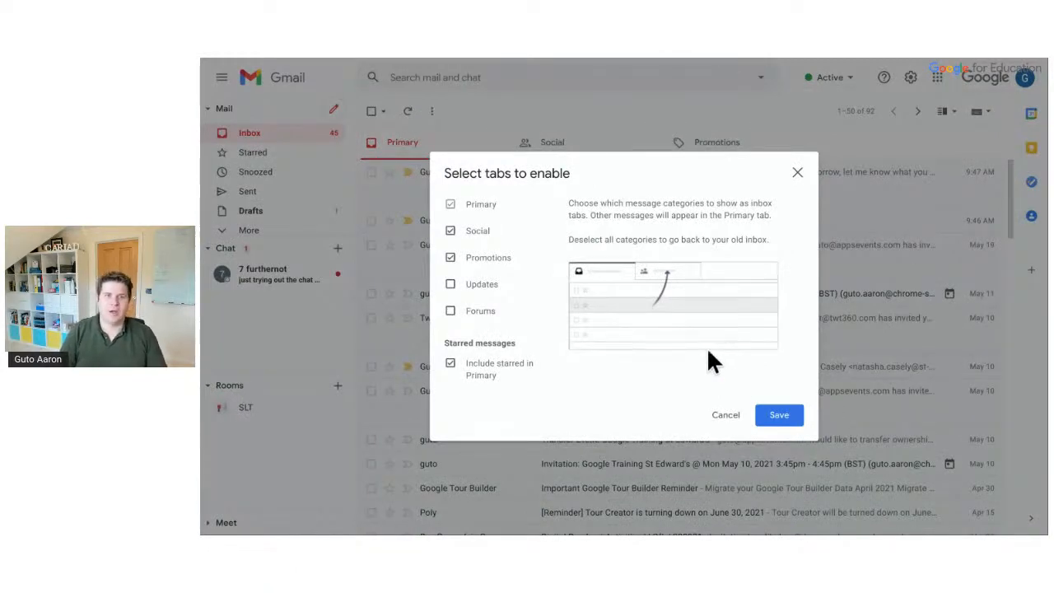
{"action": "left_click", "coordinate": [471, 280]}
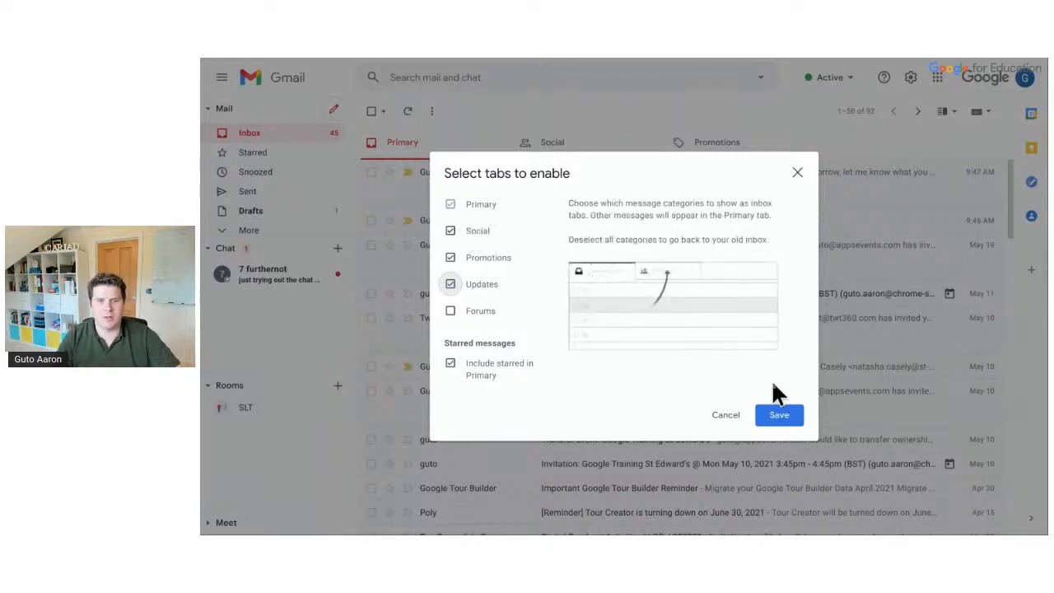
{"action": "left_click", "coordinate": [787, 420]}
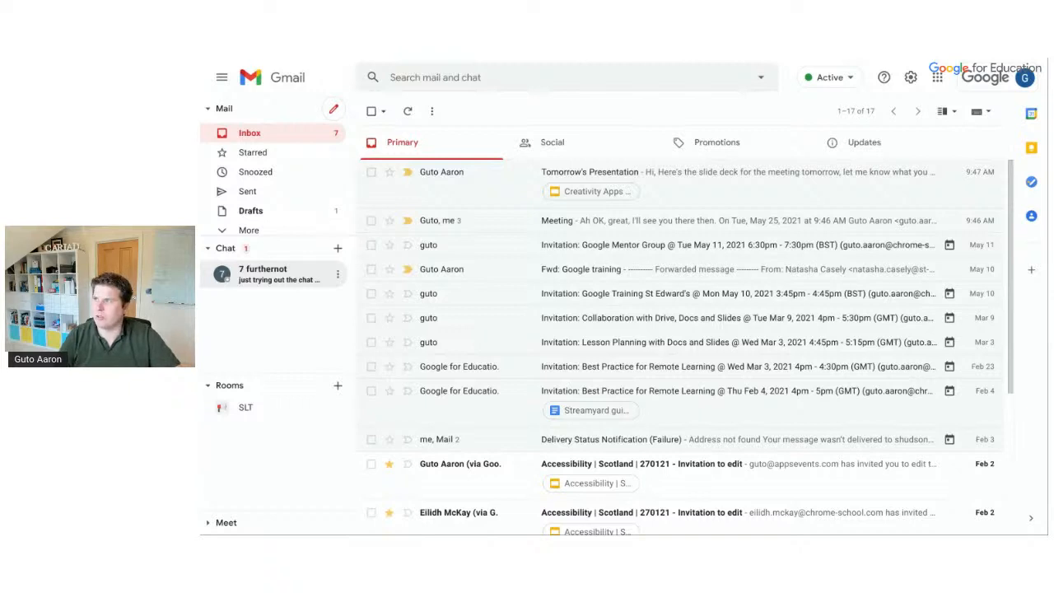
{"action": "left_click", "coordinate": [633, 142]}
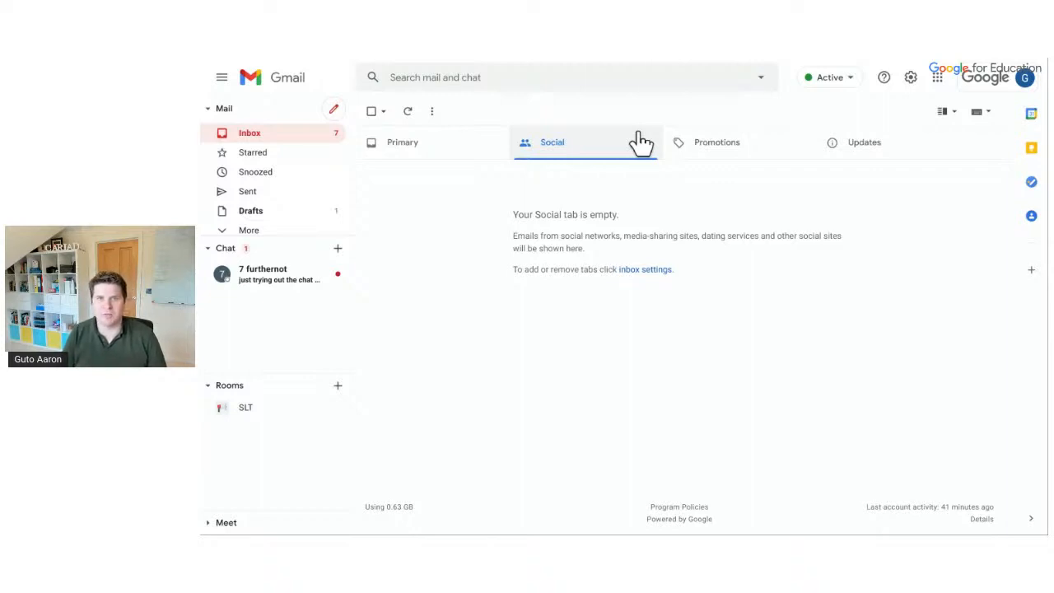
{"action": "left_click", "coordinate": [699, 141]}
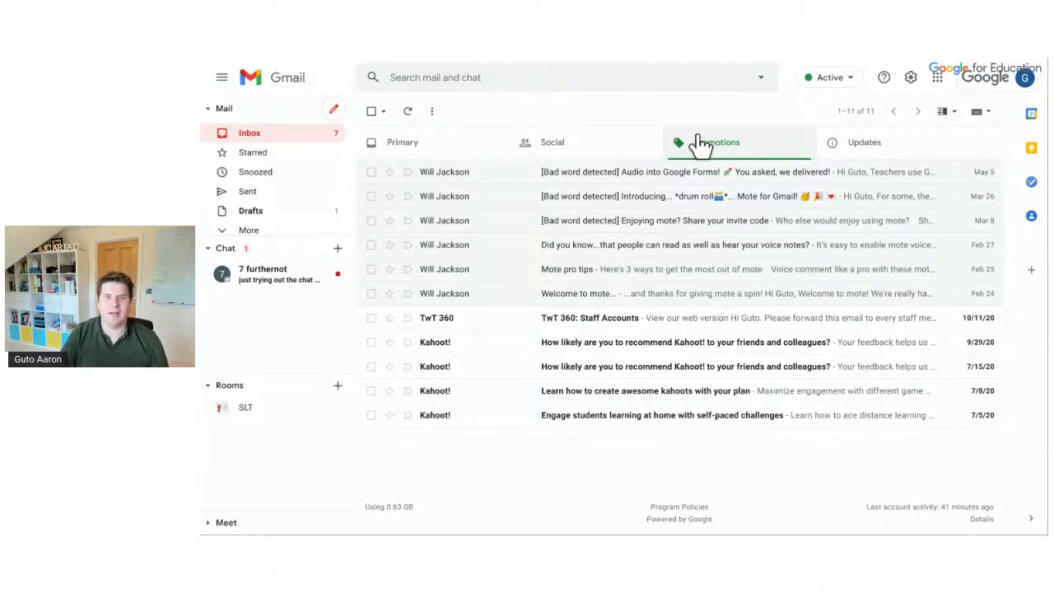
{"action": "left_click", "coordinate": [492, 153]}
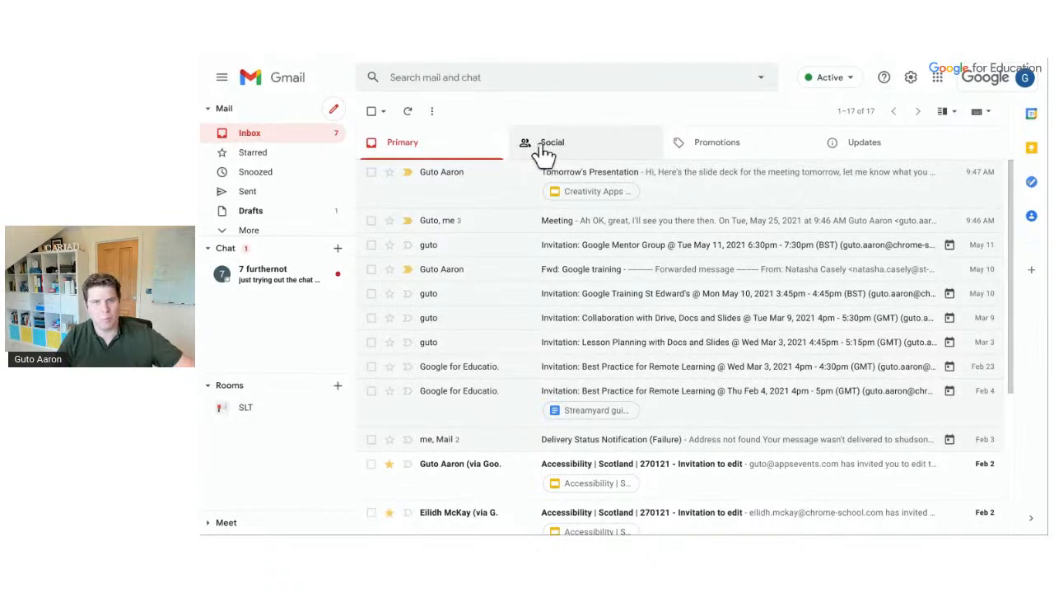
{"action": "left_click", "coordinate": [697, 150]}
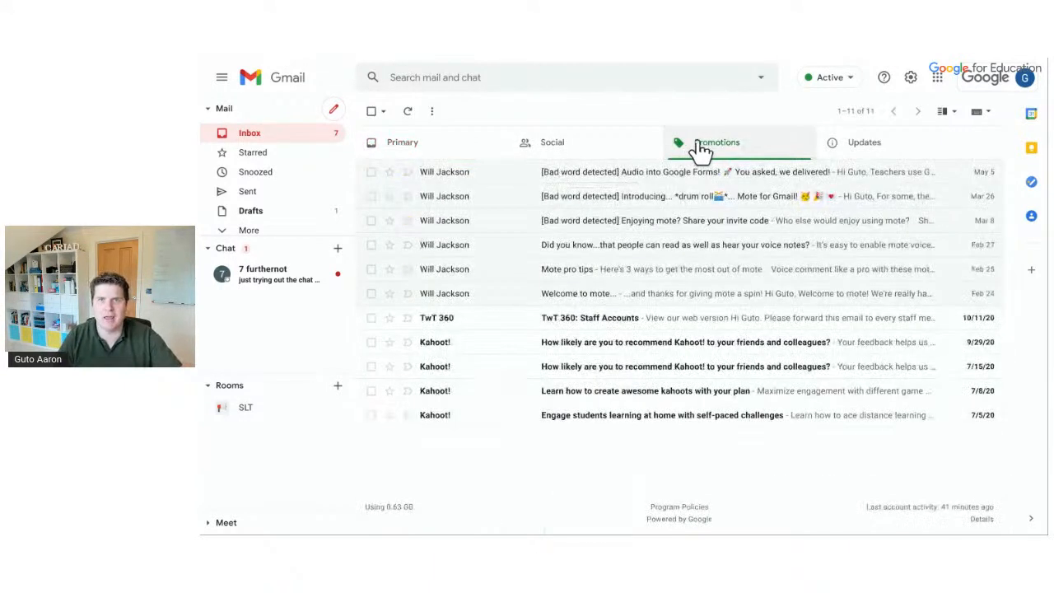
{"action": "left_click", "coordinate": [838, 148]}
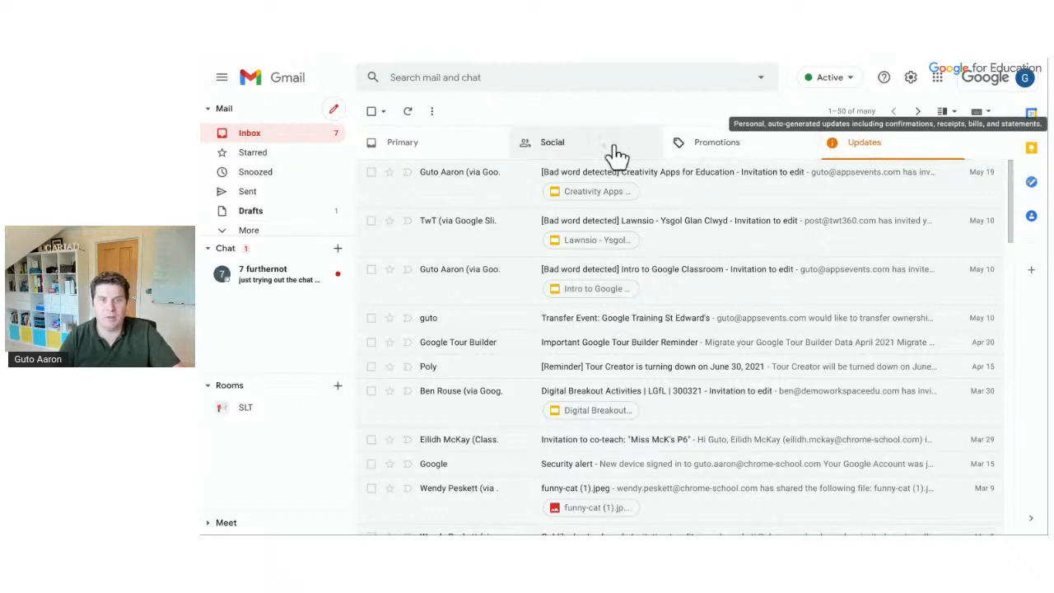
{"action": "left_click", "coordinate": [473, 157]}
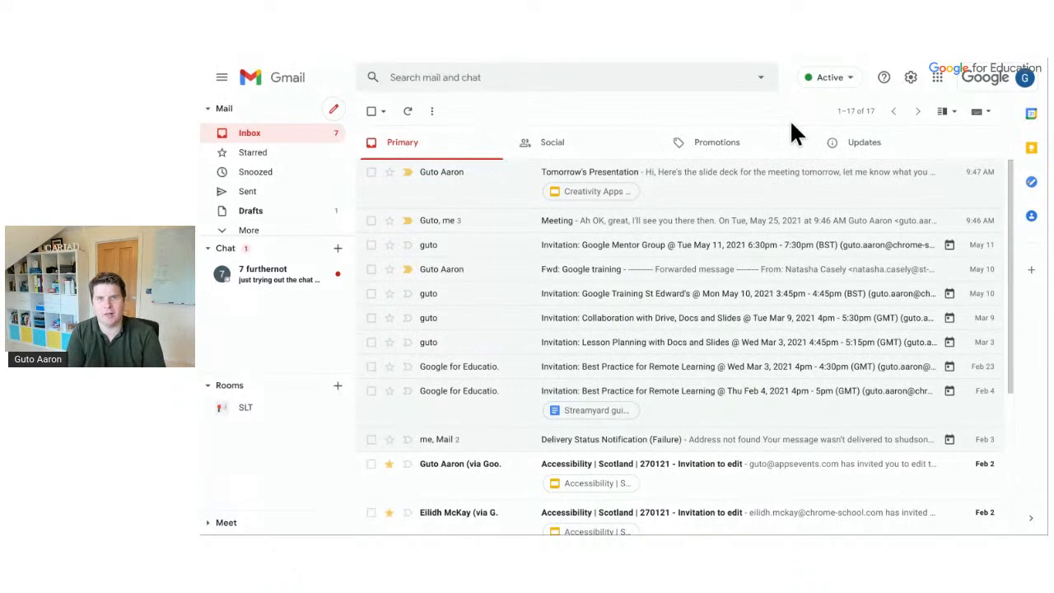
Drag TwT 360 Staff Accounts from Promotions to Primary and route that sender's future mail there
{"action": "left_click", "coordinate": [757, 148]}
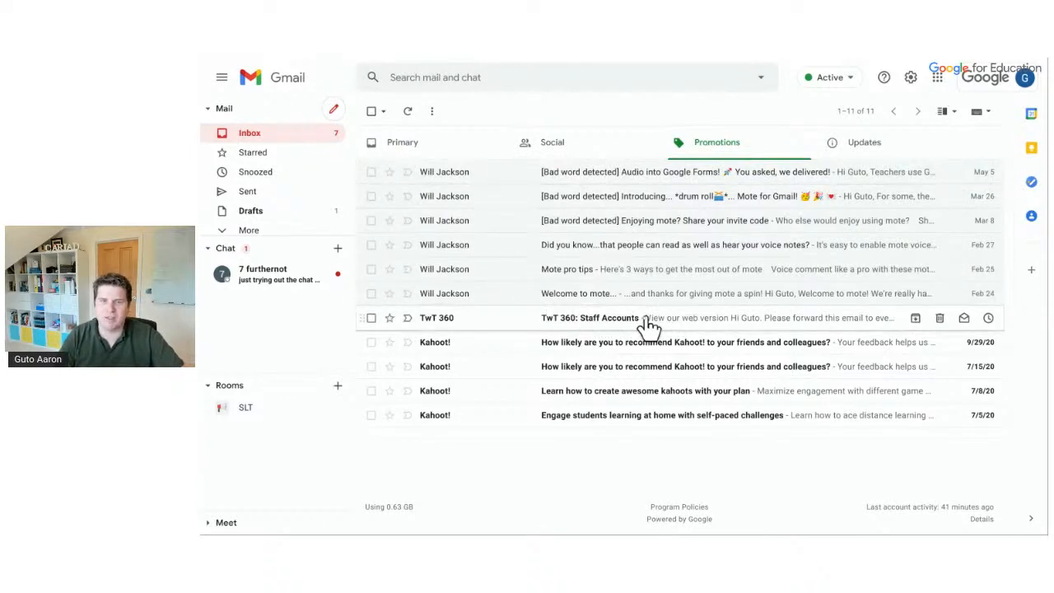
{"action": "left_click_drag", "start_coordinate": [649, 326], "coordinate": [451, 150]}
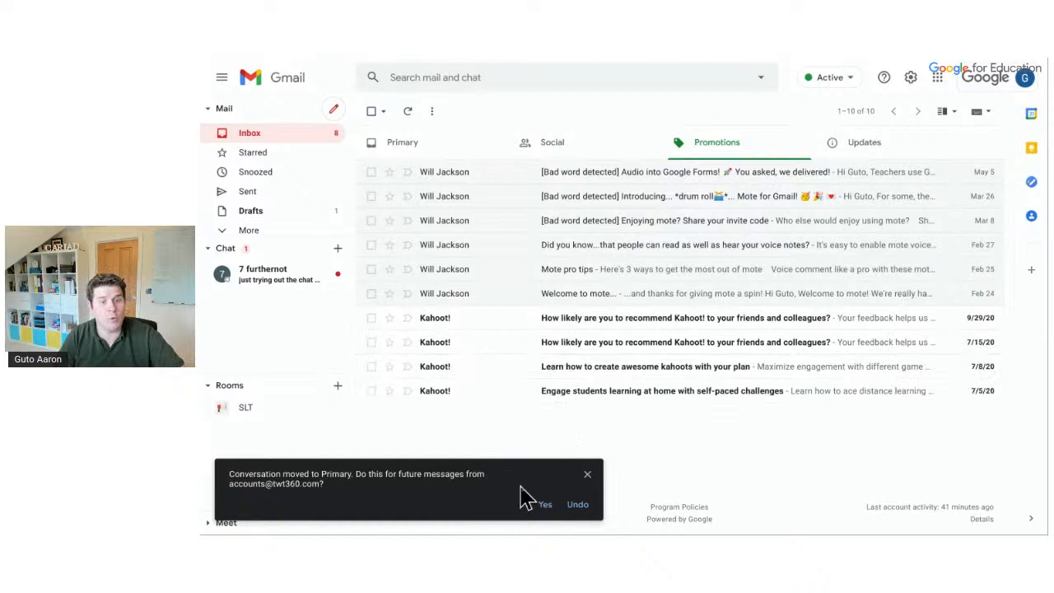
{"action": "left_click", "coordinate": [547, 506]}
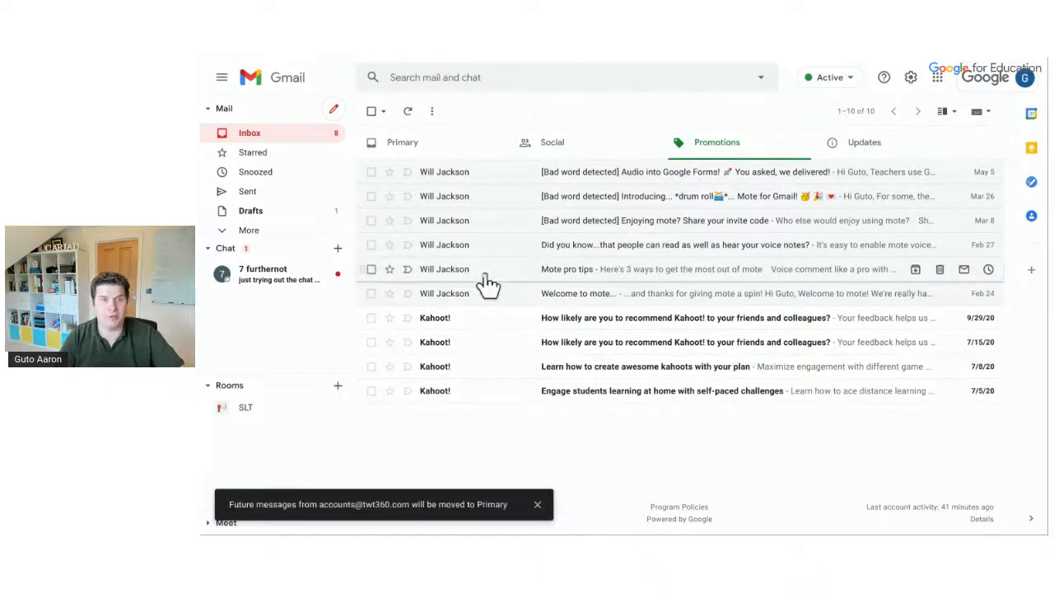
{"action": "left_click", "coordinate": [403, 148]}
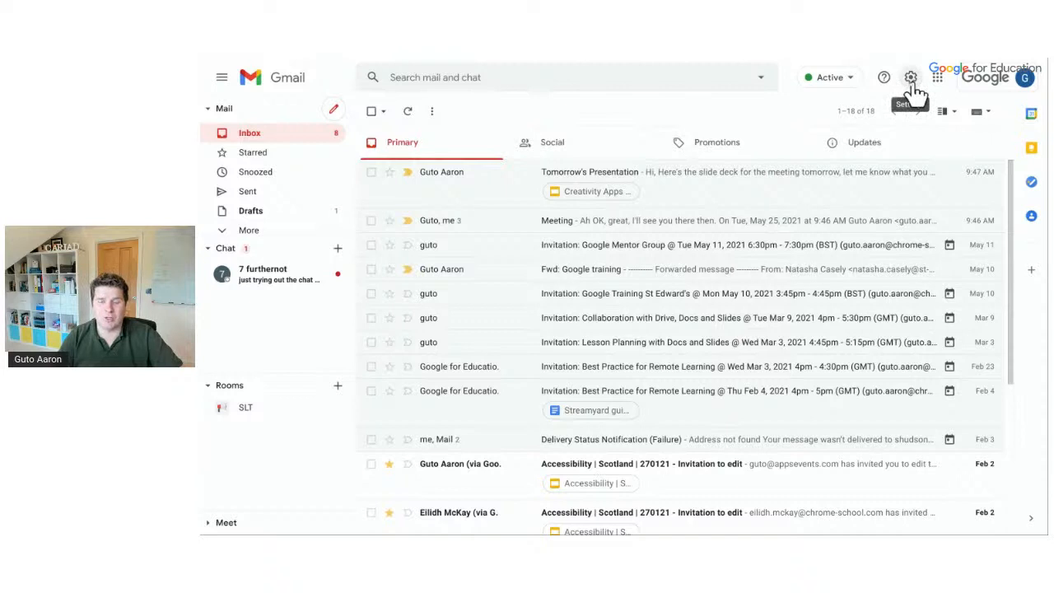
Untick Social in the inbox tab selection and save, keeping Primary, Promotions and Updates
{"action": "left_click", "coordinate": [860, 152]}
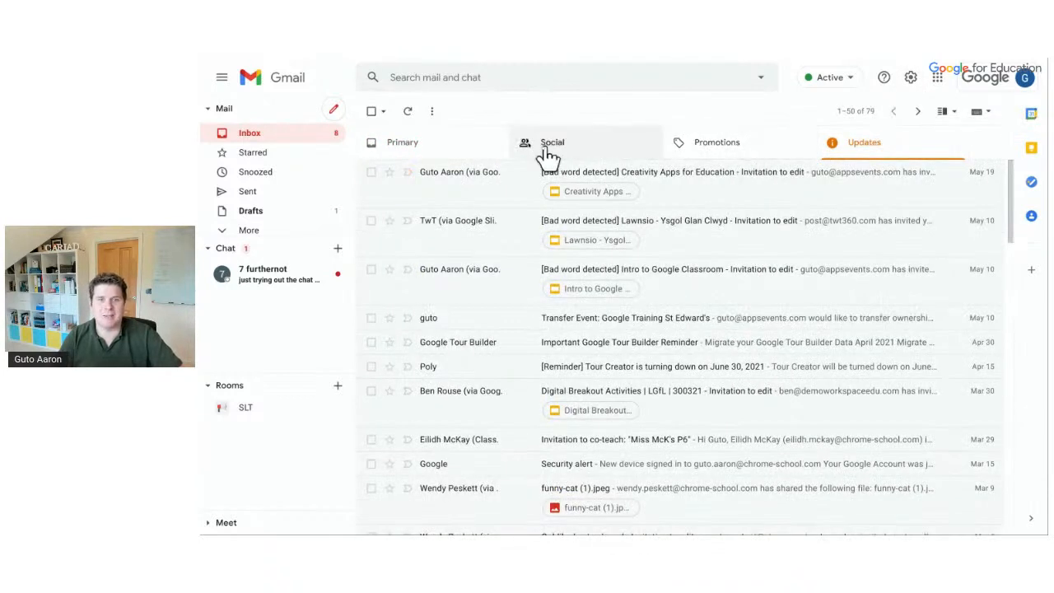
{"action": "left_click", "coordinate": [478, 154]}
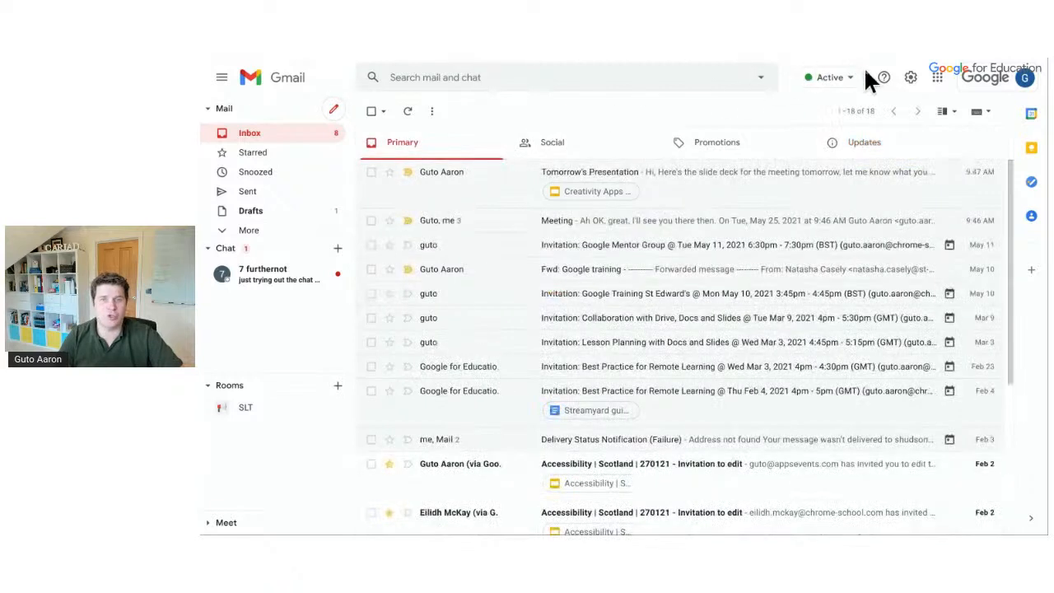
{"action": "left_click", "coordinate": [910, 82]}
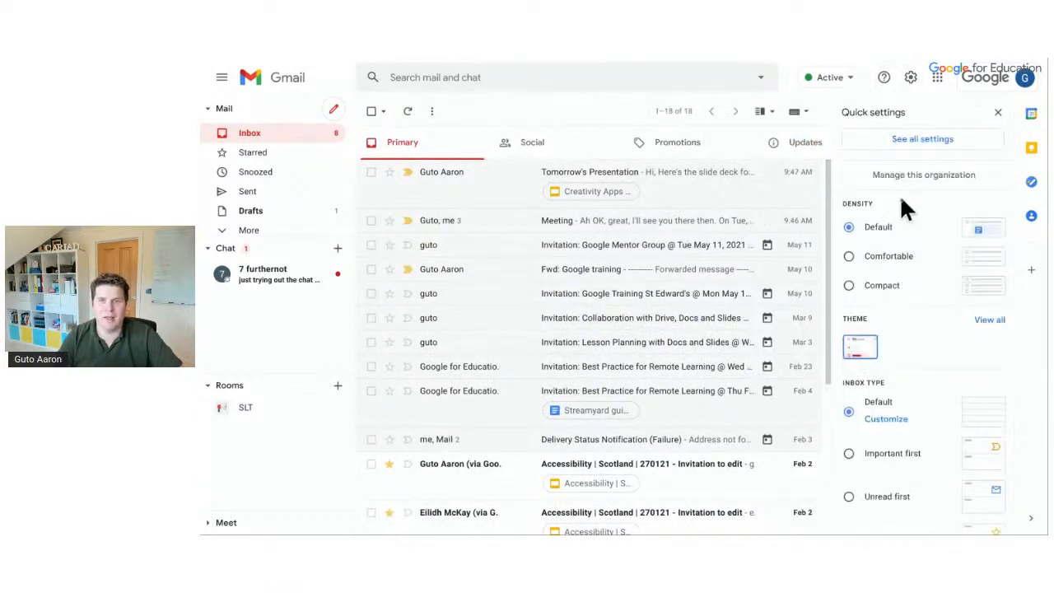
{"action": "left_click", "coordinate": [897, 420]}
{"action": "left_click", "coordinate": [503, 260]}
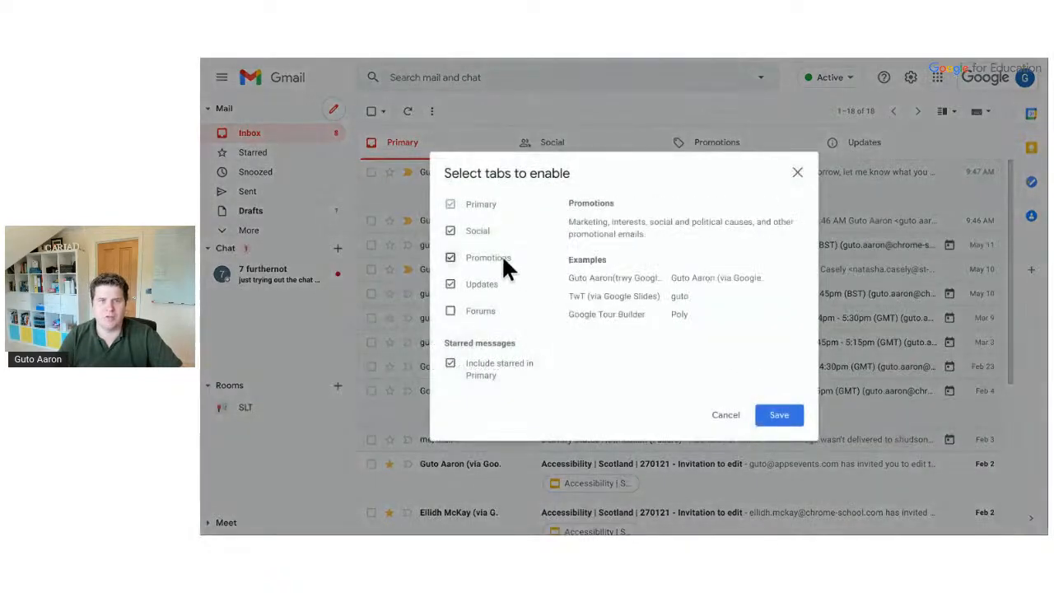
{"action": "left_click", "coordinate": [482, 230]}
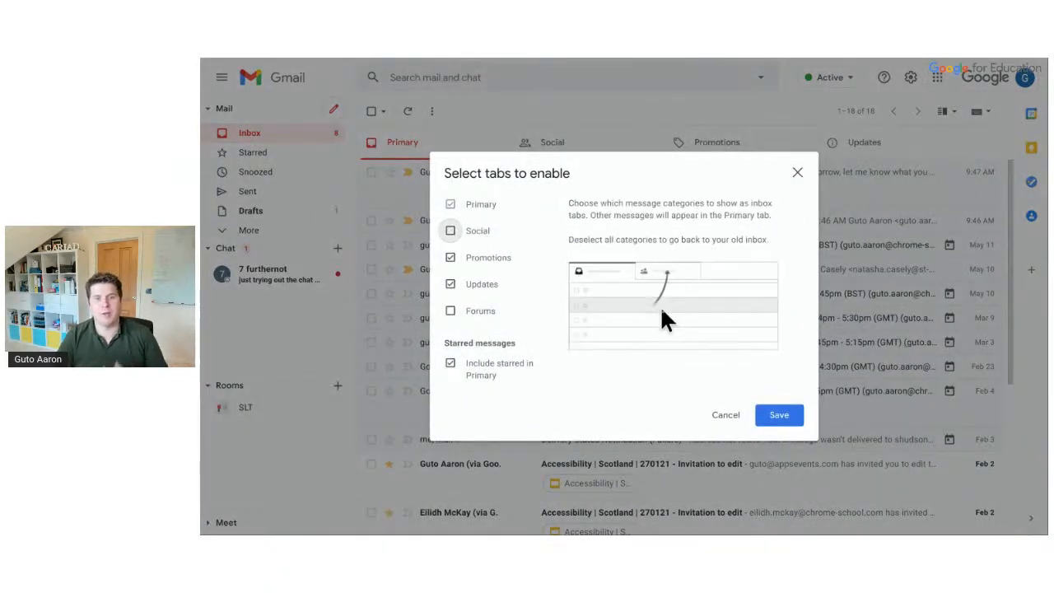
{"action": "left_click", "coordinate": [787, 418]}
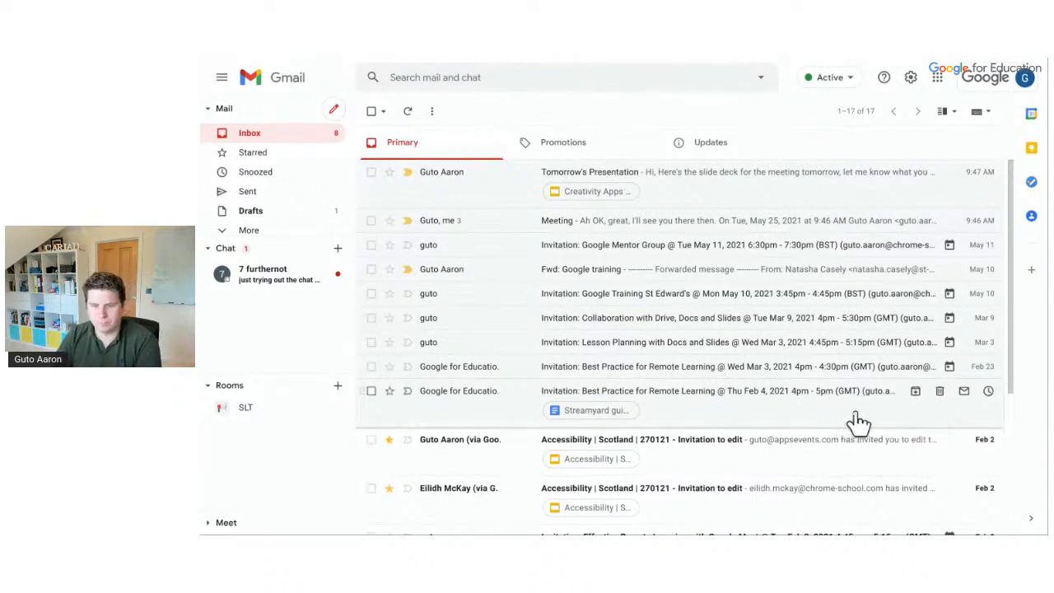
Reply 'Thanks for telling me. I'll look at it later' to the Tomorrow's Presentation email and send it
{"action": "left_click", "coordinate": [676, 197]}
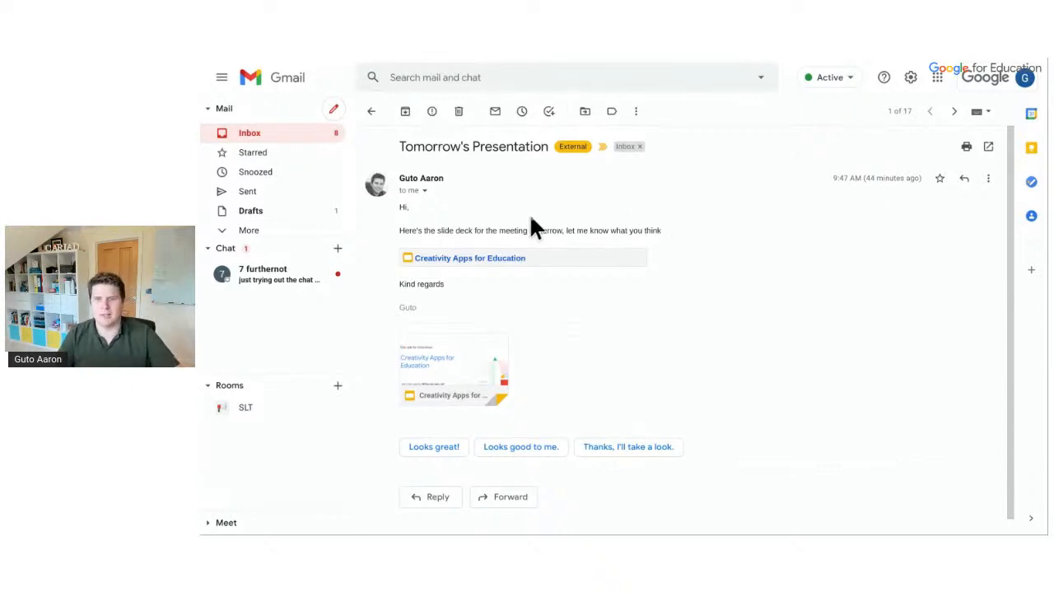
{"action": "left_click", "coordinate": [986, 183]}
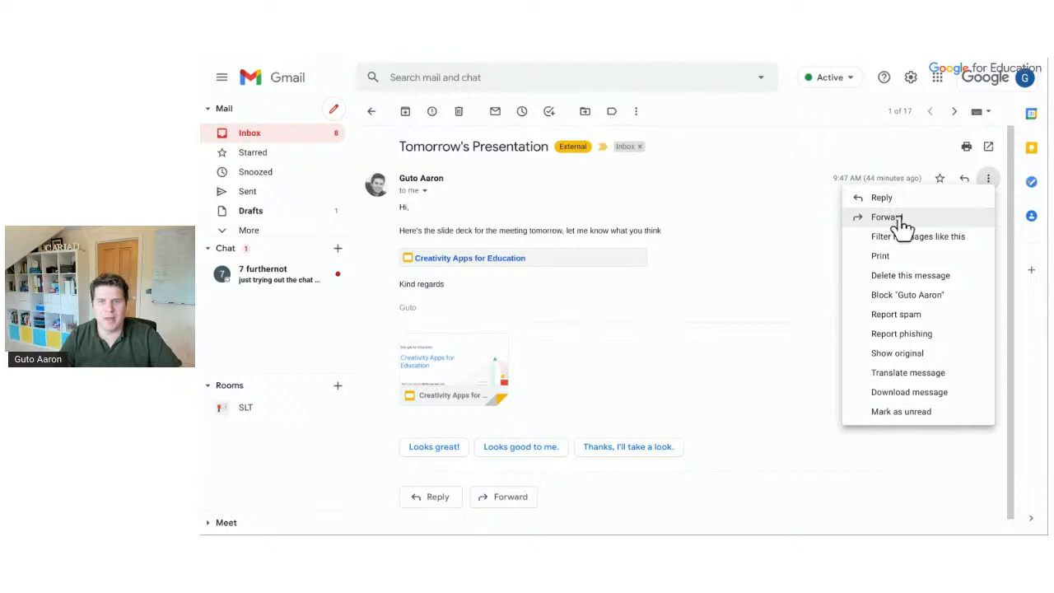
{"action": "left_click", "coordinate": [791, 266]}
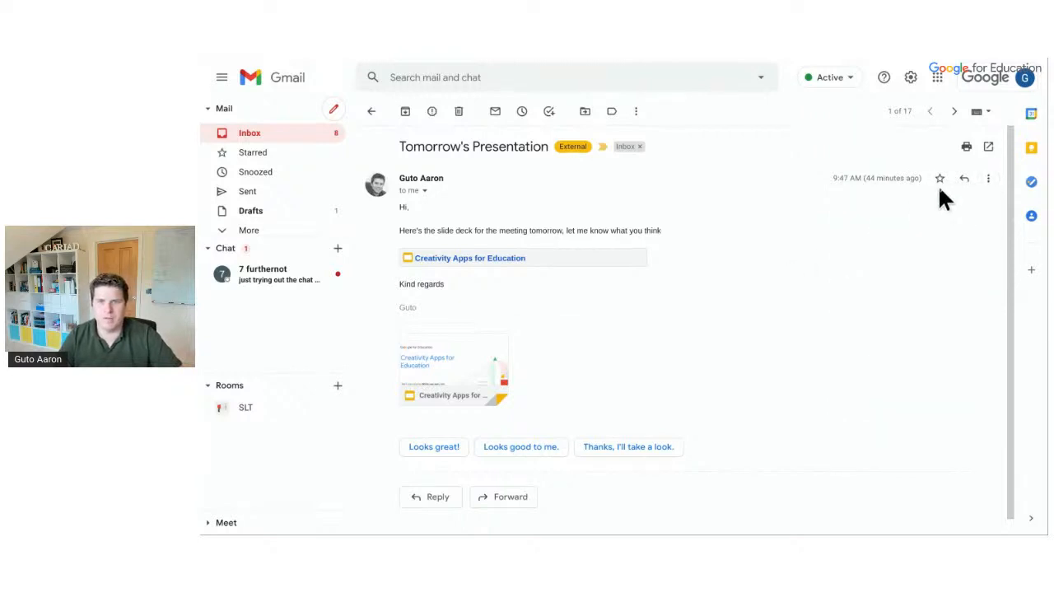
{"action": "left_click", "coordinate": [962, 181]}
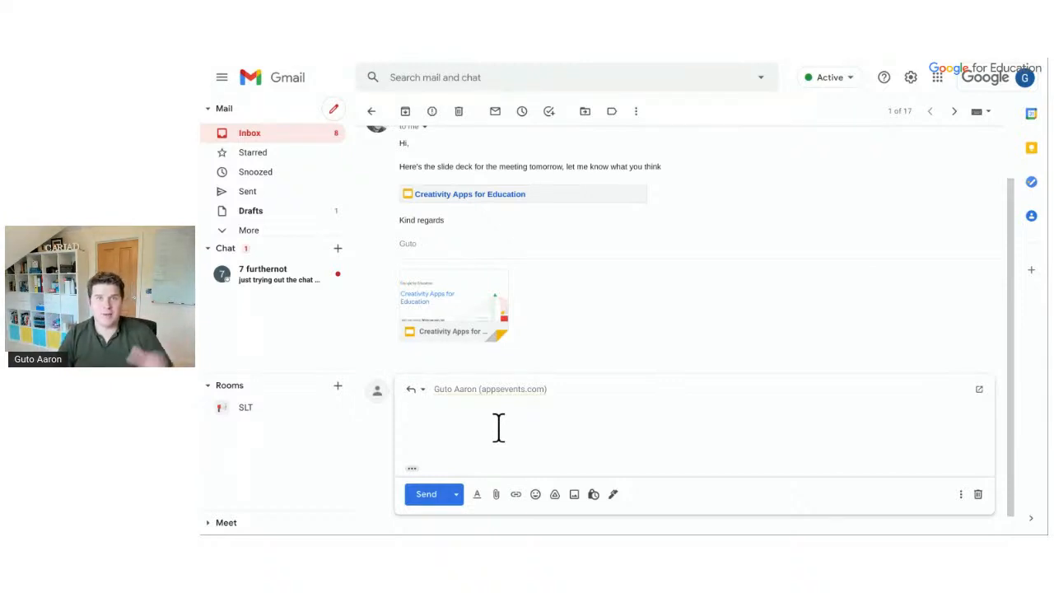
{"action": "left_click", "coordinate": [418, 392]}
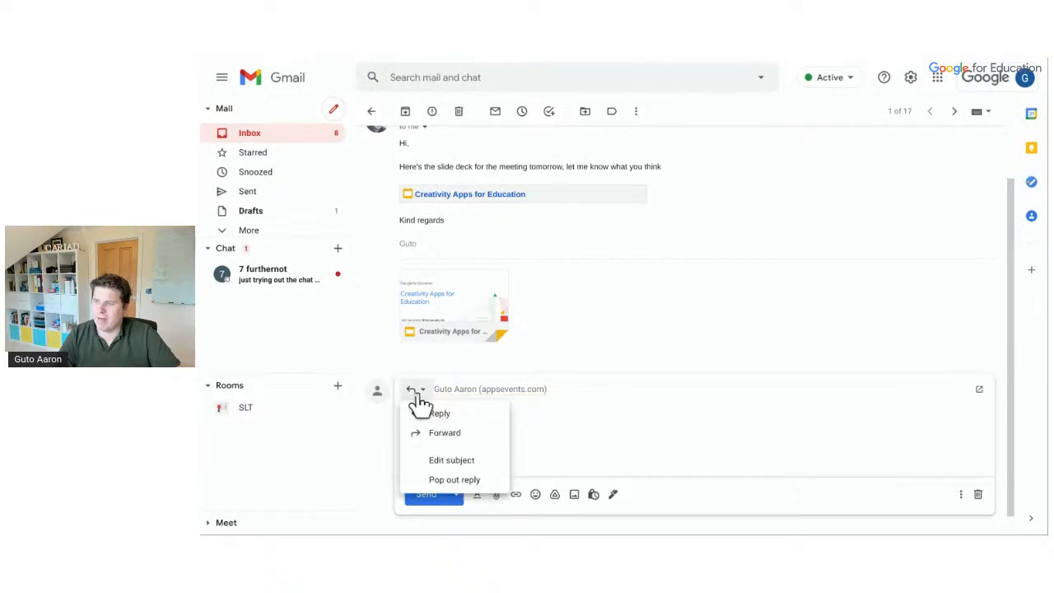
{"action": "left_click", "coordinate": [453, 481]}
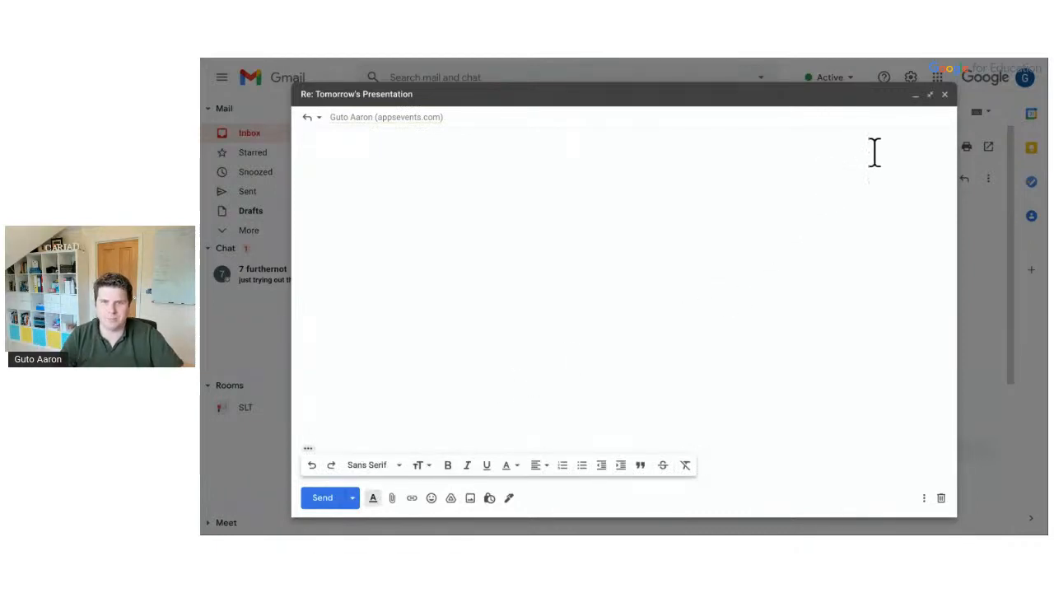
{"action": "left_click", "coordinate": [943, 95]}
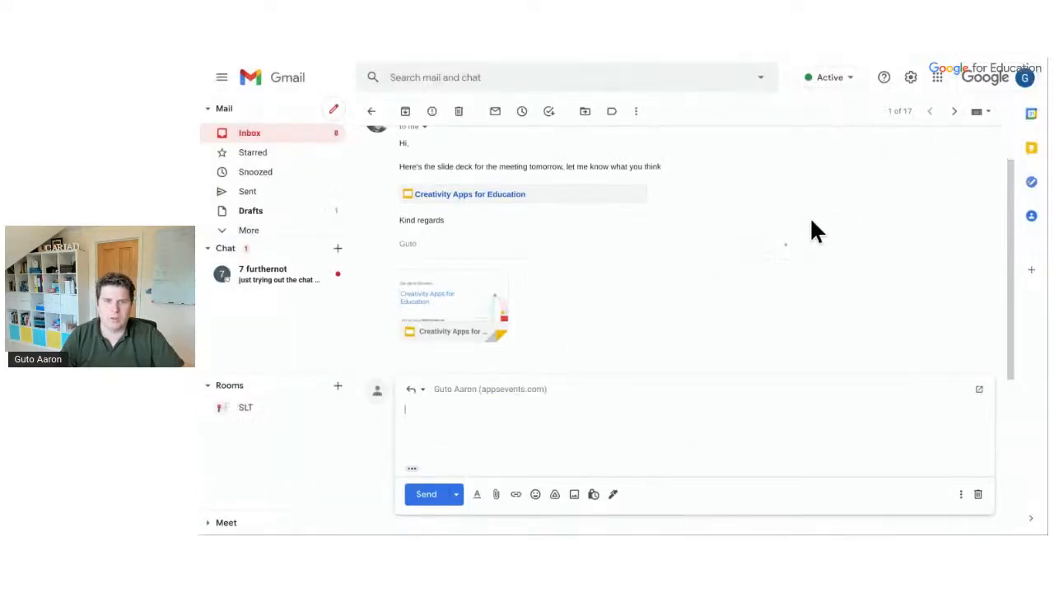
{"action": "type", "text": "Thanks"}
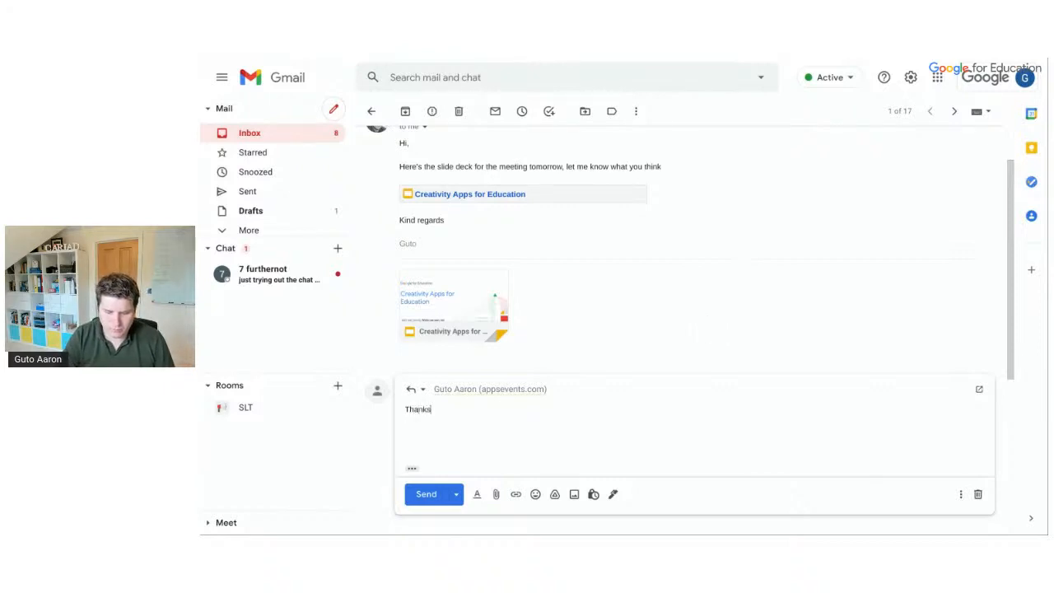
{"action": "type", "text": " for telling me. I"}
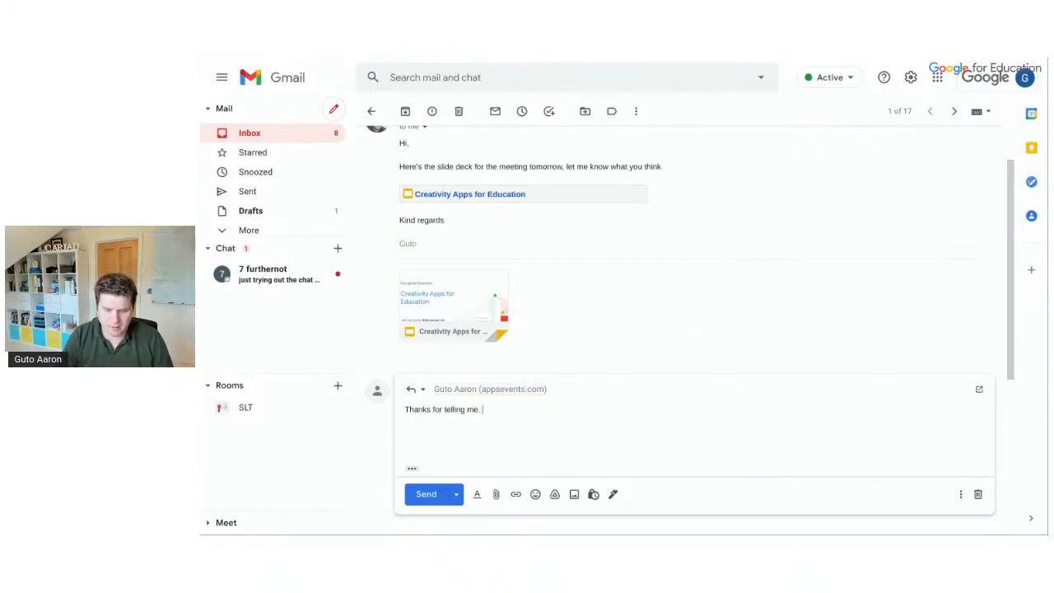
{"action": "type", "text": "'ll look at it"}
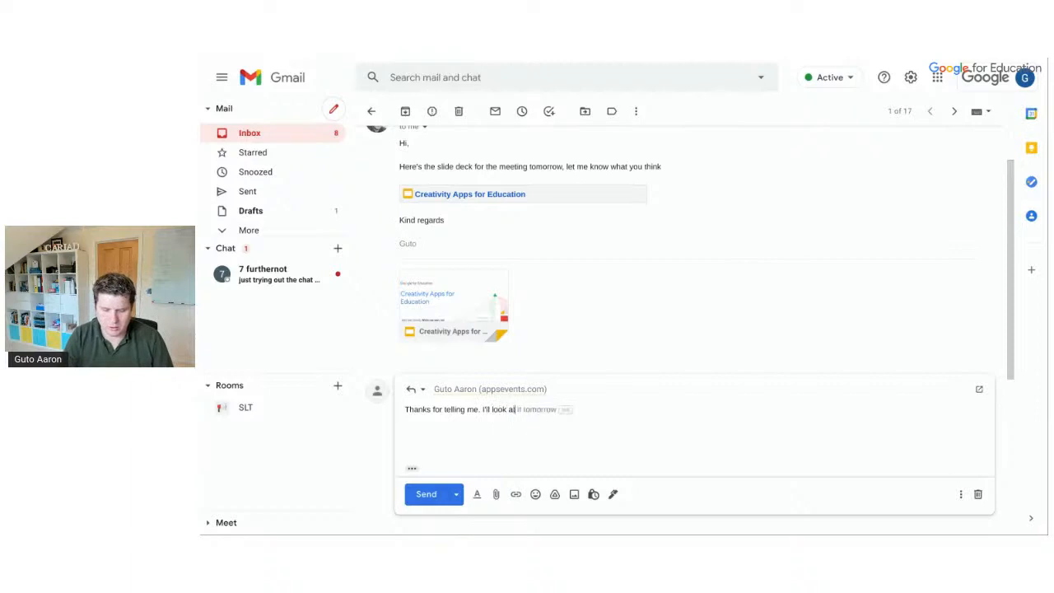
{"action": "type", "text": " later"}
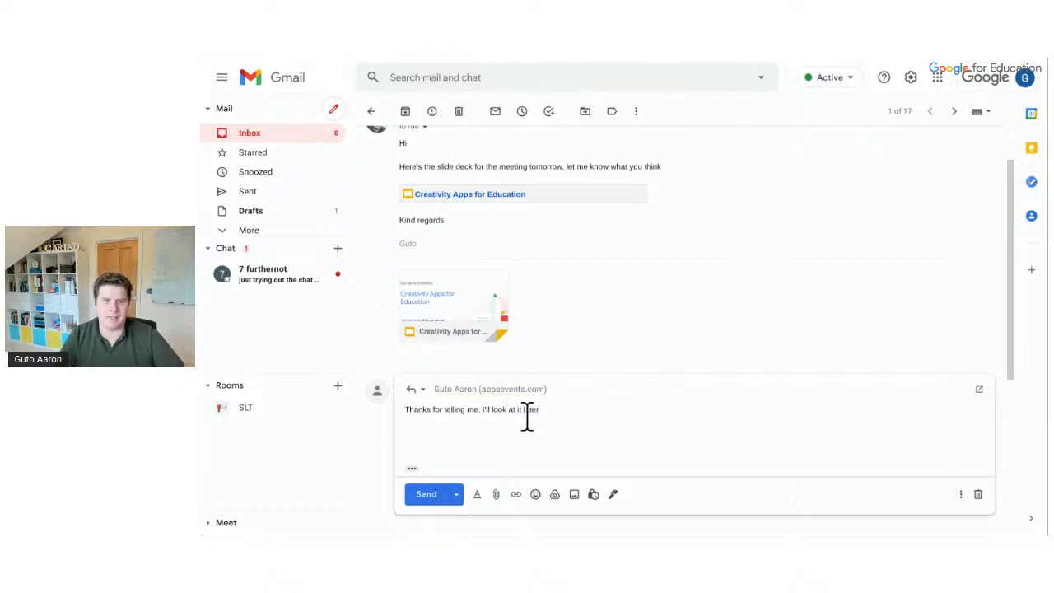
{"action": "left_click", "coordinate": [428, 494]}
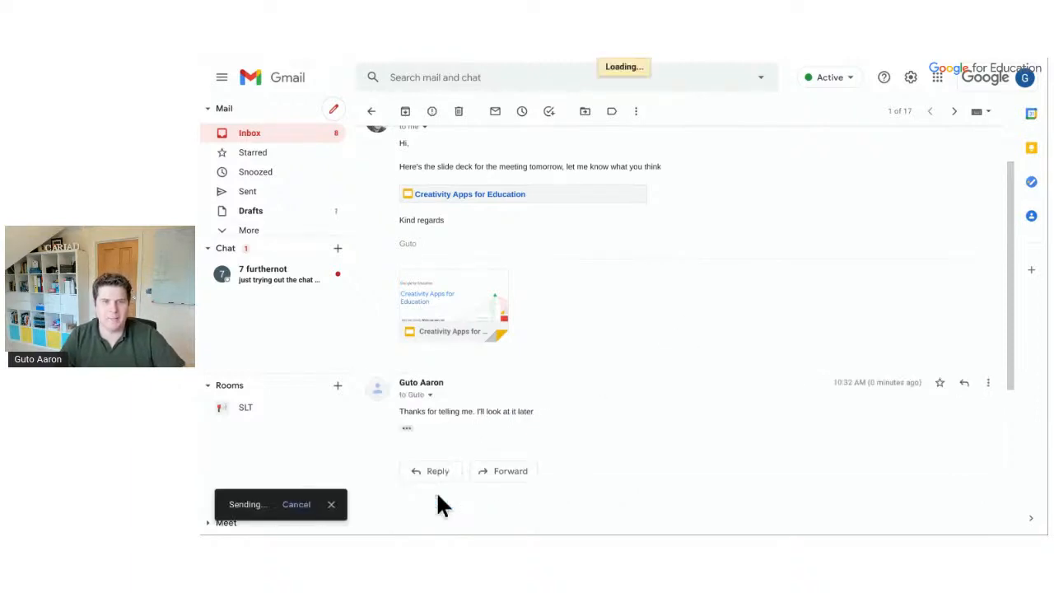
{"action": "scroll", "coordinate": [560, 309], "scroll_direction": "down", "scroll_amount": 2}
{"action": "scroll", "coordinate": [559, 308], "scroll_direction": "up", "scroll_amount": 3}
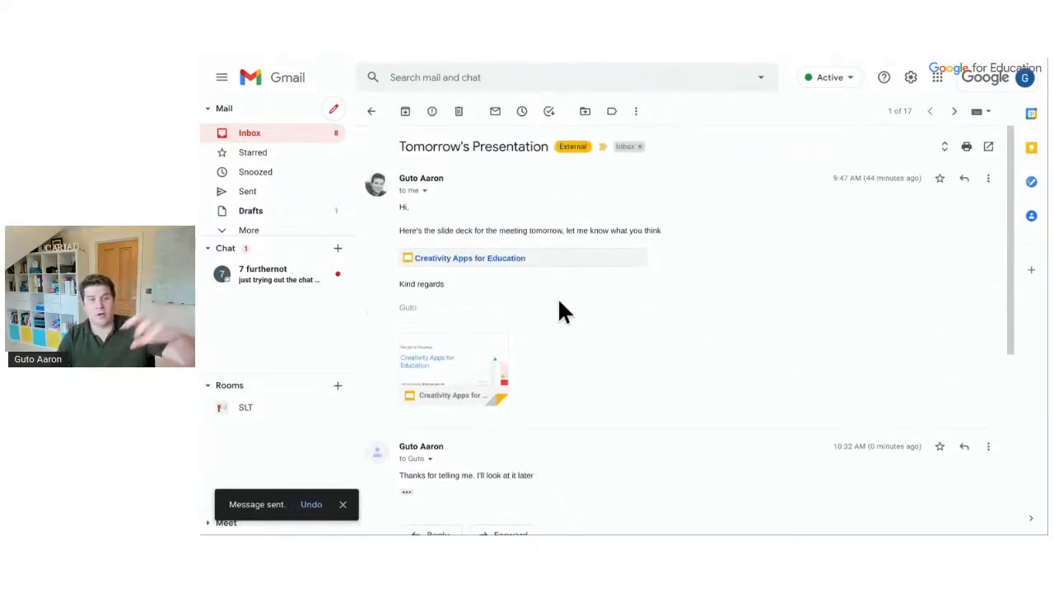
{"action": "left_click", "coordinate": [371, 113]}
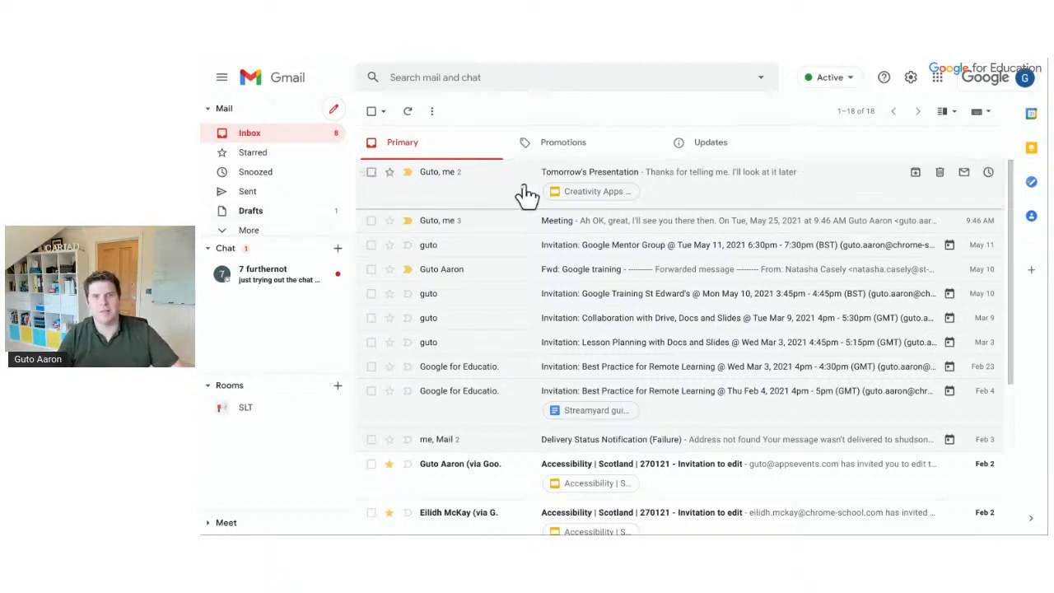
{"action": "left_click", "coordinate": [683, 198]}
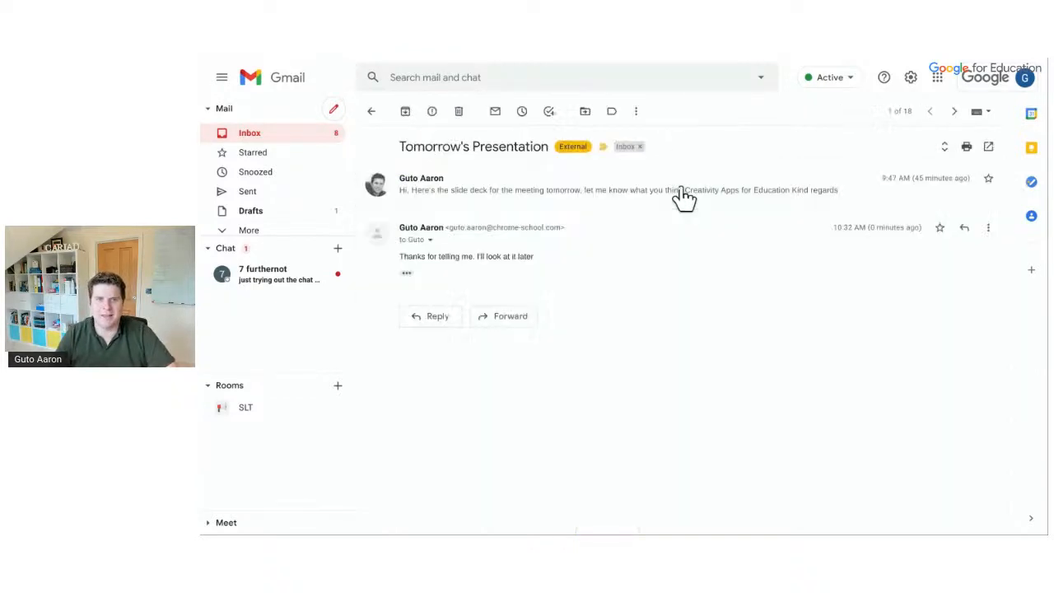
Create a Pastoral label, apply it to Tomorrow's Presentation, and check the Pastoral view
{"action": "left_click", "coordinate": [611, 120]}
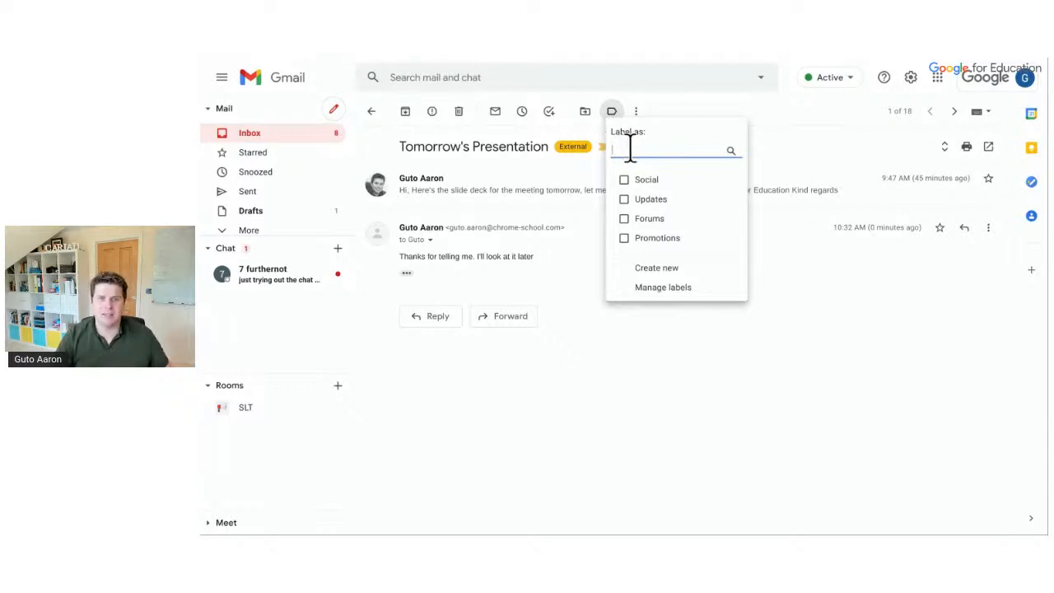
{"action": "left_click", "coordinate": [650, 270]}
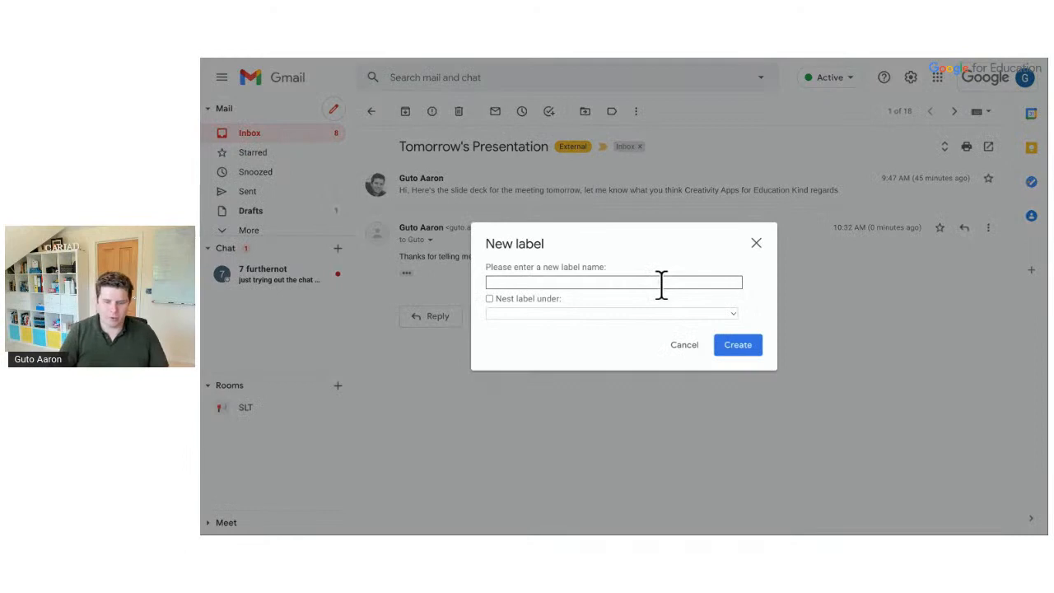
{"action": "type", "text": "Pastoral"}
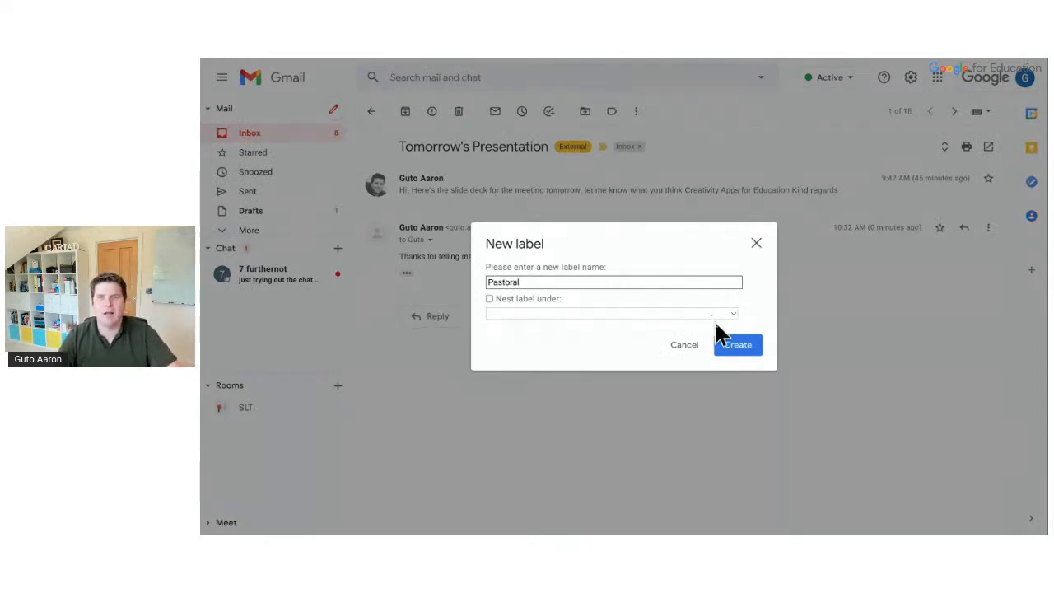
{"action": "left_click", "coordinate": [733, 344]}
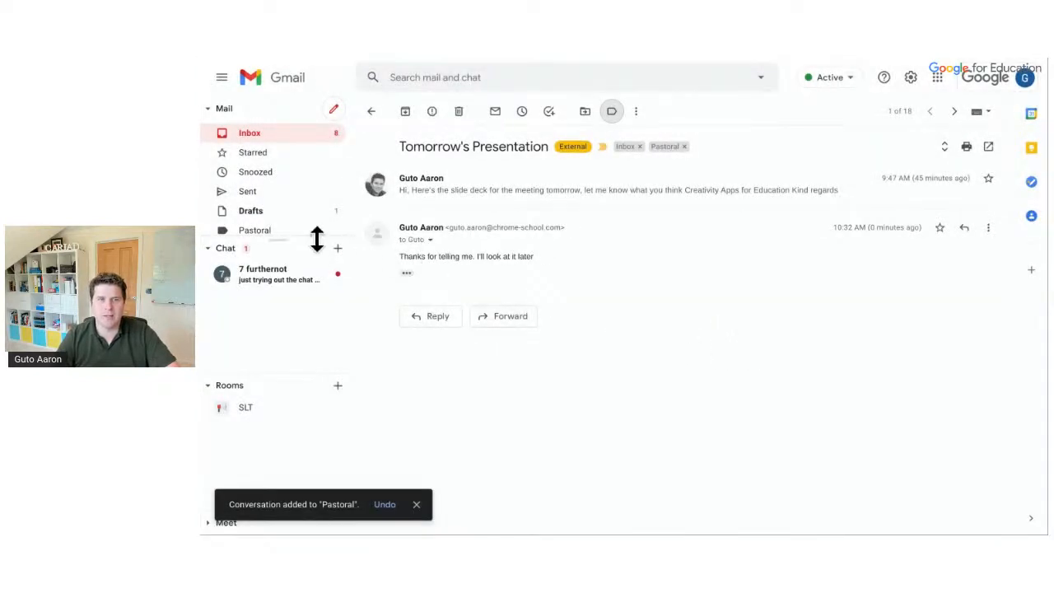
{"action": "scroll", "coordinate": [277, 238], "scroll_direction": "down", "scroll_amount": 1}
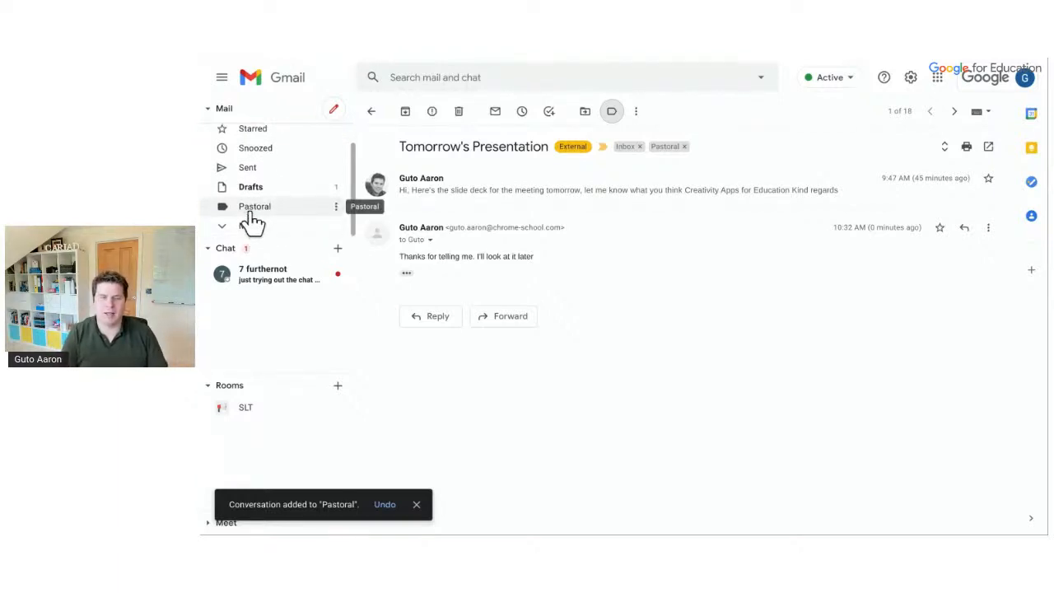
{"action": "left_click", "coordinate": [251, 211]}
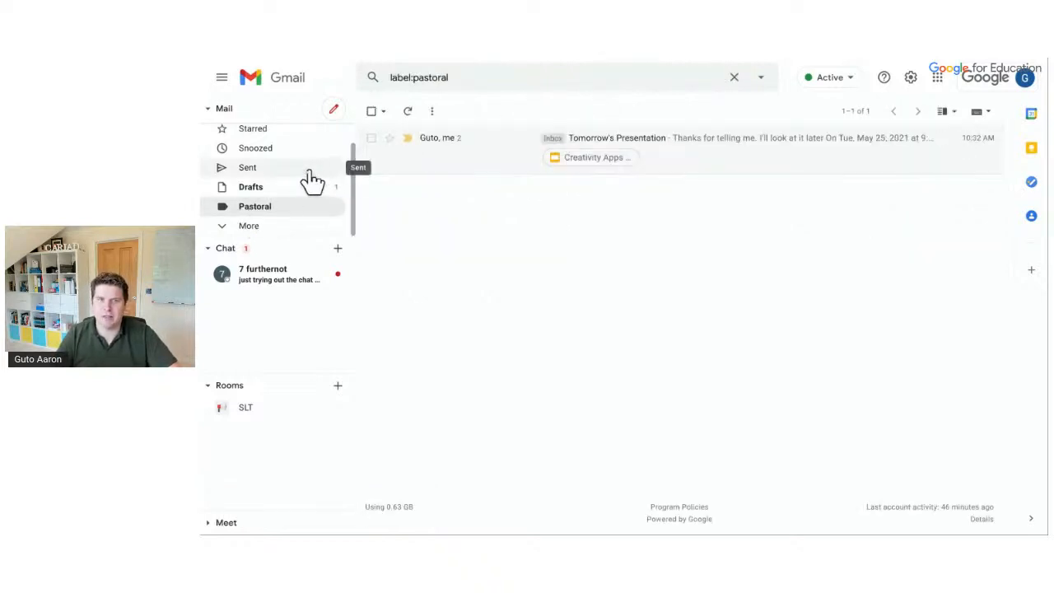
{"action": "scroll", "coordinate": [312, 178], "scroll_direction": "up", "scroll_amount": 1}
{"action": "left_click", "coordinate": [271, 134]}
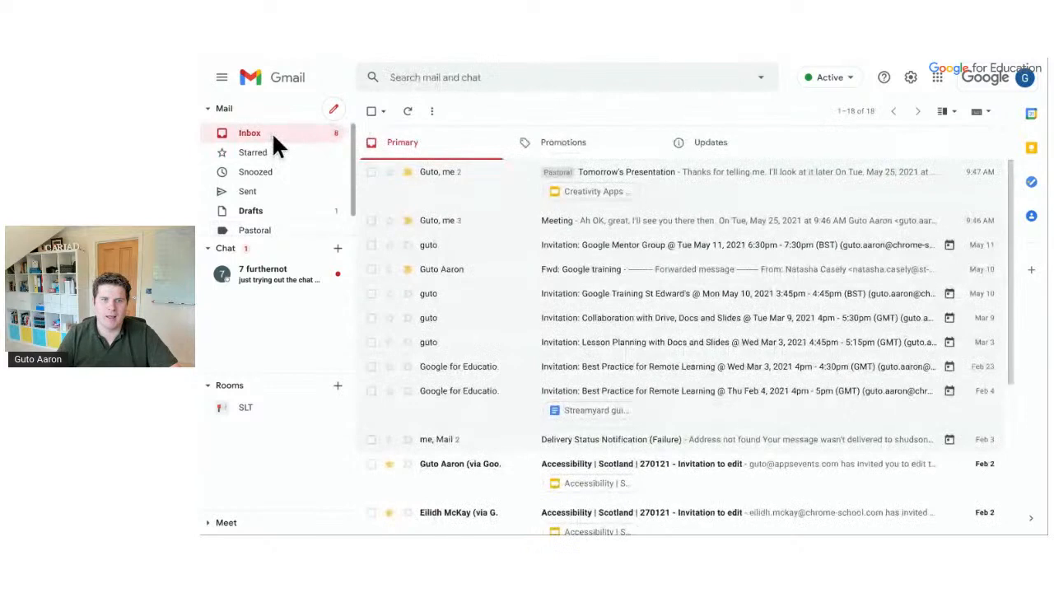
Apply the Pastoral label to the Meeting conversation
{"action": "left_click", "coordinate": [565, 229]}
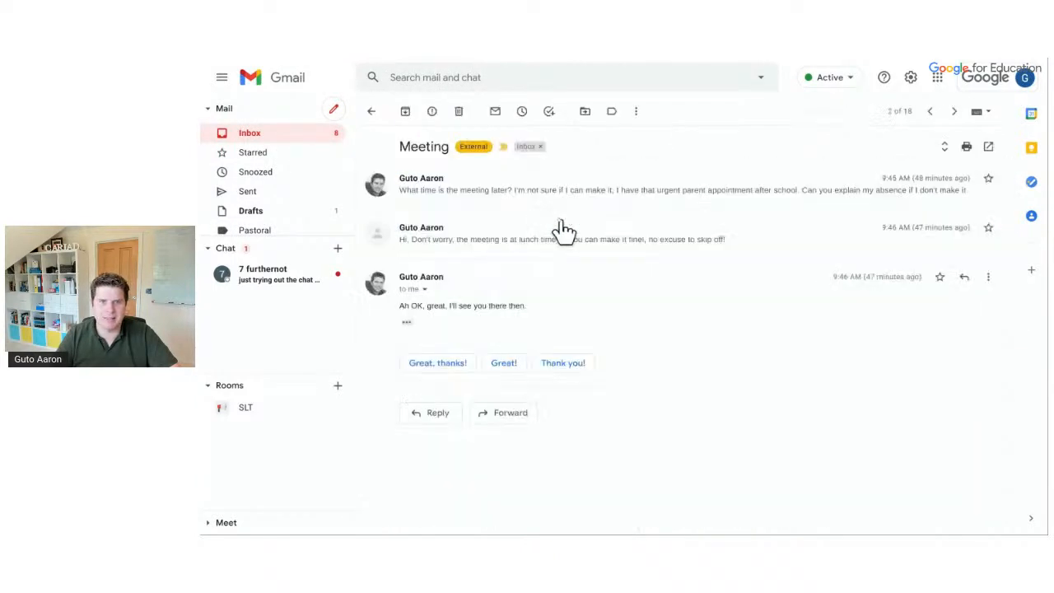
{"action": "left_click", "coordinate": [611, 114]}
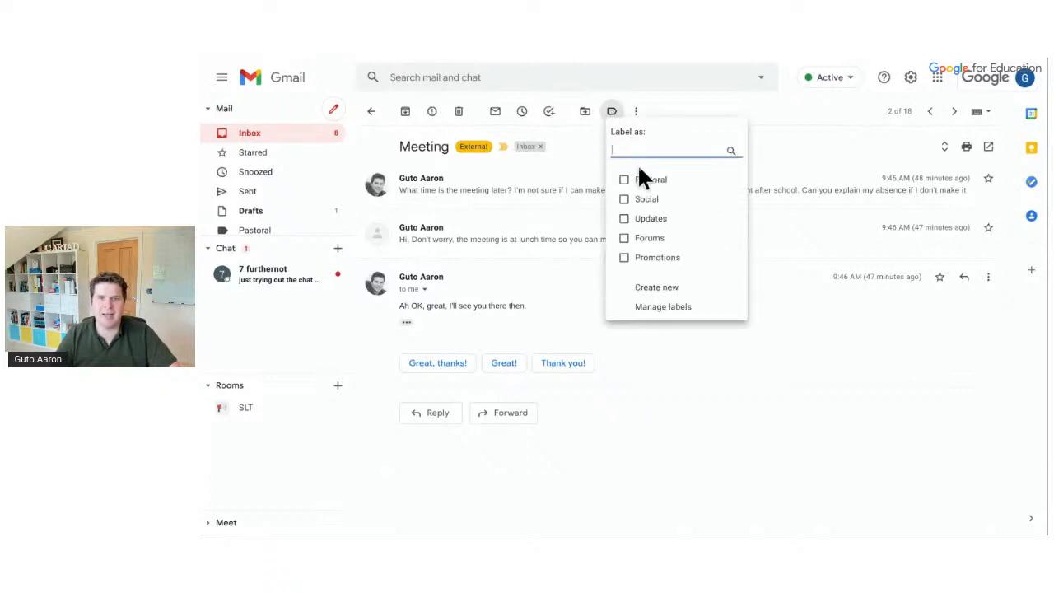
{"action": "key", "text": "Escape"}
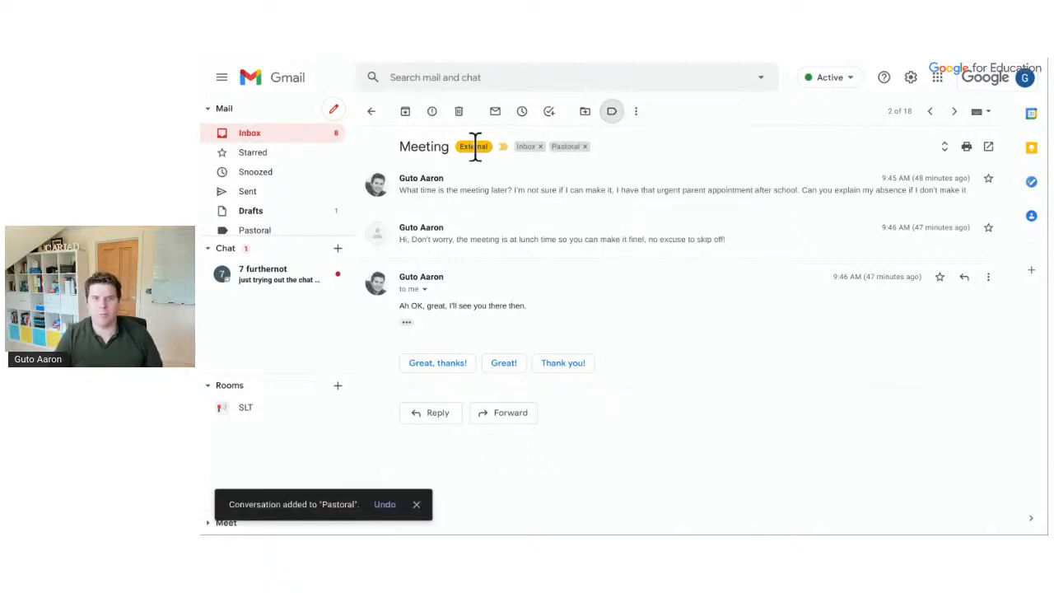
{"action": "left_click", "coordinate": [371, 112]}
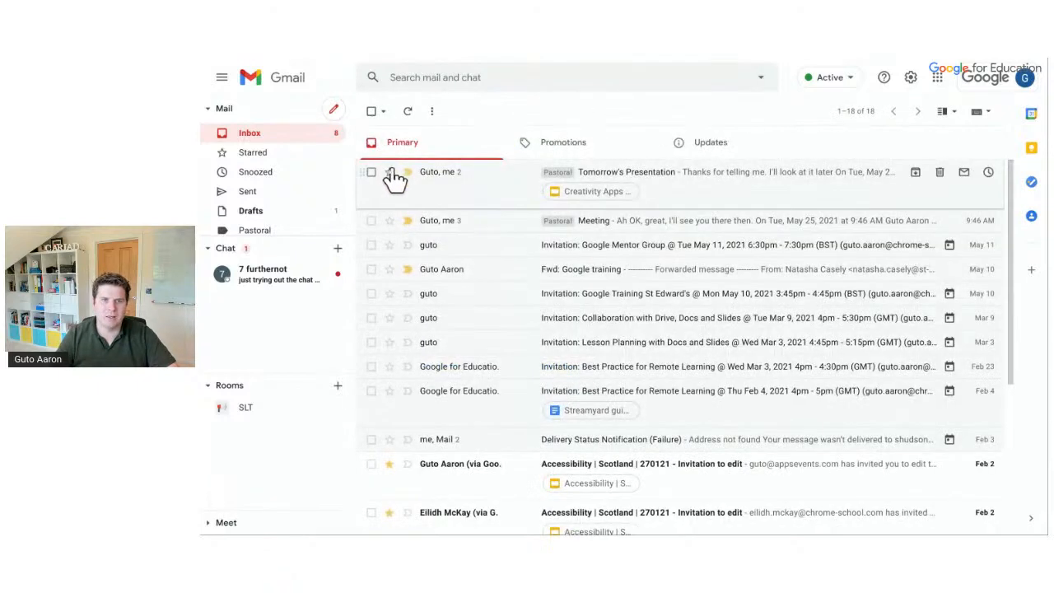
Label the Google Mentor Group, Collaboration with Drive and Feb 4 remote learning invitations Pastoral
{"action": "left_click", "coordinate": [371, 245]}
{"action": "left_click", "coordinate": [372, 318]}
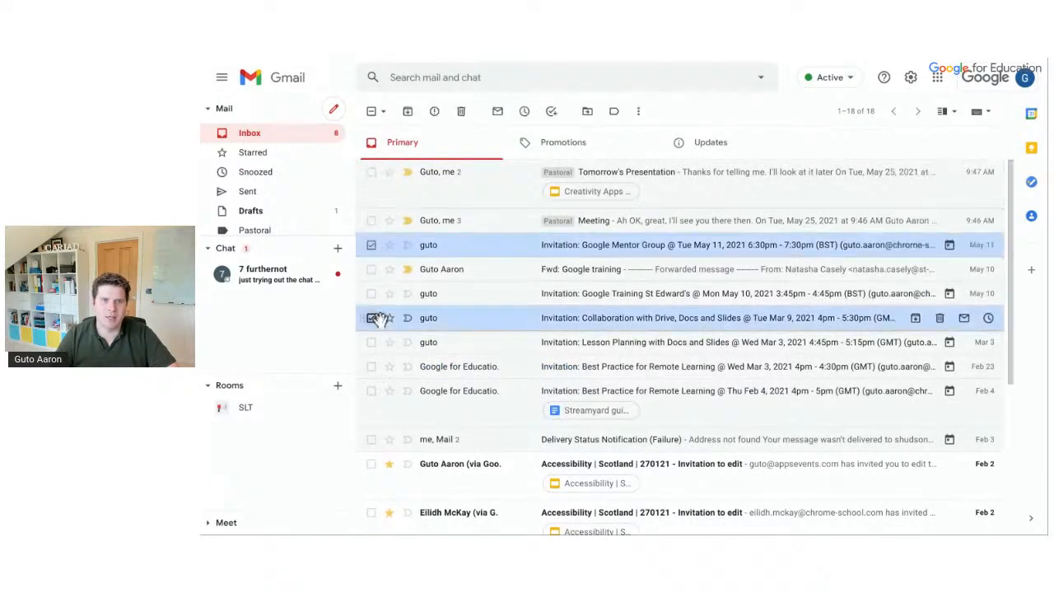
{"action": "left_click", "coordinate": [376, 401]}
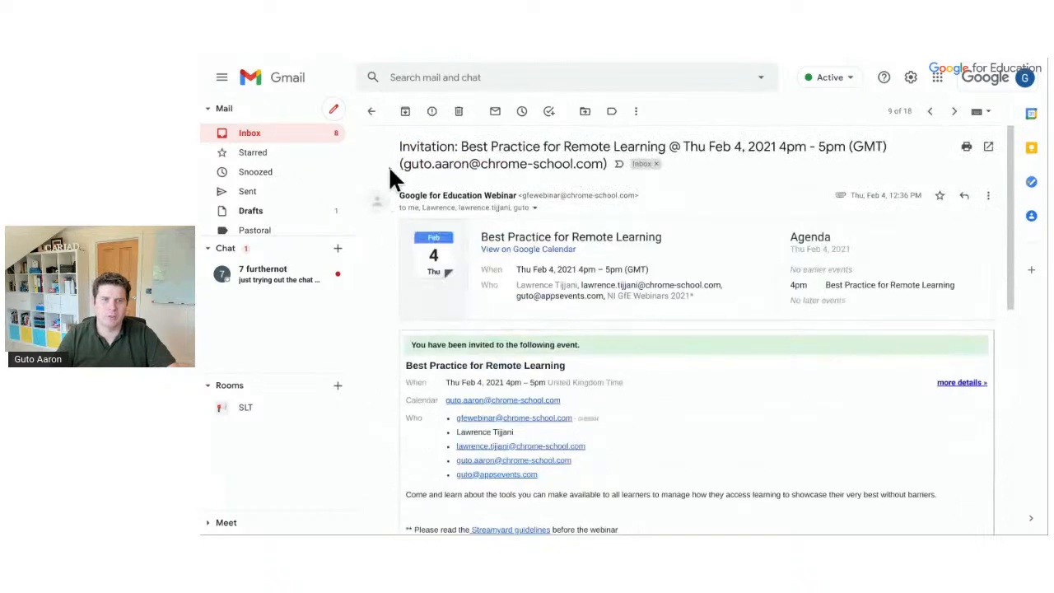
{"action": "left_click", "coordinate": [371, 112]}
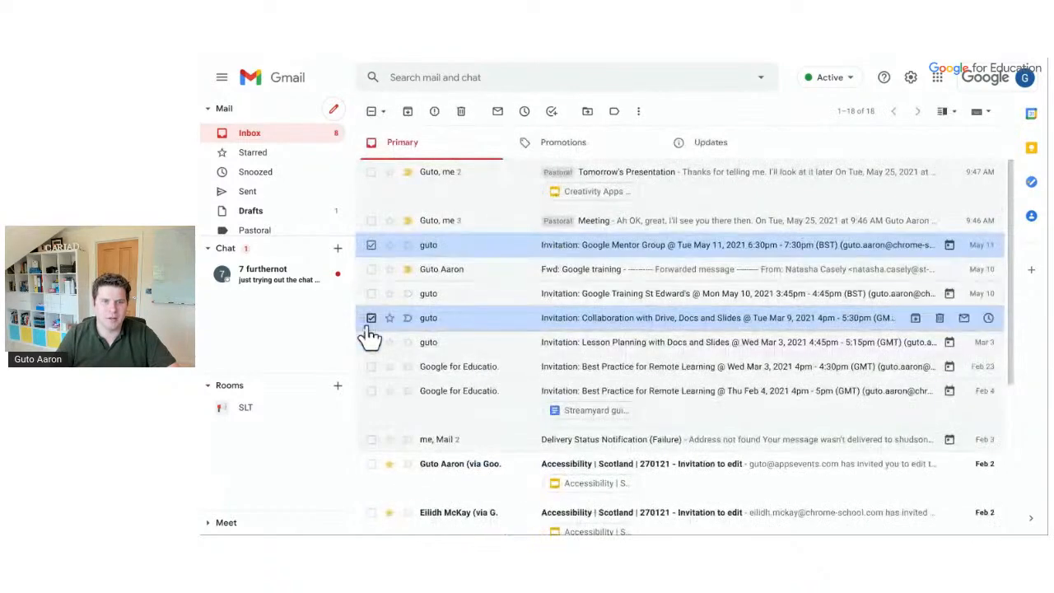
{"action": "left_click", "coordinate": [371, 392]}
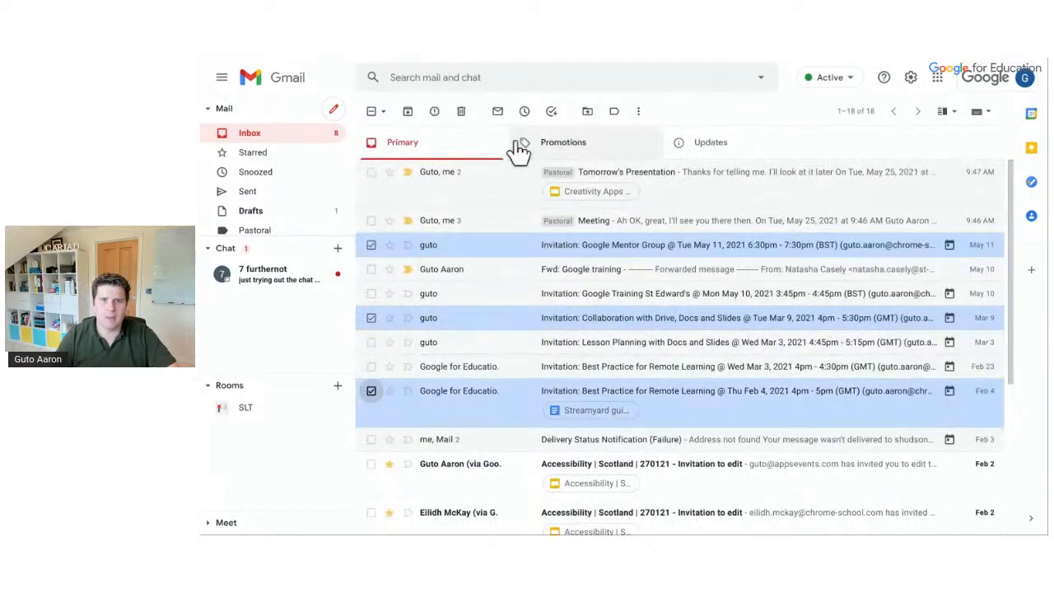
{"action": "left_click", "coordinate": [611, 117]}
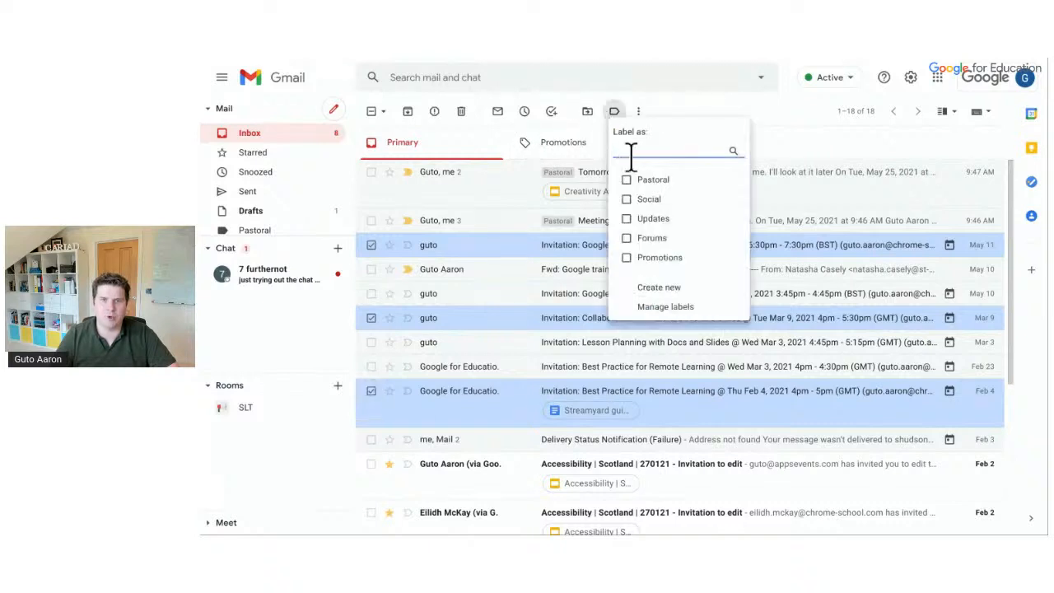
{"action": "left_click", "coordinate": [644, 182]}
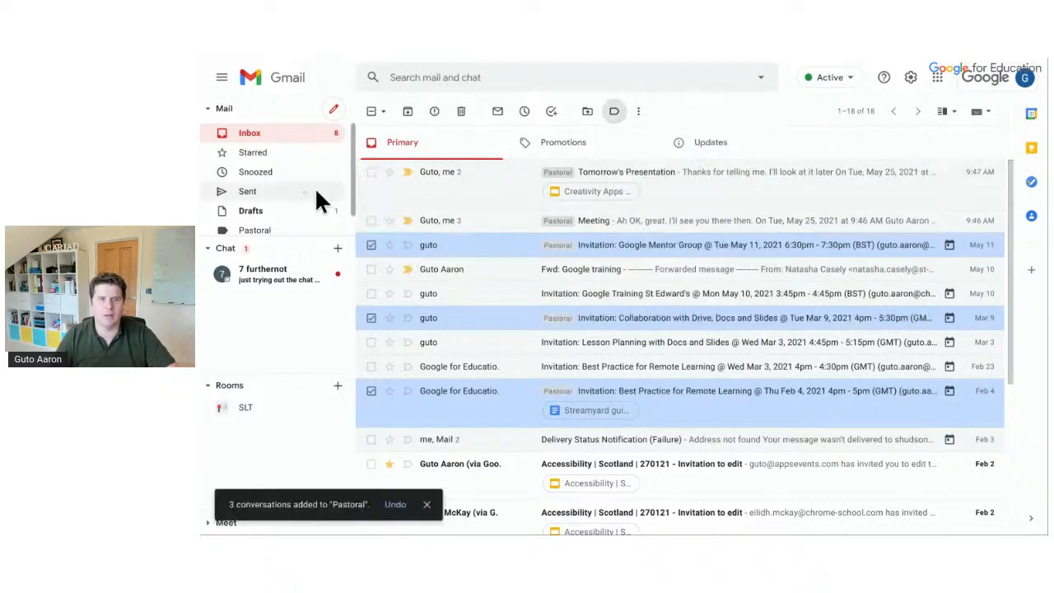
{"action": "left_click", "coordinate": [255, 230]}
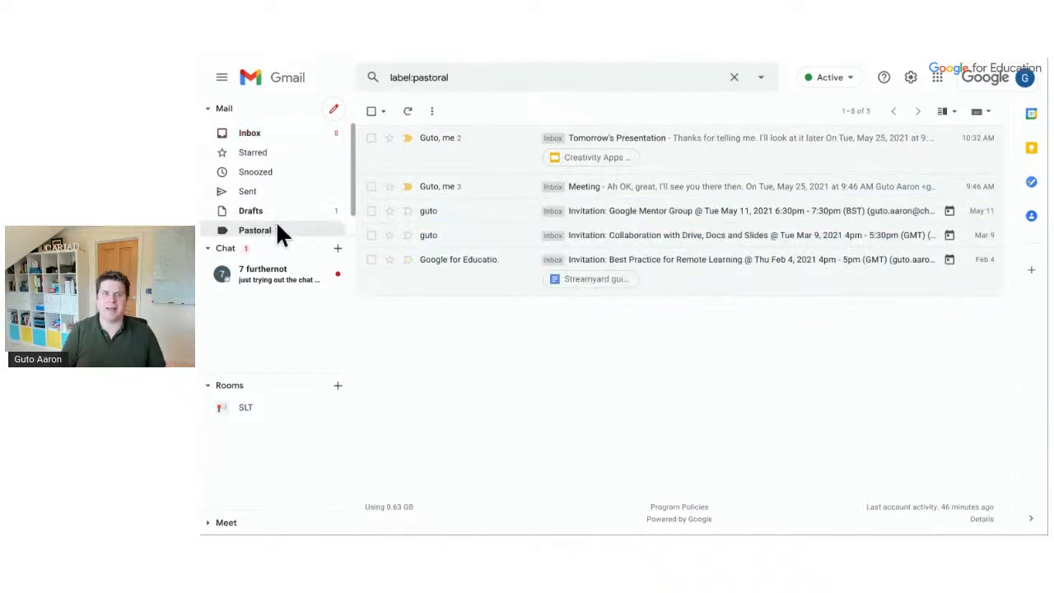
{"action": "left_click", "coordinate": [250, 133]}
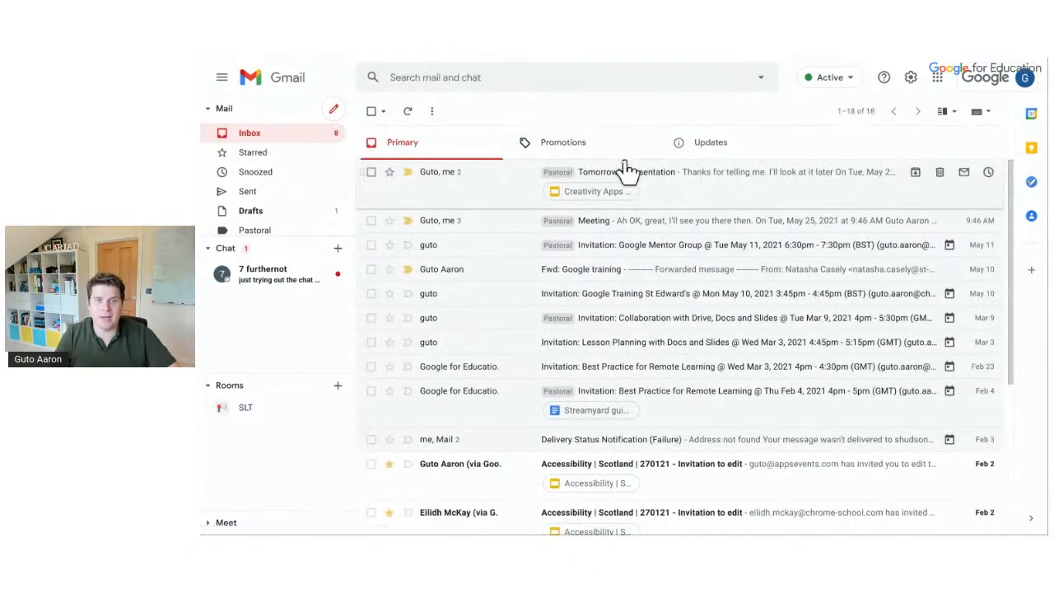
Create a Staff label and apply it to the Tomorrow's Presentation conversation
{"action": "left_click", "coordinate": [662, 179]}
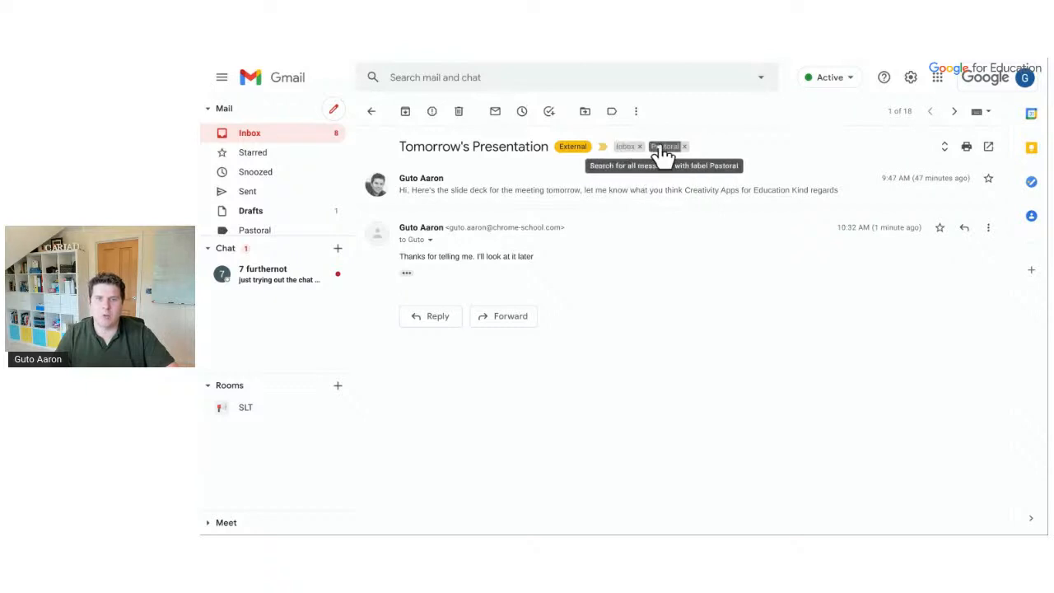
{"action": "left_click", "coordinate": [612, 113]}
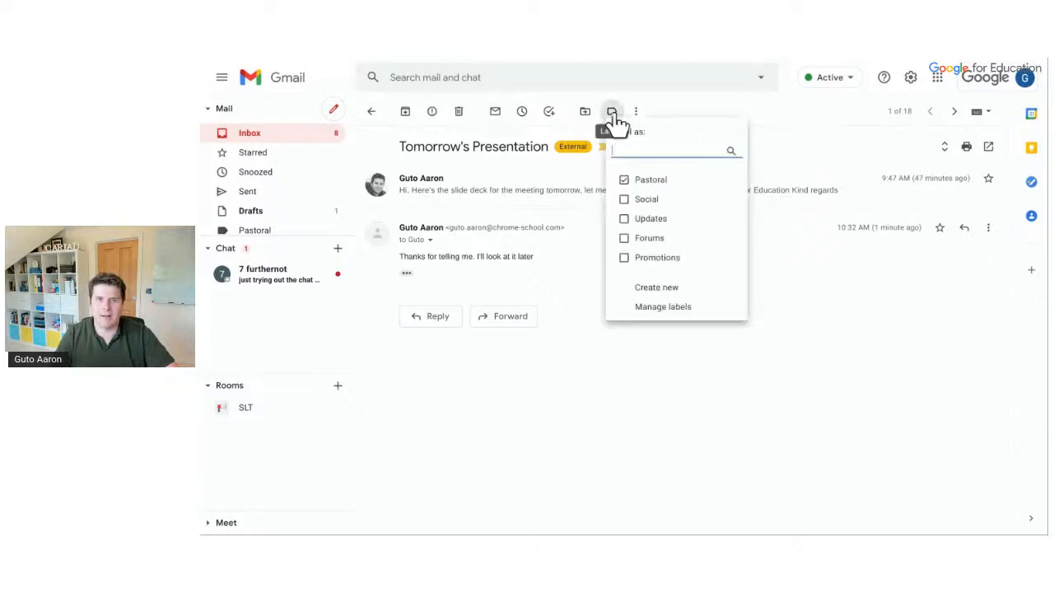
{"action": "left_click", "coordinate": [659, 287]}
{"action": "type", "text": "Staff"}
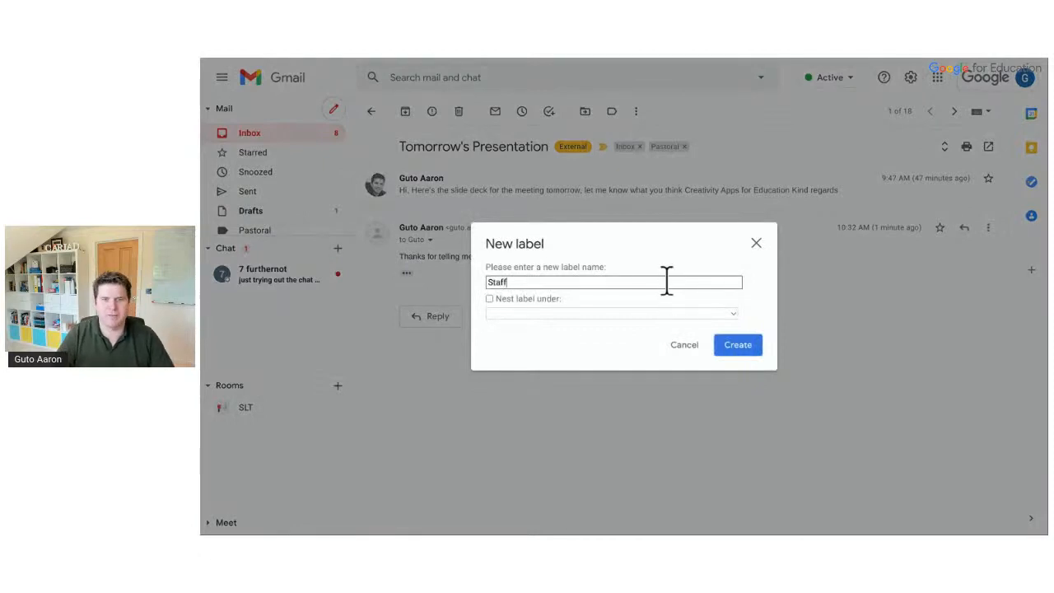
{"action": "left_click", "coordinate": [732, 346]}
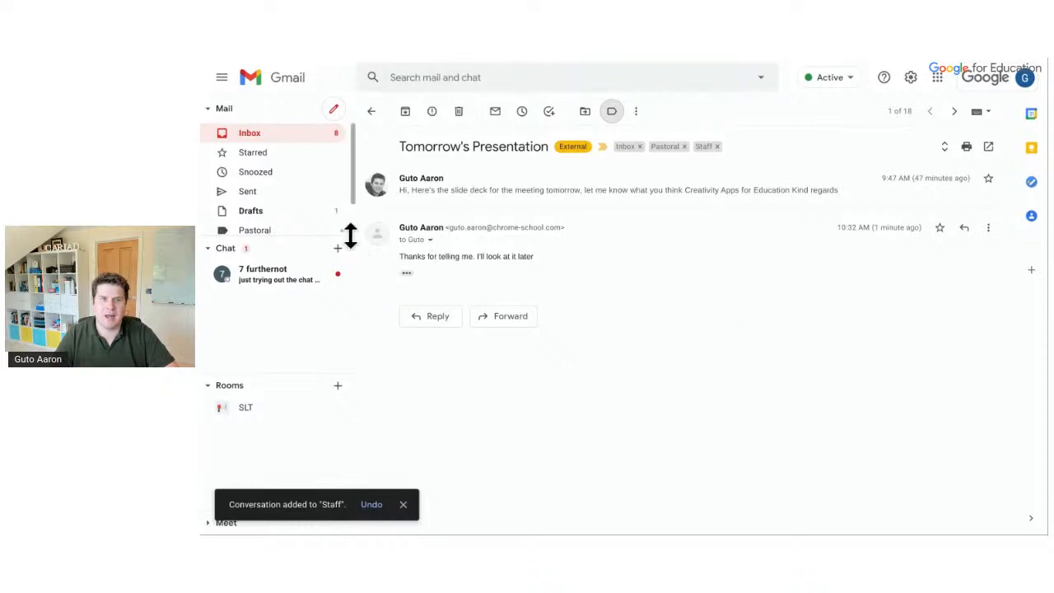
View the Staff label's conversations, then return to the inbox
{"action": "scroll", "coordinate": [329, 189], "scroll_direction": "down", "scroll_amount": 2}
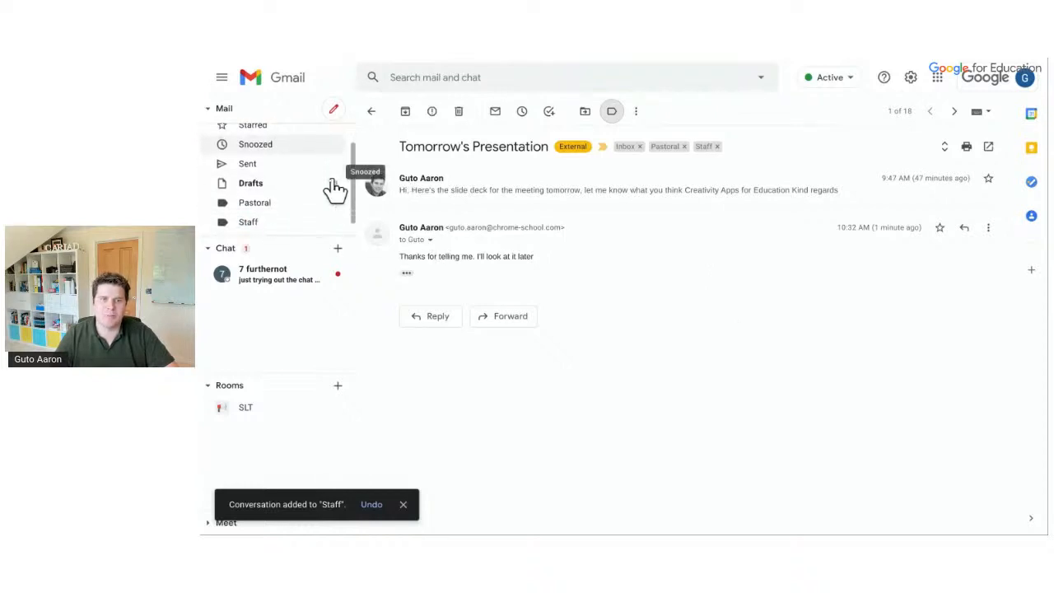
{"action": "left_click", "coordinate": [294, 206]}
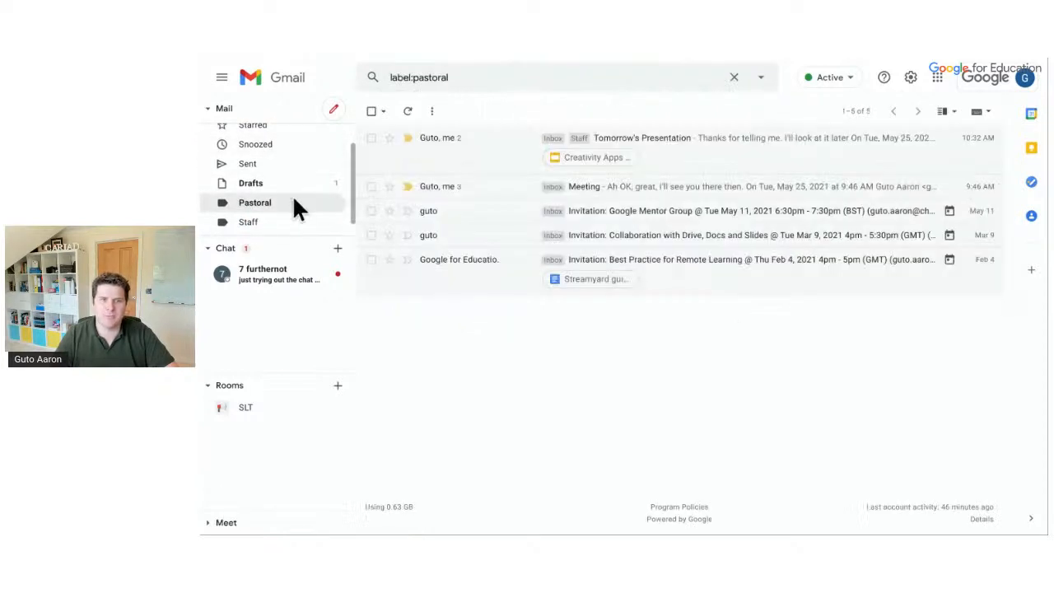
{"action": "left_click", "coordinate": [285, 224]}
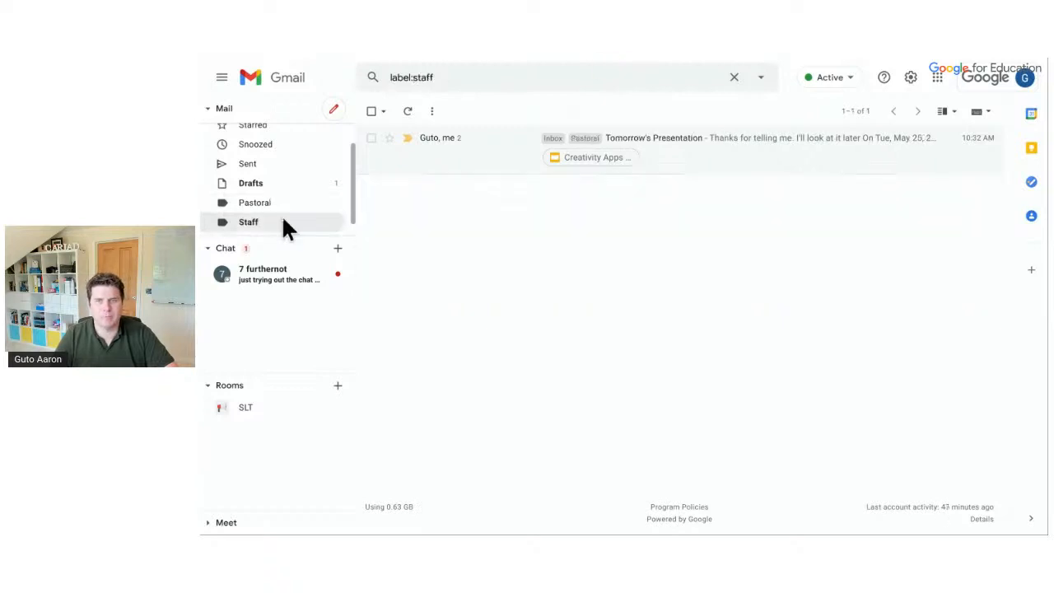
{"action": "scroll", "coordinate": [282, 226], "scroll_direction": "up", "scroll_amount": 1}
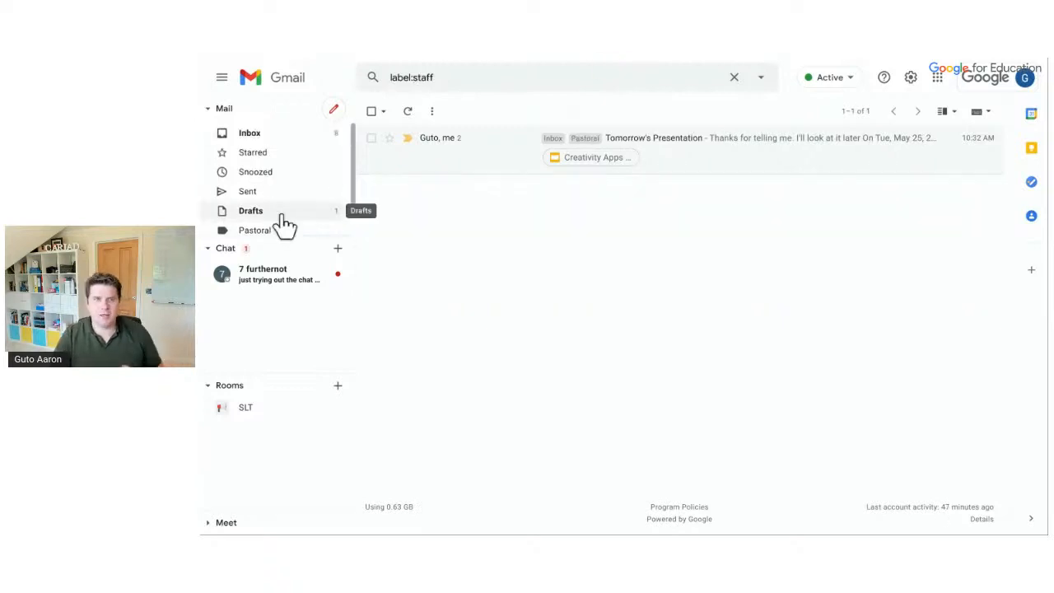
{"action": "left_click", "coordinate": [251, 140]}
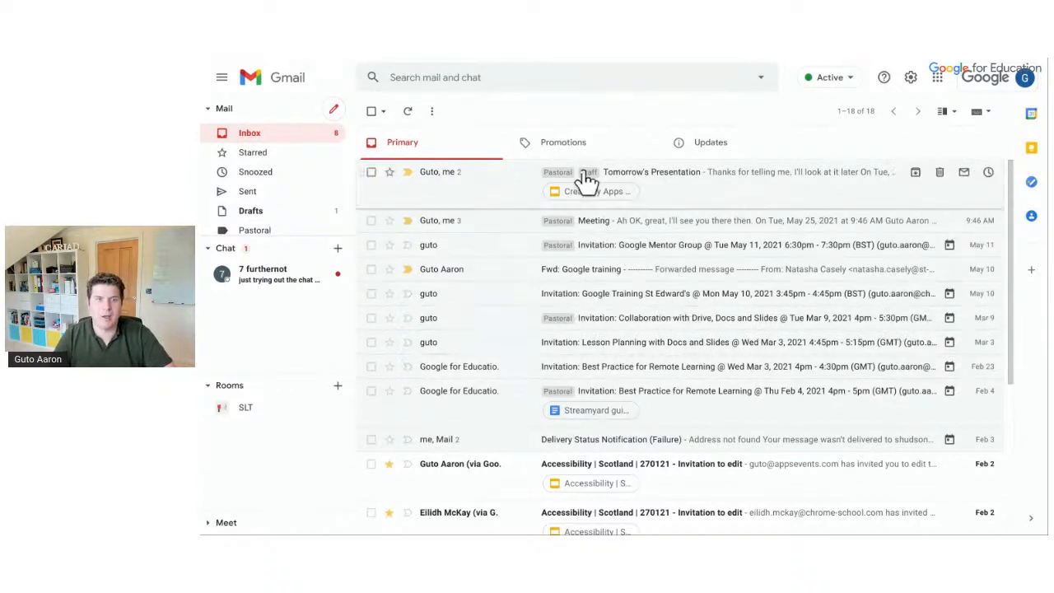
Drag Lesson Planning out of the inbox and mark Meeting and Google Training as important
{"action": "scroll", "coordinate": [306, 195], "scroll_direction": "down", "scroll_amount": 2}
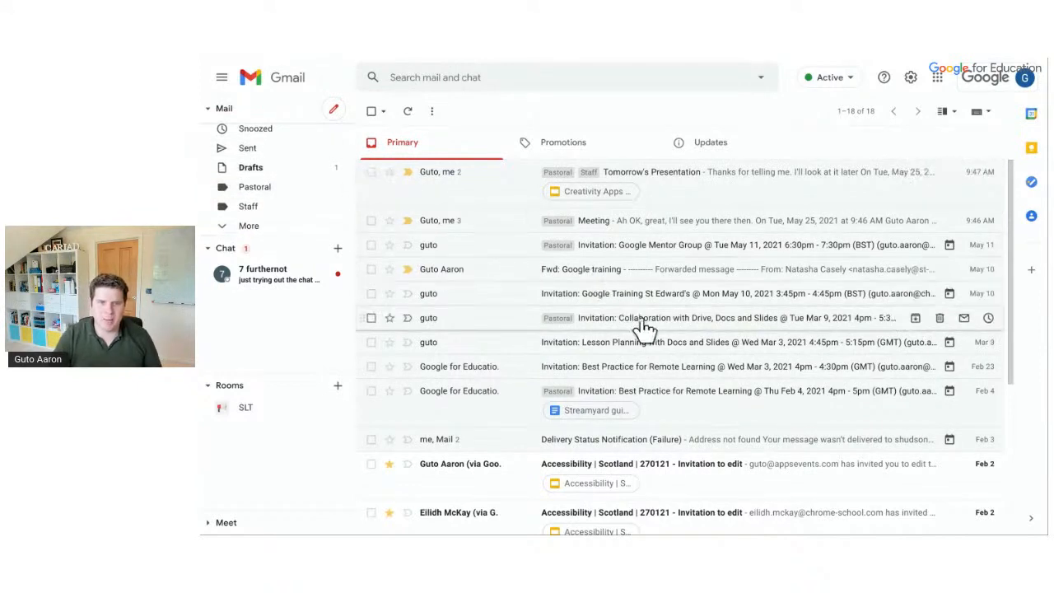
{"action": "left_click_drag", "start_coordinate": [576, 338], "coordinate": [252, 263]}
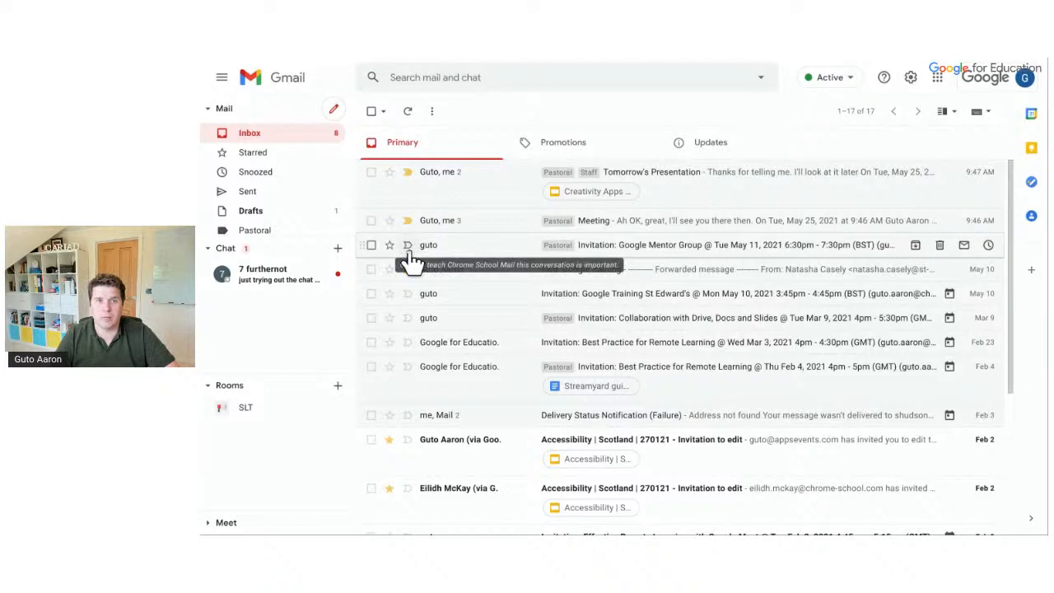
{"action": "left_click", "coordinate": [408, 220]}
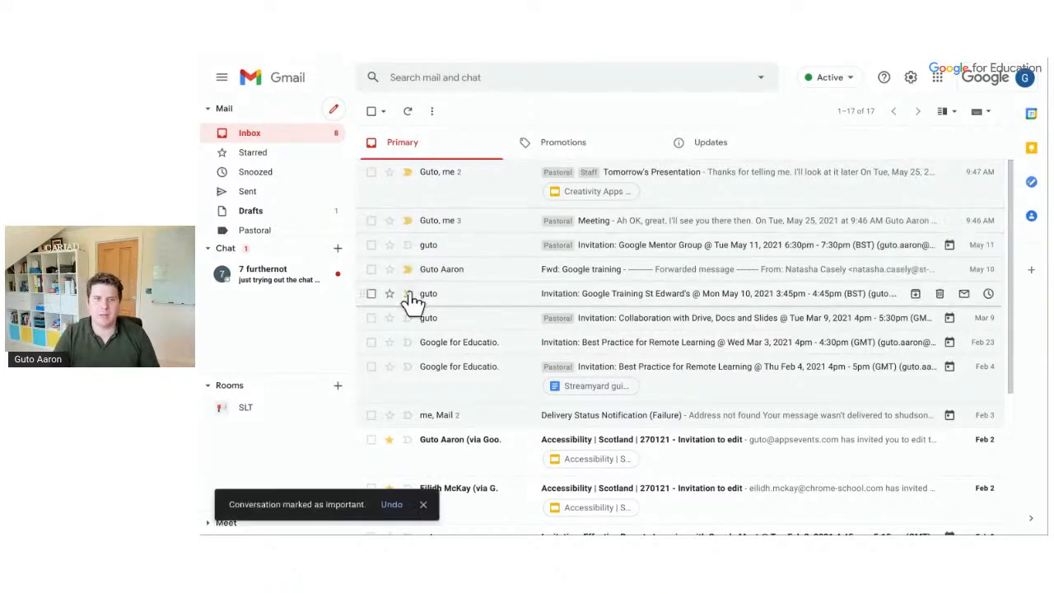
{"action": "left_click", "coordinate": [408, 294]}
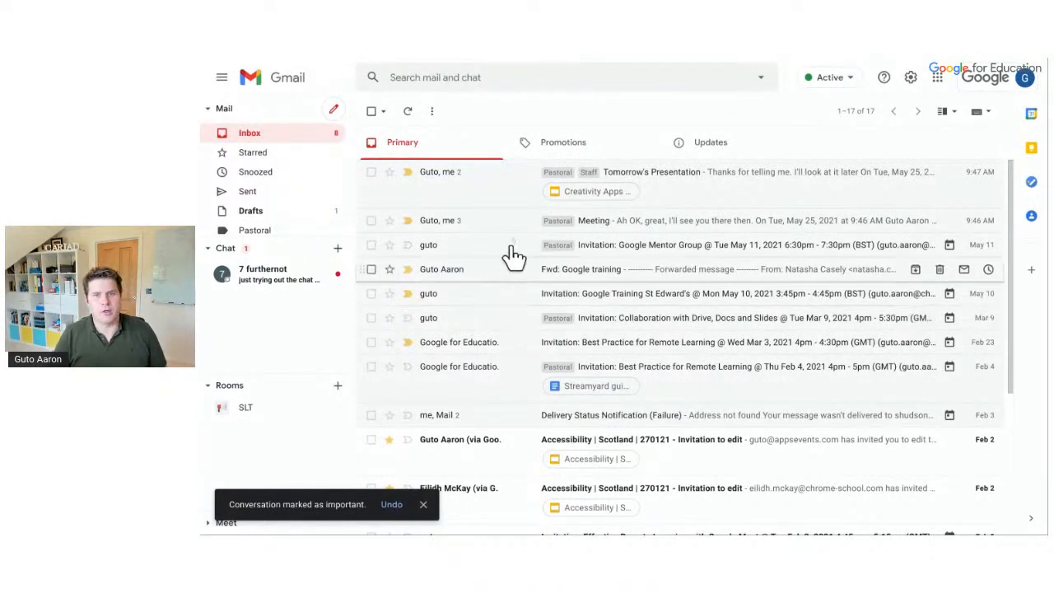
{"action": "left_click", "coordinate": [651, 204]}
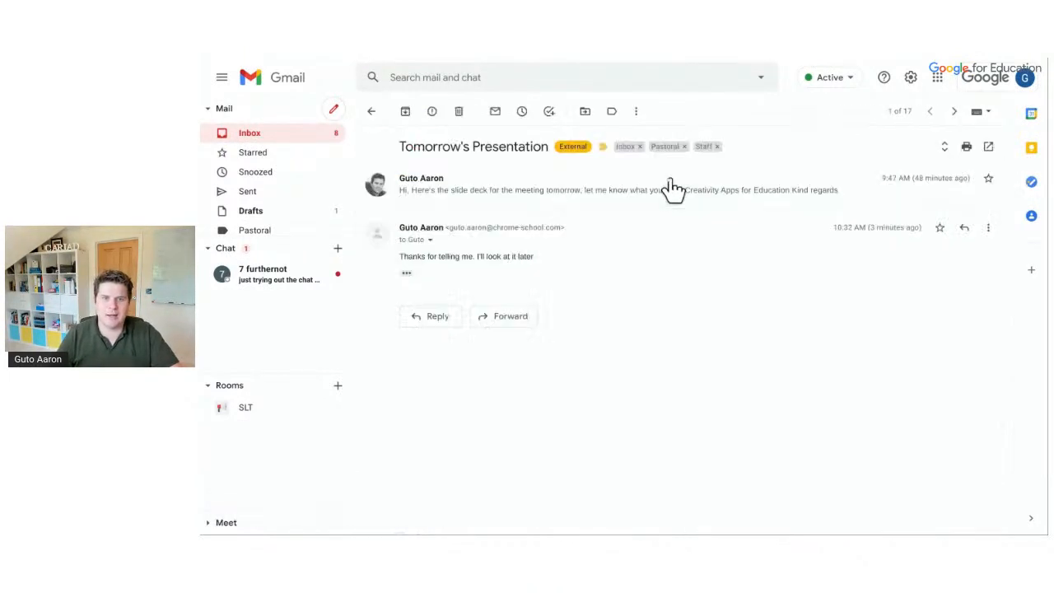
{"action": "left_click", "coordinate": [613, 112]}
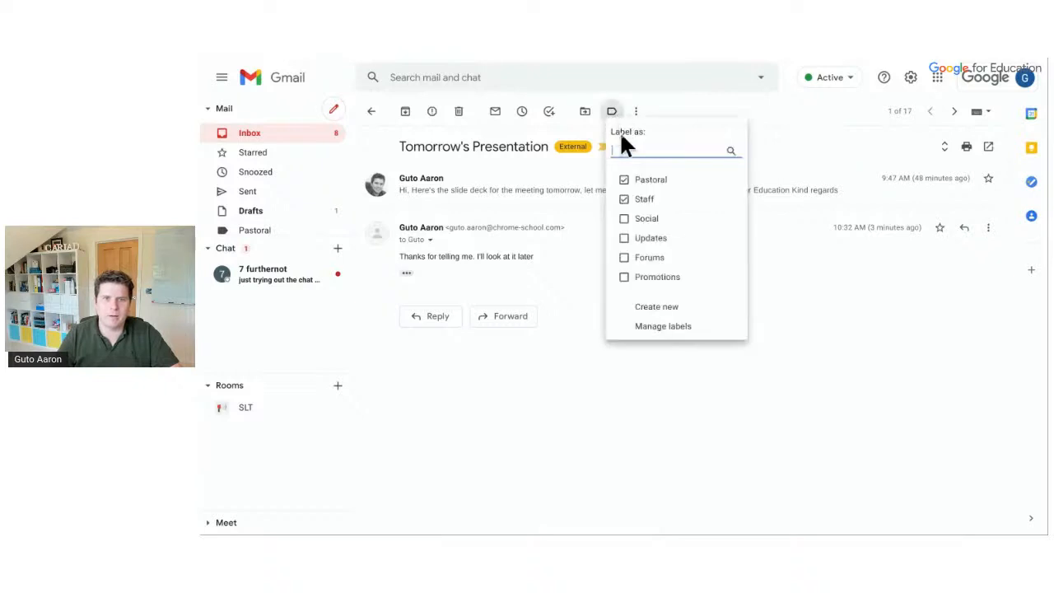
{"action": "left_click", "coordinate": [673, 305]}
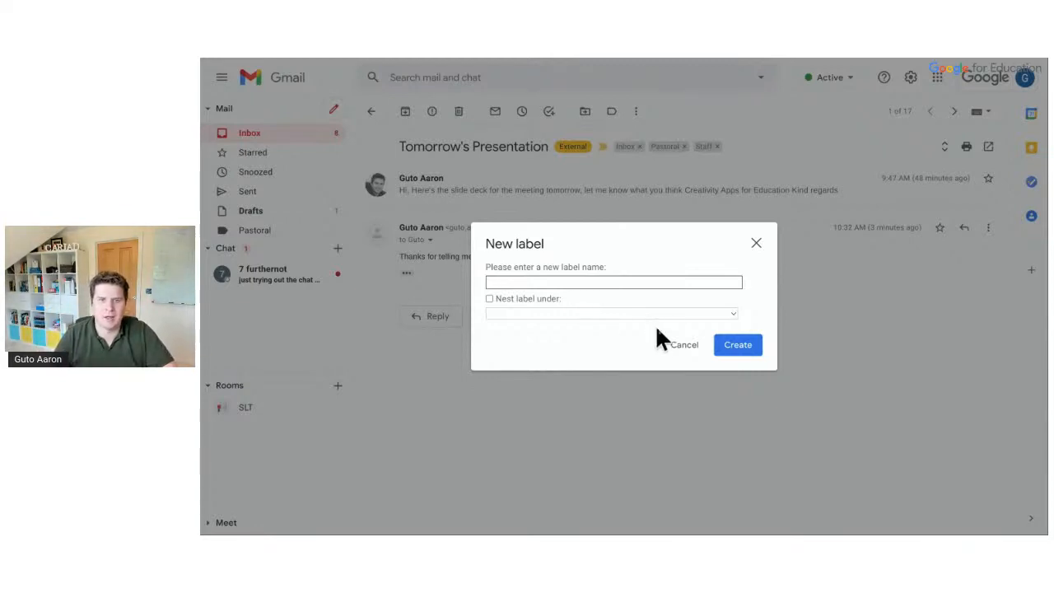
{"action": "left_click", "coordinate": [680, 346]}
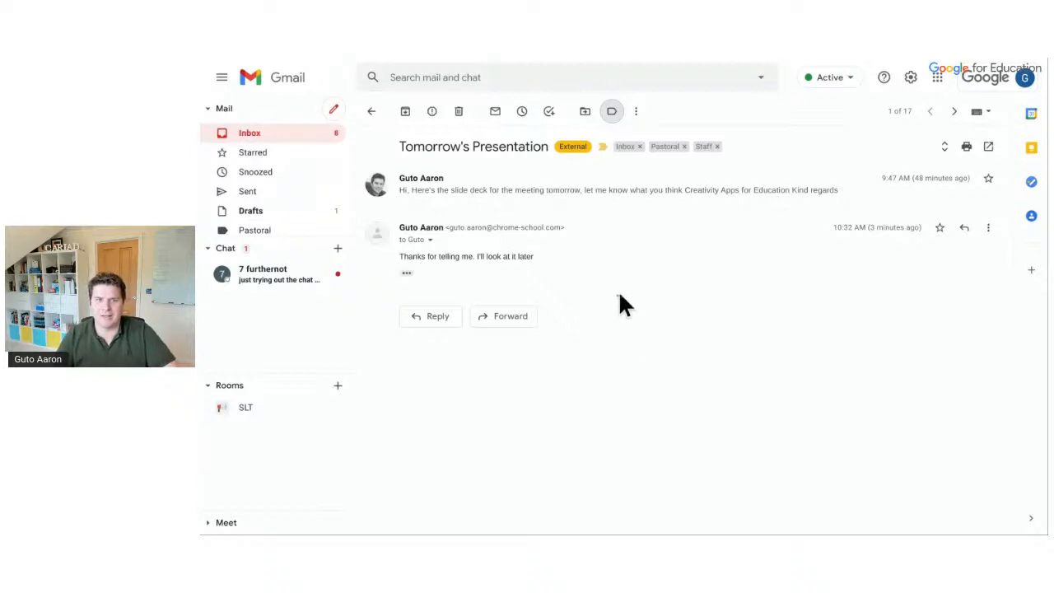
{"action": "left_click", "coordinate": [372, 113]}
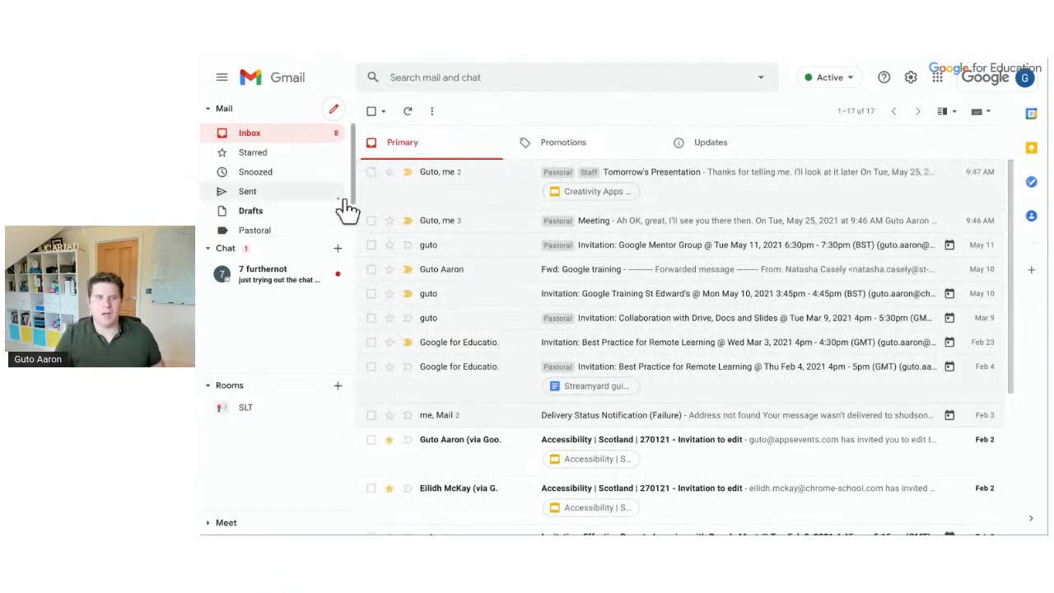
{"action": "left_click", "coordinate": [256, 160]}
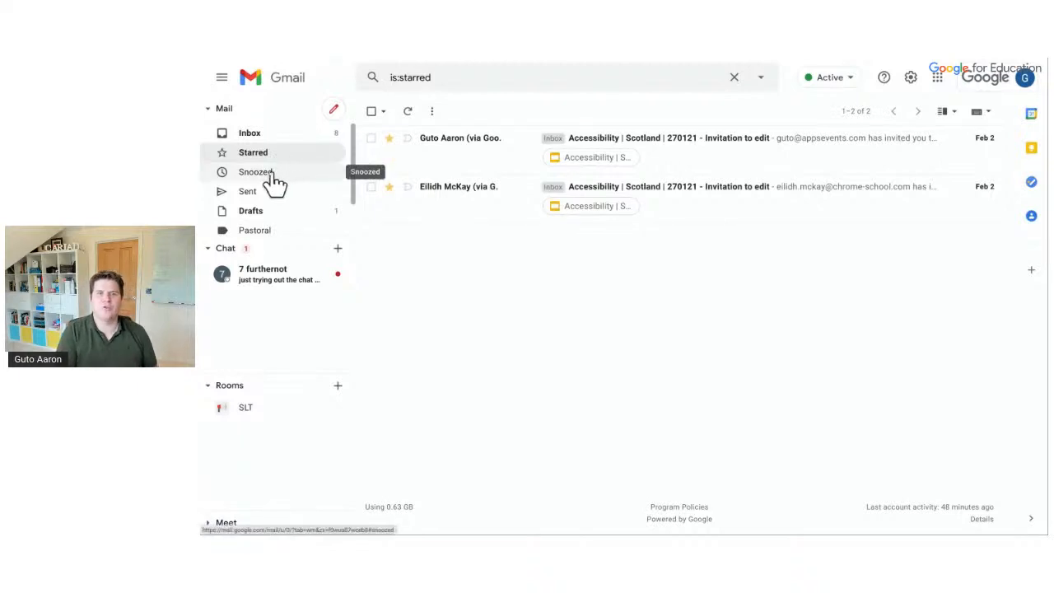
{"action": "left_click", "coordinate": [269, 175]}
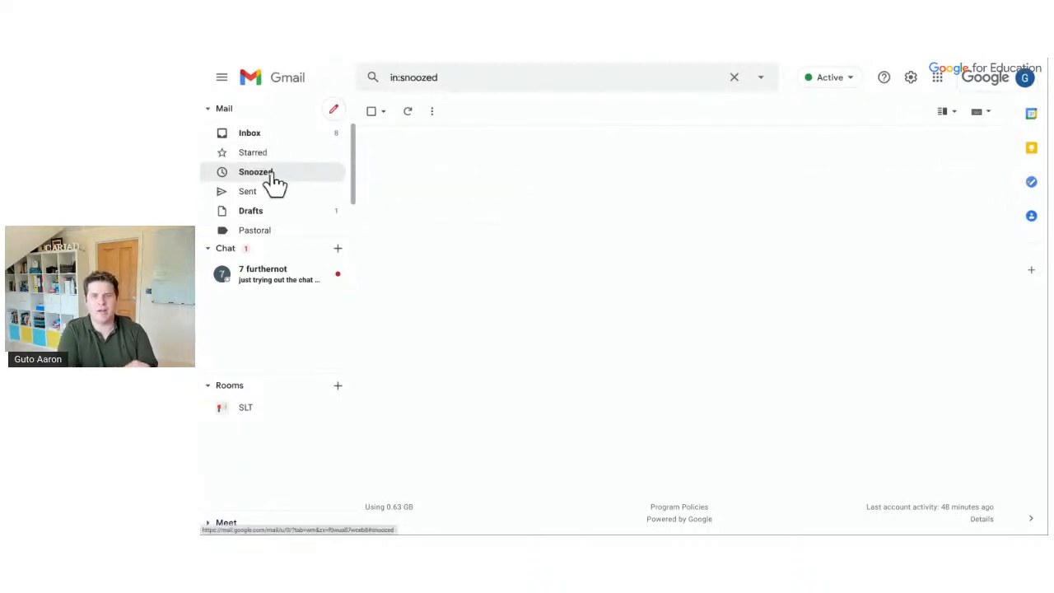
{"action": "left_click", "coordinate": [255, 137]}
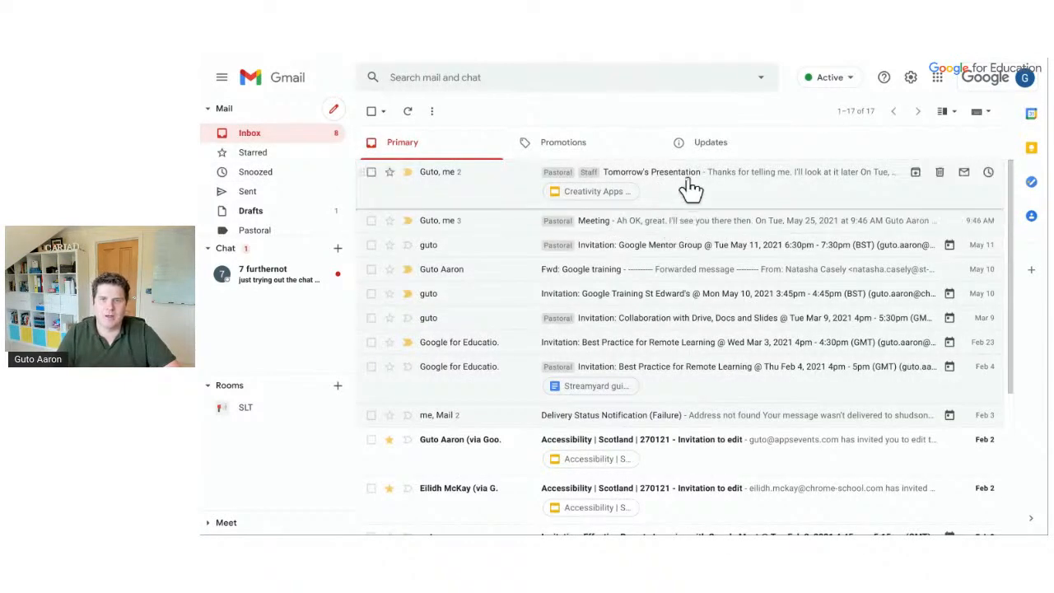
Snooze the Tomorrow's Presentation conversation until May 26, then view the Snoozed list
{"action": "left_click", "coordinate": [988, 174]}
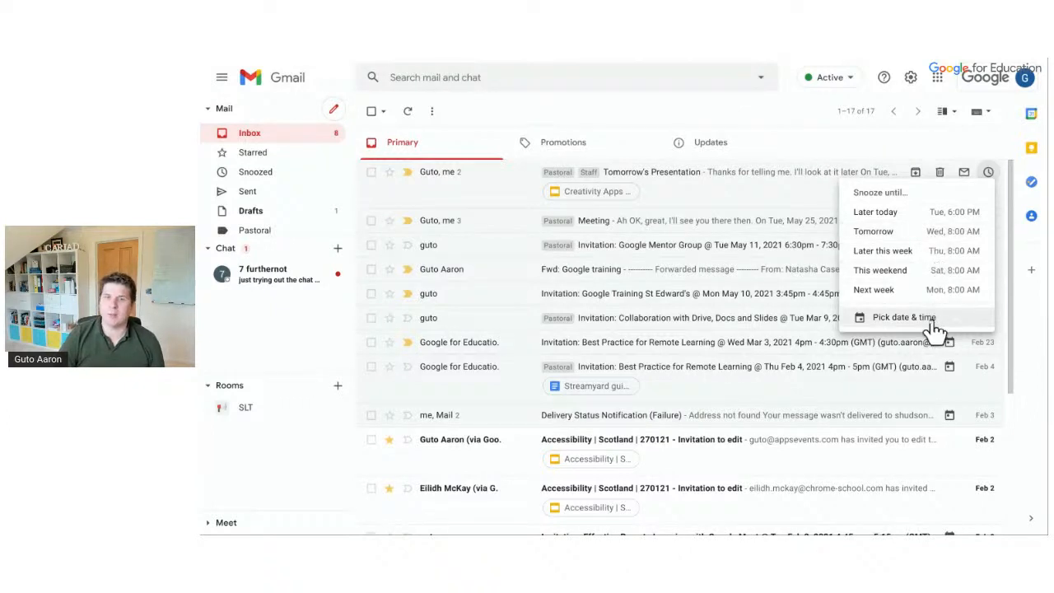
{"action": "left_click", "coordinate": [934, 235]}
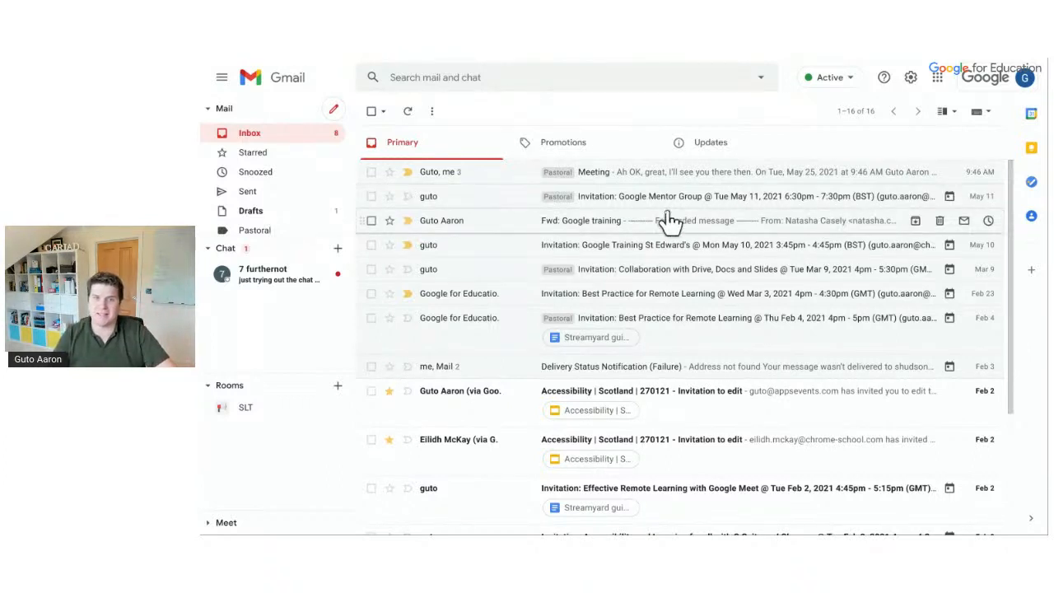
{"action": "left_click", "coordinate": [279, 180]}
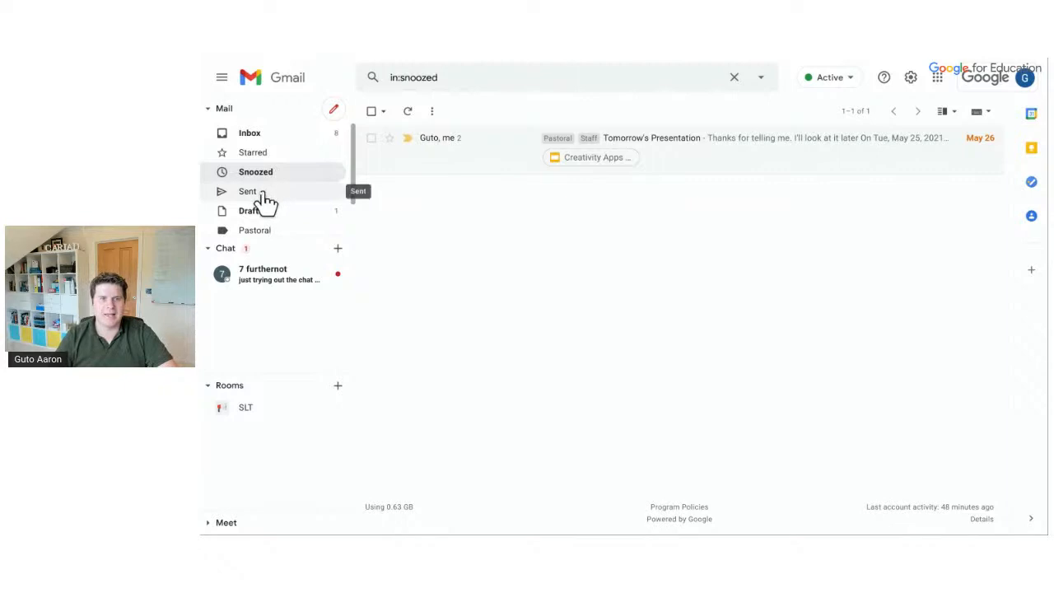
Expand the sidebar's extra folders under More, then go back to the 16-conversation Primary inbox
{"action": "scroll", "coordinate": [267, 221], "scroll_direction": "down", "scroll_amount": 1}
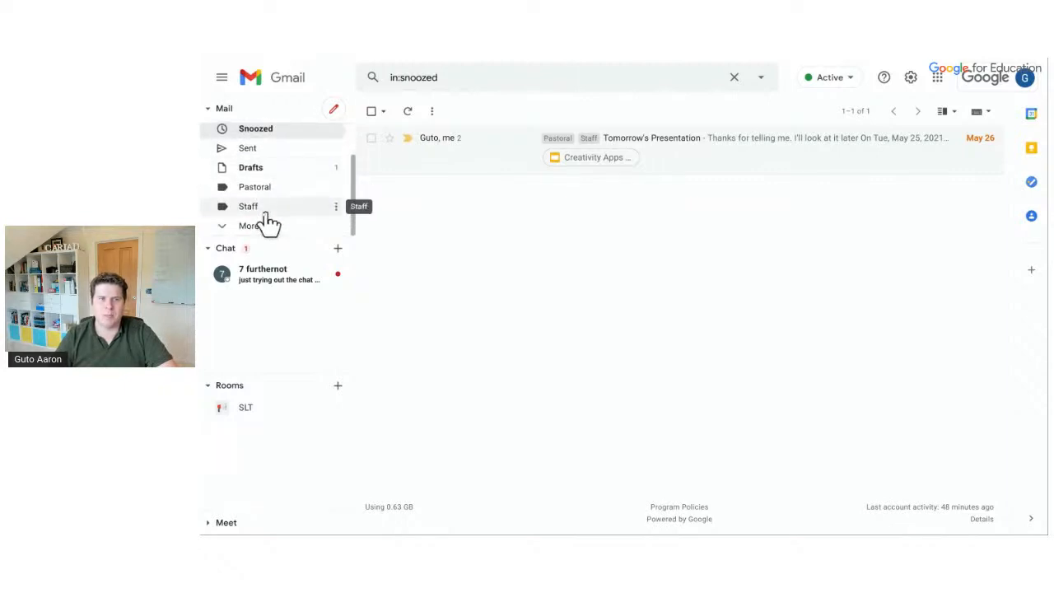
{"action": "left_click", "coordinate": [255, 229]}
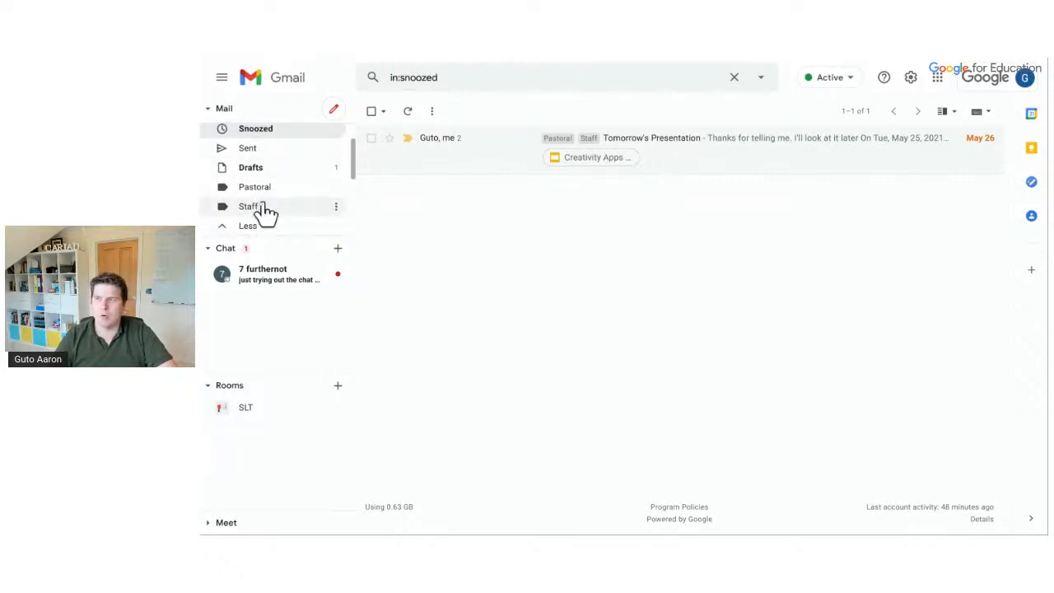
{"action": "scroll", "coordinate": [264, 213], "scroll_direction": "down", "scroll_amount": 1}
{"action": "scroll", "coordinate": [265, 213], "scroll_direction": "down", "scroll_amount": 1}
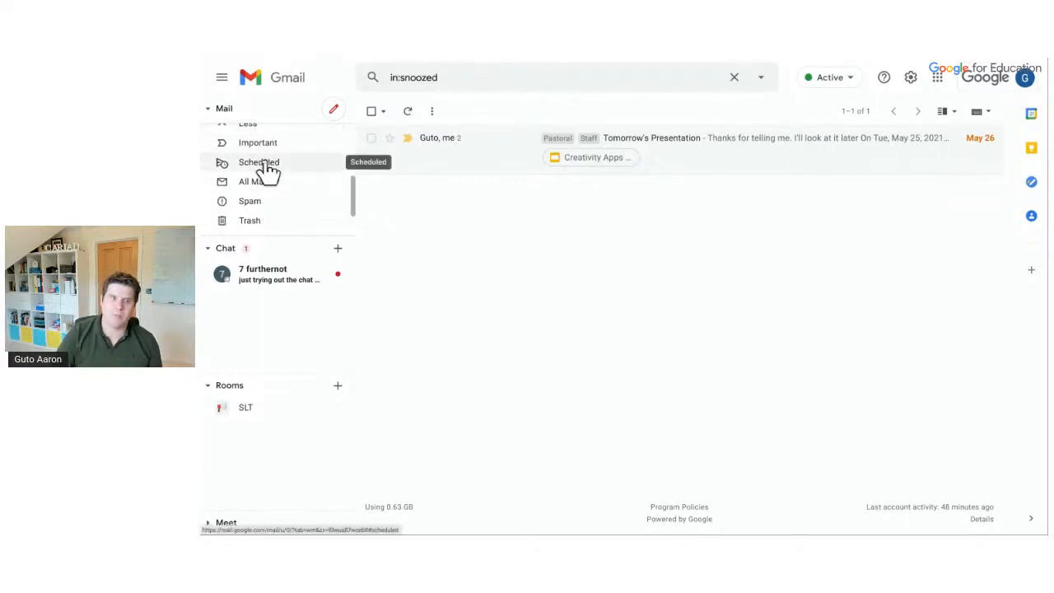
{"action": "scroll", "coordinate": [265, 211], "scroll_direction": "down", "scroll_amount": 1}
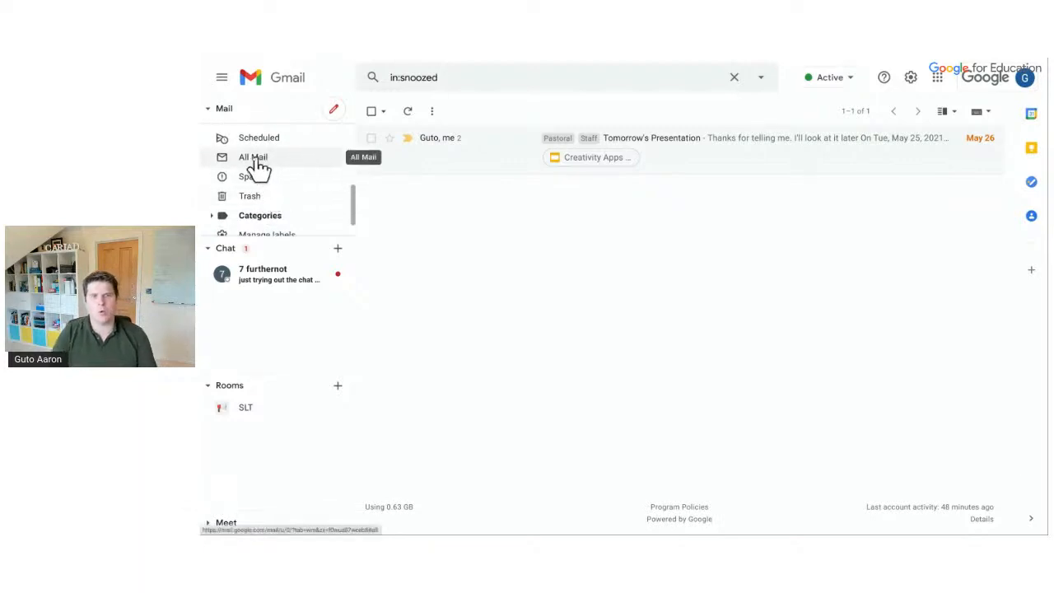
{"action": "scroll", "coordinate": [258, 165], "scroll_direction": "up", "scroll_amount": 4}
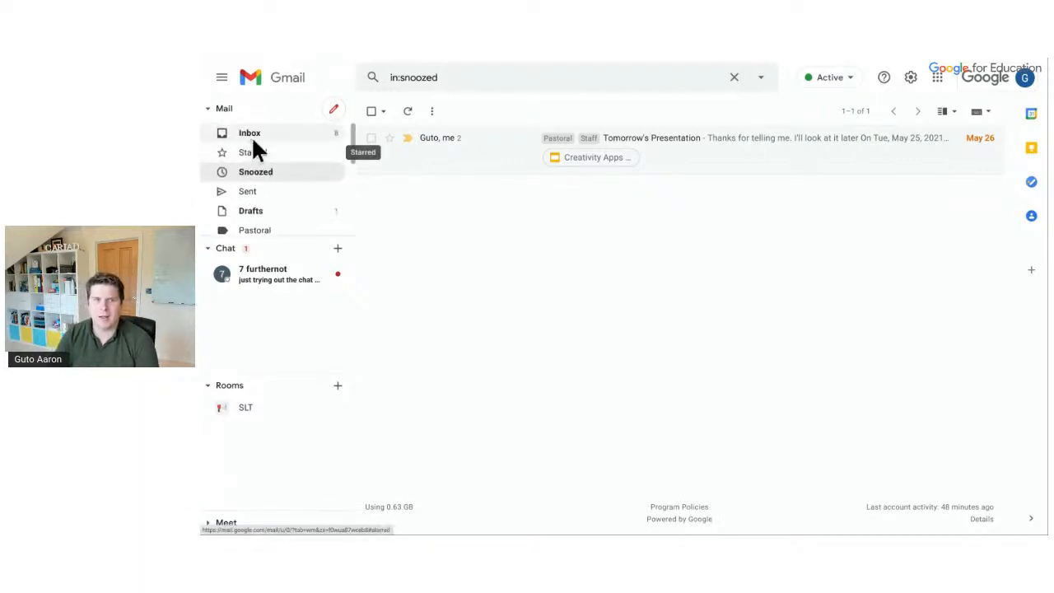
{"action": "left_click", "coordinate": [254, 138]}
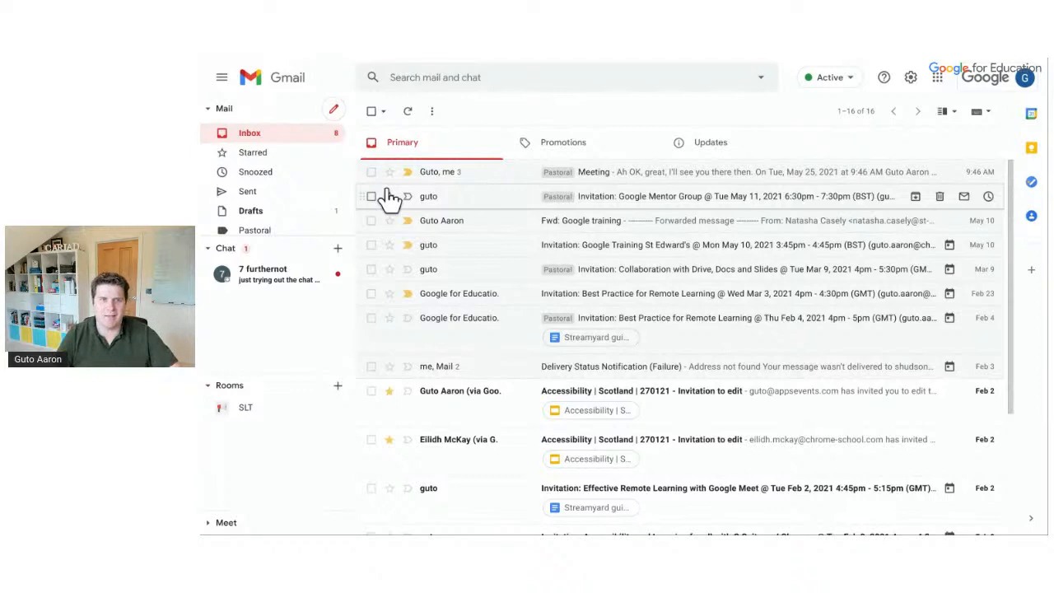
Trash the Mar 3 'Best Practice for Remote Learning' invitation and select the Google Training St Edward's invitation
{"action": "scroll", "coordinate": [508, 283], "scroll_direction": "down", "scroll_amount": 2}
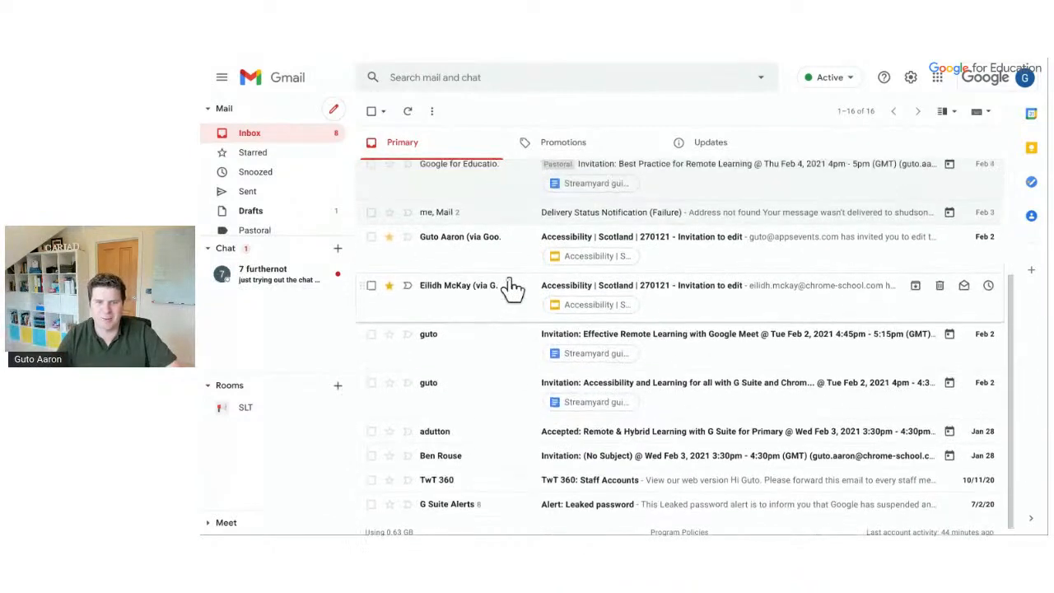
{"action": "scroll", "coordinate": [510, 285], "scroll_direction": "up", "scroll_amount": 2}
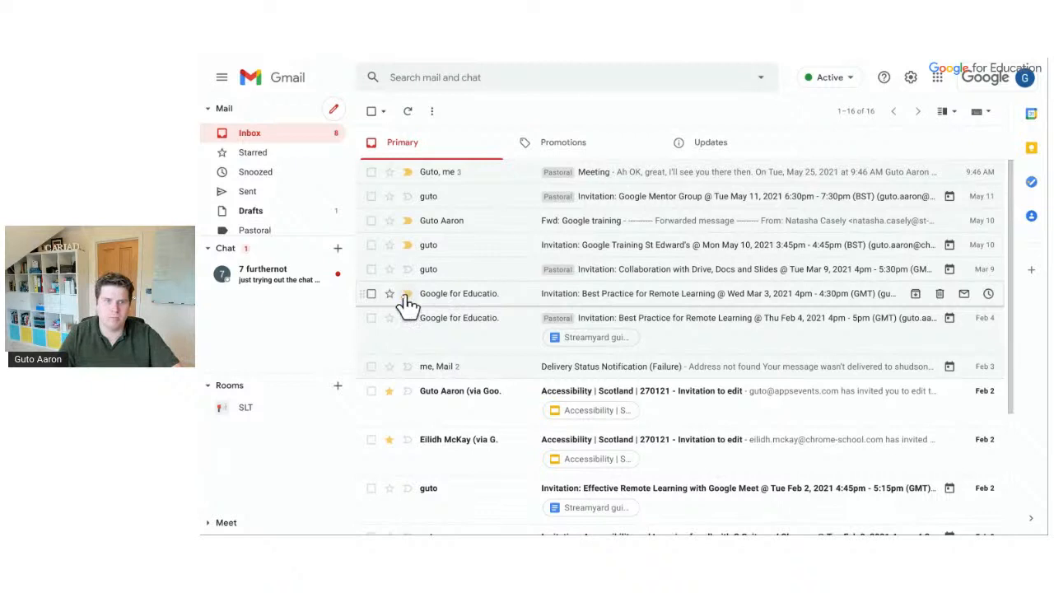
{"action": "left_click", "coordinate": [371, 295]}
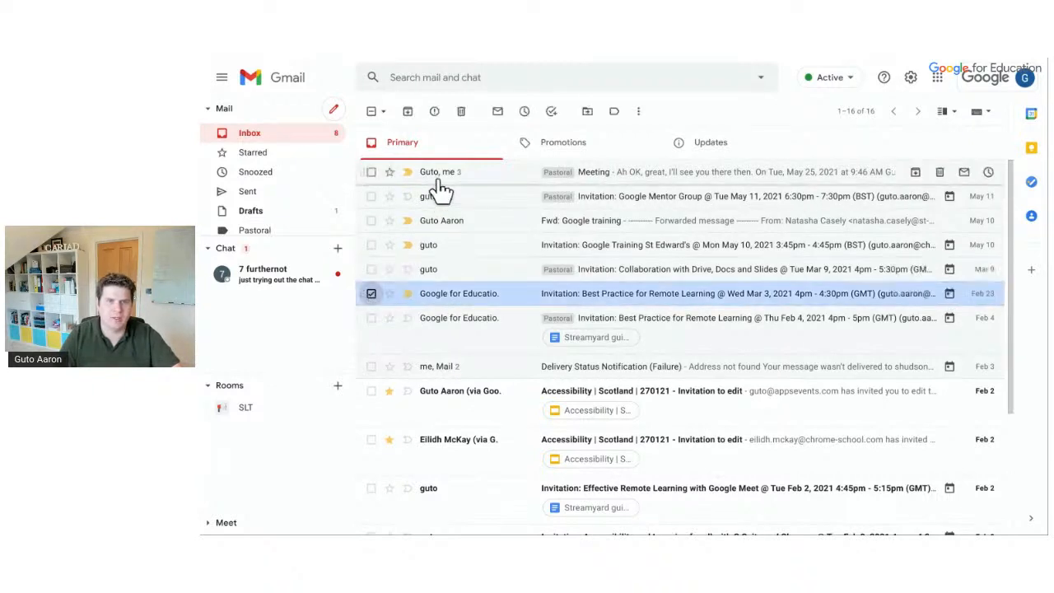
{"action": "left_click", "coordinate": [462, 113]}
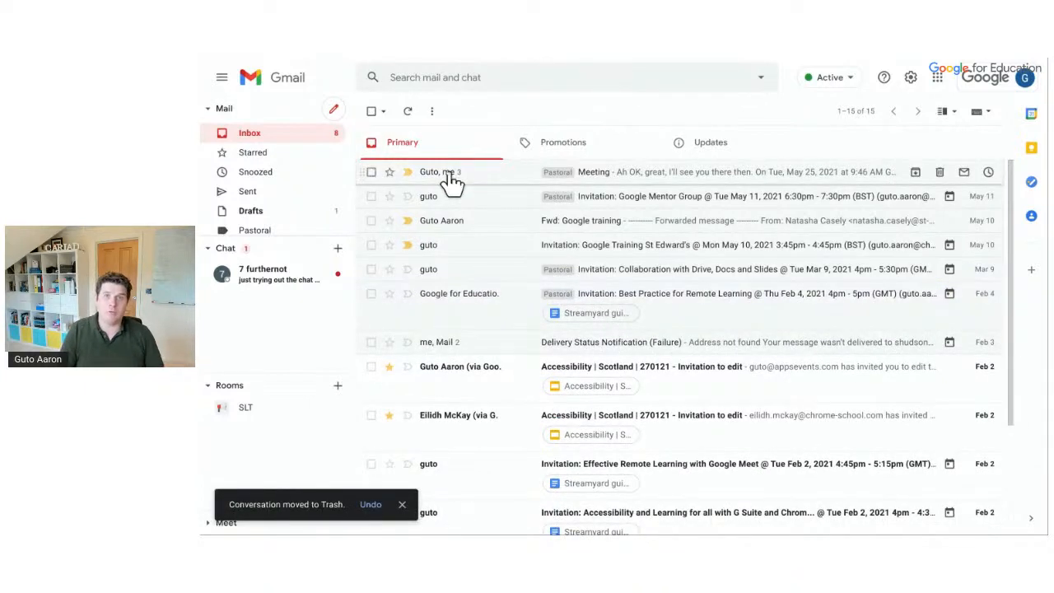
{"action": "mouse_move", "coordinate": [452, 182]}
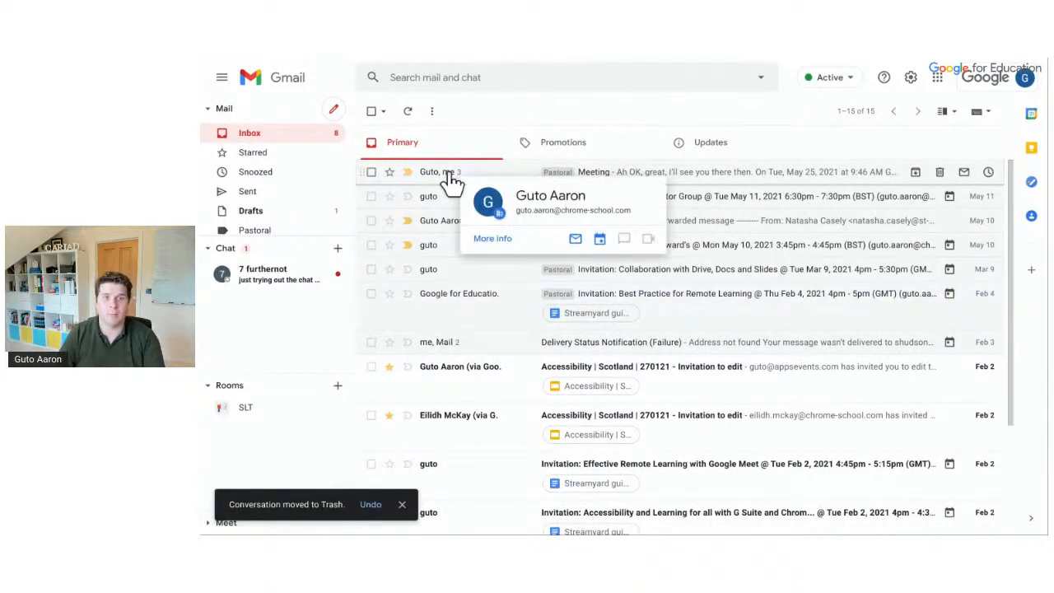
{"action": "left_click", "coordinate": [371, 246]}
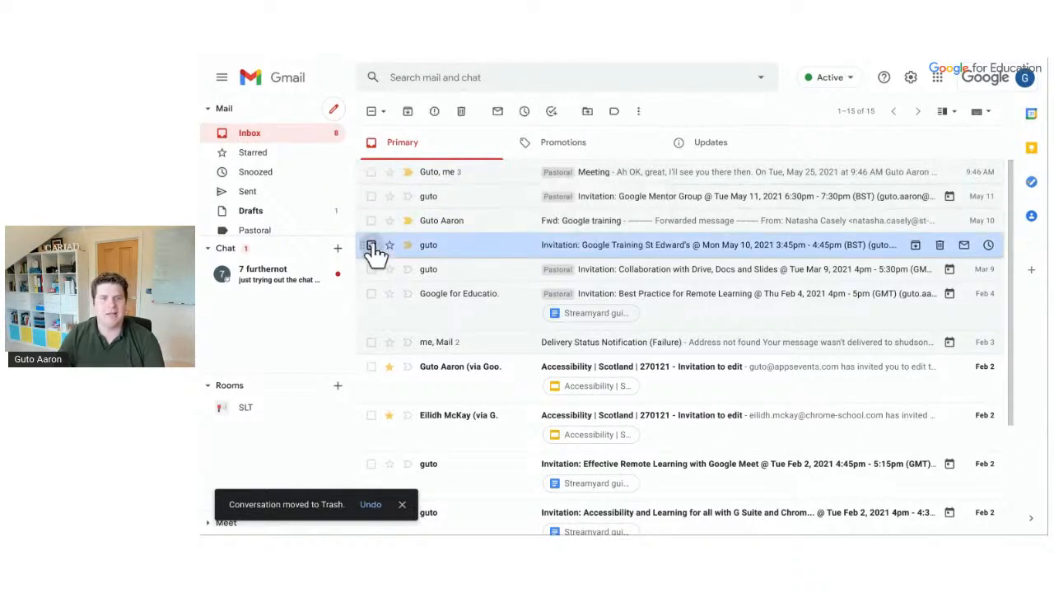
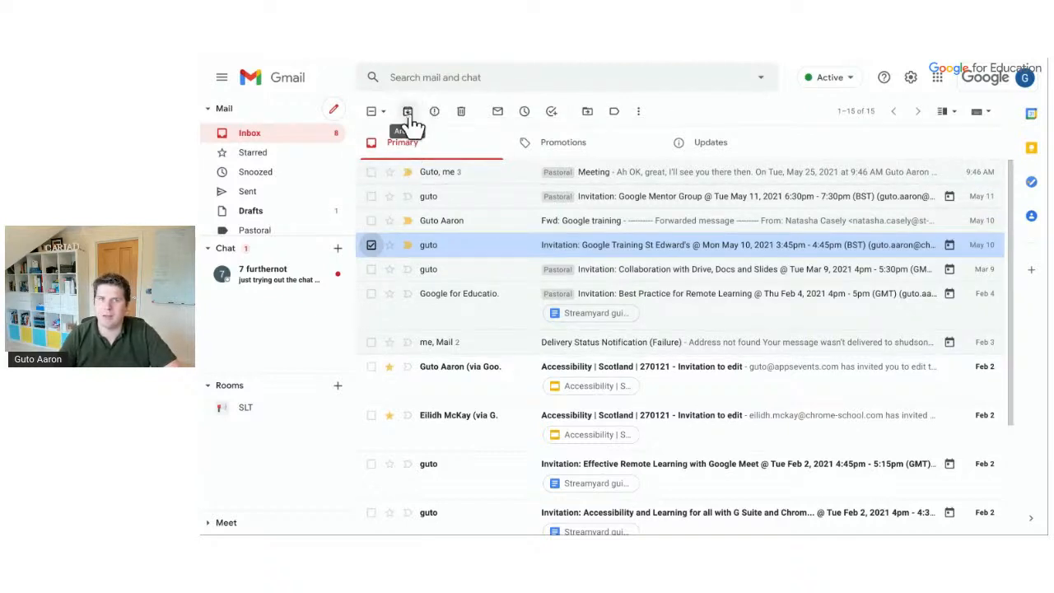
Archive the Google Training St Edward's invitation, leaving 14 conversations in Primary
{"action": "left_click", "coordinate": [566, 245]}
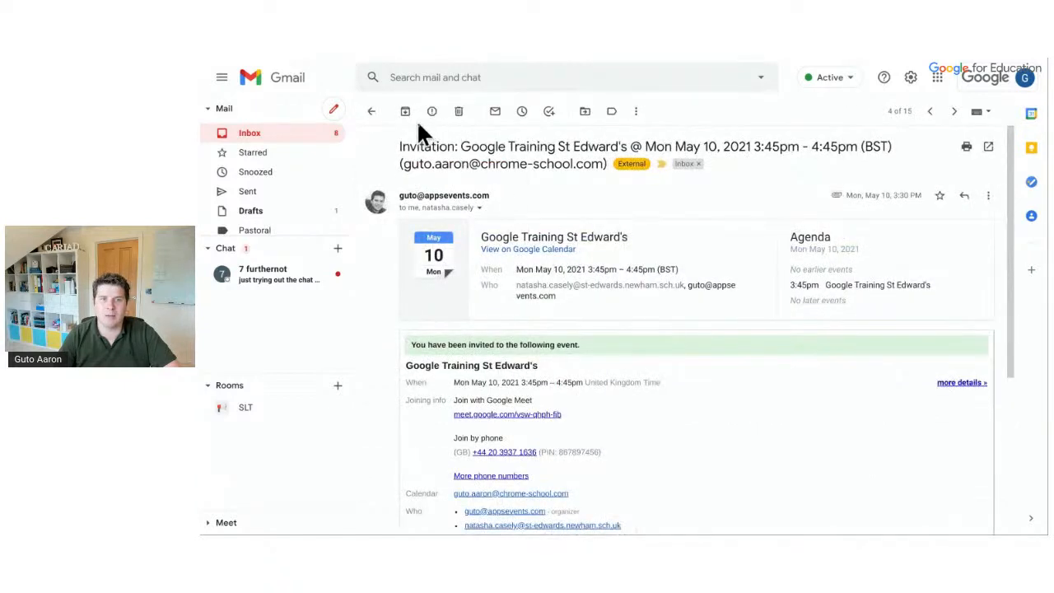
{"action": "left_click", "coordinate": [371, 112]}
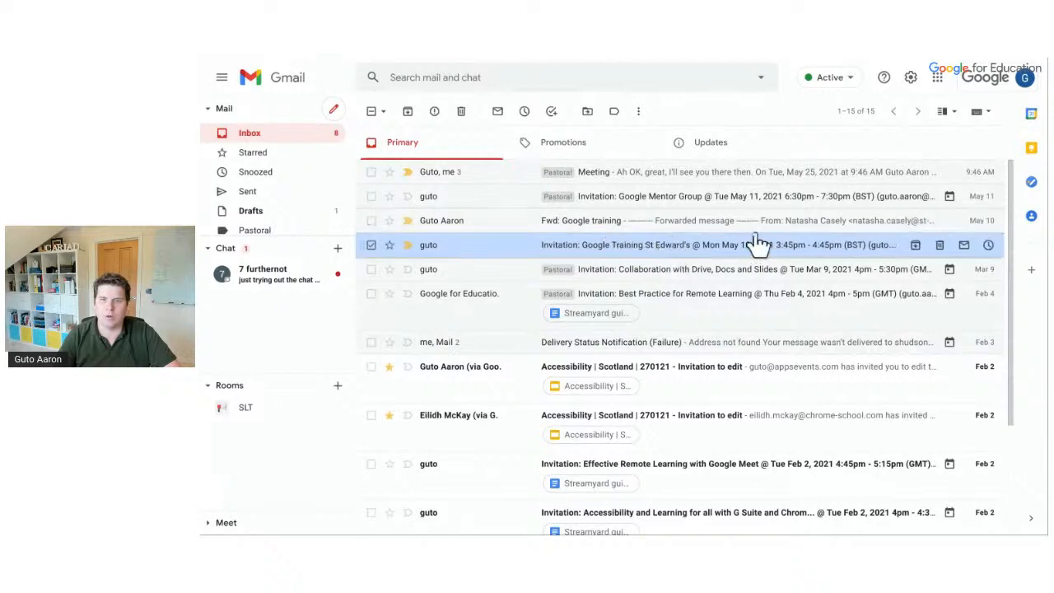
{"action": "left_click", "coordinate": [914, 245]}
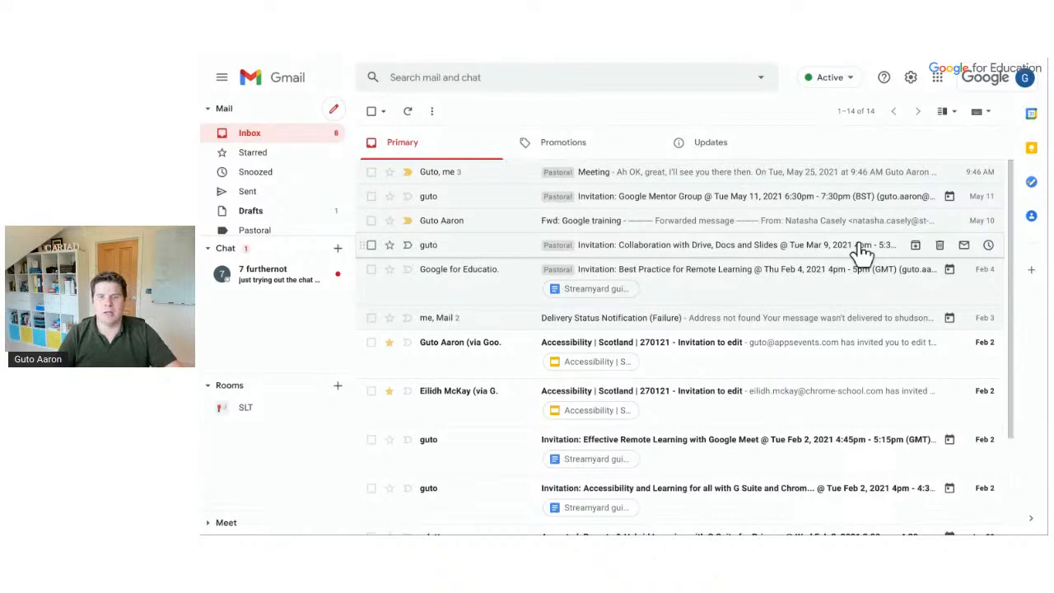
{"action": "scroll", "coordinate": [861, 251], "scroll_direction": "down", "scroll_amount": 3}
{"action": "scroll", "coordinate": [860, 252], "scroll_direction": "up", "scroll_amount": 3}
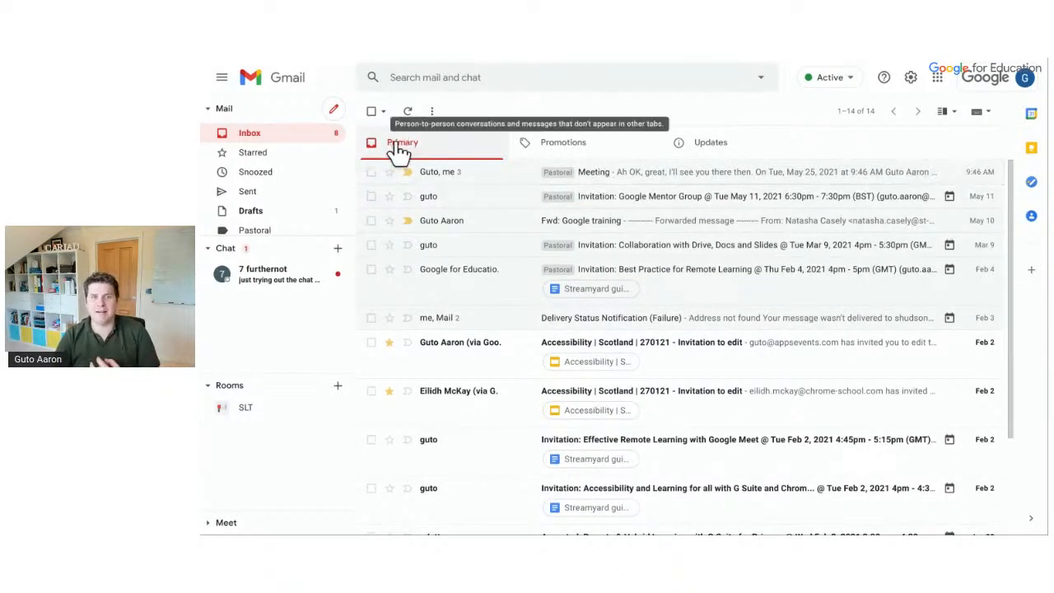
{"action": "scroll", "coordinate": [324, 177], "scroll_direction": "down", "scroll_amount": 1}
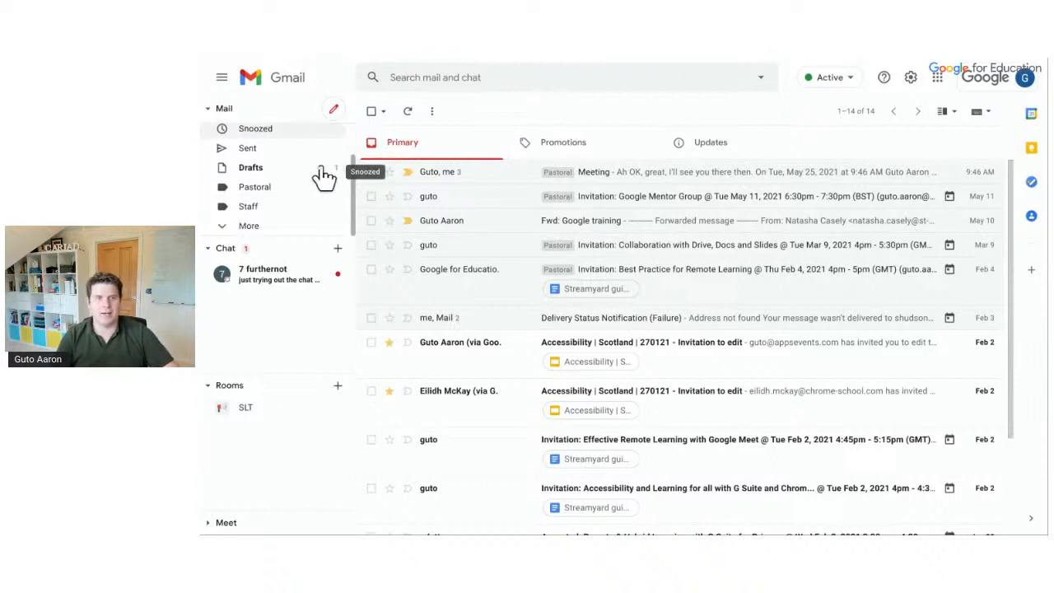
{"action": "left_click", "coordinate": [258, 231]}
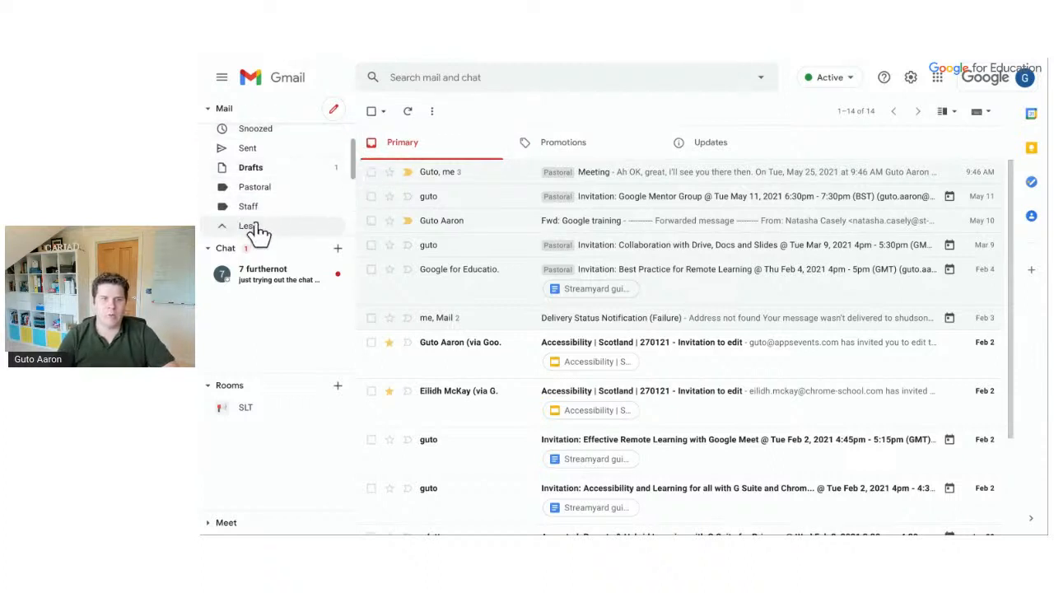
{"action": "scroll", "coordinate": [265, 216], "scroll_direction": "down", "scroll_amount": 2}
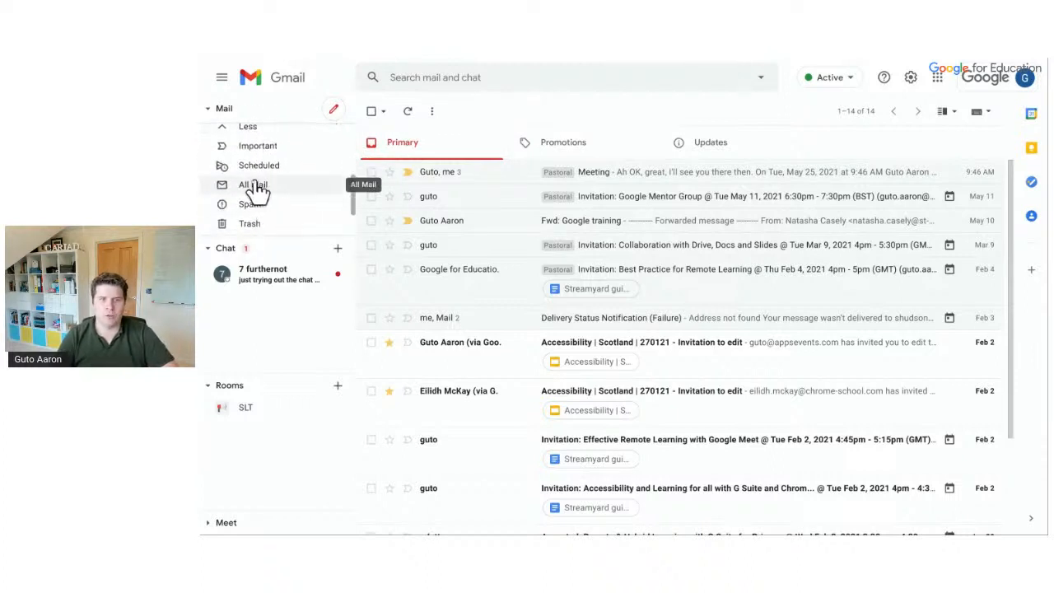
{"action": "left_click", "coordinate": [255, 187]}
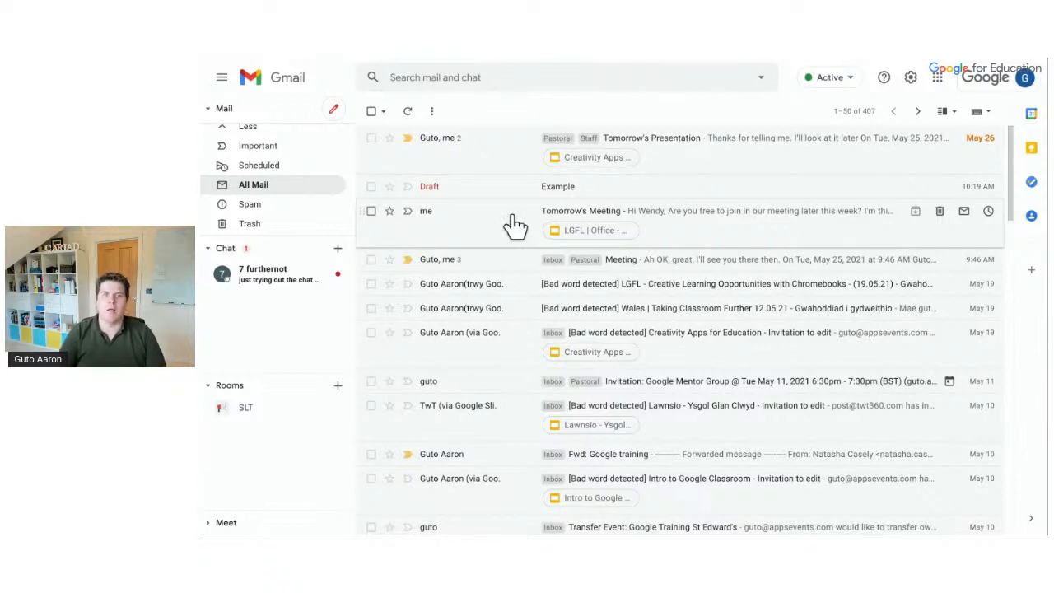
{"action": "scroll", "coordinate": [333, 185], "scroll_direction": "up", "scroll_amount": 3}
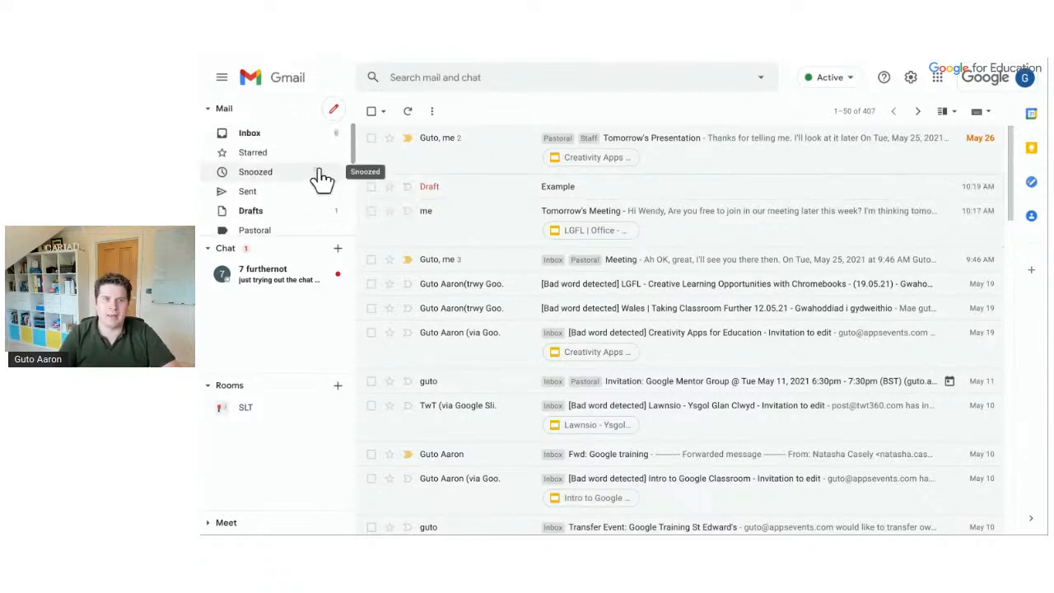
{"action": "left_click", "coordinate": [302, 154]}
{"action": "left_click", "coordinate": [295, 135]}
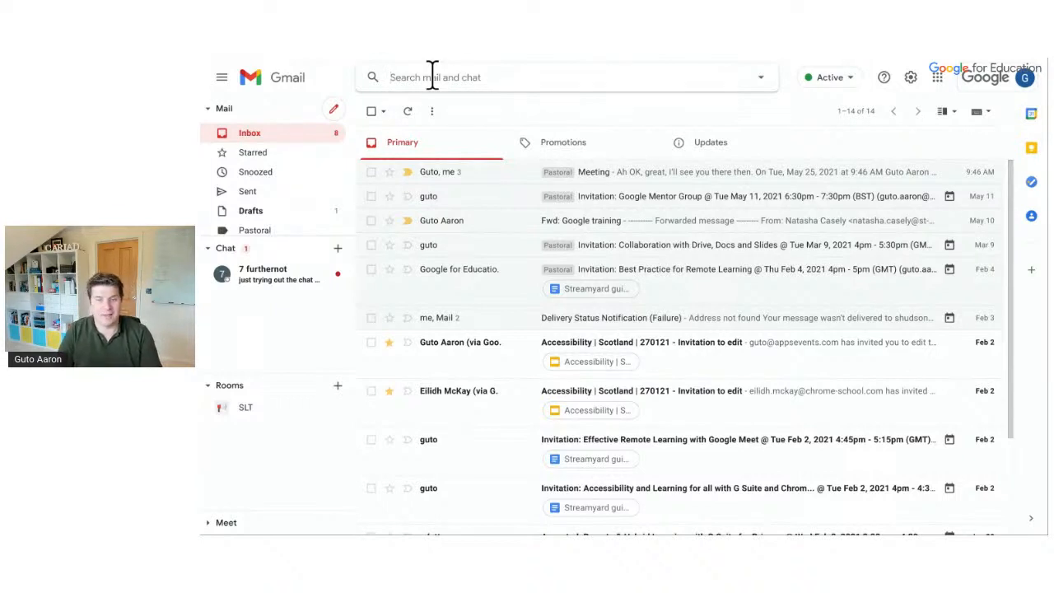
{"action": "left_click", "coordinate": [432, 70]}
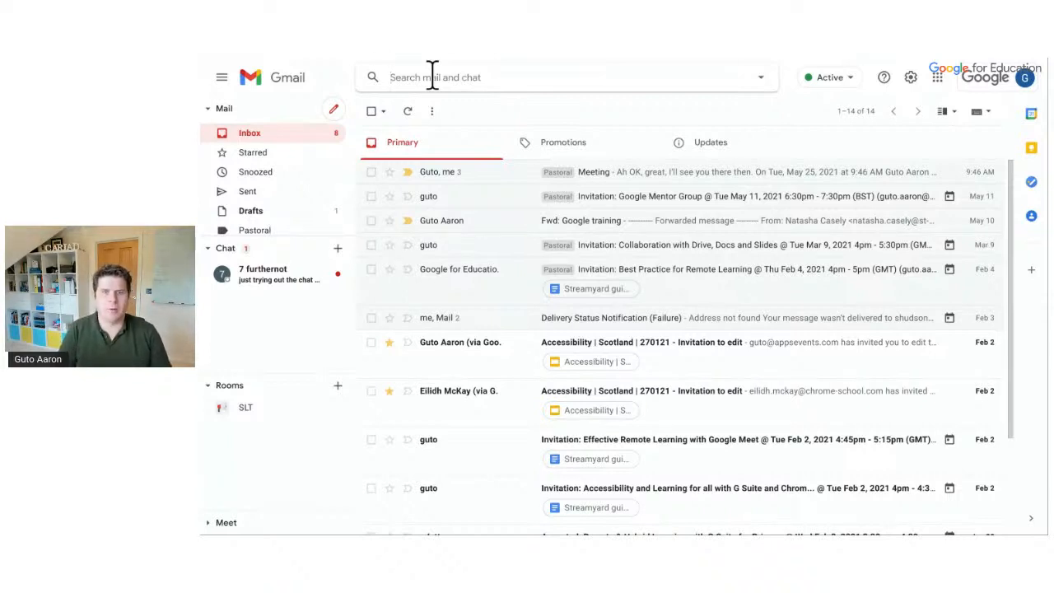
{"action": "type", "text": "presentation"}
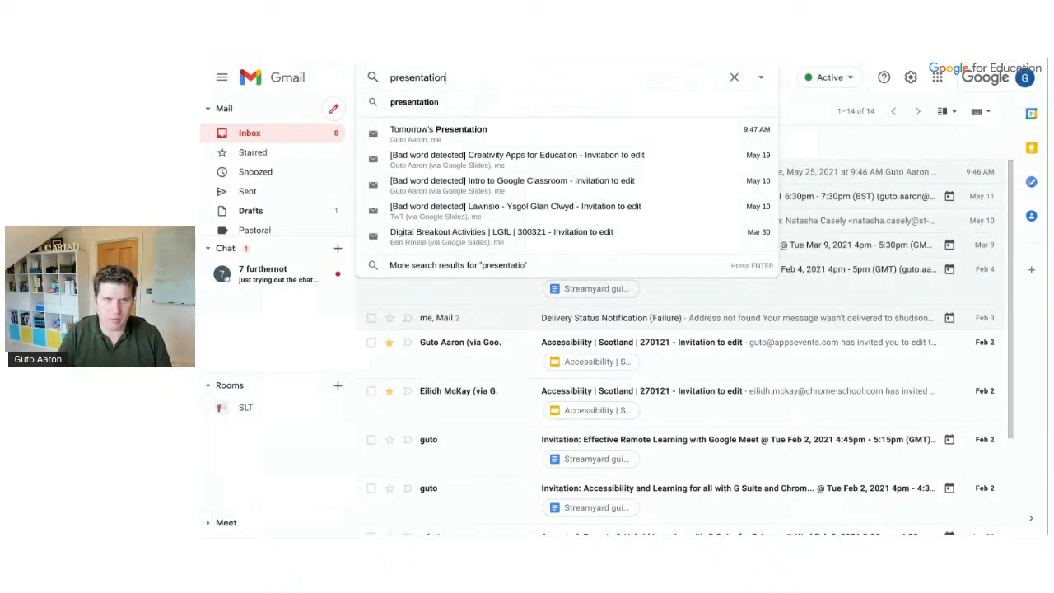
{"action": "key", "text": "Return"}
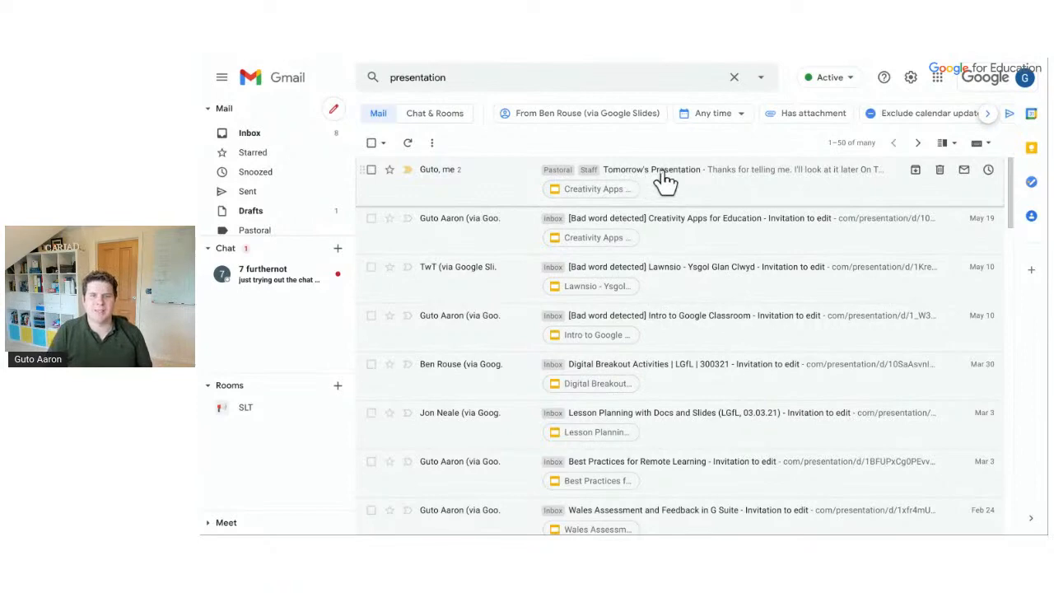
{"action": "scroll", "coordinate": [682, 333], "scroll_direction": "down", "scroll_amount": 5}
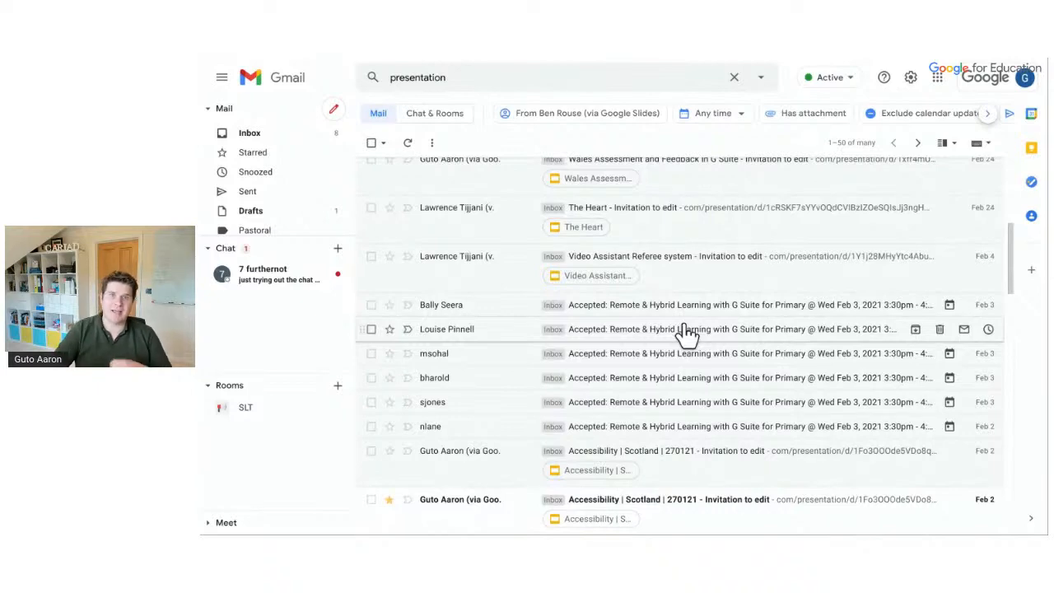
{"action": "scroll", "coordinate": [688, 333], "scroll_direction": "up", "scroll_amount": 5}
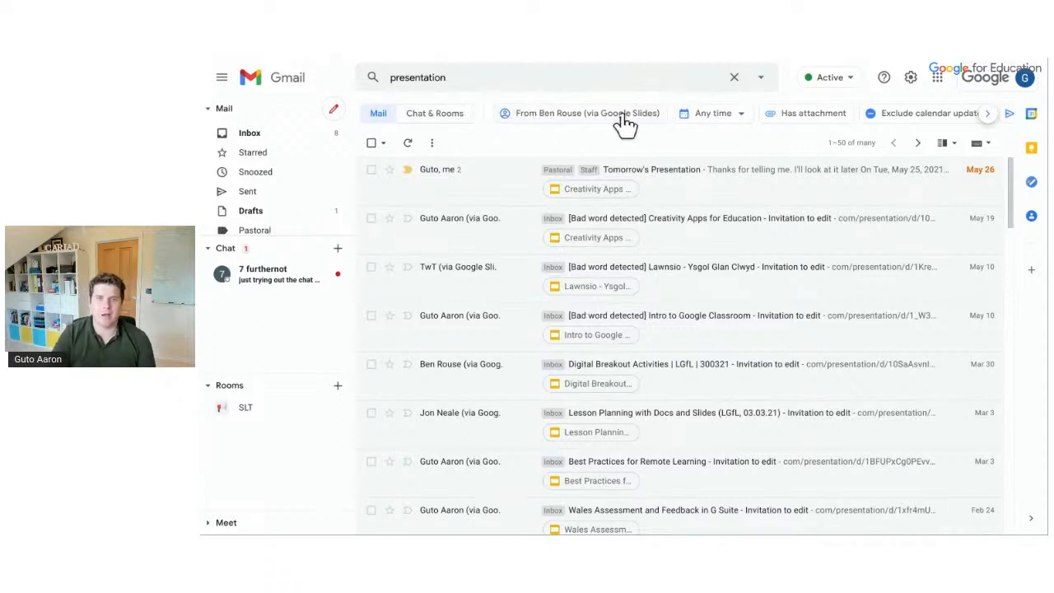
{"action": "left_click", "coordinate": [694, 124]}
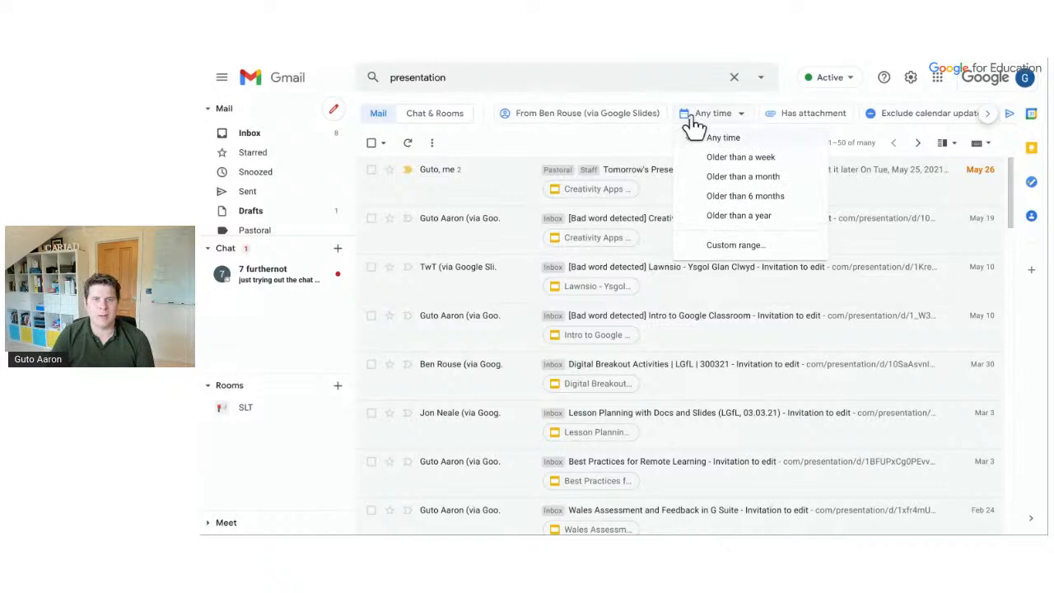
{"action": "left_click", "coordinate": [694, 123]}
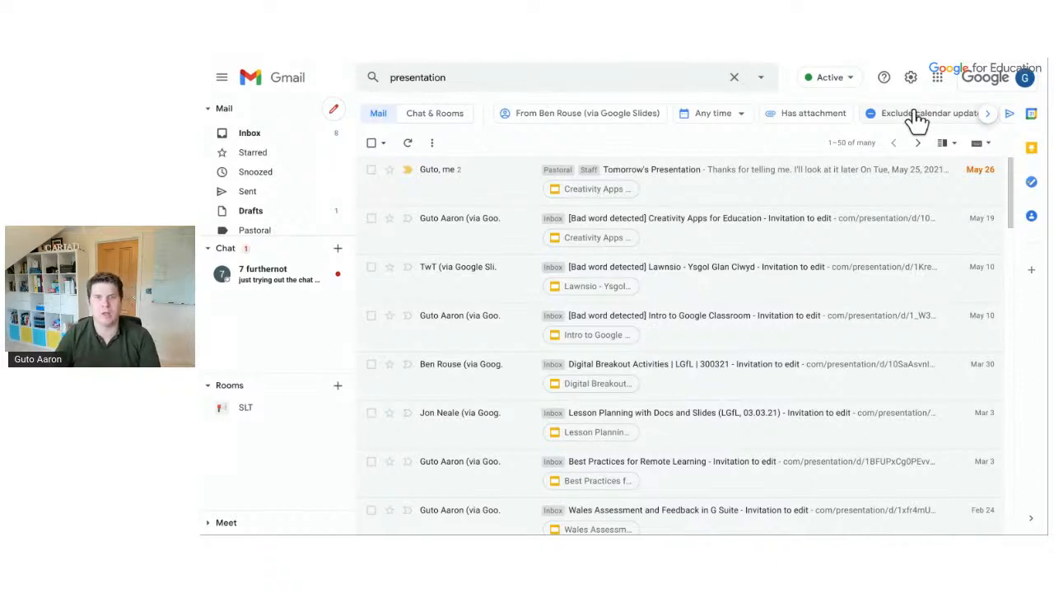
{"action": "left_click", "coordinate": [564, 76]}
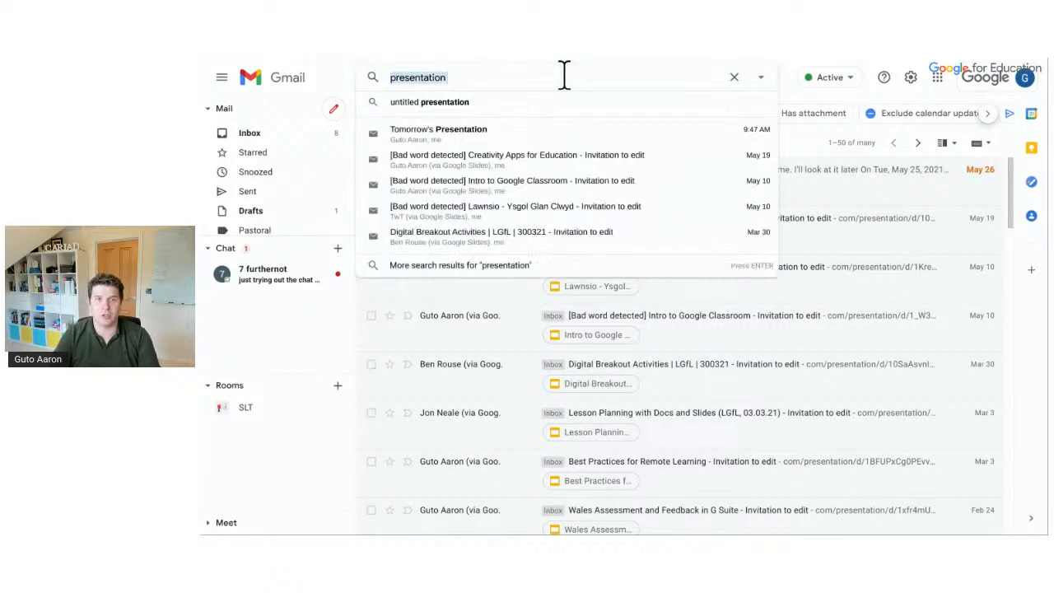
{"action": "key", "text": "BackSpace"}
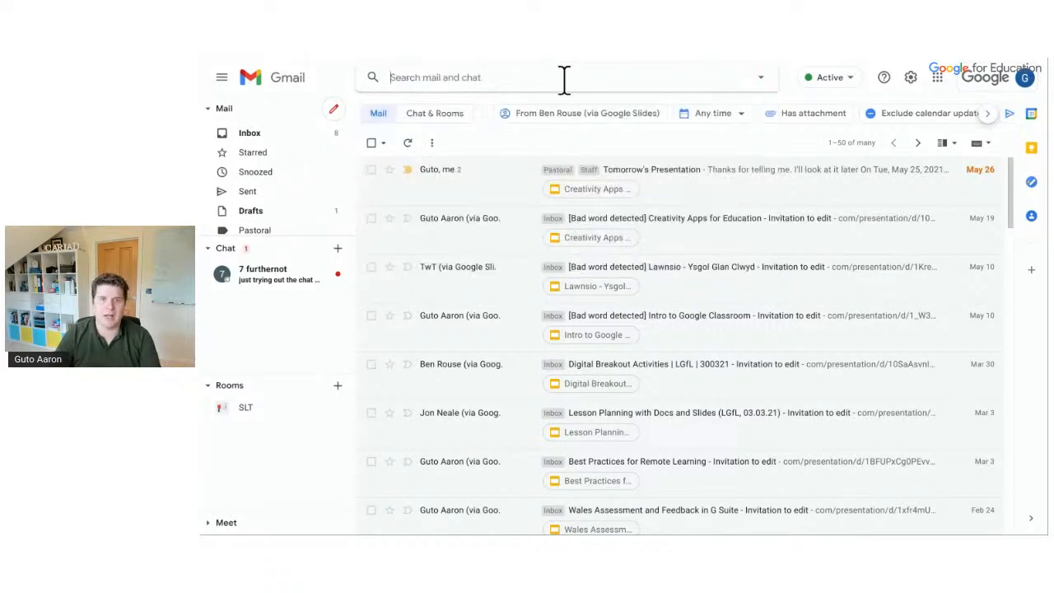
Open the advanced search options from the inbox, leaving Has attachment unticked
{"action": "left_click", "coordinate": [313, 141]}
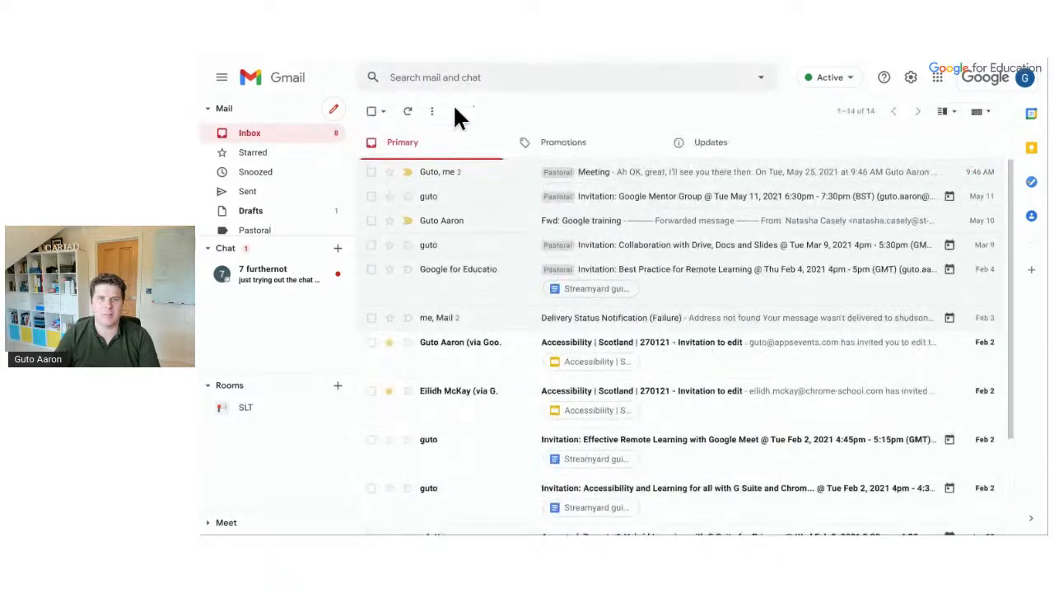
{"action": "left_click", "coordinate": [758, 79]}
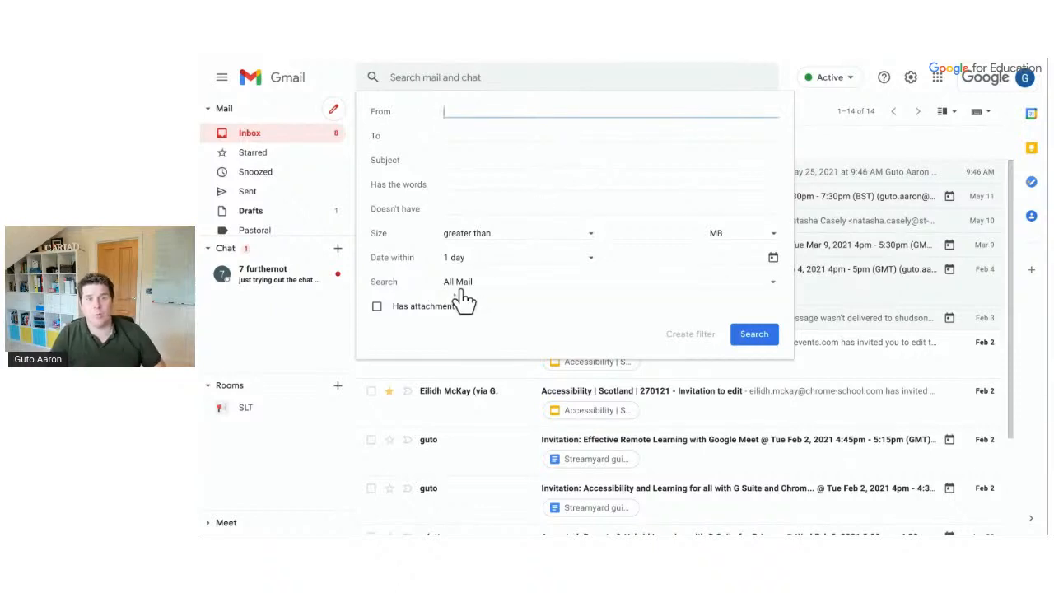
{"action": "left_click", "coordinate": [433, 306]}
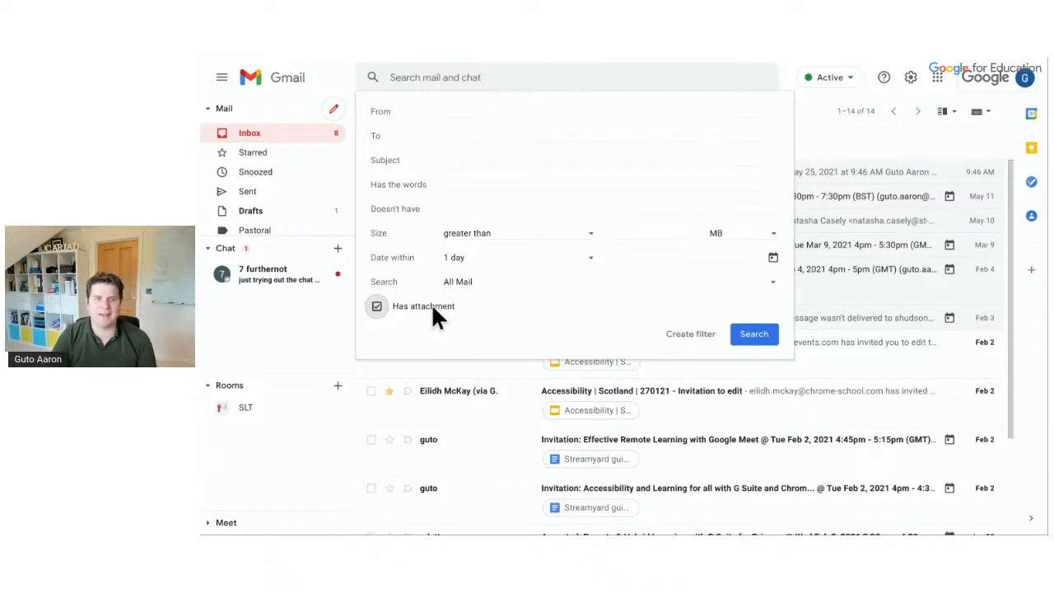
{"action": "left_click", "coordinate": [422, 304]}
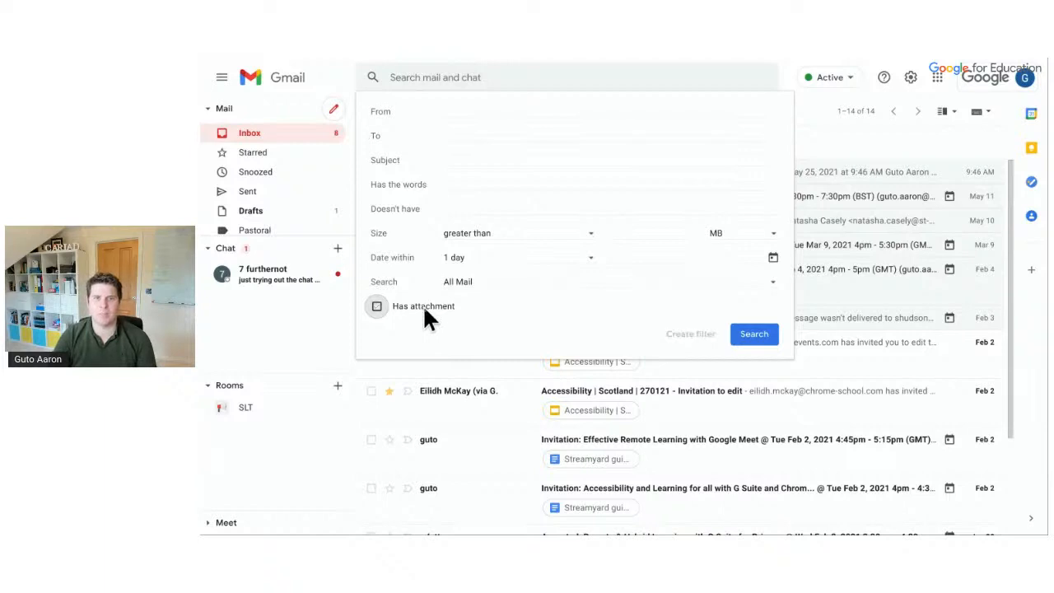
Search for mail within 1 week of 2021/01/14, then clear the search box
{"action": "left_click", "coordinate": [474, 268]}
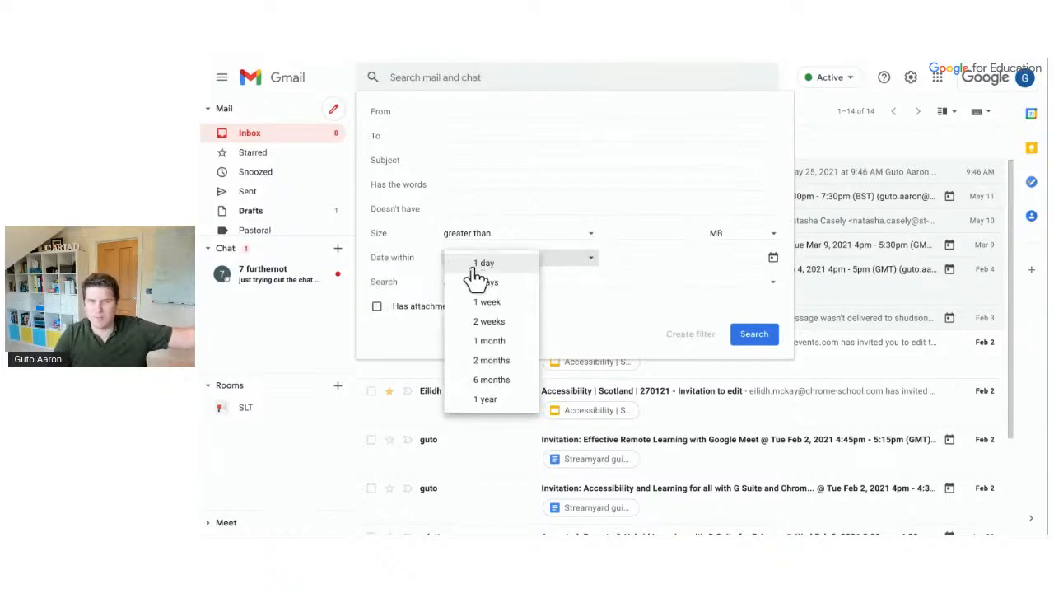
{"action": "left_click", "coordinate": [484, 302]}
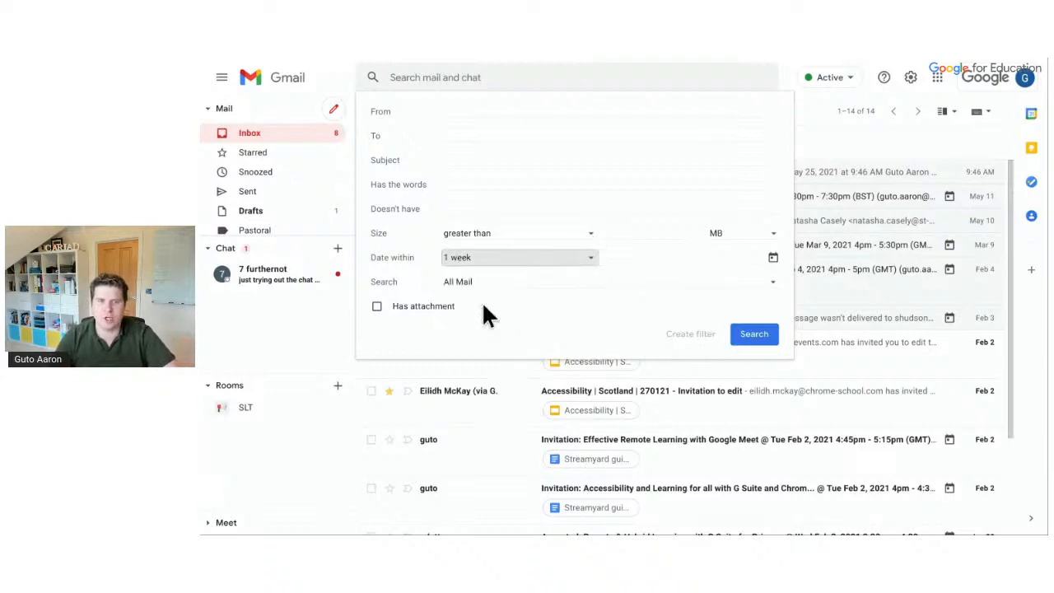
{"action": "left_click", "coordinate": [713, 259]}
{"action": "left_click", "coordinate": [724, 284]}
{"action": "left_click", "coordinate": [724, 283]}
{"action": "left_click", "coordinate": [724, 283]}
{"action": "left_click", "coordinate": [724, 283]}
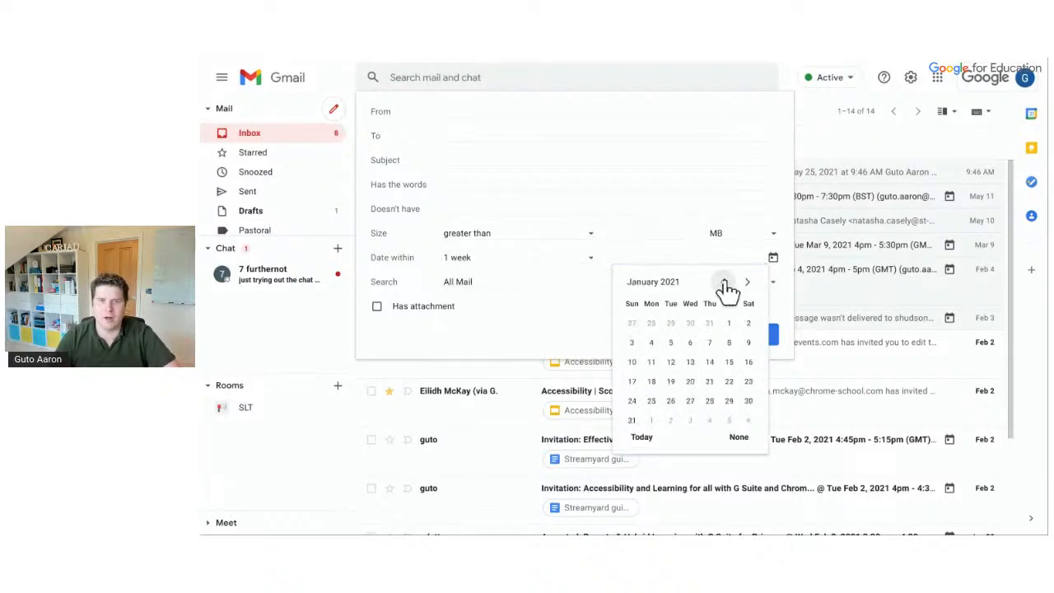
{"action": "left_click", "coordinate": [709, 364]}
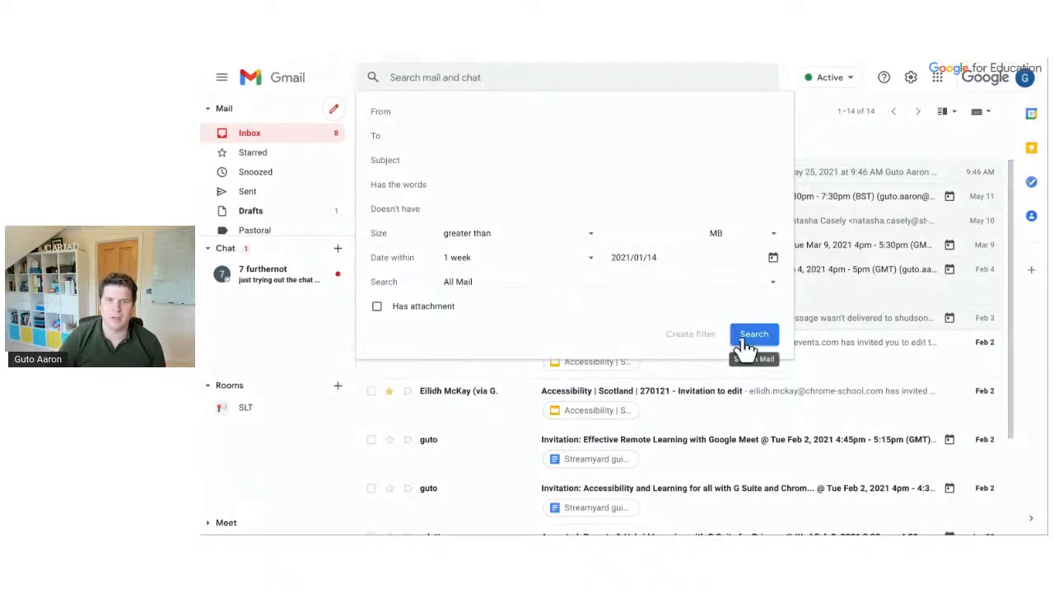
{"action": "left_click", "coordinate": [743, 346]}
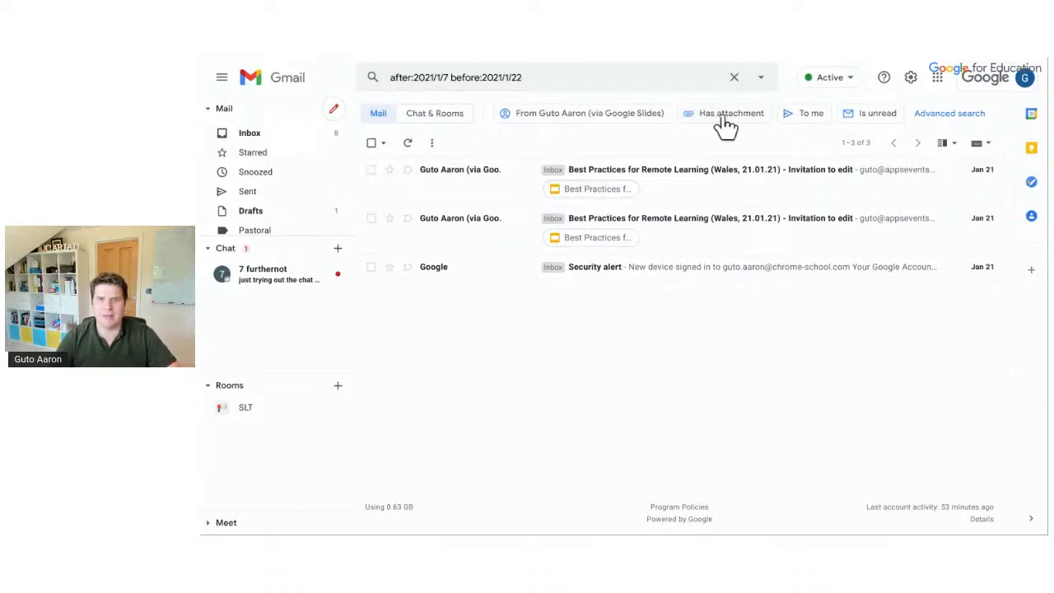
{"action": "left_click", "coordinate": [733, 77]}
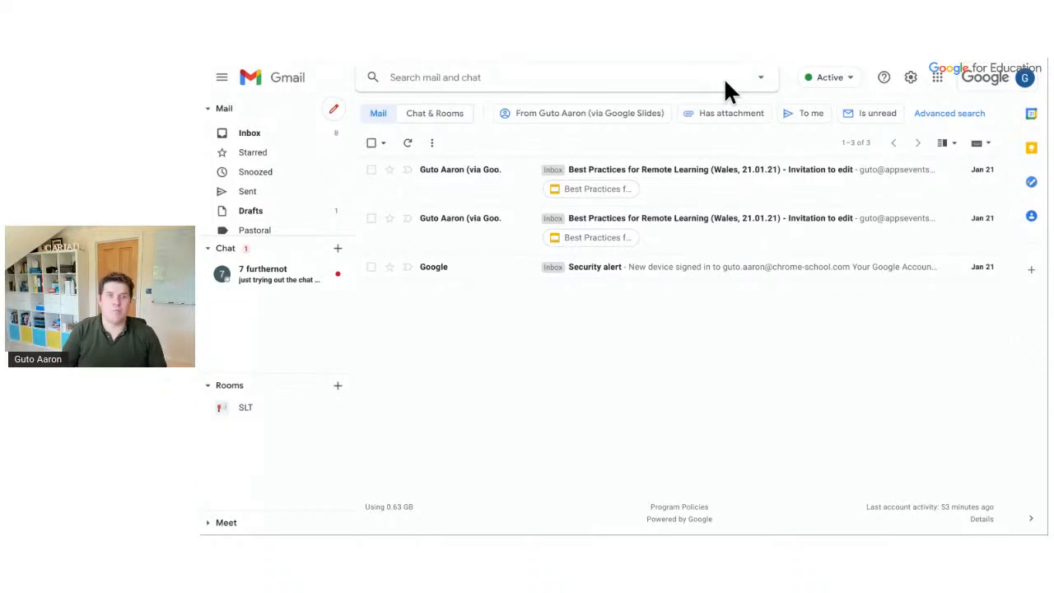
Go back to the Primary inbox listing 14 conversations
{"action": "left_click", "coordinate": [309, 136]}
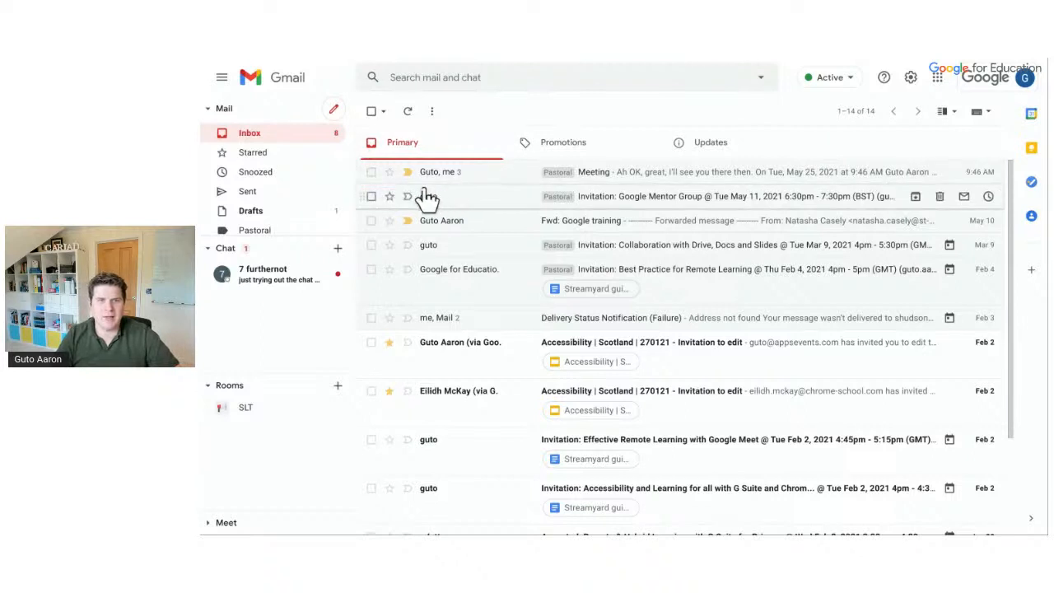
Archive the Google Mentor Group invitation, leaving 13 conversations in Primary
{"action": "left_click", "coordinate": [371, 196]}
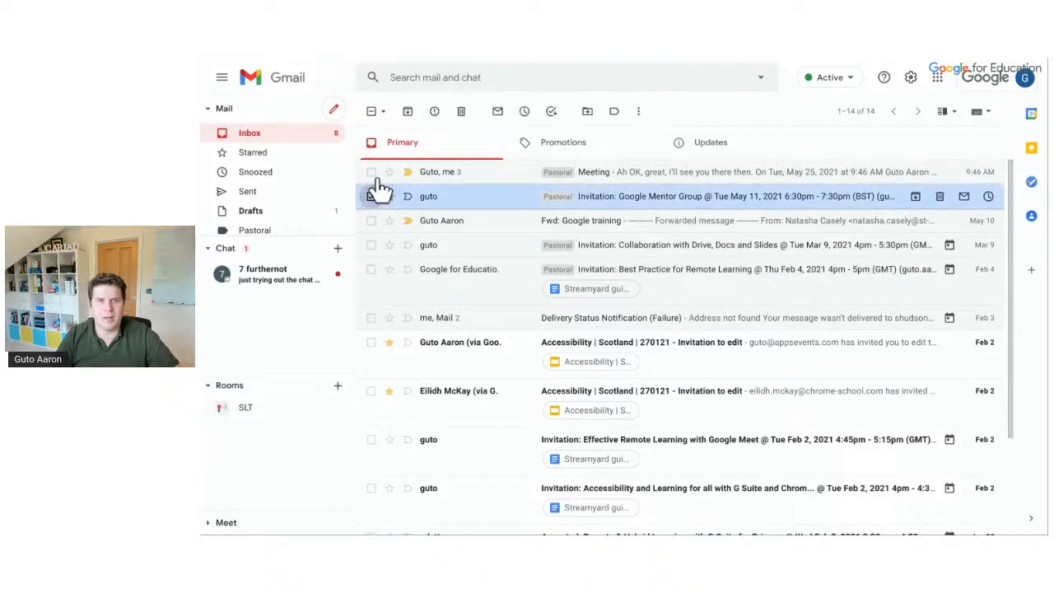
{"action": "left_click", "coordinate": [409, 112]}
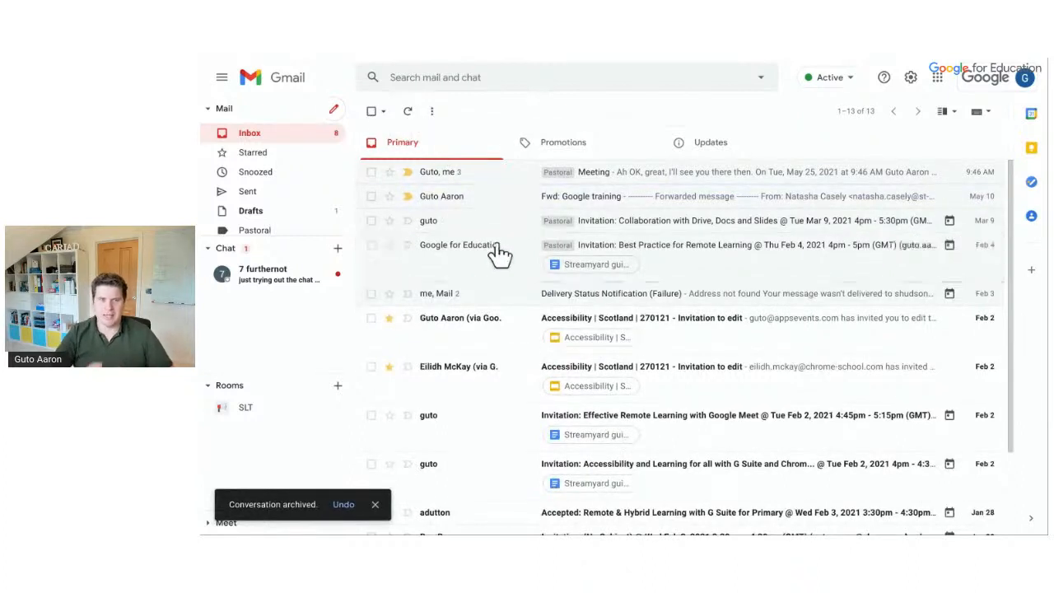
{"action": "mouse_move", "coordinate": [498, 254]}
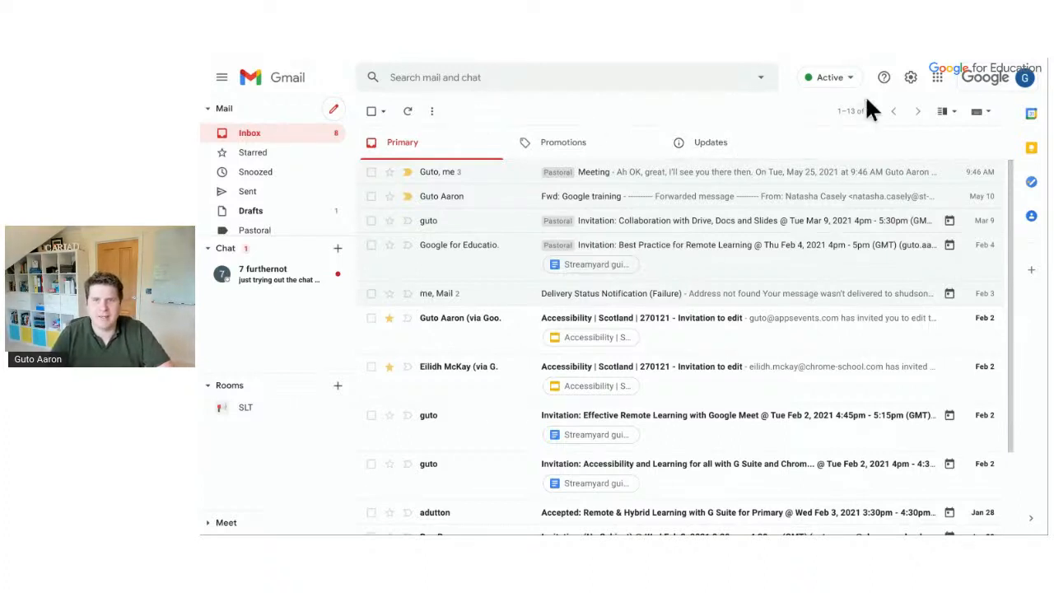
Open See all settings and review the General tab's 30-second undo send and 50 conversations per page
{"action": "left_click", "coordinate": [911, 79]}
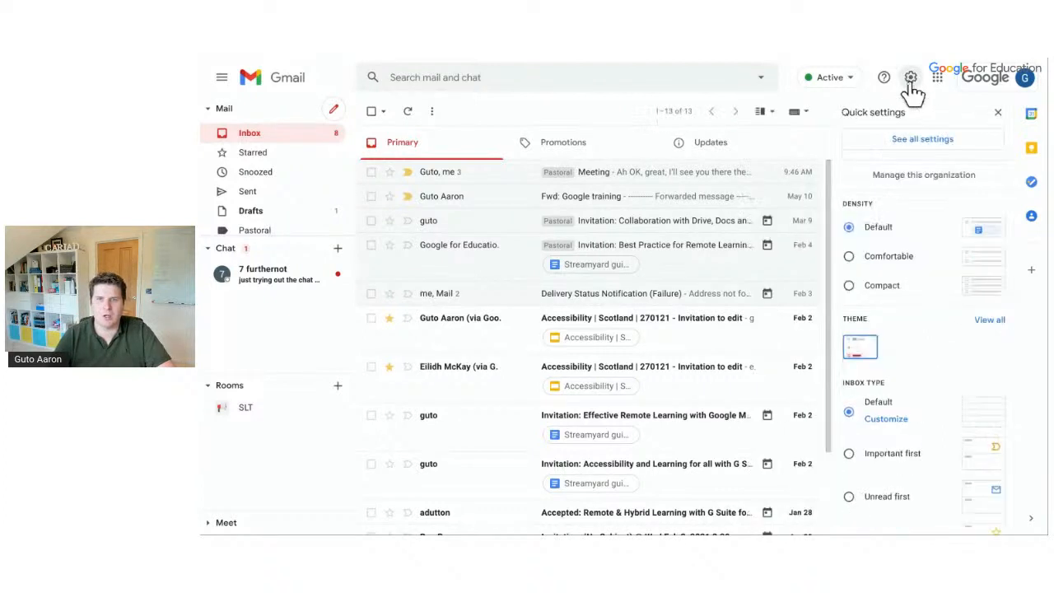
{"action": "left_click", "coordinate": [922, 145]}
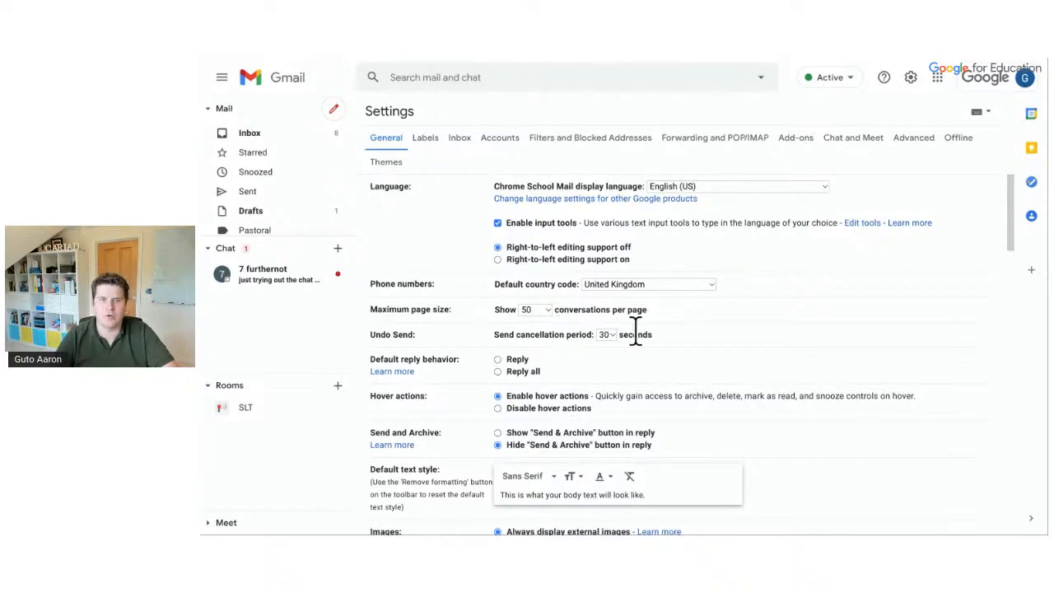
{"action": "scroll", "coordinate": [636, 329], "scroll_direction": "down", "scroll_amount": 2}
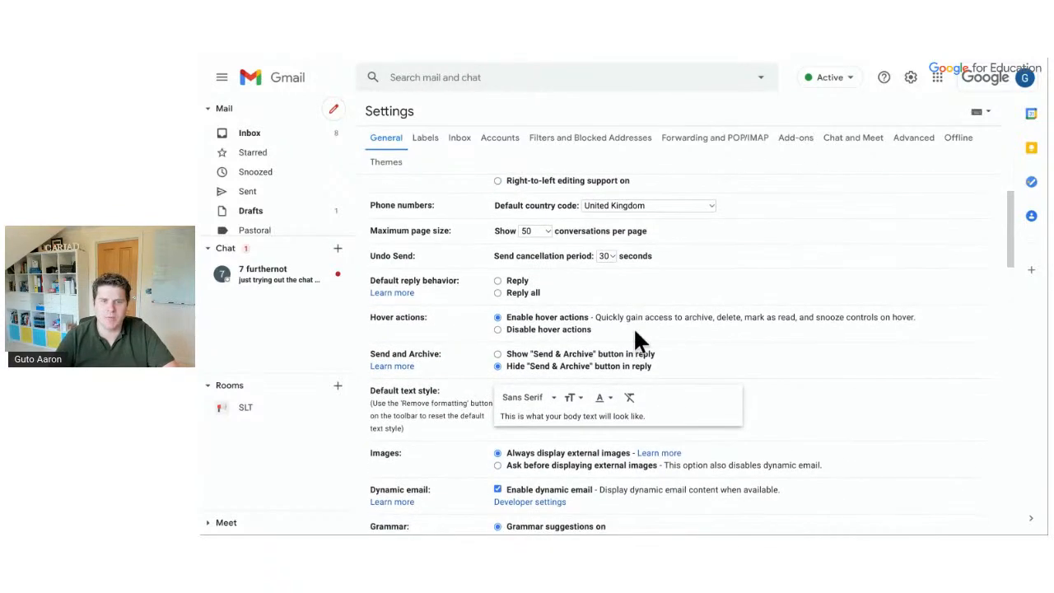
{"action": "scroll", "coordinate": [635, 334], "scroll_direction": "down", "scroll_amount": 1}
{"action": "scroll", "coordinate": [635, 334], "scroll_direction": "down", "scroll_amount": 2}
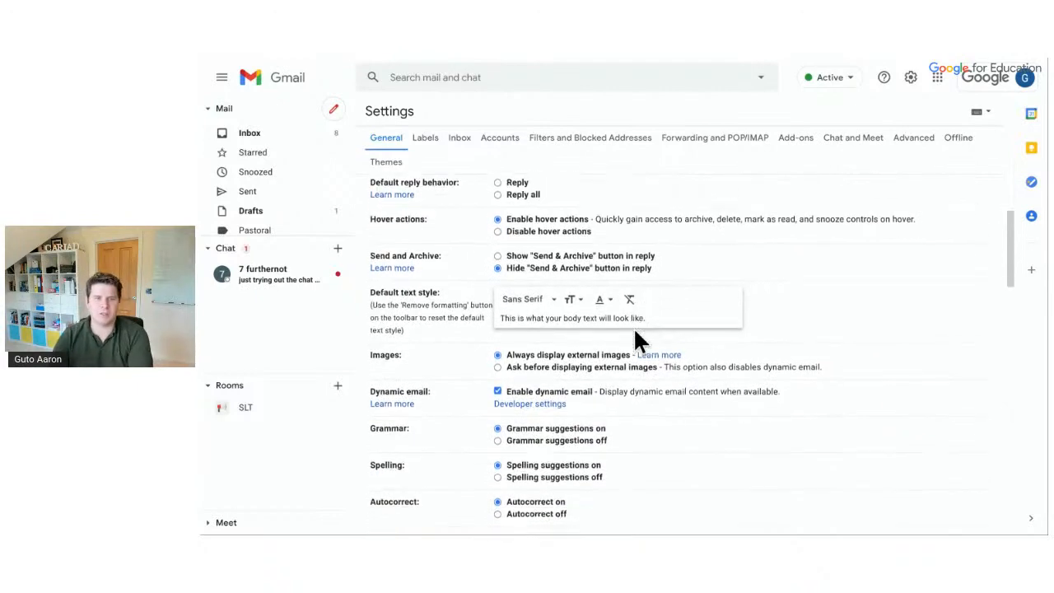
{"action": "scroll", "coordinate": [633, 327], "scroll_direction": "down", "scroll_amount": 3}
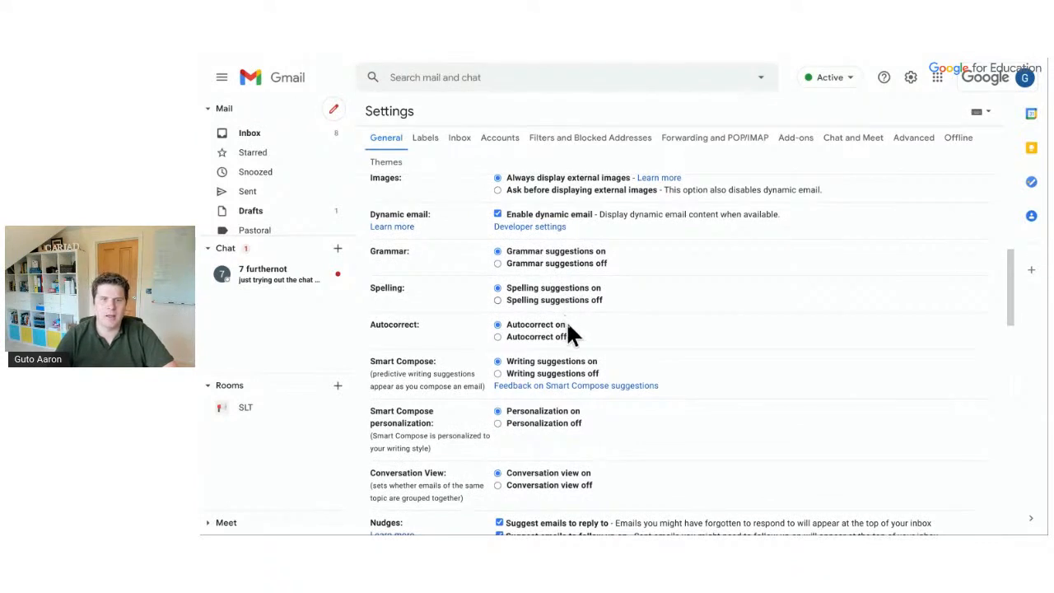
{"action": "scroll", "coordinate": [567, 325], "scroll_direction": "down", "scroll_amount": 1}
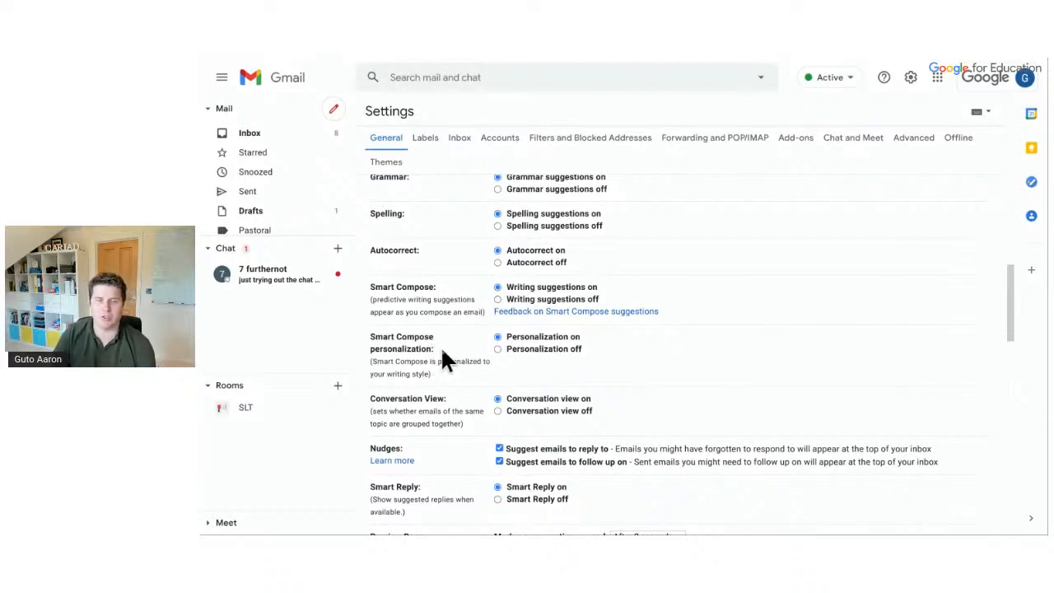
Start a new email to the suggested contact with the subject 'Meeting'
{"action": "left_click", "coordinate": [331, 111]}
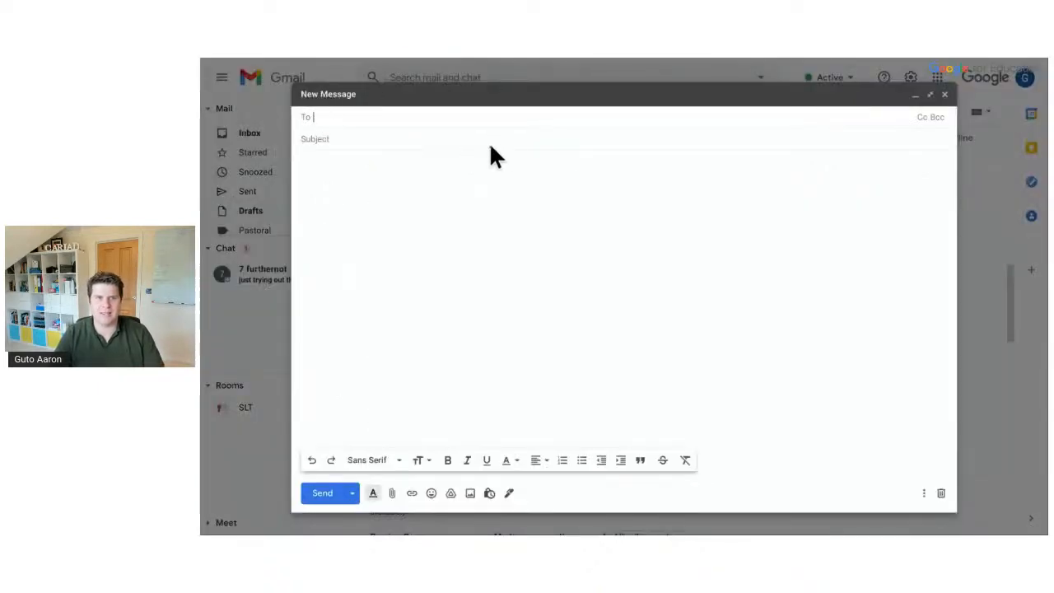
{"action": "type", "text": "gut"}
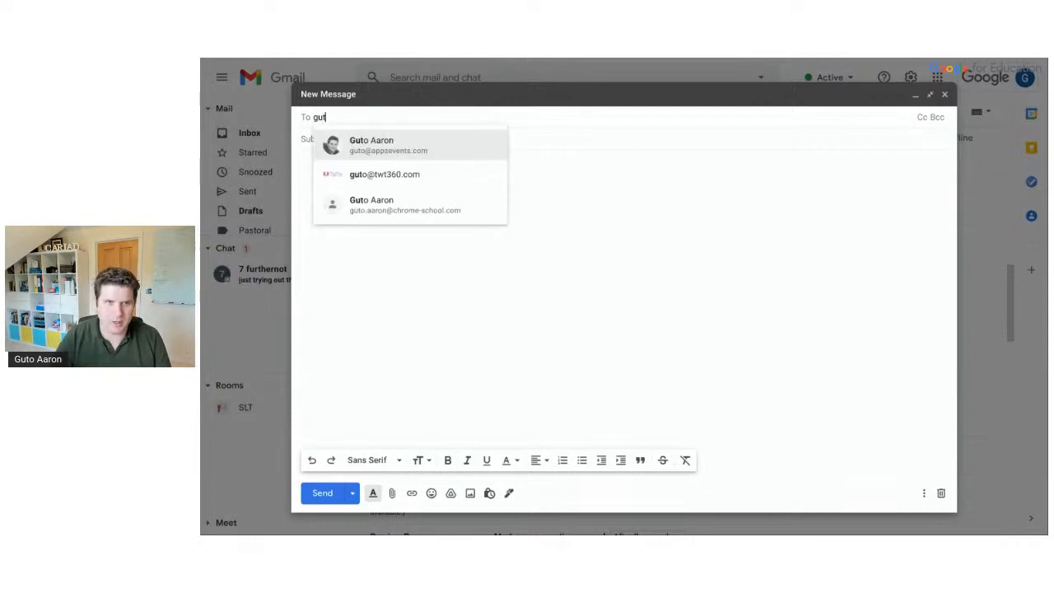
{"action": "left_click", "coordinate": [465, 147]}
{"action": "left_click", "coordinate": [452, 138]}
{"action": "type", "text": "Meeting"}
{"action": "key", "text": "Tab"}
Write a greeting and 'Can we meet later in the week', then discard the draft
{"action": "type", "text": "Jst"}
{"action": "key", "text": "BackSpace"}
{"action": "key", "text": "BackSpace"}
{"action": "key", "text": "BackSpace"}
{"action": "type", "text": "H"}
{"action": "key", "text": "Return"}
{"action": "type", "text": "Can we meet later in the week"}
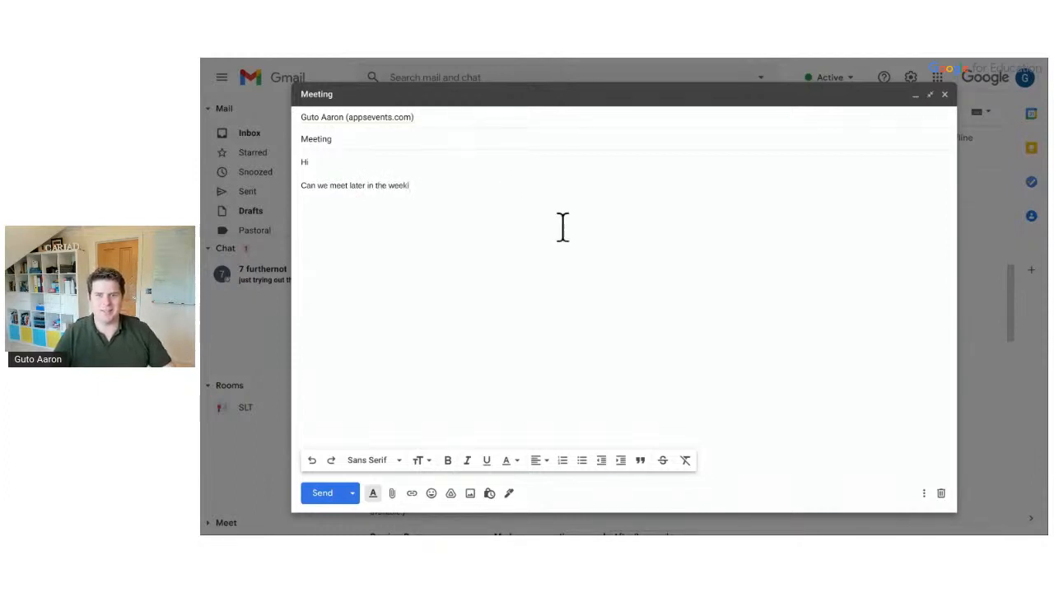
{"action": "left_click", "coordinate": [938, 493]}
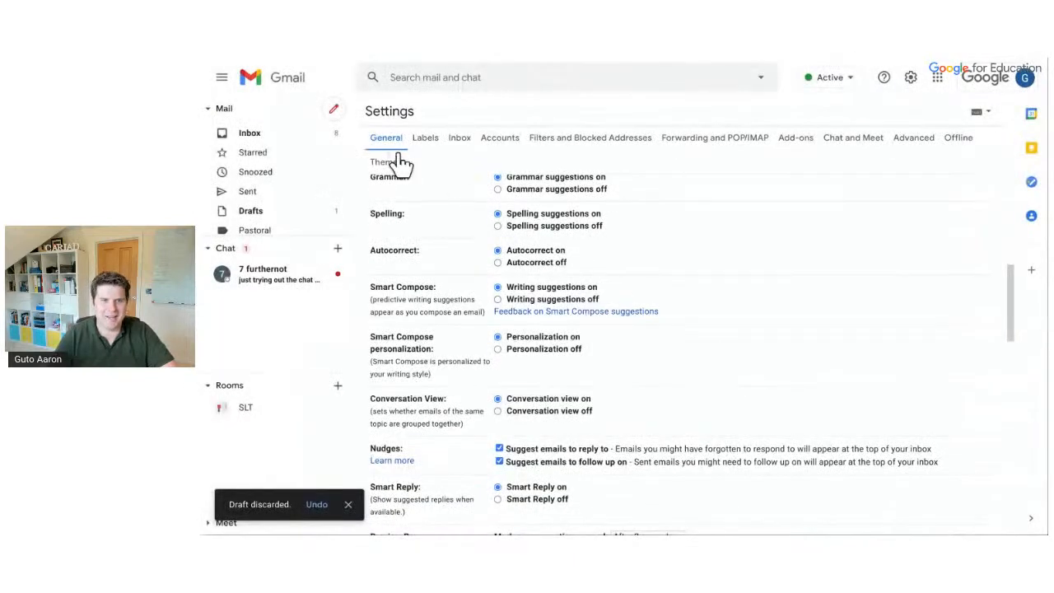
{"action": "left_click", "coordinate": [307, 144]}
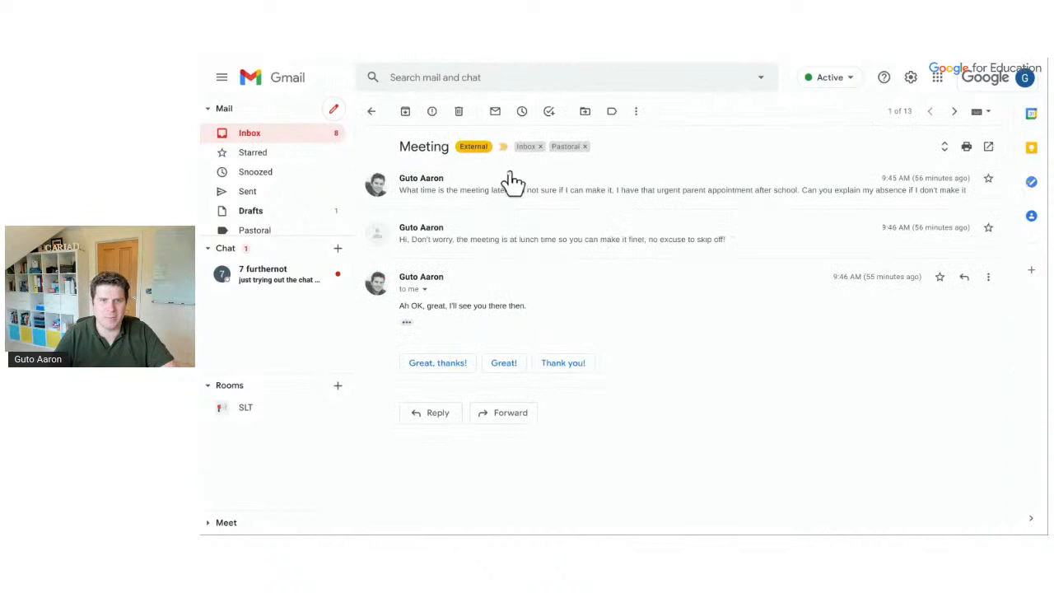
Reply to the first Meeting message with 'Don't worry, the meeting isn't until later', correcting 'untile'
{"action": "left_click", "coordinate": [507, 182]}
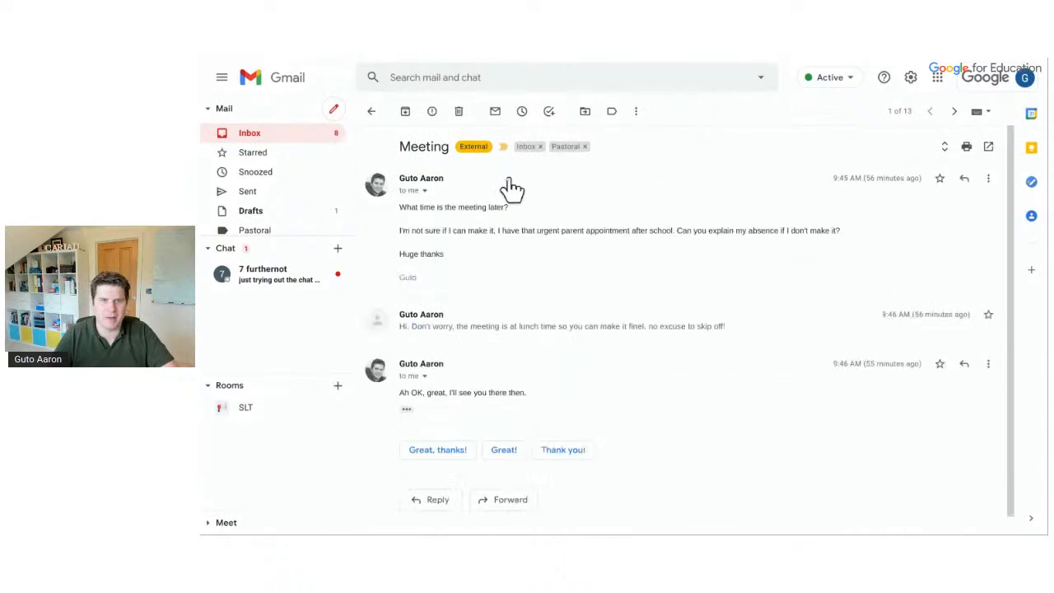
{"action": "left_click", "coordinate": [964, 179]}
{"action": "type", "text": "Don;t"}
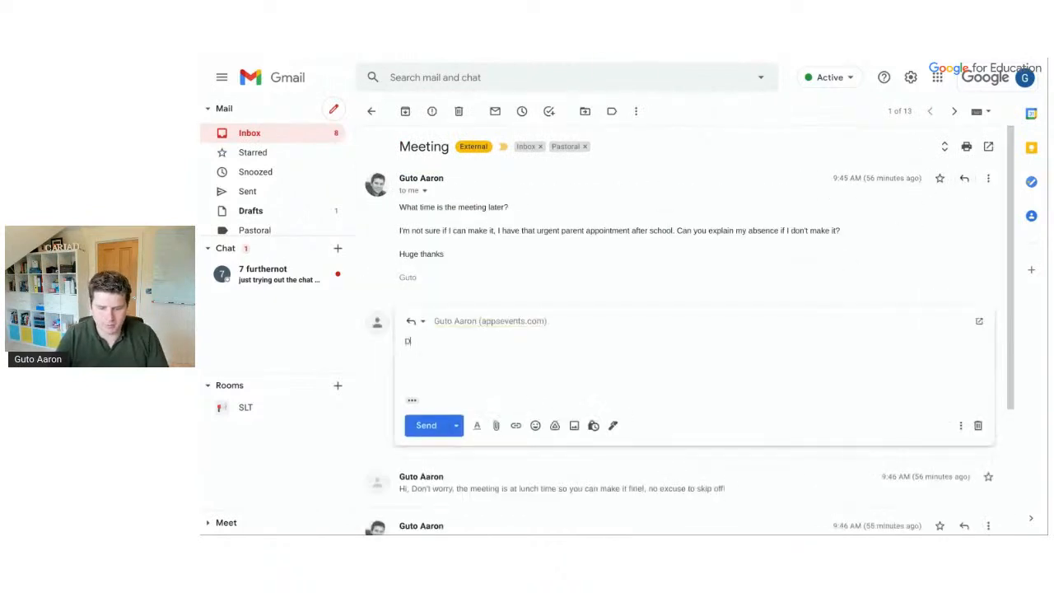
{"action": "key", "text": "BackSpace"}
{"action": "key", "text": "BackSpace"}
{"action": "type", "text": "'t worry, "}
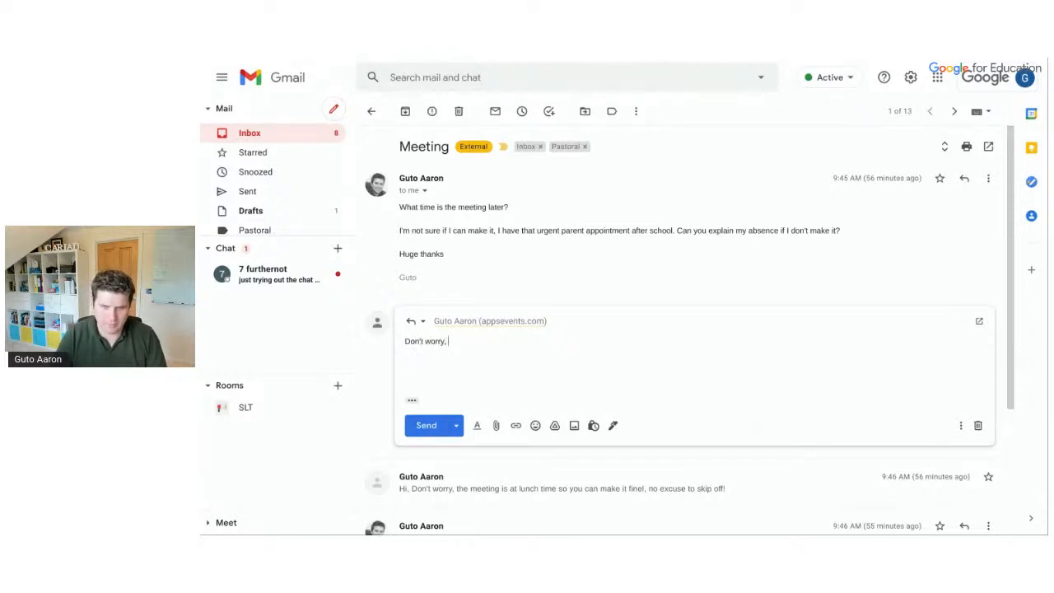
{"action": "type", "text": "the meeting isn"}
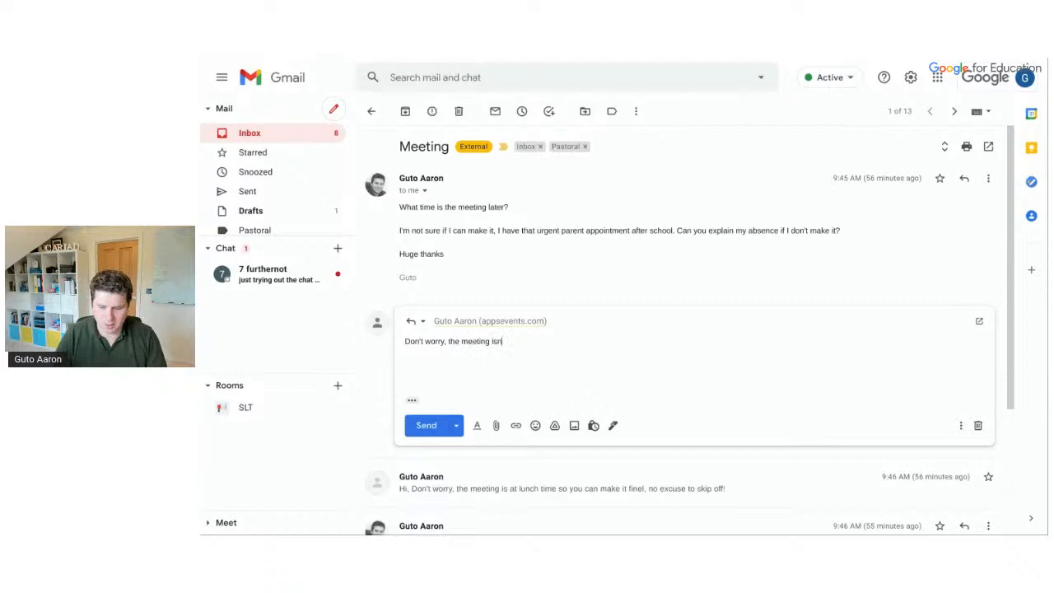
{"action": "type", "text": "'t "}
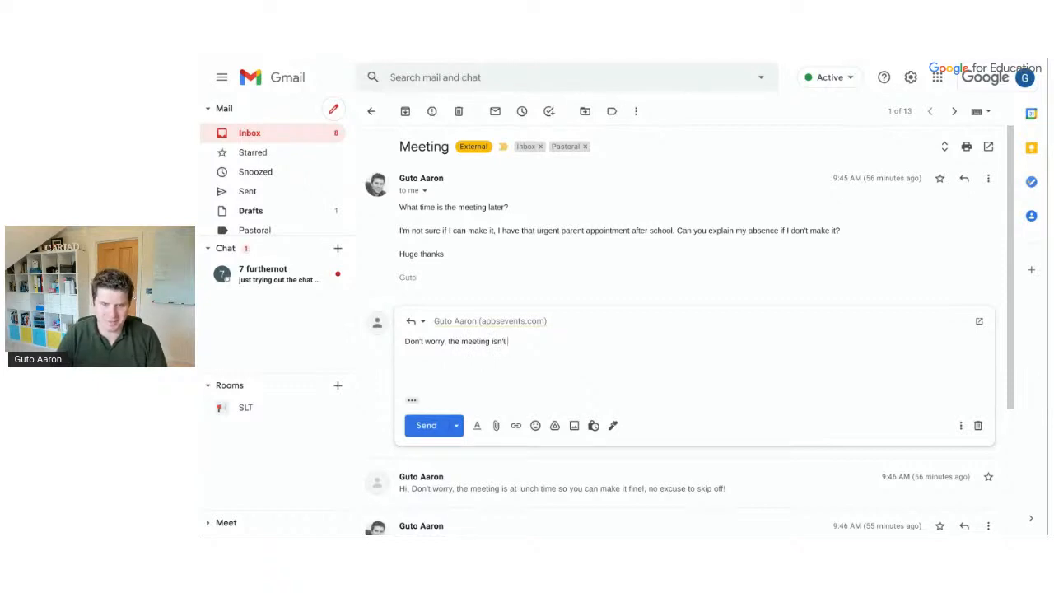
{"action": "type", "text": "untile later"}
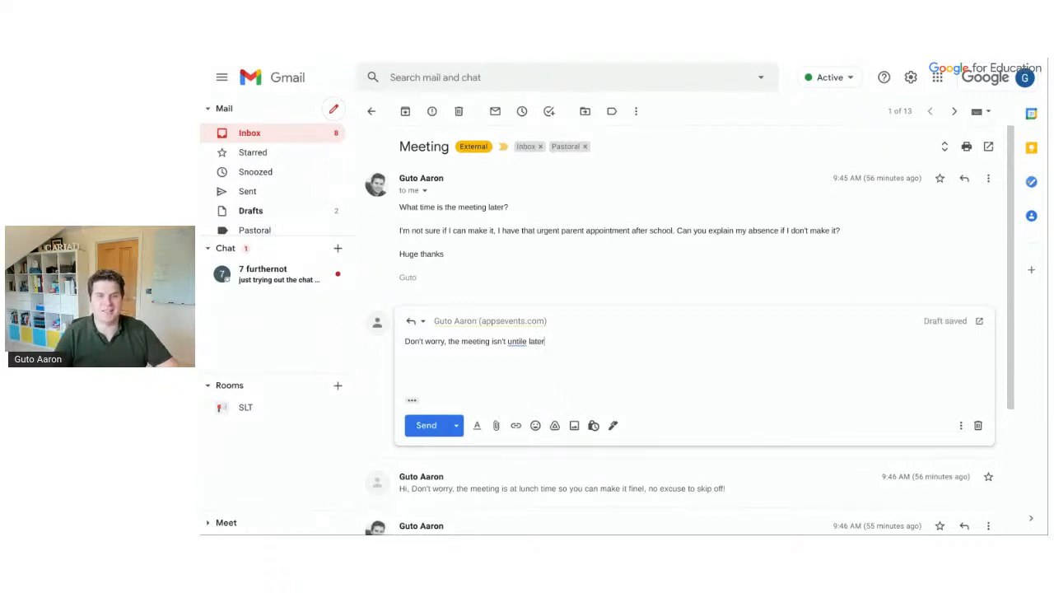
{"action": "left_click", "coordinate": [524, 341]}
{"action": "left_click", "coordinate": [531, 362]}
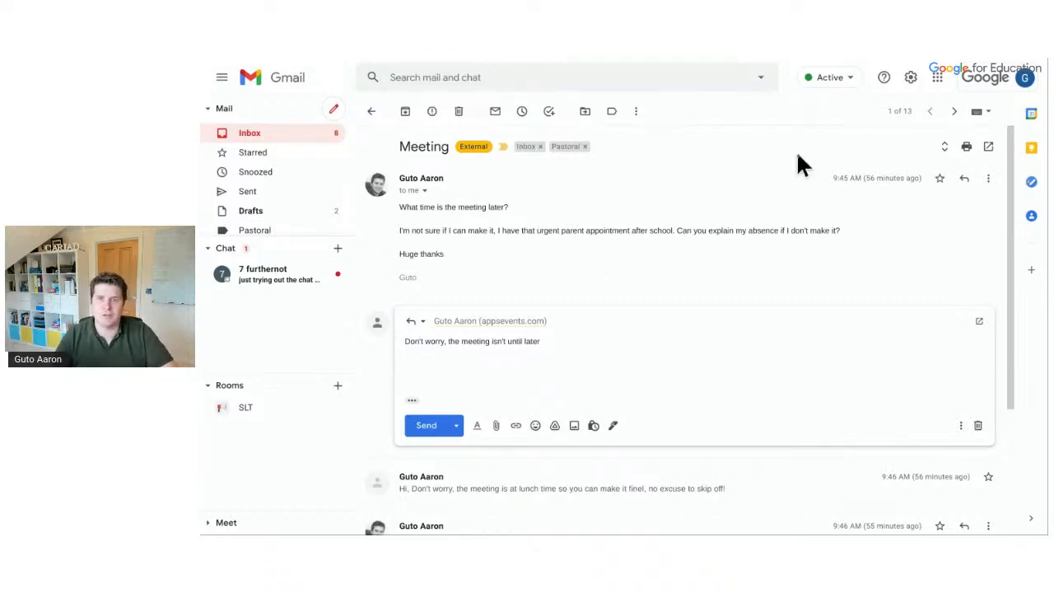
Reopen the full General settings and scroll to Smart Reply, smart features and notifications
{"action": "left_click", "coordinate": [909, 78]}
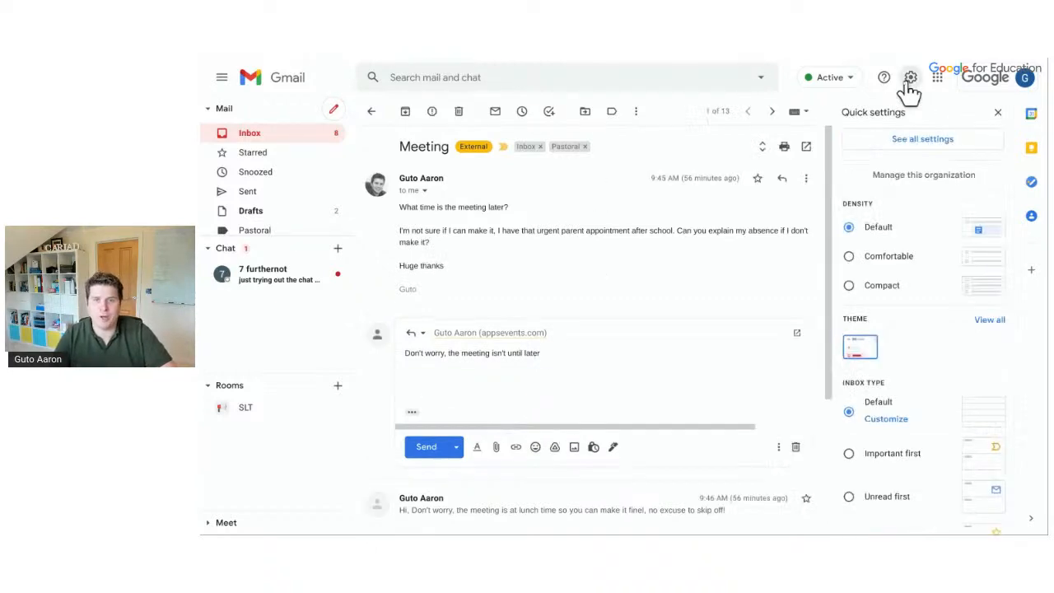
{"action": "left_click", "coordinate": [917, 139]}
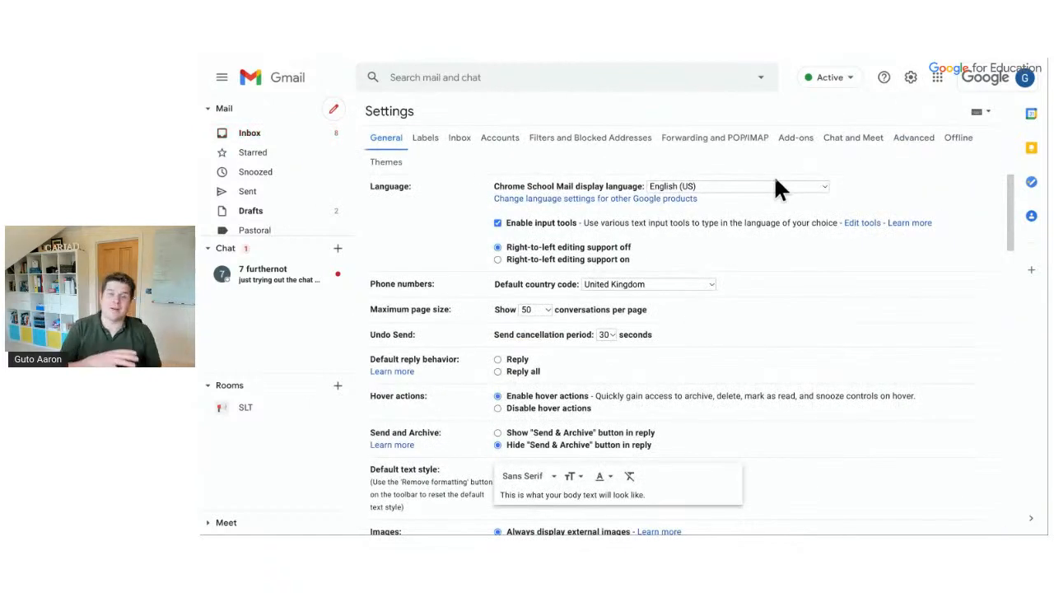
{"action": "scroll", "coordinate": [591, 311], "scroll_direction": "down", "scroll_amount": 4}
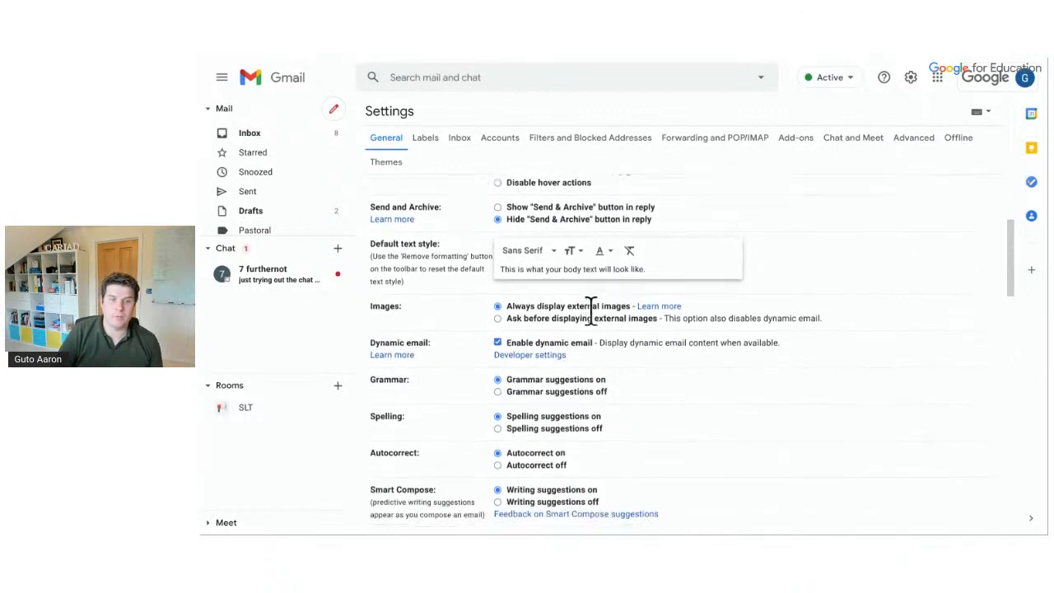
{"action": "scroll", "coordinate": [591, 311], "scroll_direction": "down", "scroll_amount": 1}
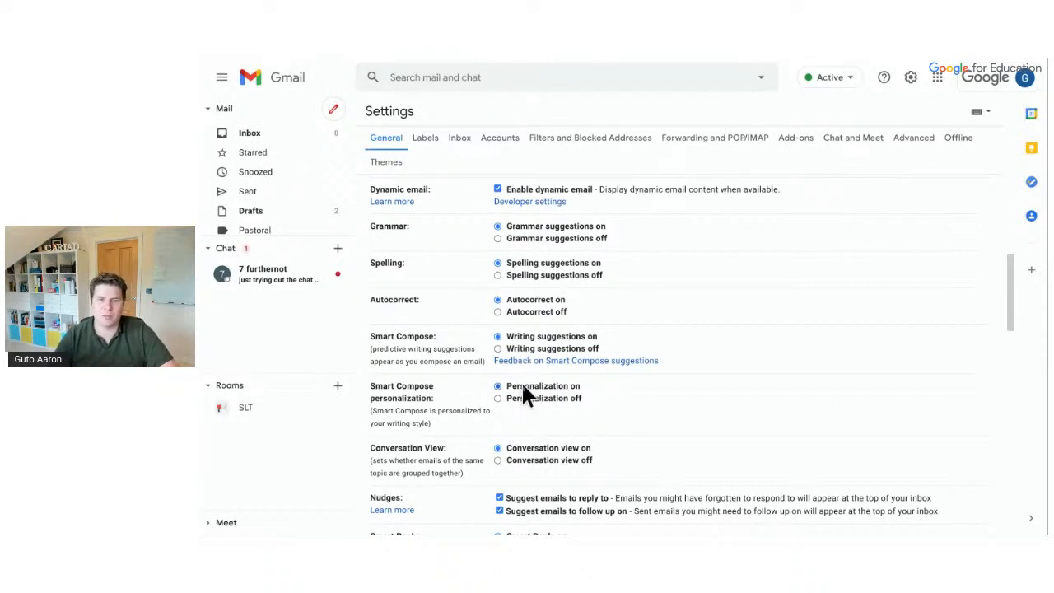
{"action": "scroll", "coordinate": [524, 395], "scroll_direction": "down", "scroll_amount": 3}
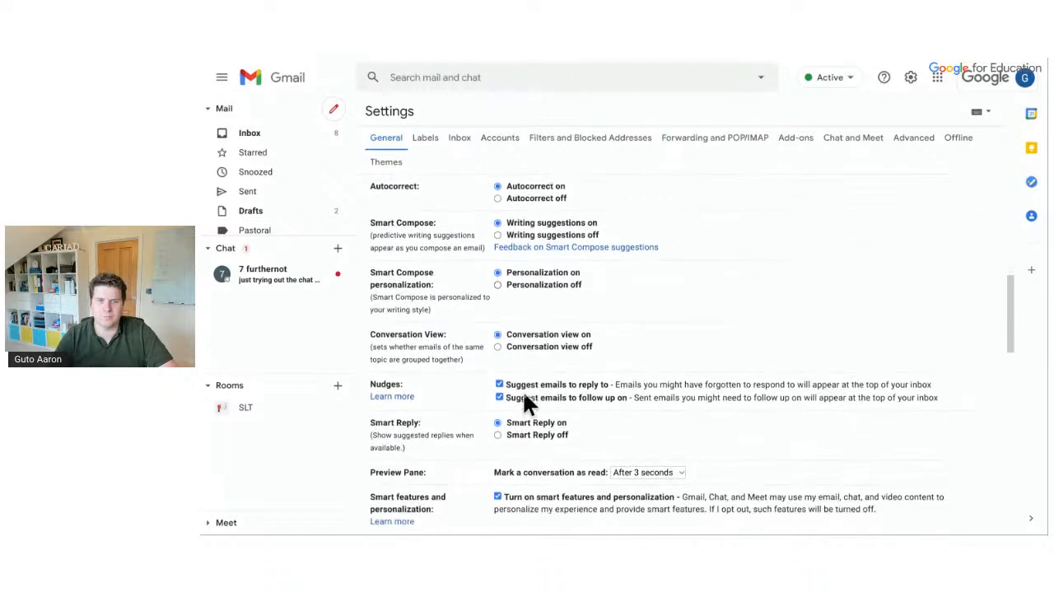
{"action": "scroll", "coordinate": [525, 395], "scroll_direction": "down", "scroll_amount": 1}
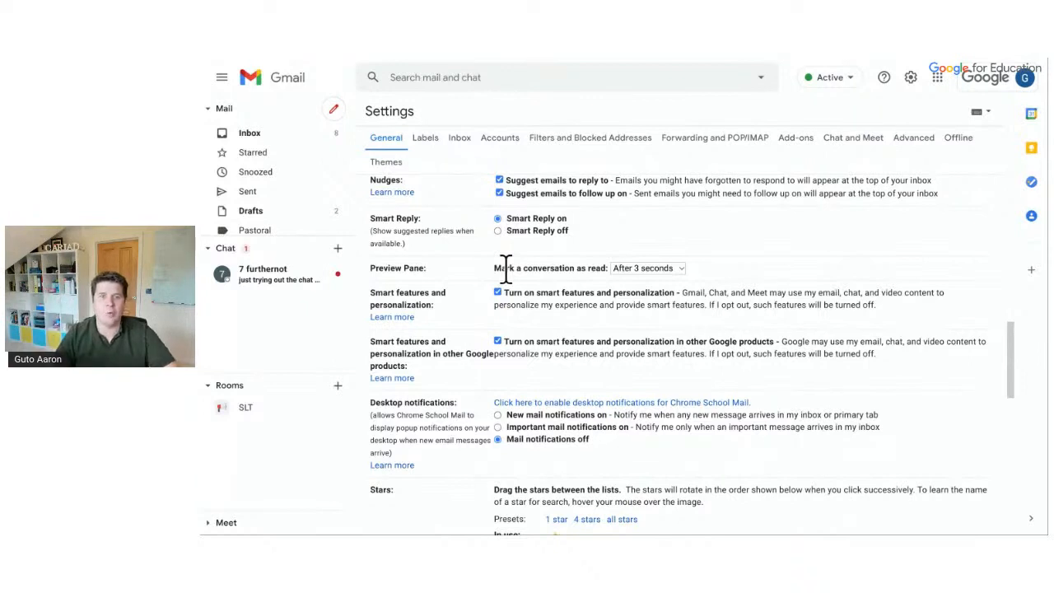
Keep conversations marked as read after 3 seconds, then scroll down to the Signature section
{"action": "left_click", "coordinate": [634, 270]}
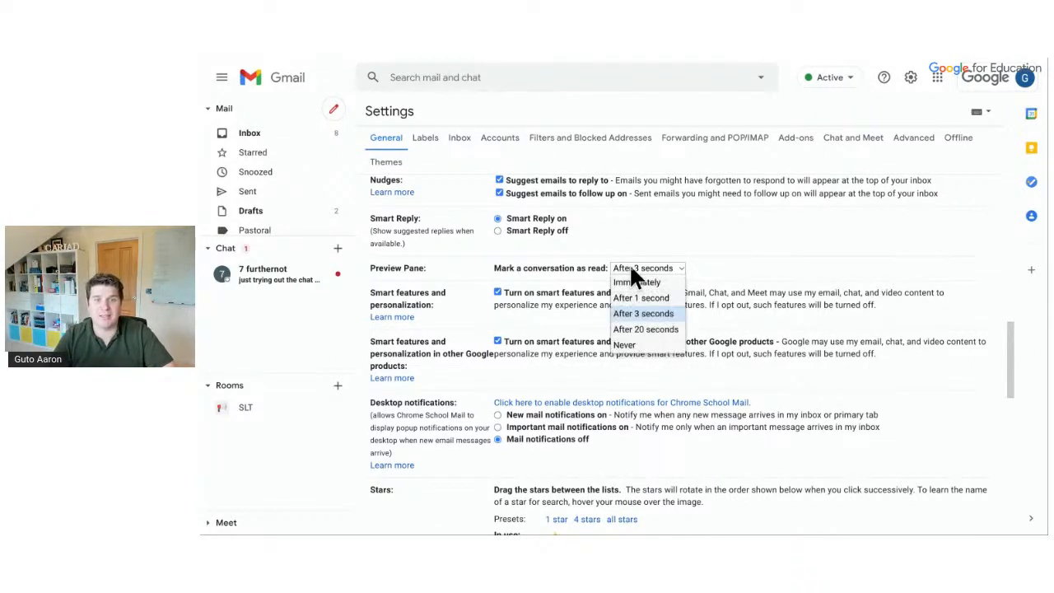
{"action": "left_click", "coordinate": [634, 312]}
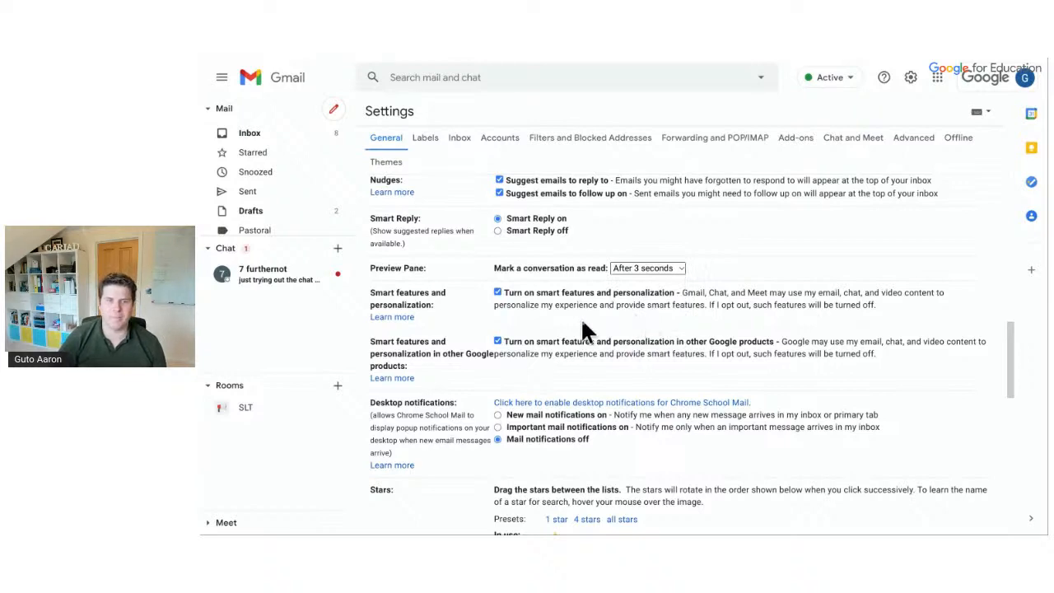
{"action": "scroll", "coordinate": [584, 330], "scroll_direction": "down", "scroll_amount": 3}
{"action": "scroll", "coordinate": [582, 324], "scroll_direction": "down", "scroll_amount": 1}
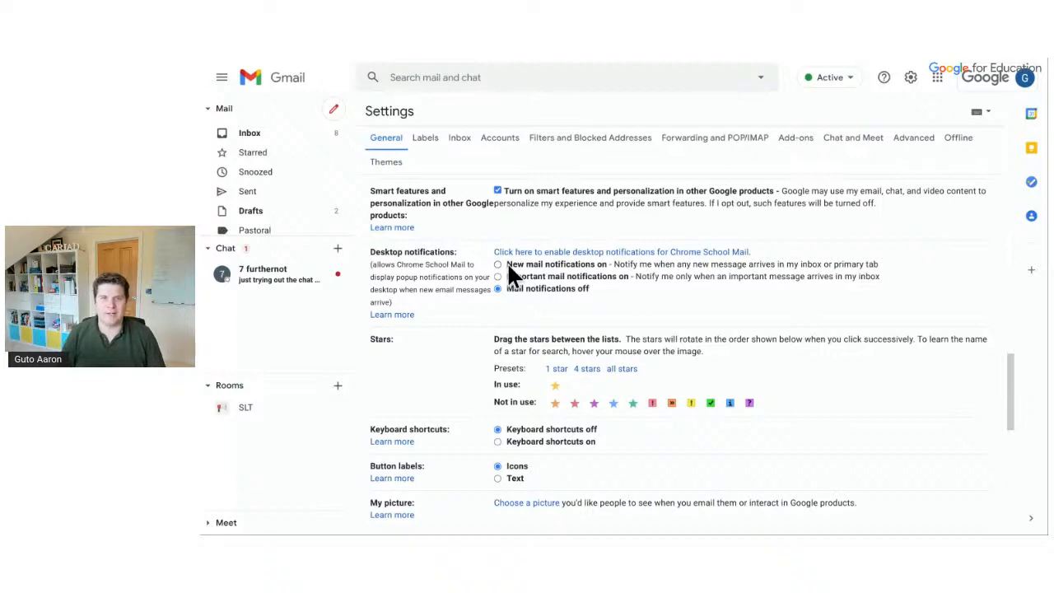
{"action": "scroll", "coordinate": [507, 264], "scroll_direction": "down", "scroll_amount": 3}
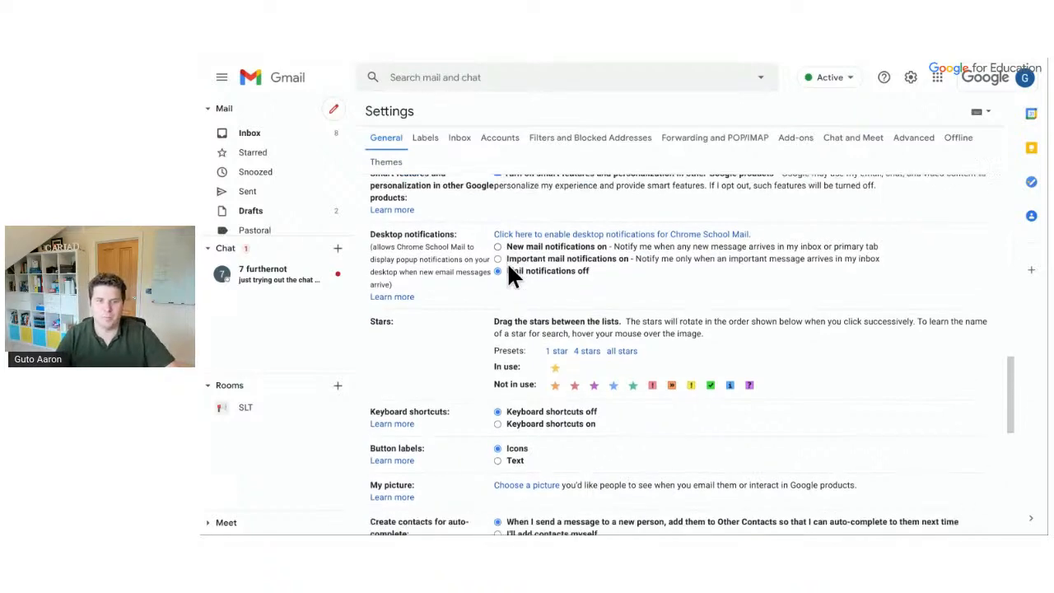
{"action": "scroll", "coordinate": [507, 263], "scroll_direction": "down", "scroll_amount": 1}
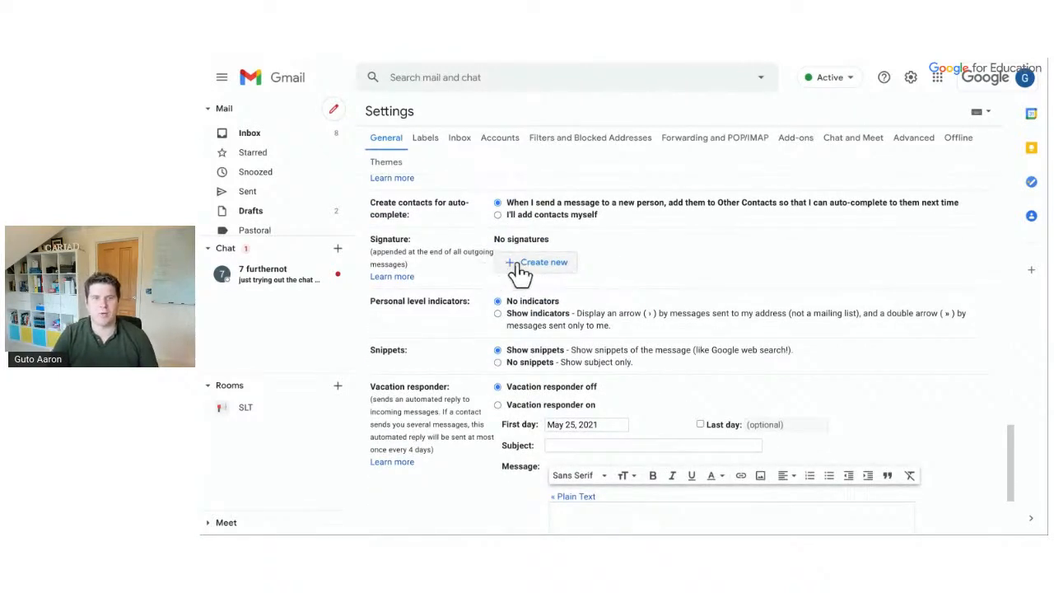
Create an 'External' signature containing the sender's full name
{"action": "left_click", "coordinate": [521, 266]}
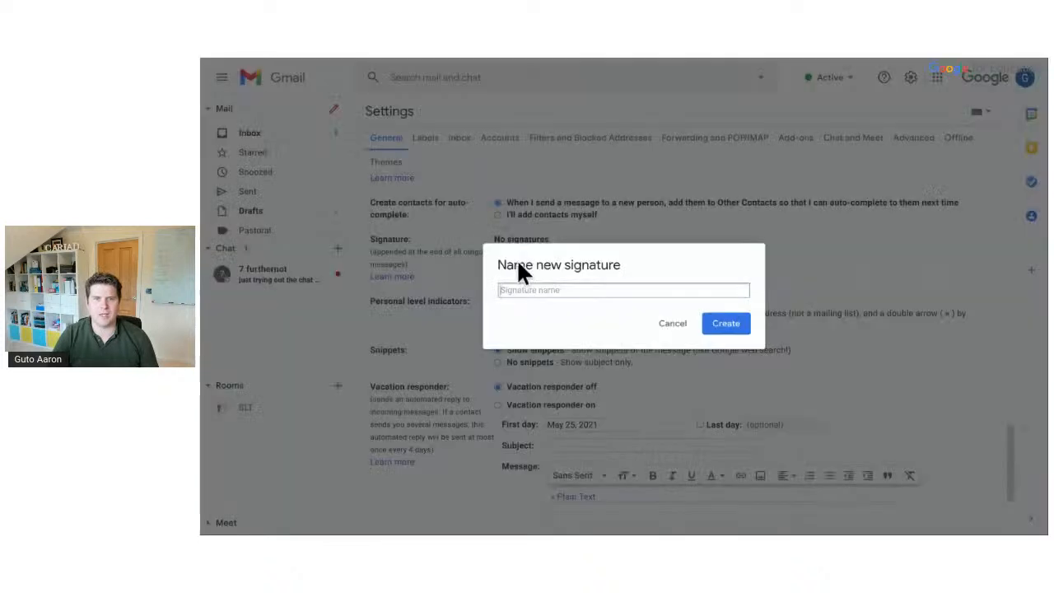
{"action": "type", "text": "External"}
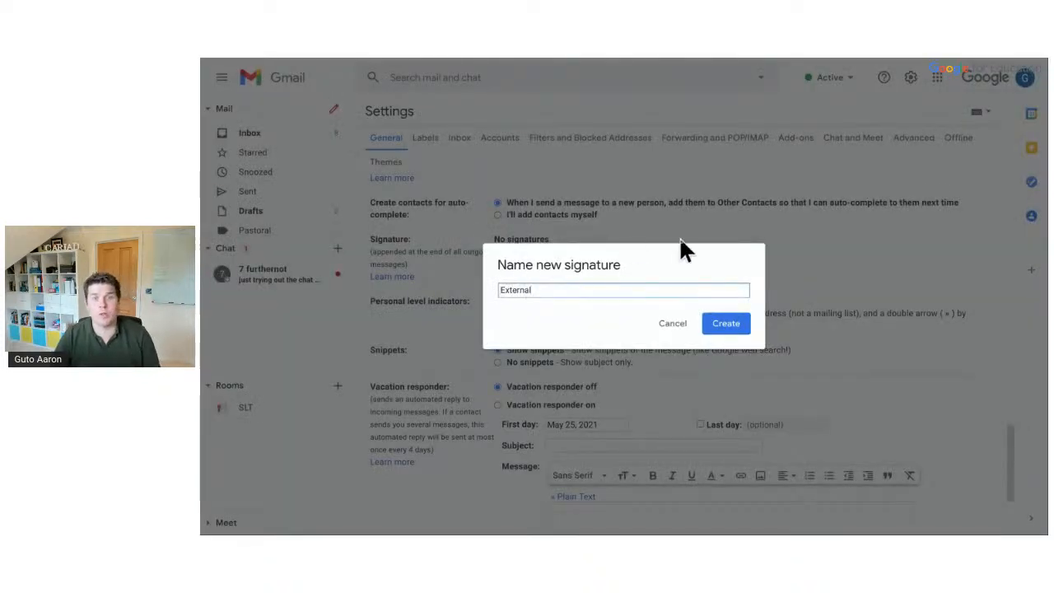
{"action": "left_click", "coordinate": [732, 326]}
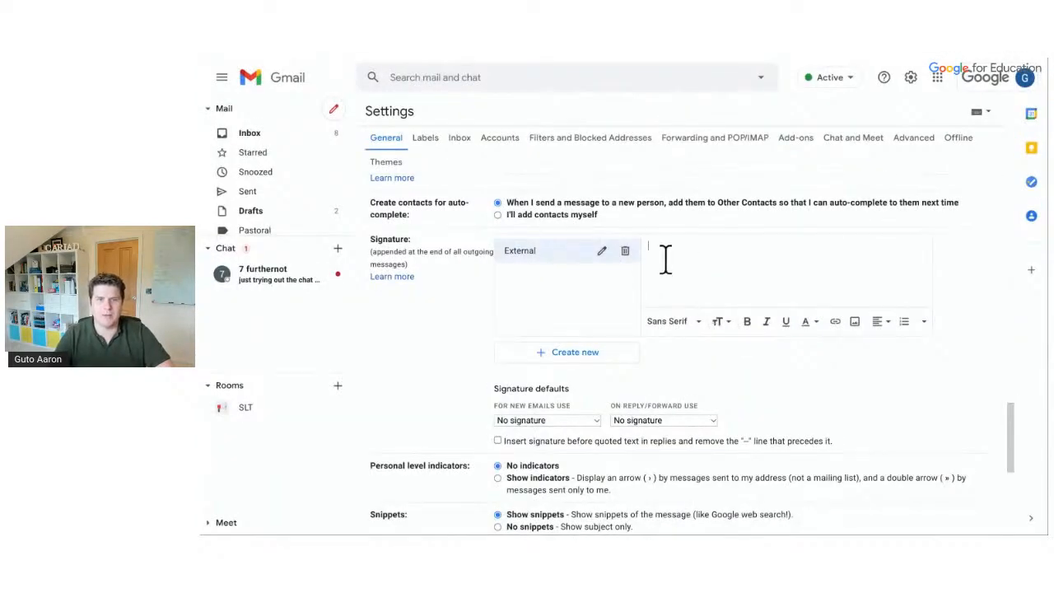
{"action": "type", "text": "Guto Aa"}
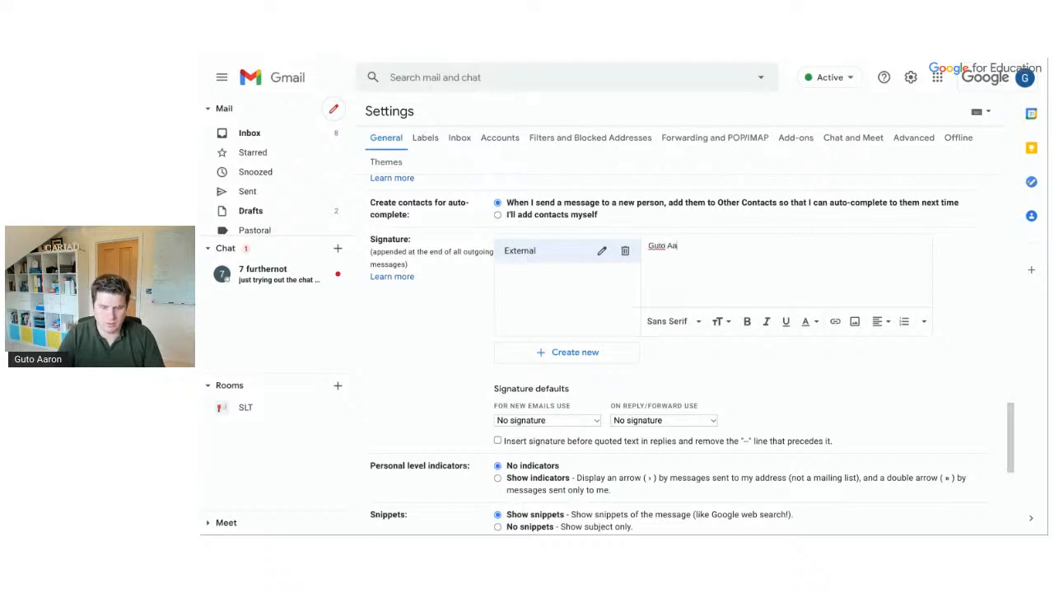
{"action": "type", "text": "ron"}
{"action": "key", "text": "Return"}
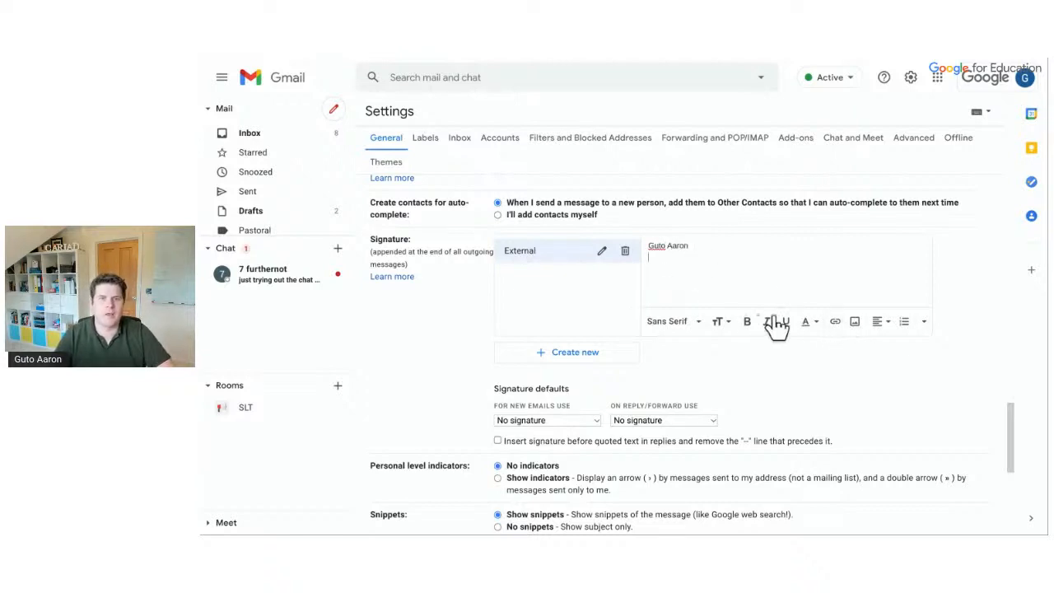
Create an 'Internal' signature containing the sender's first name
{"action": "left_click", "coordinate": [605, 362]}
{"action": "type", "text": "Internal"}
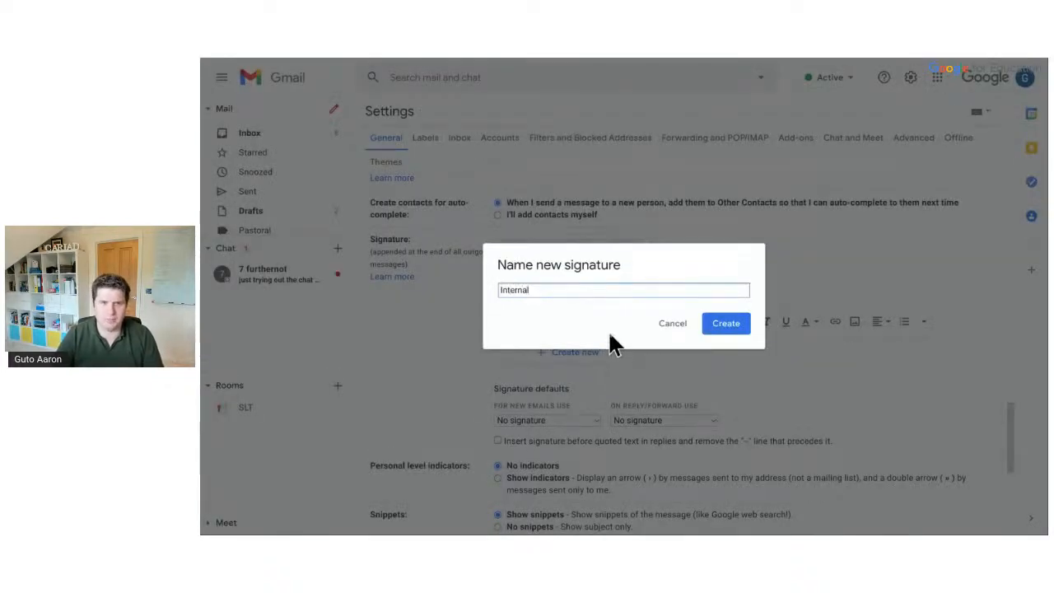
{"action": "left_click", "coordinate": [718, 328]}
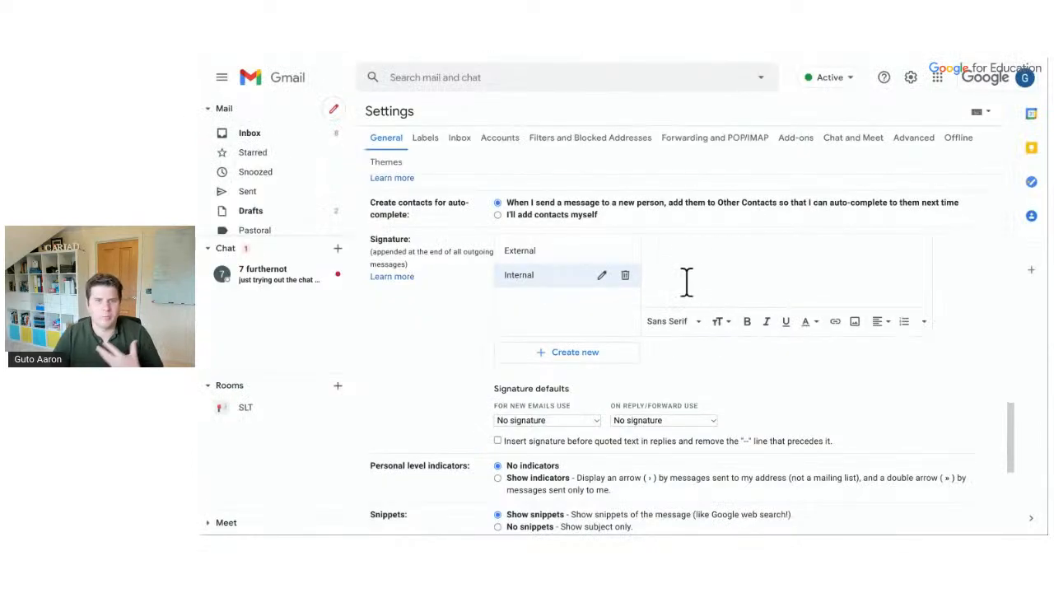
{"action": "type", "text": "Guto"}
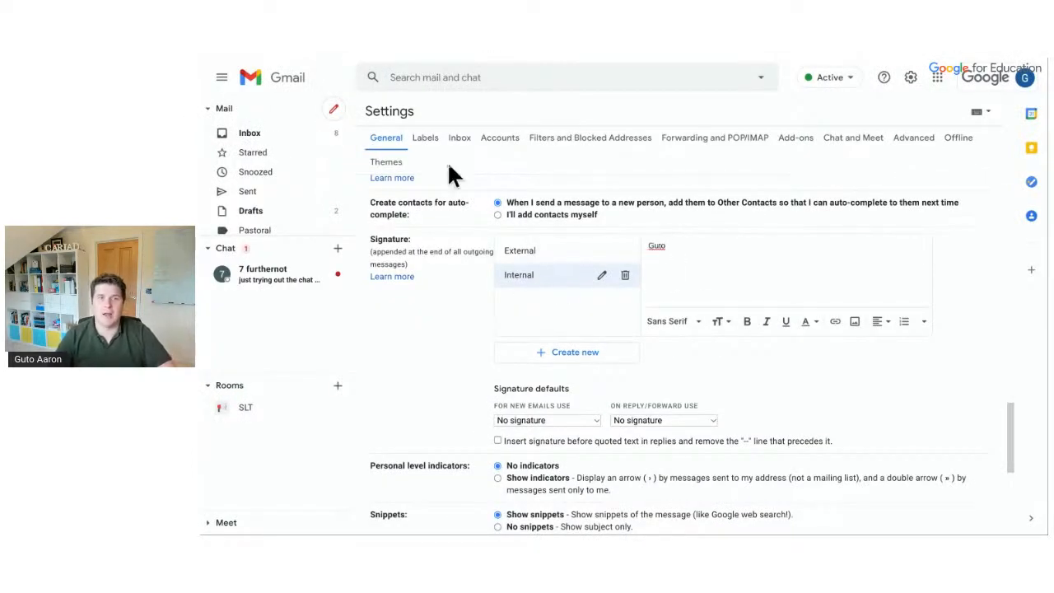
Save the signature changes at the bottom of the settings page
{"action": "left_click", "coordinate": [335, 115]}
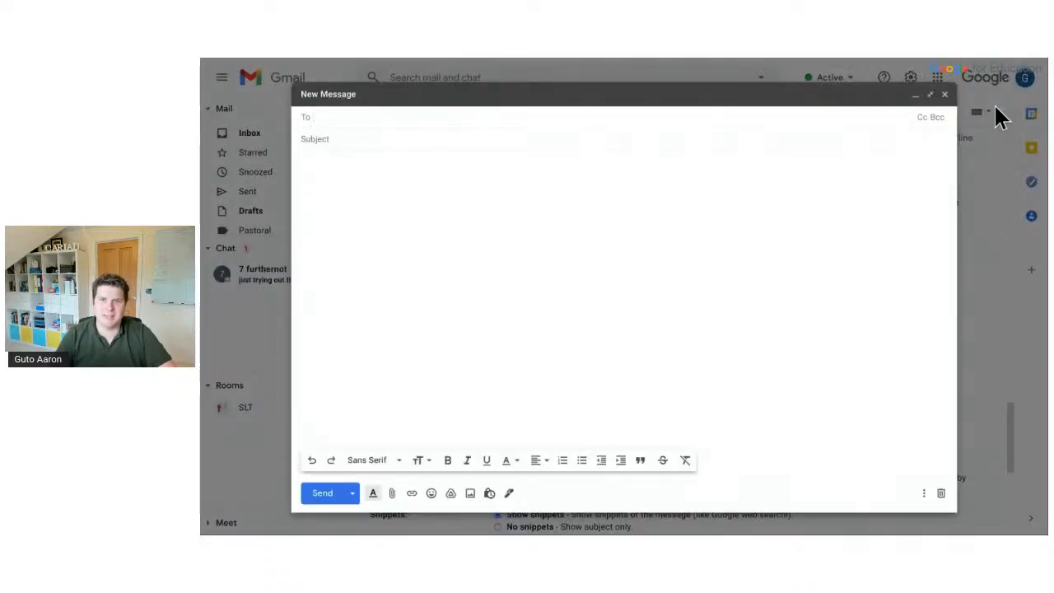
{"action": "left_click", "coordinate": [944, 94]}
{"action": "scroll", "coordinate": [756, 173], "scroll_direction": "down", "scroll_amount": 1}
{"action": "scroll", "coordinate": [756, 173], "scroll_direction": "down", "scroll_amount": 3}
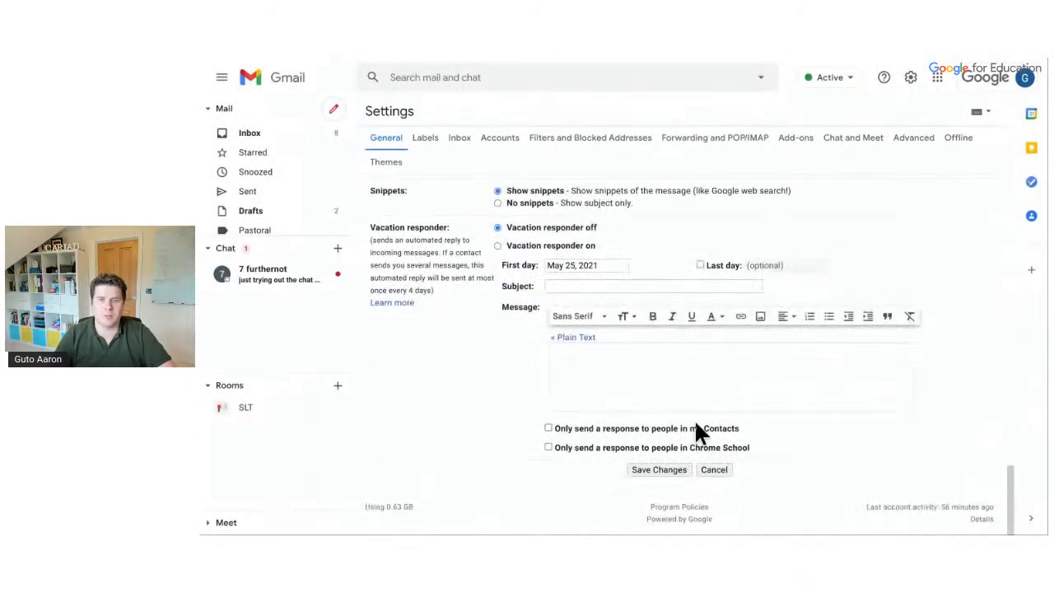
{"action": "left_click", "coordinate": [677, 468]}
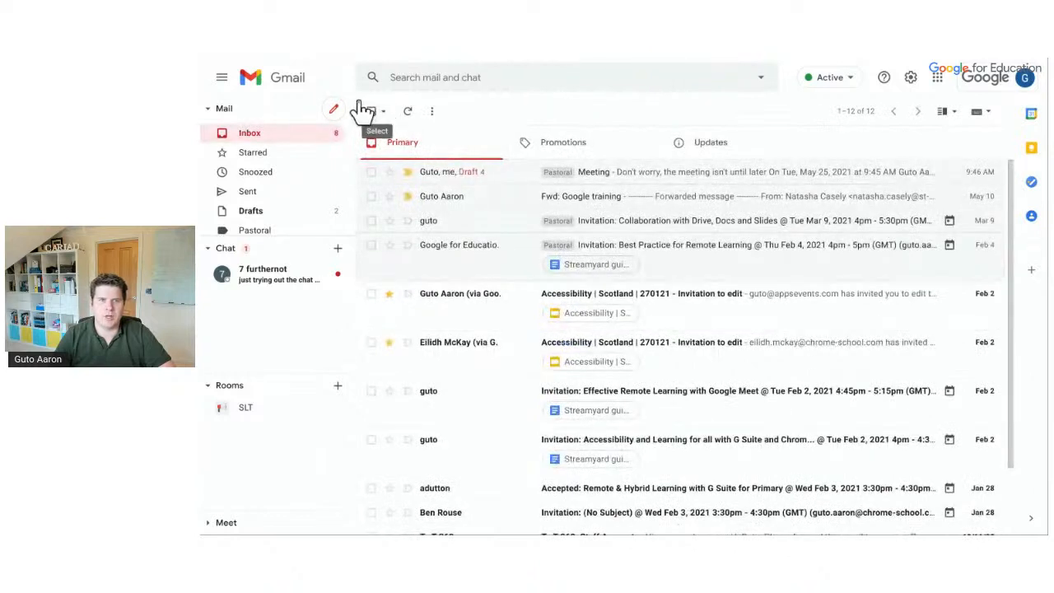
Check that a new message offers External and Internal signatures, then discard it
{"action": "left_click", "coordinate": [338, 114]}
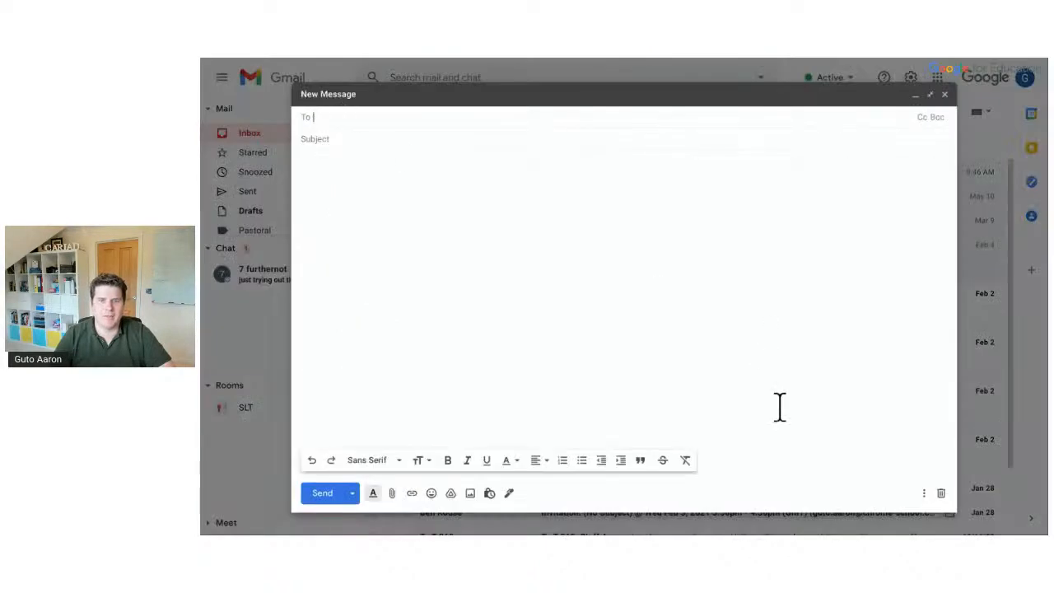
{"action": "left_click", "coordinate": [509, 493]}
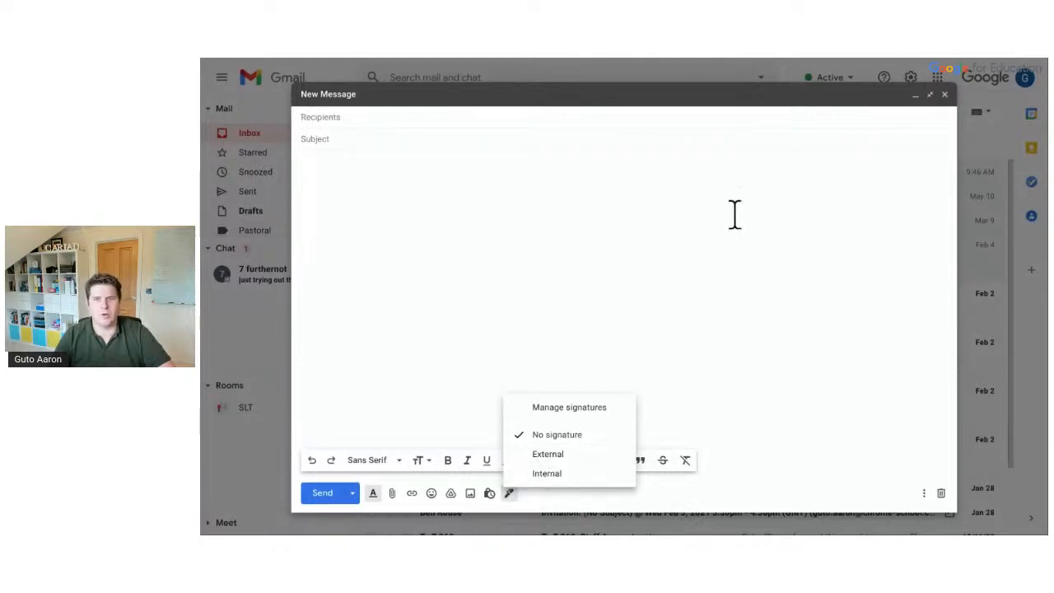
{"action": "left_click", "coordinate": [944, 94]}
Open the full Gmail settings page from quick settings
{"action": "left_click", "coordinate": [910, 78]}
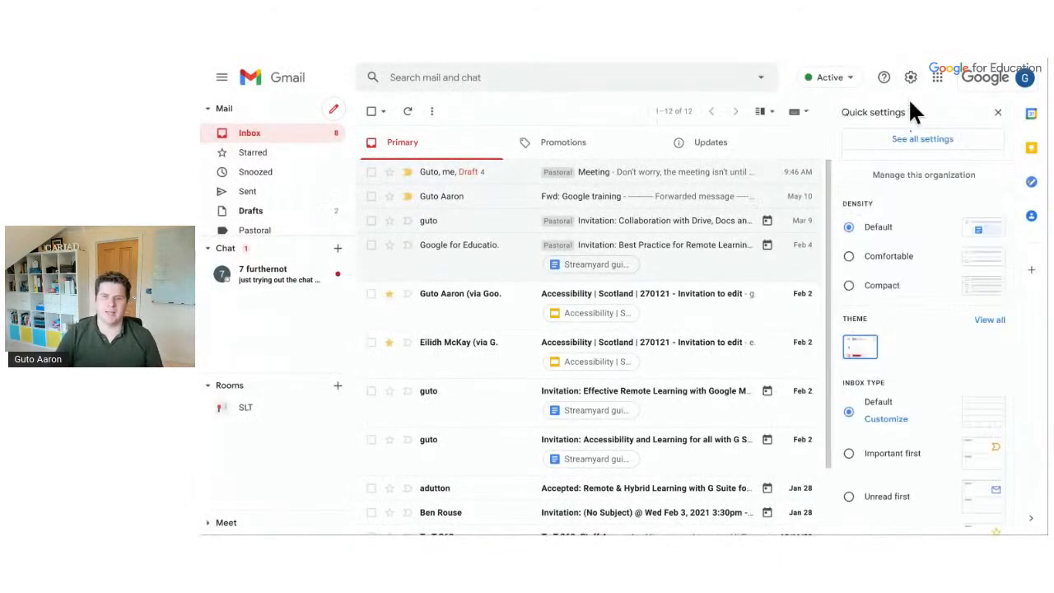
{"action": "scroll", "coordinate": [921, 270], "scroll_direction": "down", "scroll_amount": 5}
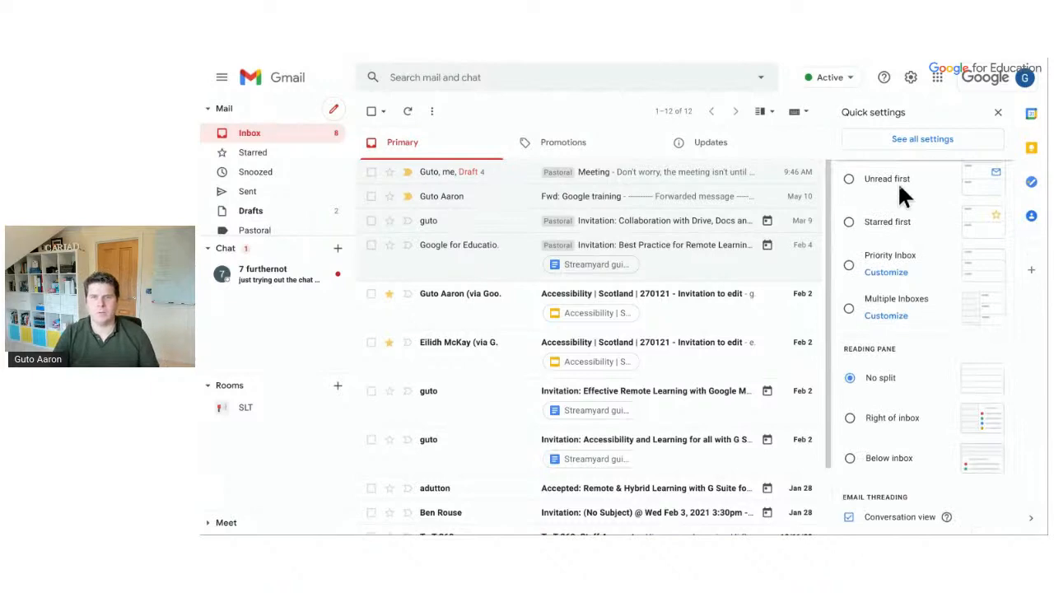
{"action": "left_click", "coordinate": [894, 142]}
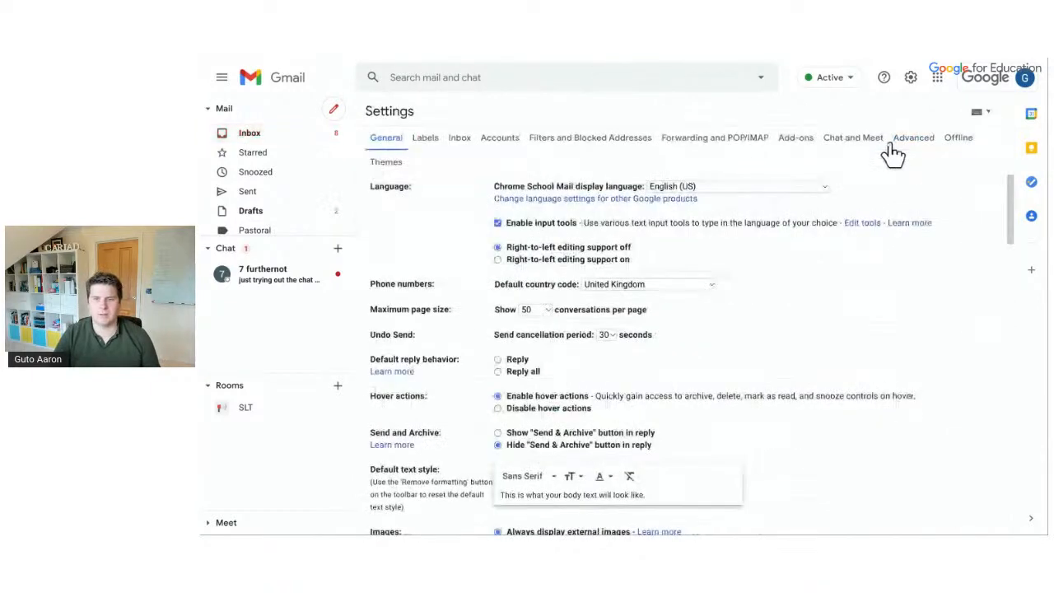
{"action": "scroll", "coordinate": [741, 243], "scroll_direction": "down", "scroll_amount": 15}
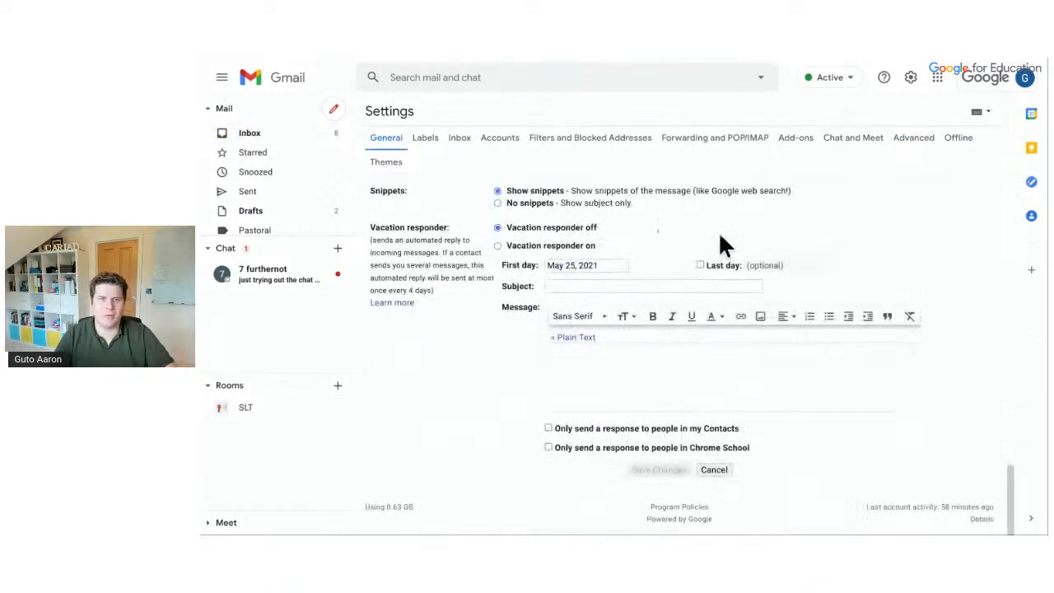
{"action": "scroll", "coordinate": [736, 234], "scroll_direction": "up", "scroll_amount": 2}
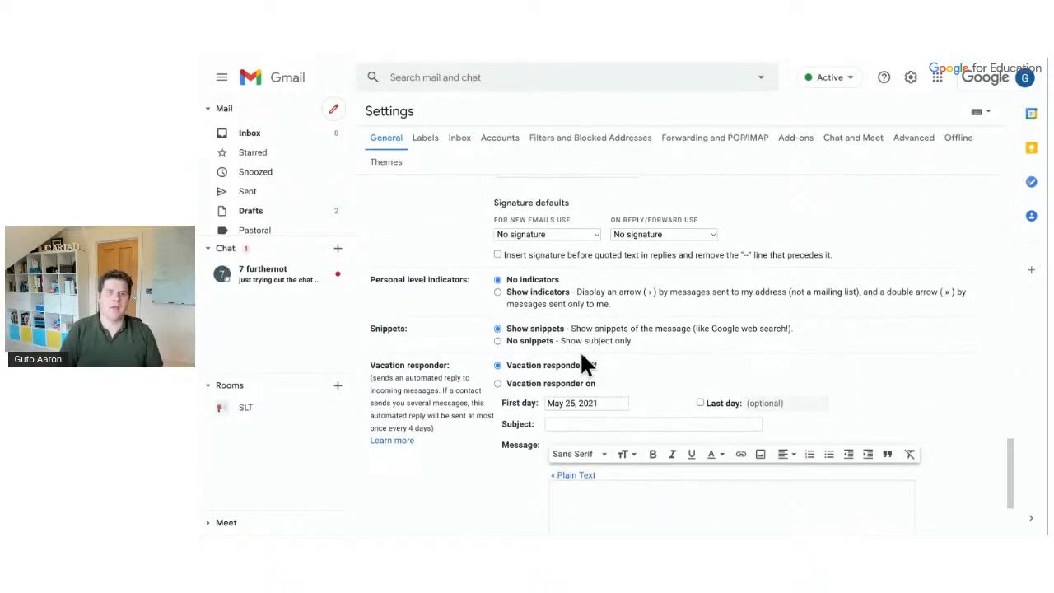
Turn the vacation responder on with subject 'OOO' and message 'I'm off', and save
{"action": "left_click", "coordinate": [547, 384]}
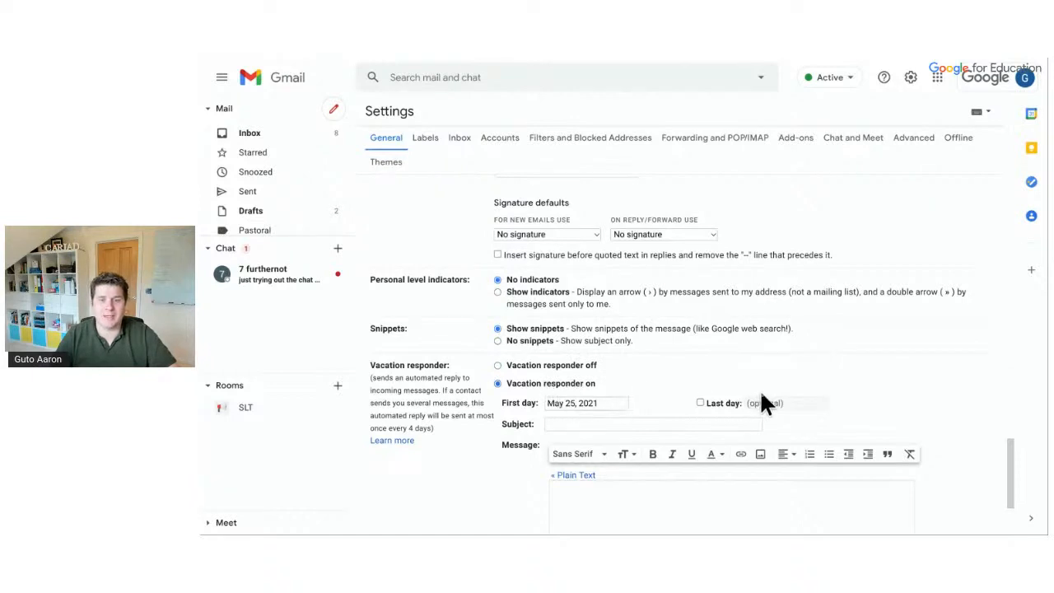
{"action": "left_click", "coordinate": [674, 426]}
{"action": "type", "text": "OOO"}
{"action": "left_click", "coordinate": [675, 498]}
{"action": "type", "text": "I'm off!"}
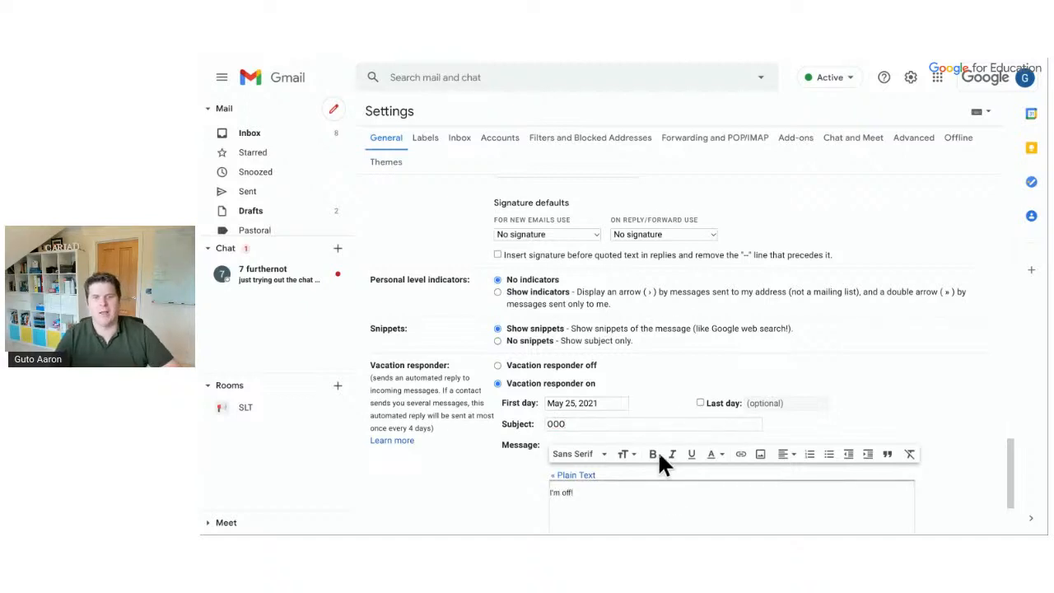
{"action": "scroll", "coordinate": [657, 449], "scroll_direction": "down", "scroll_amount": 3}
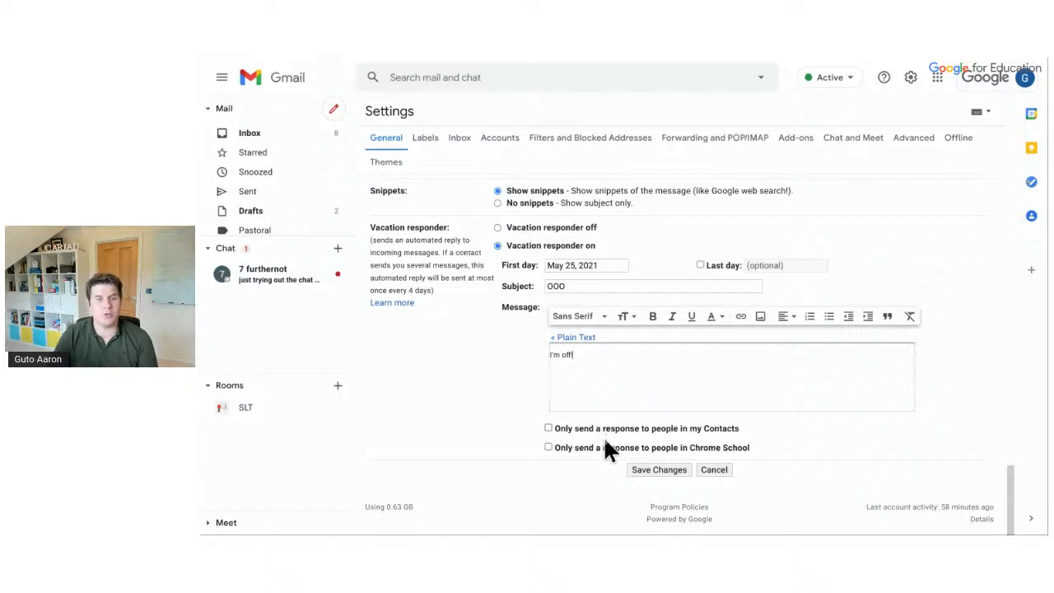
{"action": "left_click", "coordinate": [657, 471]}
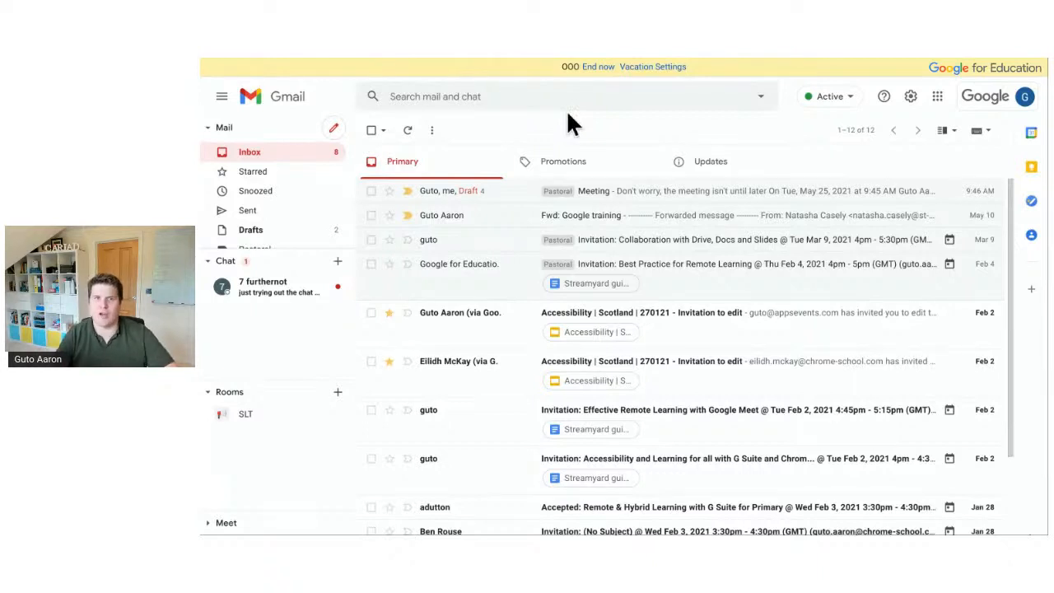
End the vacation responder and return to the full settings page
{"action": "left_click", "coordinate": [598, 71]}
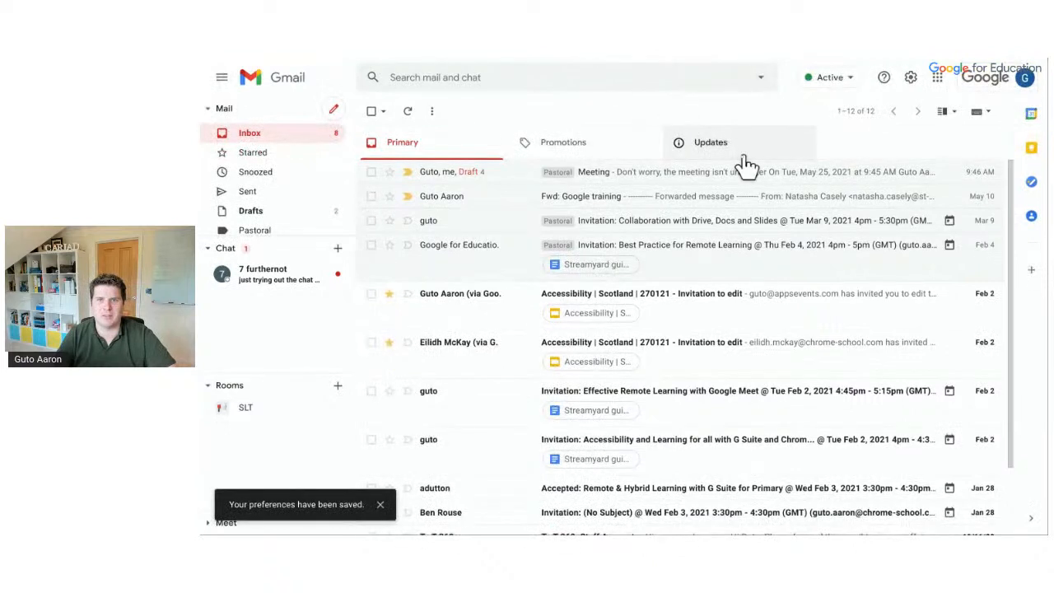
{"action": "left_click", "coordinate": [910, 79]}
{"action": "left_click", "coordinate": [923, 139]}
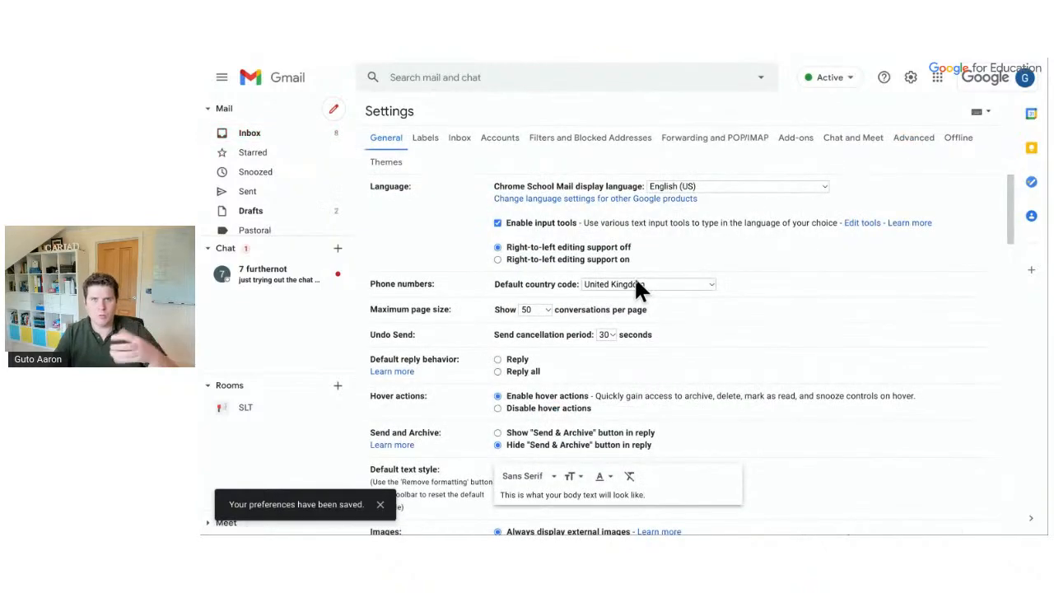
{"action": "scroll", "coordinate": [635, 280], "scroll_direction": "down", "scroll_amount": 20}
{"action": "scroll", "coordinate": [636, 279], "scroll_direction": "up", "scroll_amount": 5}
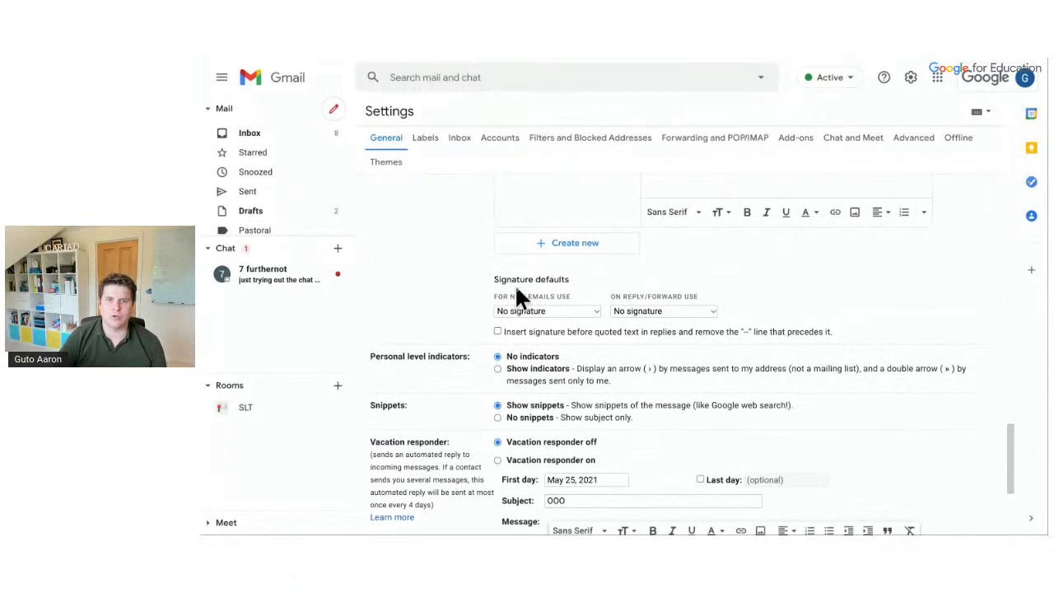
Make External the default signature for new emails and check the replies/forwards default
{"action": "left_click", "coordinate": [555, 312]}
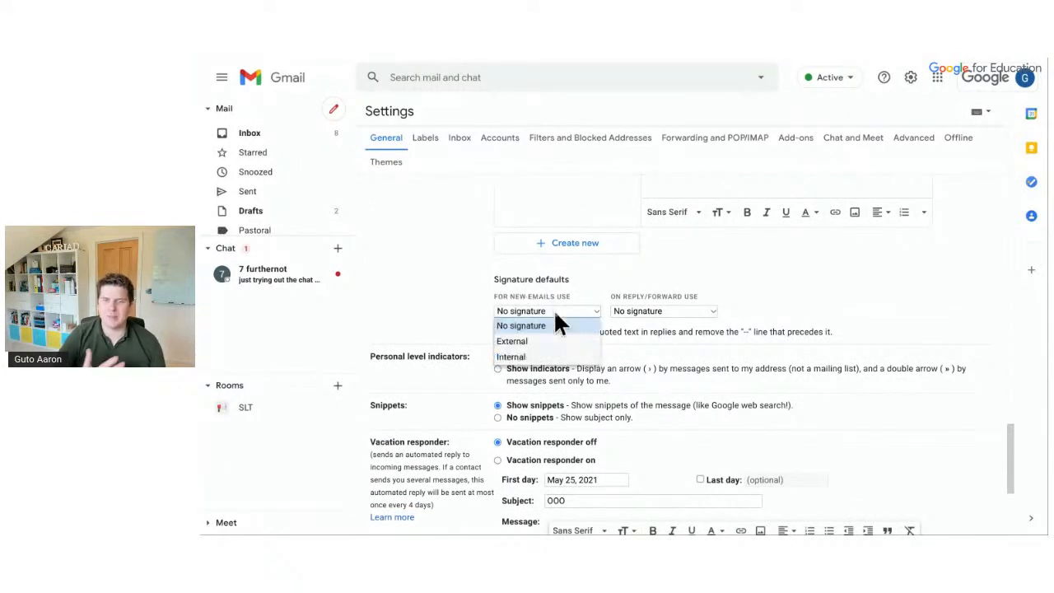
{"action": "left_click", "coordinate": [553, 340]}
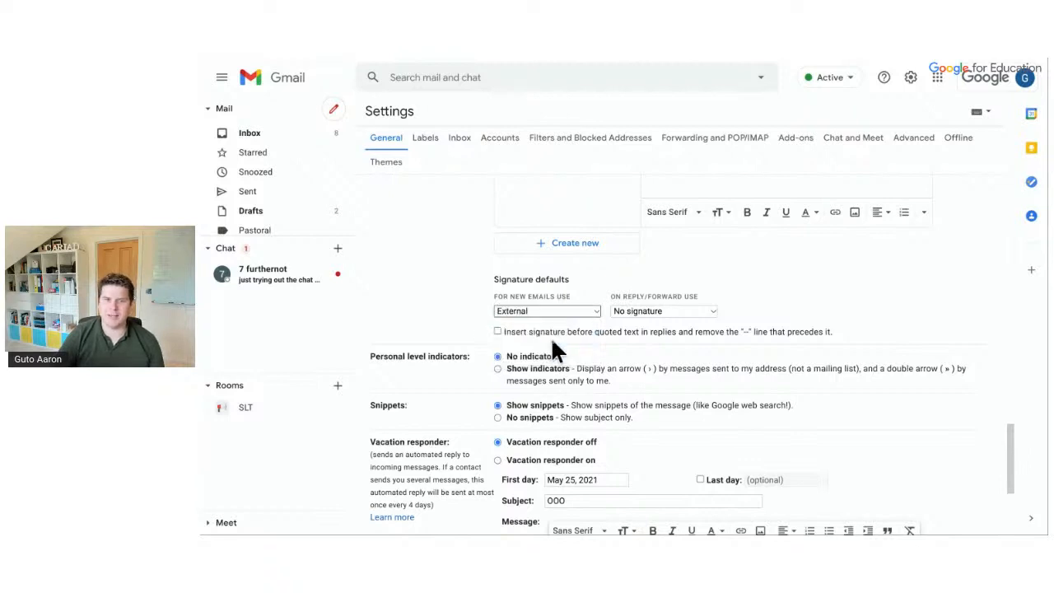
{"action": "left_click", "coordinate": [623, 311]}
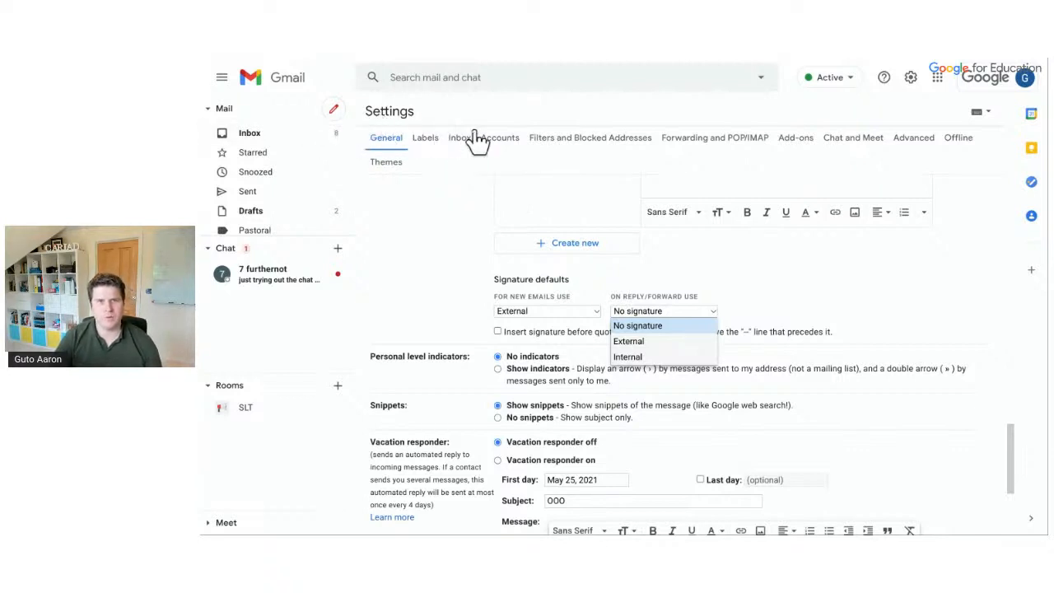
{"action": "scroll", "coordinate": [536, 274], "scroll_direction": "down", "scroll_amount": 3}
{"action": "scroll", "coordinate": [536, 278], "scroll_direction": "up", "scroll_amount": 8}
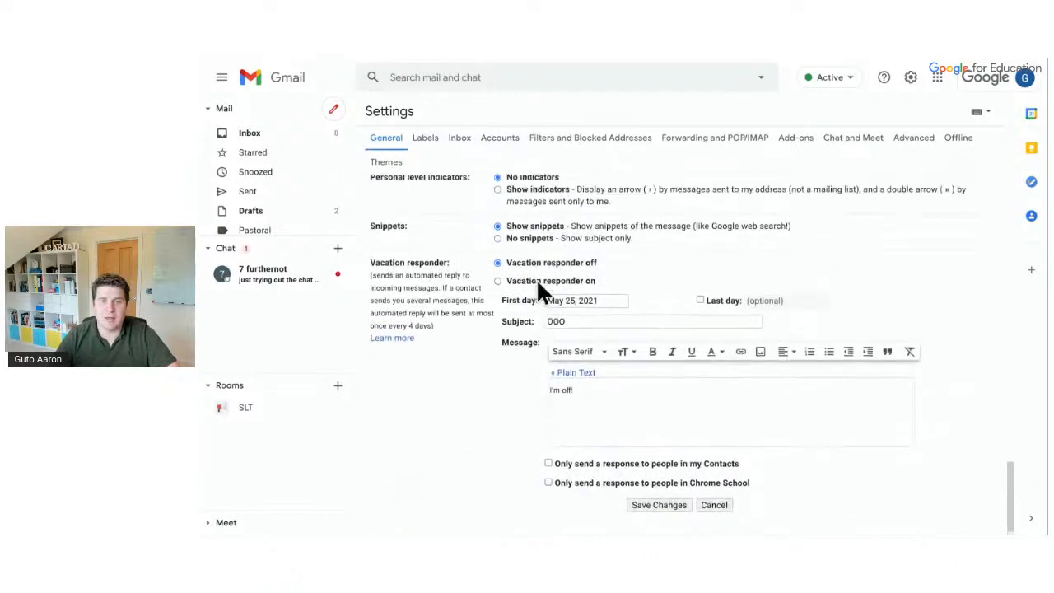
Delete the Pastoral label from the Labels settings
{"action": "left_click", "coordinate": [428, 144]}
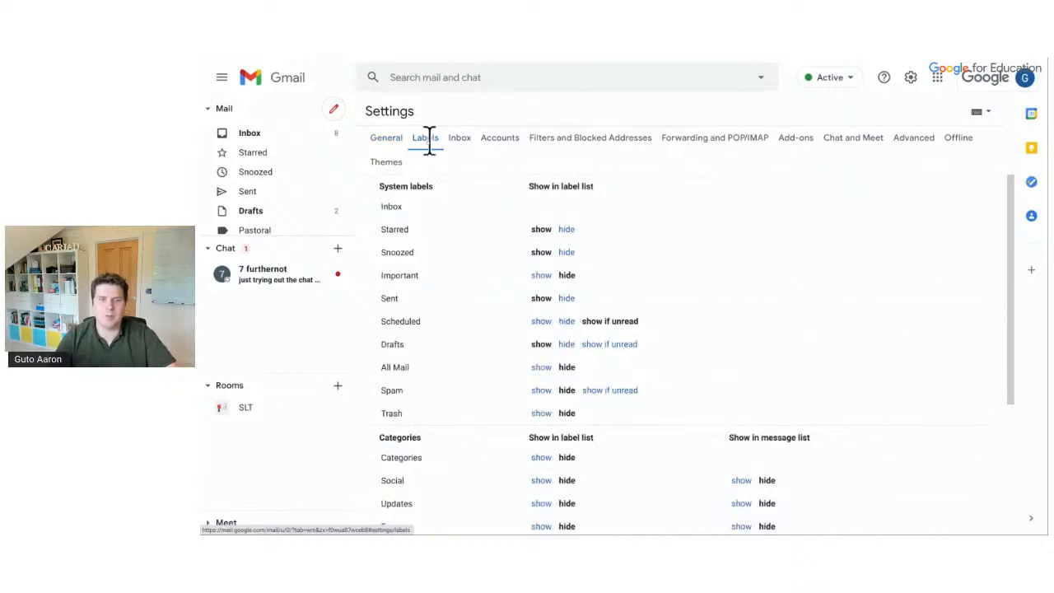
{"action": "scroll", "coordinate": [507, 346], "scroll_direction": "down", "scroll_amount": 1}
{"action": "scroll", "coordinate": [512, 356], "scroll_direction": "down", "scroll_amount": 2}
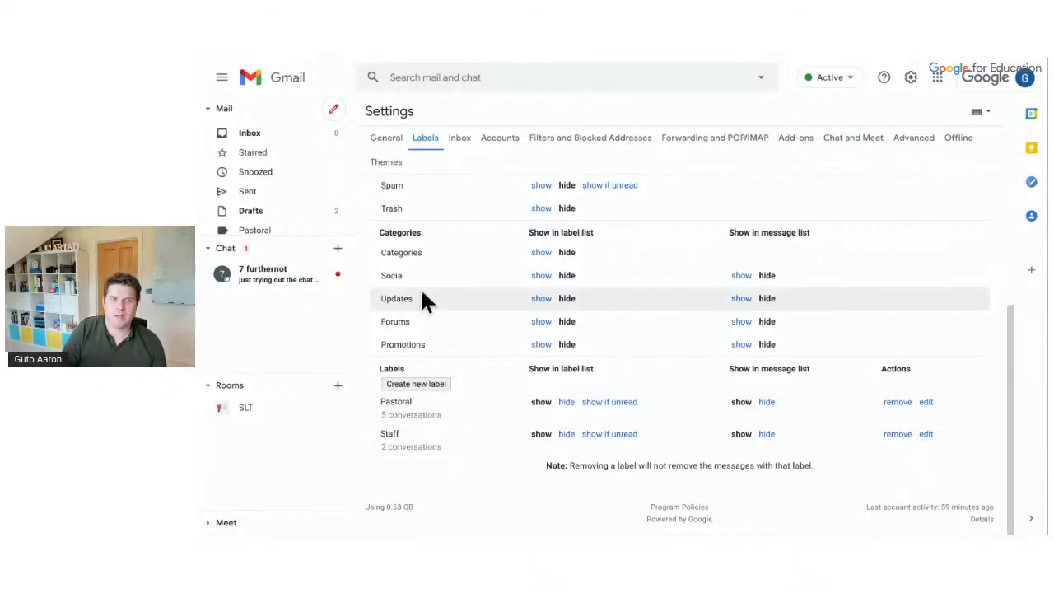
{"action": "scroll", "coordinate": [282, 205], "scroll_direction": "down", "scroll_amount": 1}
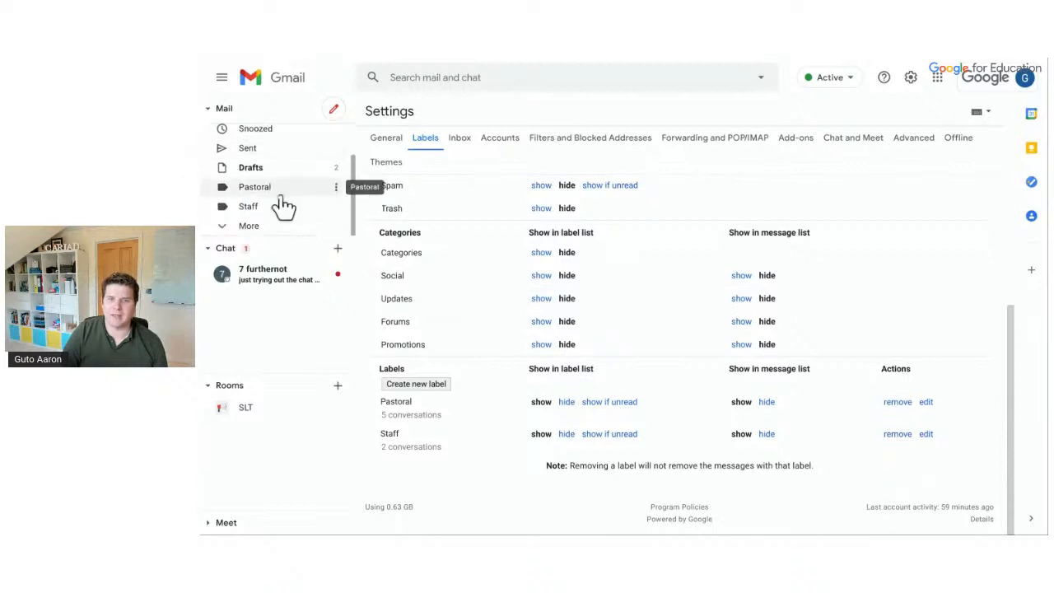
{"action": "left_click", "coordinate": [898, 402]}
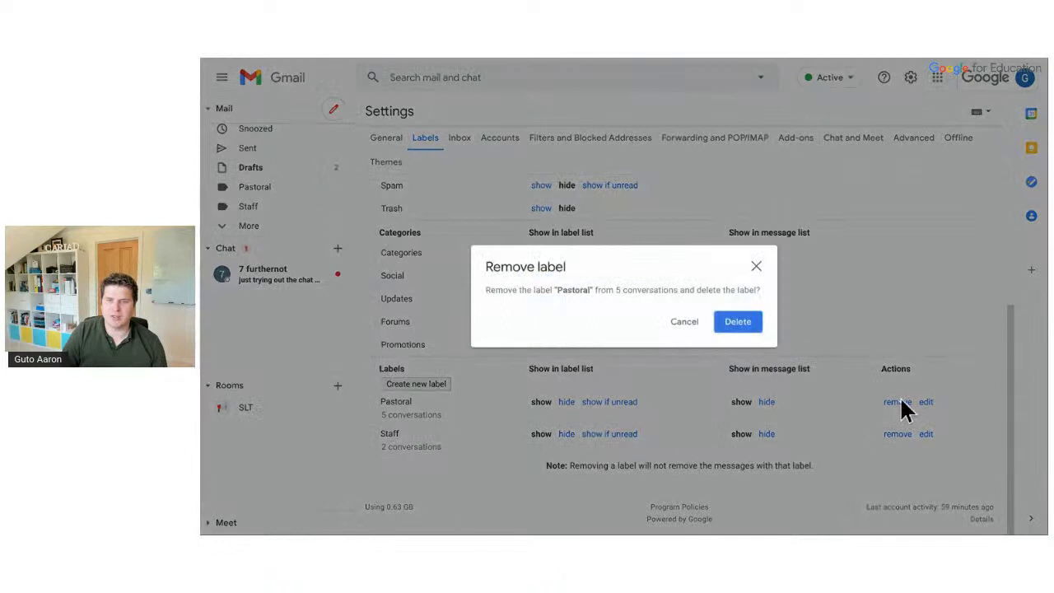
{"action": "left_click", "coordinate": [751, 323]}
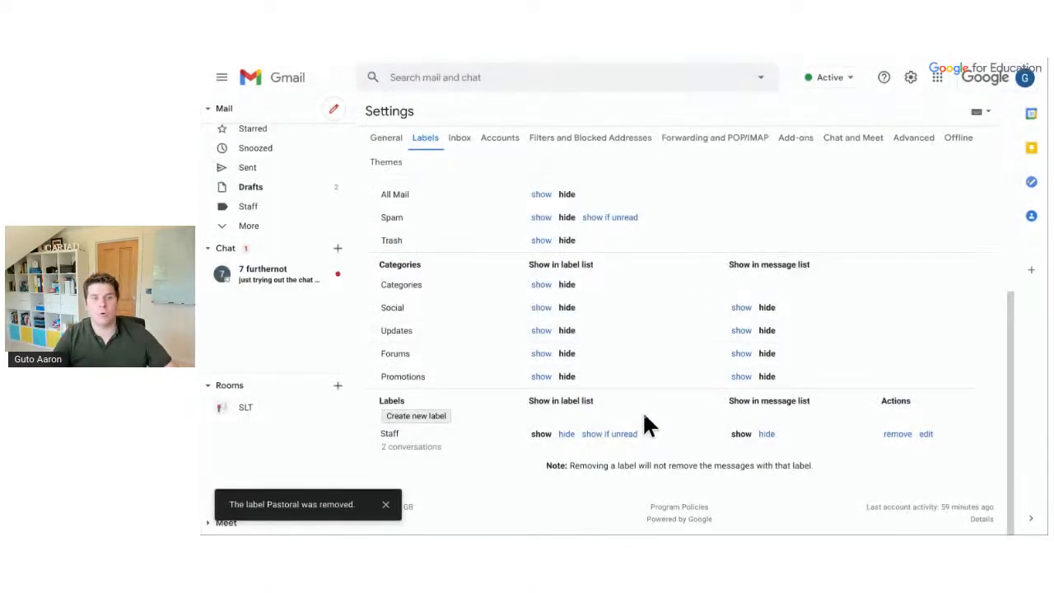
Hide Snoozed in the label list, and hide then re-show Starred
{"action": "scroll", "coordinate": [644, 418], "scroll_direction": "up", "scroll_amount": 1}
{"action": "scroll", "coordinate": [502, 286], "scroll_direction": "up", "scroll_amount": 4}
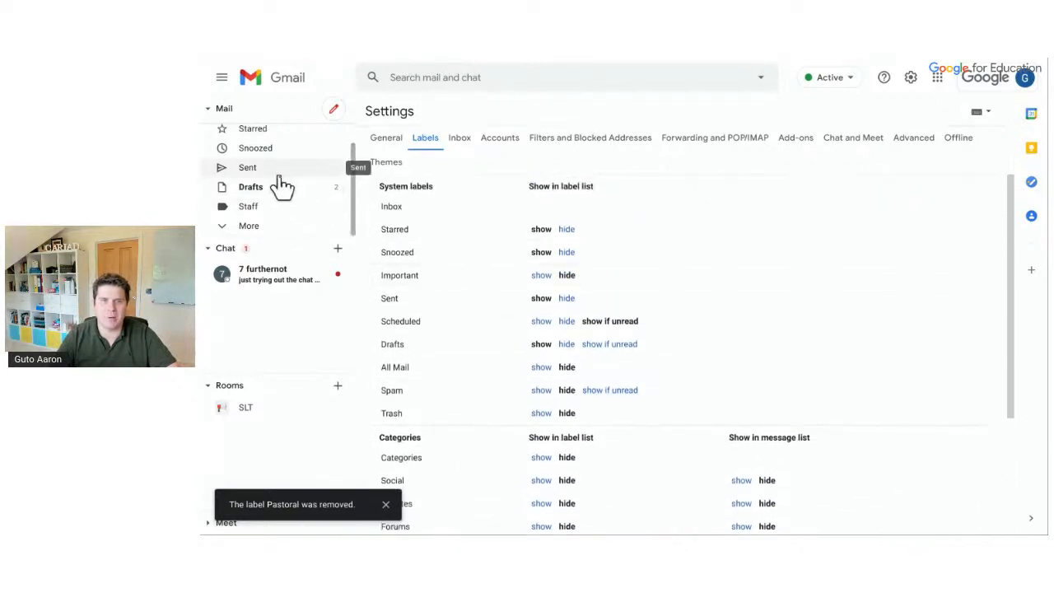
{"action": "left_click", "coordinate": [566, 252]}
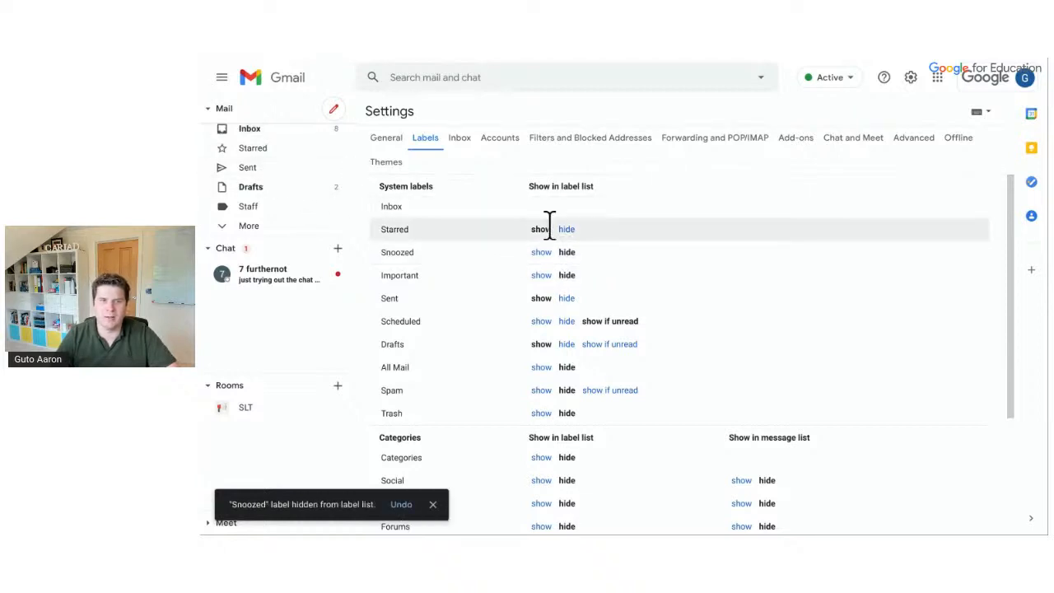
{"action": "left_click", "coordinate": [569, 228]}
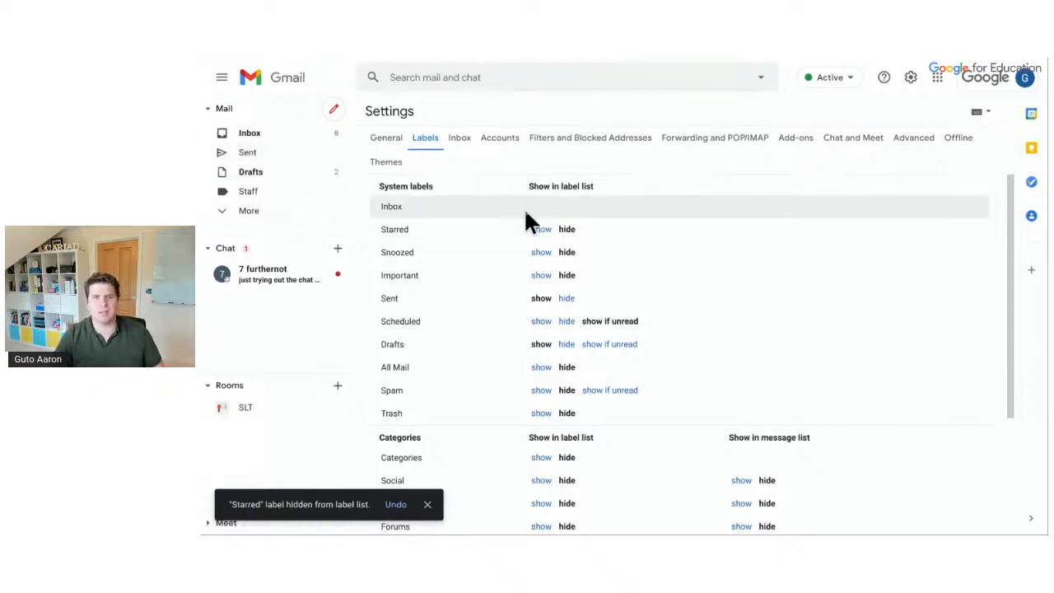
{"action": "left_click", "coordinate": [540, 231]}
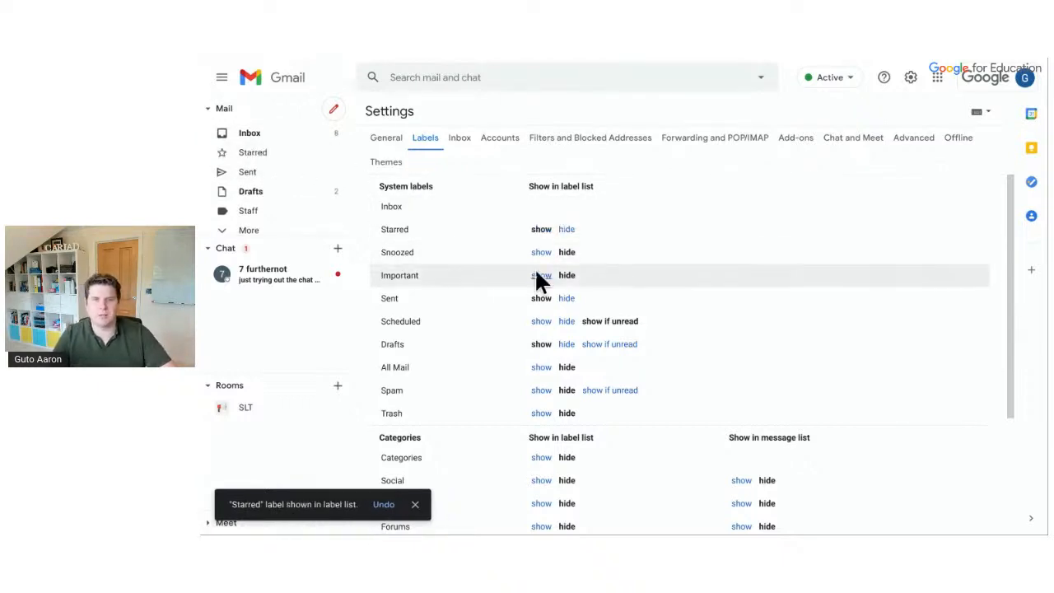
Expand More in the sidebar to reveal the remaining labels
{"action": "scroll", "coordinate": [536, 279], "scroll_direction": "down", "scroll_amount": 1}
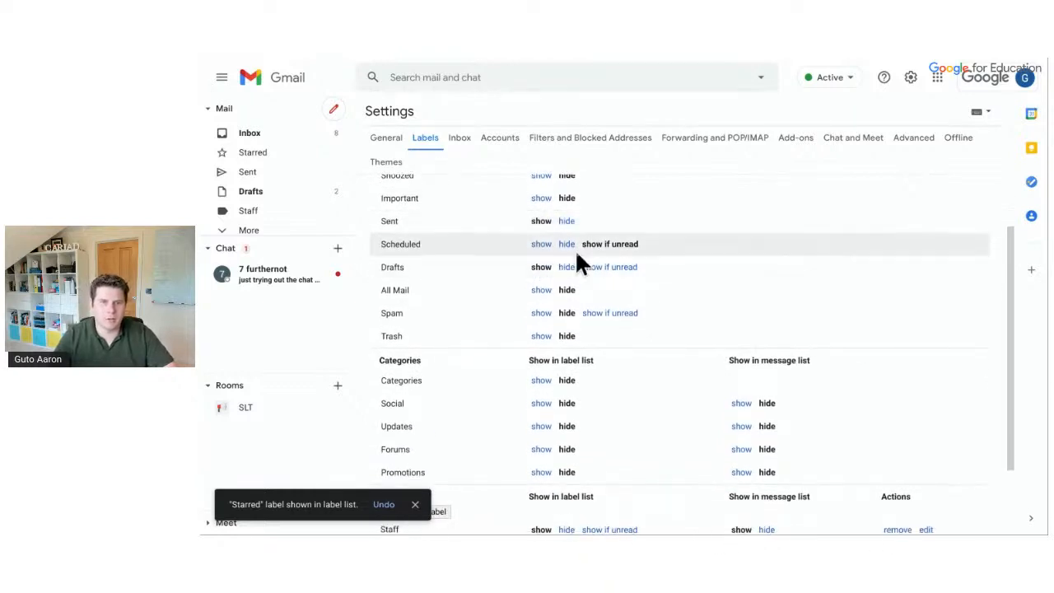
{"action": "scroll", "coordinate": [562, 308], "scroll_direction": "down", "scroll_amount": 1}
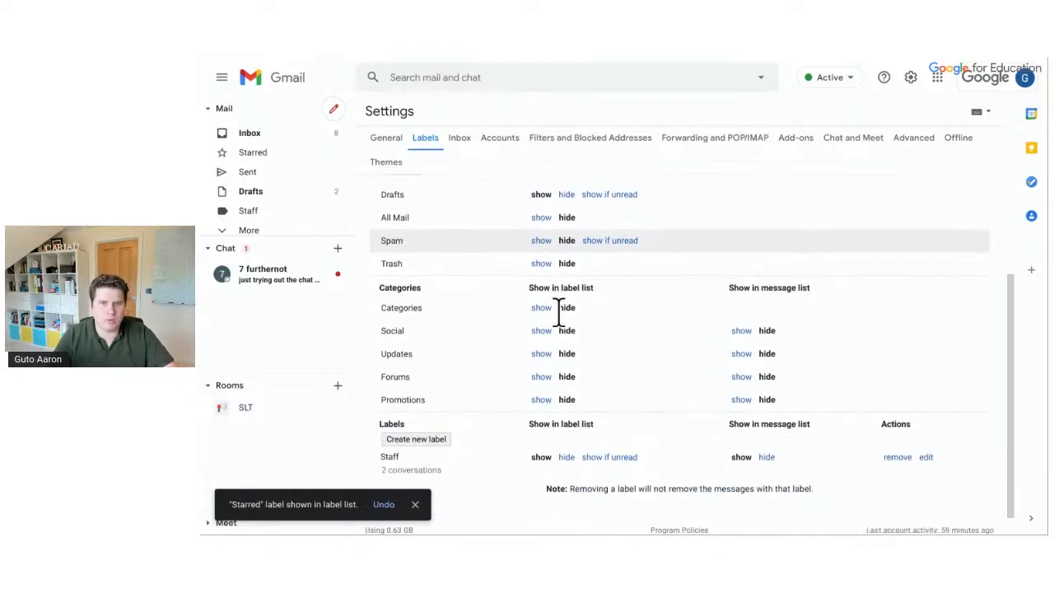
{"action": "scroll", "coordinate": [259, 214], "scroll_direction": "down", "scroll_amount": 1}
{"action": "left_click", "coordinate": [255, 227]}
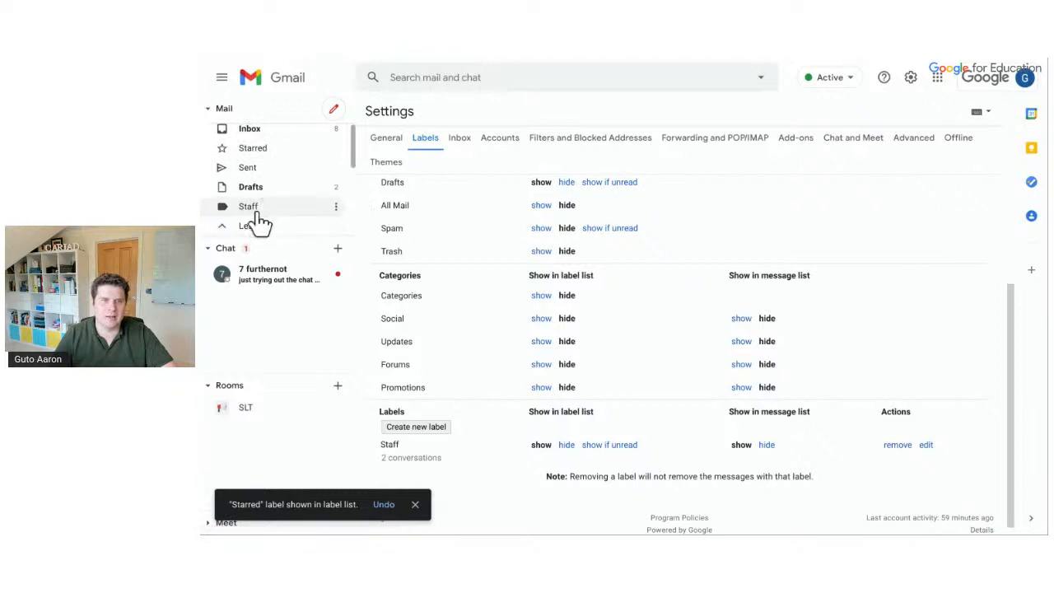
{"action": "scroll", "coordinate": [276, 185], "scroll_direction": "down", "scroll_amount": 3}
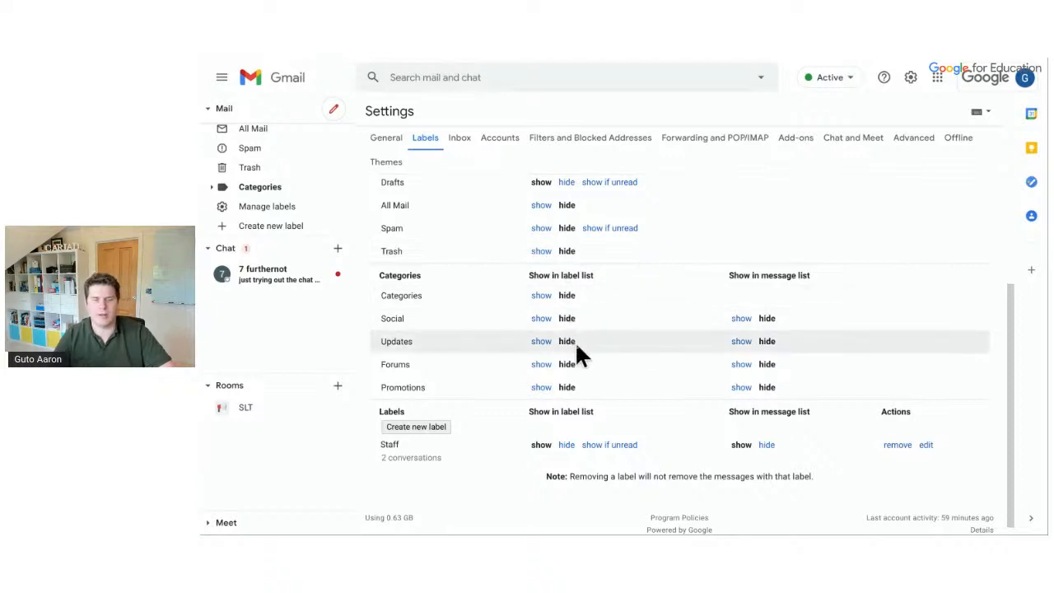
{"action": "scroll", "coordinate": [575, 341], "scroll_direction": "up", "scroll_amount": 3}
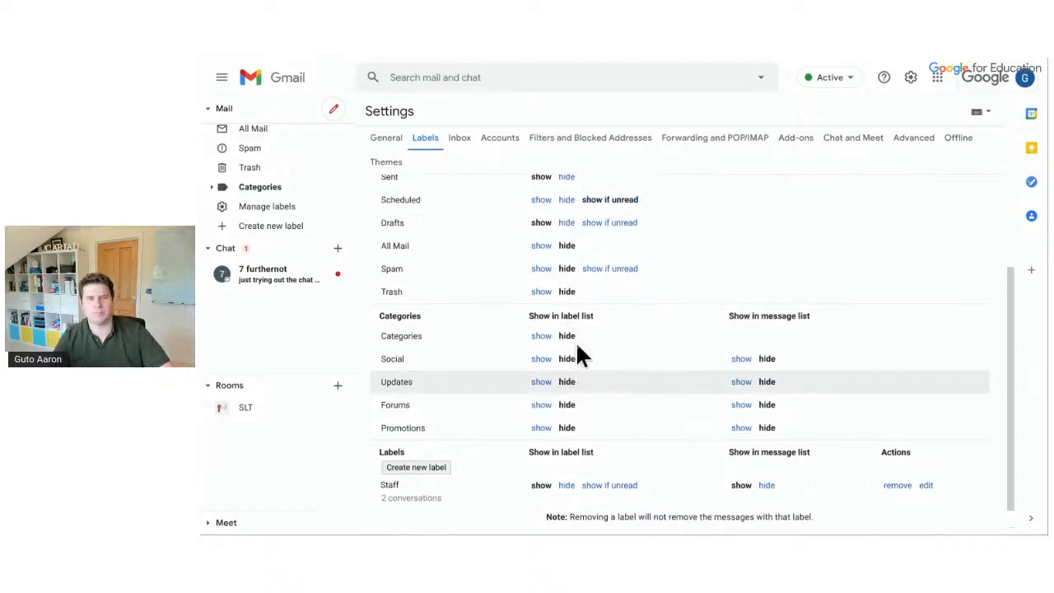
Look through the Inbox, Accounts and Filters and Blocked Addresses settings tabs
{"action": "left_click", "coordinate": [459, 139]}
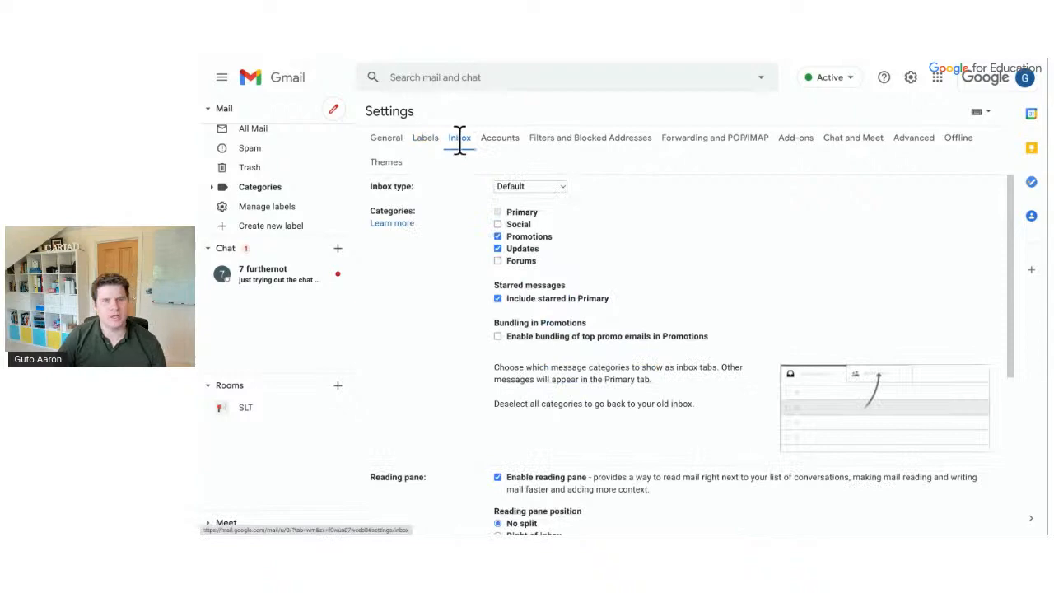
{"action": "scroll", "coordinate": [634, 313], "scroll_direction": "down", "scroll_amount": 3}
{"action": "scroll", "coordinate": [633, 308], "scroll_direction": "down", "scroll_amount": 2}
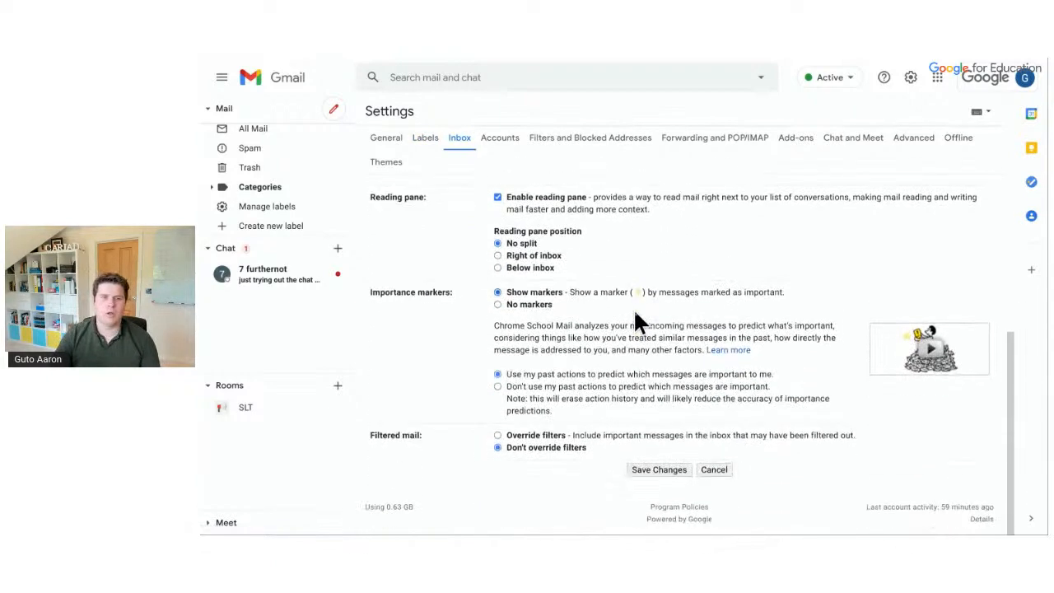
{"action": "scroll", "coordinate": [633, 308], "scroll_direction": "up", "scroll_amount": 5}
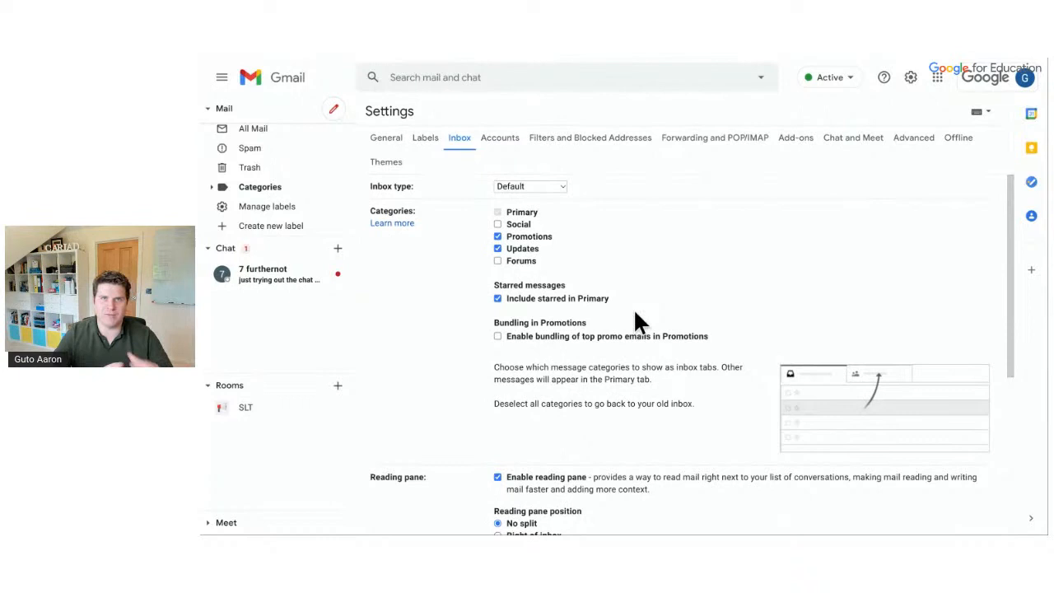
{"action": "left_click", "coordinate": [514, 140]}
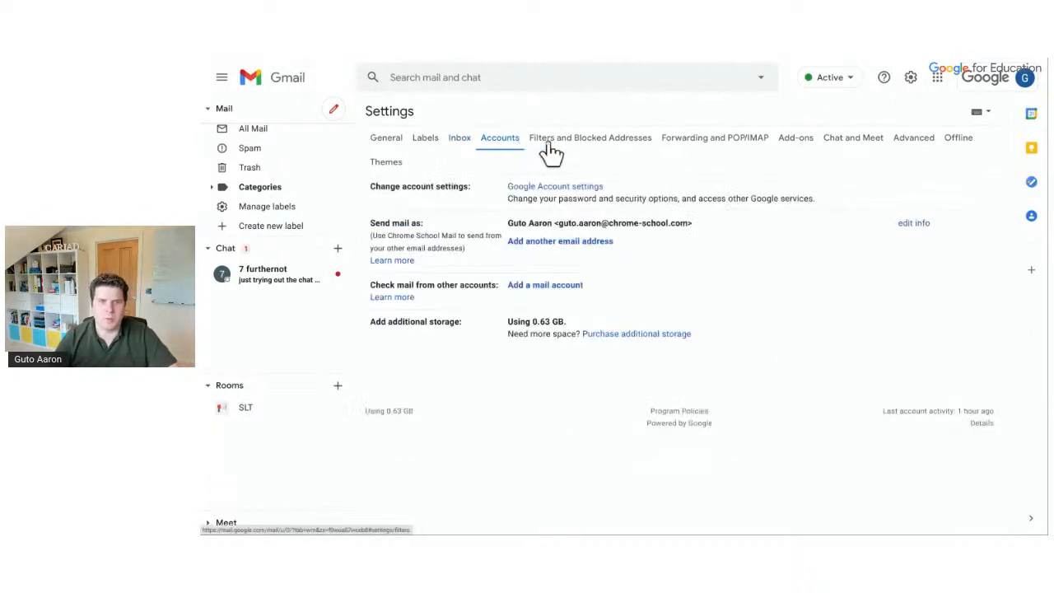
{"action": "left_click", "coordinate": [553, 143]}
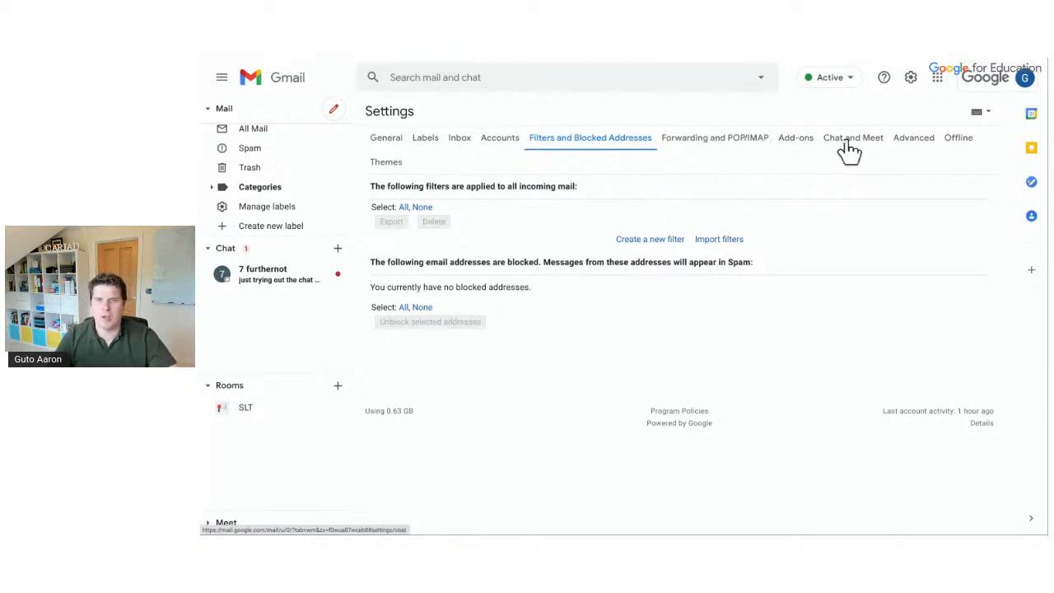
{"action": "left_click", "coordinate": [907, 146]}
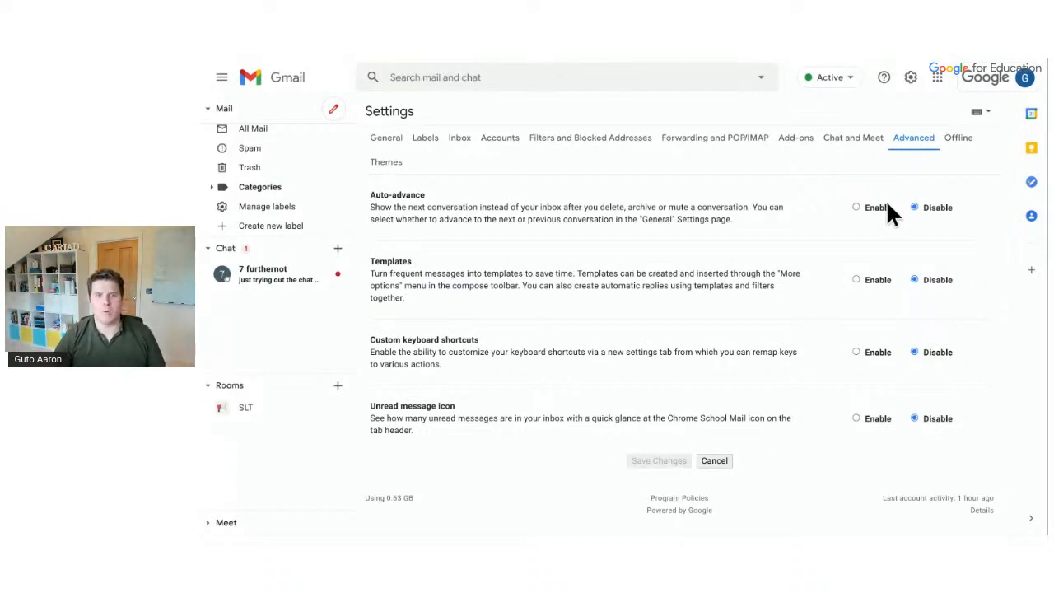
Enable Templates and the Unread message icon, cancelling the discard-changes prompt
{"action": "left_click", "coordinate": [856, 280]}
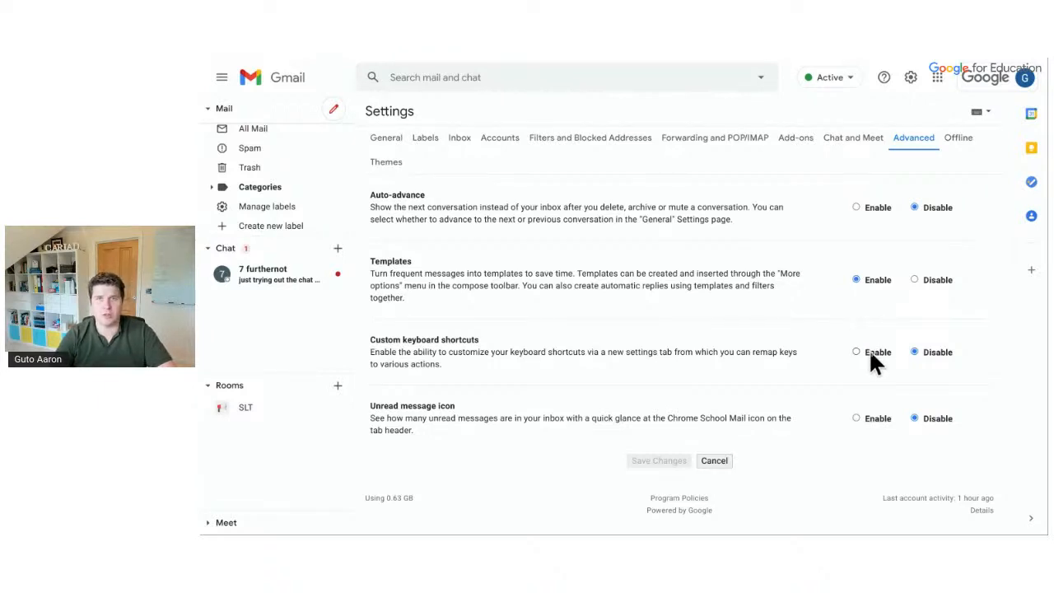
{"action": "left_click", "coordinate": [873, 428]}
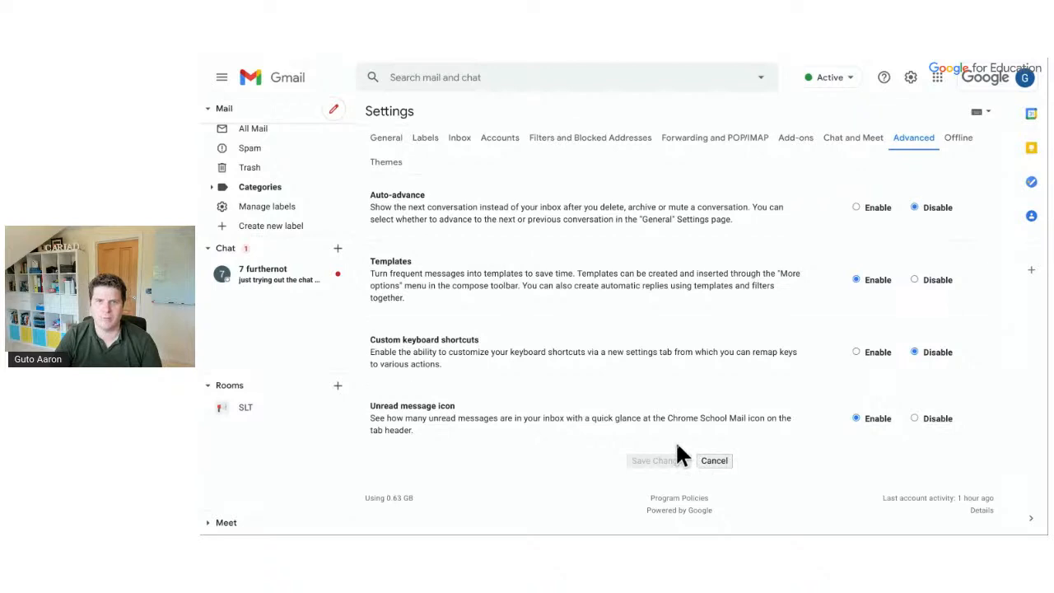
{"action": "mouse_move", "coordinate": [564, 66]}
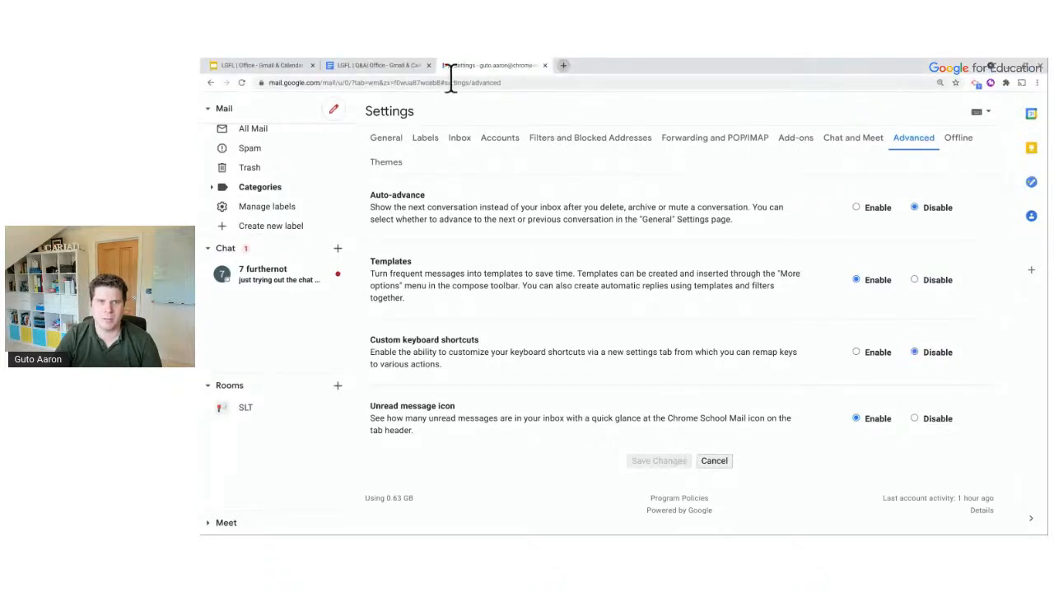
{"action": "left_click", "coordinate": [252, 128]}
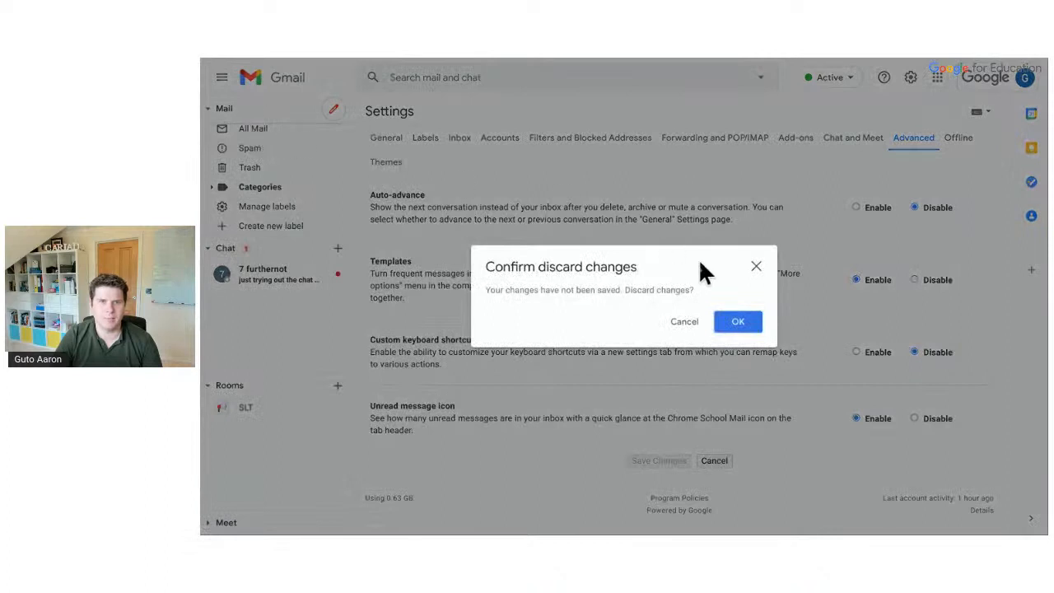
{"action": "left_click", "coordinate": [685, 323]}
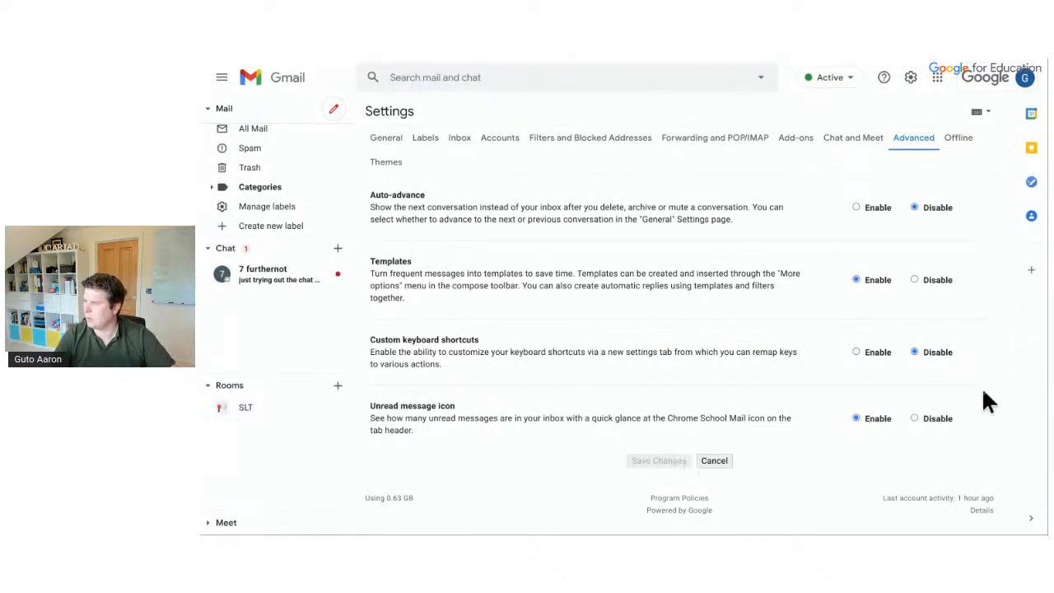
{"action": "left_click", "coordinate": [913, 419]}
{"action": "left_click", "coordinate": [872, 420]}
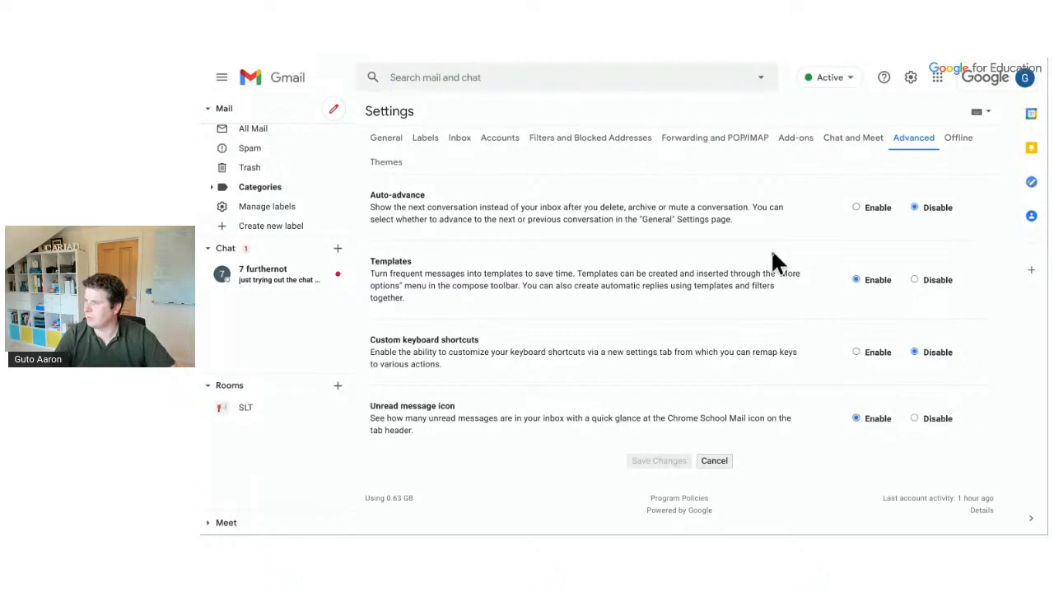
Save the Templates and unread message icon settings
{"action": "left_click", "coordinate": [386, 138]}
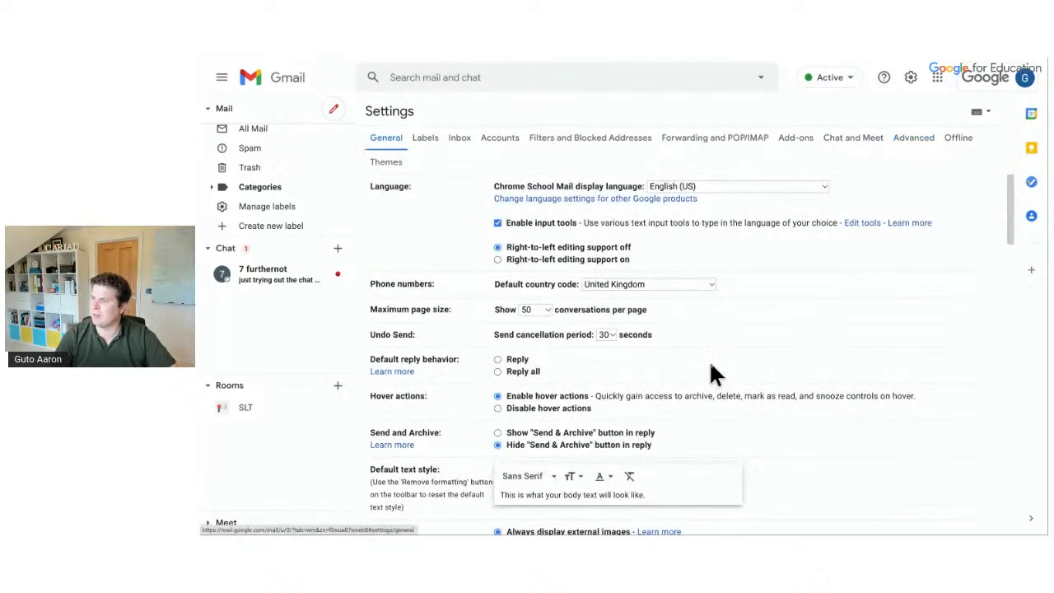
{"action": "scroll", "coordinate": [711, 367], "scroll_direction": "down", "scroll_amount": 15}
{"action": "left_click", "coordinate": [650, 470]}
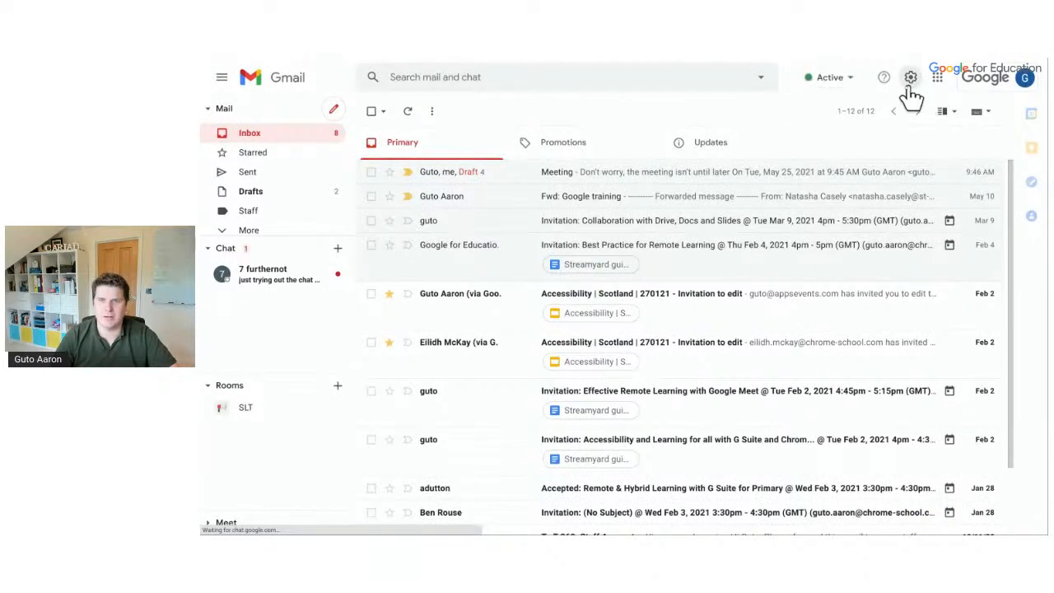
Confirm Templates is enabled in Advanced settings, then return to the Inbox and exit full screen
{"action": "left_click", "coordinate": [910, 78]}
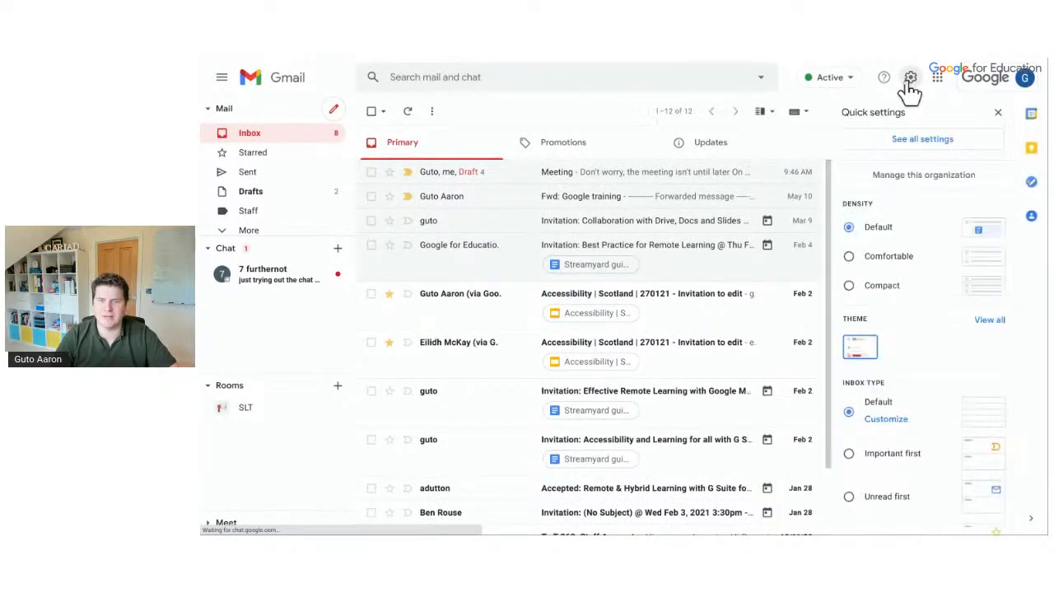
{"action": "left_click", "coordinate": [918, 142]}
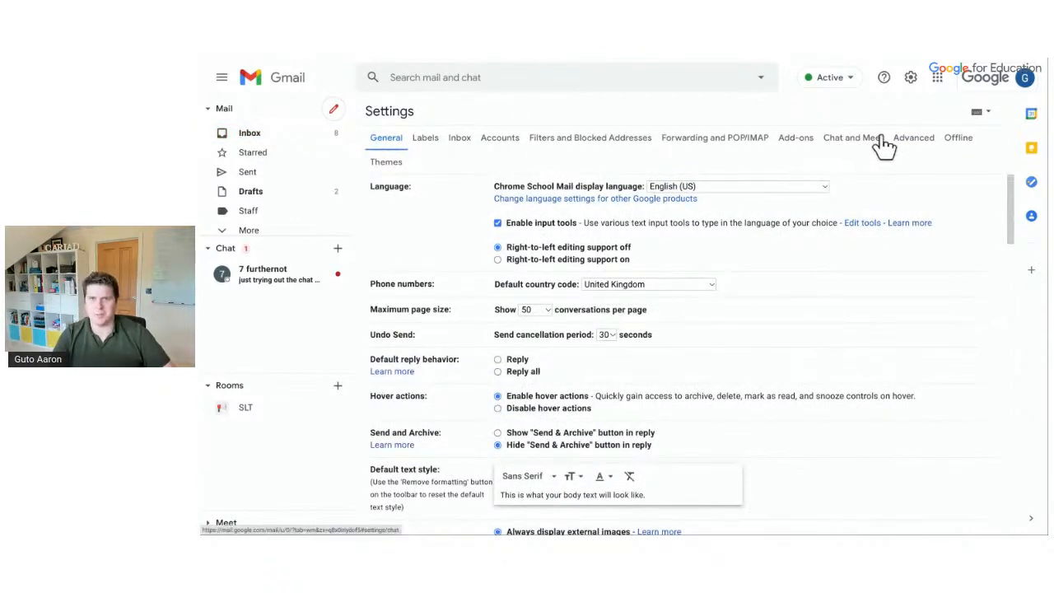
{"action": "left_click", "coordinate": [913, 141]}
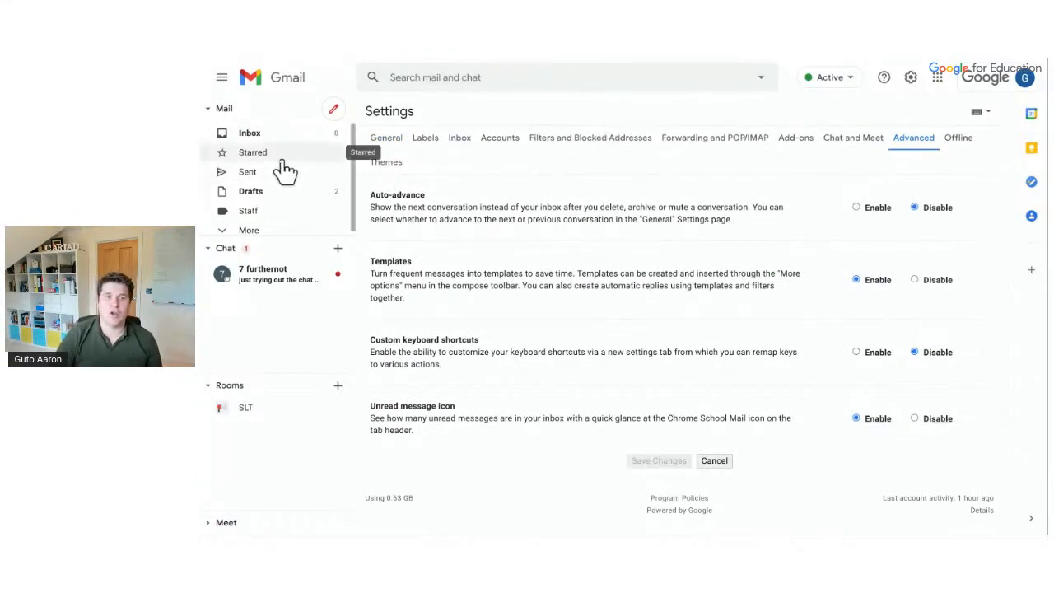
{"action": "left_click", "coordinate": [271, 135]}
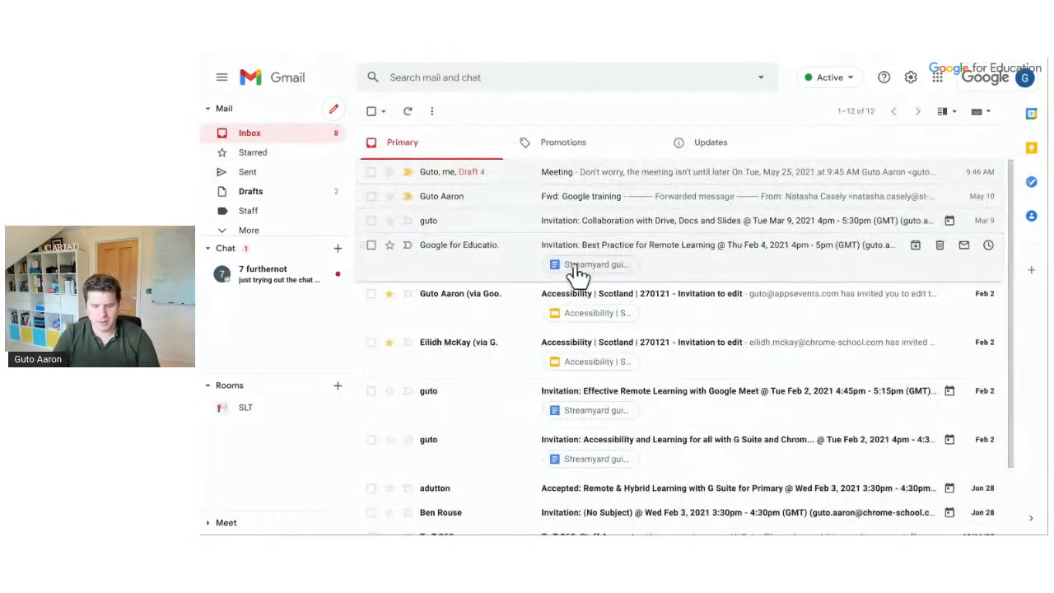
{"action": "key", "text": "F11"}
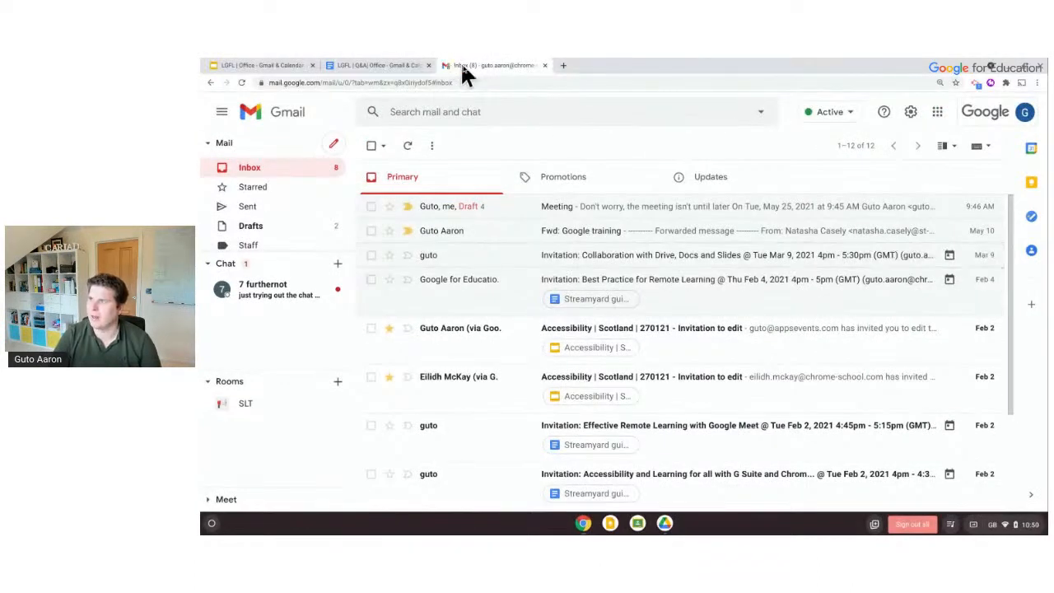
Pin the Gmail browser tab, then start a new email
{"action": "right_click", "coordinate": [503, 63]}
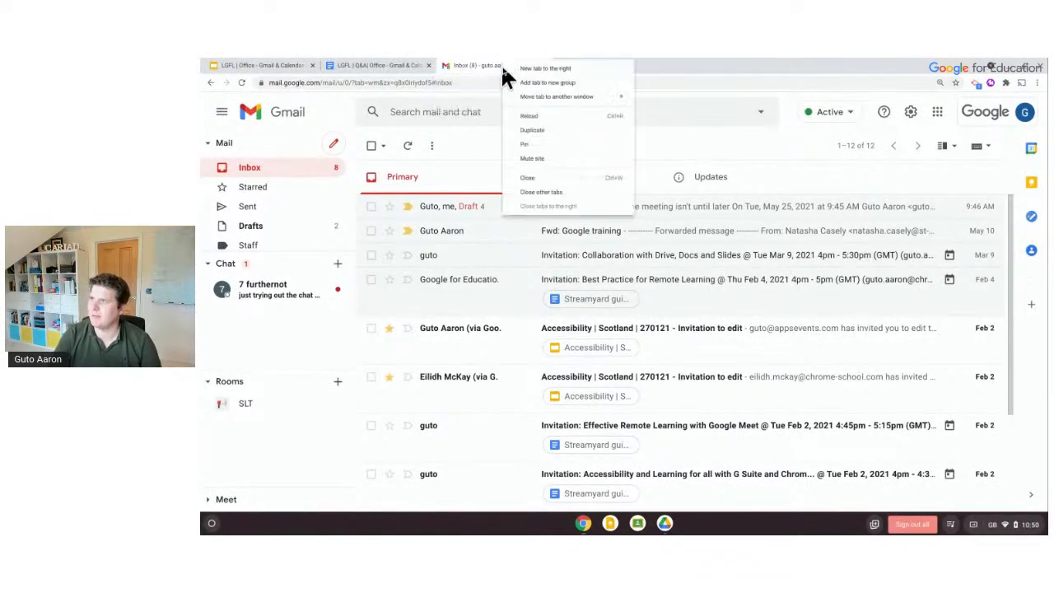
{"action": "left_click", "coordinate": [527, 142]}
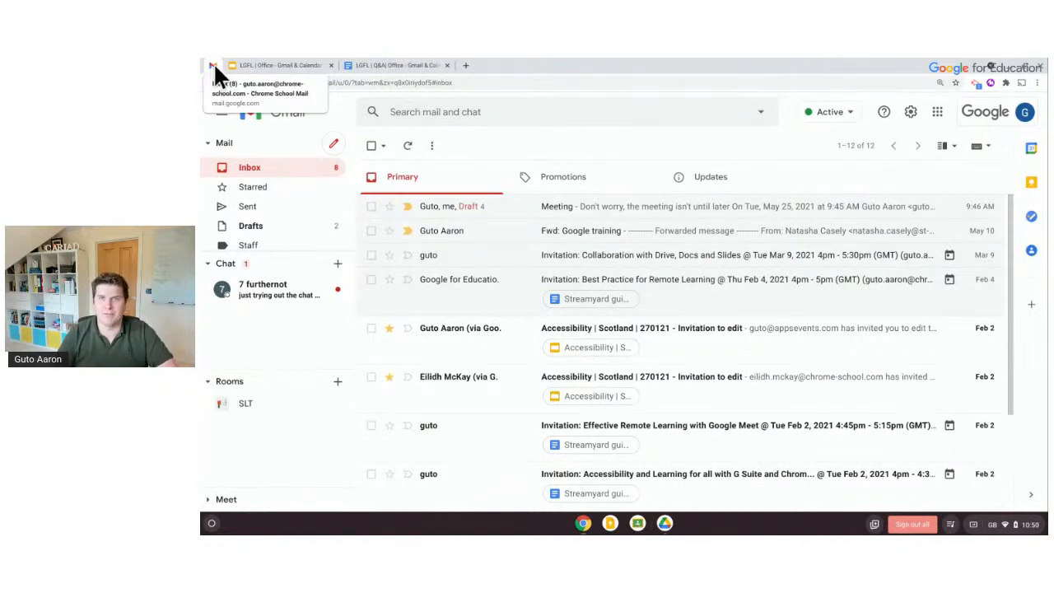
{"action": "right_click", "coordinate": [213, 64]}
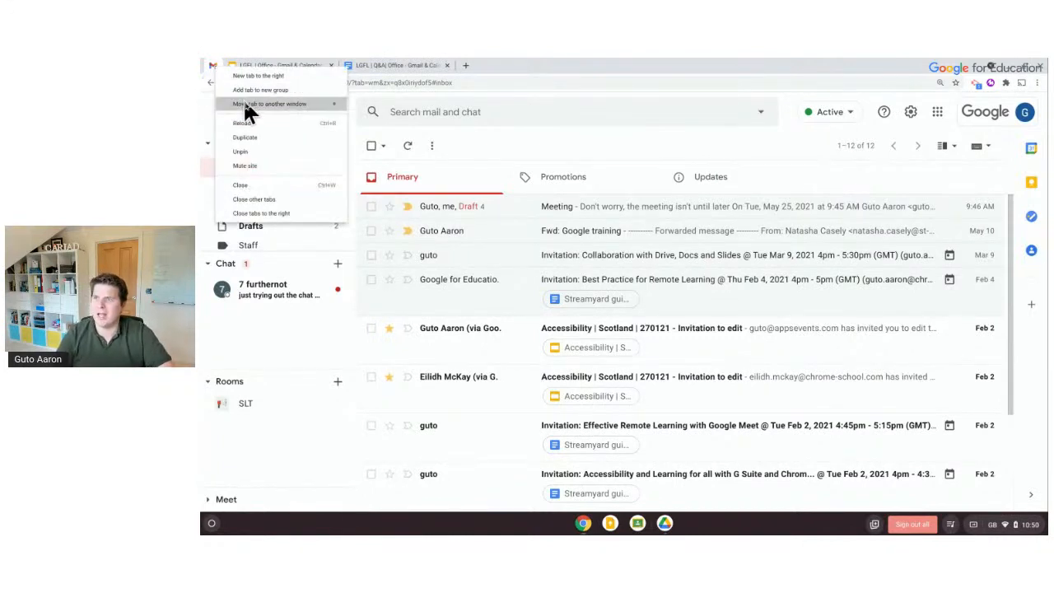
{"action": "left_click", "coordinate": [548, 76]}
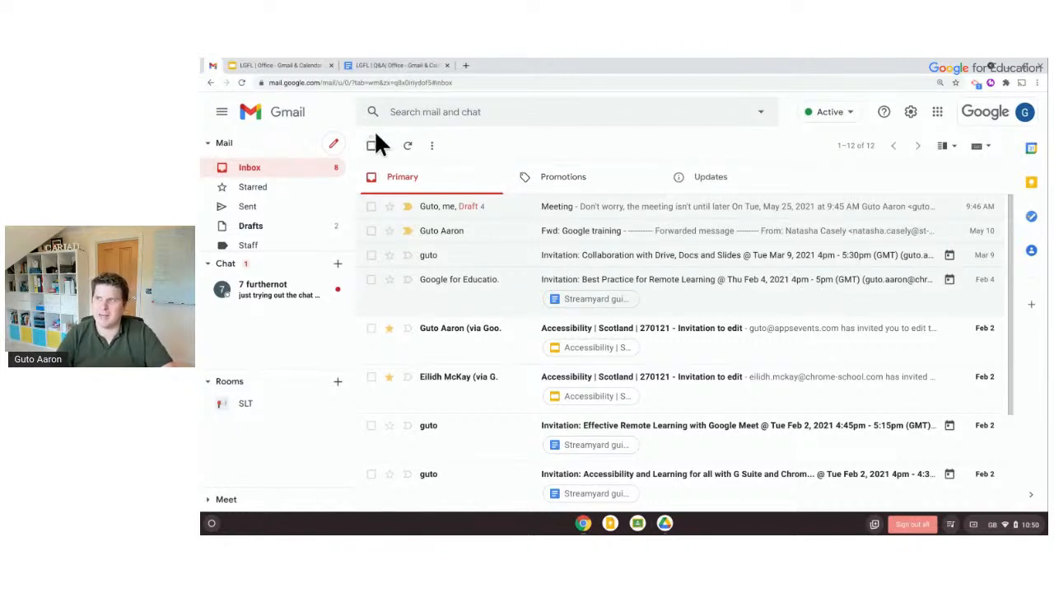
{"action": "left_click", "coordinate": [334, 146]}
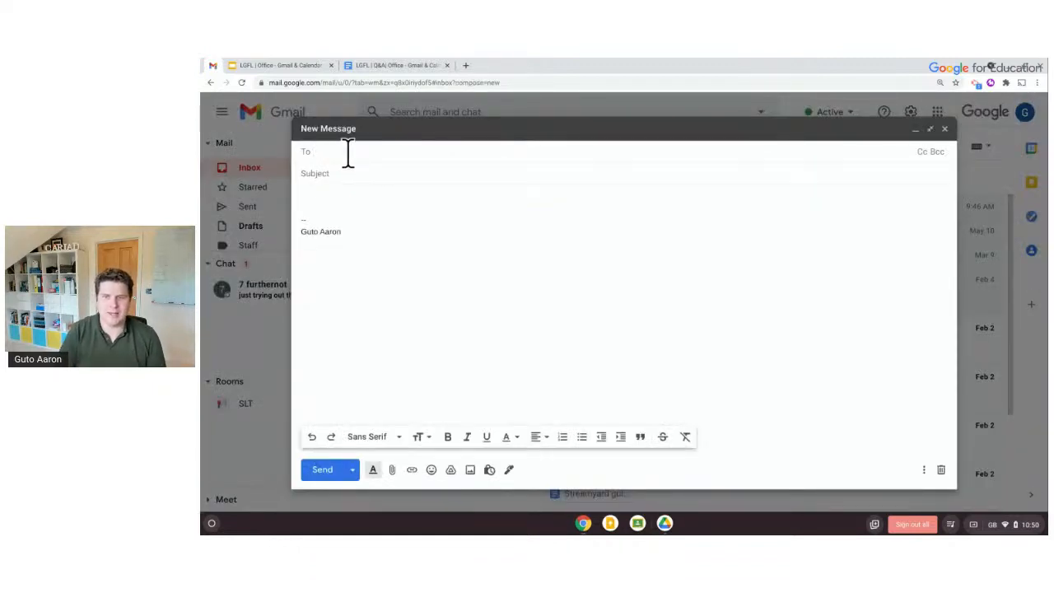
Give the draft subject 'Your child has won STAR OF THE WEEK!' and greeting 'Good afternoon,'
{"action": "left_click", "coordinate": [347, 174]}
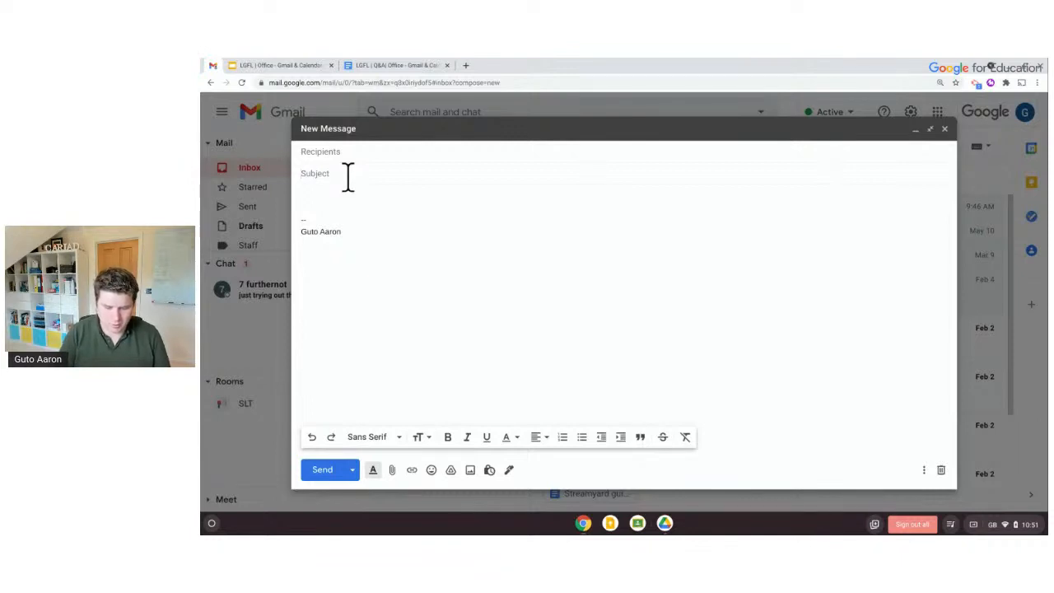
{"action": "type", "text": "You"}
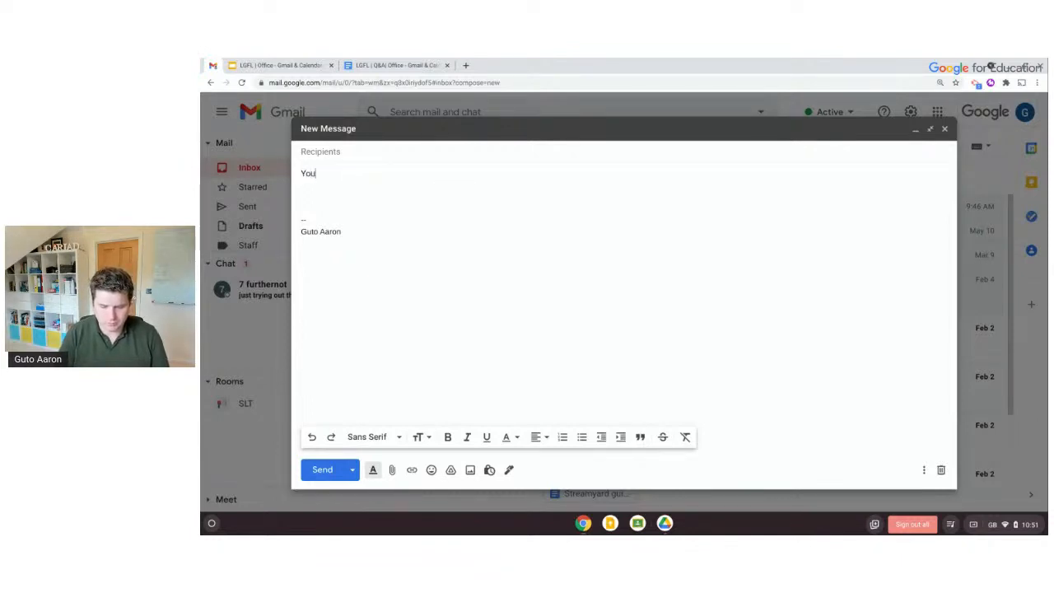
{"action": "type", "text": "r child has w"}
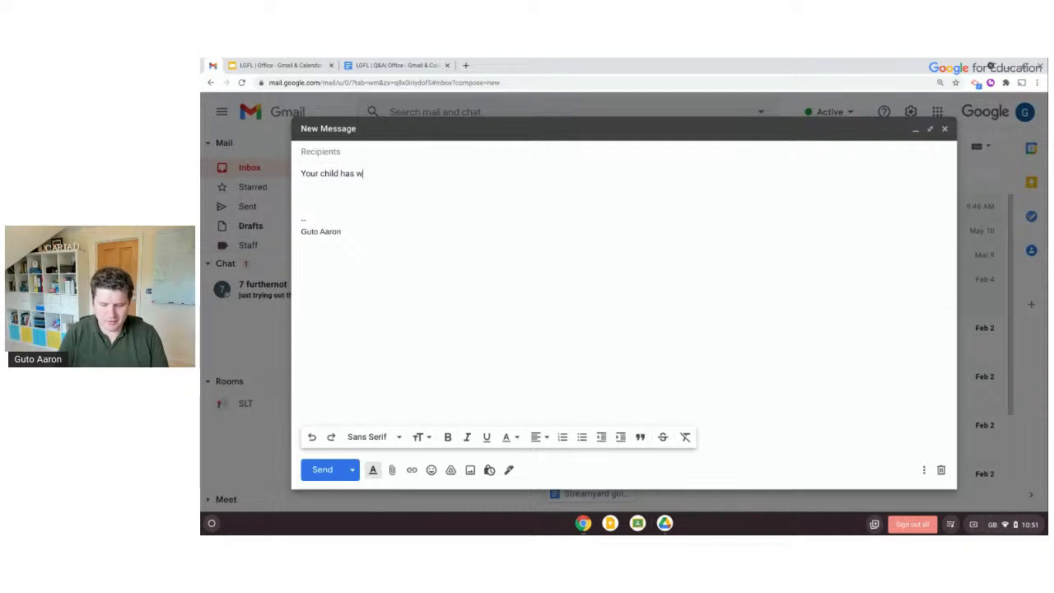
{"action": "type", "text": "on STAR OF THE WEEK!"}
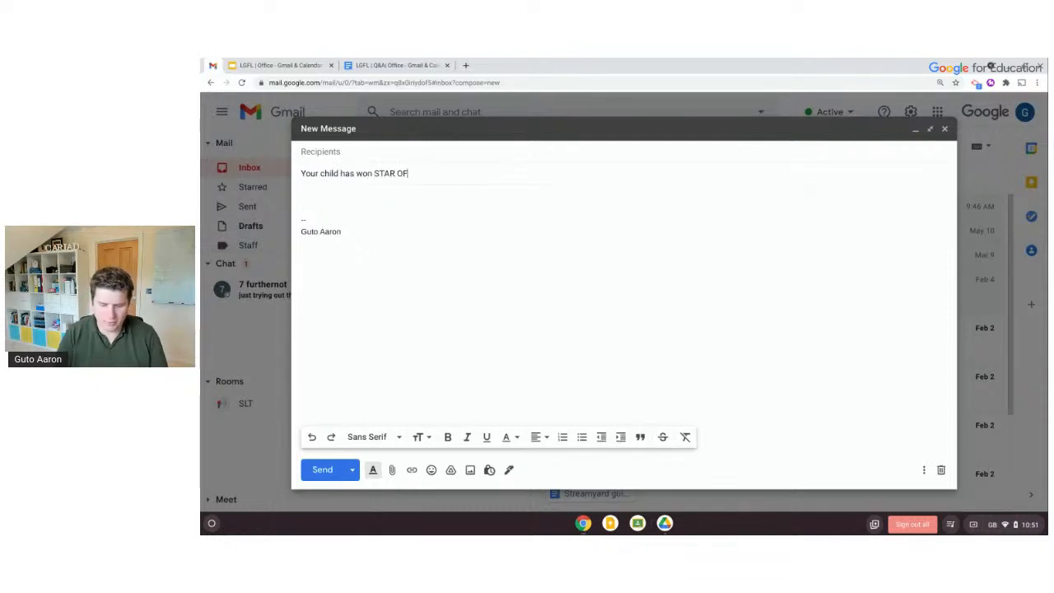
{"action": "left_click", "coordinate": [344, 197]}
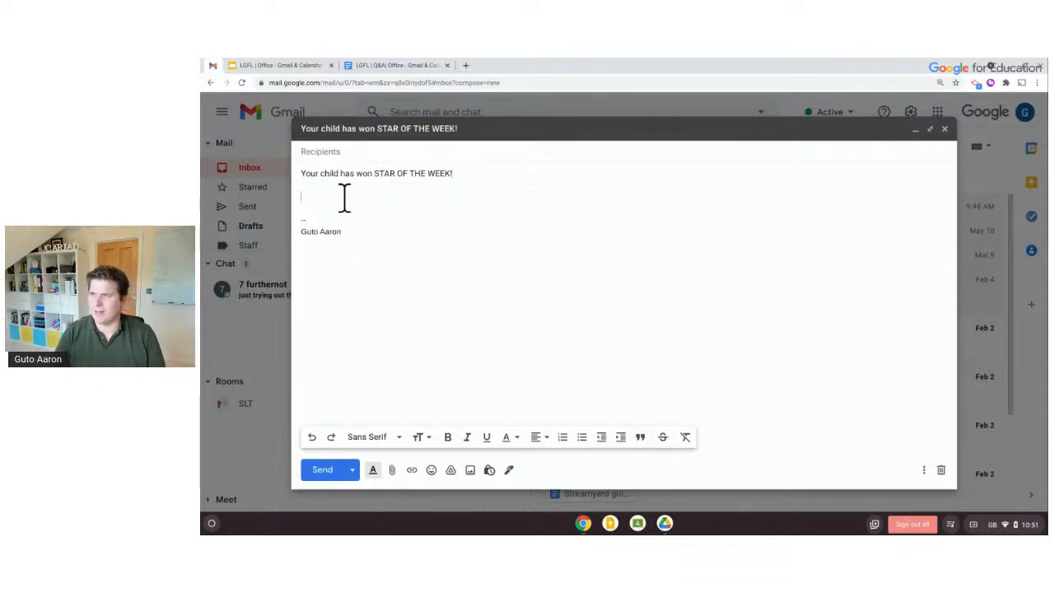
{"action": "type", "text": "Goo"}
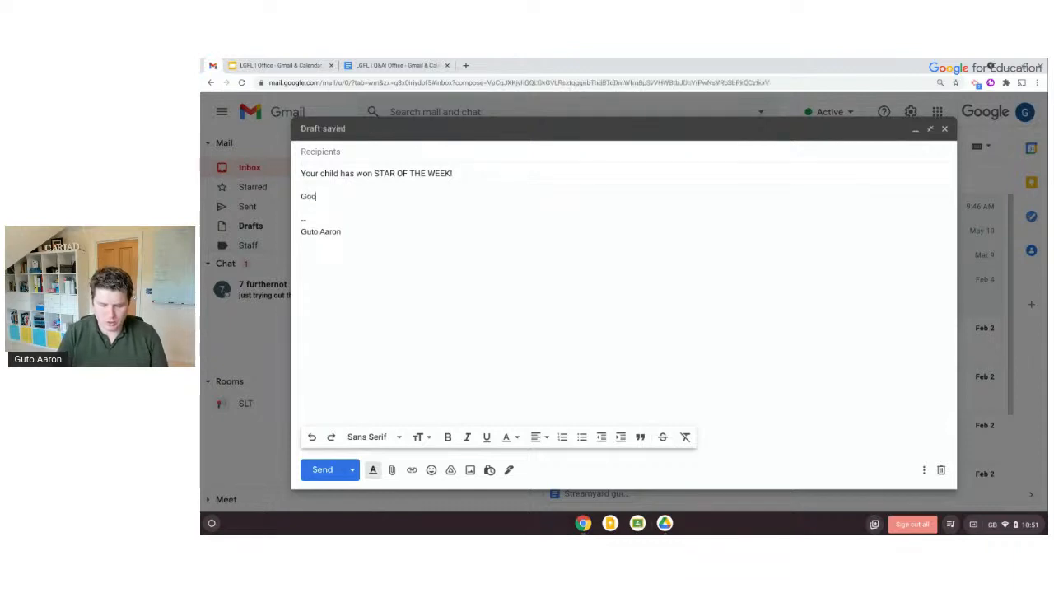
{"action": "type", "text": "d afternoon,"}
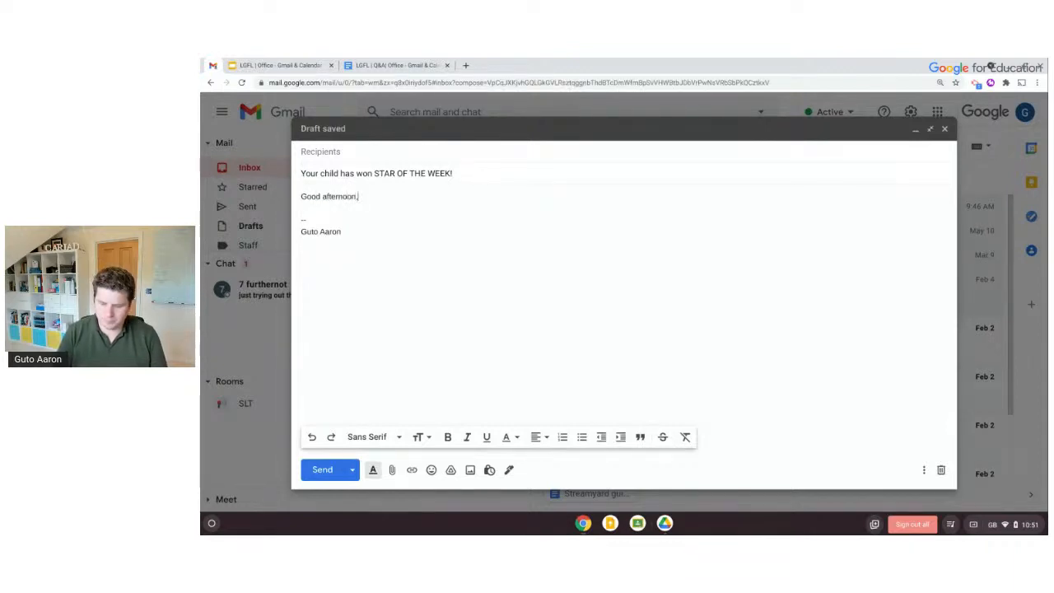
{"action": "key", "text": "Return"}
{"action": "key", "text": "Return"}
Write the star-of-the-week announcement and sign off with 'Kind regards' and the sender's name
{"action": "type", "text": "fternoon,  I'm delighted to info"}
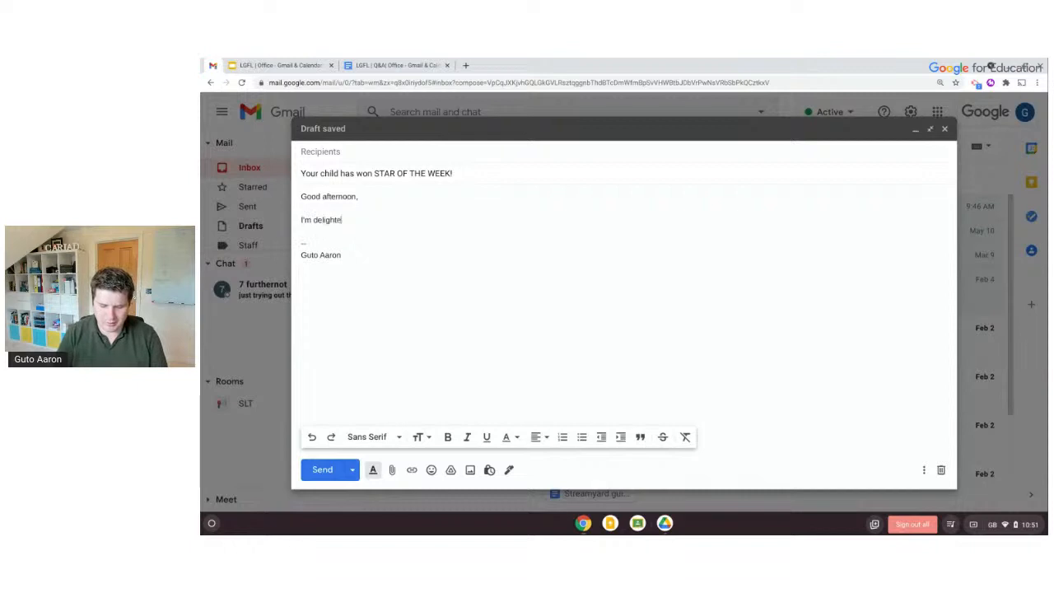
{"action": "type", "text": "rm you th"}
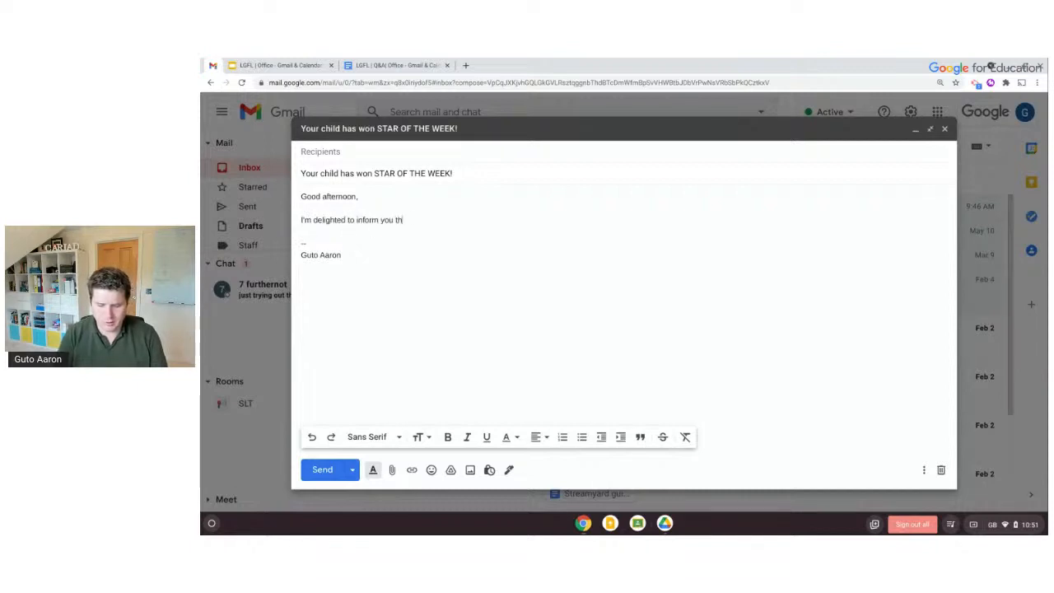
{"action": "type", "text": "at your child h"}
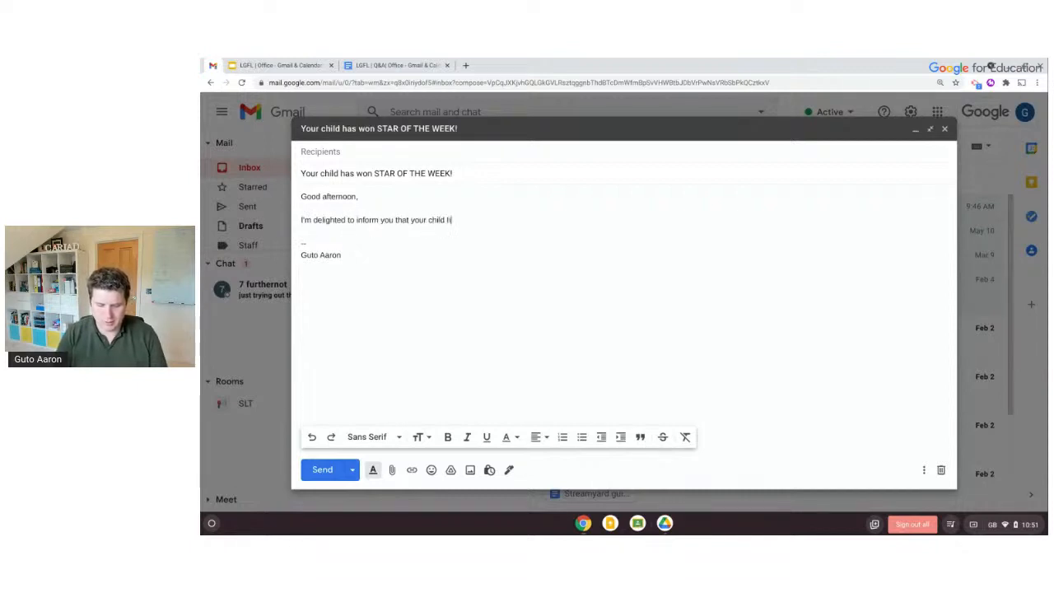
{"action": "type", "text": "as weon the star of t"}
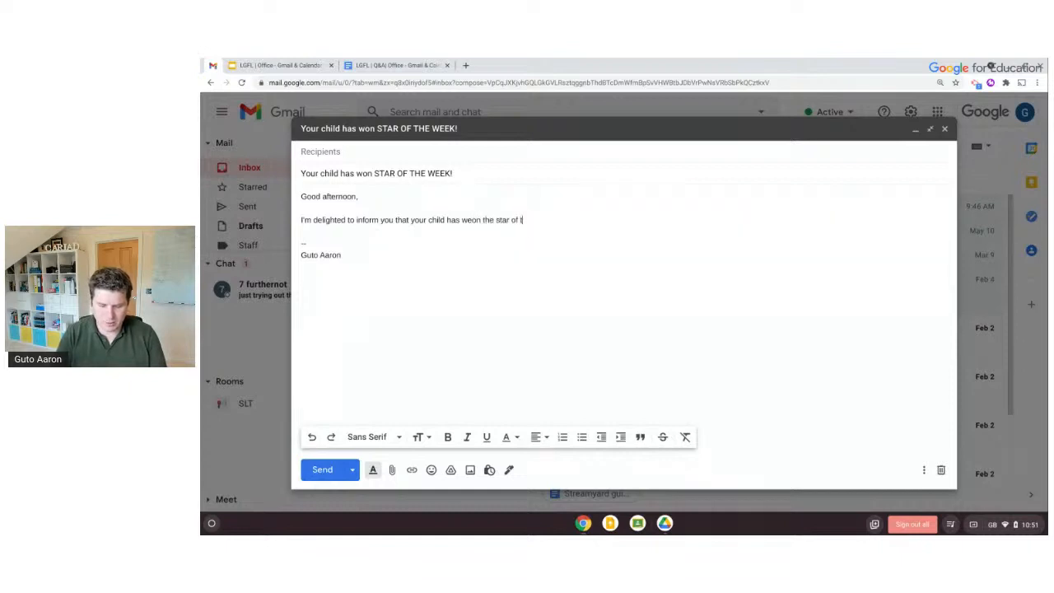
{"action": "type", "text": "he week award today!"}
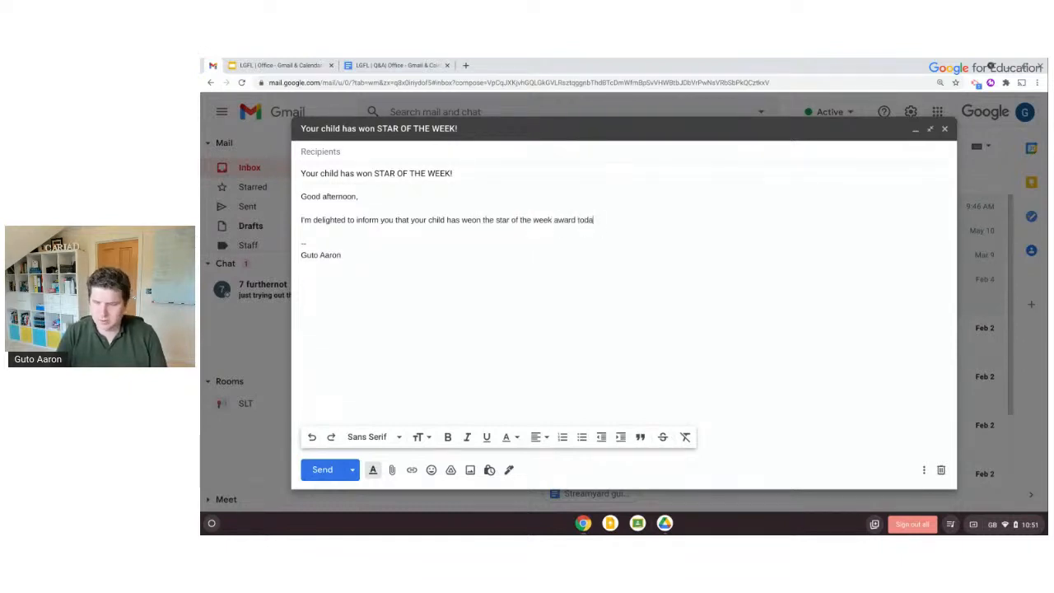
{"action": "key", "text": "Return"}
{"action": "key", "text": "Return"}
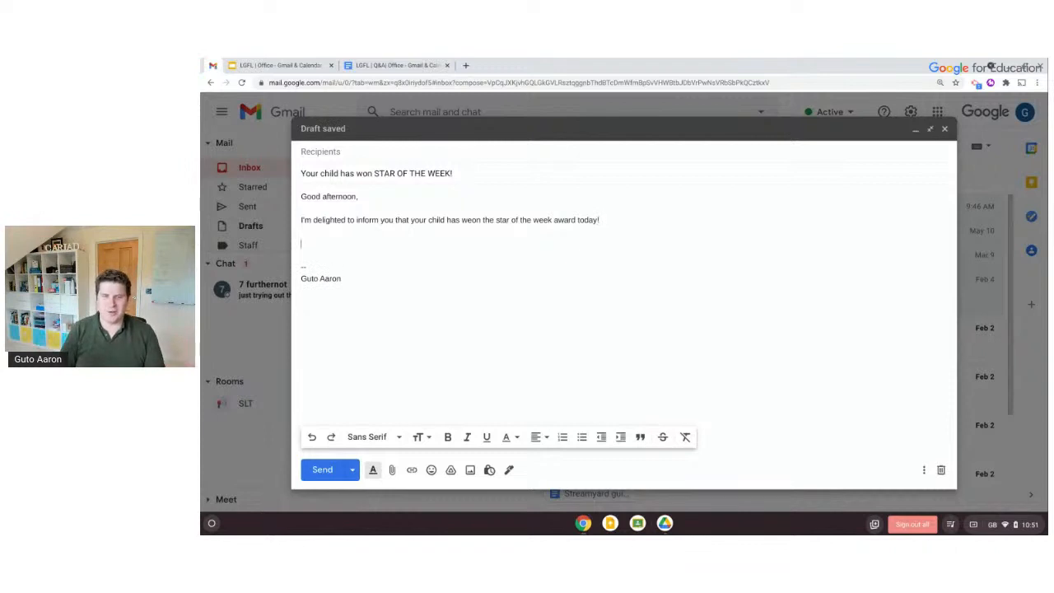
{"action": "type", "text": "Kind"}
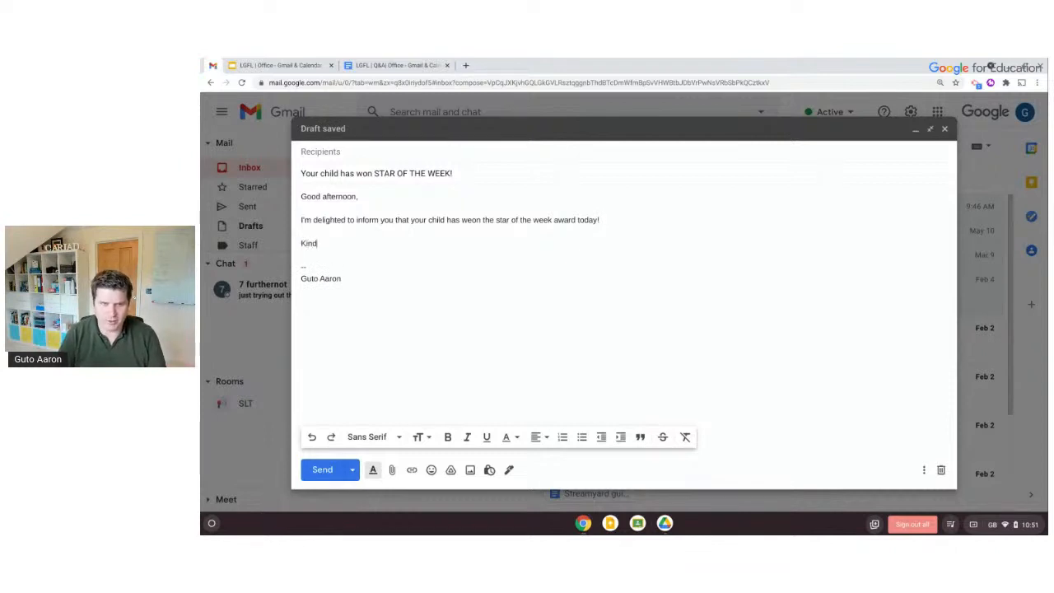
{"action": "type", "text": " regards"}
{"action": "key", "text": "Return"}
{"action": "key", "text": "Return"}
{"action": "type", "text": "Guto"}
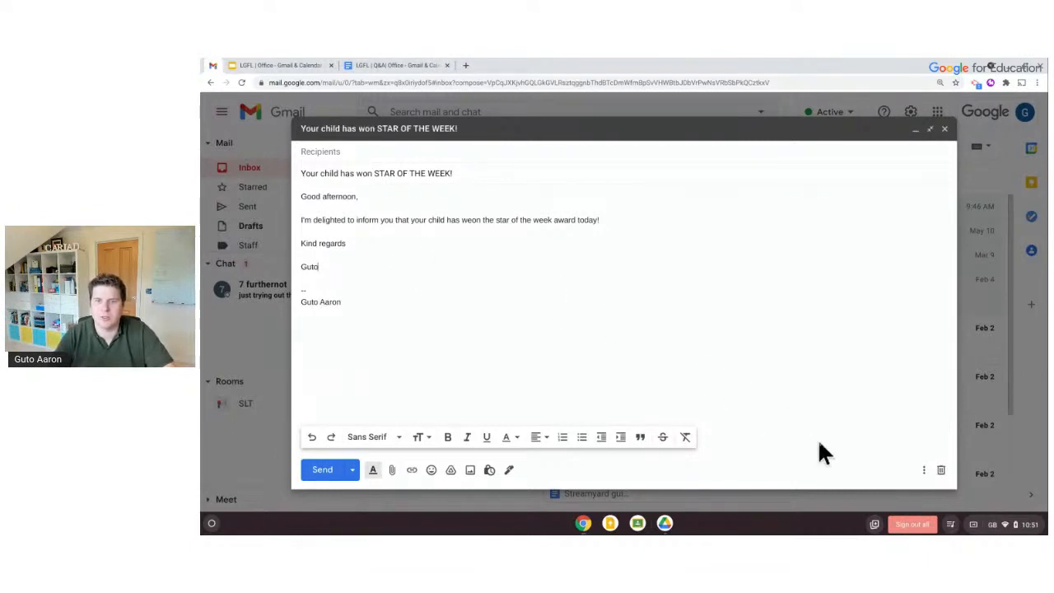
Look through the draft's Templates options menu, then dismiss it
{"action": "left_click", "coordinate": [923, 471]}
{"action": "mouse_move", "coordinate": [871, 337]}
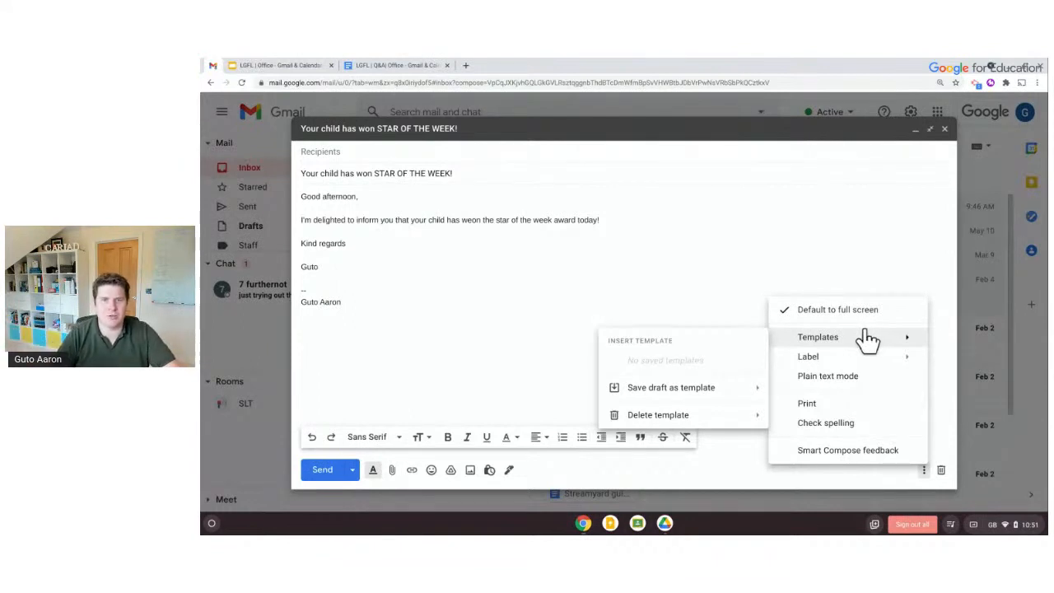
{"action": "mouse_move", "coordinate": [732, 391]}
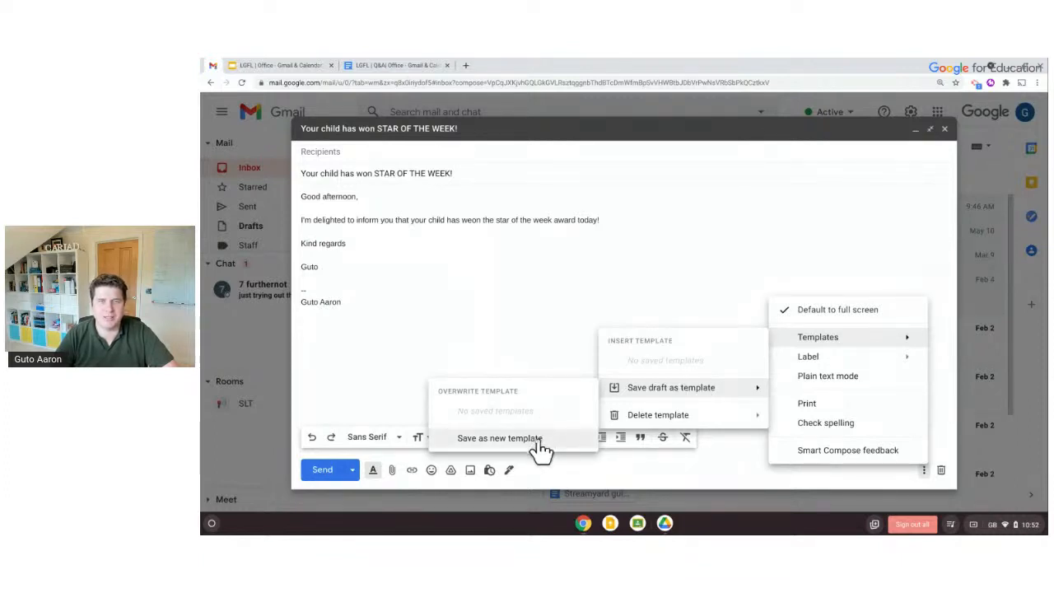
{"action": "left_click", "coordinate": [692, 210]}
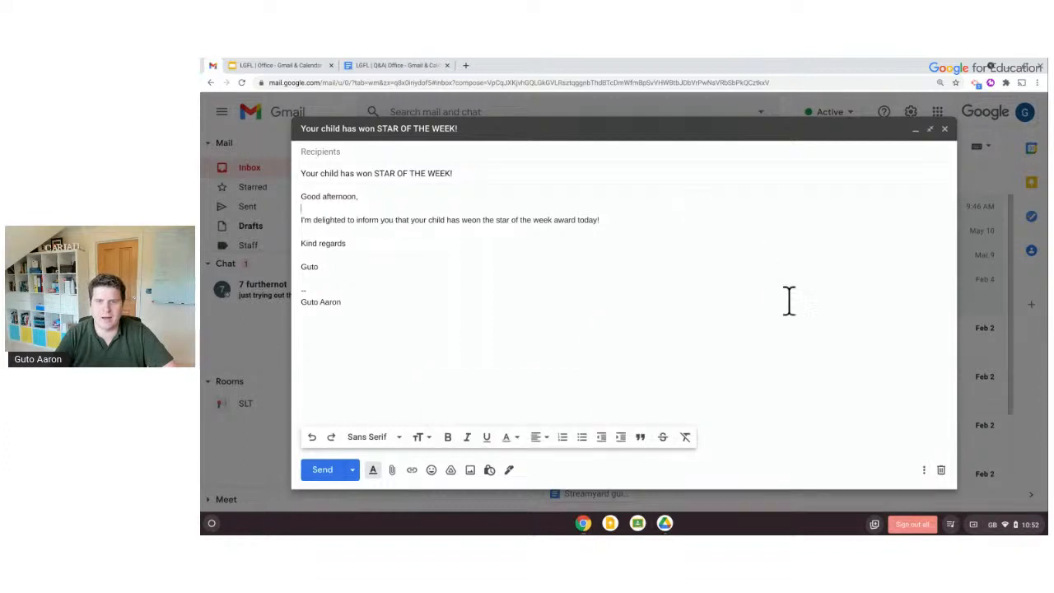
Save the draft as a new template named 'Star of the Week'
{"action": "left_click", "coordinate": [922, 470]}
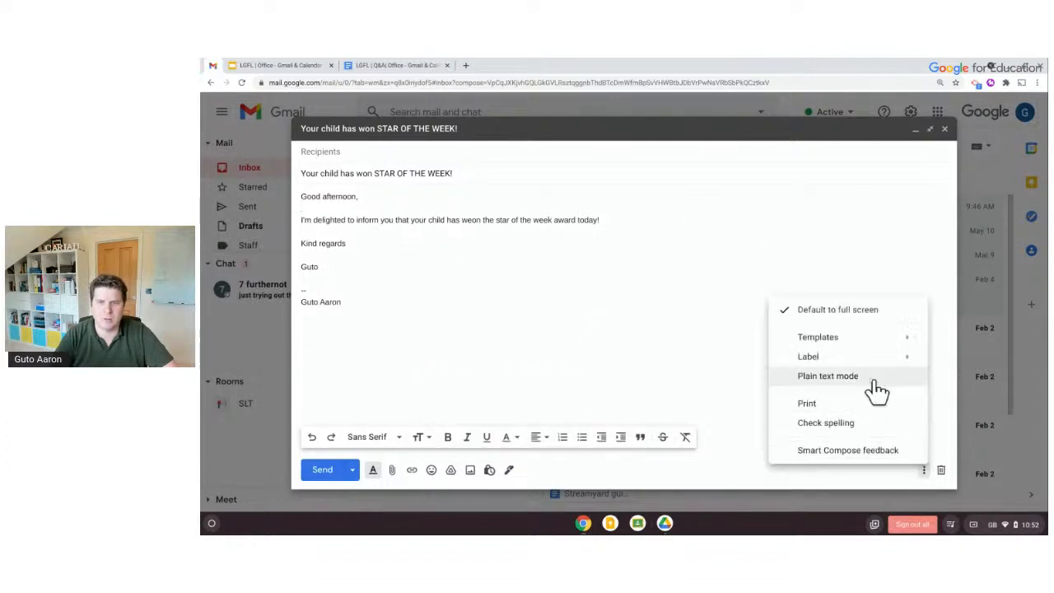
{"action": "mouse_move", "coordinate": [838, 338]}
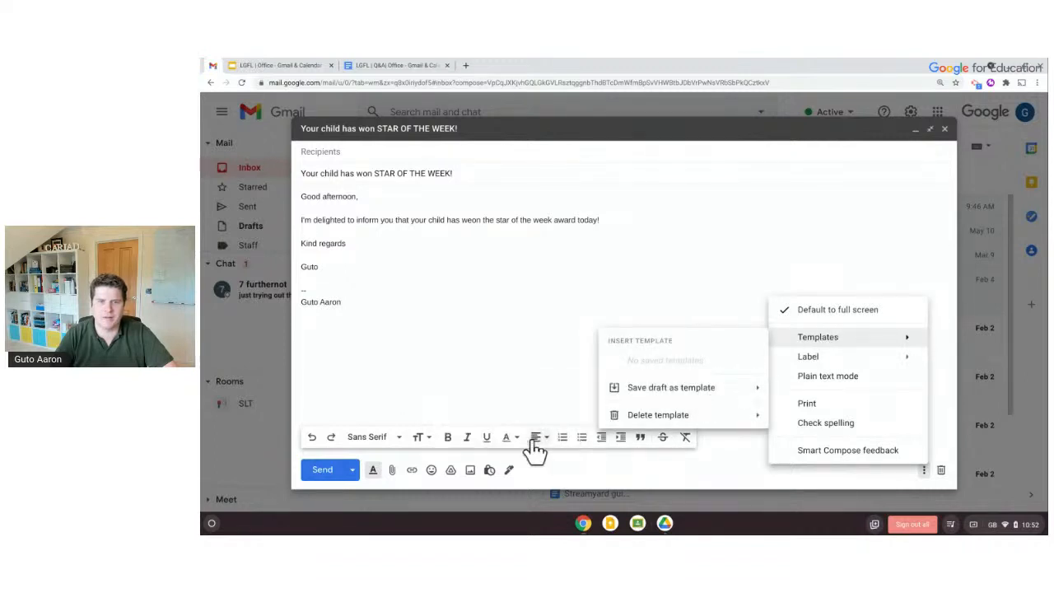
{"action": "mouse_move", "coordinate": [607, 397]}
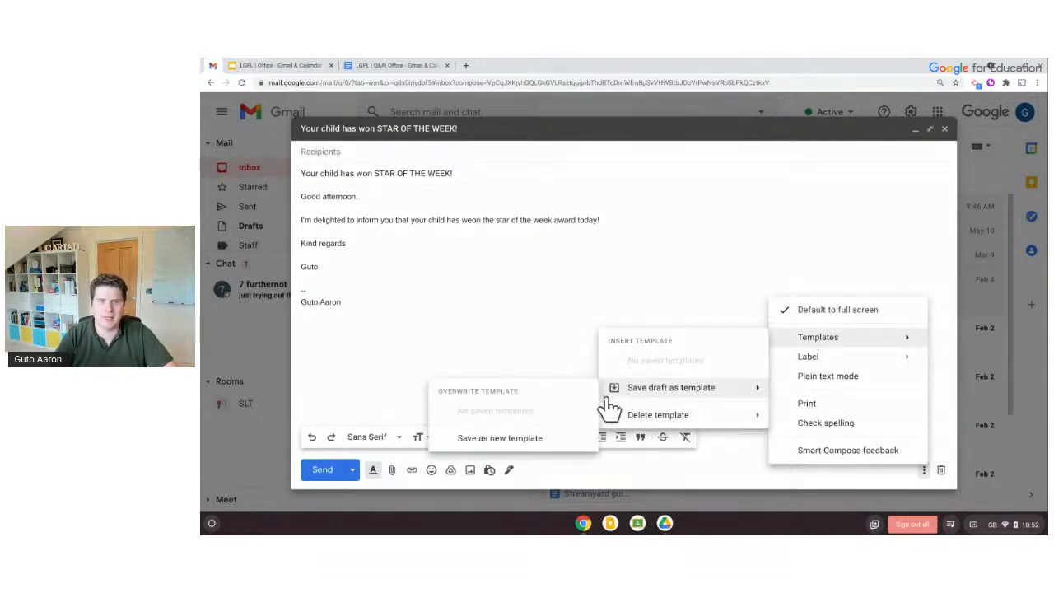
{"action": "left_click", "coordinate": [568, 443]}
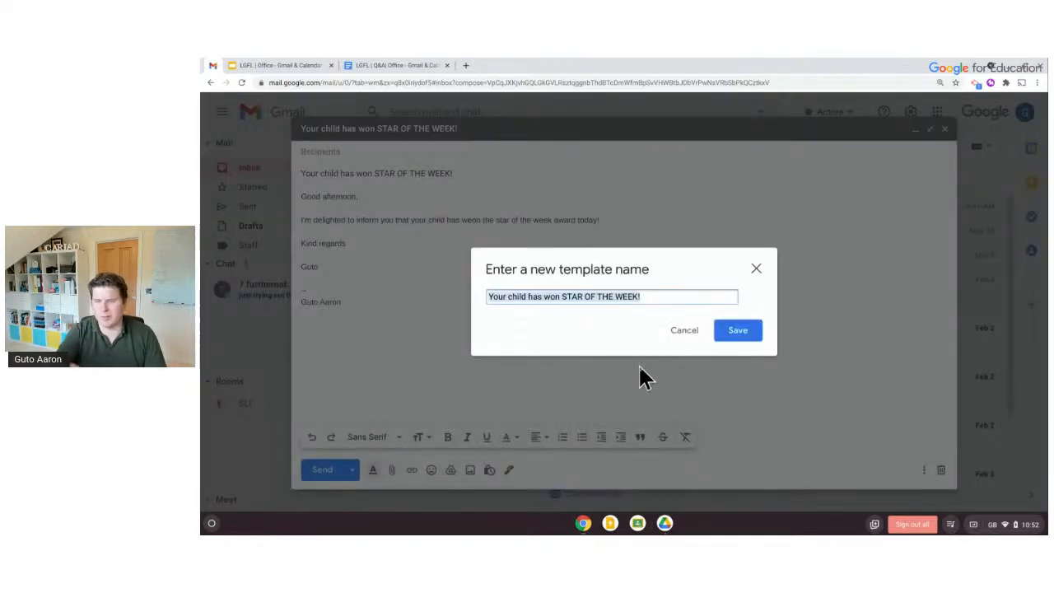
{"action": "type", "text": "Star of the Week"}
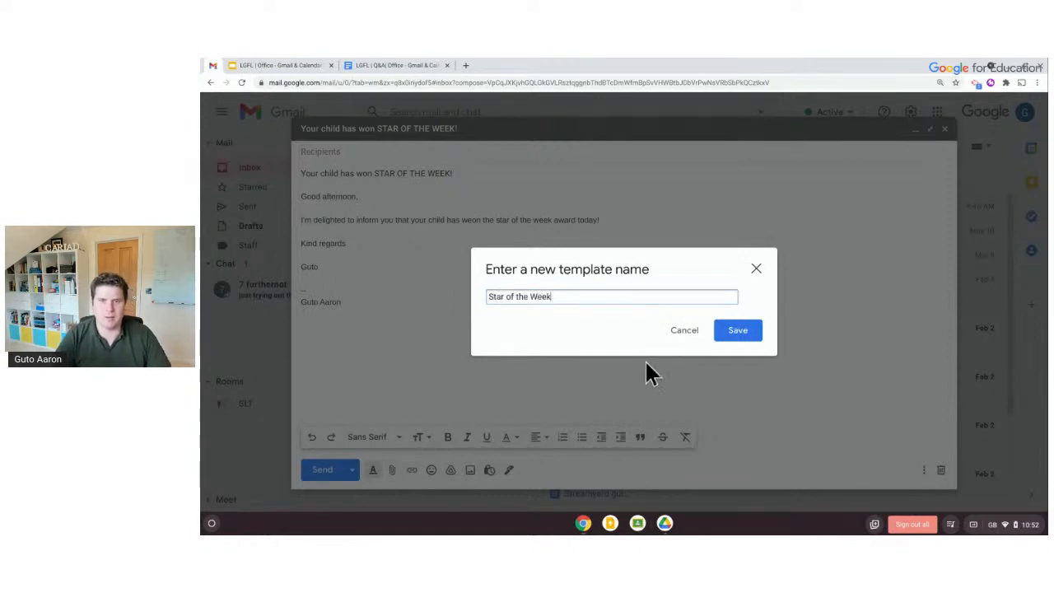
{"action": "left_click", "coordinate": [745, 334]}
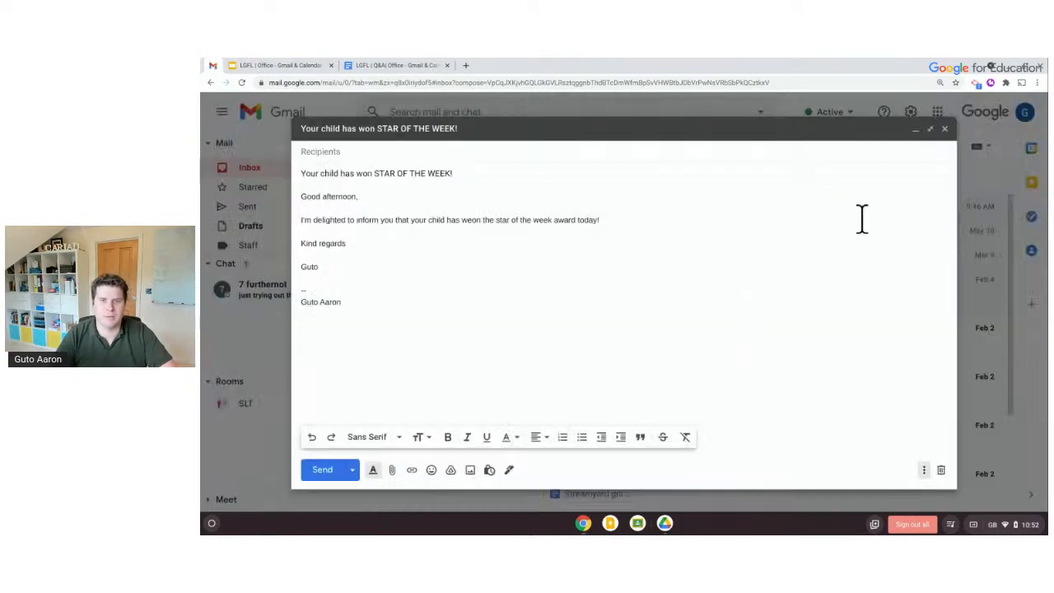
Discard the old draft and fill a new message from the Star of the Week template
{"action": "left_click", "coordinate": [941, 470]}
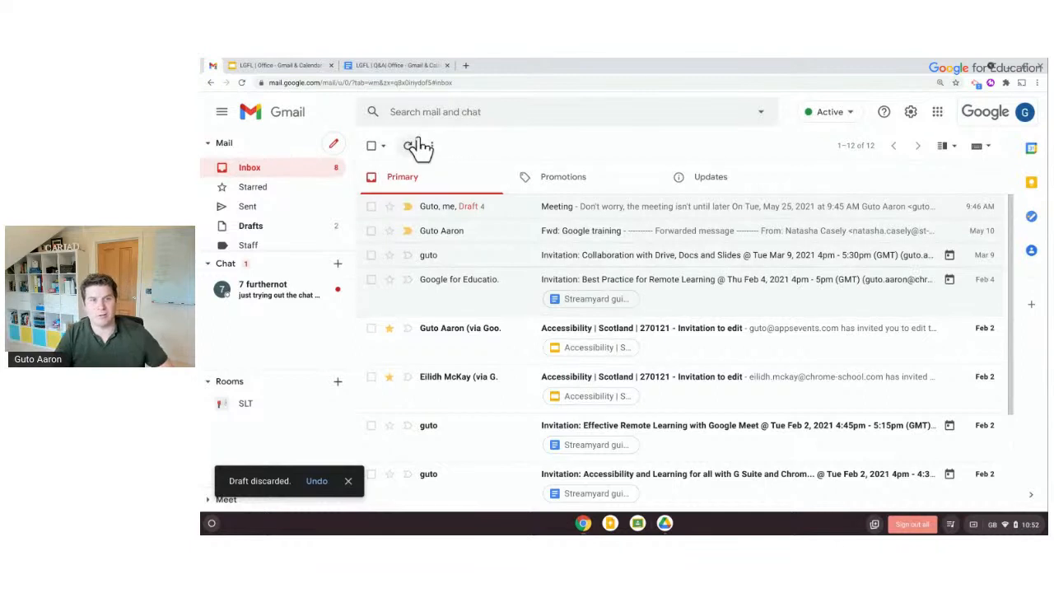
{"action": "left_click", "coordinate": [335, 146]}
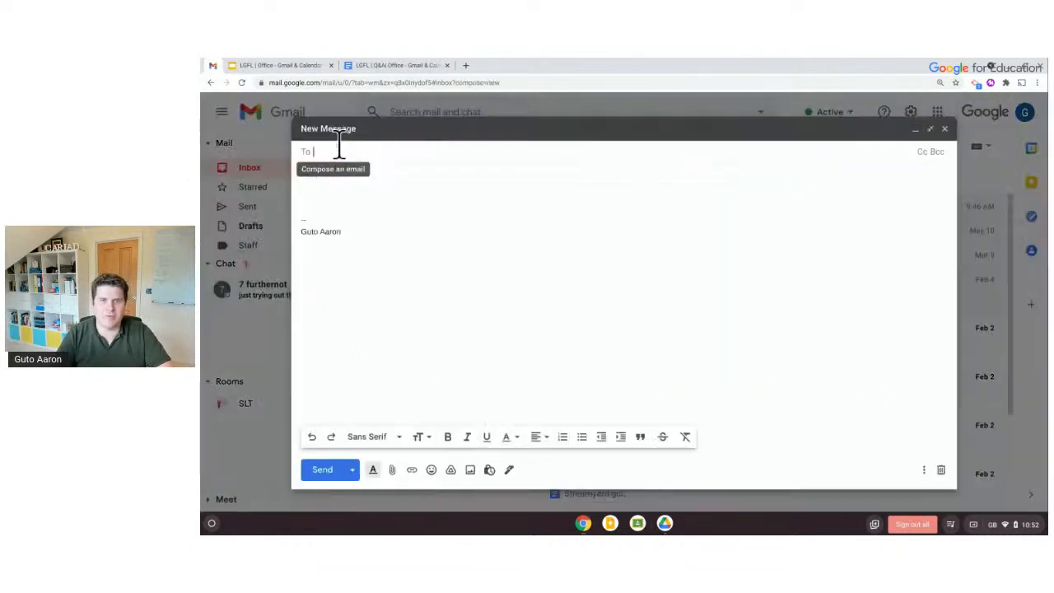
{"action": "left_click", "coordinate": [925, 472]}
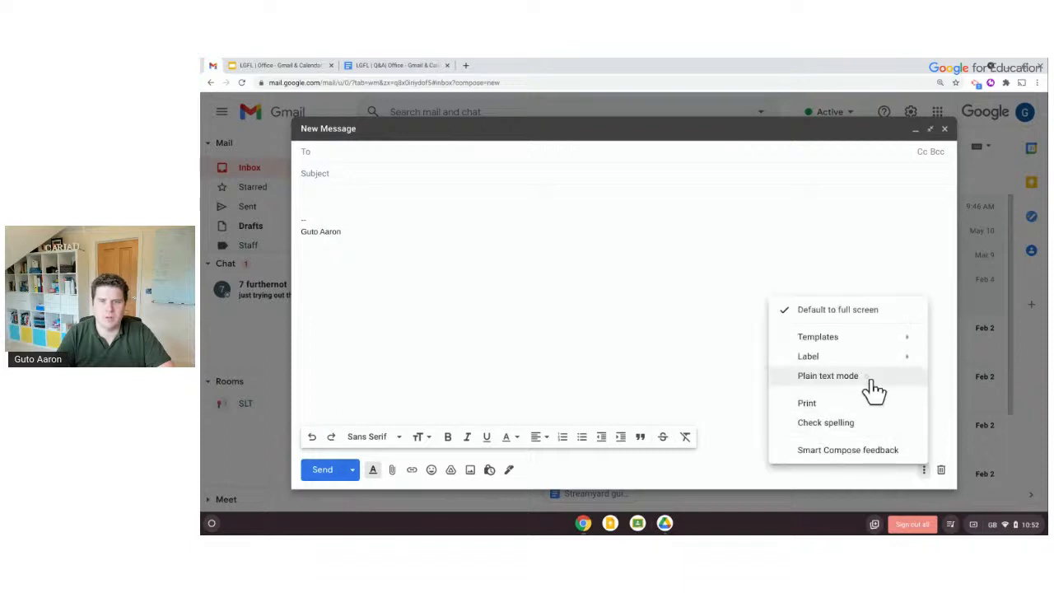
{"action": "mouse_move", "coordinate": [848, 339]}
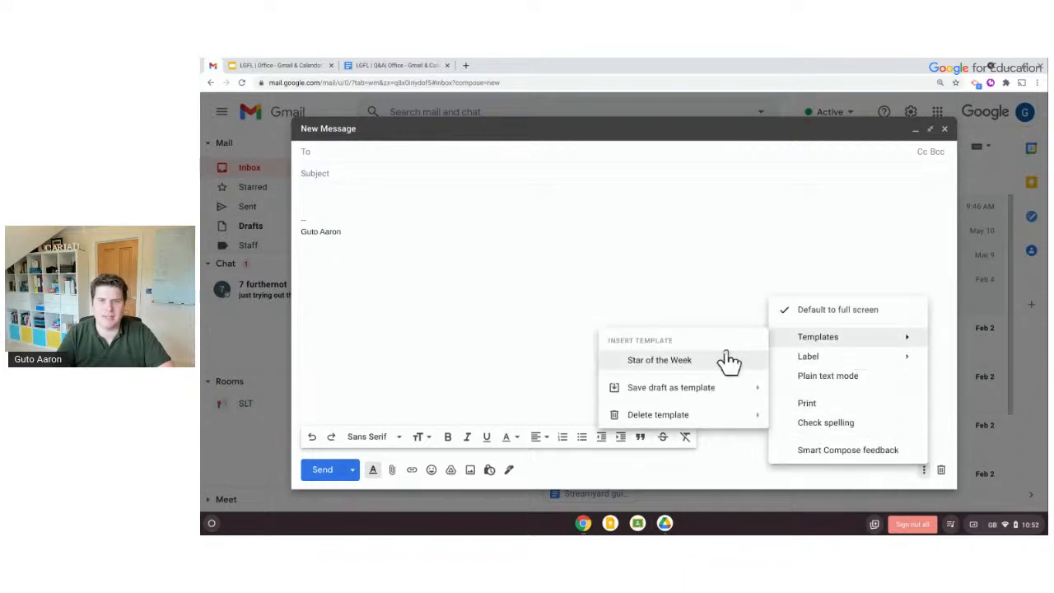
{"action": "left_click", "coordinate": [717, 362]}
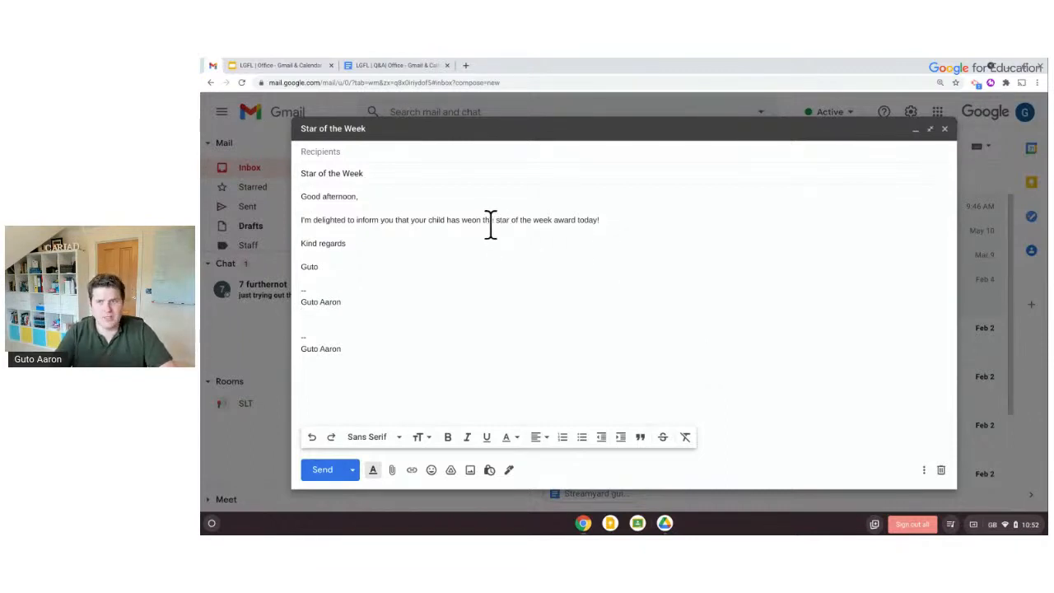
Try a child's name in place of 'your child' in the award sentence, then restore 'your child'
{"action": "left_click", "coordinate": [441, 221]}
{"action": "key", "text": "BackSpace"}
{"action": "key", "text": "BackSpace"}
{"action": "key", "text": "BackSpace"}
{"action": "key", "text": "BackSpace"}
{"action": "key", "text": "BackSpace"}
{"action": "key", "text": "BackSpace"}
{"action": "key", "text": "BackSpace"}
{"action": "key", "text": "BackSpace"}
{"action": "key", "text": "BackSpace"}
{"action": "key", "text": "BackSpace"}
{"action": "key", "text": "BackSpace"}
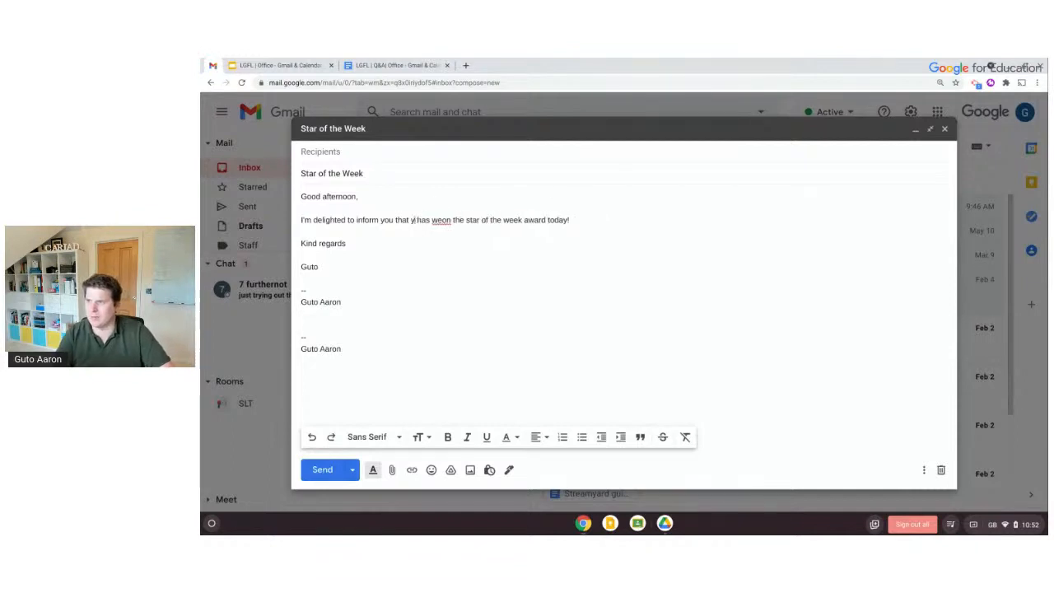
{"action": "type", "text": "Wendy"}
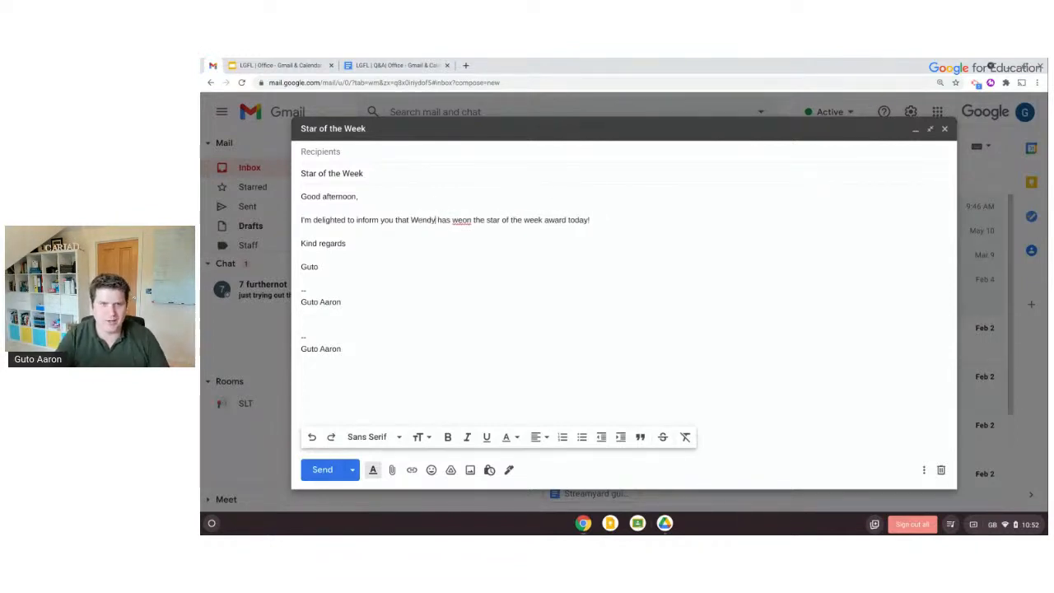
{"action": "left_click", "coordinate": [462, 228]}
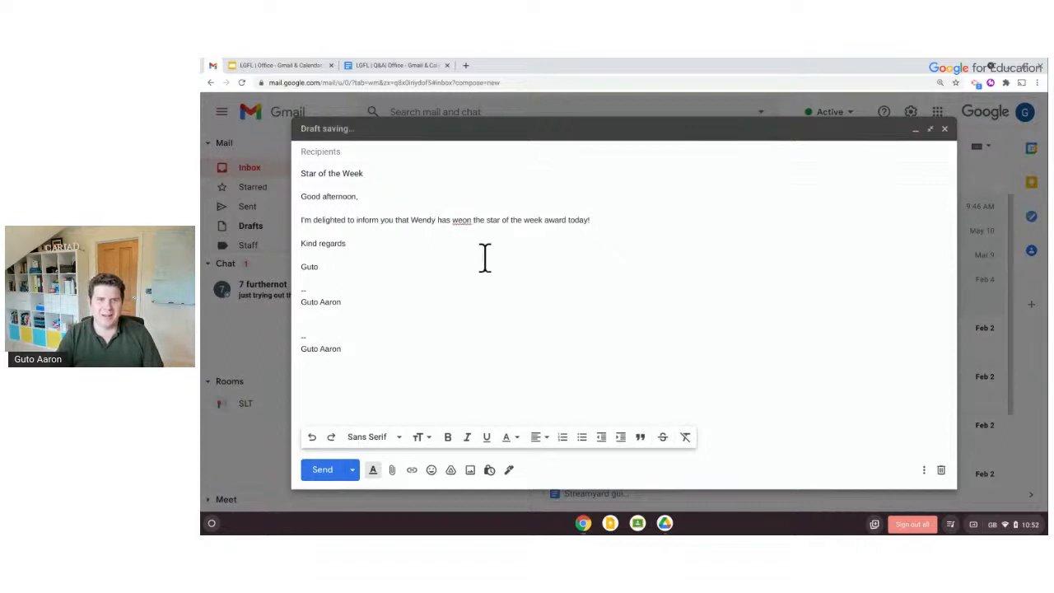
{"action": "double_click", "coordinate": [430, 219]}
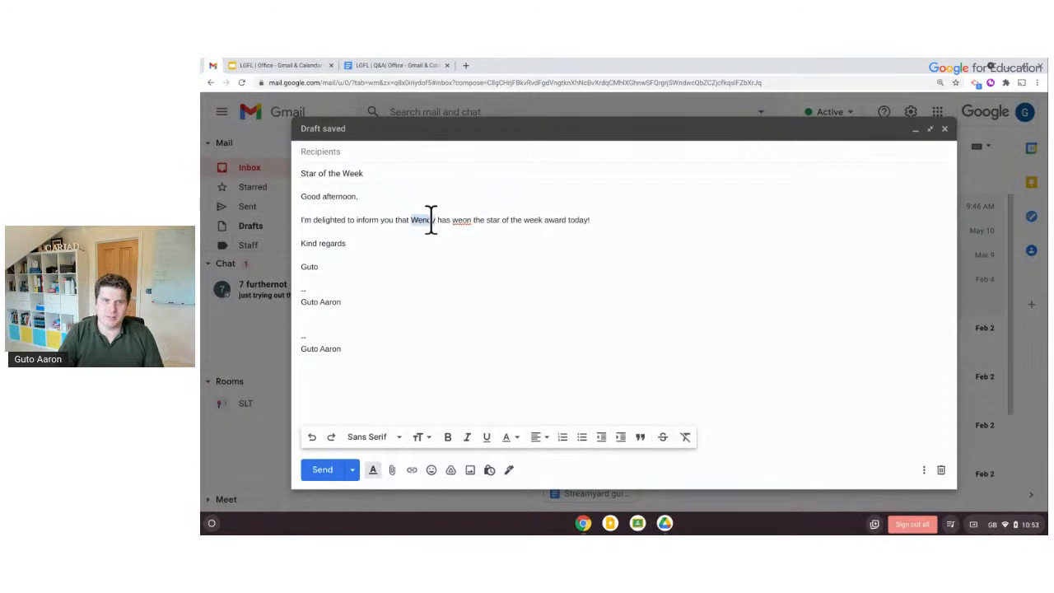
{"action": "key", "text": "BackSpace"}
{"action": "type", "text": "your chil"}
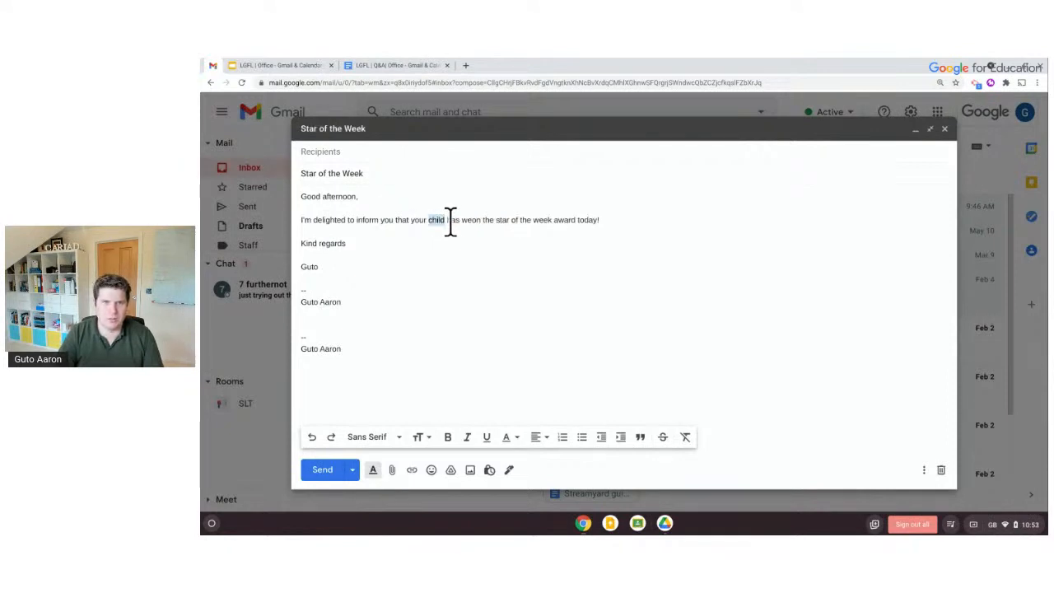
{"action": "key", "text": "ctrl+z"}
Cancel overwriting the Star of the Week template with this draft, then close the message
{"action": "left_click", "coordinate": [473, 221]}
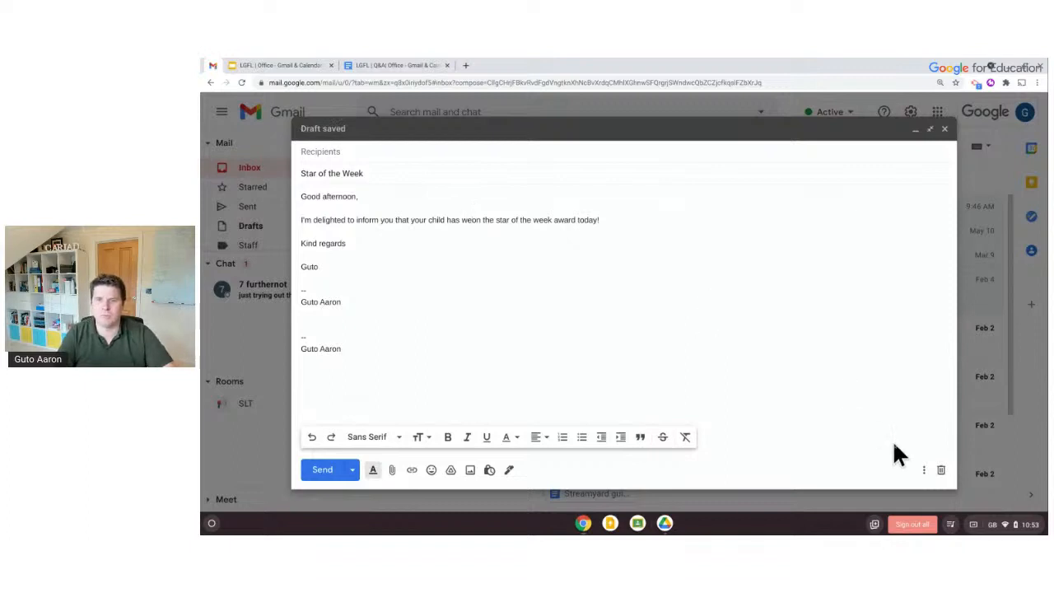
{"action": "left_click", "coordinate": [923, 470]}
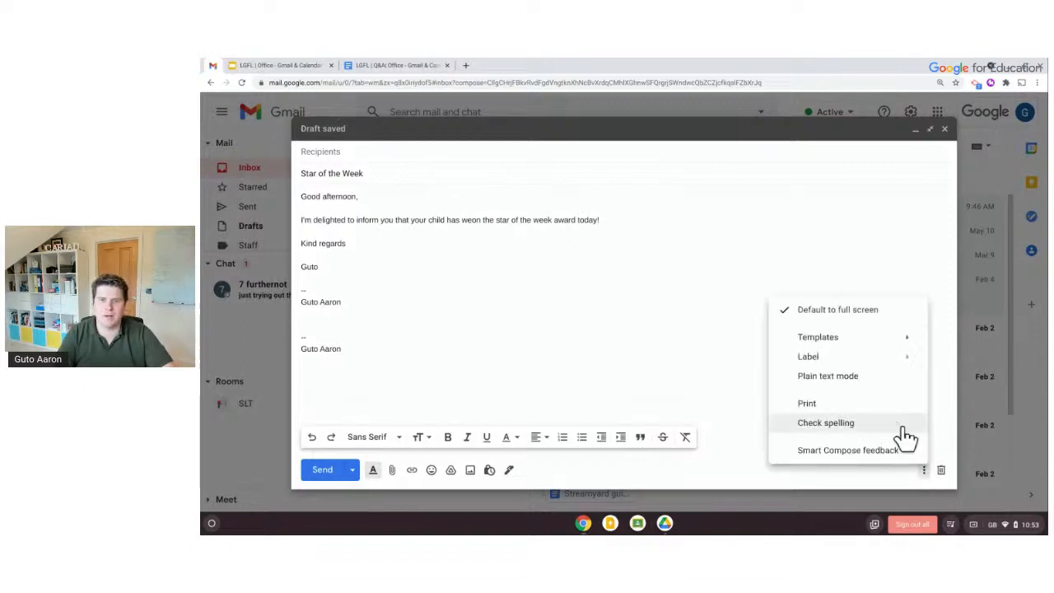
{"action": "mouse_move", "coordinate": [846, 344]}
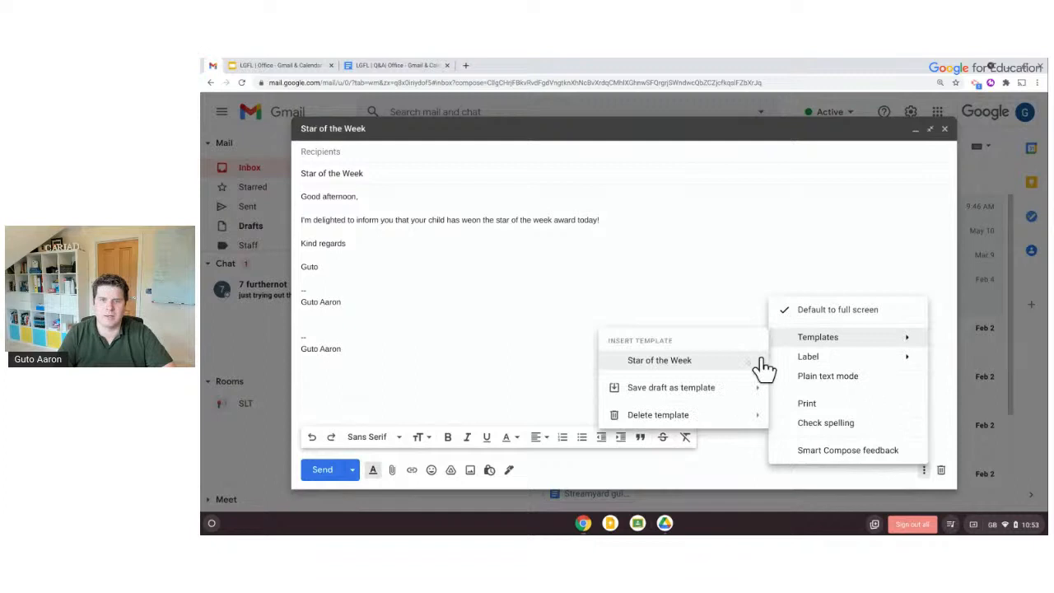
{"action": "mouse_move", "coordinate": [731, 390]}
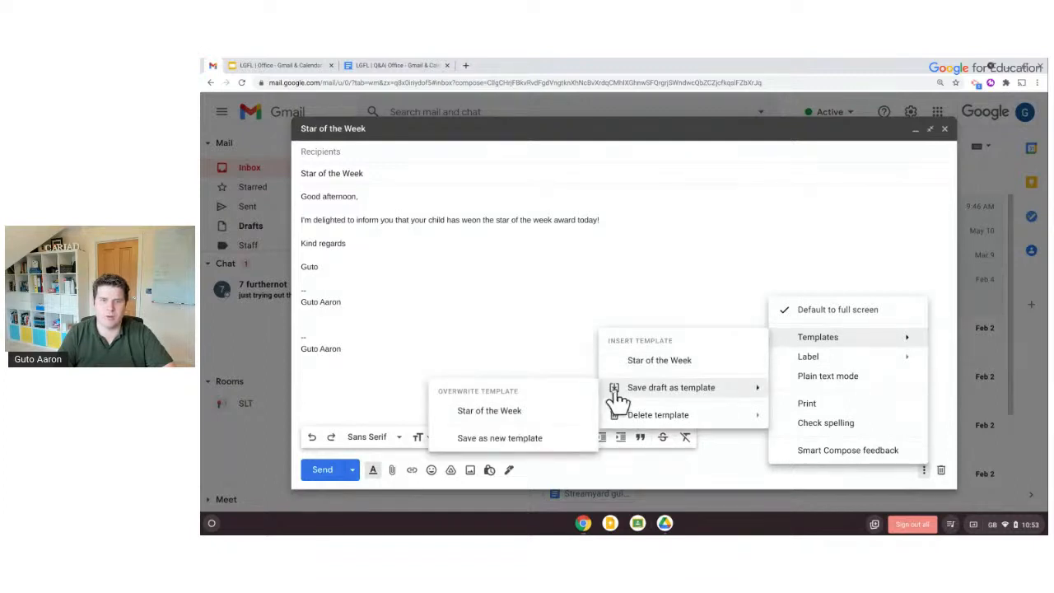
{"action": "left_click", "coordinate": [543, 410]}
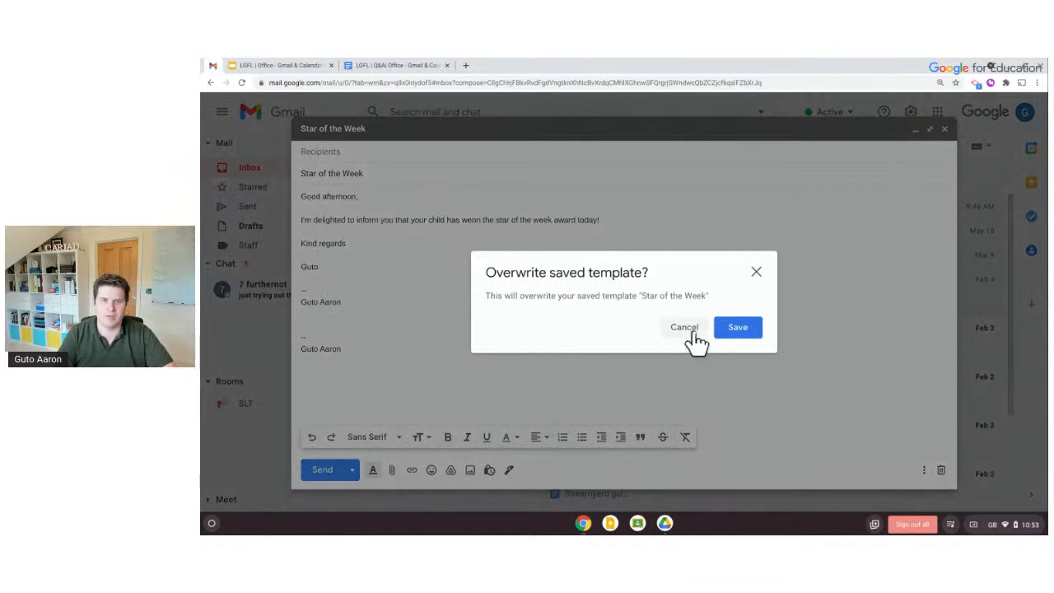
{"action": "left_click", "coordinate": [738, 328]}
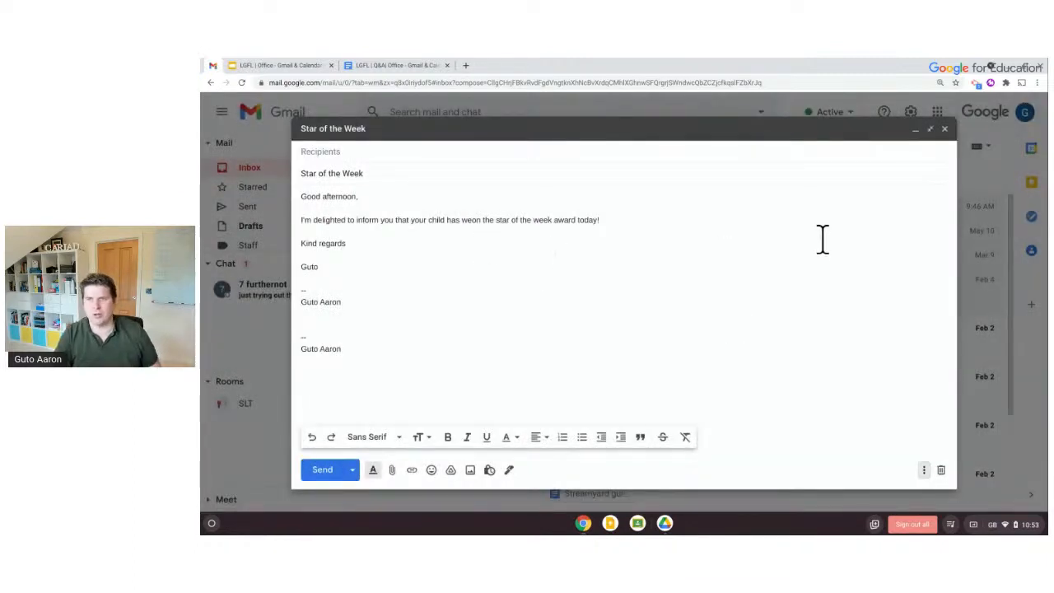
{"action": "left_click", "coordinate": [945, 129]}
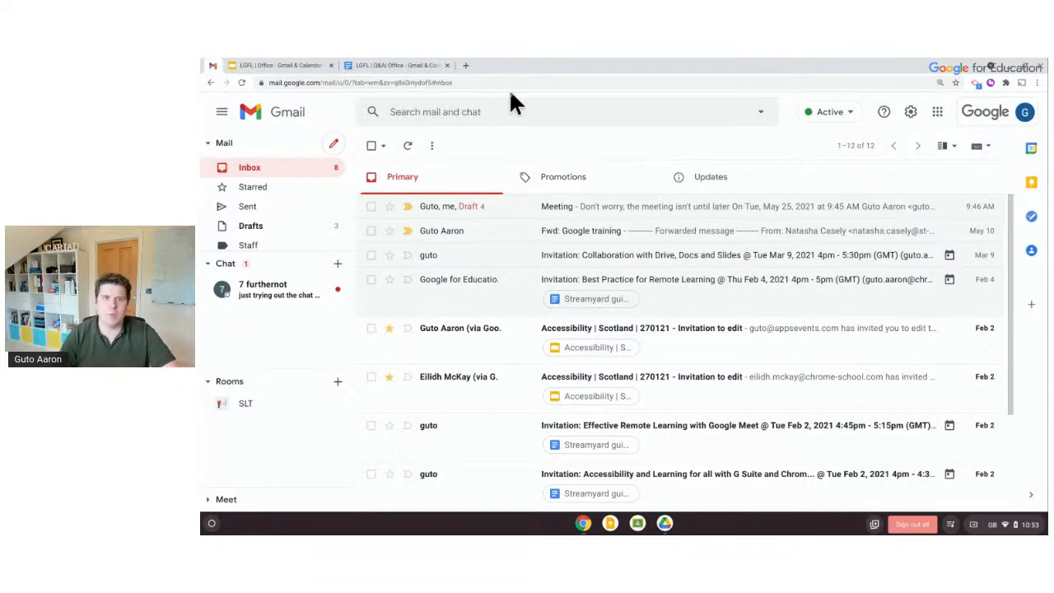
In advanced search, pick the suggested contact as sender and try, then erase, the keyword 'meeting'
{"action": "left_click", "coordinate": [761, 113]}
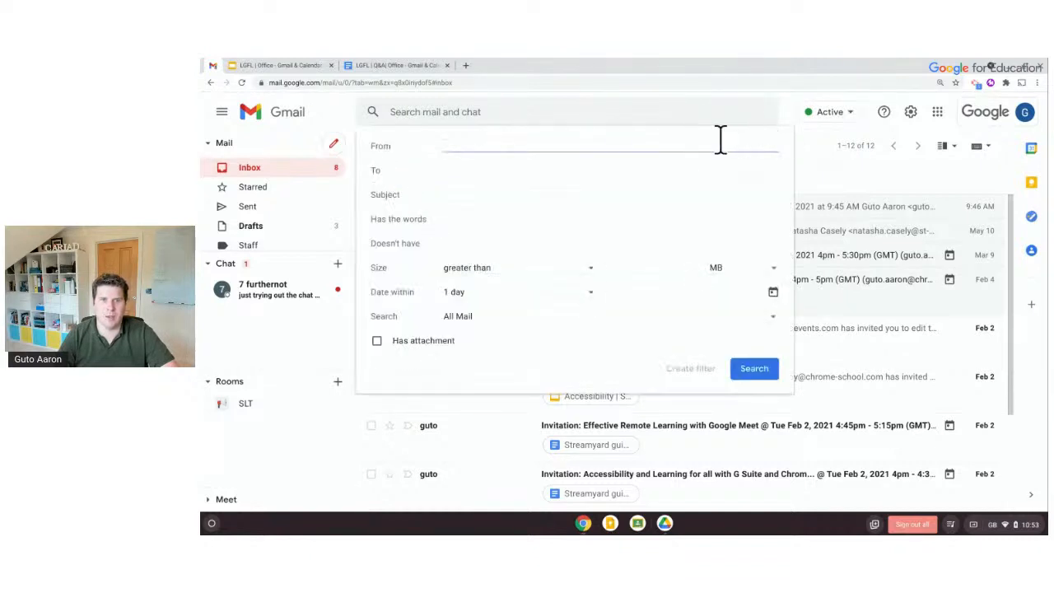
{"action": "type", "text": "w"}
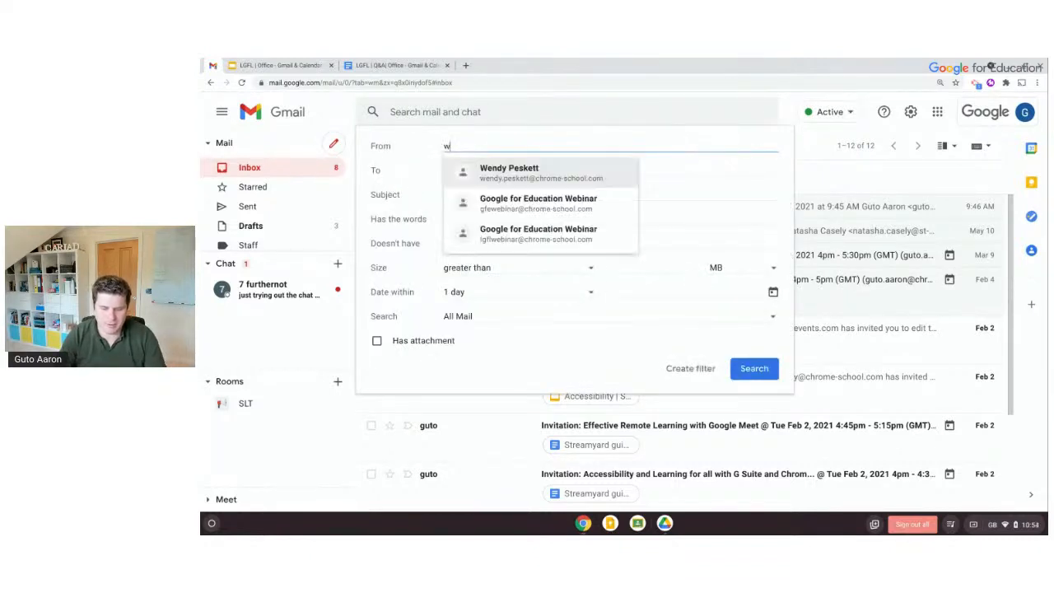
{"action": "type", "text": "endy.pe"}
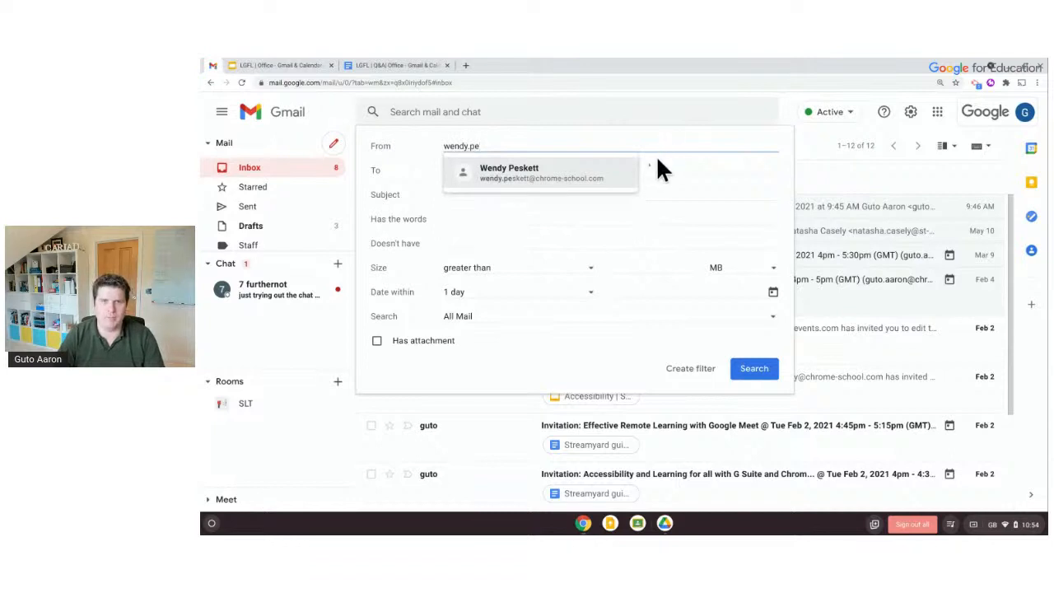
{"action": "left_click", "coordinate": [618, 175]}
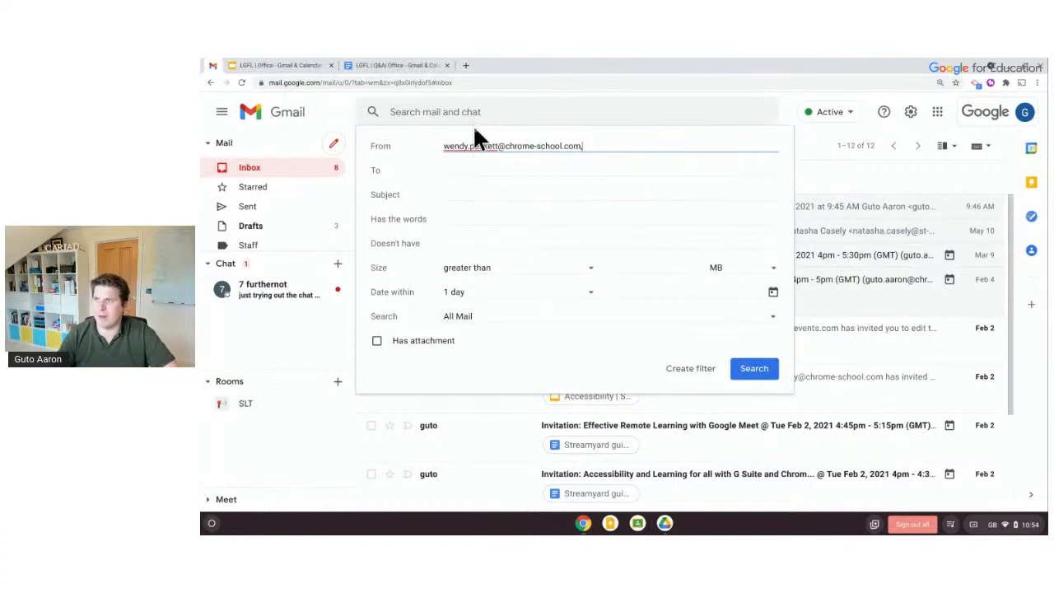
{"action": "left_click", "coordinate": [482, 212]}
{"action": "type", "text": "meeting"}
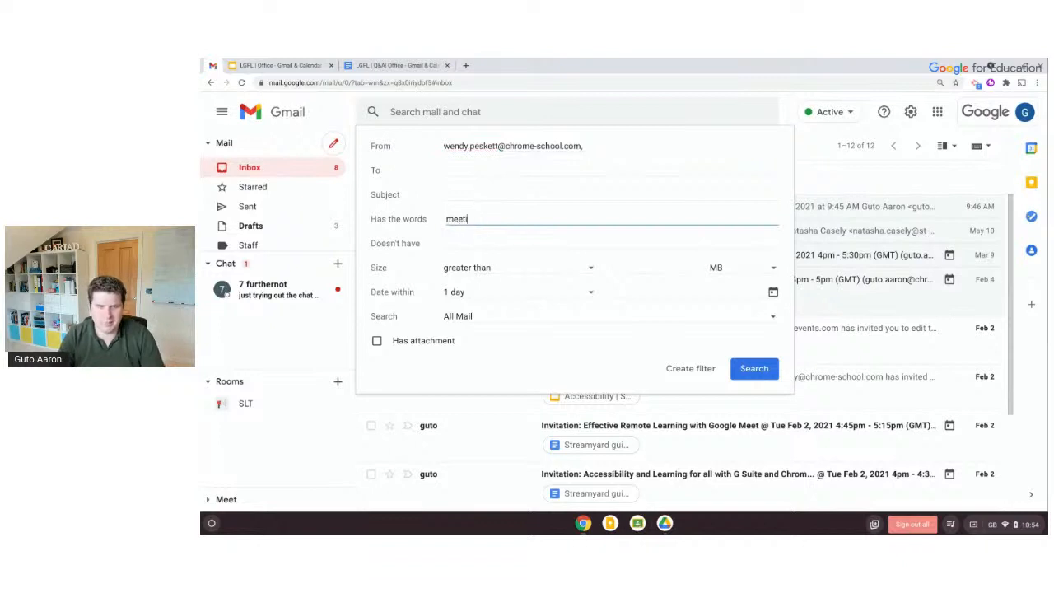
{"action": "key", "text": "BackSpace"}
{"action": "key", "text": "BackSpace"}
{"action": "key", "text": "BackSpace"}
{"action": "key", "text": "BackSpace"}
{"action": "key", "text": "BackSpace"}
{"action": "key", "text": "BackSpace"}
{"action": "key", "text": "BackSpace"}
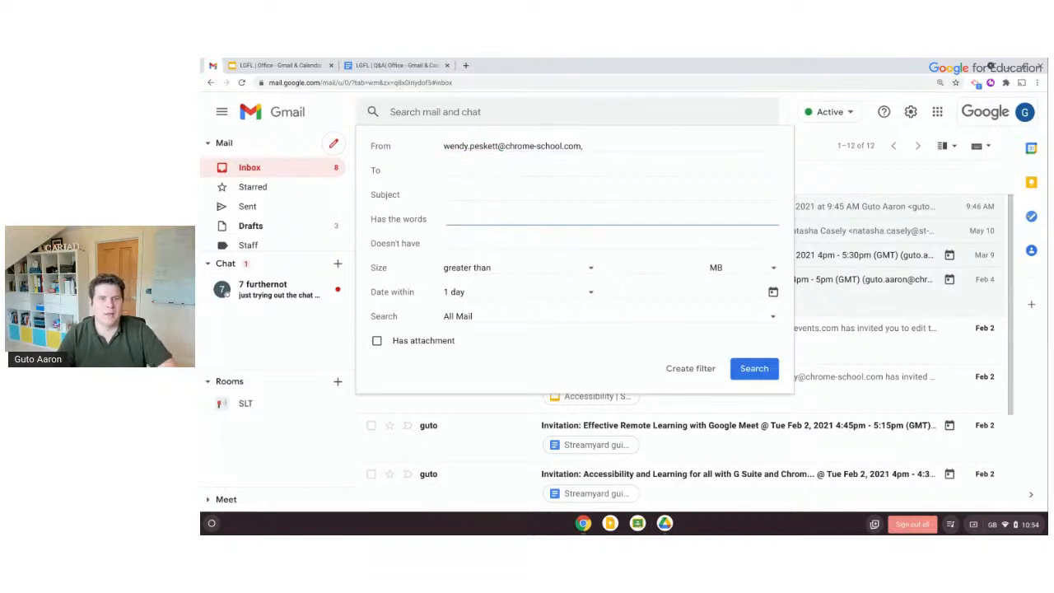
Clear the sender, try then erase 'invoice', and paste the sender's address back without the comma
{"action": "left_click", "coordinate": [483, 143]}
{"action": "key", "text": "ctrl+a"}
{"action": "key", "text": "ctrl+c"}
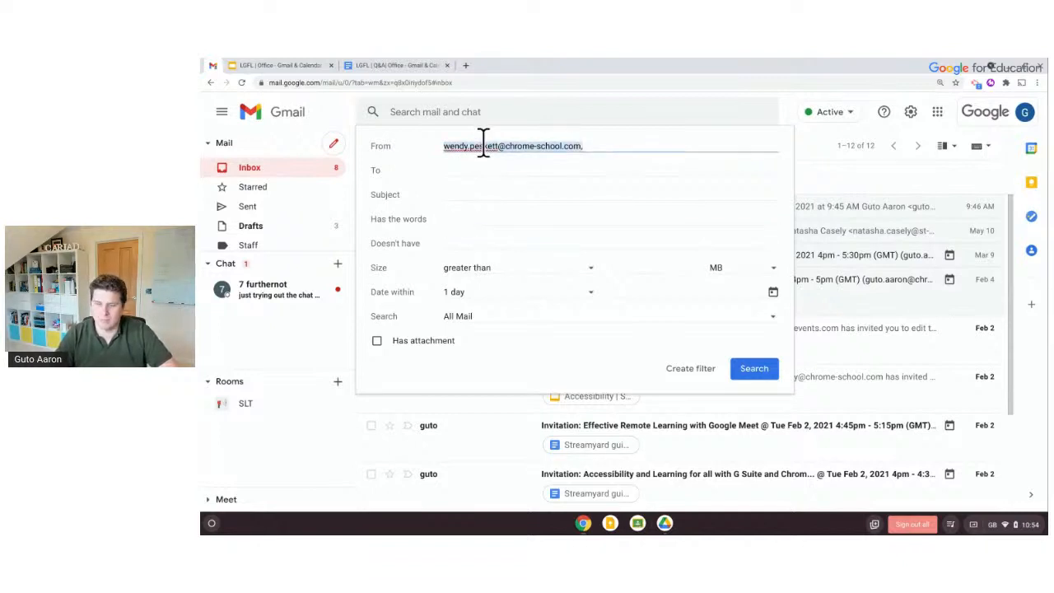
{"action": "key", "text": "BackSpace"}
{"action": "left_click", "coordinate": [482, 215]}
{"action": "type", "text": "invoice"}
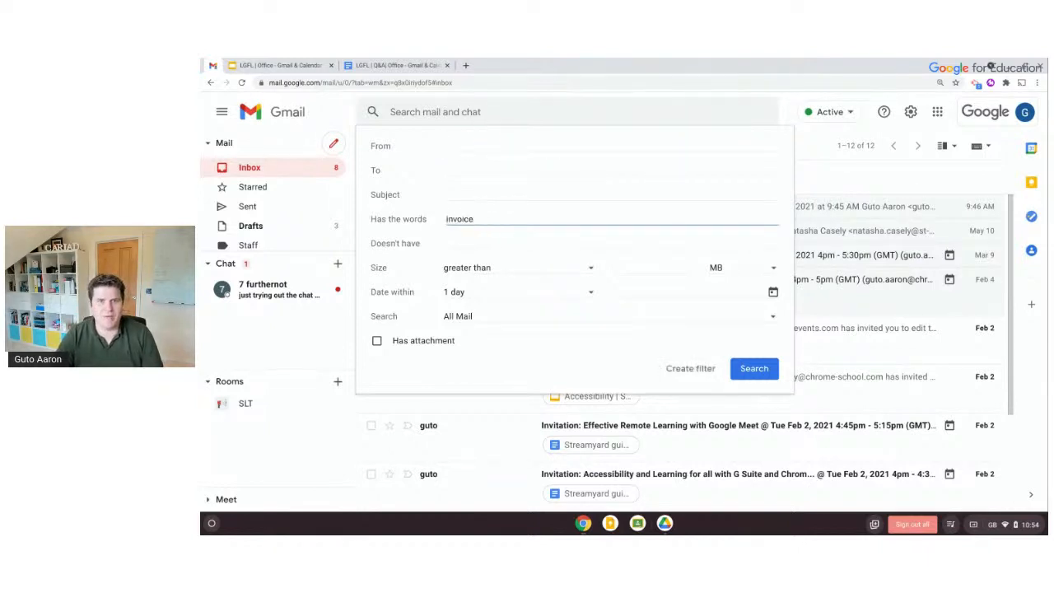
{"action": "key", "text": "BackSpace"}
{"action": "key", "text": "BackSpace"}
{"action": "key", "text": "BackSpace"}
{"action": "key", "text": "BackSpace"}
{"action": "key", "text": "BackSpace"}
{"action": "key", "text": "BackSpace"}
{"action": "key", "text": "BackSpace"}
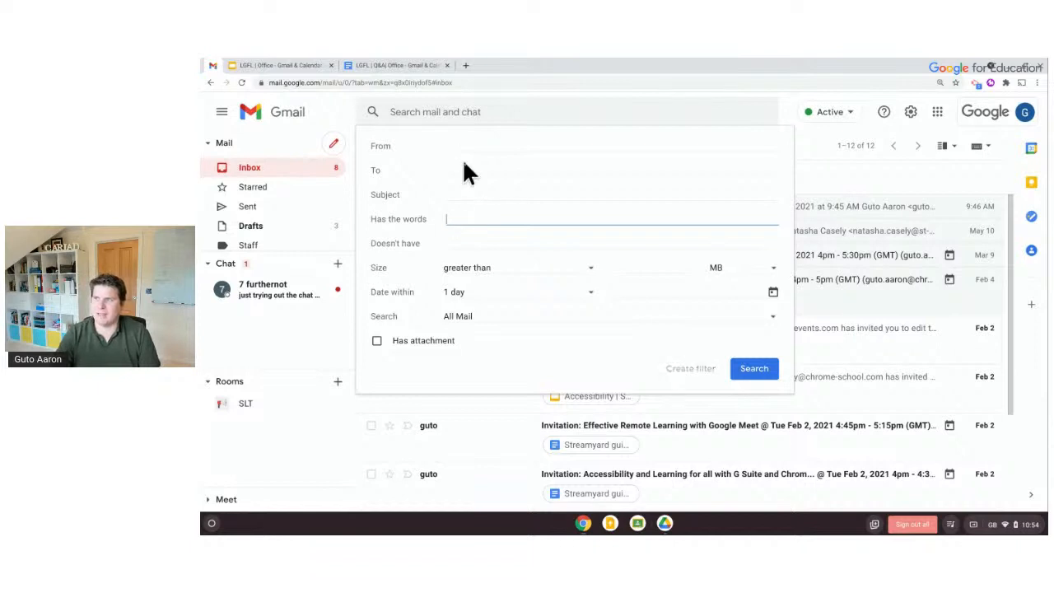
{"action": "left_click", "coordinate": [463, 144]}
{"action": "key", "text": "ctrl+v"}
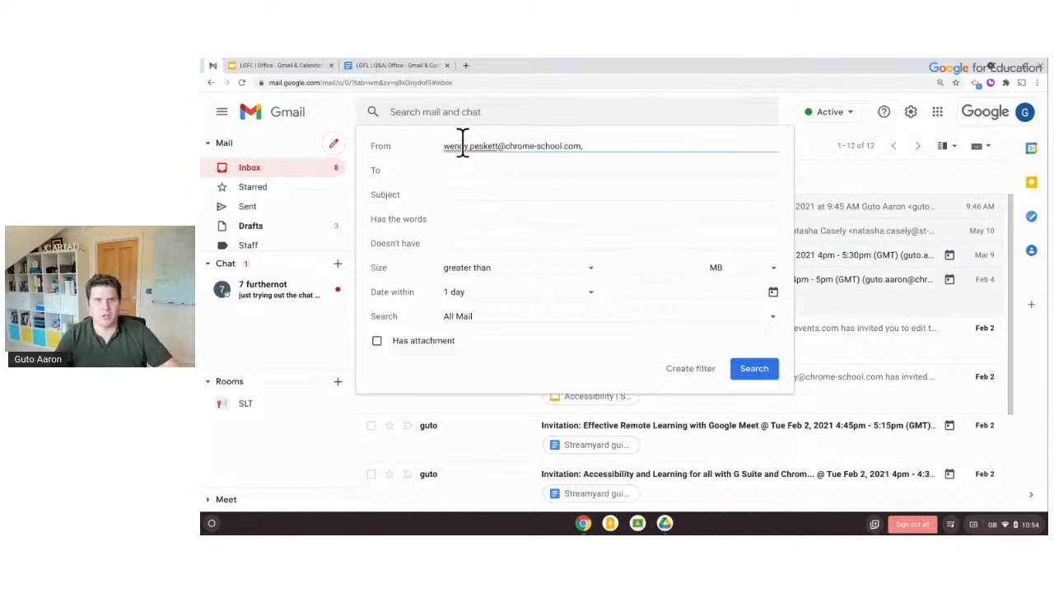
{"action": "key", "text": "BackSpace"}
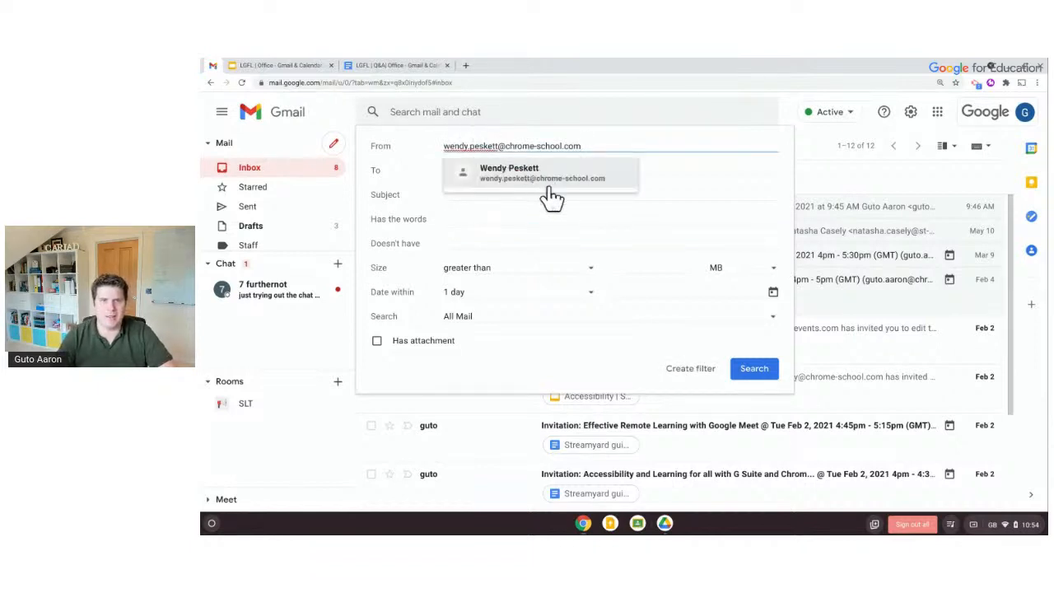
Create a filter applying the Staff label, also to existing matching conversations
{"action": "left_click", "coordinate": [703, 375]}
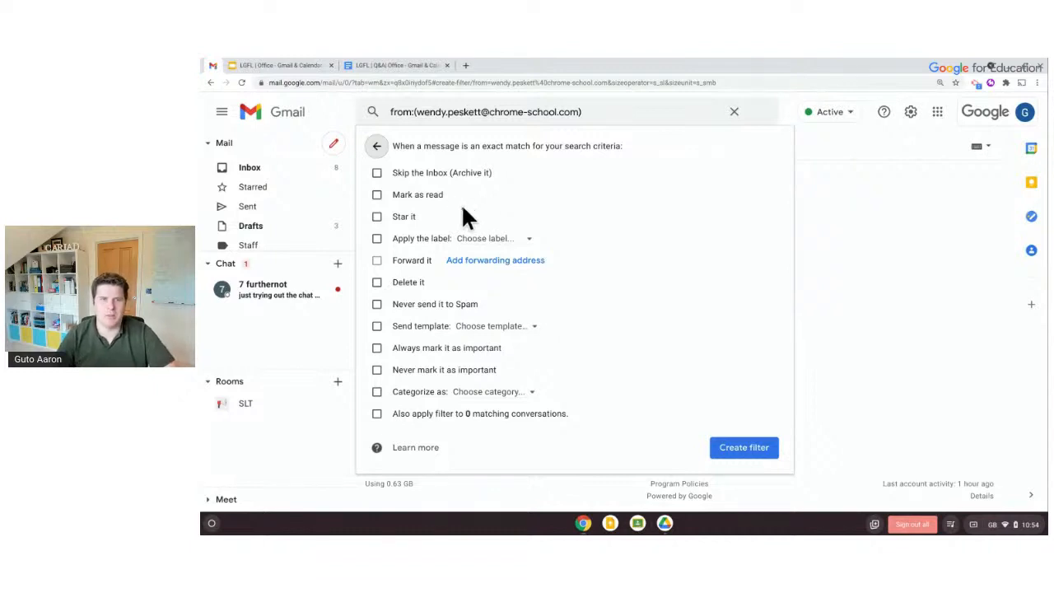
{"action": "left_click", "coordinate": [411, 235]}
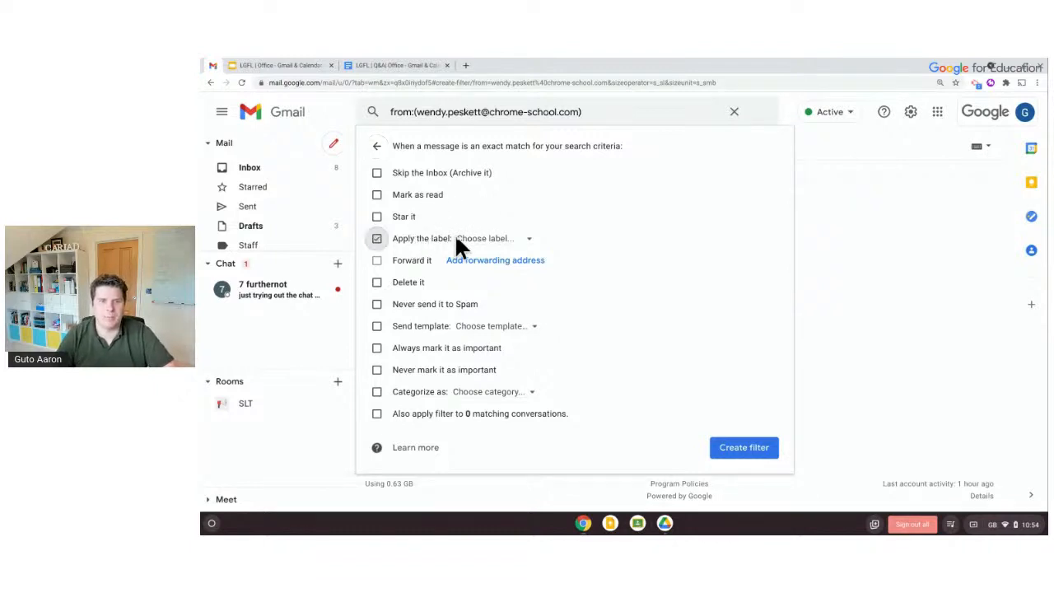
{"action": "left_click", "coordinate": [482, 240]}
{"action": "left_click", "coordinate": [497, 290]}
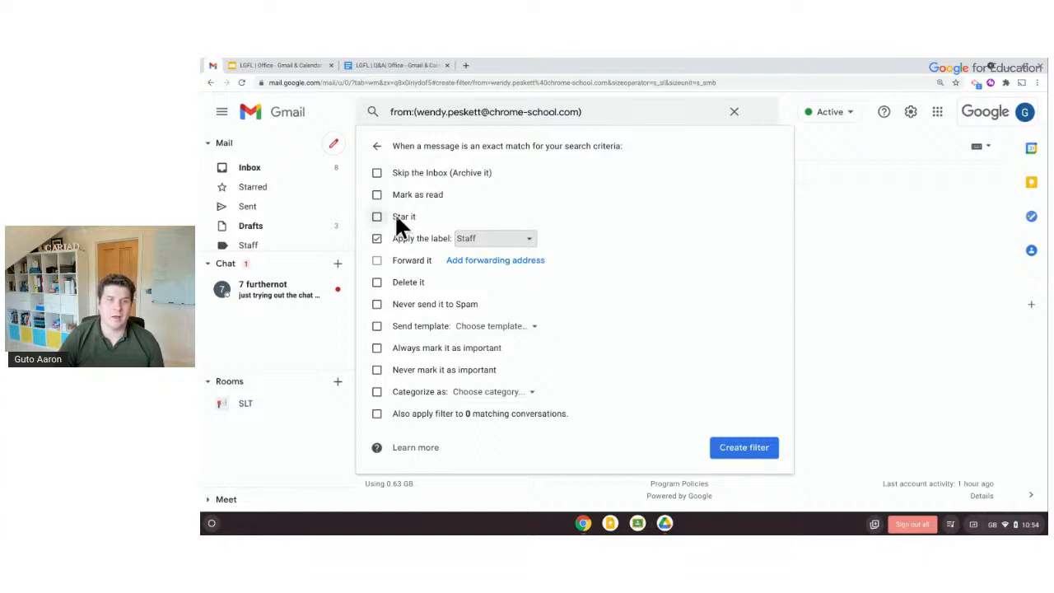
{"action": "left_click", "coordinate": [409, 282]}
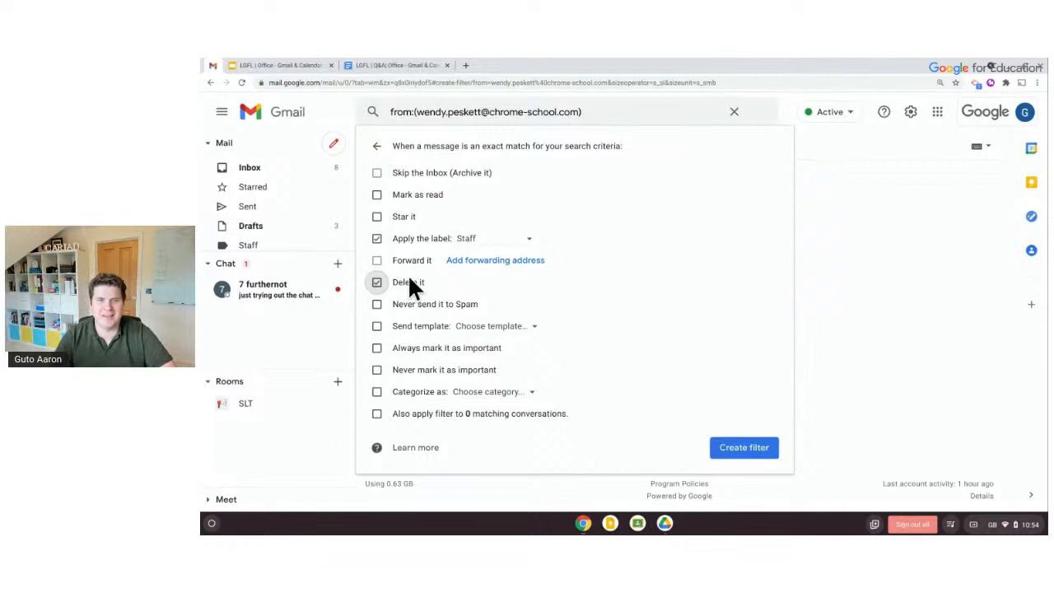
{"action": "left_click", "coordinate": [409, 282]}
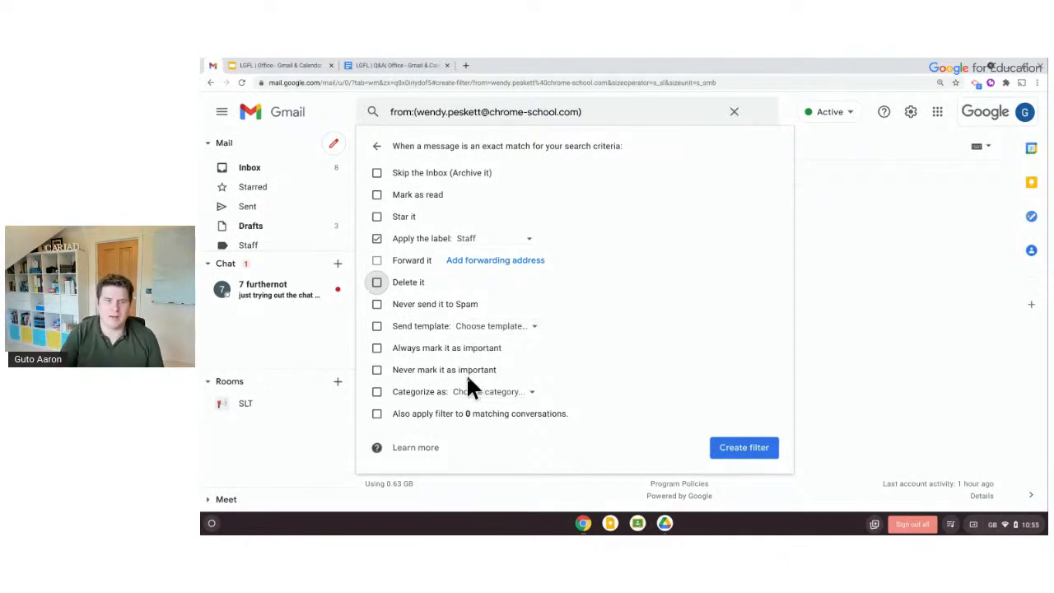
{"action": "left_click", "coordinate": [472, 414]}
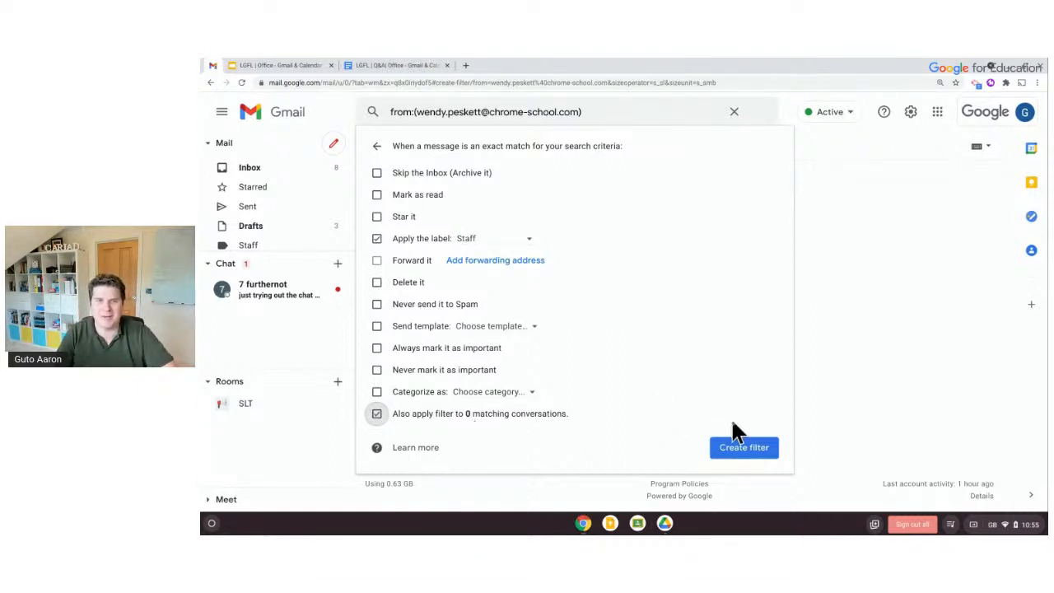
{"action": "left_click", "coordinate": [741, 448]}
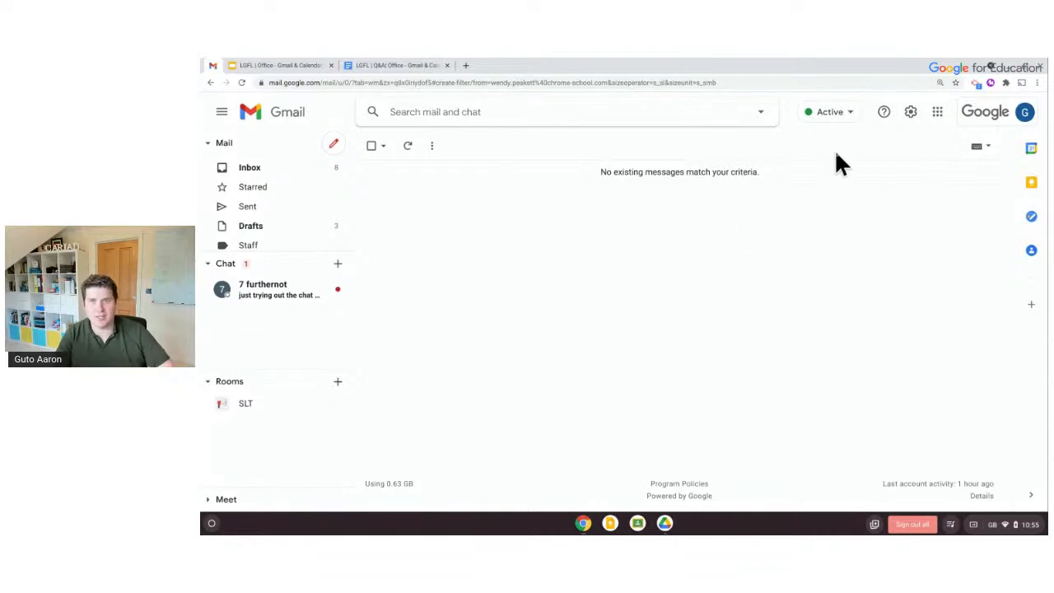
Check the new filter in Settings' Filters and Blocked Addresses list, then return to the inbox
{"action": "left_click", "coordinate": [910, 112]}
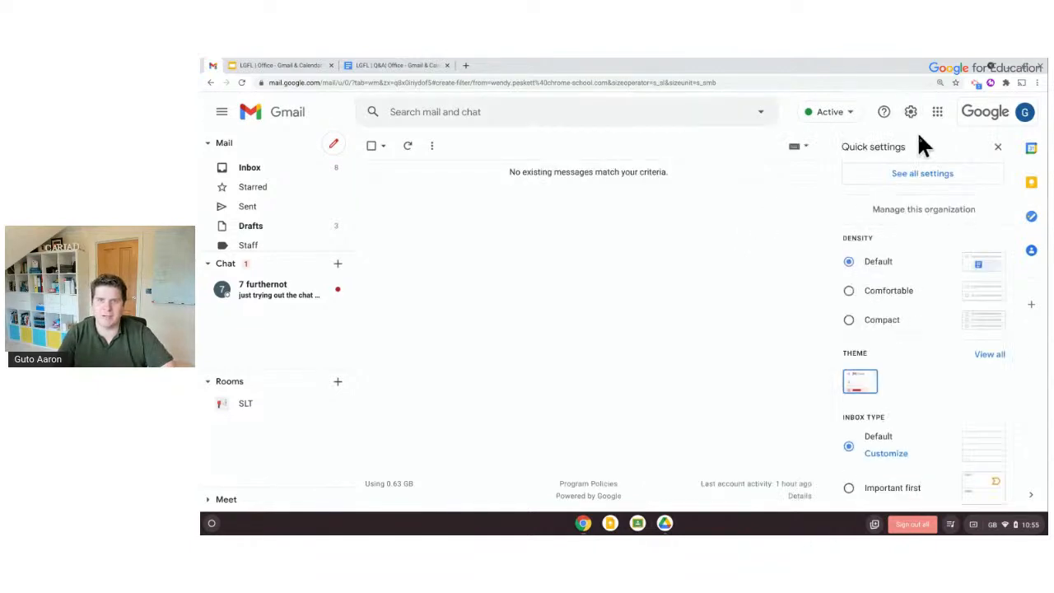
{"action": "left_click", "coordinate": [928, 175]}
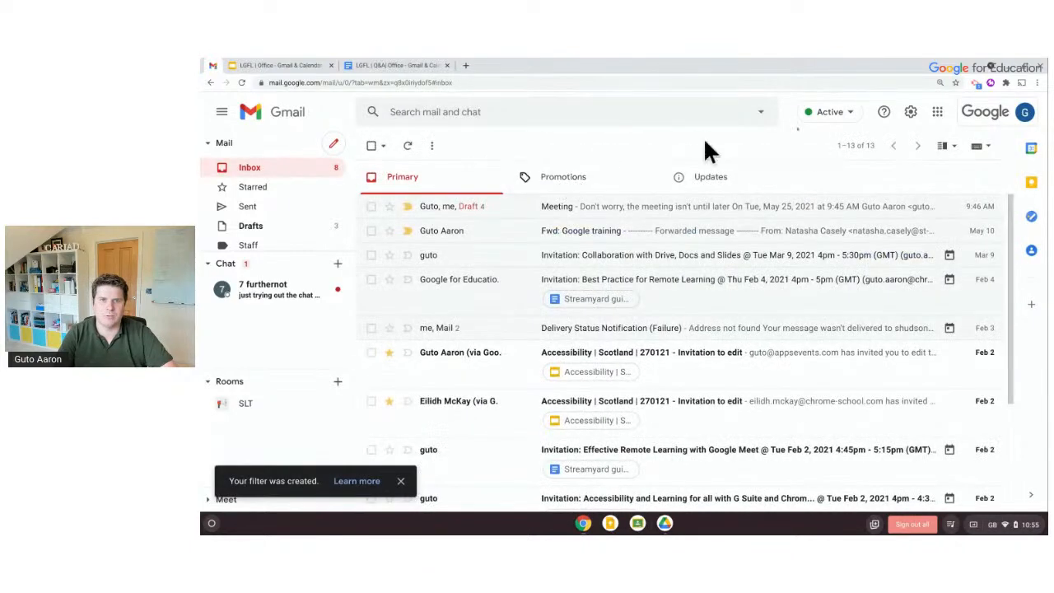
{"action": "left_click", "coordinate": [910, 112]}
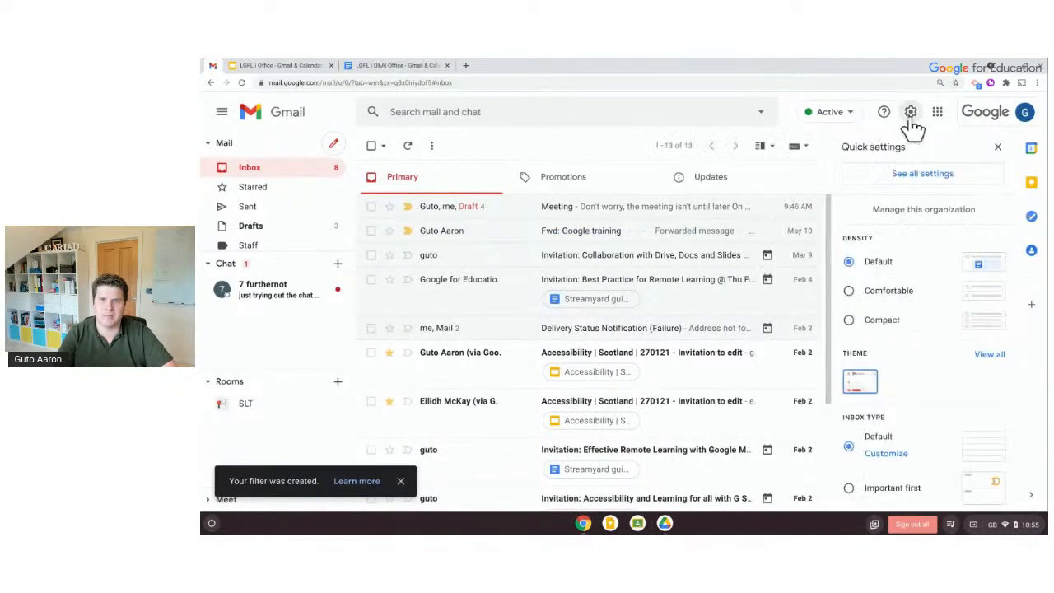
{"action": "left_click", "coordinate": [924, 177]}
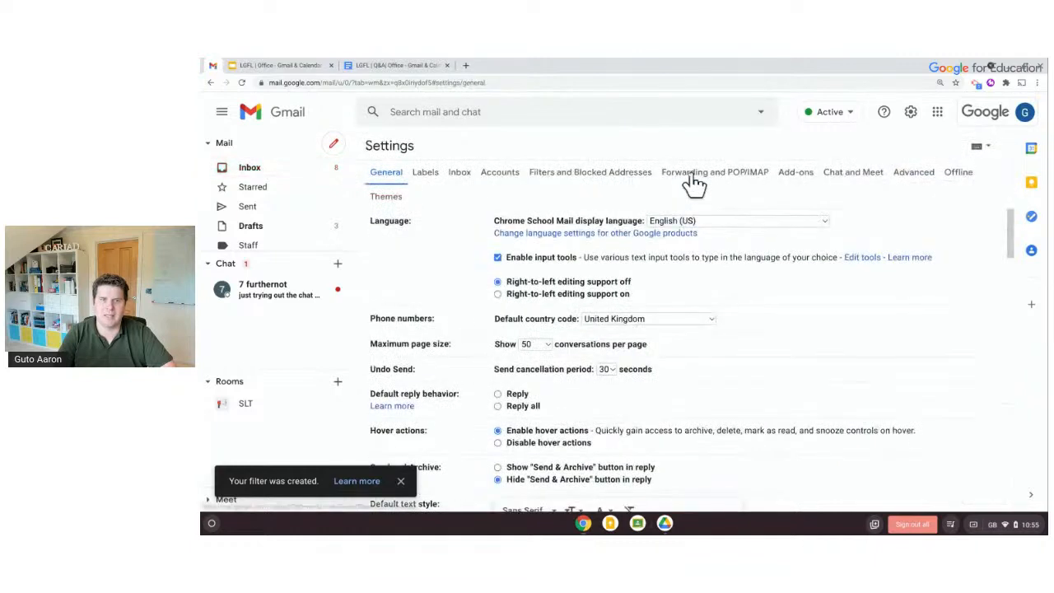
{"action": "left_click", "coordinate": [640, 175]}
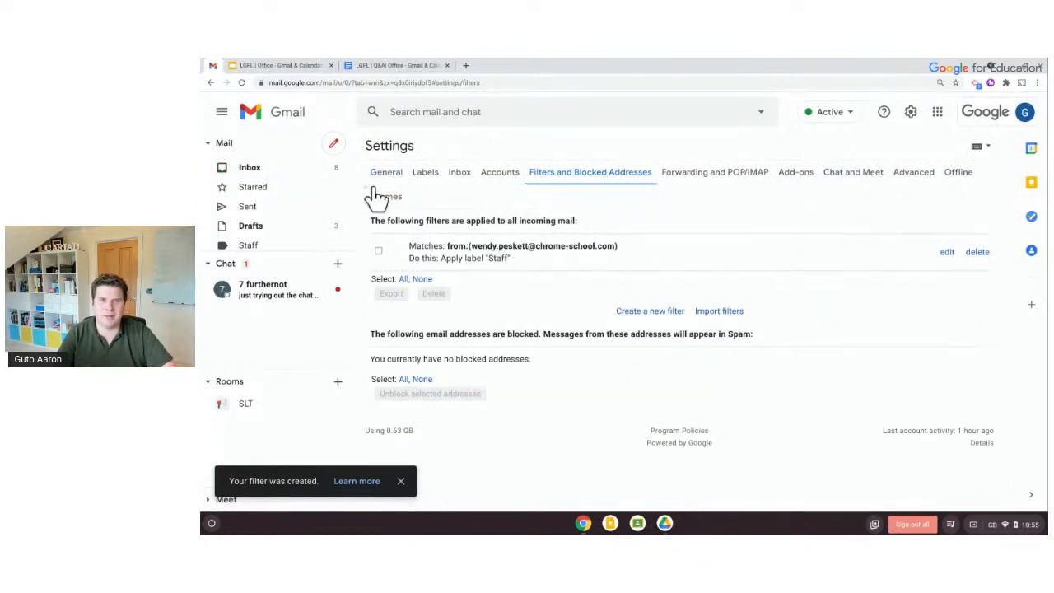
{"action": "left_click", "coordinate": [309, 169]}
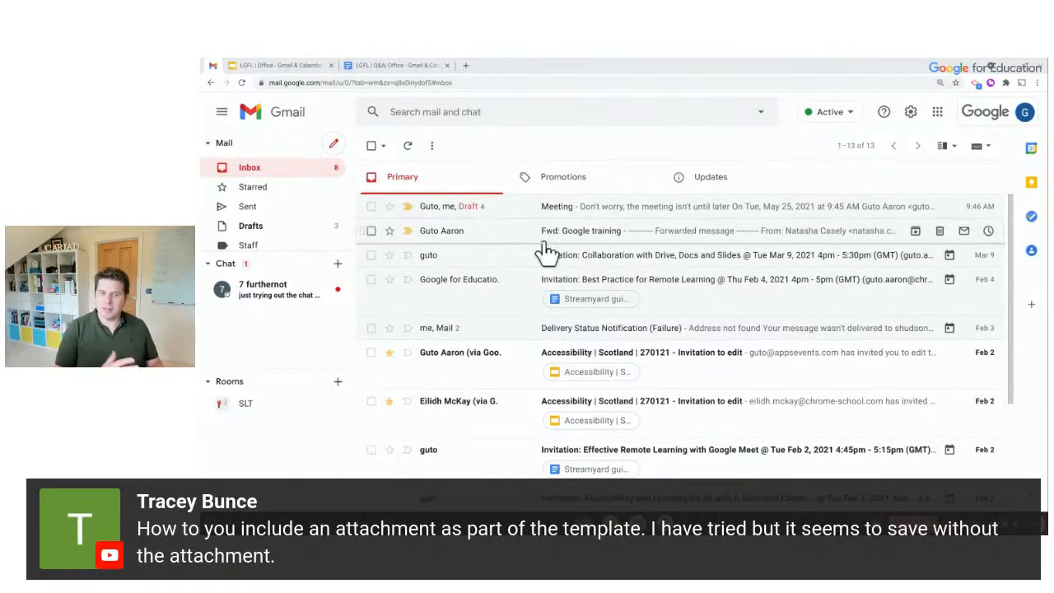
Start a new email with the subject 'Invoice'
{"action": "left_click", "coordinate": [337, 146]}
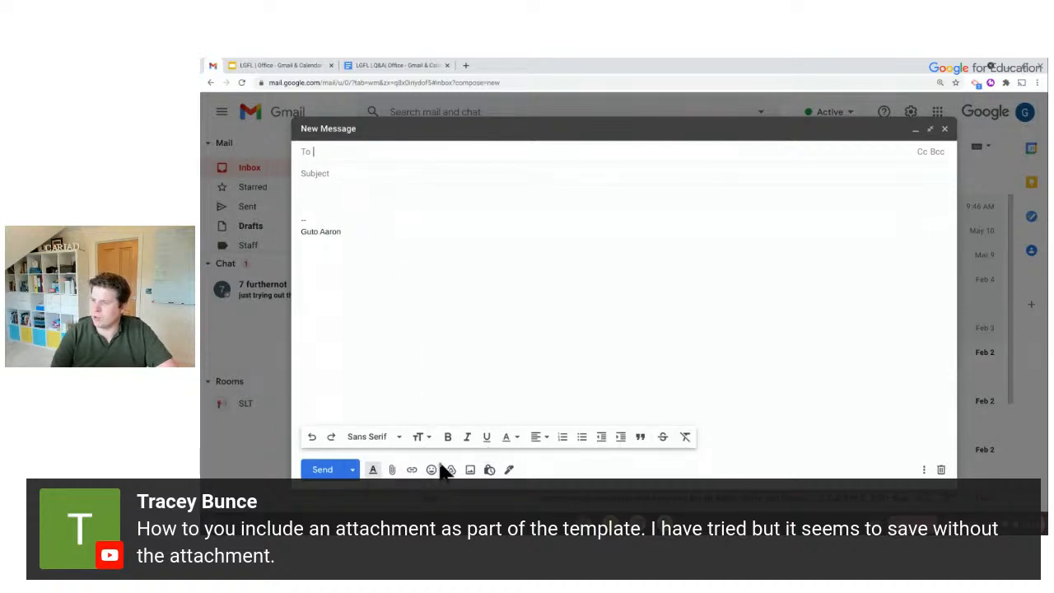
{"action": "left_click", "coordinate": [335, 171]}
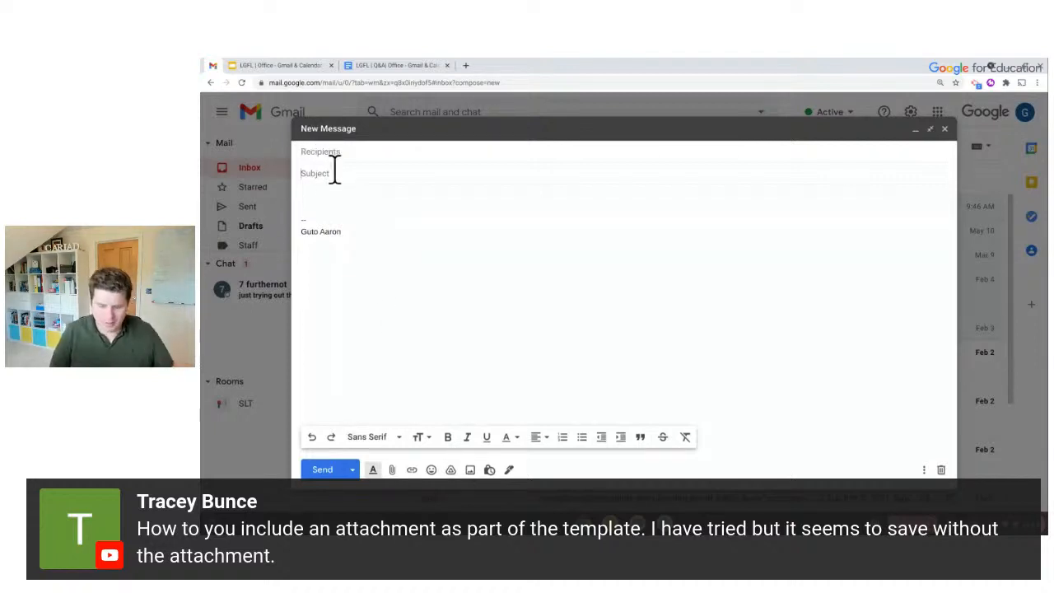
{"action": "left_click", "coordinate": [335, 173]}
{"action": "type", "text": "Invoice"}
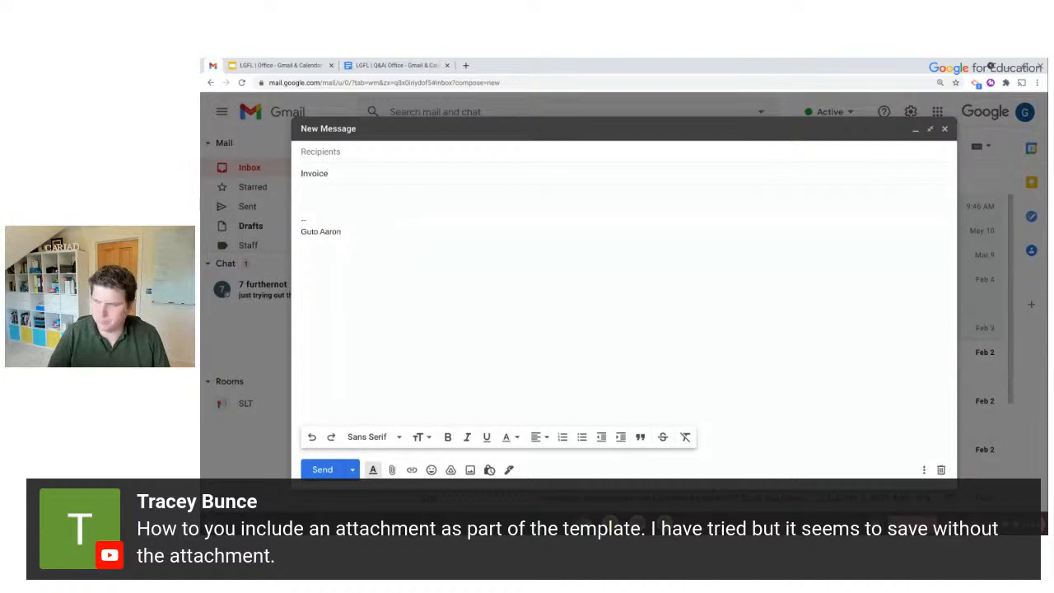
Write 'Good morning,' and 'Here's the invoice for your services:' on separate lines in the body
{"action": "left_click", "coordinate": [329, 196]}
{"action": "type", "text": "Good morning,"}
{"action": "key", "text": "Return"}
{"action": "key", "text": "Return"}
{"action": "key", "text": "BackSpace"}
{"action": "key", "text": "BackSpace"}
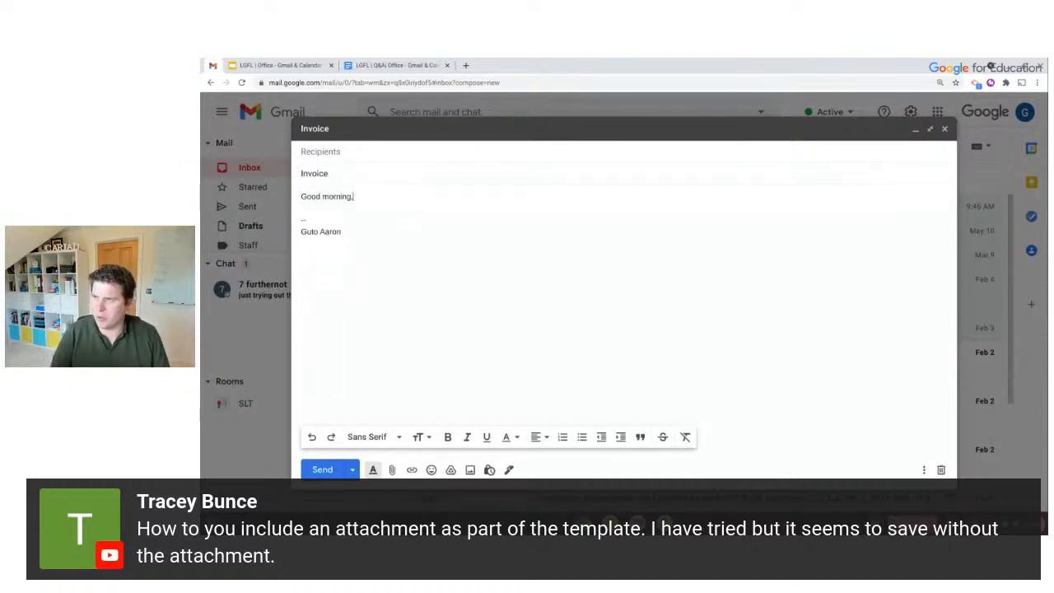
{"action": "type", "text": ","}
{"action": "key", "text": "Return"}
{"action": "key", "text": "Return"}
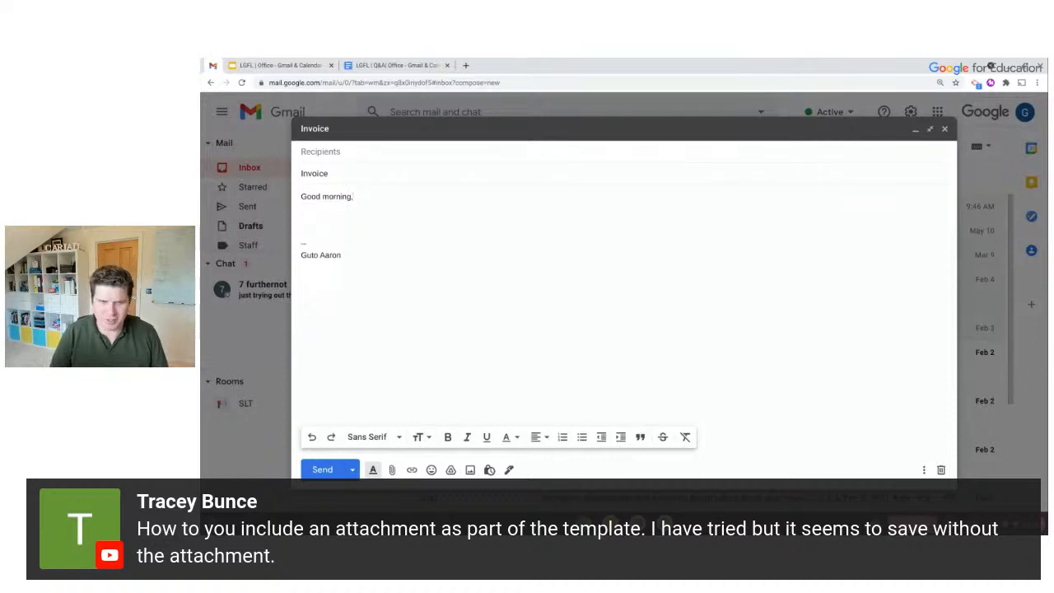
{"action": "type", "text": "Here's"}
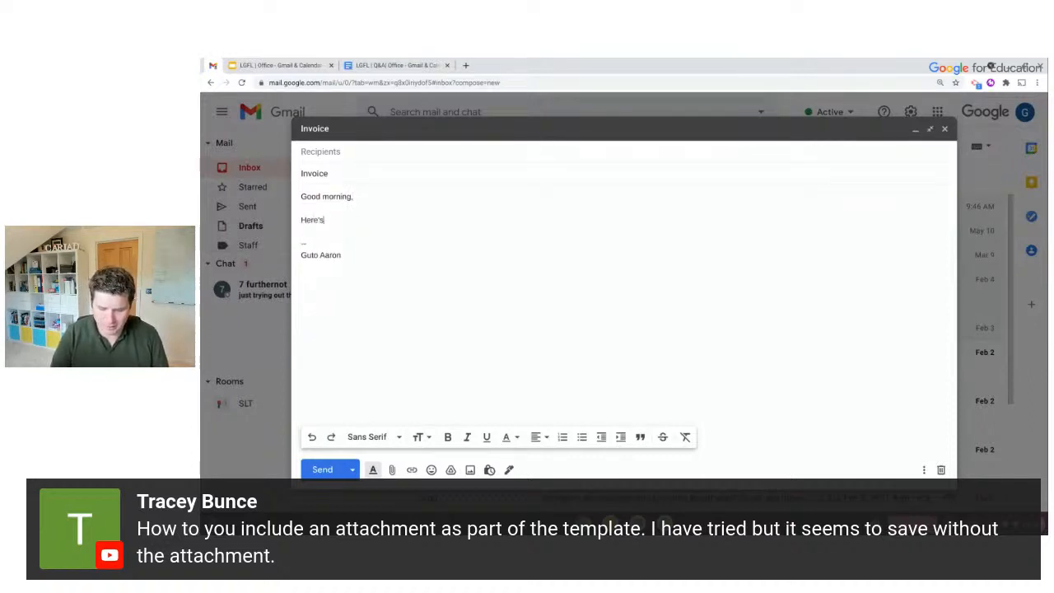
{"action": "type", "text": " the invoice for "}
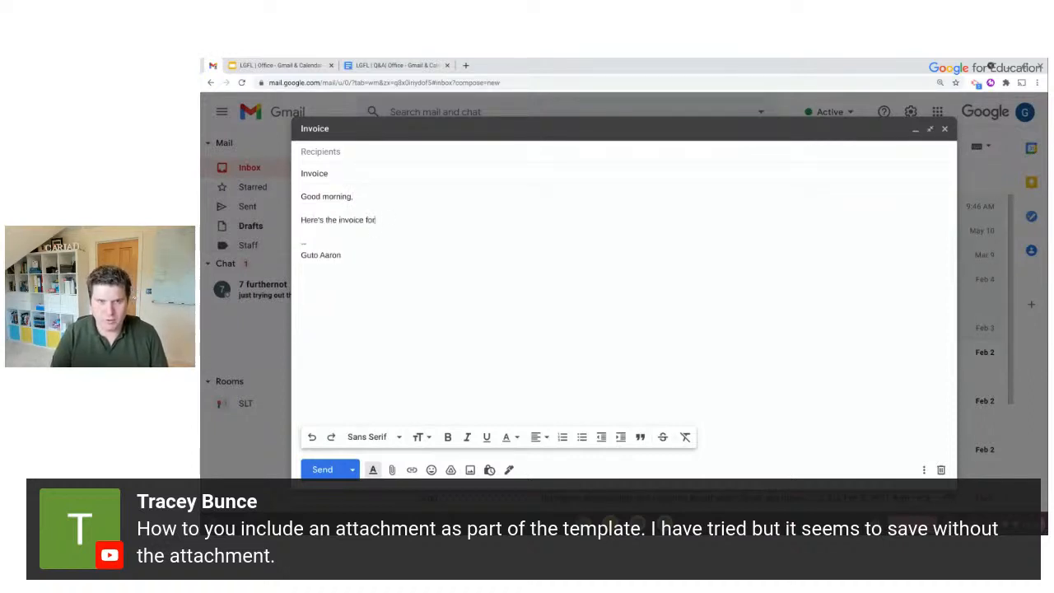
{"action": "type", "text": "your se"}
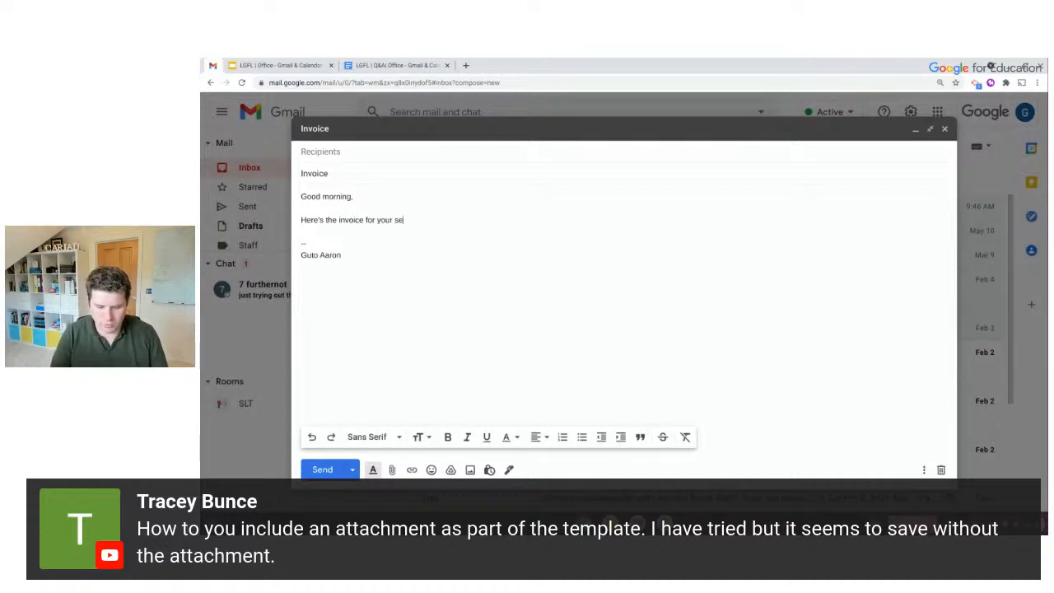
{"action": "type", "text": "rvices:"}
{"action": "key", "text": "Return"}
{"action": "key", "text": "Return"}
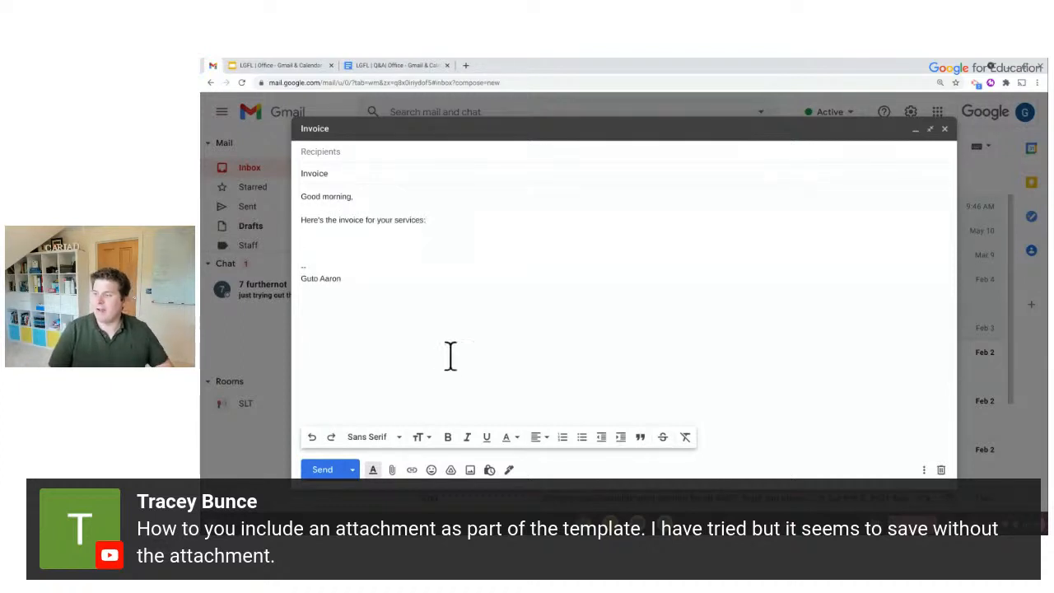
Insert a Drive link to the recent file 'LGFL | Q&A| Office - Gmail & Calendar'
{"action": "left_click", "coordinate": [450, 468]}
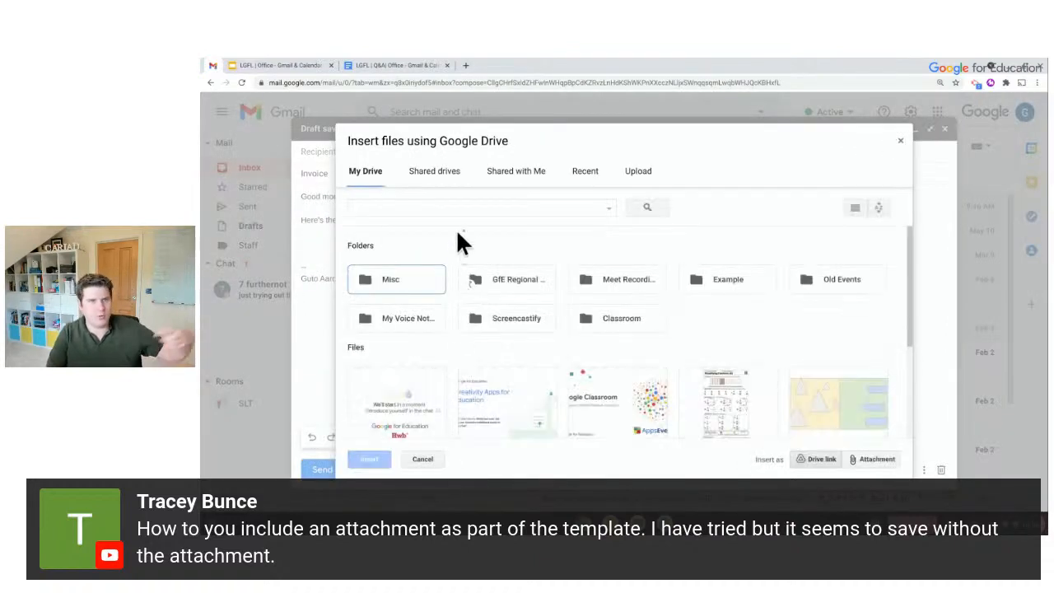
{"action": "left_click", "coordinate": [585, 173]}
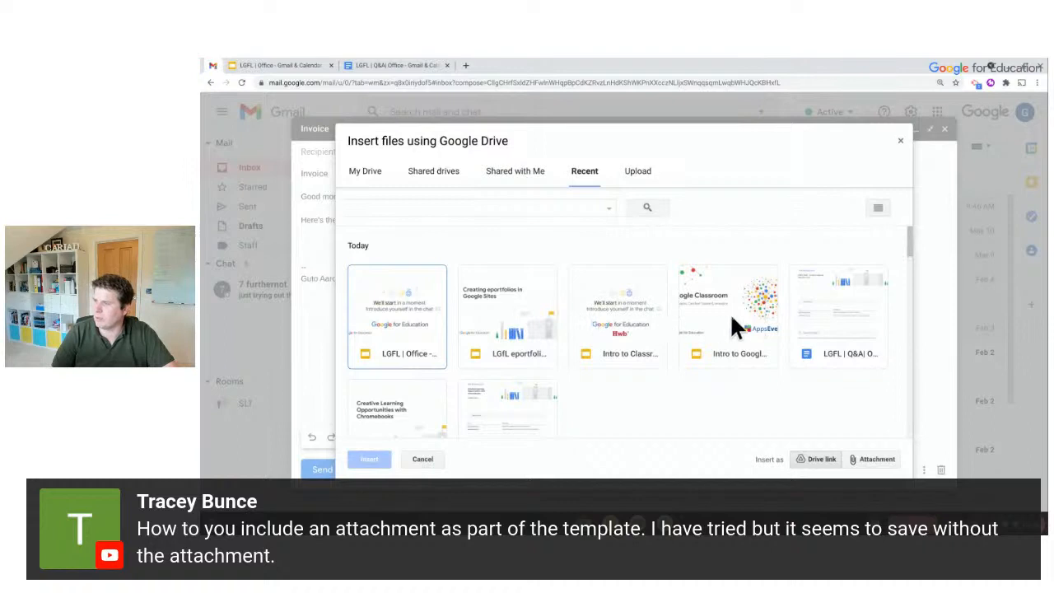
{"action": "double_click", "coordinate": [858, 305]}
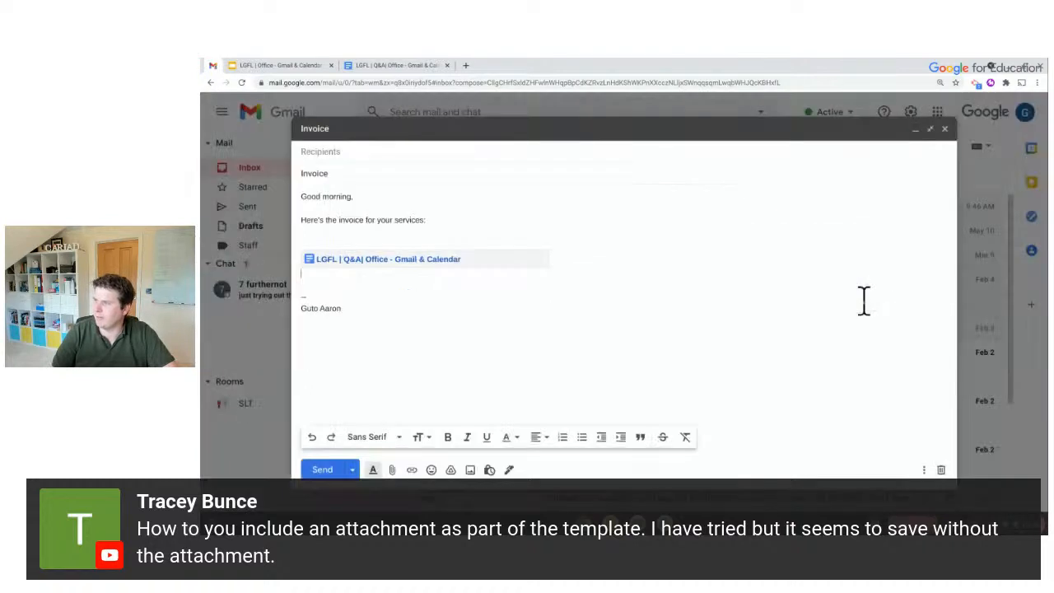
Add 'Thanks' and a first-name sign-off below the link
{"action": "key", "text": "Return"}
{"action": "type", "text": "Thanks"}
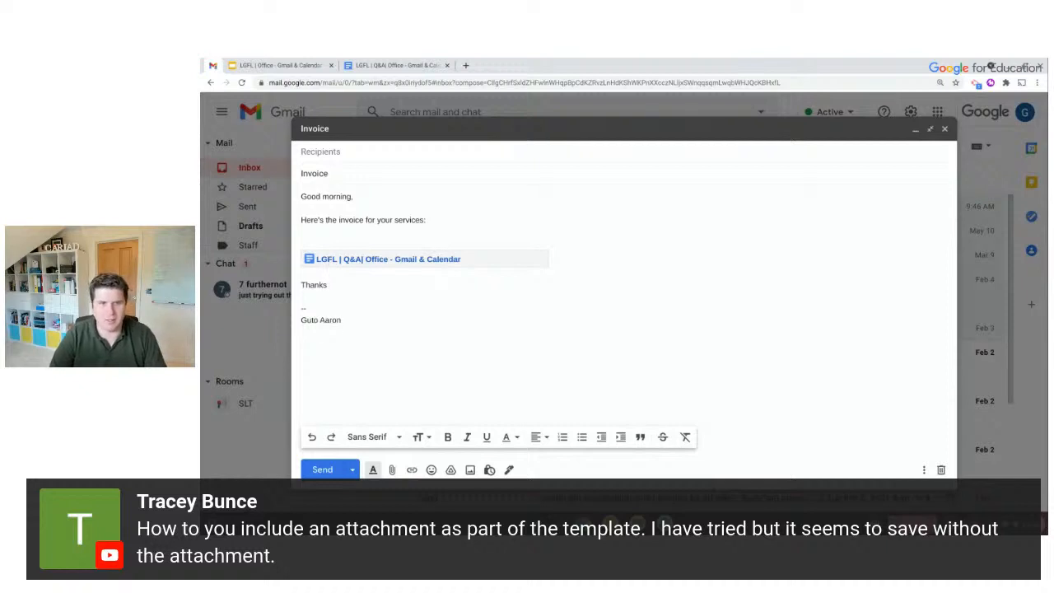
{"action": "key", "text": "Return"}
{"action": "type", "text": "Gutgo"}
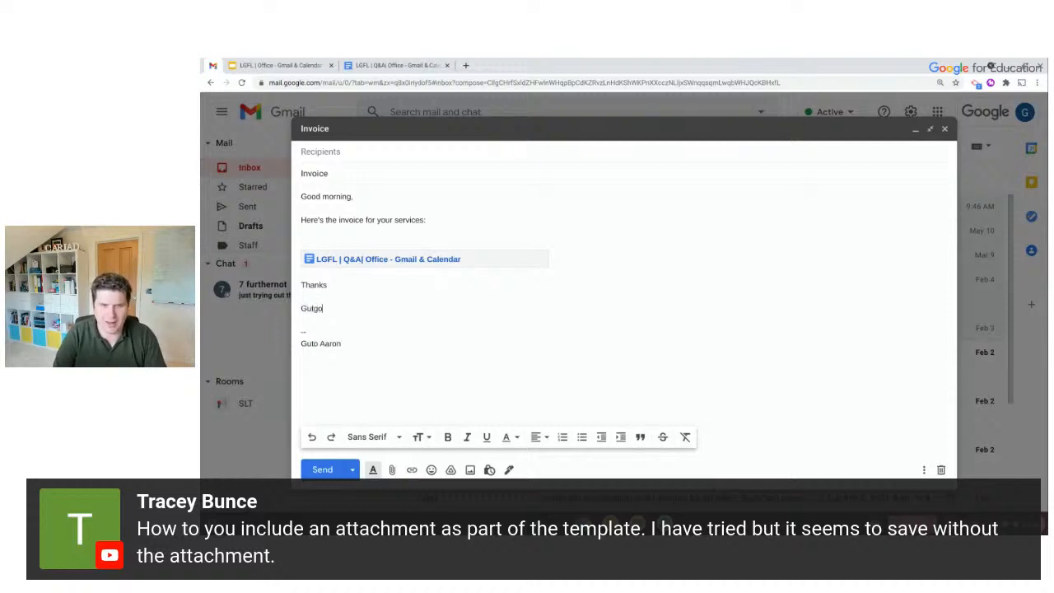
{"action": "key", "text": "BackSpace"}
{"action": "key", "text": "BackSpace"}
{"action": "type", "text": "o"}
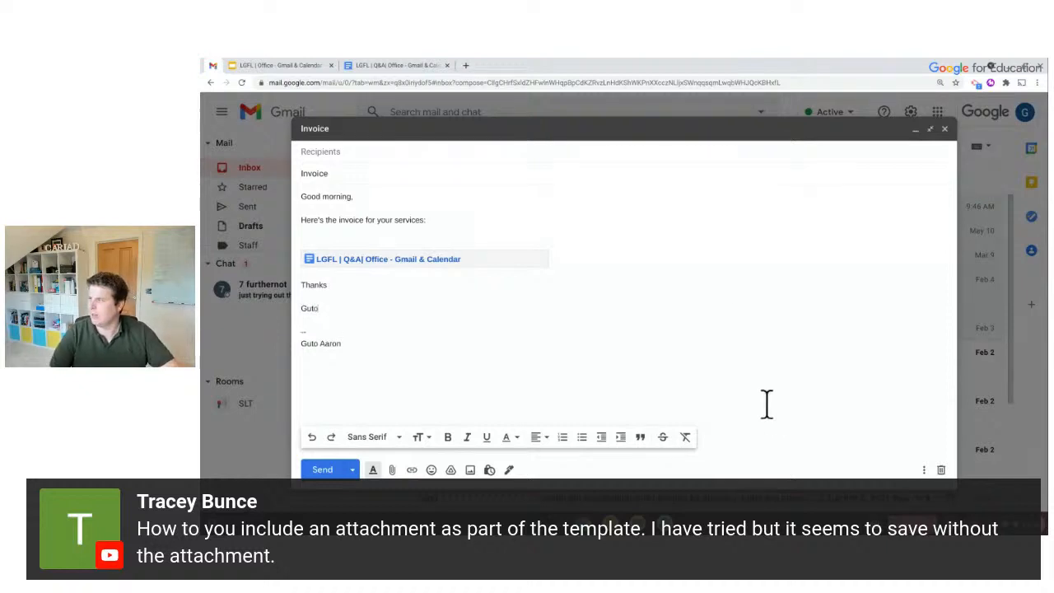
Save the draft as a new template named 'Invoice'
{"action": "left_click", "coordinate": [923, 469]}
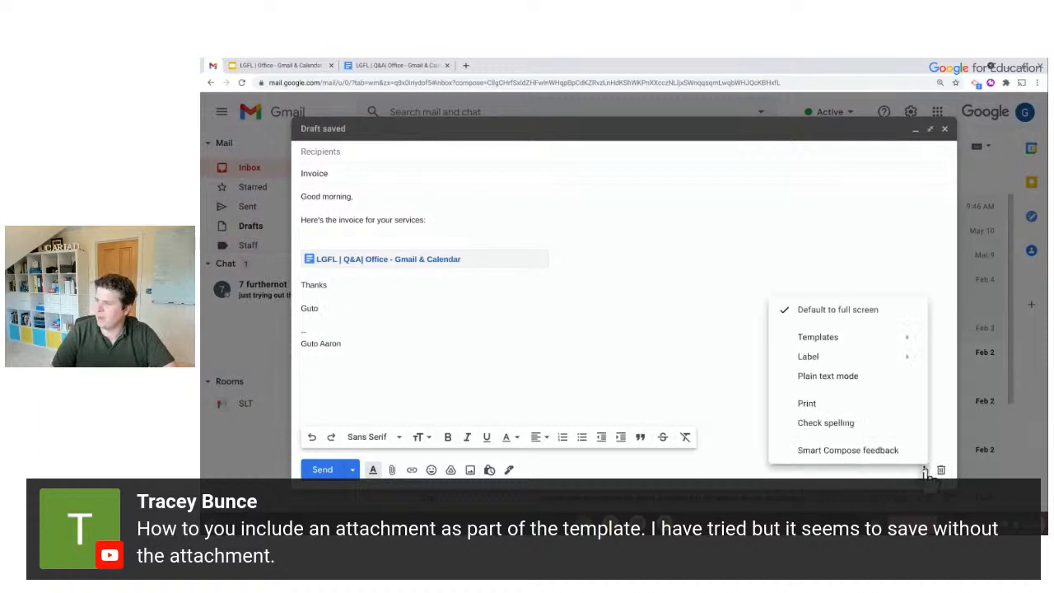
{"action": "mouse_move", "coordinate": [870, 340]}
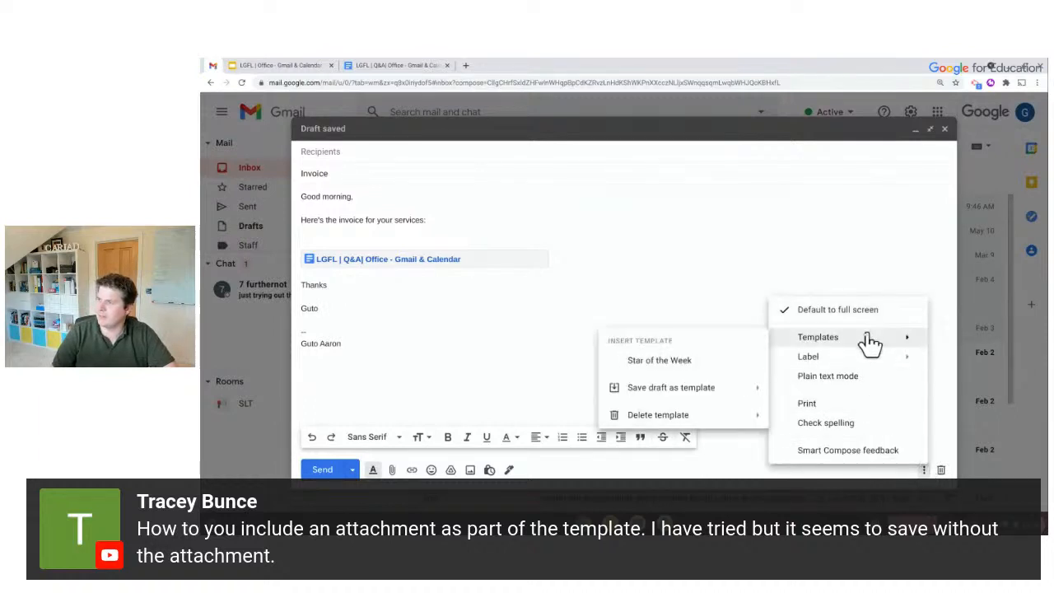
{"action": "mouse_move", "coordinate": [706, 389]}
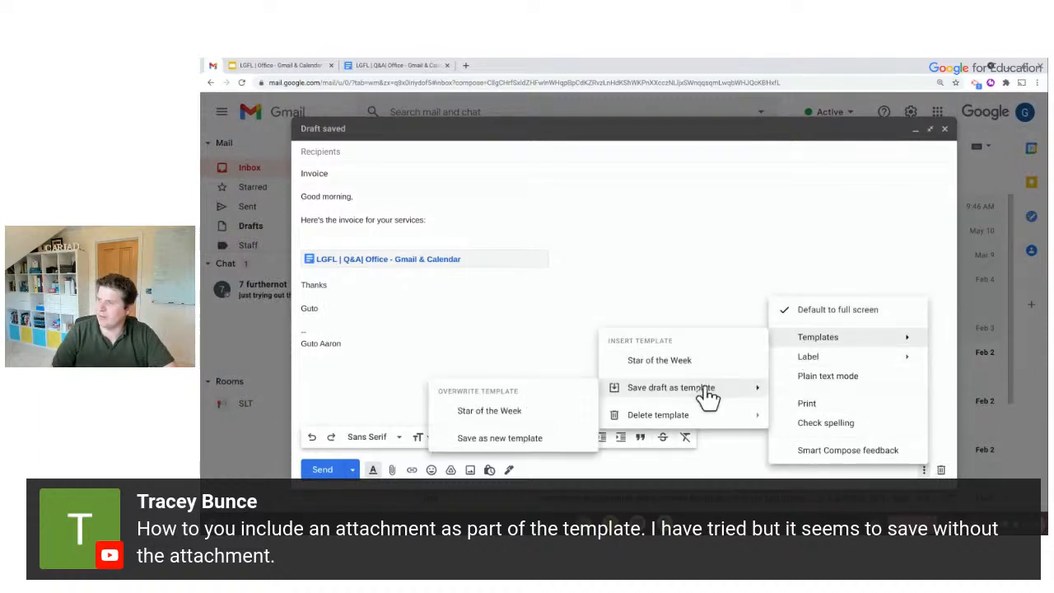
{"action": "left_click", "coordinate": [553, 437]}
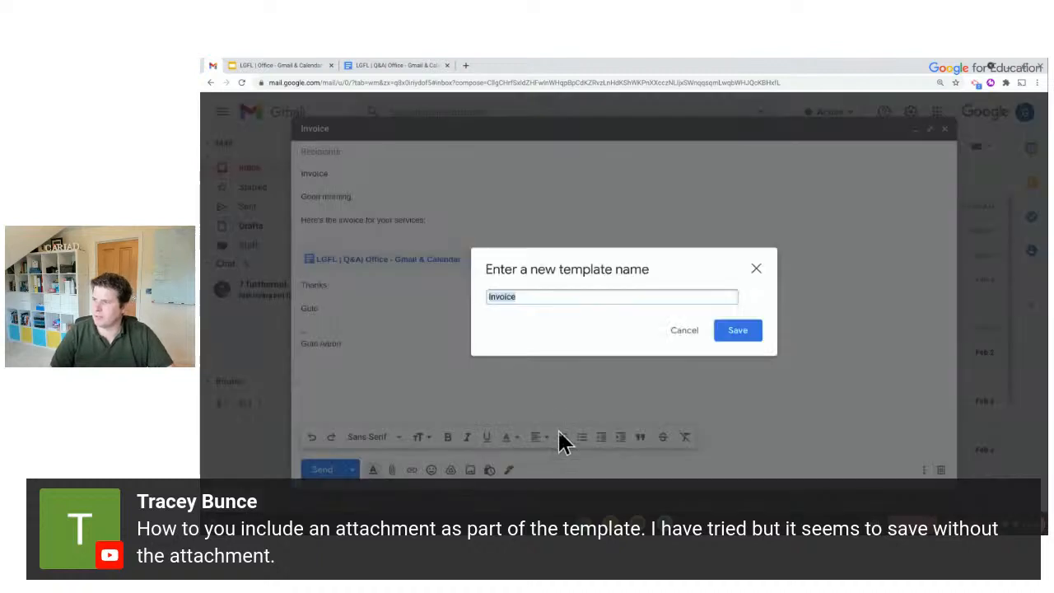
{"action": "left_click", "coordinate": [751, 331]}
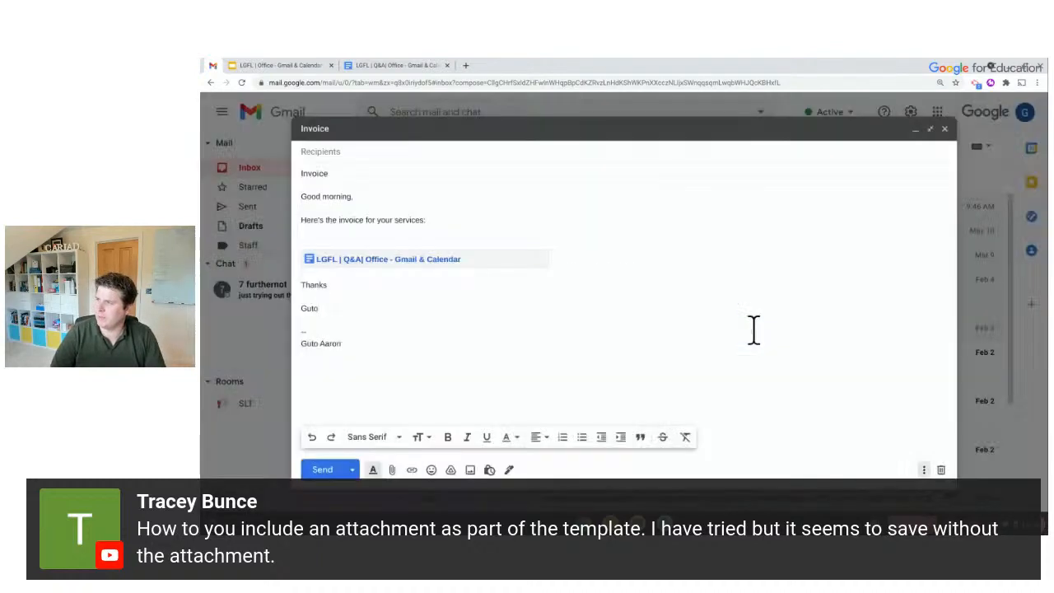
Discard the draft and fill a new message from the Invoice template
{"action": "left_click", "coordinate": [940, 469]}
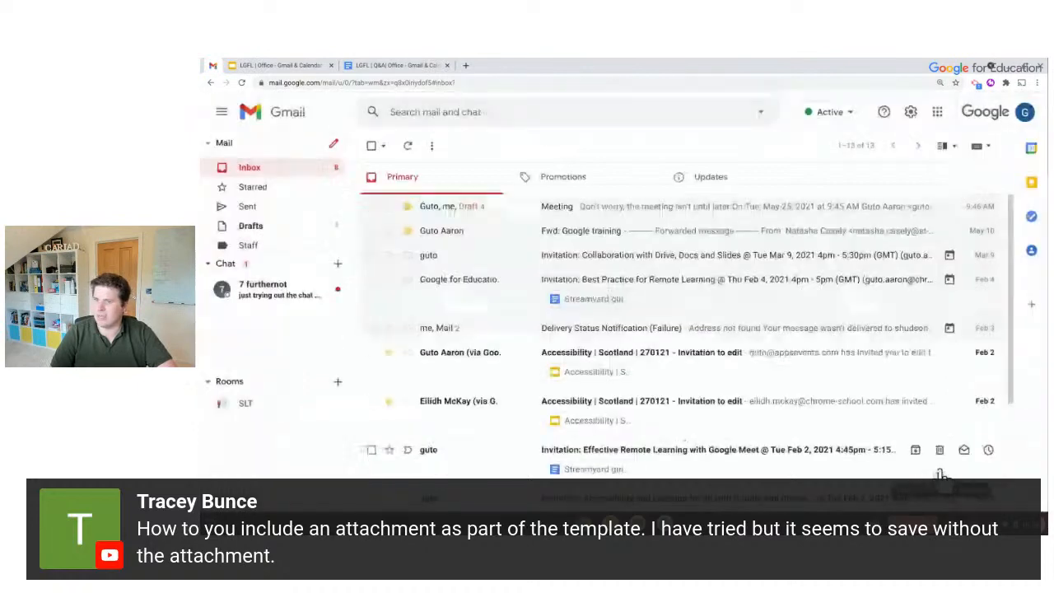
{"action": "left_click", "coordinate": [333, 144]}
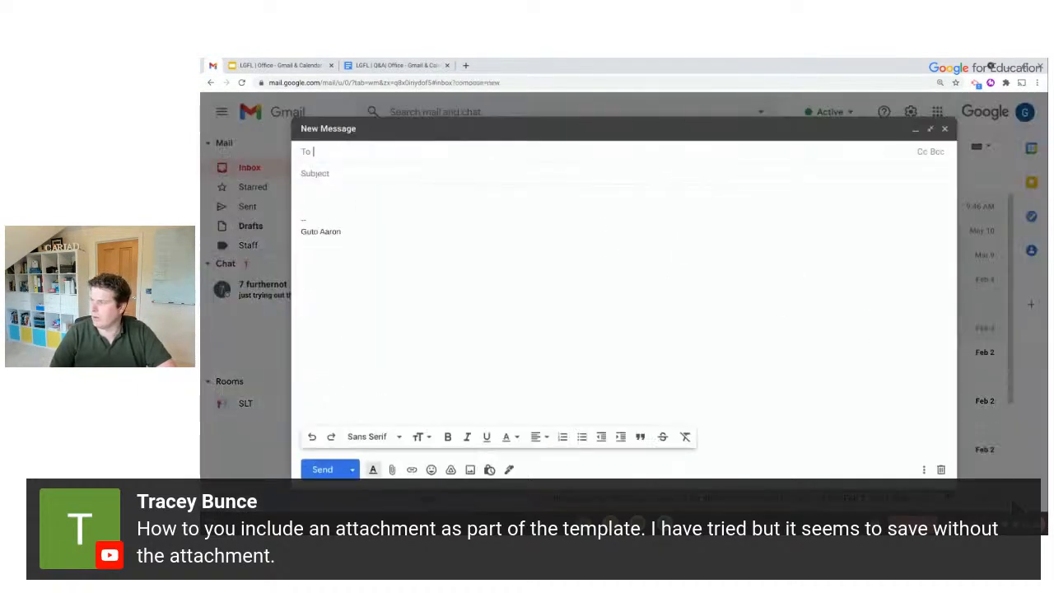
{"action": "left_click", "coordinate": [924, 469]}
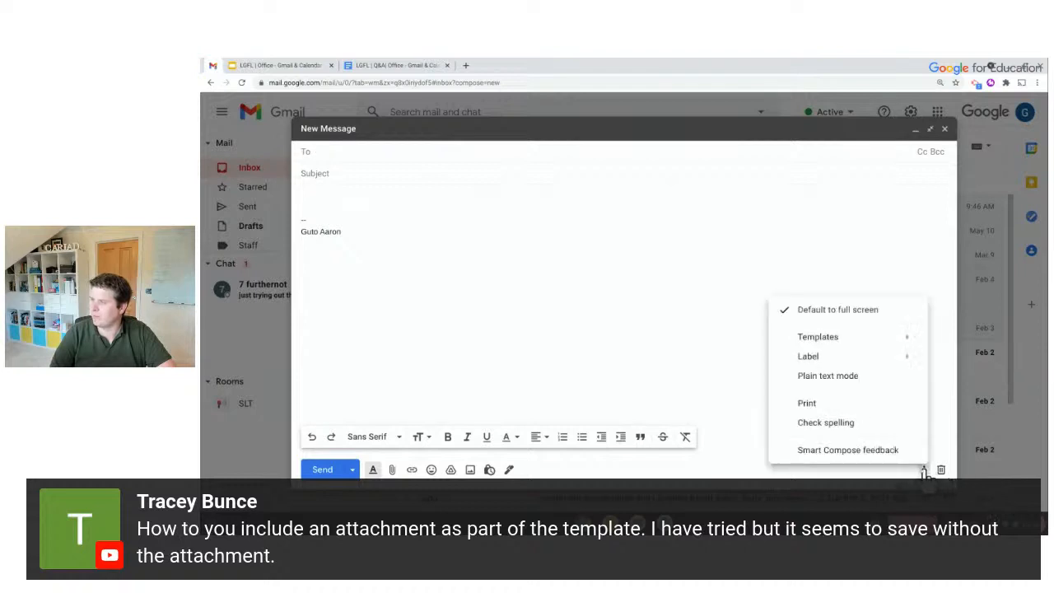
{"action": "mouse_move", "coordinate": [828, 339]}
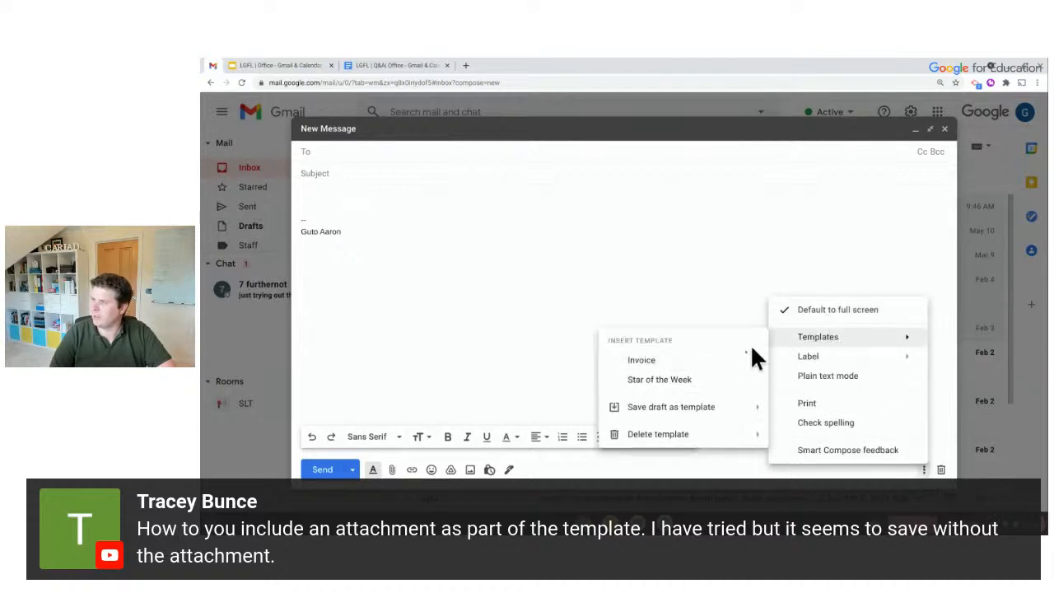
{"action": "left_click", "coordinate": [701, 361]}
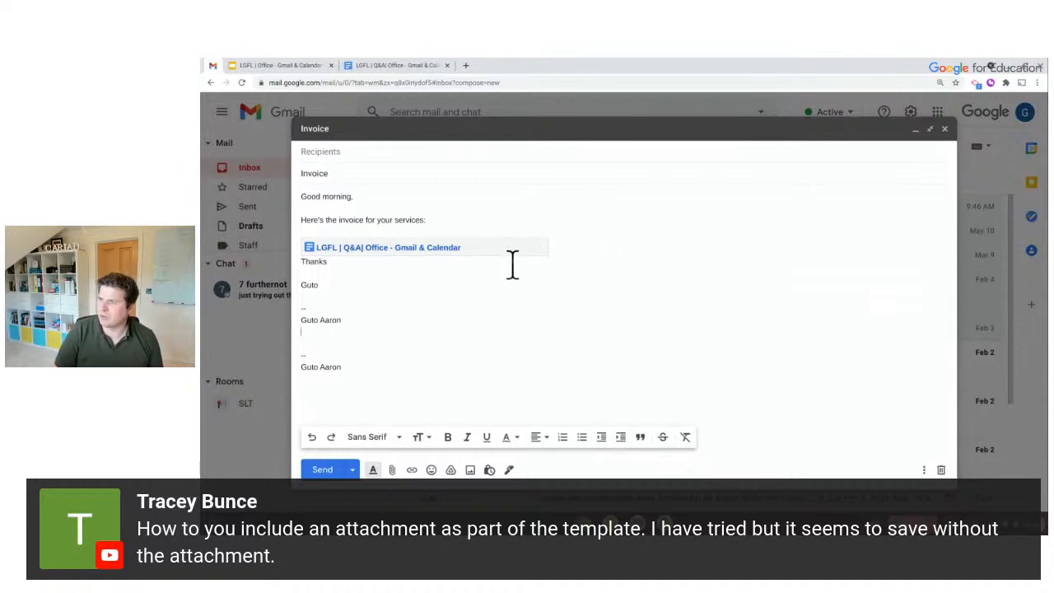
Delete the Drive link line and attach Short Story.docx instead
{"action": "triple_click", "coordinate": [555, 254]}
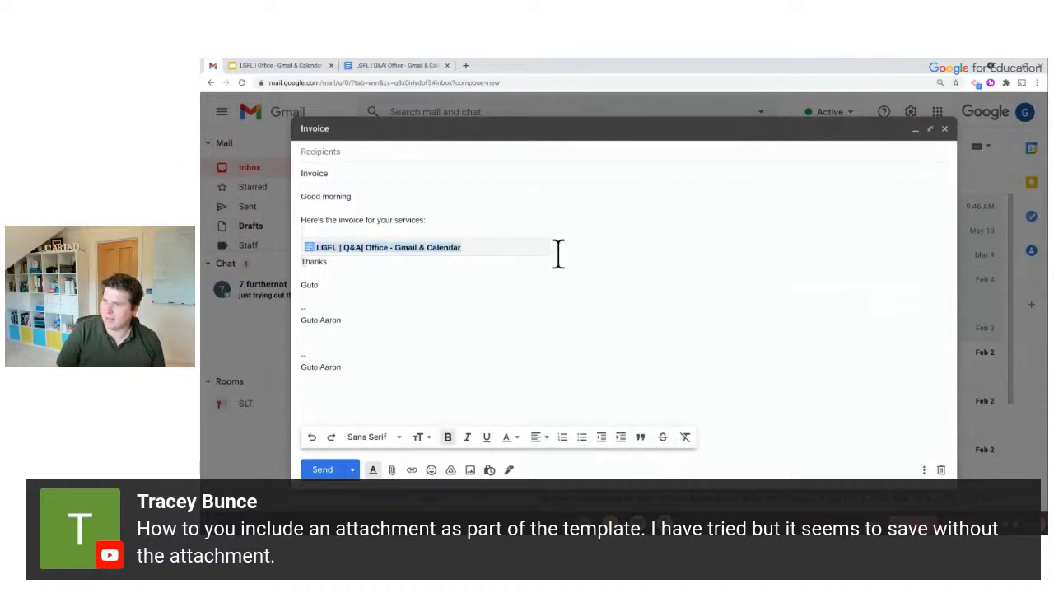
{"action": "key", "text": "BackSpace"}
{"action": "key", "text": "Return"}
{"action": "type", "text": "T"}
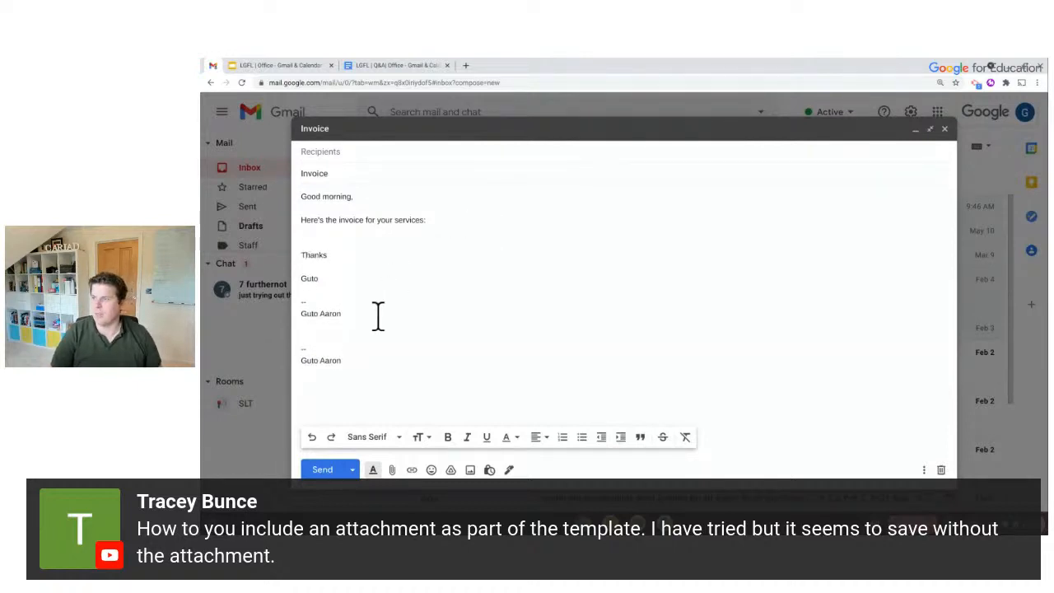
{"action": "left_click", "coordinate": [393, 470]}
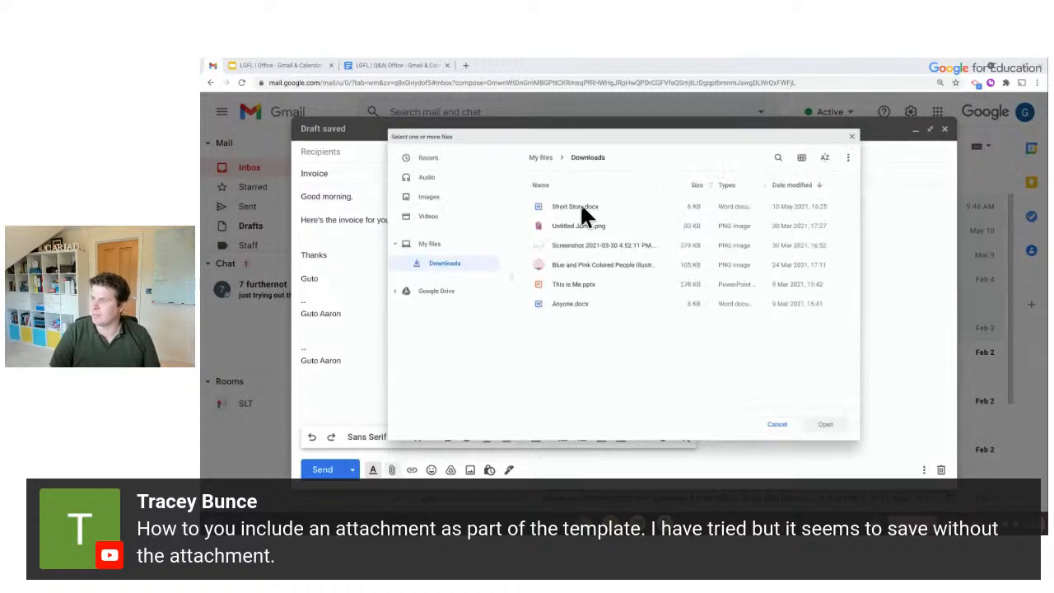
{"action": "double_click", "coordinate": [565, 208]}
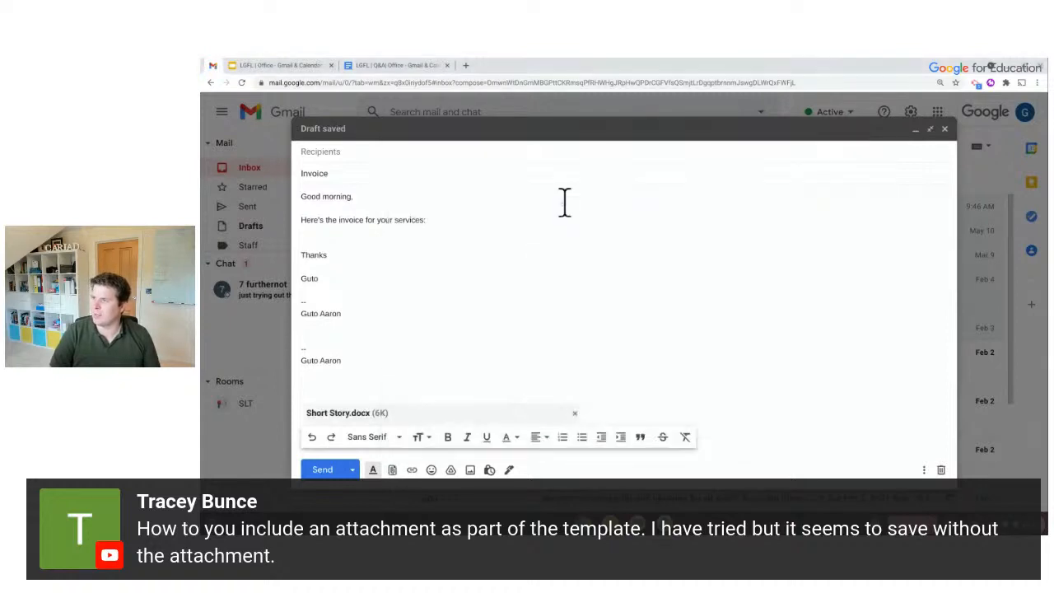
Overwrite the Invoice template with this draft, close it, and start a blank message
{"action": "left_click", "coordinate": [923, 469]}
{"action": "mouse_move", "coordinate": [849, 353]}
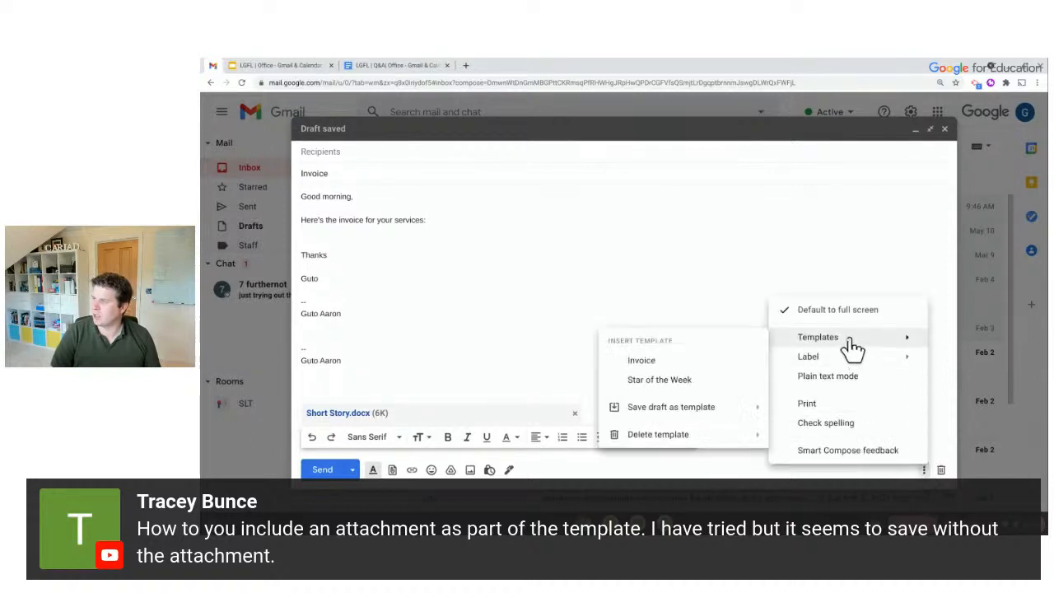
{"action": "mouse_move", "coordinate": [746, 411]}
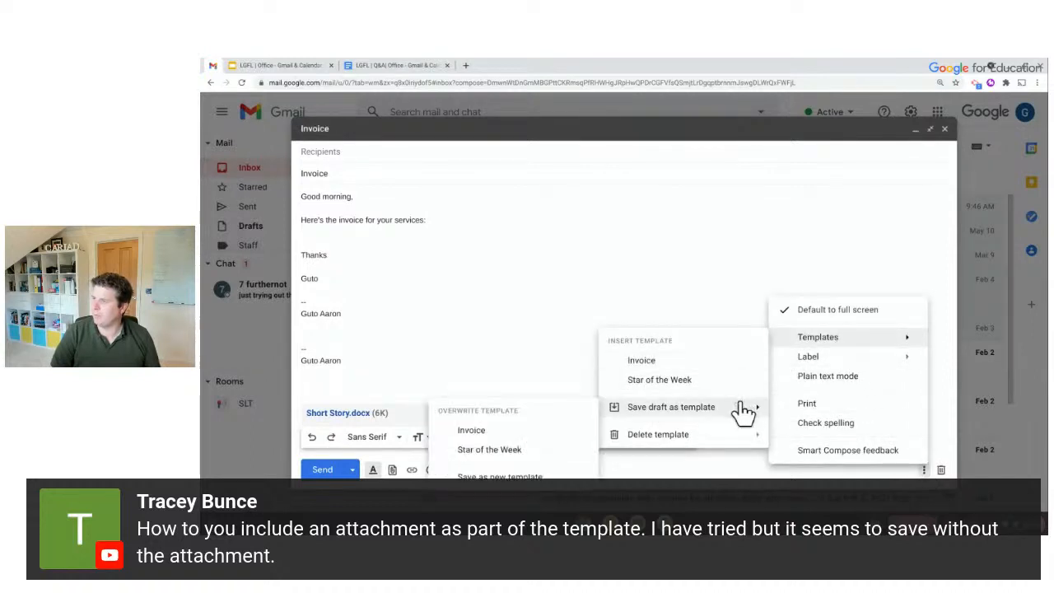
{"action": "left_click", "coordinate": [470, 429]}
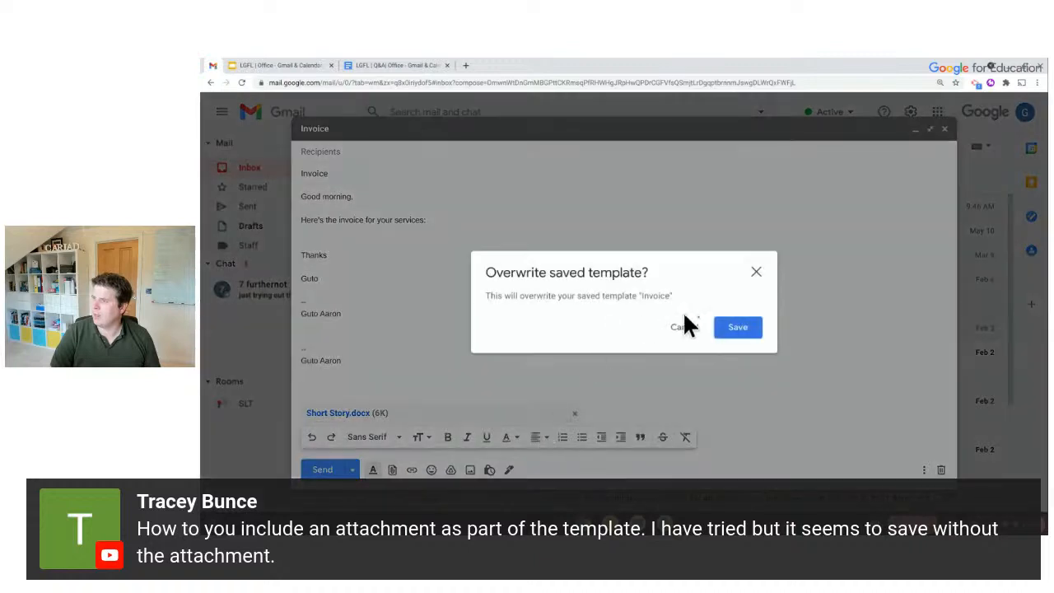
{"action": "left_click", "coordinate": [732, 332]}
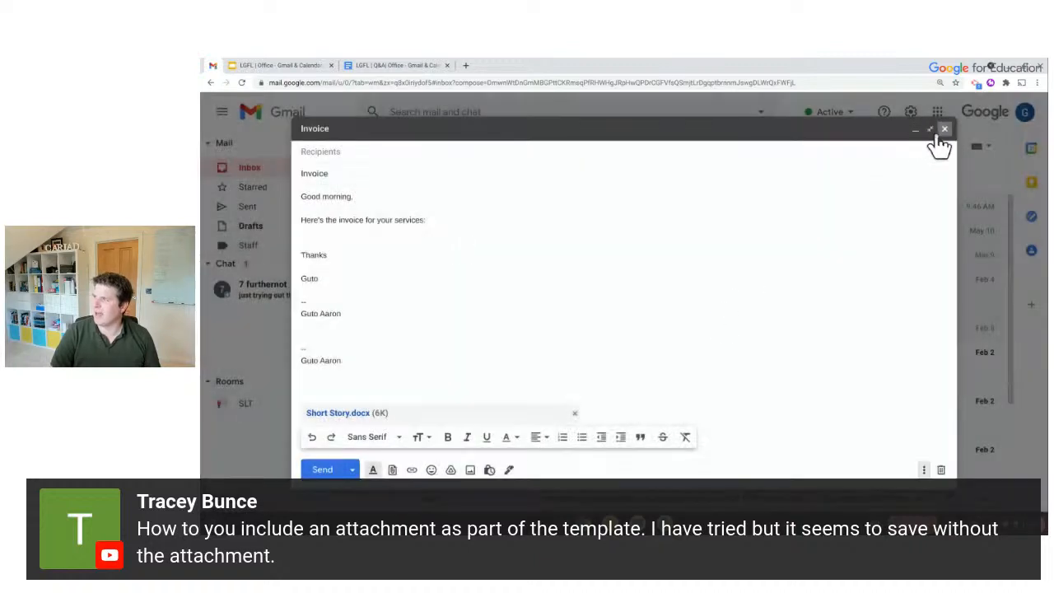
{"action": "left_click", "coordinate": [944, 130]}
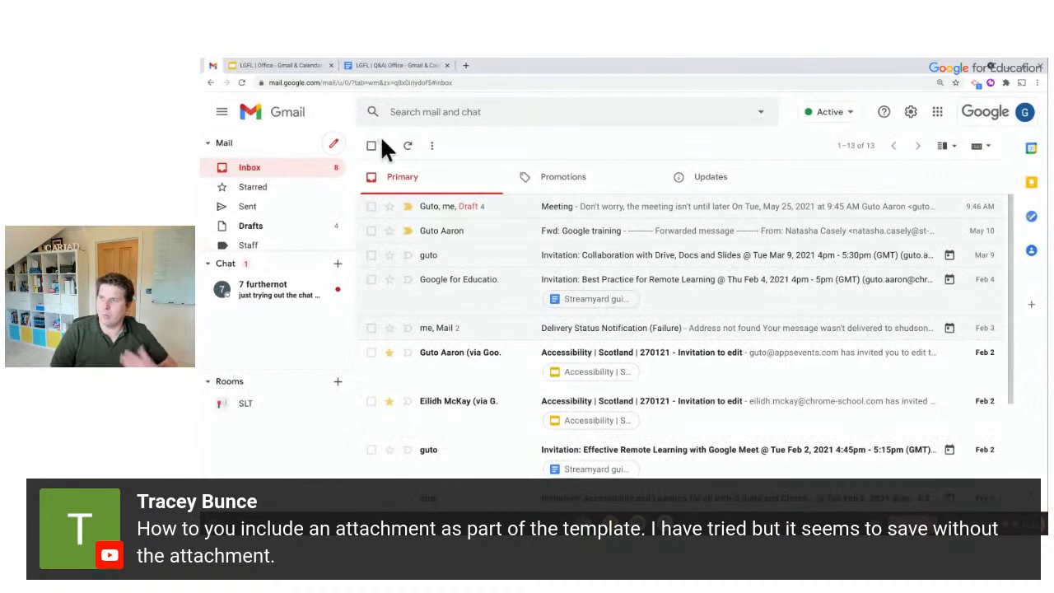
{"action": "left_click", "coordinate": [335, 147]}
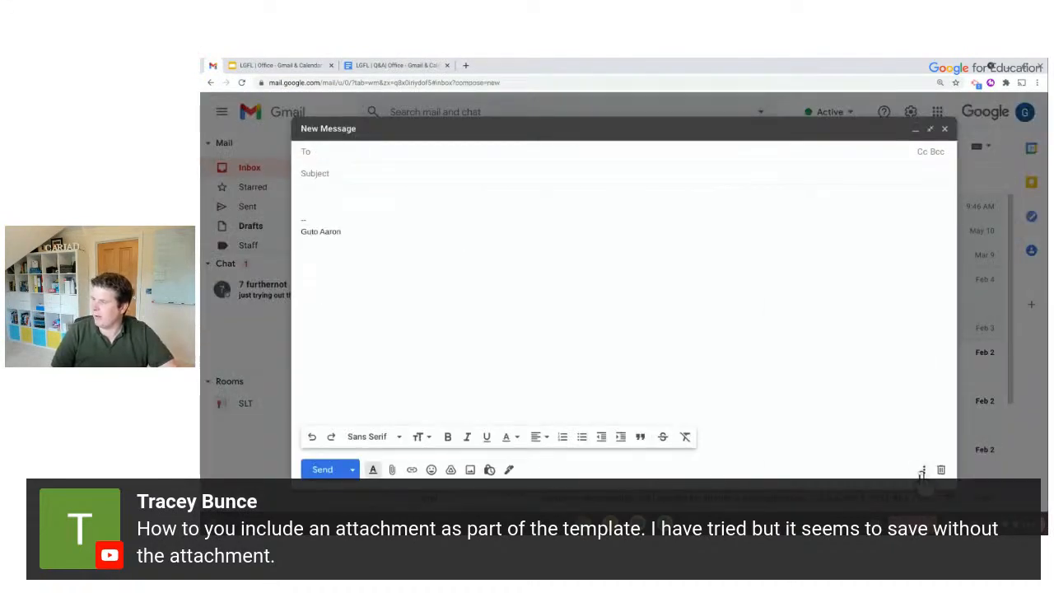
Fill the message from the Invoice template, note the missing attachment, and discard the draft
{"action": "left_click", "coordinate": [924, 469]}
{"action": "mouse_move", "coordinate": [877, 347]}
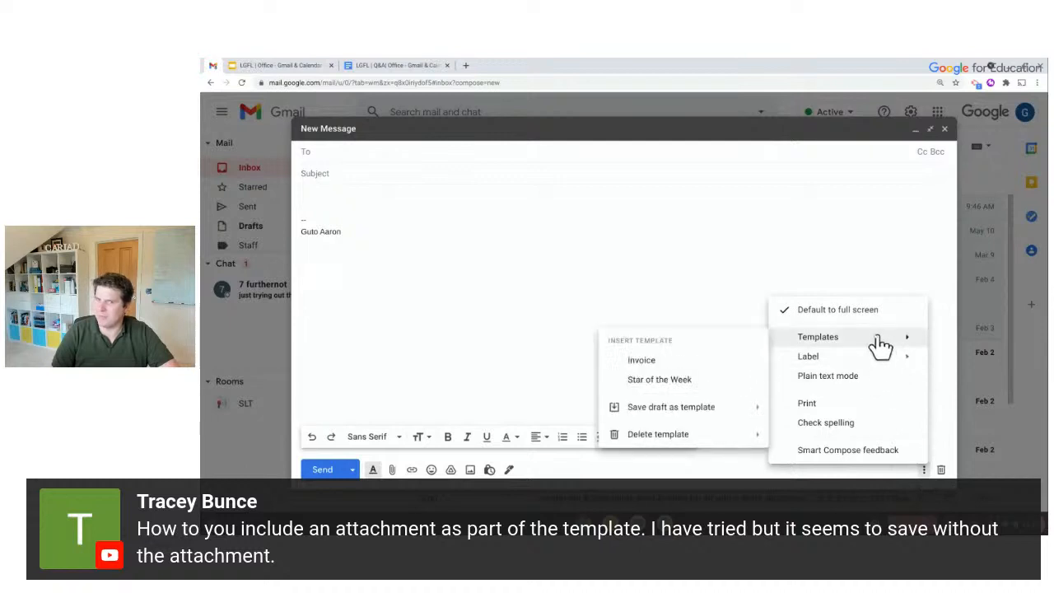
{"action": "left_click", "coordinate": [660, 361]}
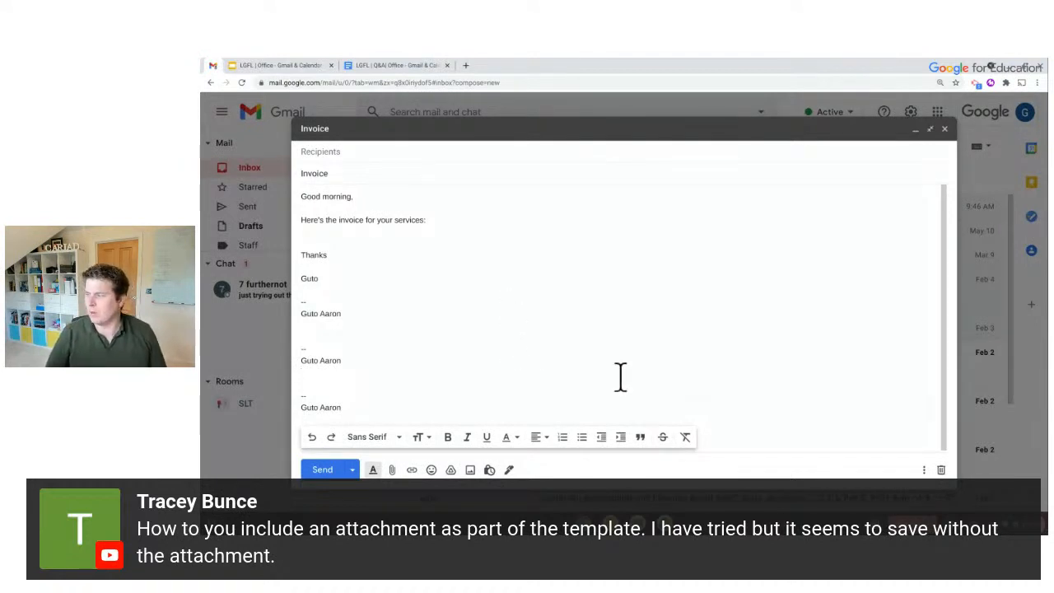
{"action": "left_click", "coordinate": [941, 470]}
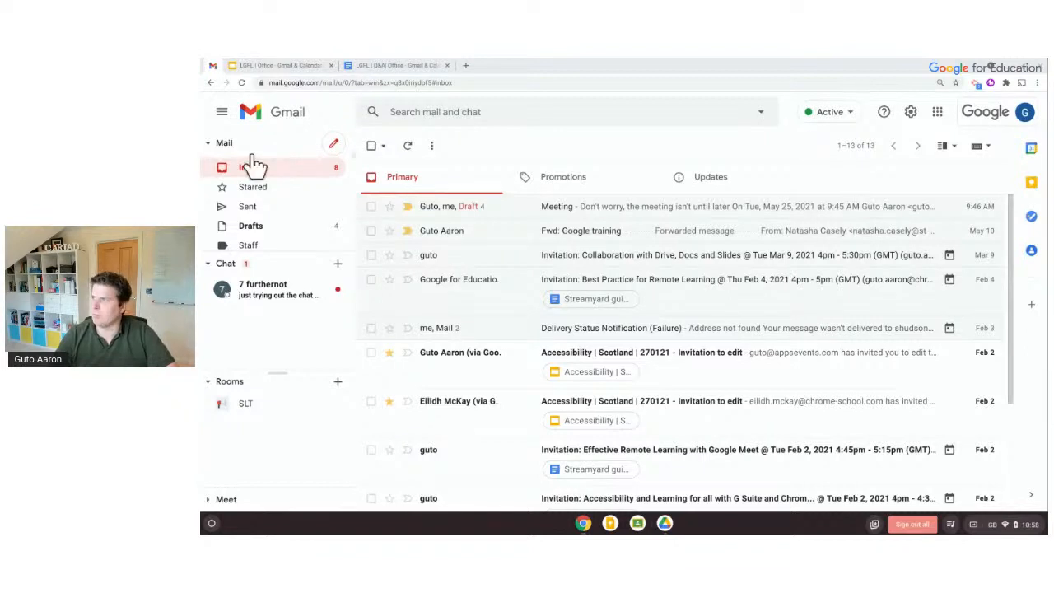
{"action": "left_click", "coordinate": [856, 115]}
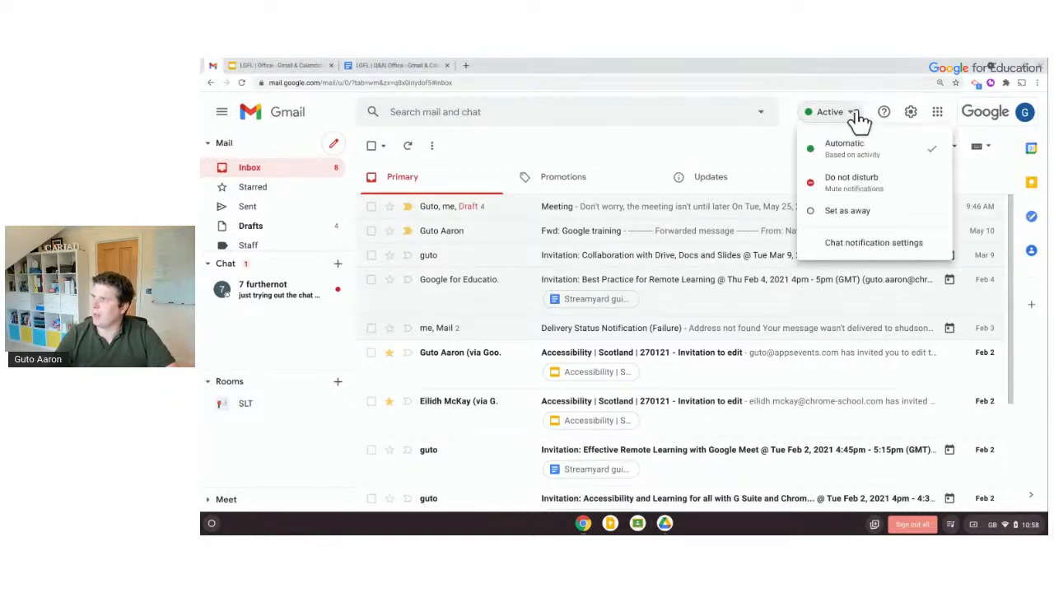
{"action": "left_click", "coordinate": [858, 193]}
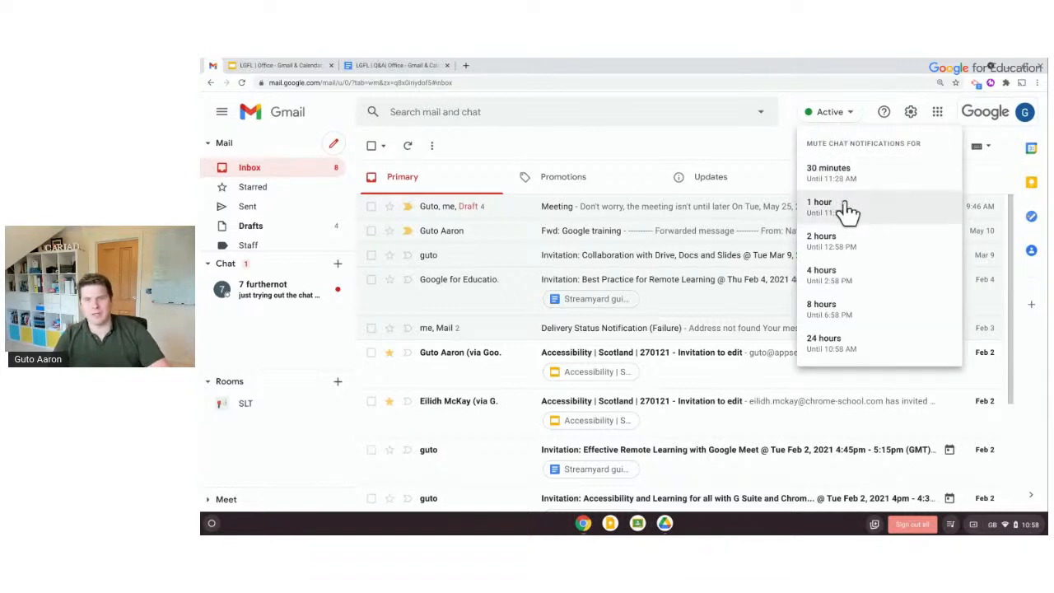
{"action": "left_click", "coordinate": [834, 107]}
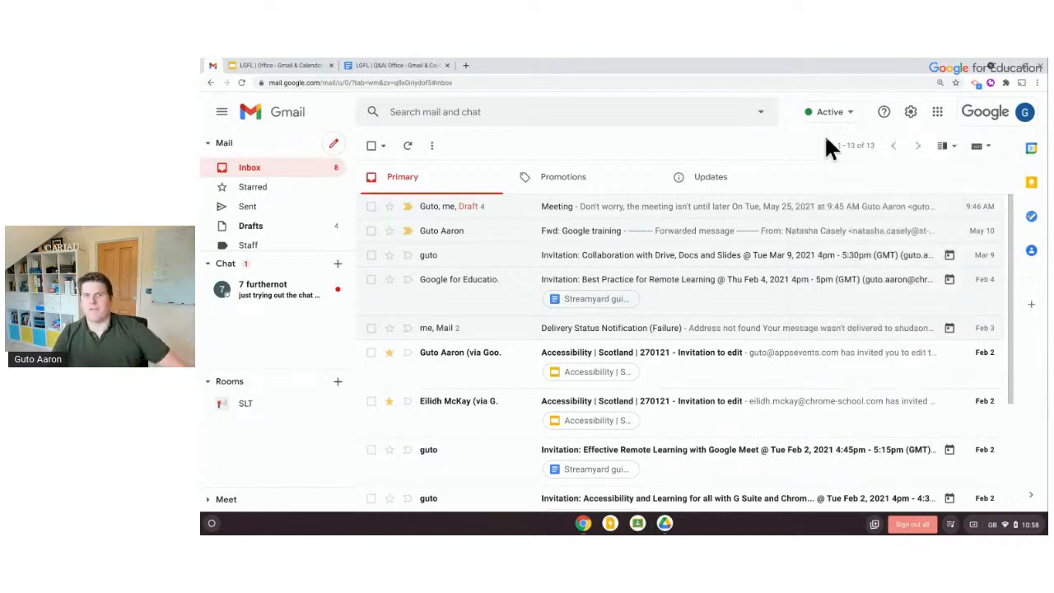
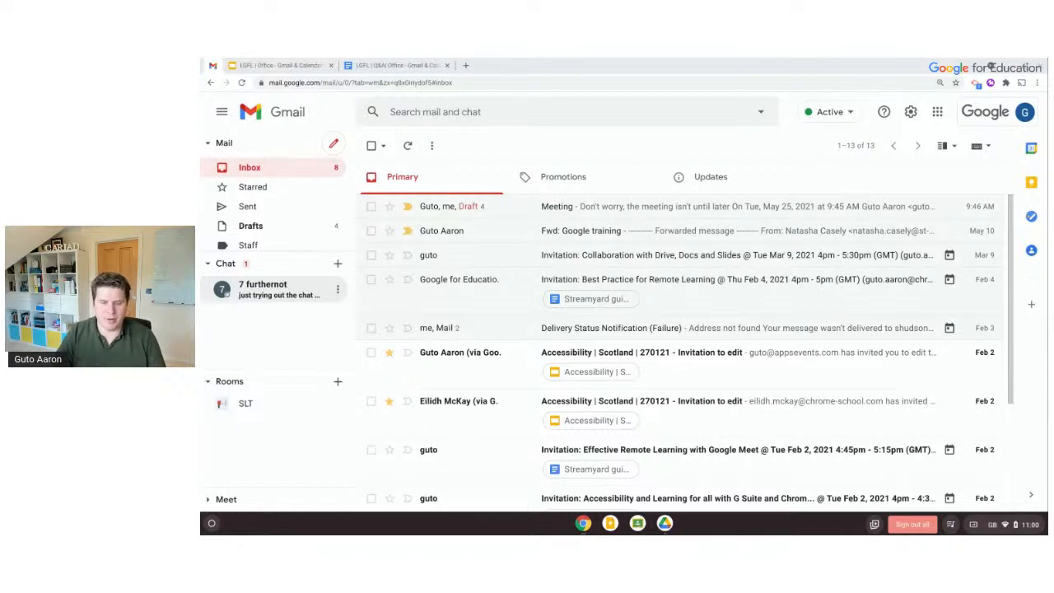
Bring the Learning Center window over Gmail, maximize it, and scroll into the Collaborative Inbox article
{"action": "left_click_drag", "start_coordinate": [585, 502], "coordinate": [455, 79]}
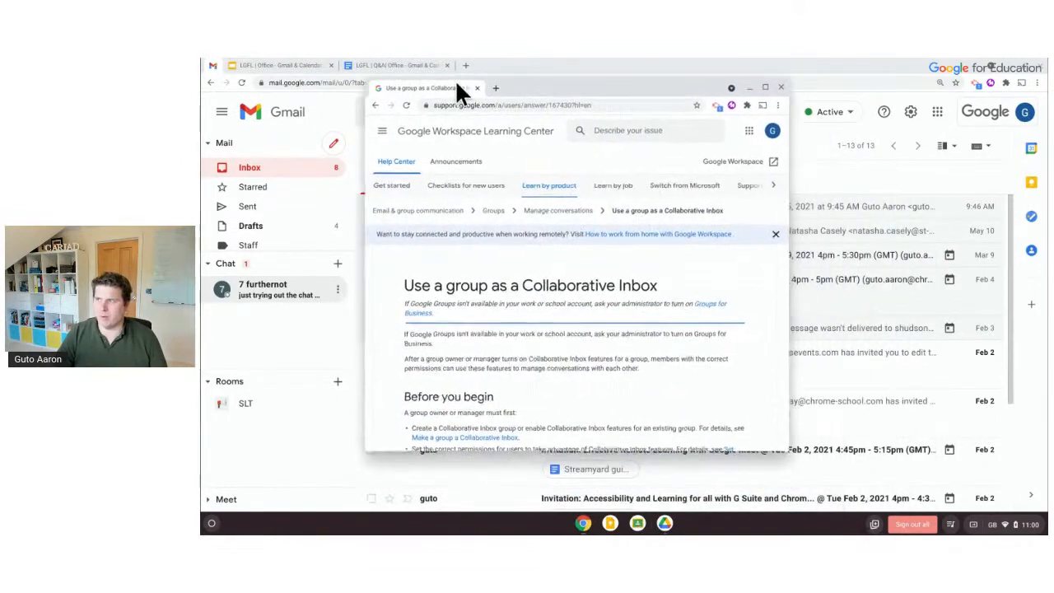
{"action": "left_click", "coordinate": [764, 87]}
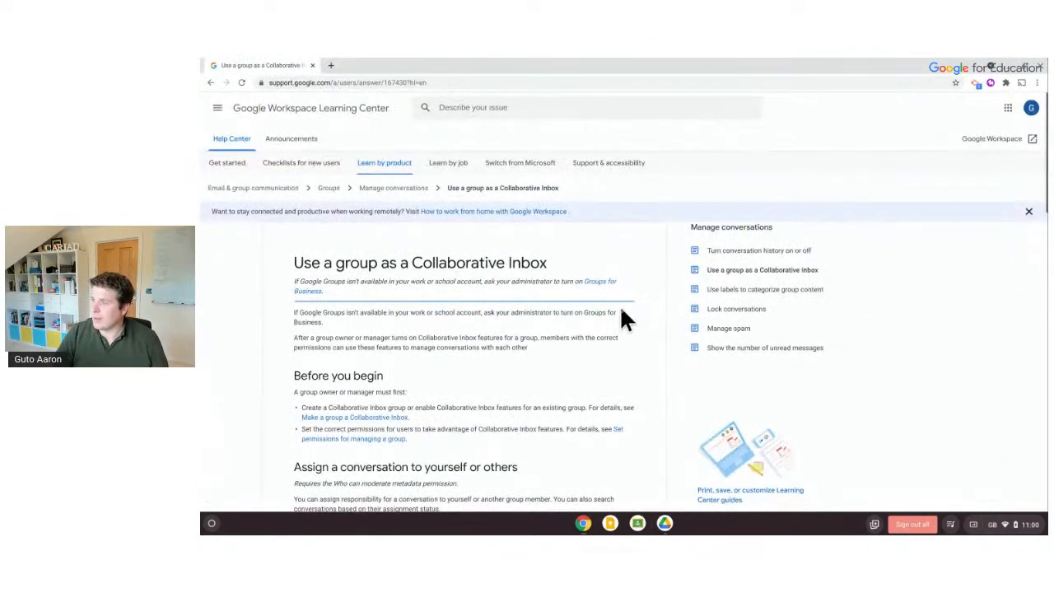
{"action": "scroll", "coordinate": [619, 306], "scroll_direction": "down", "scroll_amount": 2}
{"action": "scroll", "coordinate": [623, 317], "scroll_direction": "down", "scroll_amount": 1}
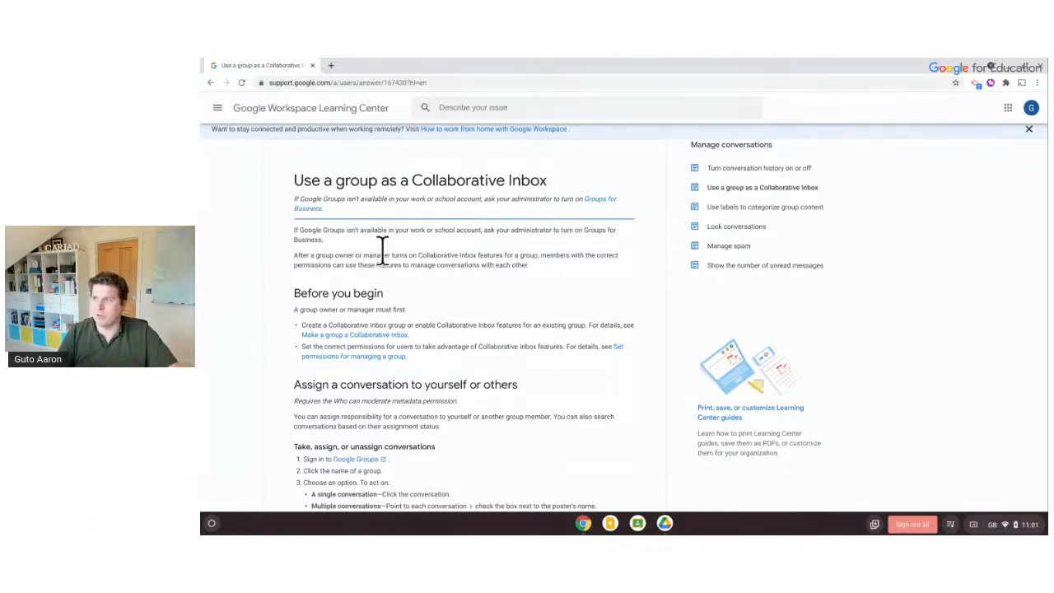
Search 'delegated email gmail' in a new tab and open the Set up email delegation article
{"action": "left_click", "coordinate": [330, 66]}
{"action": "type", "text": "delegated"}
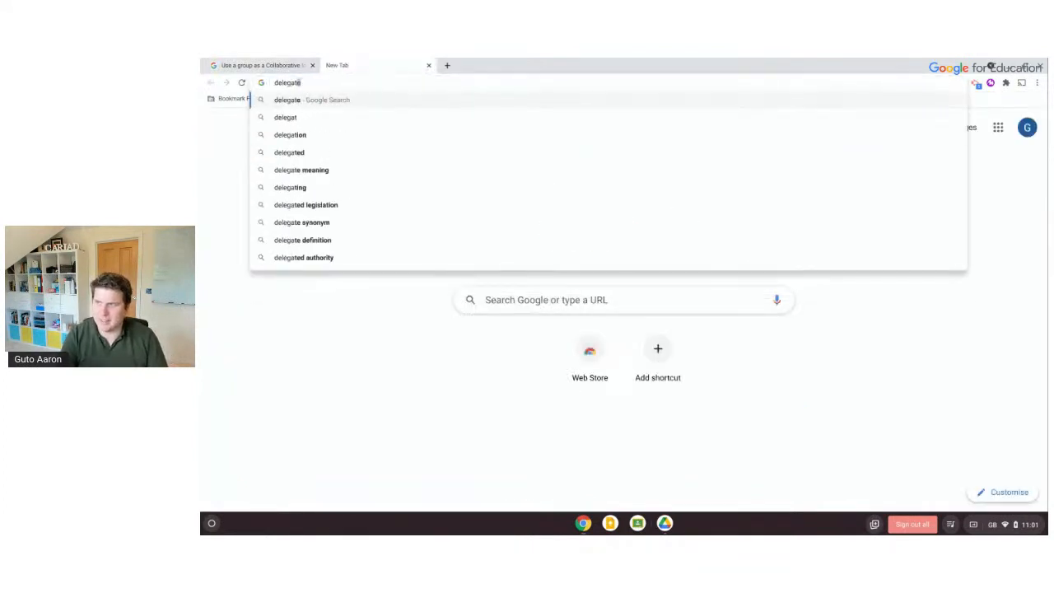
{"action": "type", "text": " email gma"}
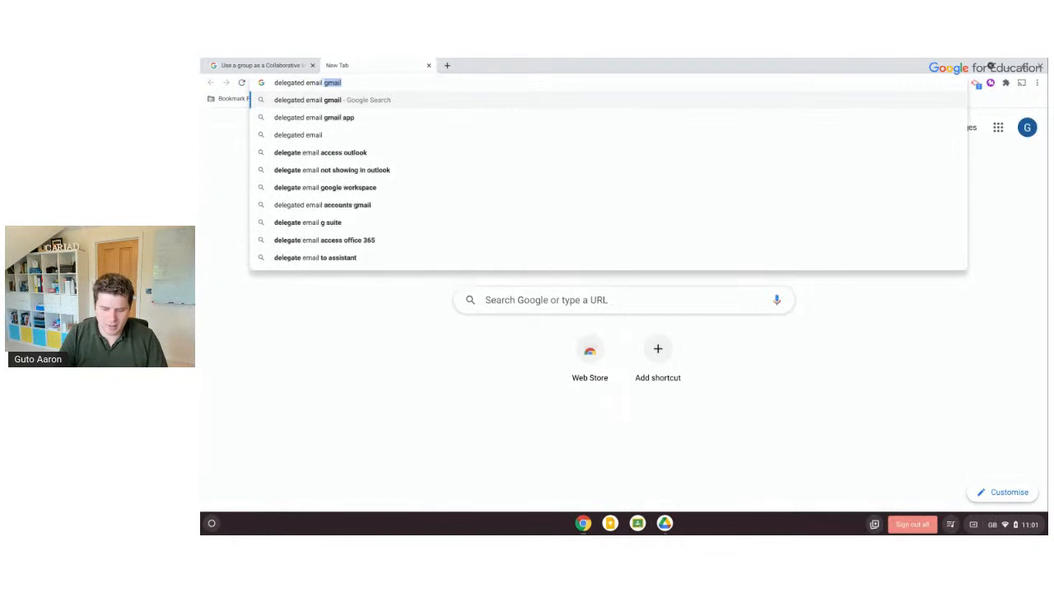
{"action": "type", "text": "i"}
{"action": "key", "text": "Return"}
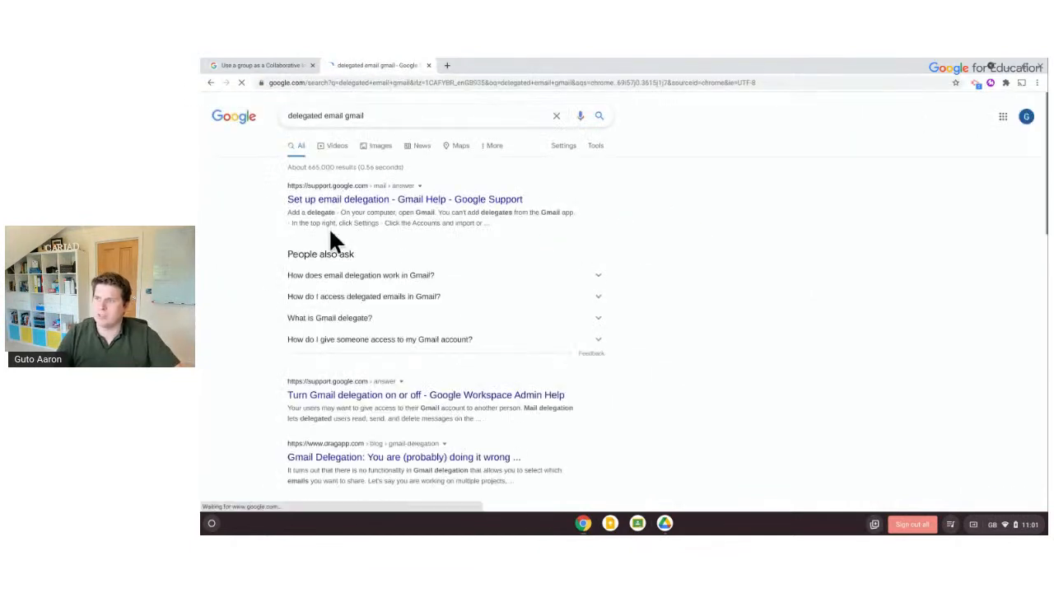
{"action": "left_click", "coordinate": [328, 199]}
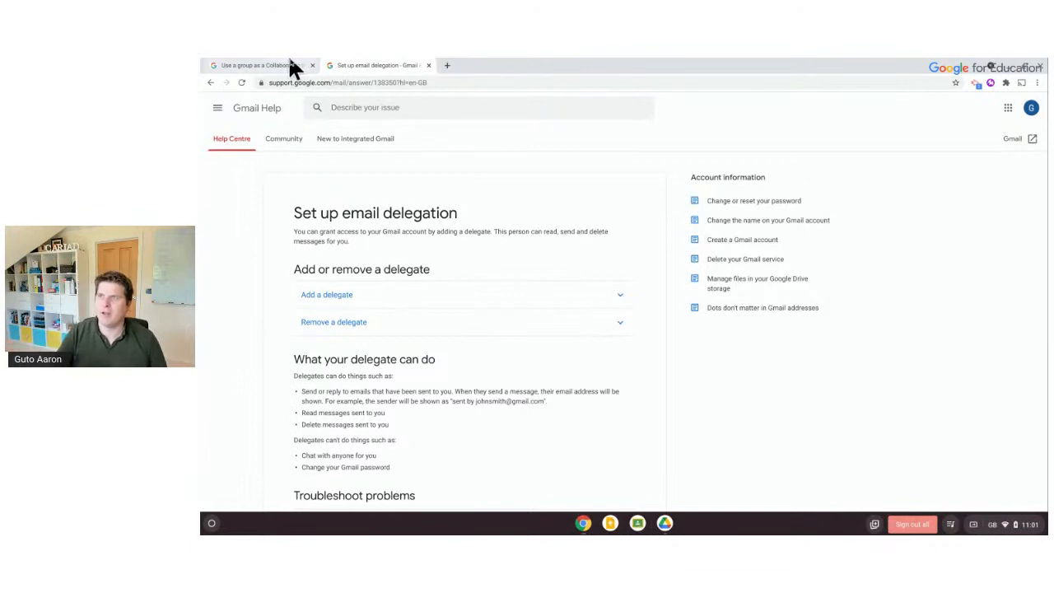
Glance back at the Collaborative Inbox tab, then expand the Add a delegate instructions
{"action": "left_click", "coordinate": [262, 65]}
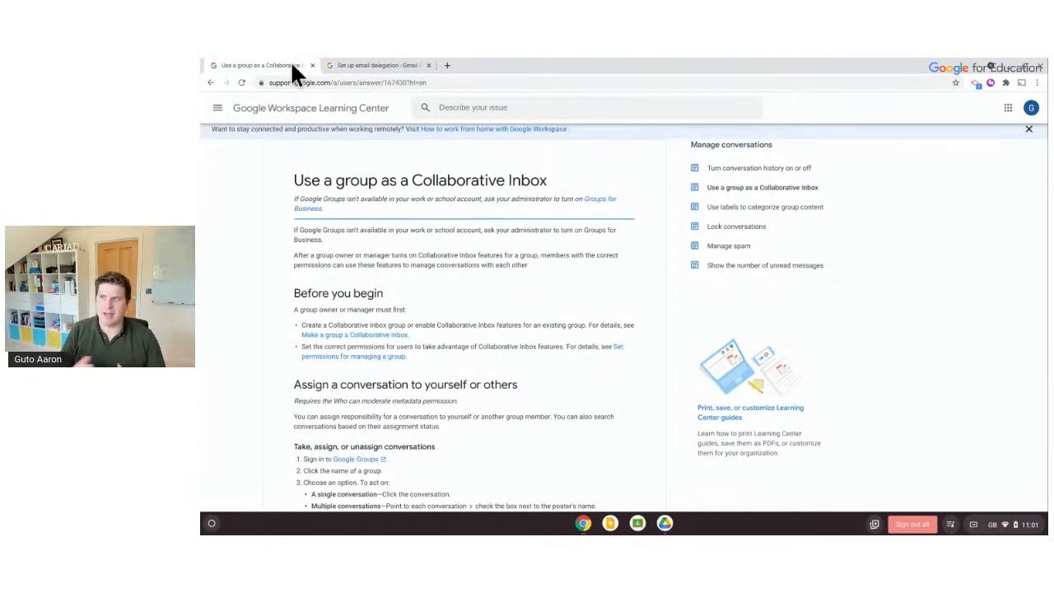
{"action": "left_click", "coordinate": [345, 67]}
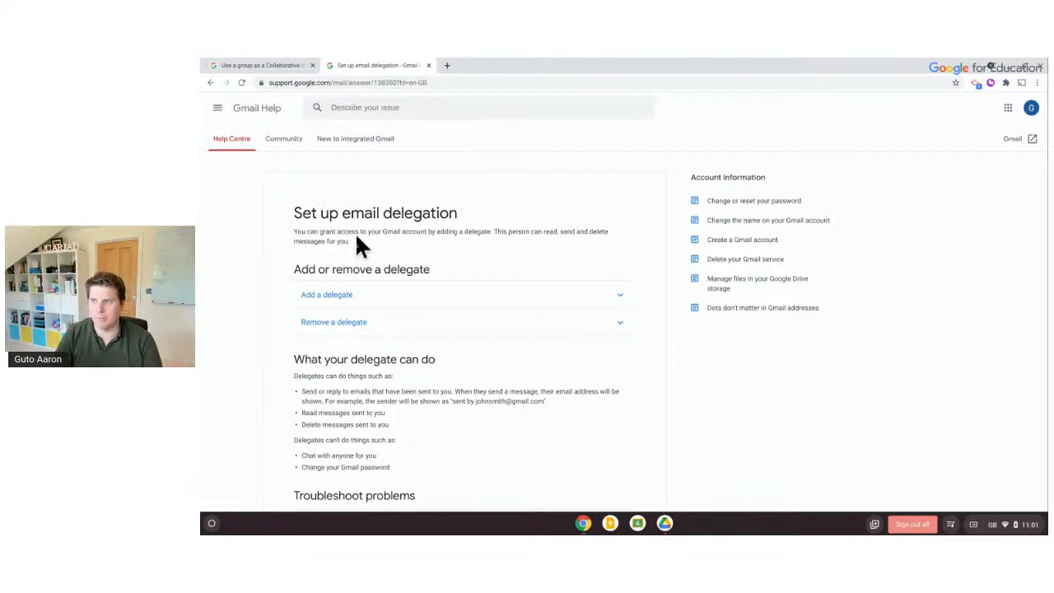
{"action": "left_click", "coordinate": [352, 298]}
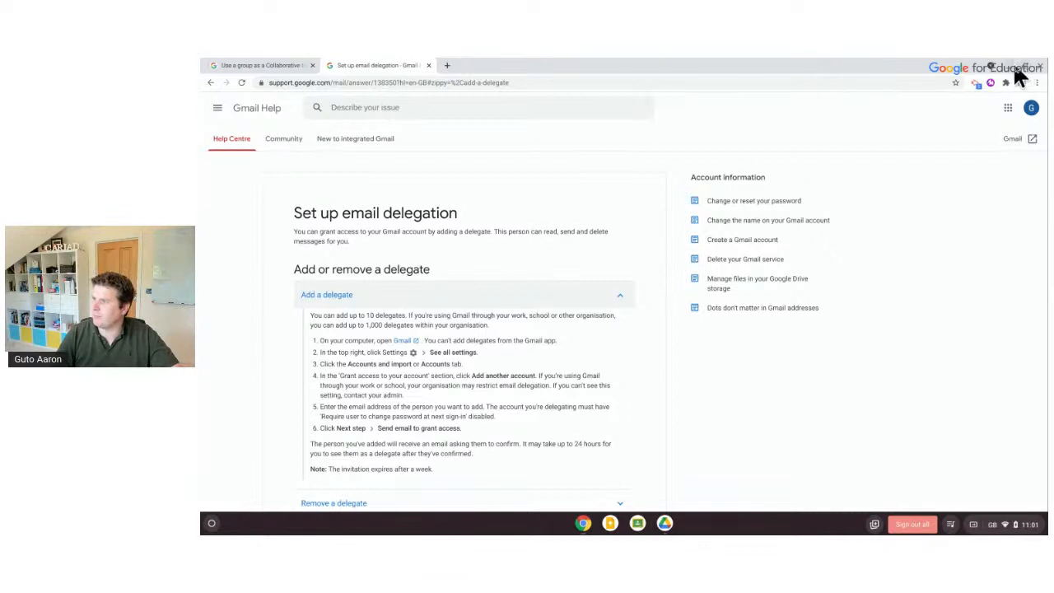
{"action": "key", "text": "alt+Tab"}
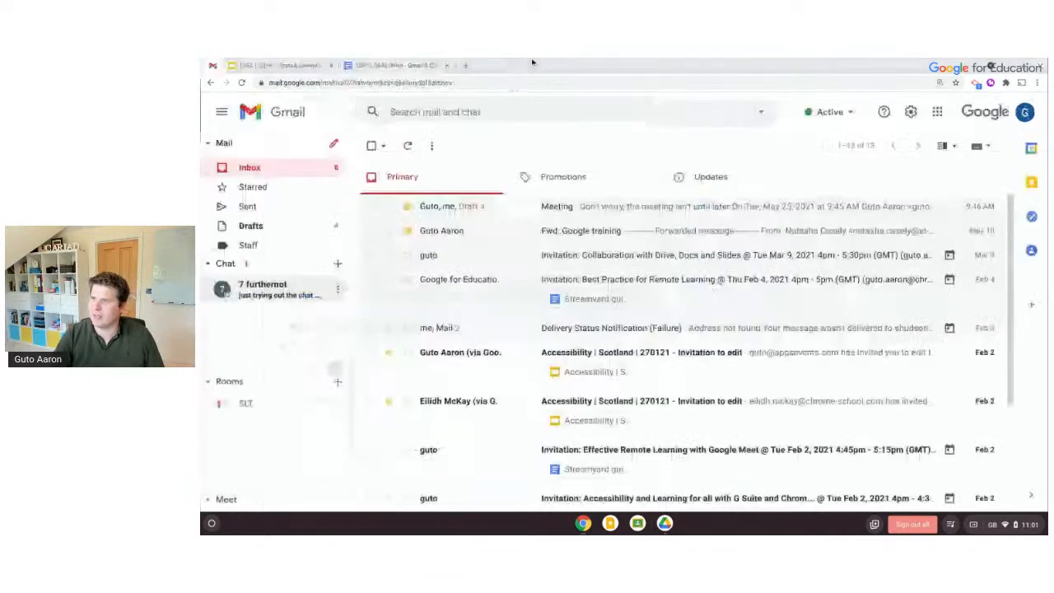
{"action": "left_click", "coordinate": [911, 112]}
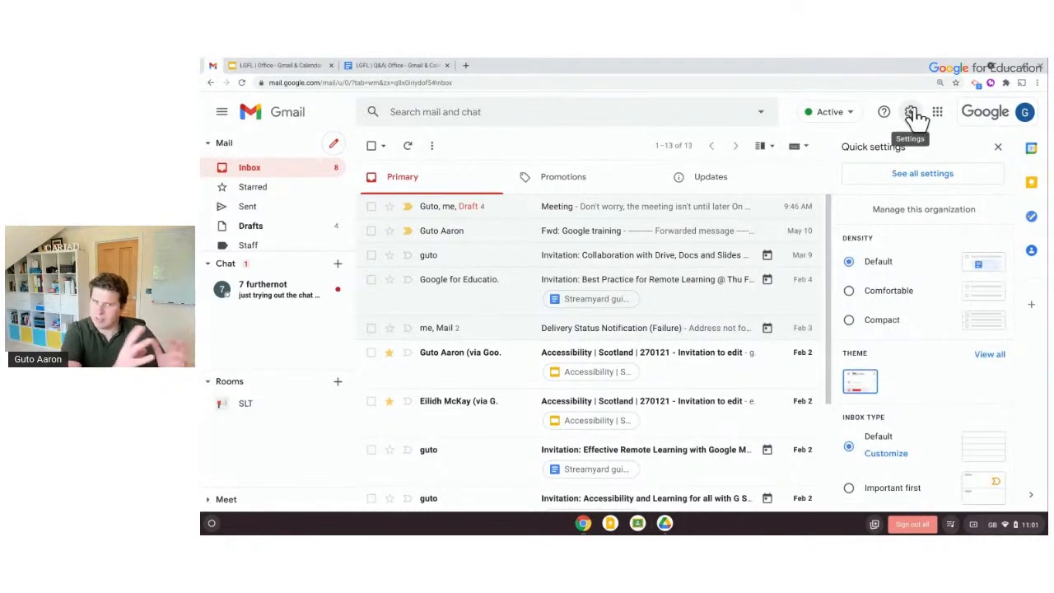
{"action": "left_click", "coordinate": [917, 175]}
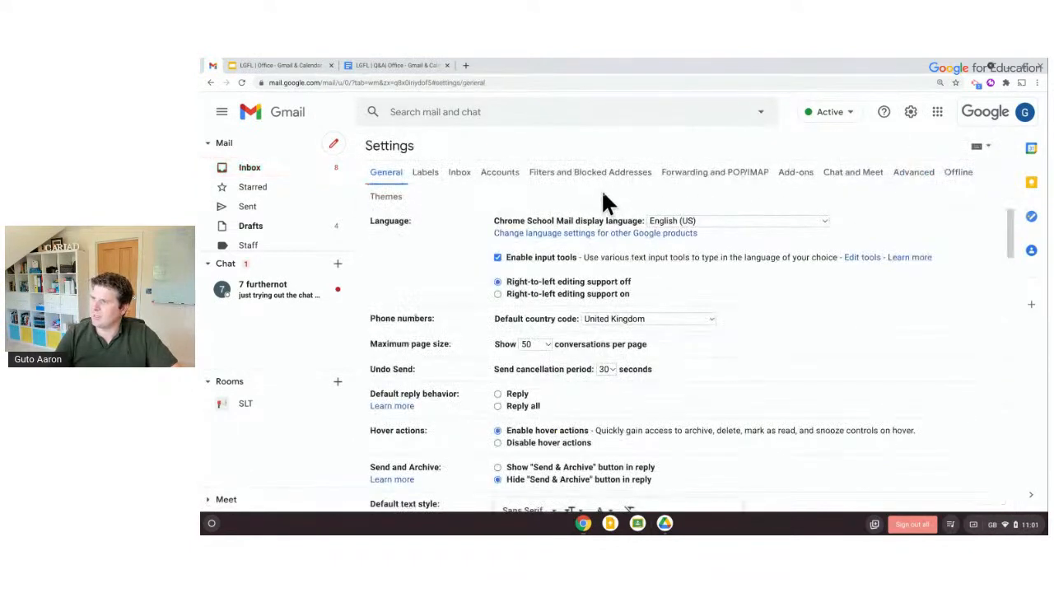
{"action": "left_click", "coordinate": [508, 174]}
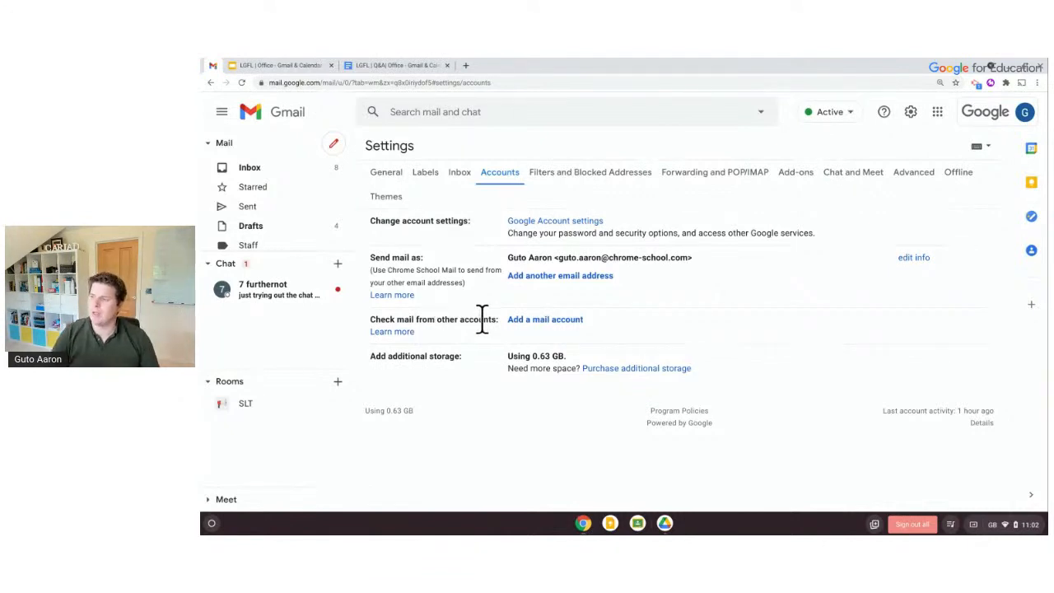
{"action": "left_click", "coordinate": [521, 324]}
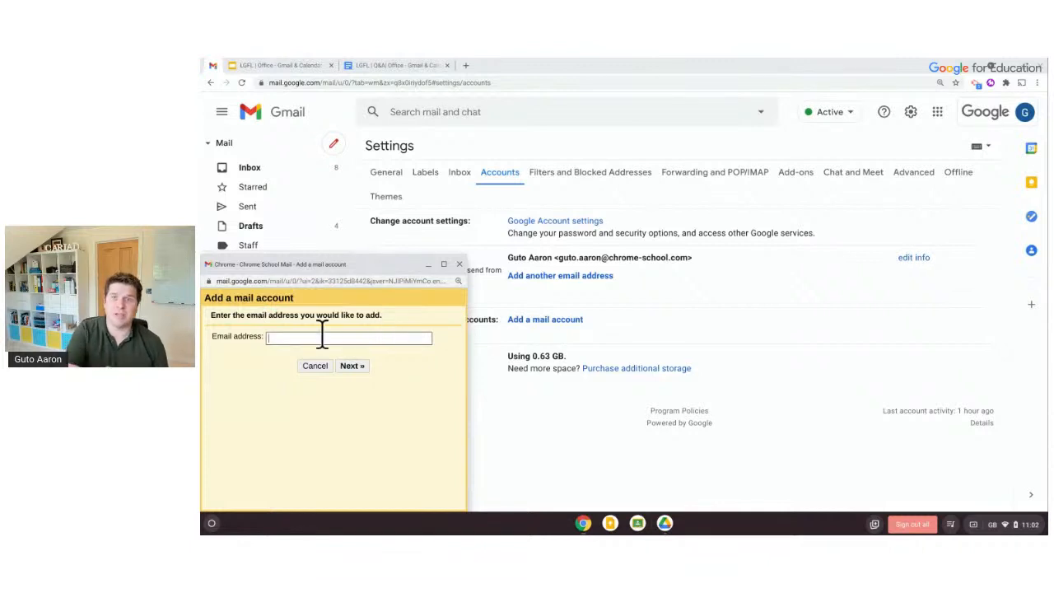
{"action": "left_click", "coordinate": [460, 264]}
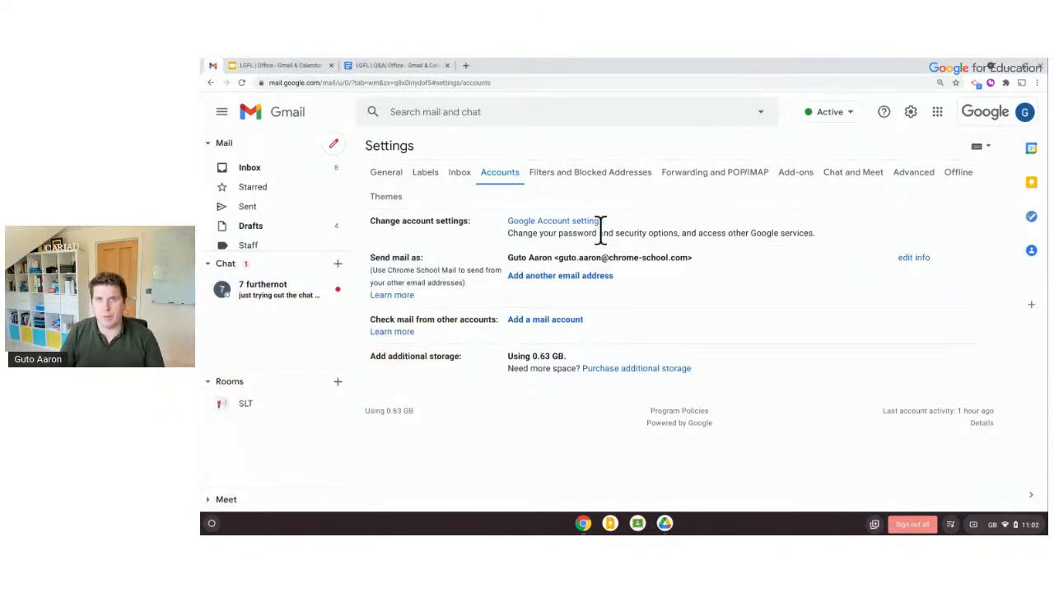
{"action": "left_click", "coordinate": [294, 172]}
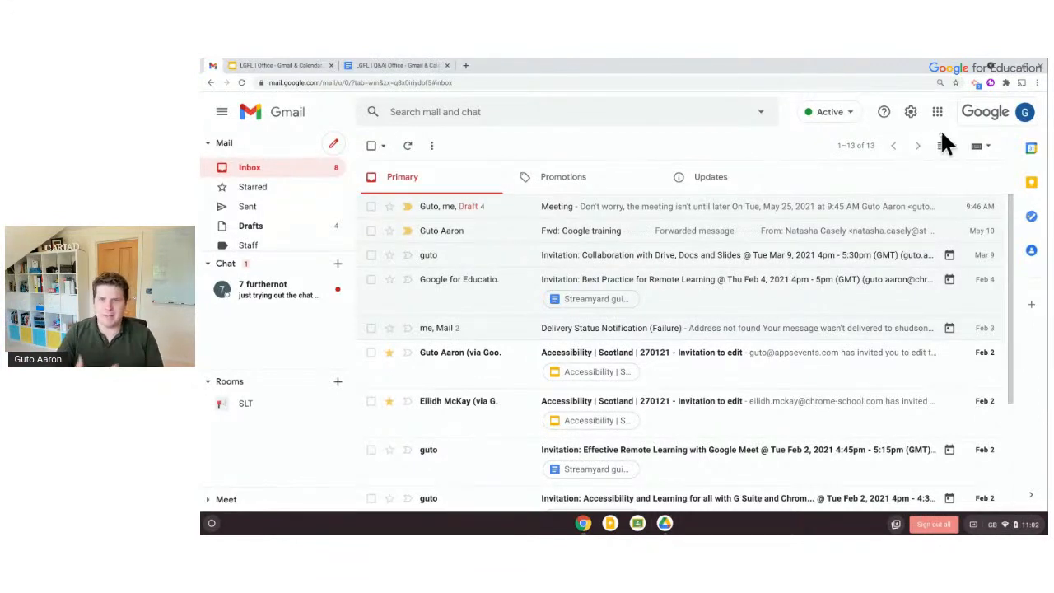
{"action": "left_click", "coordinate": [1024, 115]}
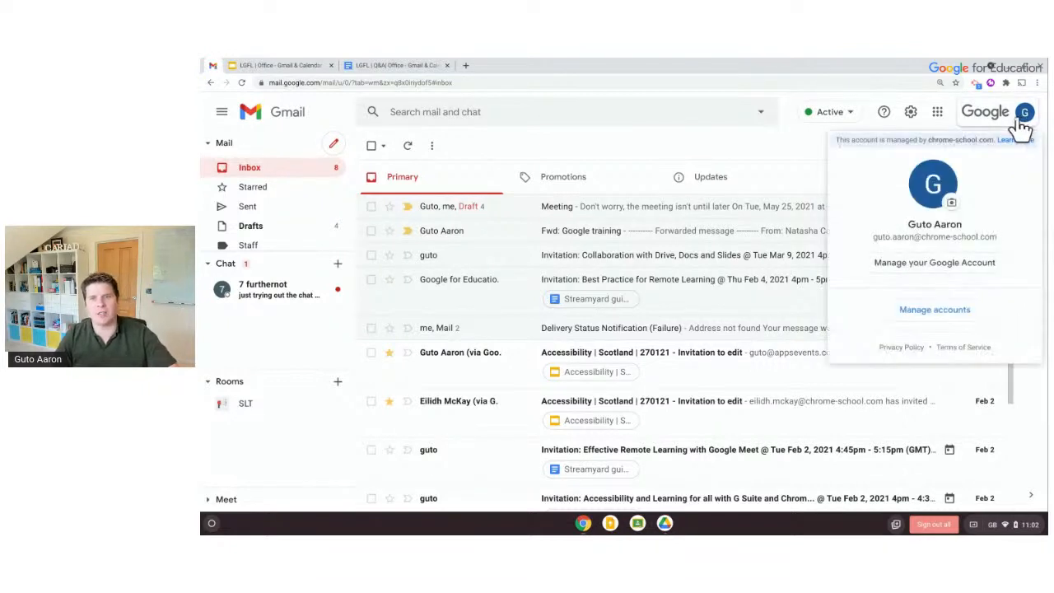
{"action": "left_click", "coordinate": [1023, 120]}
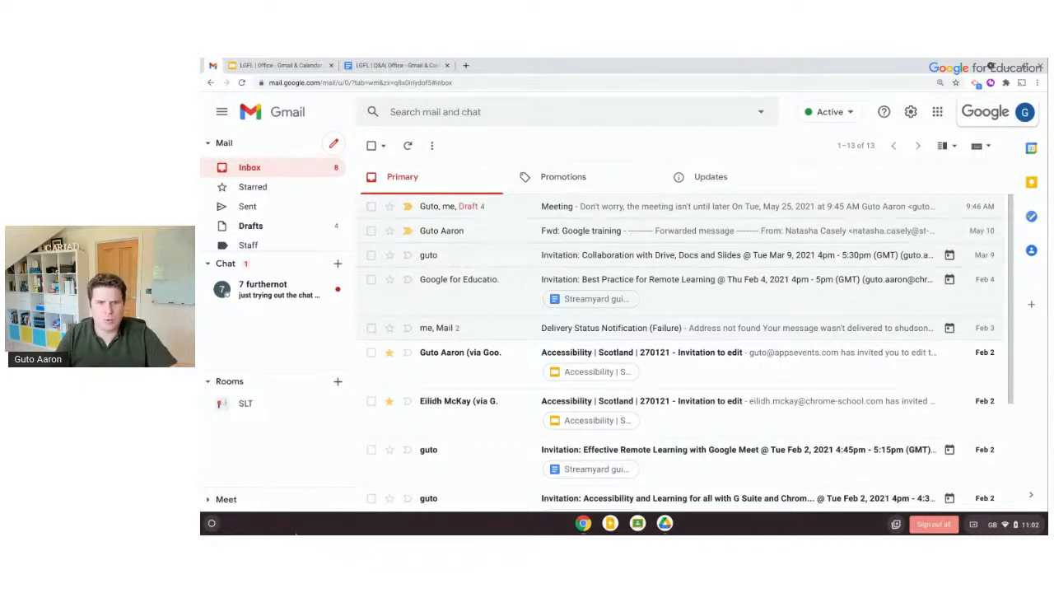
Bring the help window back over Gmail and review the Collaborative Inbox article's web address
{"action": "left_click_drag", "start_coordinate": [362, 531], "coordinate": [828, 120]}
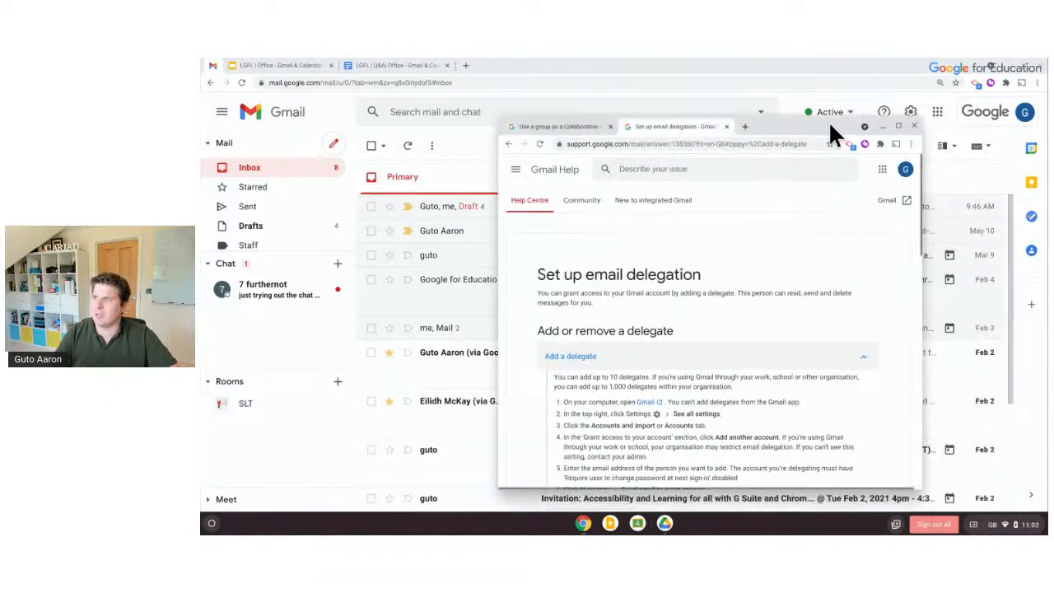
{"action": "left_click", "coordinate": [579, 124]}
{"action": "left_click", "coordinate": [665, 132]}
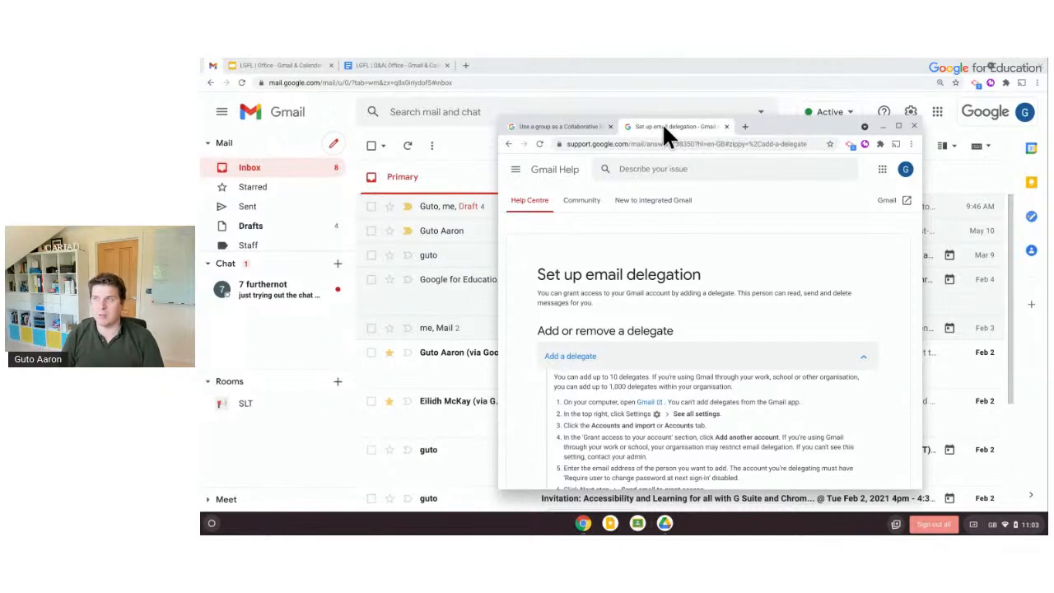
{"action": "left_click", "coordinate": [577, 126]}
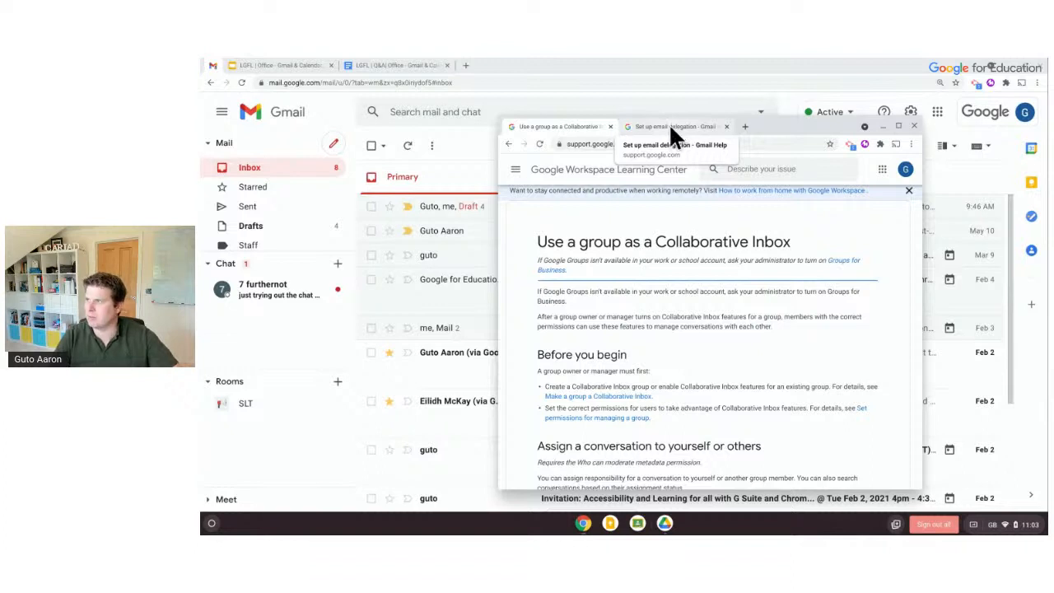
{"action": "left_click", "coordinate": [668, 146]}
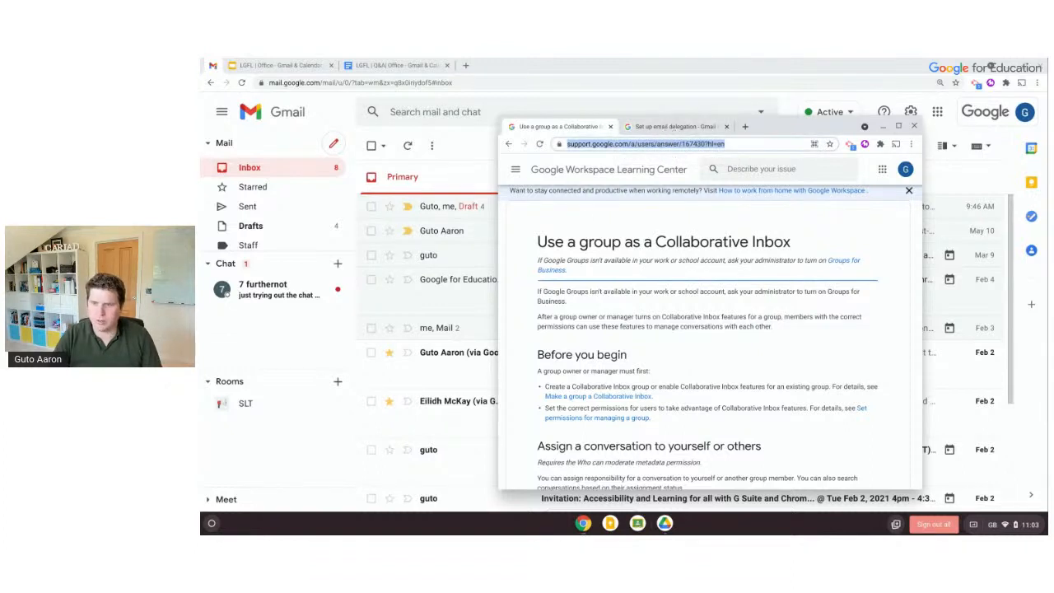
{"action": "left_click", "coordinate": [583, 523]}
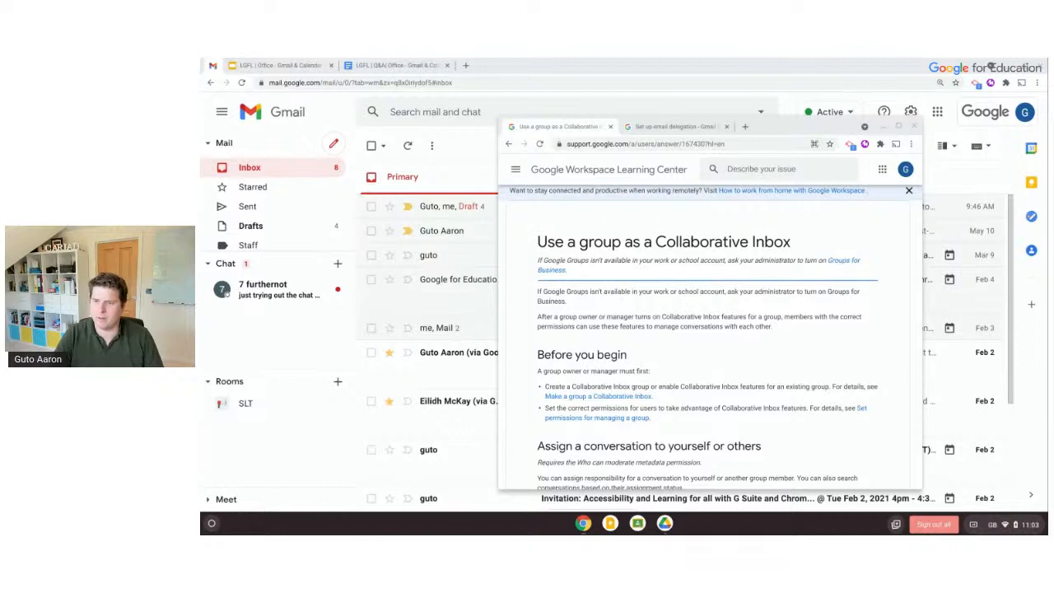
Select the delegation article's web address, then close both help article tabs
{"action": "left_click", "coordinate": [631, 132]}
{"action": "left_click", "coordinate": [632, 145]}
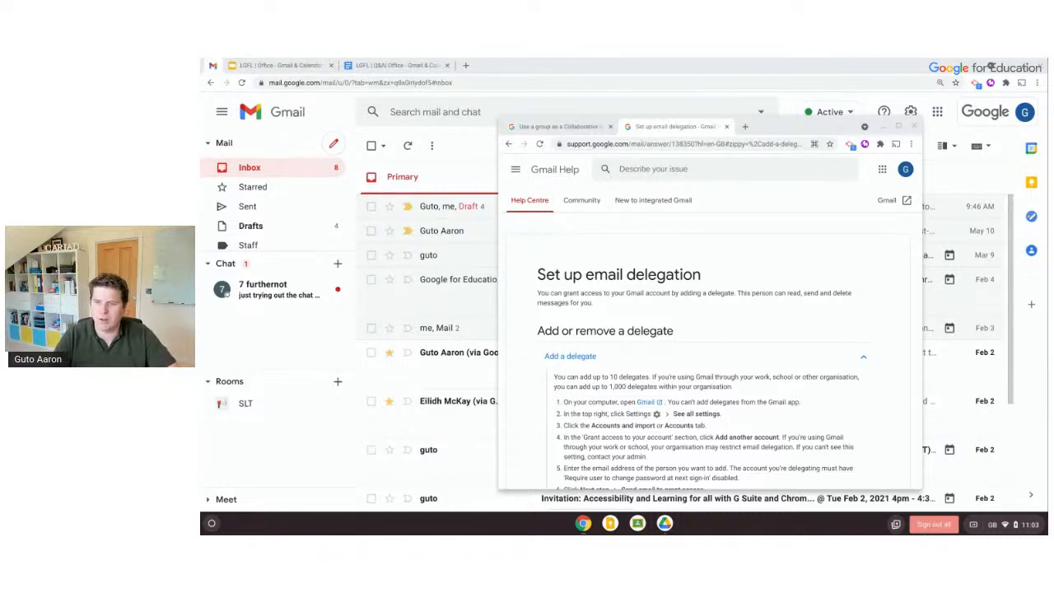
{"action": "left_click", "coordinate": [608, 122]}
{"action": "left_click", "coordinate": [608, 122]}
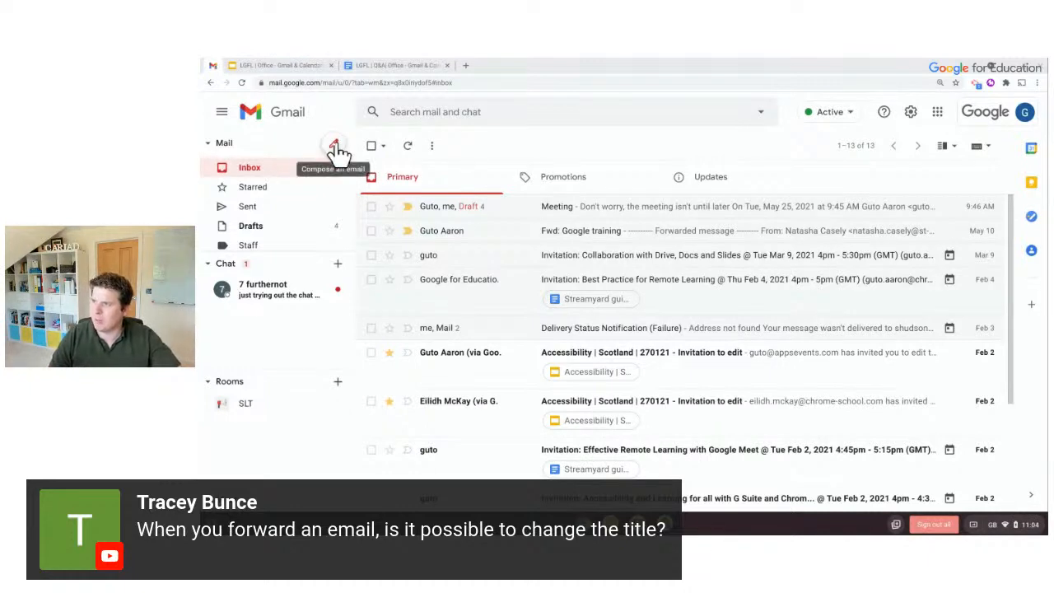
Open the Fwd: Google training email and start forwarding it, switching to edit the subject
{"action": "left_click", "coordinate": [577, 236]}
{"action": "left_click", "coordinate": [989, 214]}
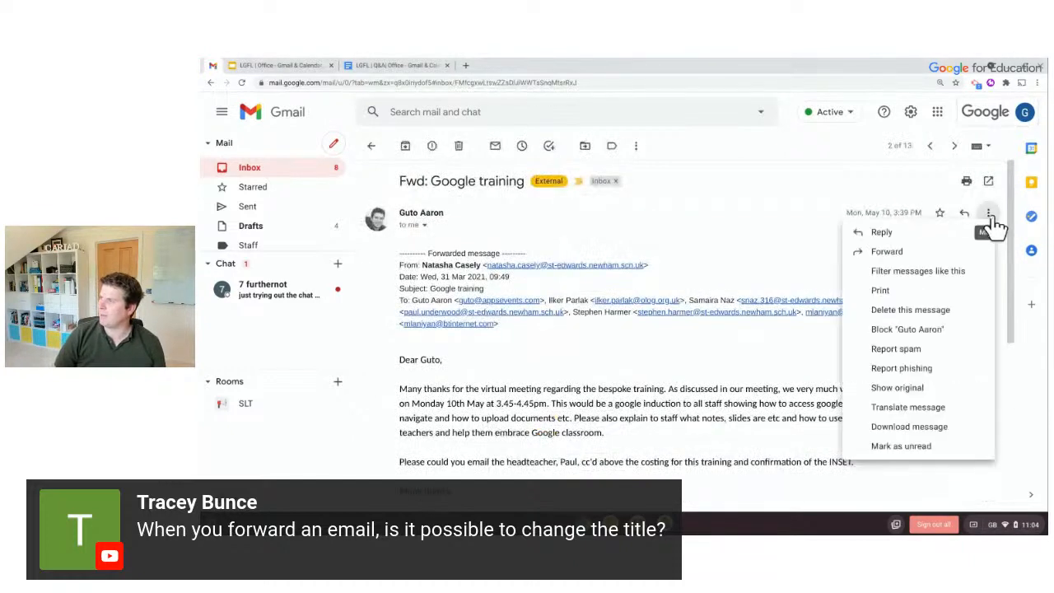
{"action": "left_click", "coordinate": [940, 246]}
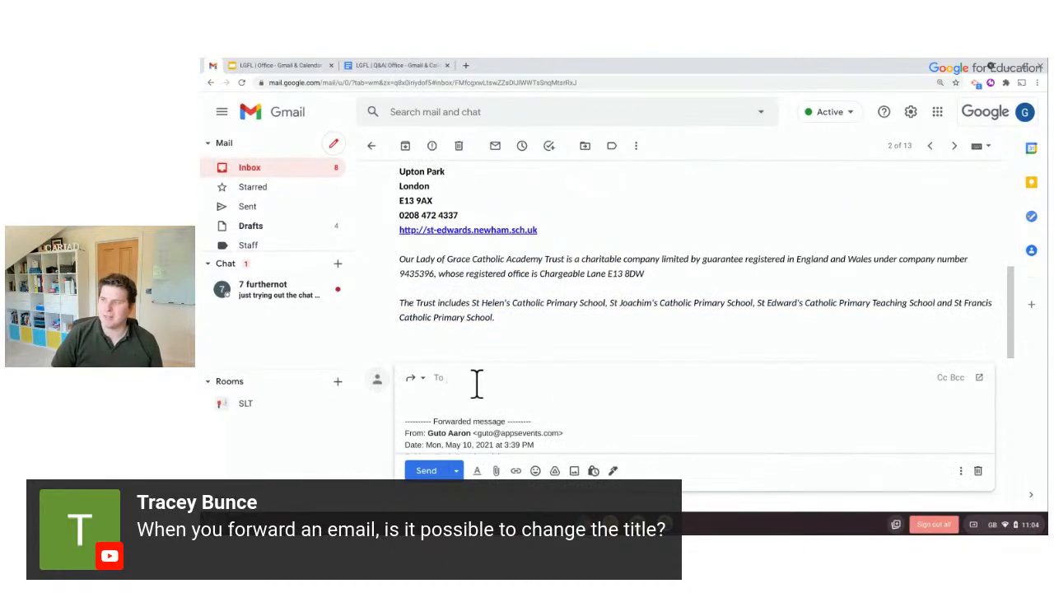
{"action": "left_click", "coordinate": [418, 381]}
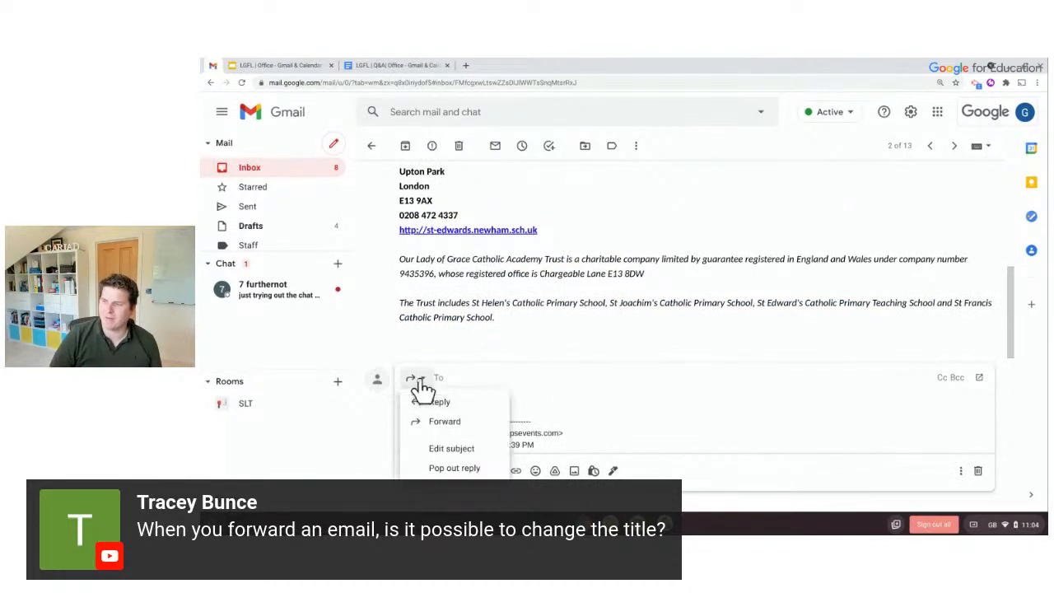
{"action": "left_click", "coordinate": [449, 449]}
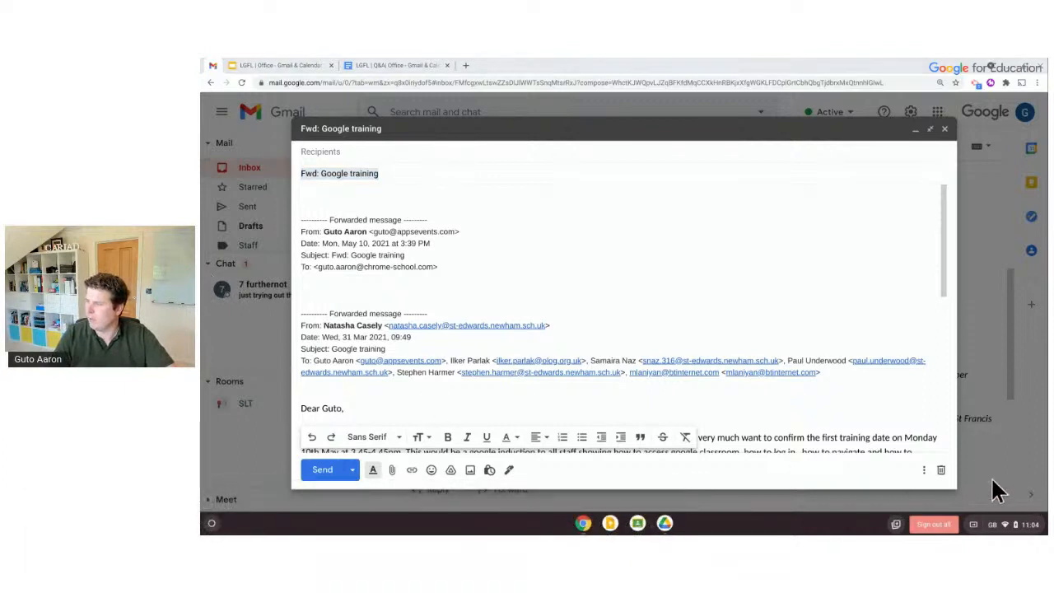
Discard the forward draft and go back to the inbox list
{"action": "left_click", "coordinate": [941, 471]}
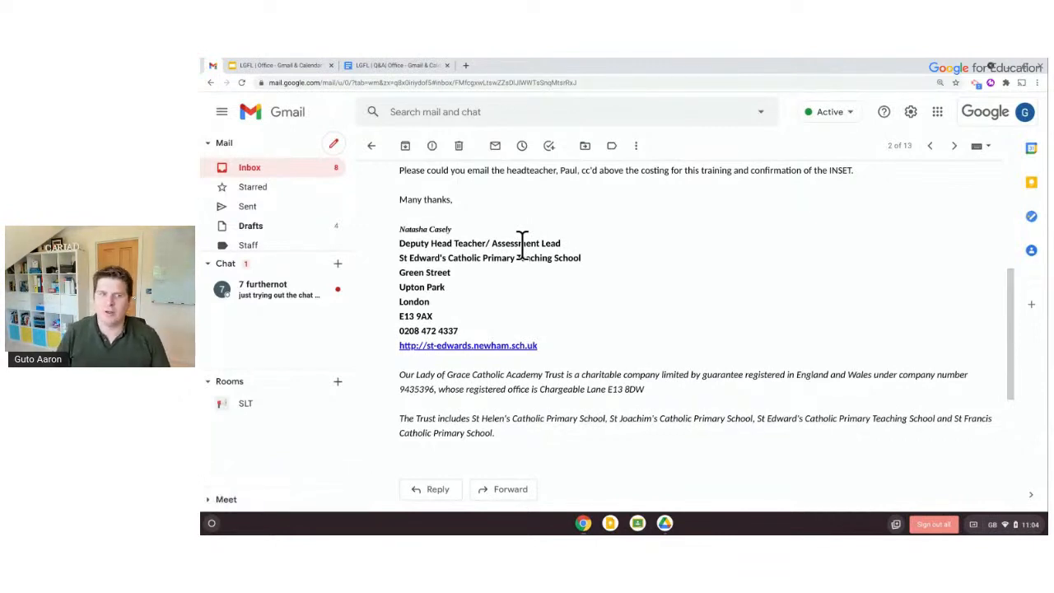
{"action": "scroll", "coordinate": [522, 244], "scroll_direction": "up", "scroll_amount": 5}
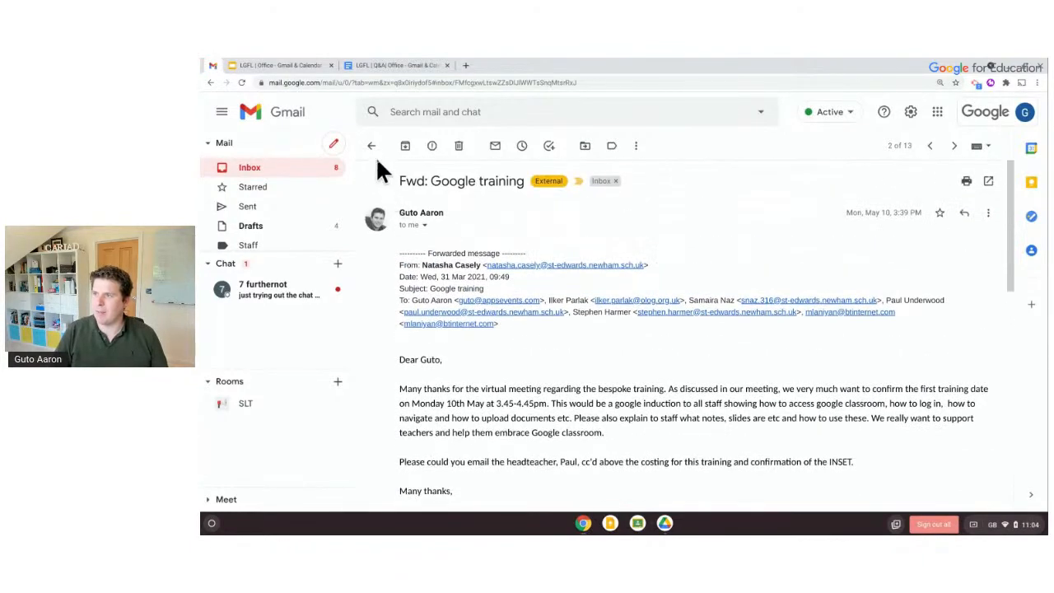
{"action": "left_click", "coordinate": [371, 145]}
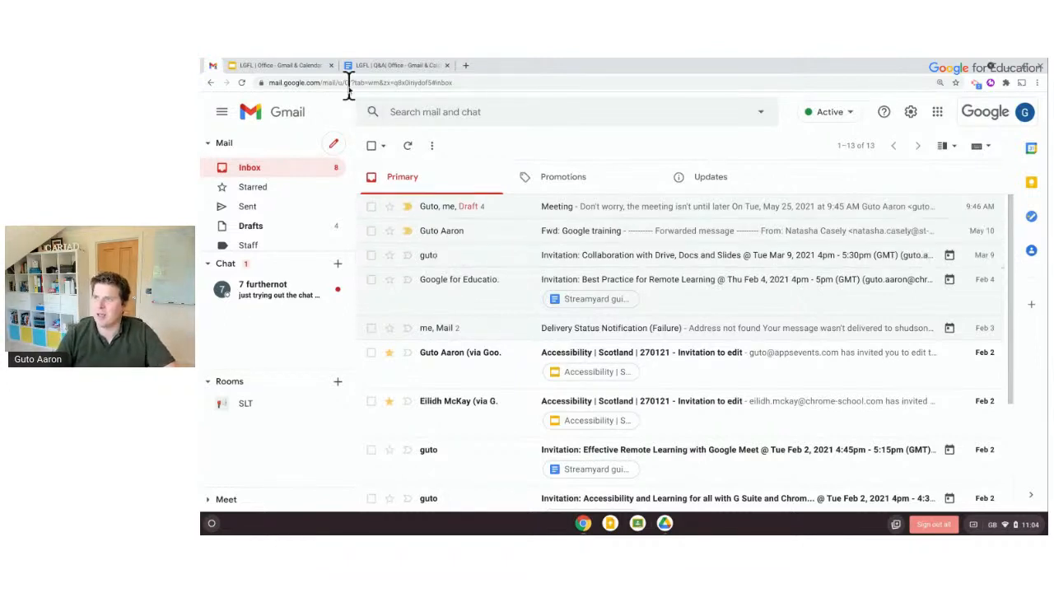
Open a blank new tab and a Google Calendar tab from the apps grid, then return to Gmail
{"action": "left_click", "coordinate": [465, 66]}
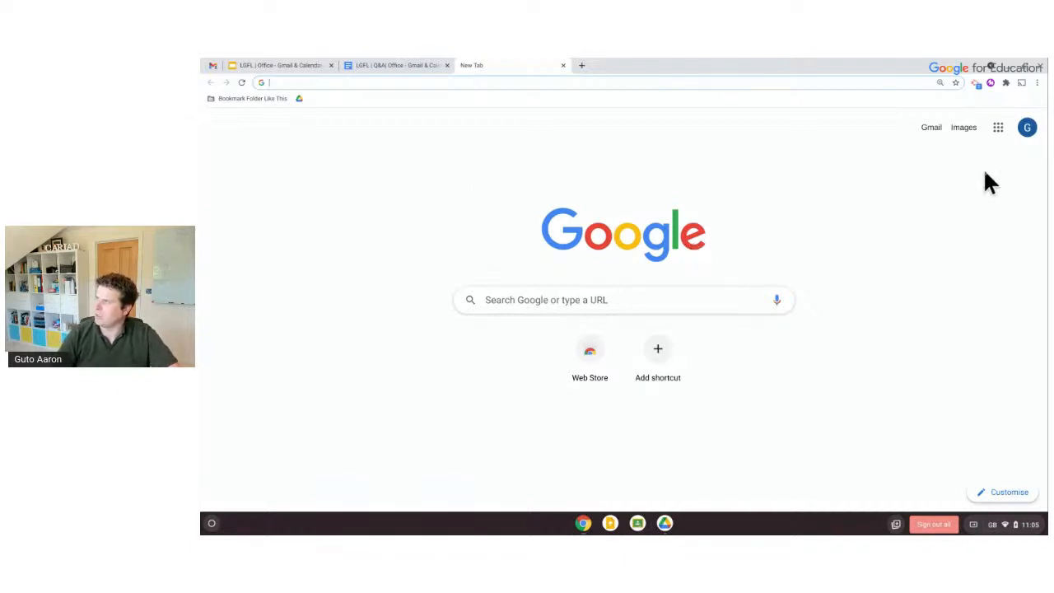
{"action": "left_click", "coordinate": [662, 299]}
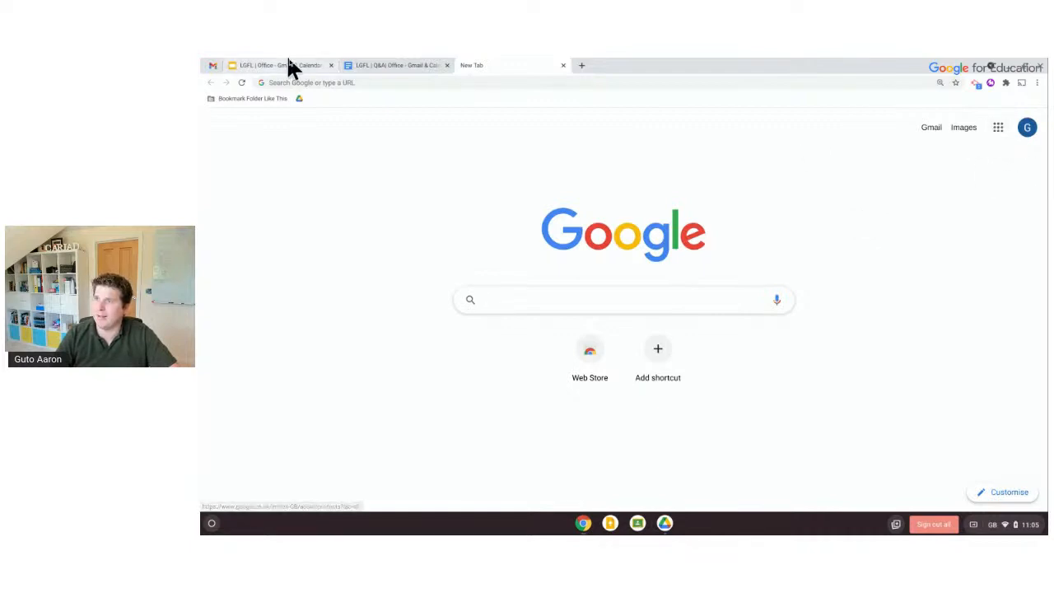
{"action": "left_click", "coordinate": [217, 66]}
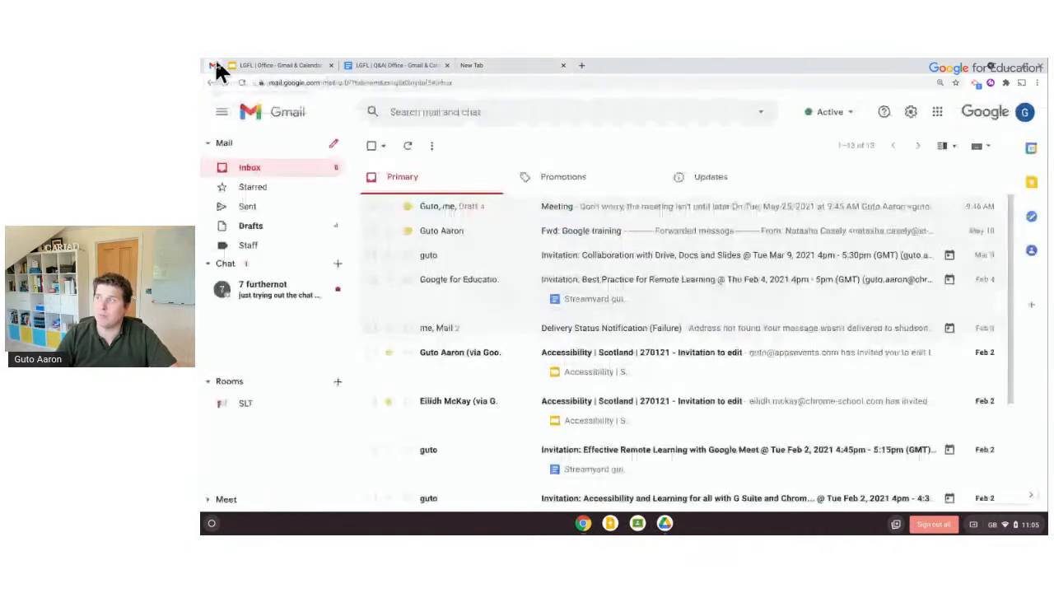
{"action": "left_click", "coordinate": [937, 116]}
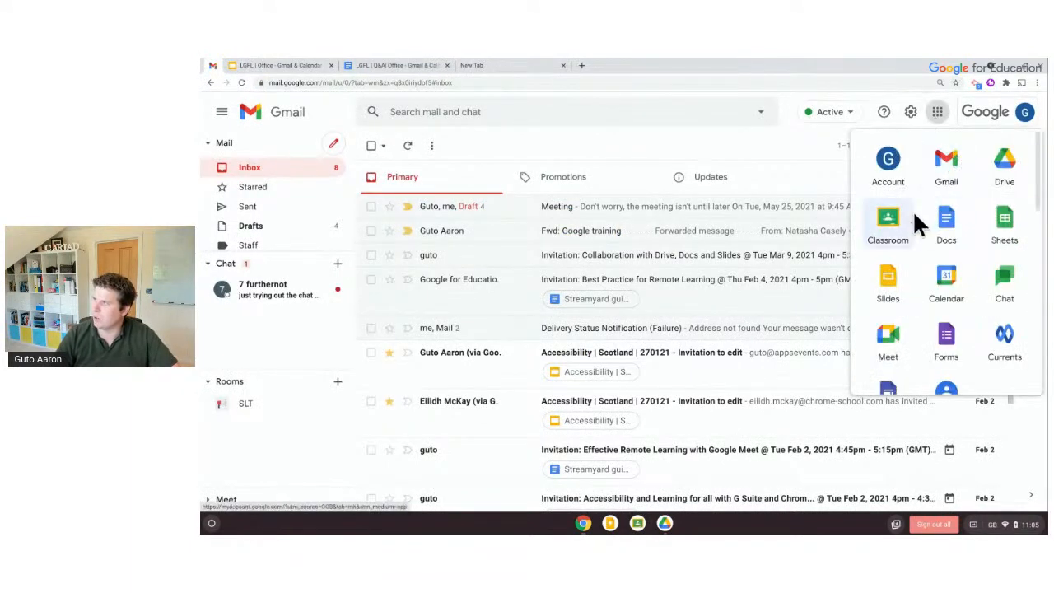
{"action": "left_click", "coordinate": [931, 271]}
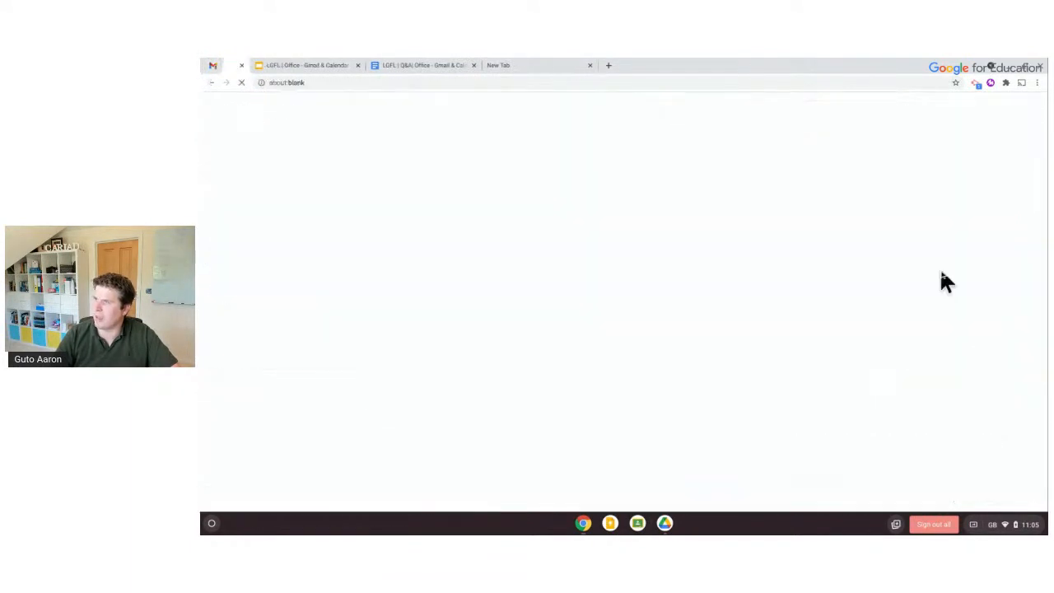
{"action": "left_click", "coordinate": [213, 64]}
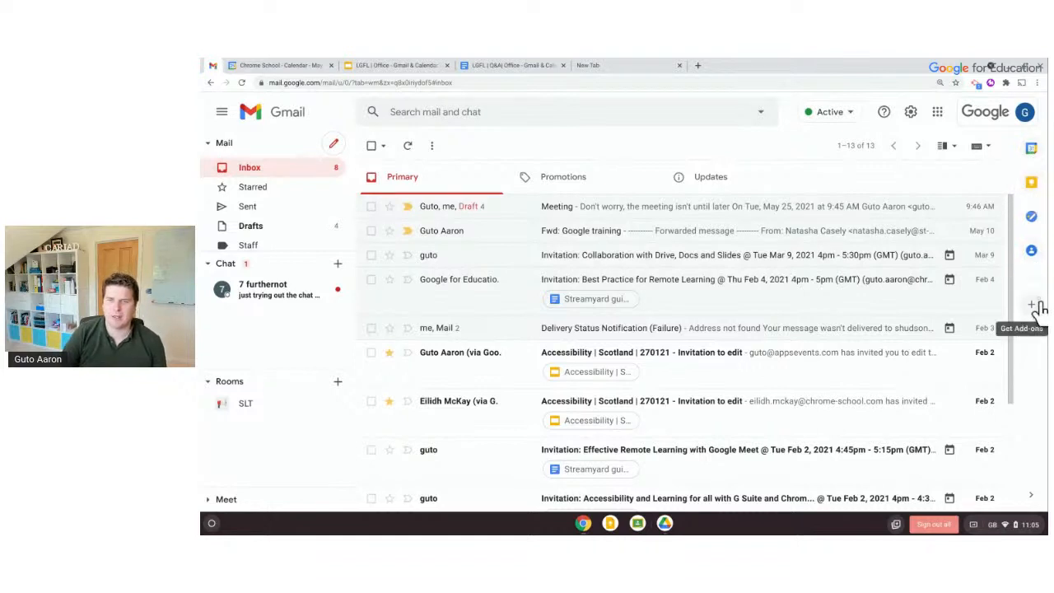
{"action": "left_click", "coordinate": [1031, 149]}
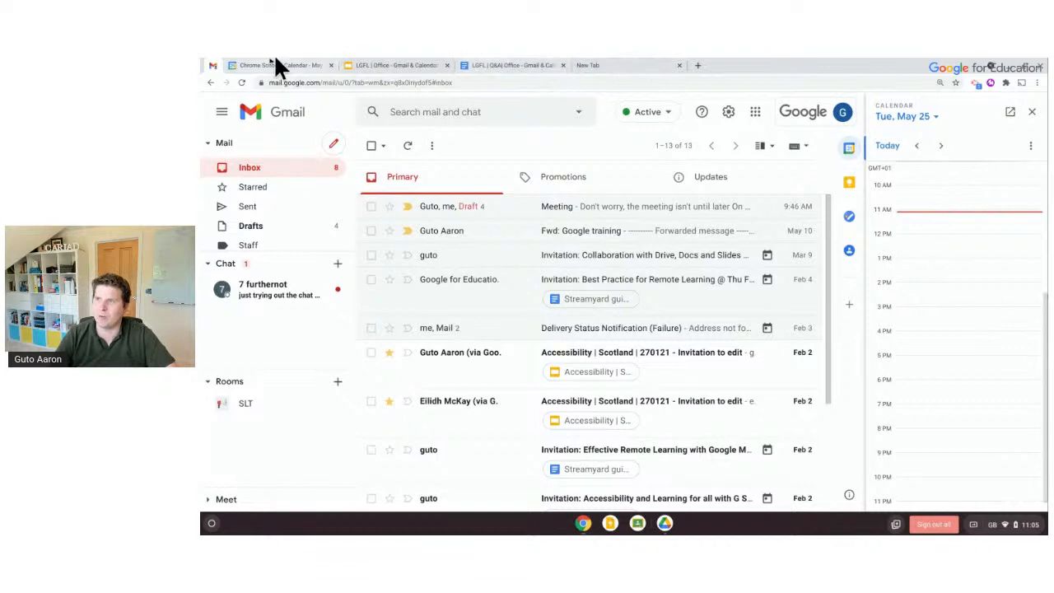
{"action": "left_click", "coordinate": [240, 66]}
{"action": "left_click", "coordinate": [213, 66]}
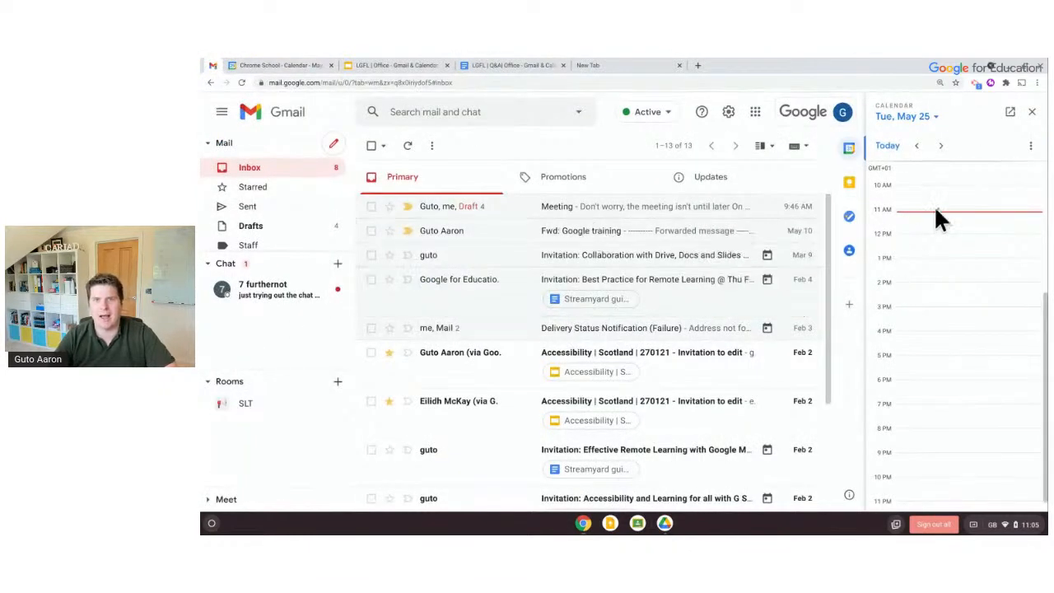
{"action": "left_click", "coordinate": [1031, 113]}
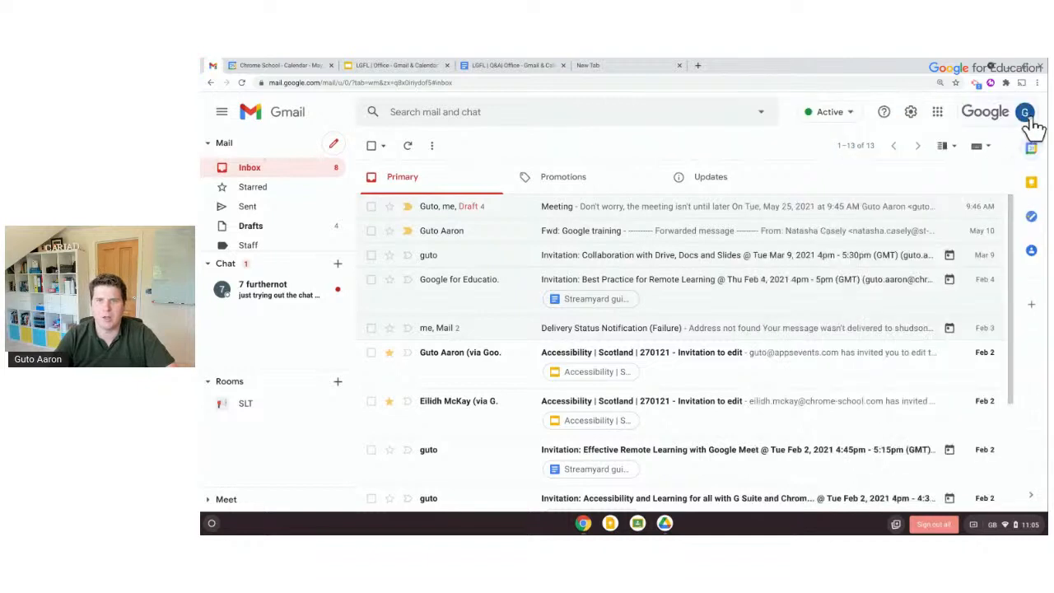
{"action": "left_click", "coordinate": [1033, 184]}
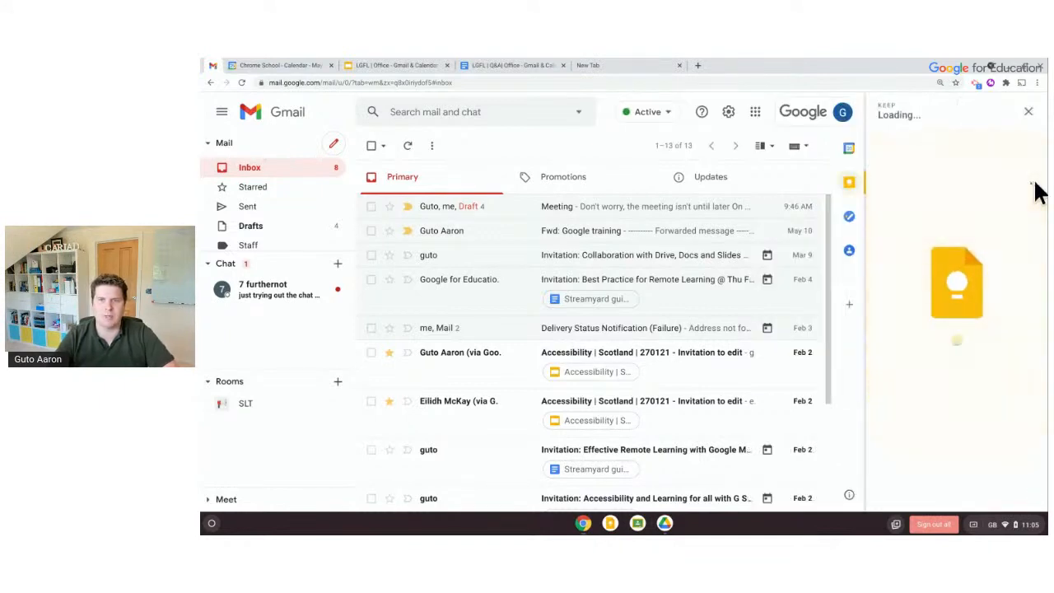
{"action": "scroll", "coordinate": [957, 229], "scroll_direction": "down", "scroll_amount": 5}
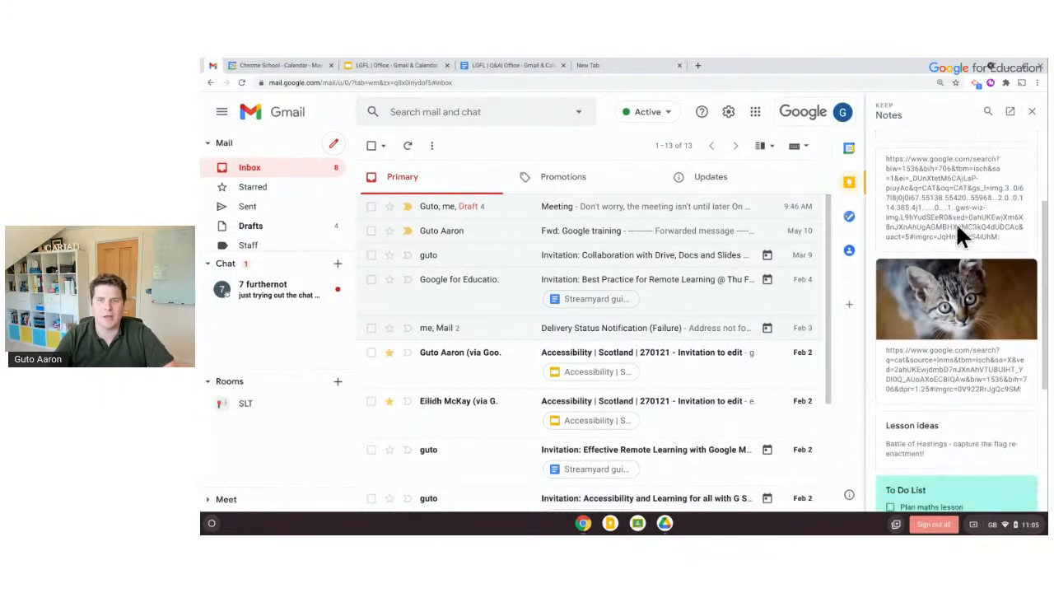
{"action": "scroll", "coordinate": [957, 228], "scroll_direction": "up", "scroll_amount": 5}
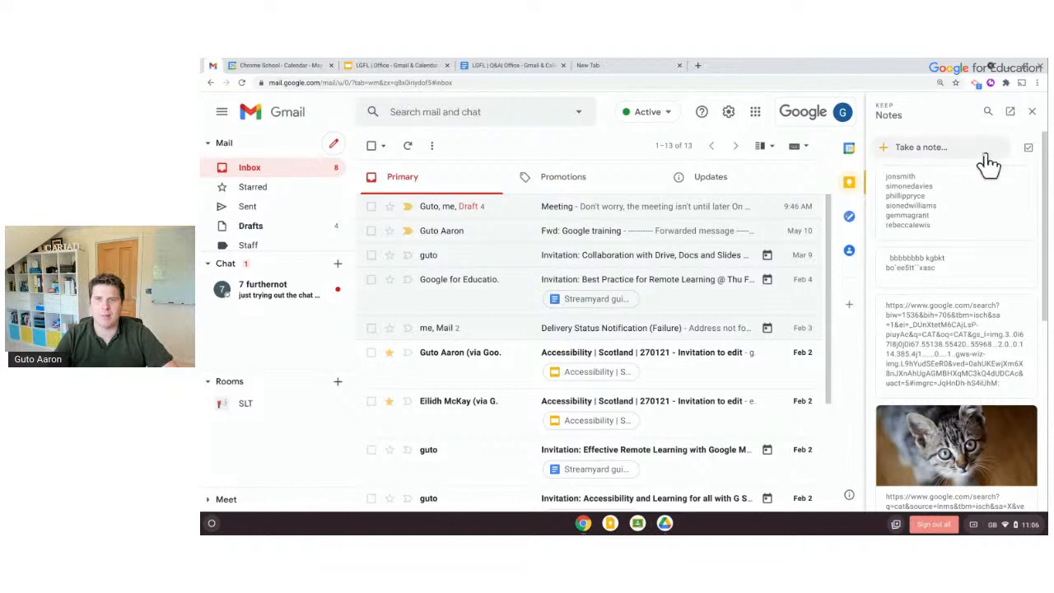
{"action": "left_click", "coordinate": [1032, 113]}
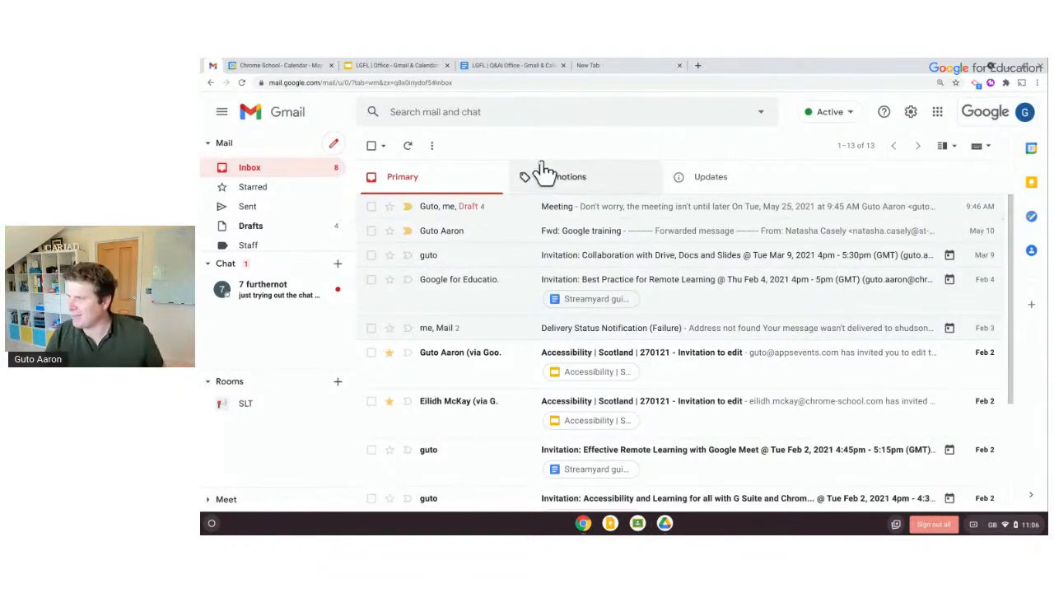
Show the Tasks side panel, get started with it, and open the Meeting email thread
{"action": "left_click", "coordinate": [1032, 218]}
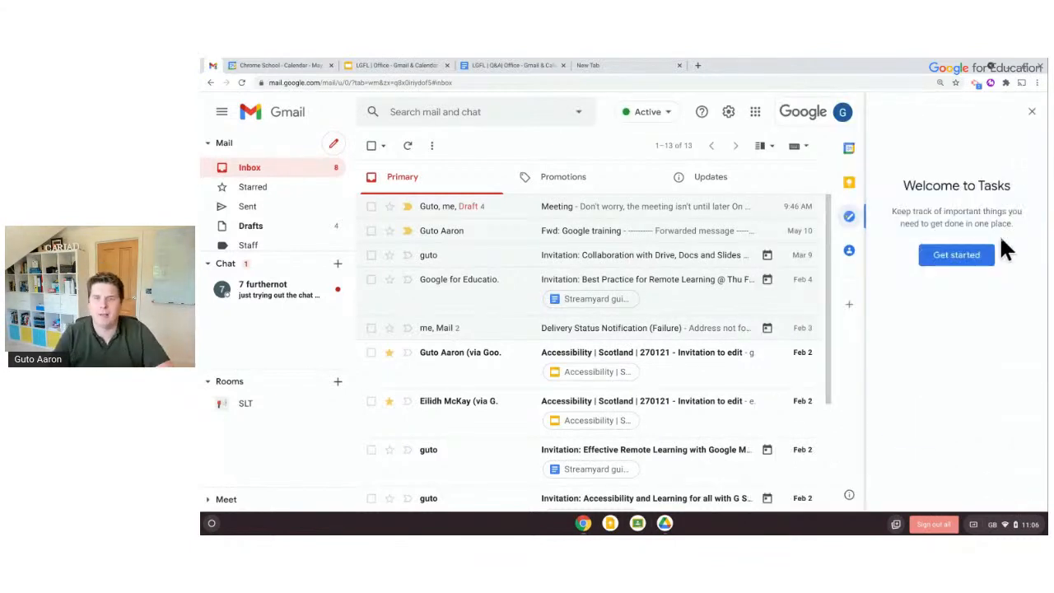
{"action": "left_click", "coordinate": [979, 256]}
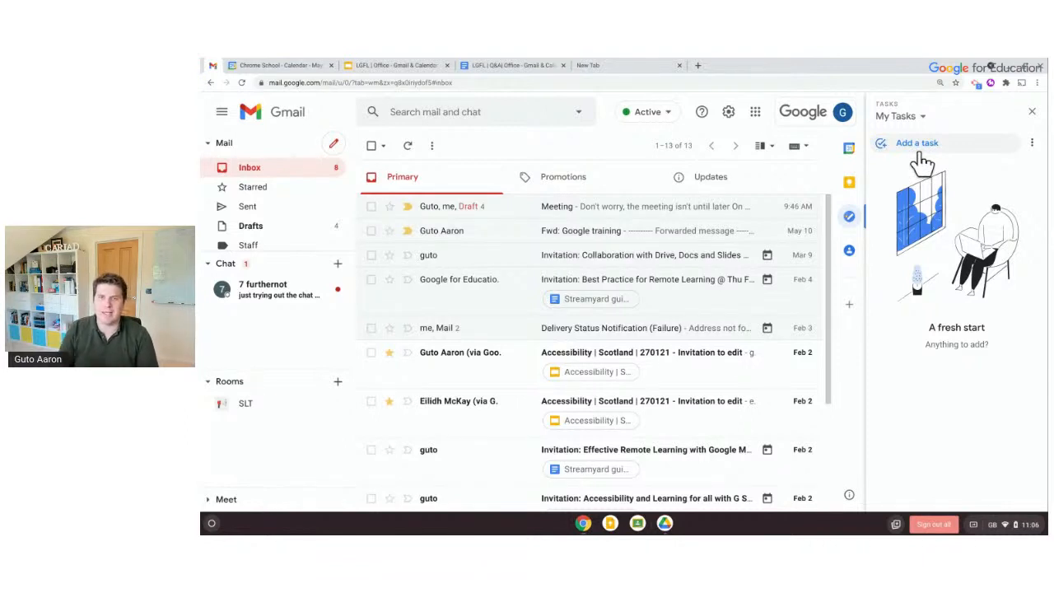
{"action": "left_click", "coordinate": [634, 238]}
{"action": "left_click", "coordinate": [370, 146]}
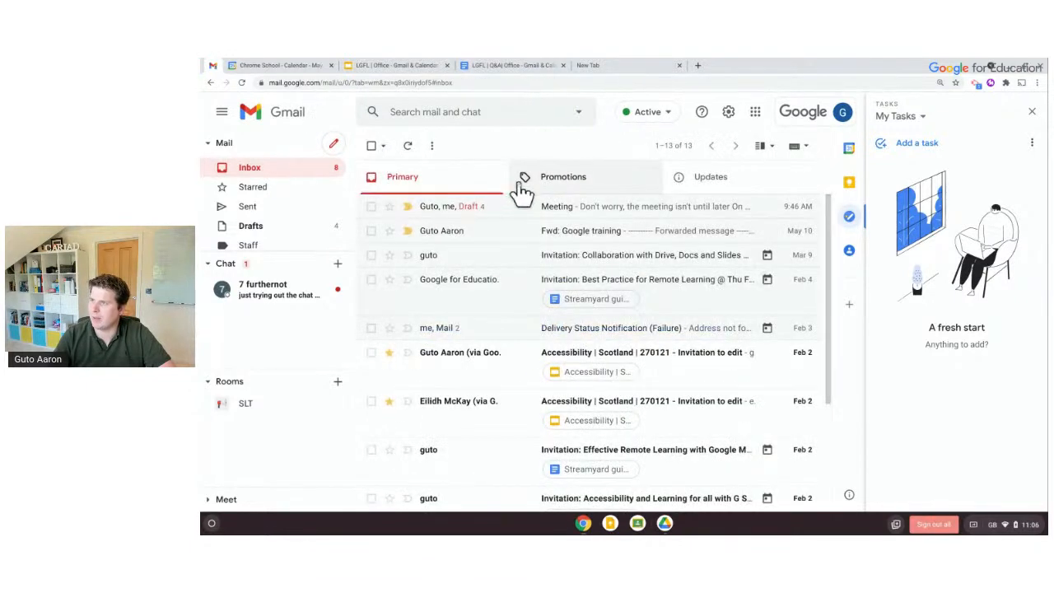
{"action": "left_click", "coordinate": [581, 212]}
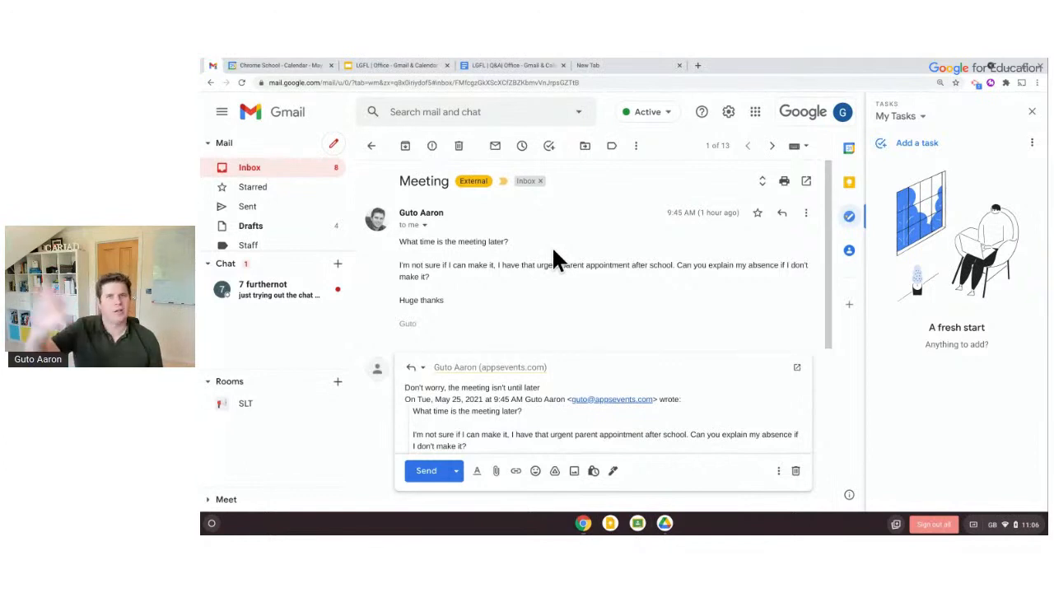
Add the Meeting email as a task due the 26th, then close the Tasks panel
{"action": "left_click", "coordinate": [549, 150]}
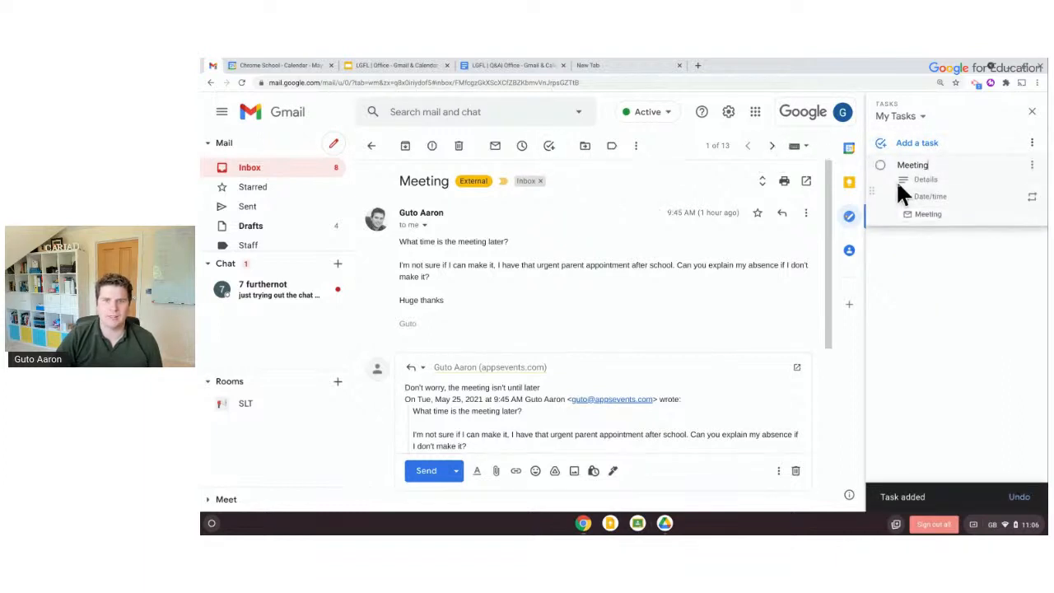
{"action": "left_click", "coordinate": [923, 197]}
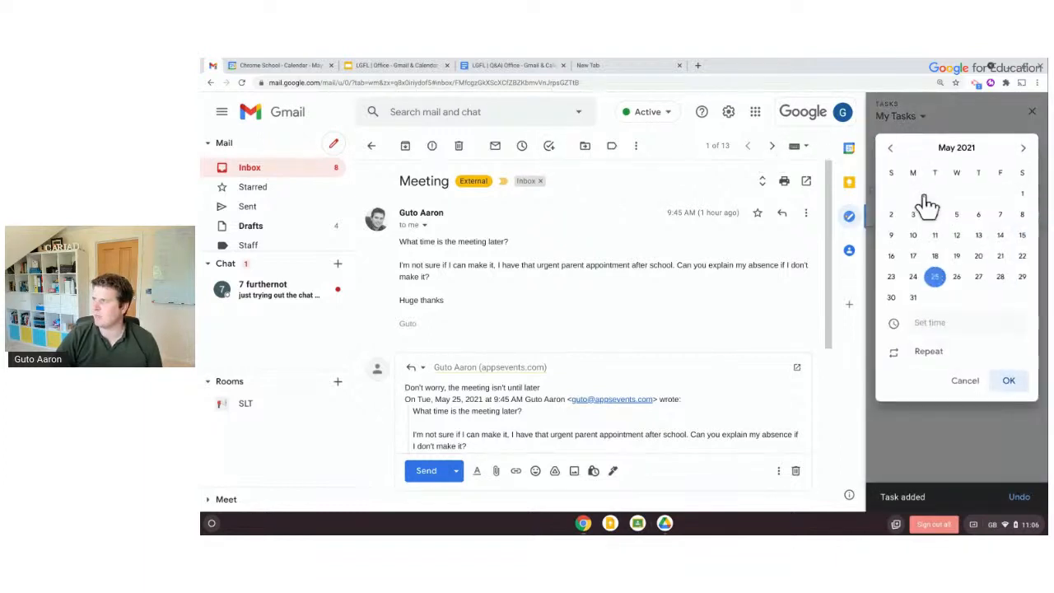
{"action": "left_click", "coordinate": [955, 276]}
{"action": "left_click", "coordinate": [1010, 381]}
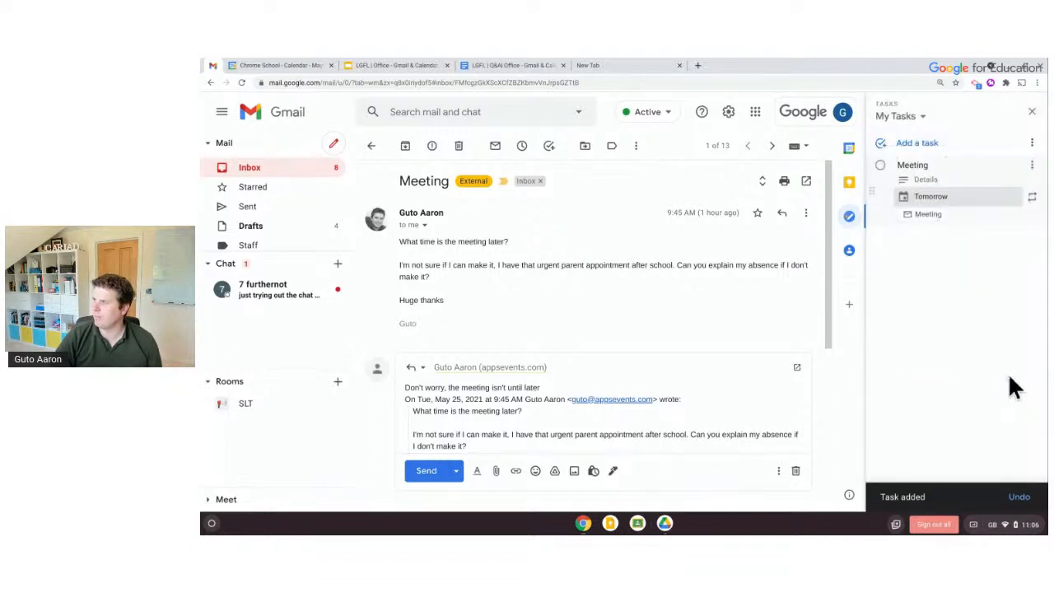
{"action": "left_click", "coordinate": [958, 268]}
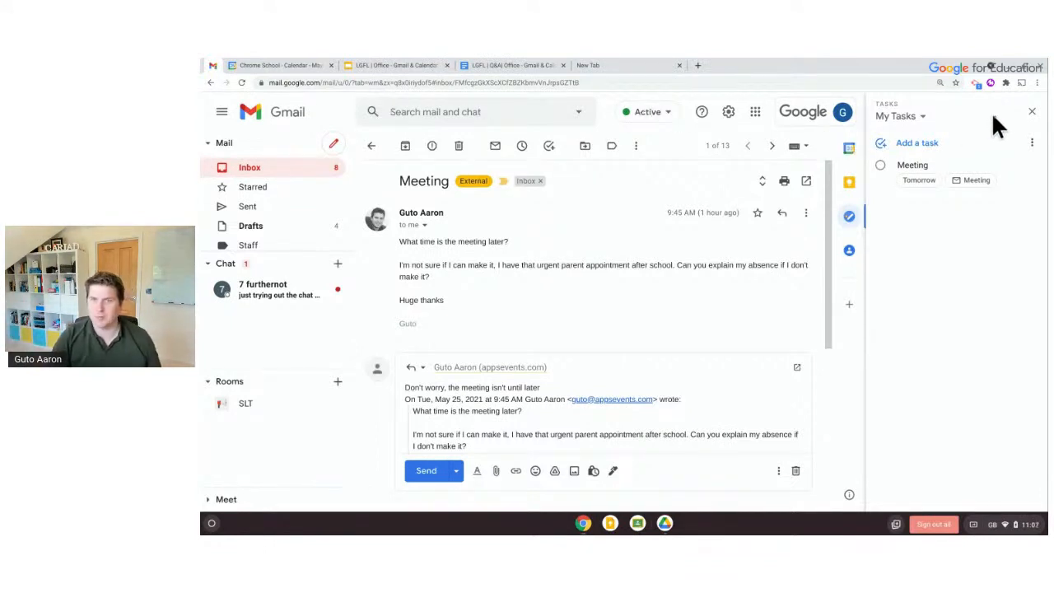
{"action": "left_click", "coordinate": [1031, 112]}
{"action": "scroll", "coordinate": [1021, 156], "scroll_direction": "down", "scroll_amount": 5}
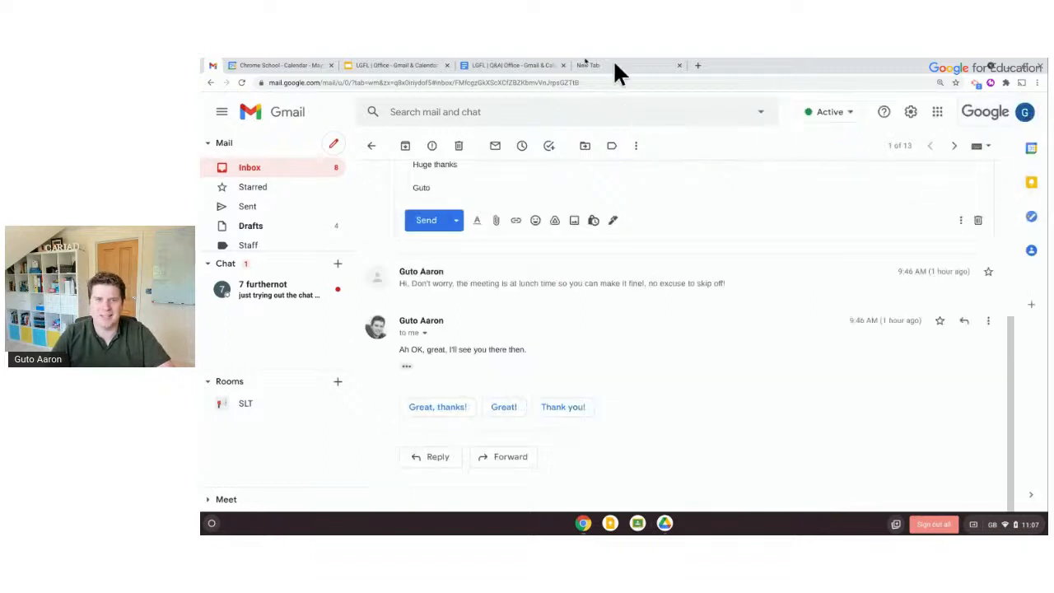
{"action": "left_click", "coordinate": [313, 67]}
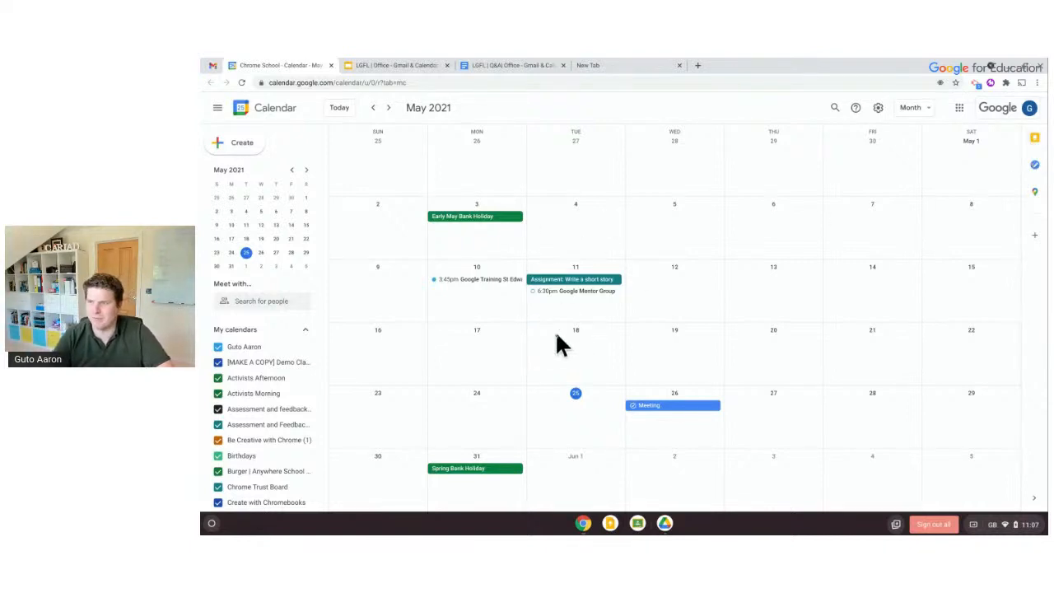
{"action": "scroll", "coordinate": [250, 380], "scroll_direction": "down", "scroll_amount": 2}
{"action": "scroll", "coordinate": [250, 381], "scroll_direction": "down", "scroll_amount": 9}
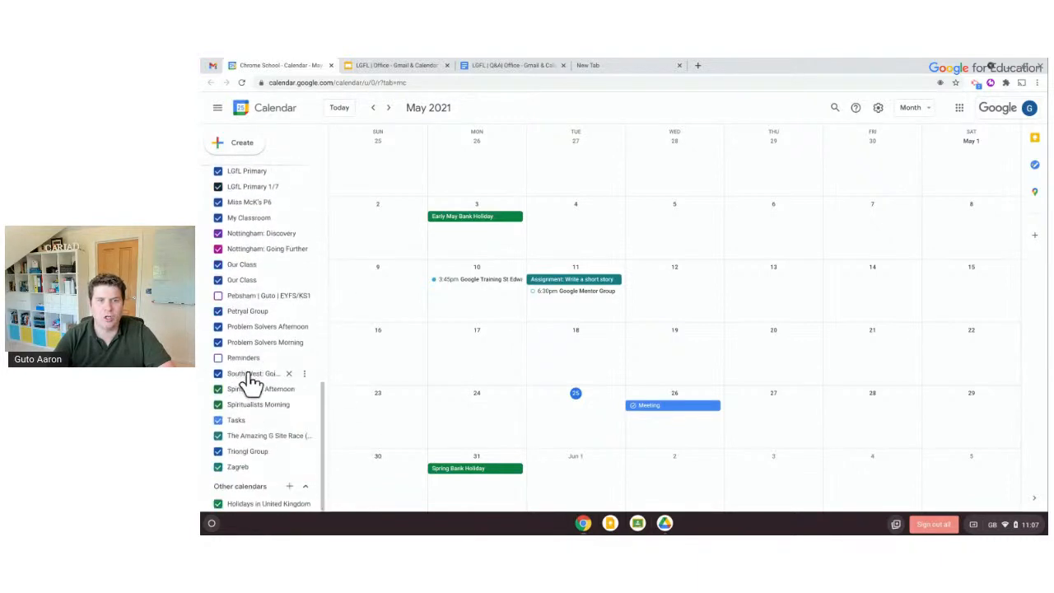
{"action": "scroll", "coordinate": [250, 381], "scroll_direction": "up", "scroll_amount": 12}
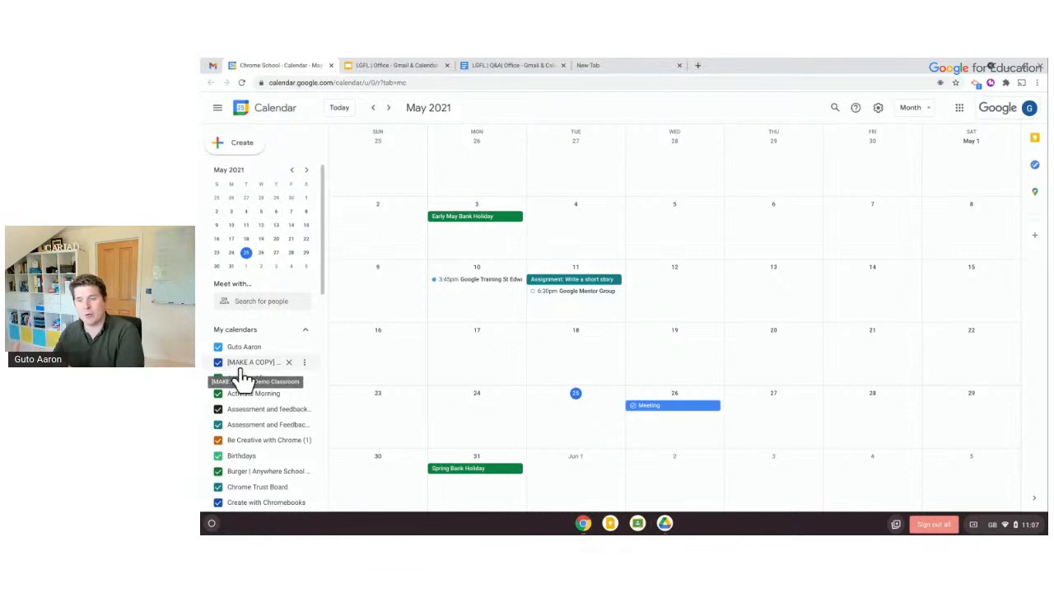
{"action": "left_click", "coordinate": [218, 363]}
{"action": "left_click", "coordinate": [219, 383]}
{"action": "left_click", "coordinate": [219, 396]}
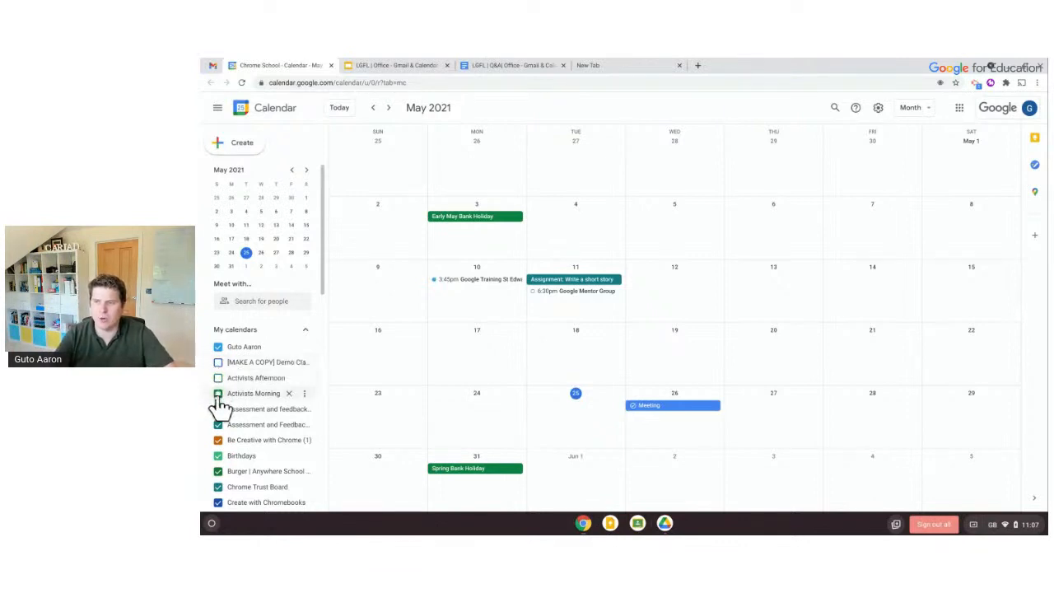
{"action": "left_click", "coordinate": [219, 410]}
{"action": "scroll", "coordinate": [219, 416], "scroll_direction": "down", "scroll_amount": 3}
{"action": "scroll", "coordinate": [219, 420], "scroll_direction": "down", "scroll_amount": 5}
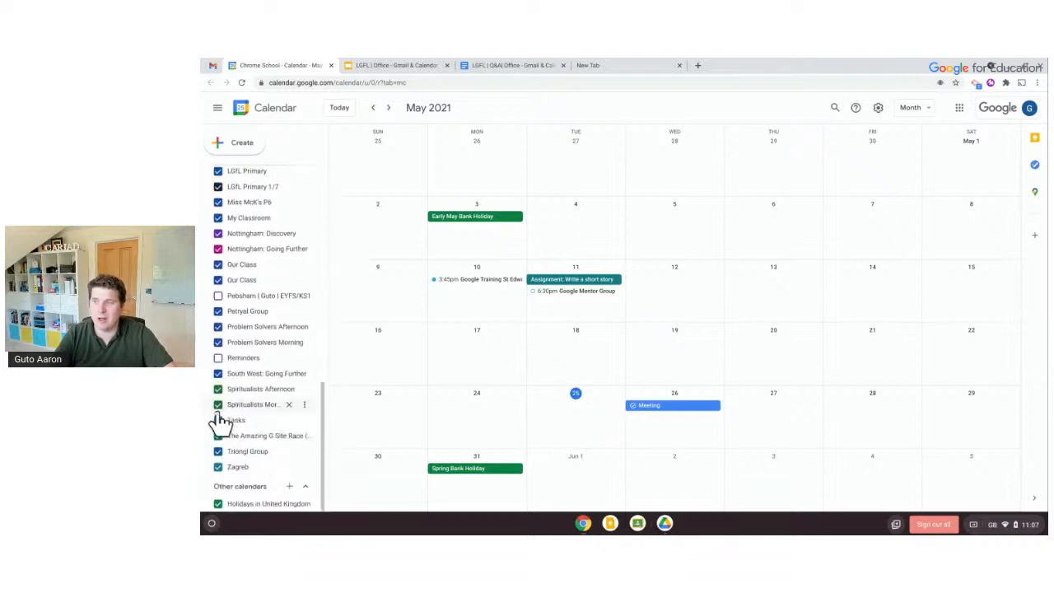
{"action": "scroll", "coordinate": [219, 420], "scroll_direction": "up", "scroll_amount": 10}
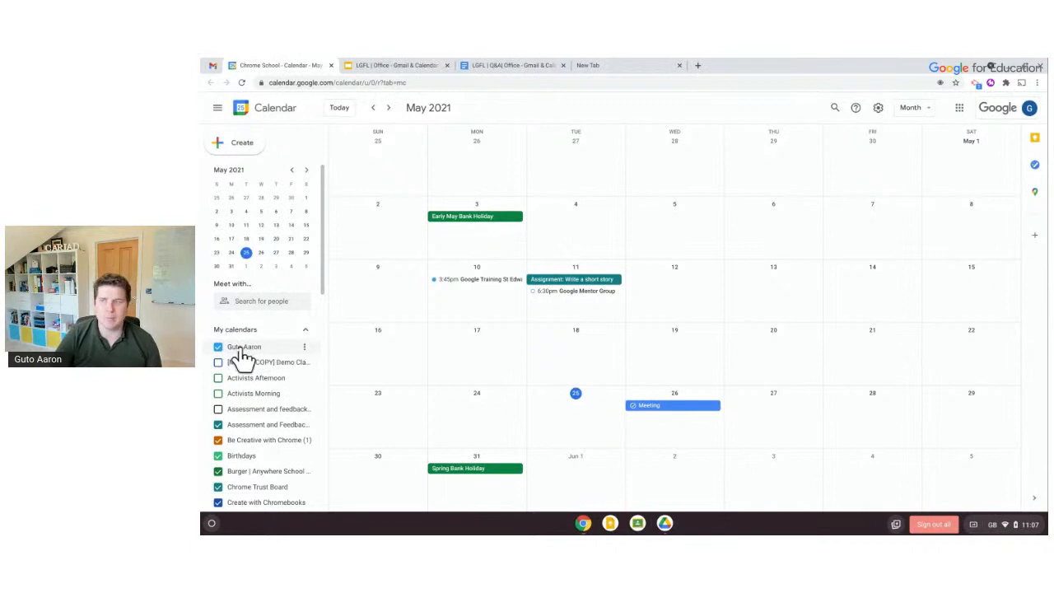
{"action": "scroll", "coordinate": [241, 358], "scroll_direction": "down", "scroll_amount": 1}
{"action": "scroll", "coordinate": [241, 358], "scroll_direction": "down", "scroll_amount": 10}
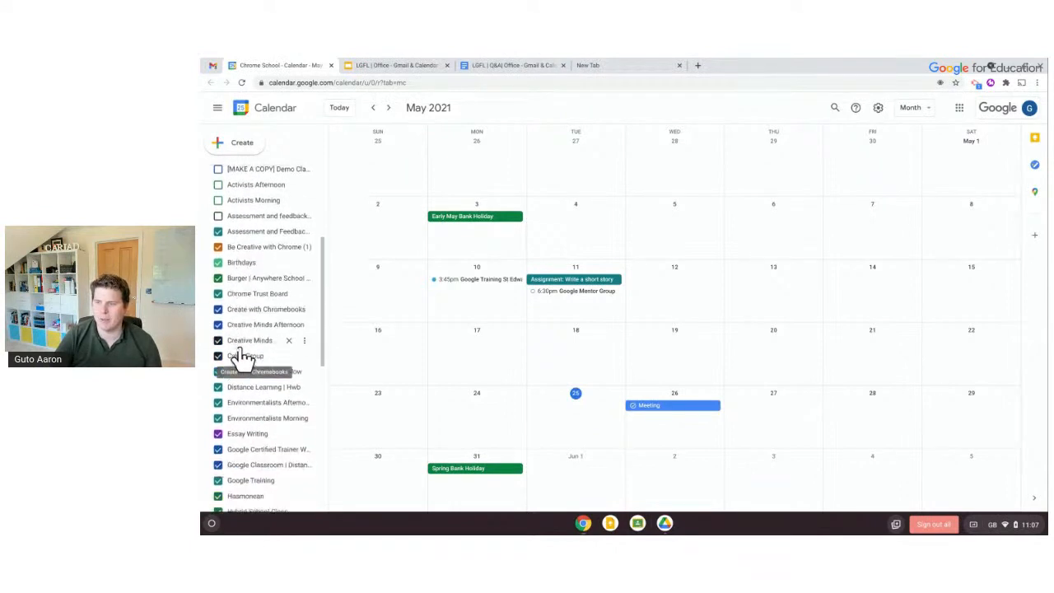
{"action": "scroll", "coordinate": [241, 359], "scroll_direction": "down", "scroll_amount": 2}
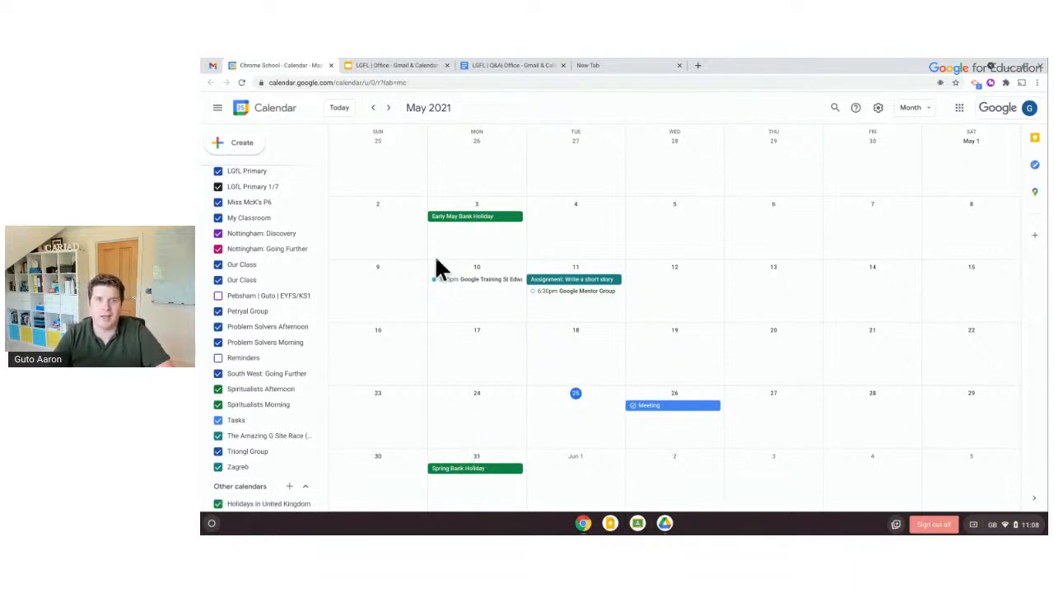
Flip to June and back to May 2021, then untick Holidays in United Kingdom
{"action": "left_click", "coordinate": [387, 111]}
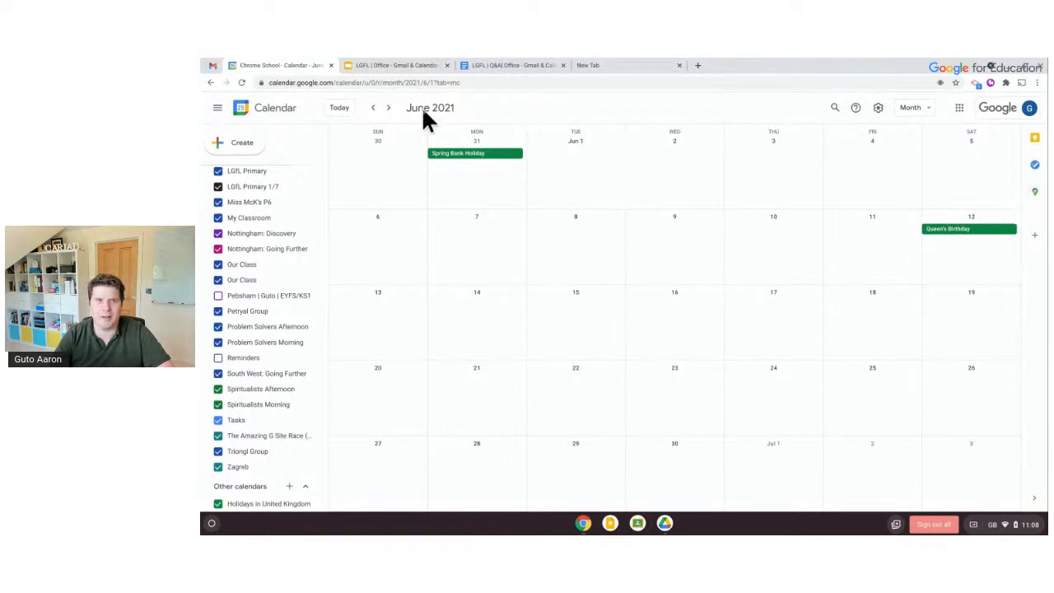
{"action": "left_click", "coordinate": [372, 109]}
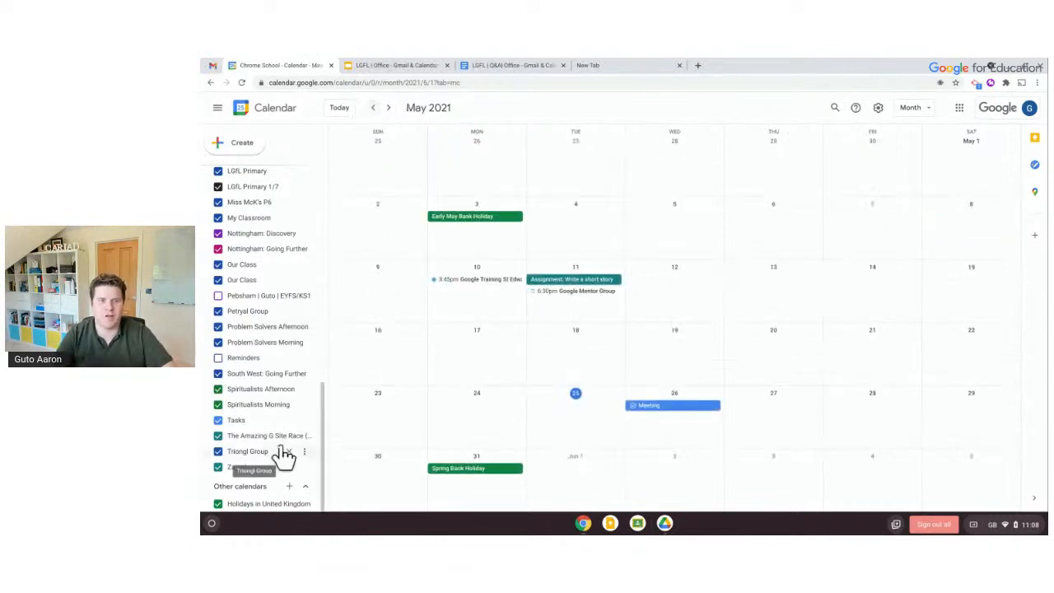
{"action": "left_click", "coordinate": [218, 504]}
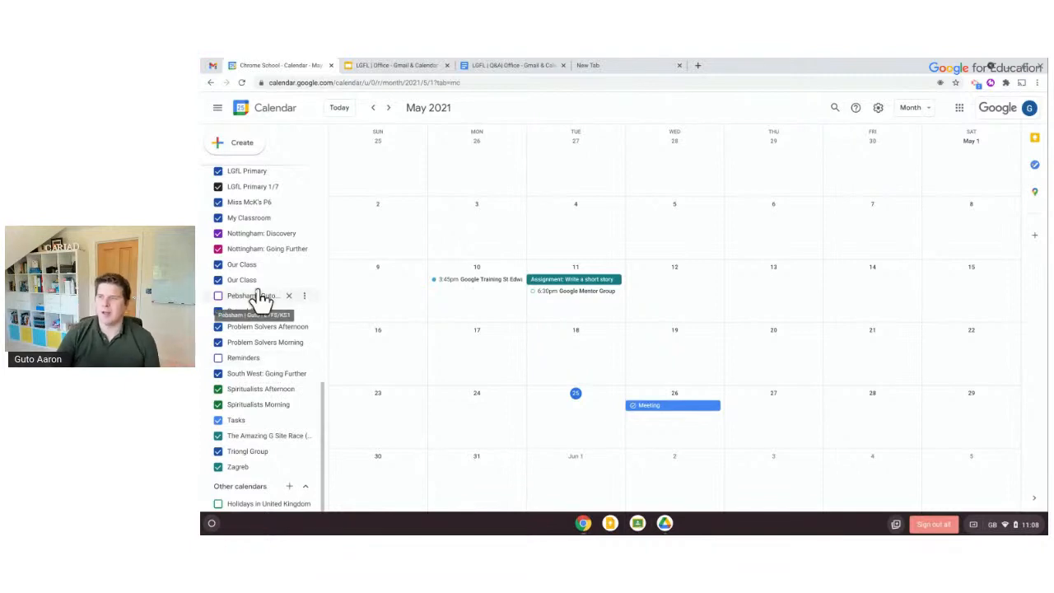
{"action": "scroll", "coordinate": [259, 298], "scroll_direction": "up", "scroll_amount": 10}
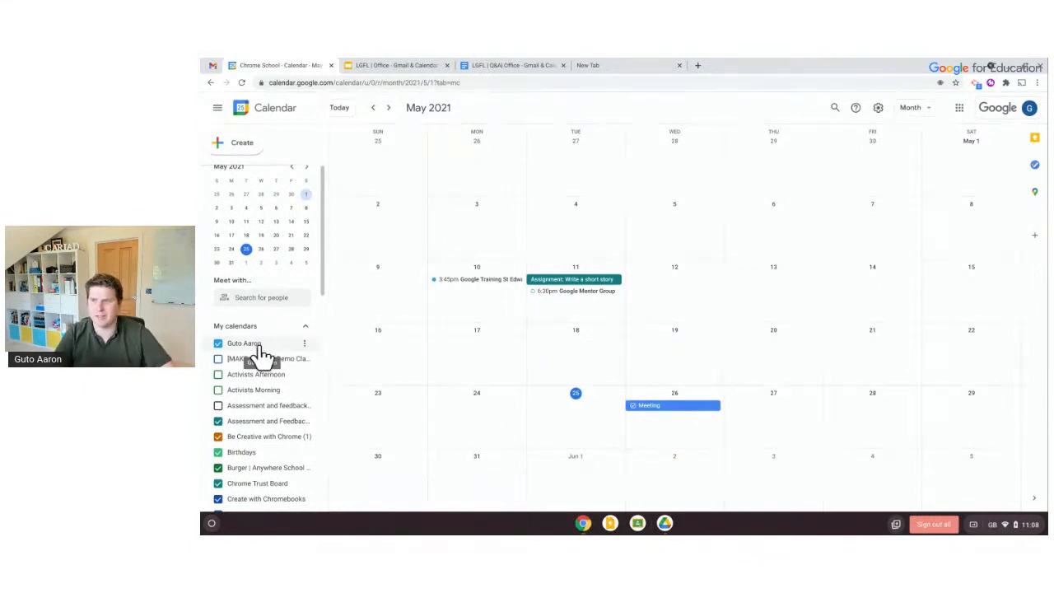
{"action": "scroll", "coordinate": [259, 354], "scroll_direction": "down", "scroll_amount": 5}
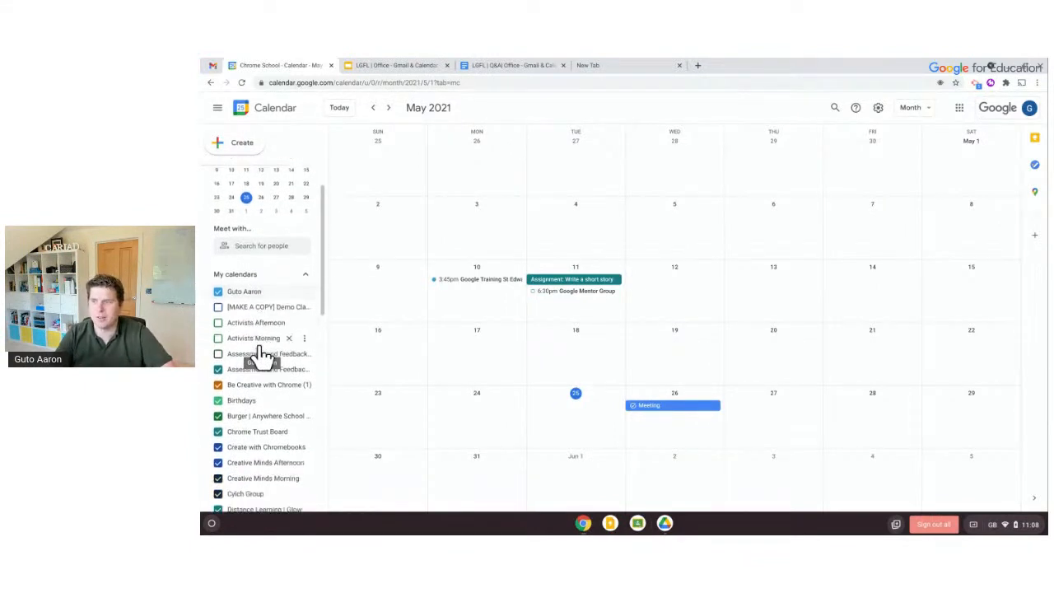
{"action": "scroll", "coordinate": [259, 354], "scroll_direction": "down", "scroll_amount": 4}
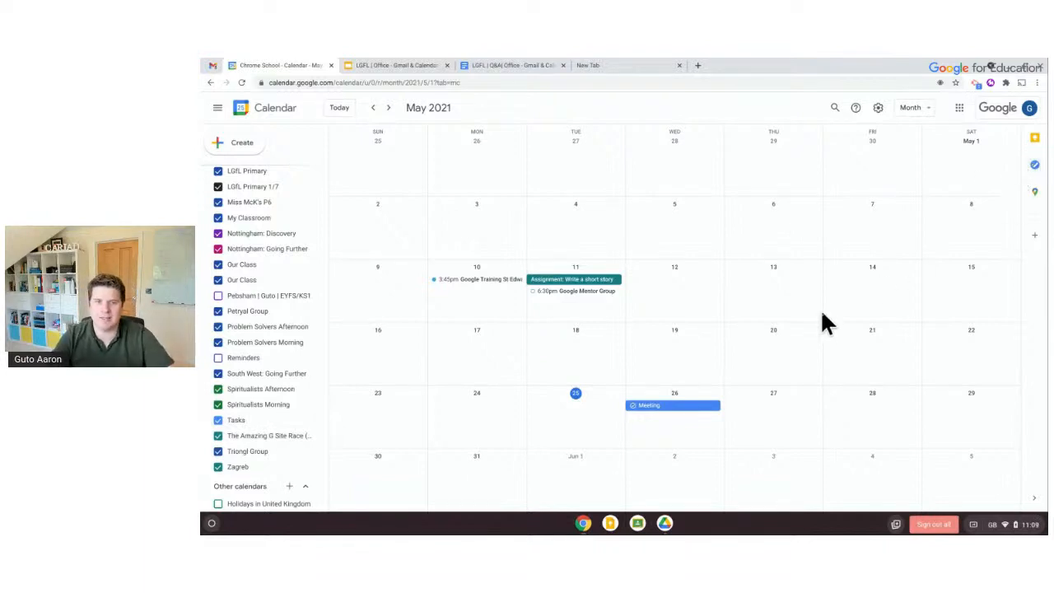
{"action": "left_click", "coordinate": [676, 407]}
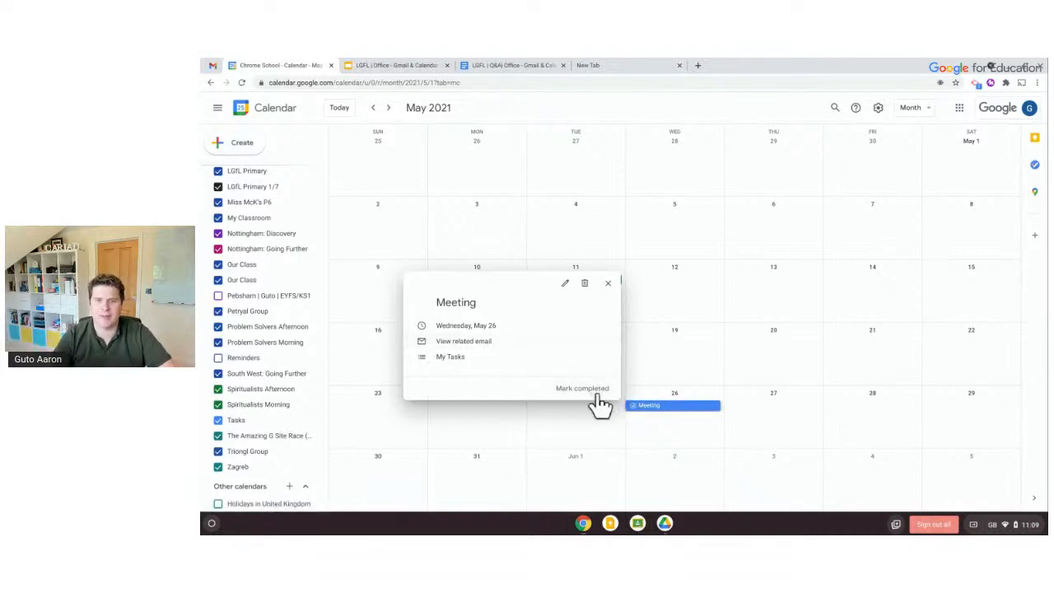
{"action": "left_click", "coordinate": [481, 342]}
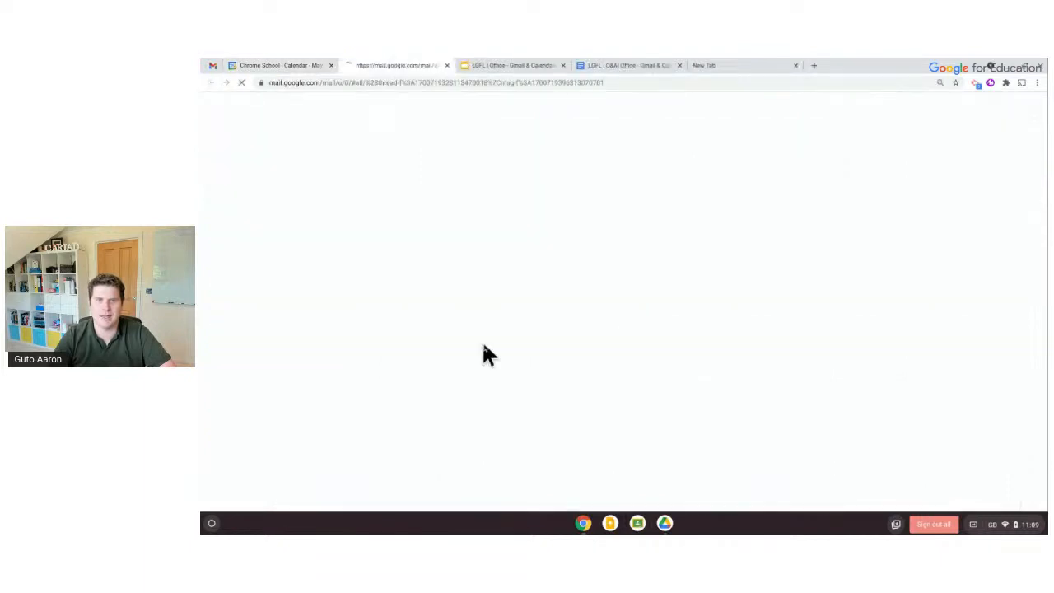
{"action": "left_click", "coordinate": [446, 65]}
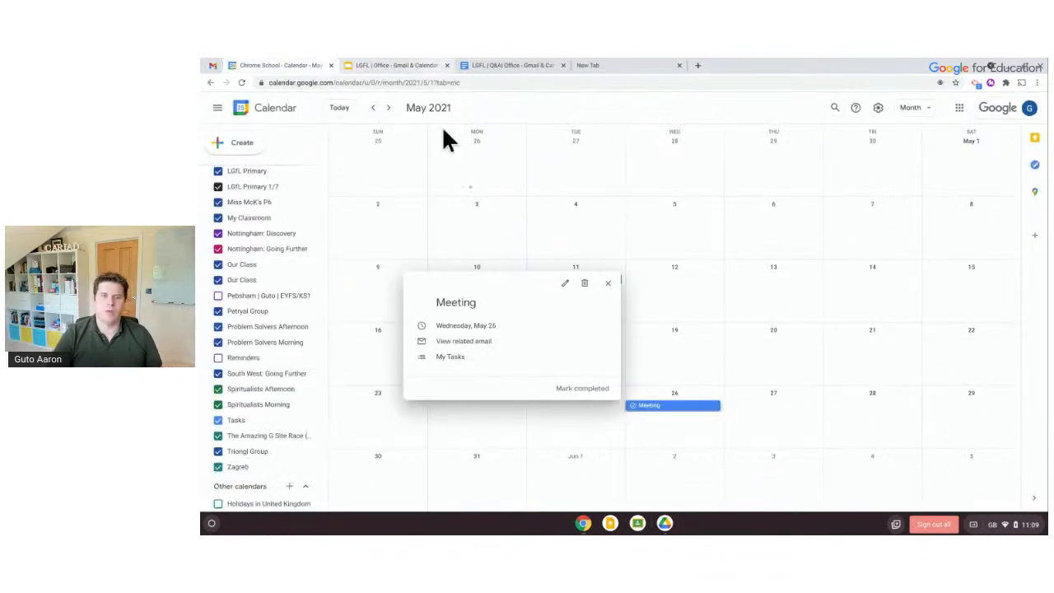
{"action": "left_click", "coordinate": [219, 421]}
{"action": "left_click", "coordinate": [219, 421]}
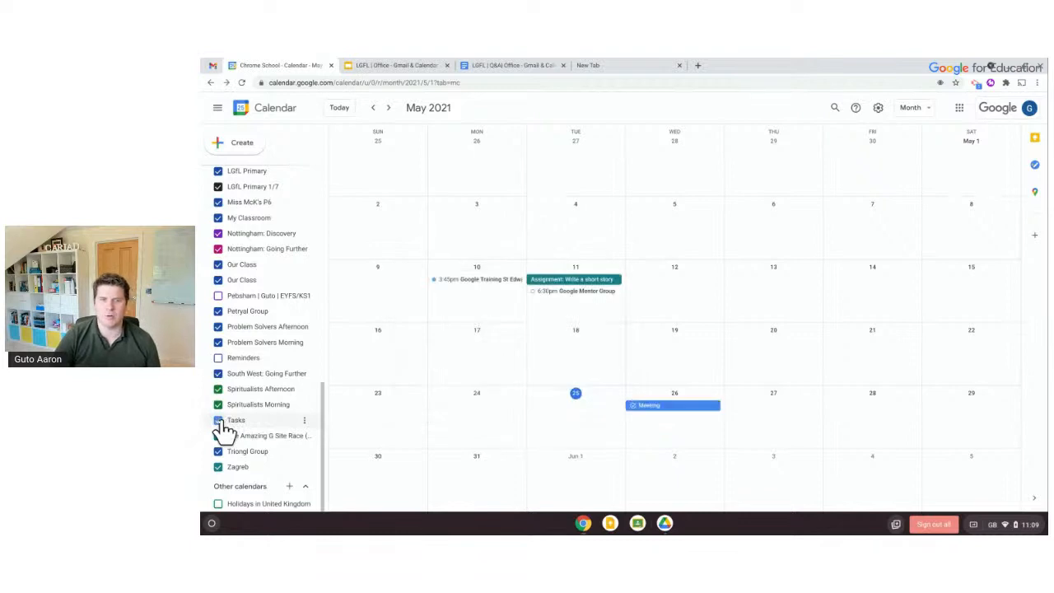
{"action": "left_click", "coordinate": [219, 421]}
{"action": "left_click", "coordinate": [219, 420]}
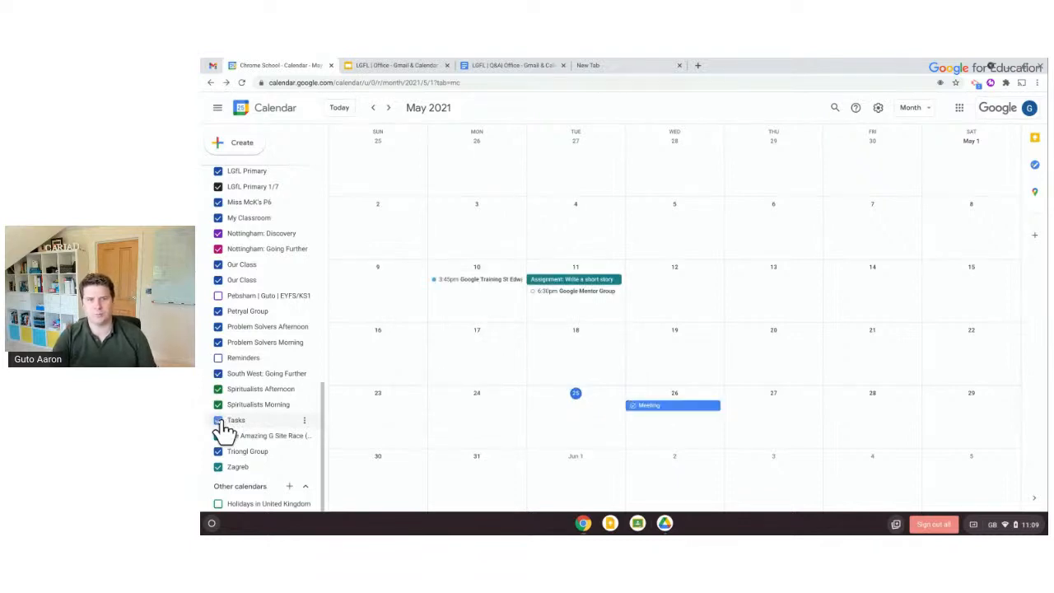
{"action": "scroll", "coordinate": [249, 399], "scroll_direction": "up", "scroll_amount": 10}
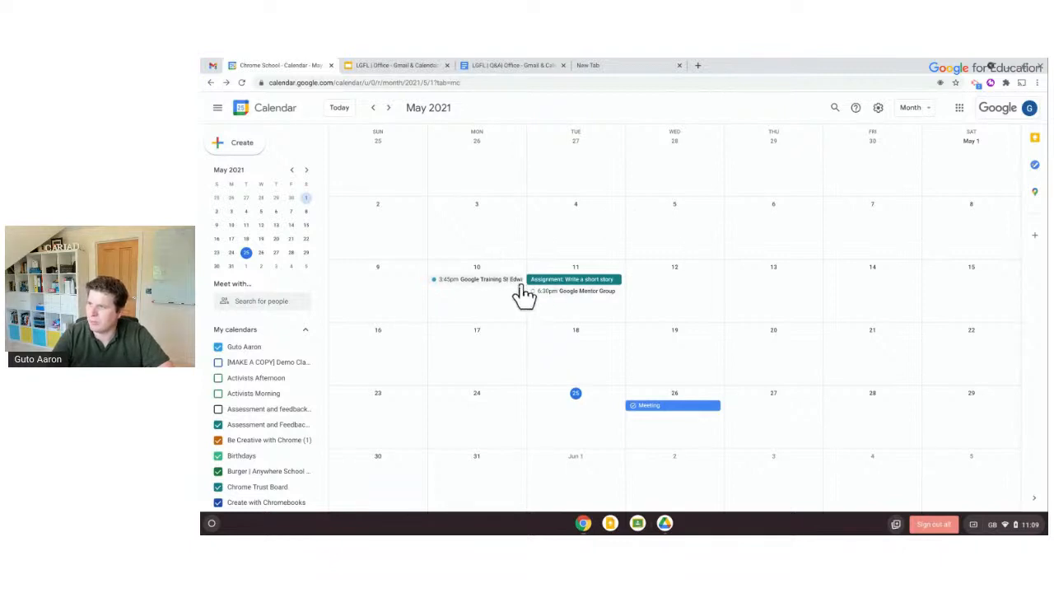
Start an event titled 'Me' on 27 May with an 11:30am start time
{"action": "left_click", "coordinate": [780, 420]}
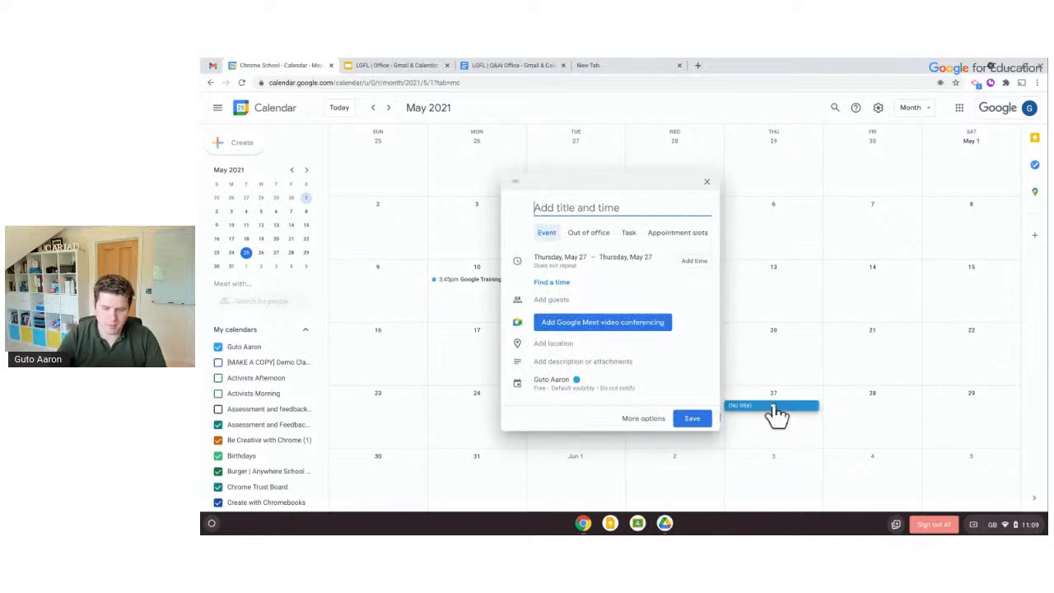
{"action": "type", "text": "Meeting with Wendy"}
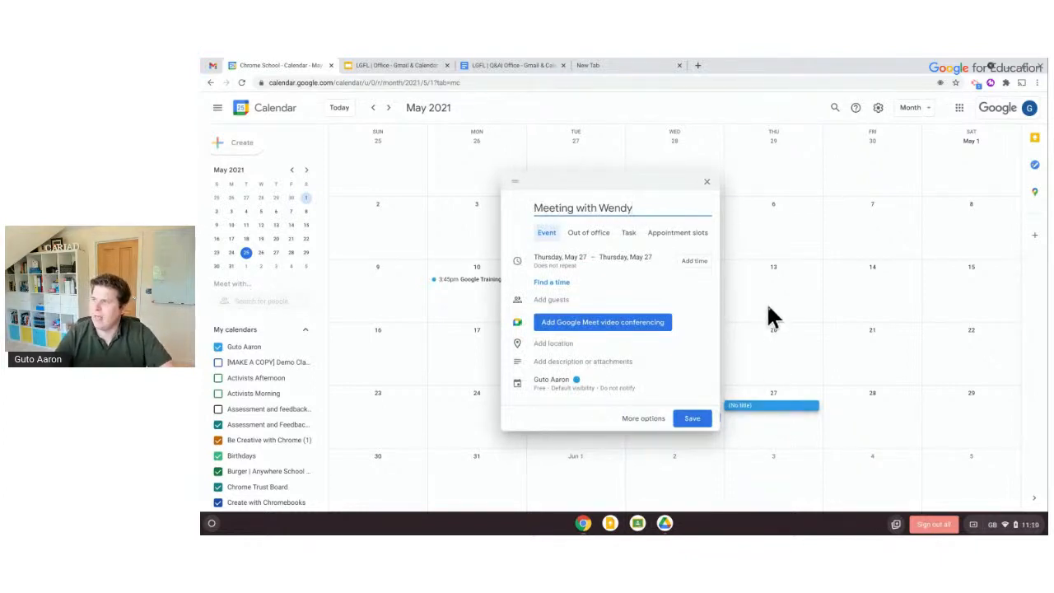
{"action": "left_click", "coordinate": [703, 262]}
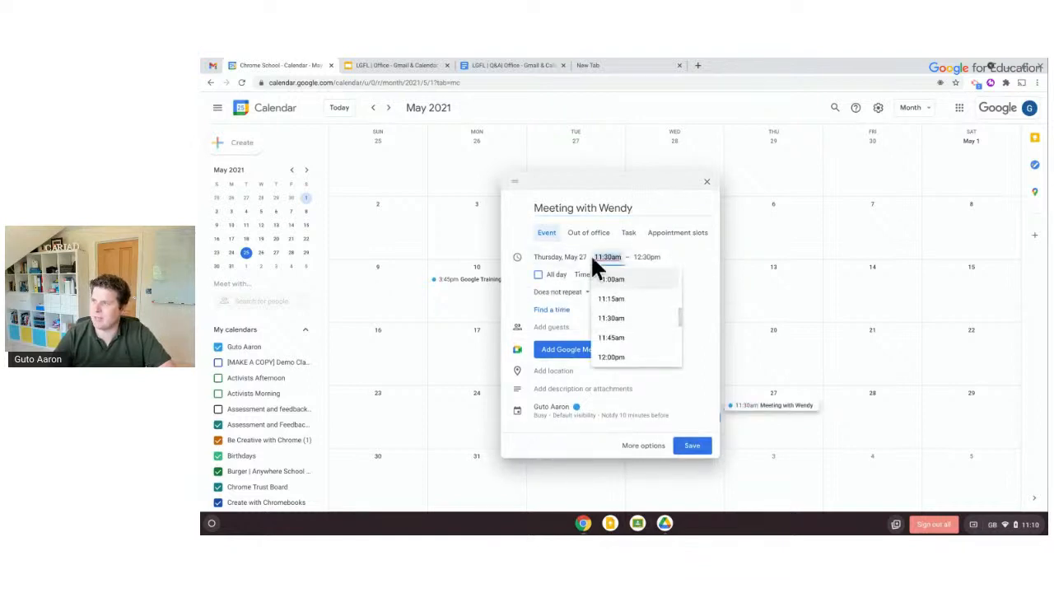
{"action": "left_click", "coordinate": [611, 322]}
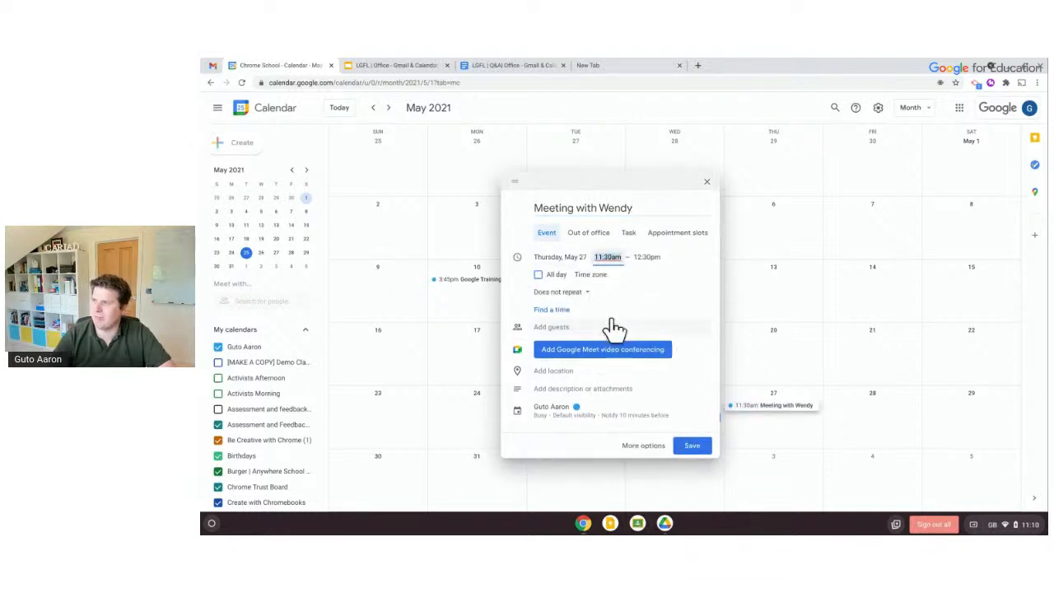
Keep the event as Does not repeat and begin typing a guest's e-mail address
{"action": "left_click", "coordinate": [581, 293]}
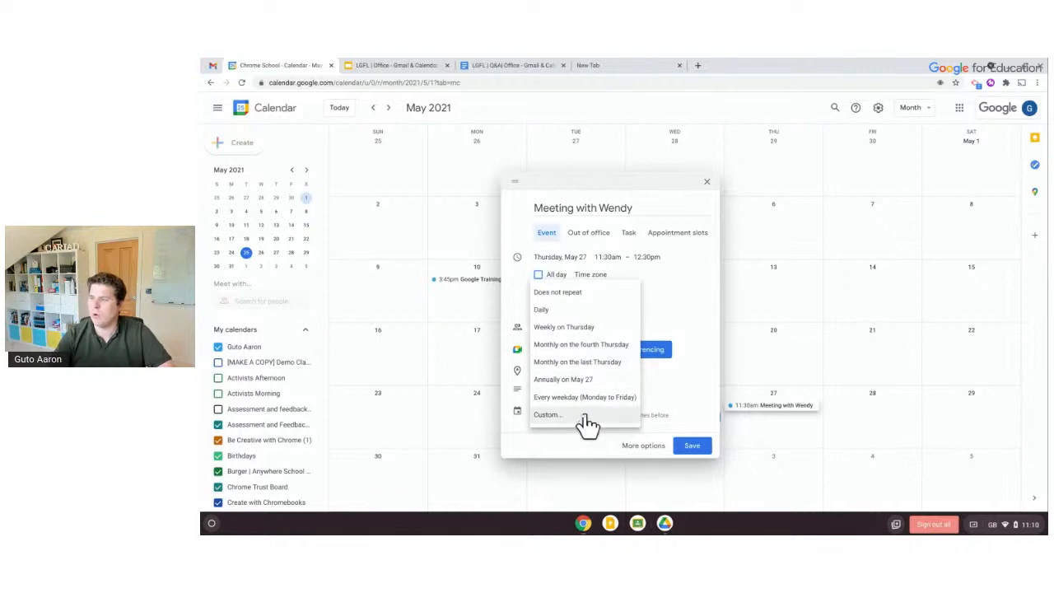
{"action": "left_click", "coordinate": [685, 284]}
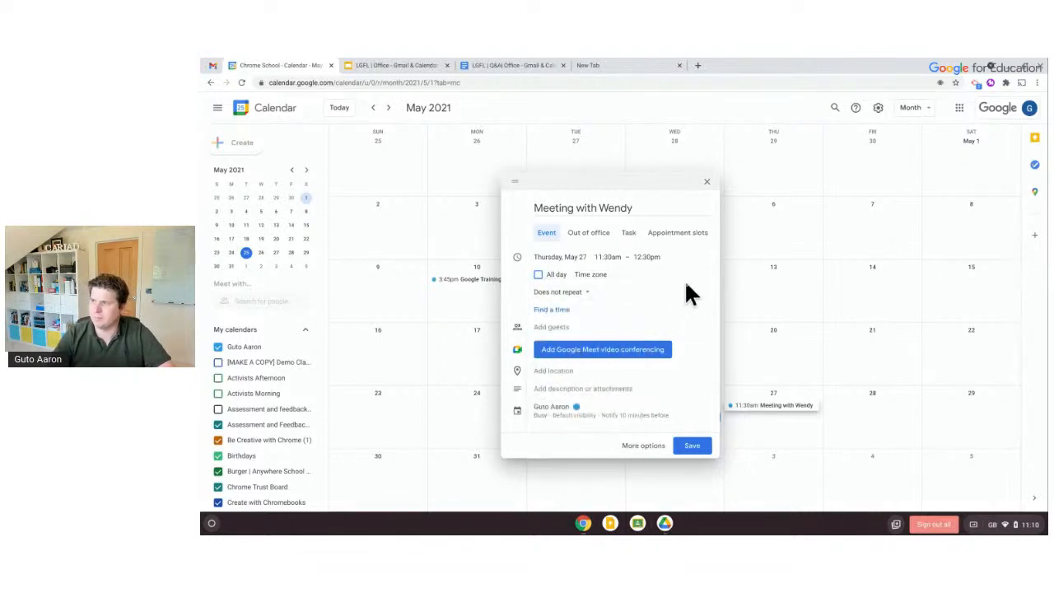
{"action": "left_click", "coordinate": [547, 329]}
{"action": "type", "text": "ndy.pe"}
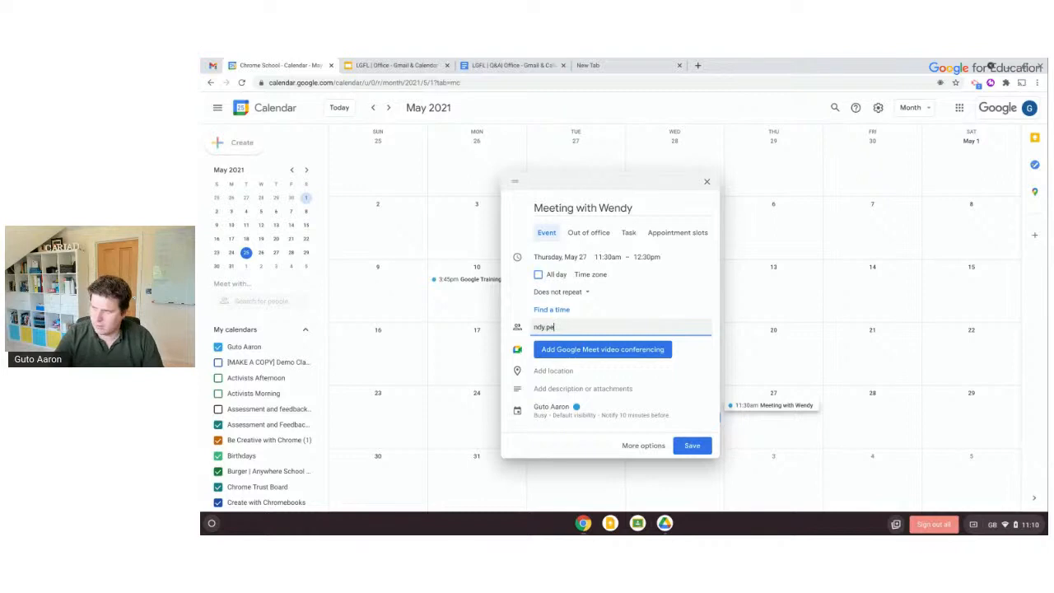
{"action": "type", "text": "ndy.pes"}
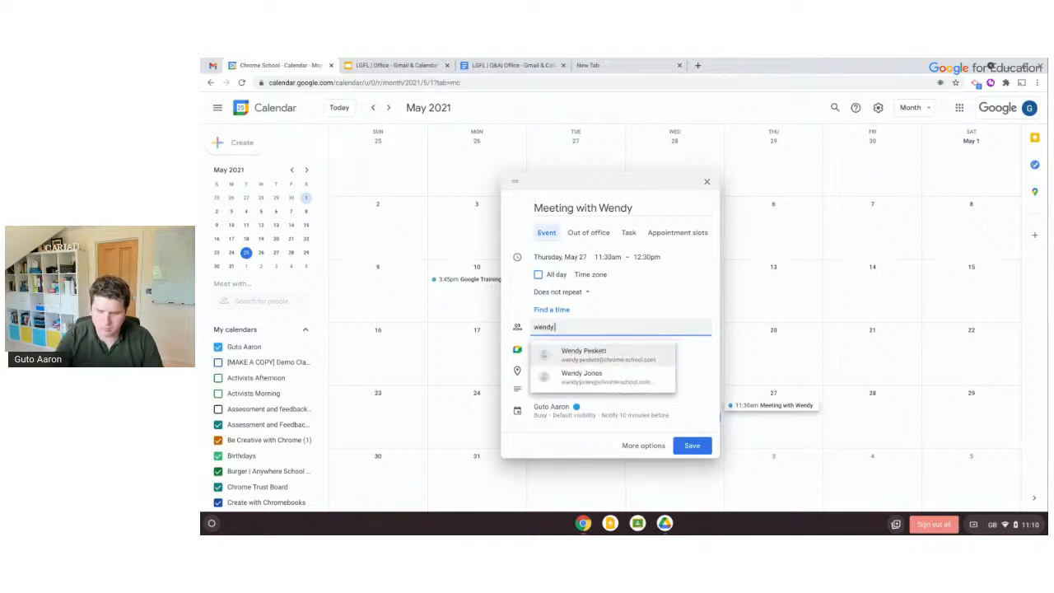
Add the suggested colleague as a guest, then remove and re-add the Google Meet link
{"action": "left_click", "coordinate": [554, 354]}
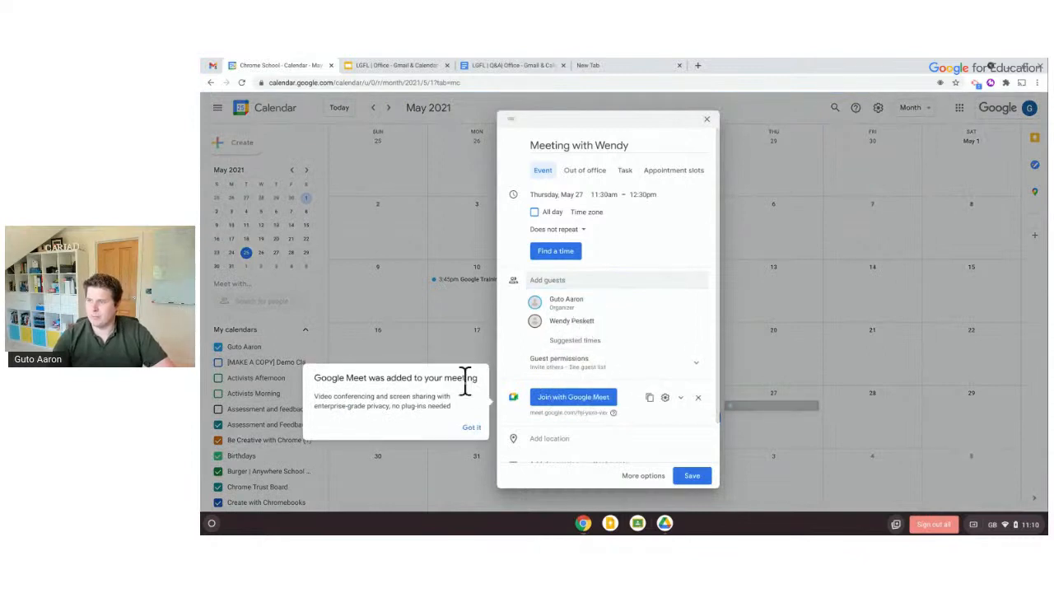
{"action": "left_click", "coordinate": [471, 429]}
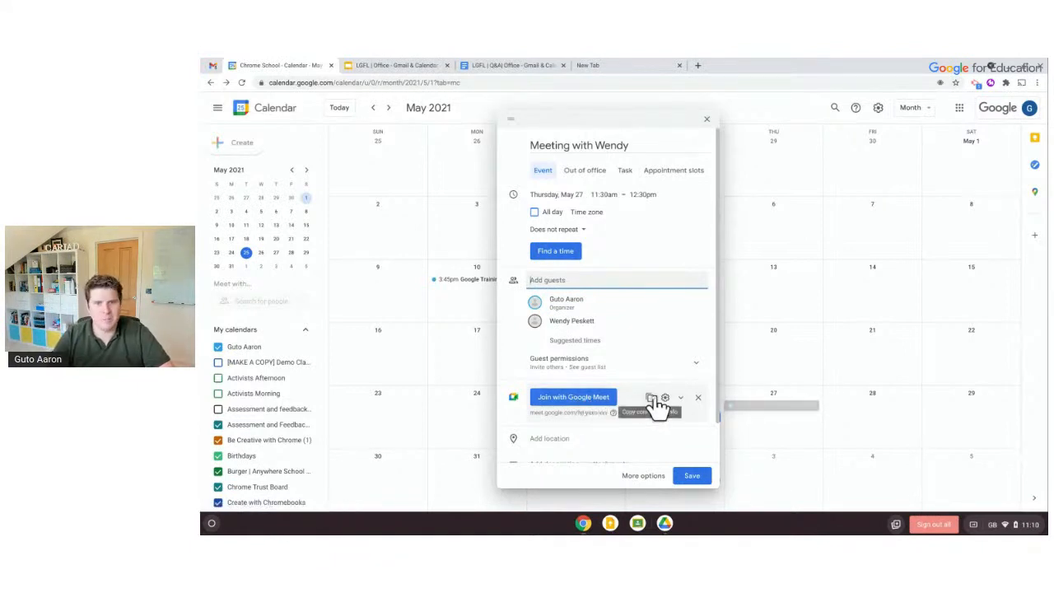
{"action": "left_click", "coordinate": [698, 399]}
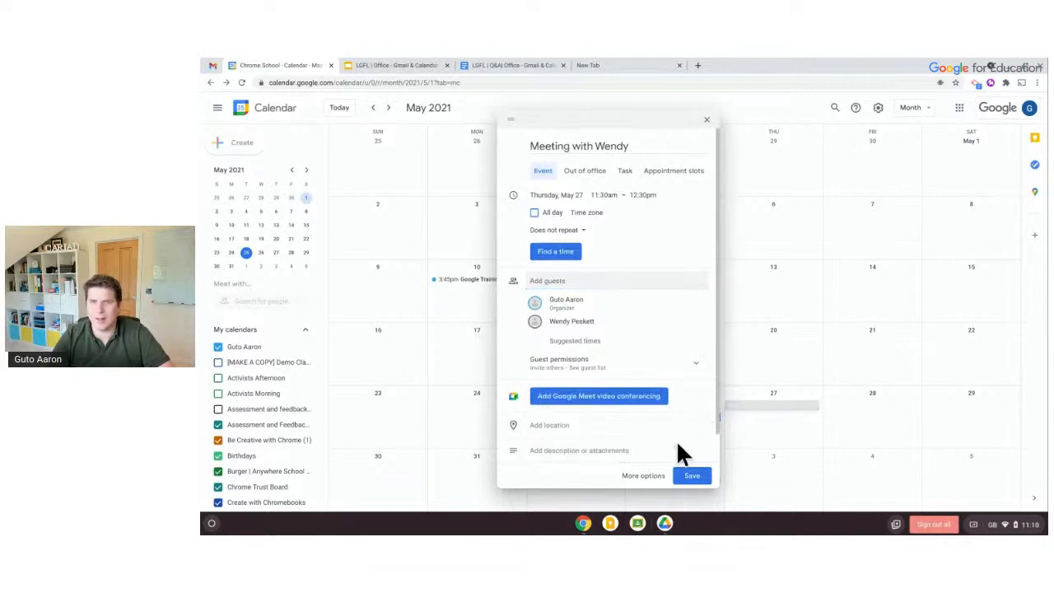
{"action": "left_click", "coordinate": [639, 401]}
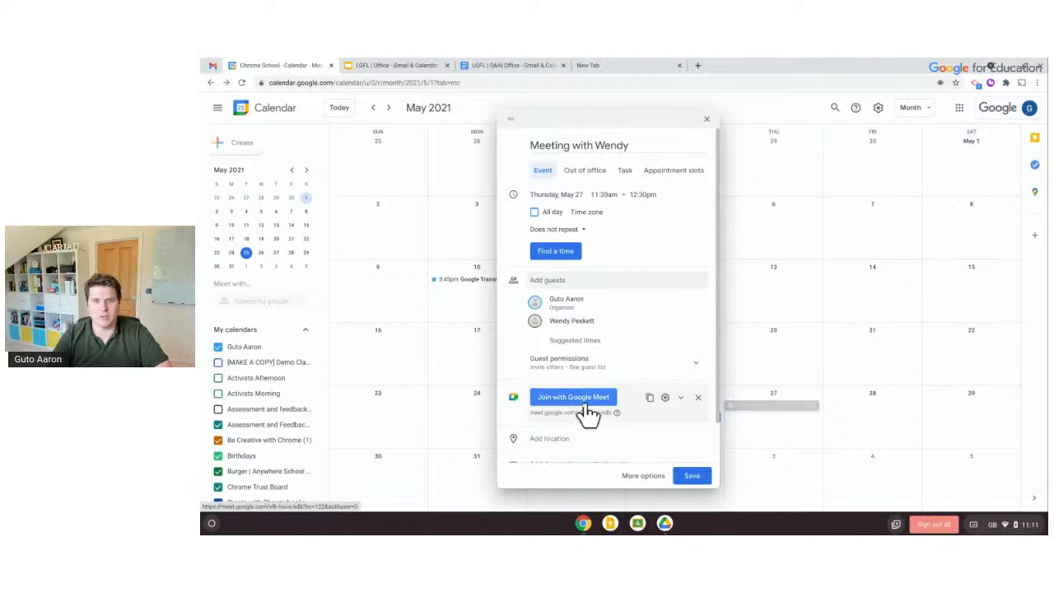
Click into the event description, then save the event
{"action": "scroll", "coordinate": [588, 408], "scroll_direction": "down", "scroll_amount": 1}
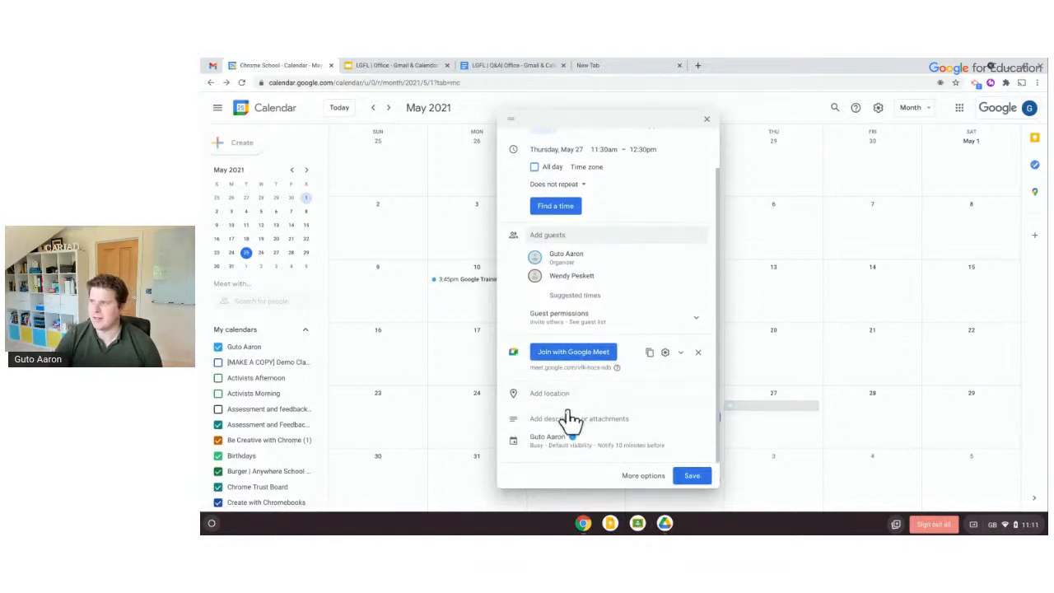
{"action": "left_click", "coordinate": [572, 428]}
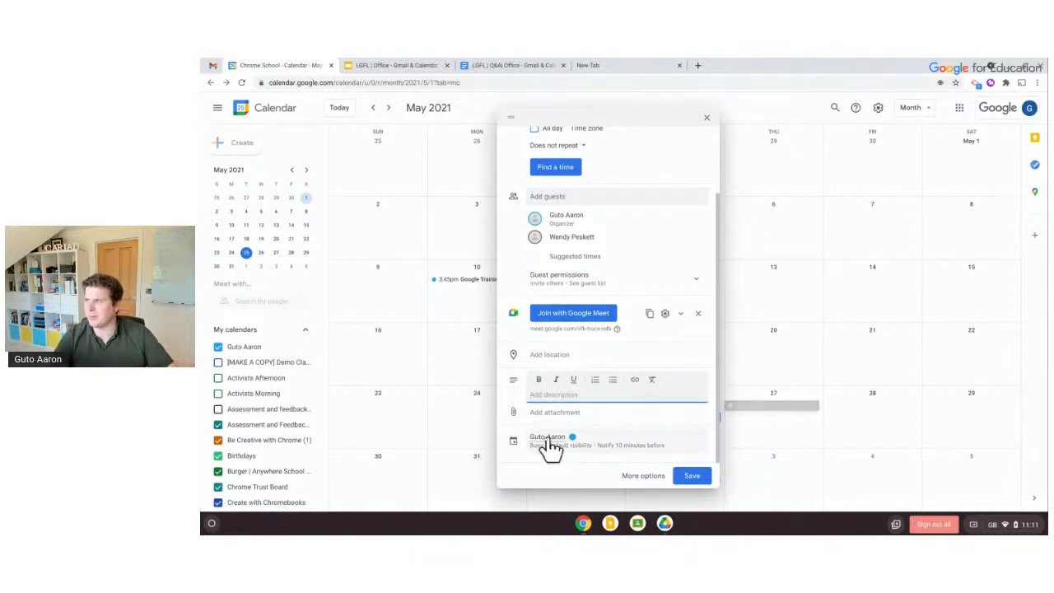
{"action": "scroll", "coordinate": [670, 198], "scroll_direction": "up", "scroll_amount": 2}
{"action": "scroll", "coordinate": [670, 198], "scroll_direction": "down", "scroll_amount": 2}
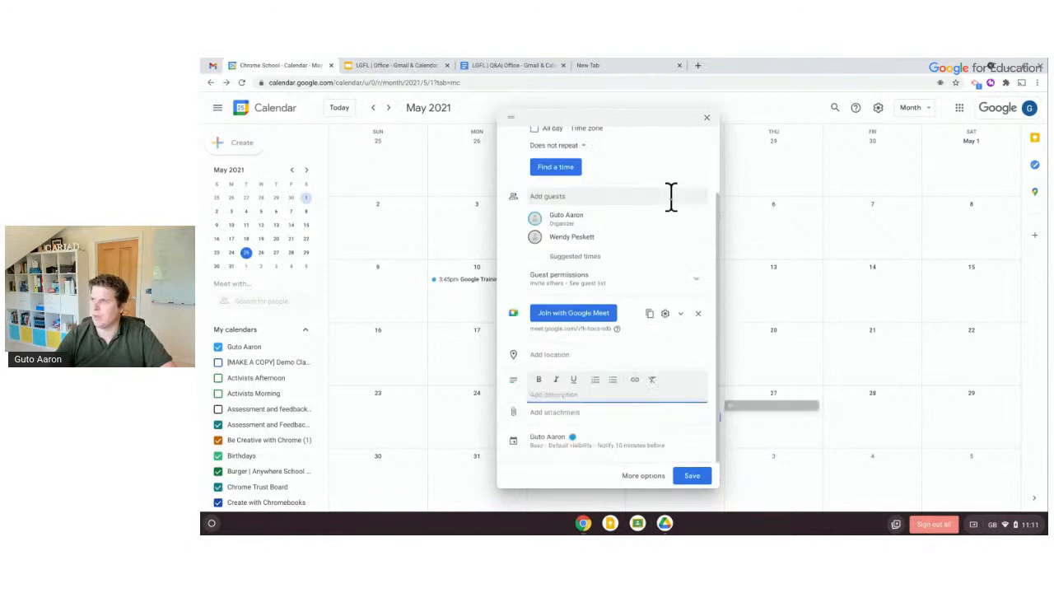
{"action": "left_click", "coordinate": [692, 475]}
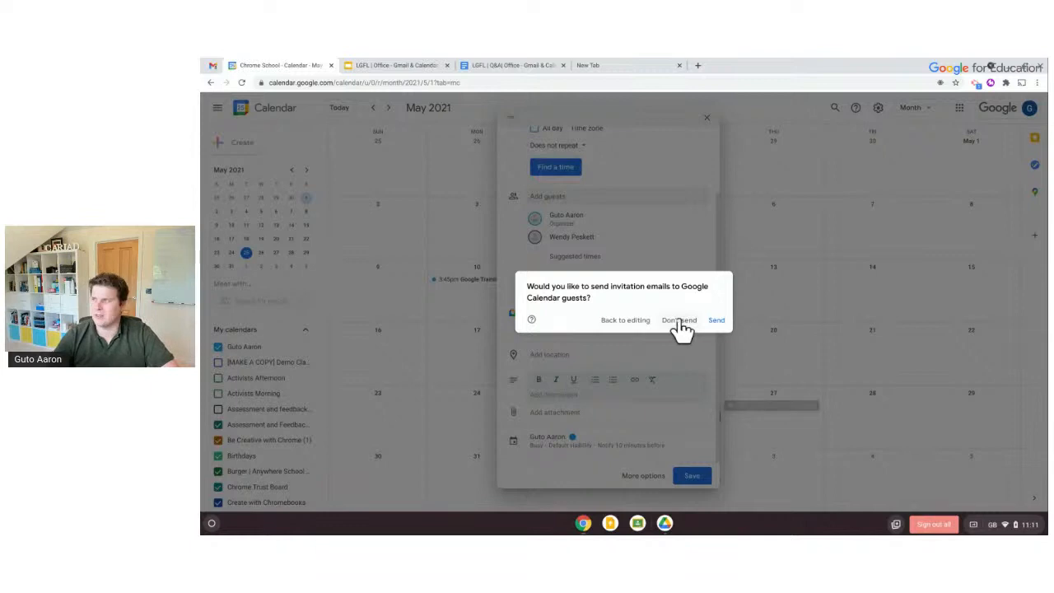
Save without emailing guests, review Thursday's meeting in its editor, then start a new 27 May event
{"action": "left_click", "coordinate": [678, 323]}
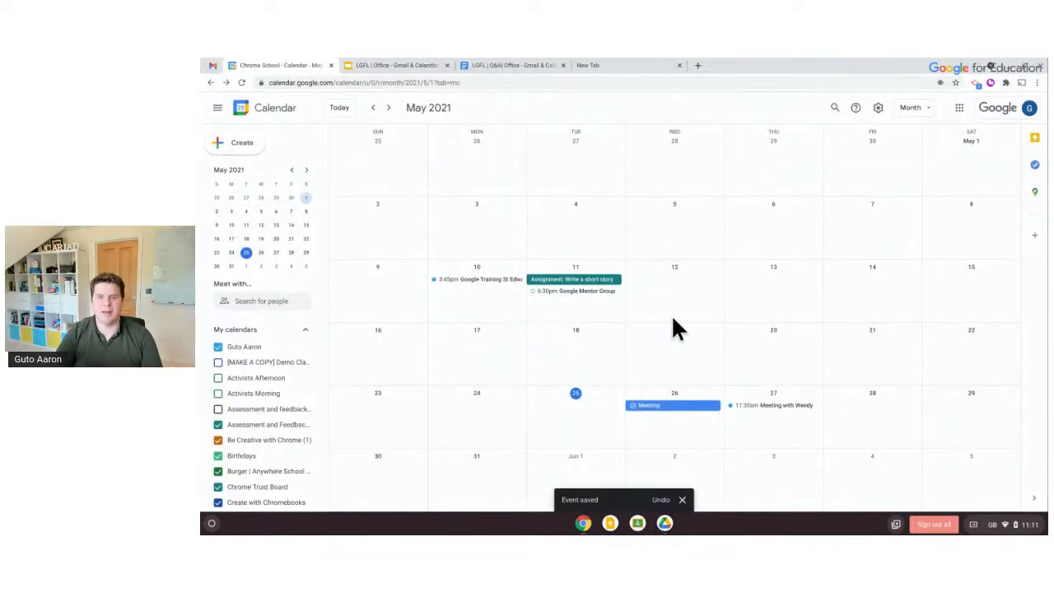
{"action": "left_click", "coordinate": [768, 409]}
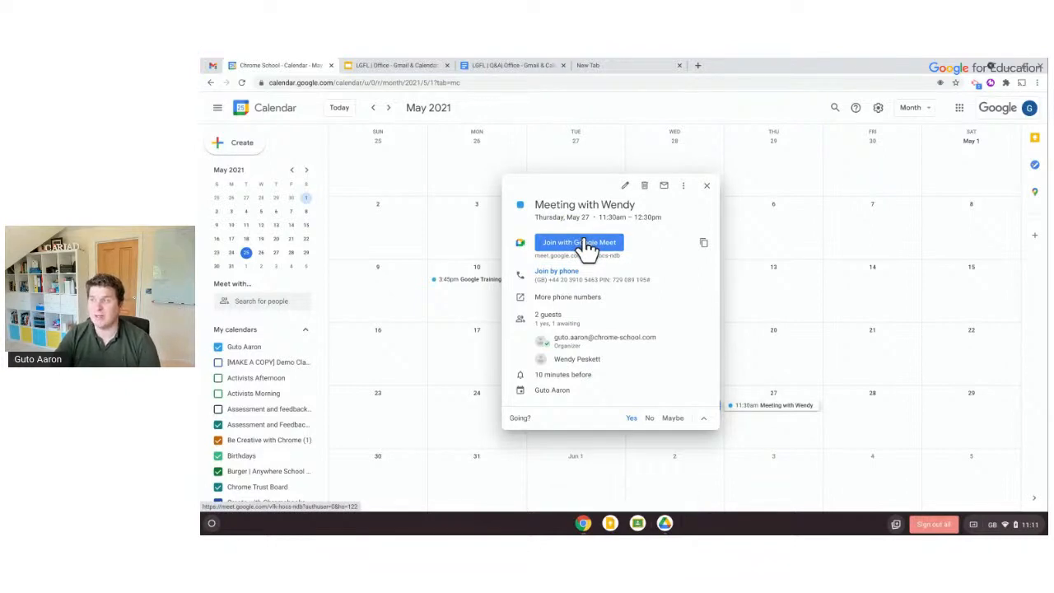
{"action": "left_click", "coordinate": [625, 185]}
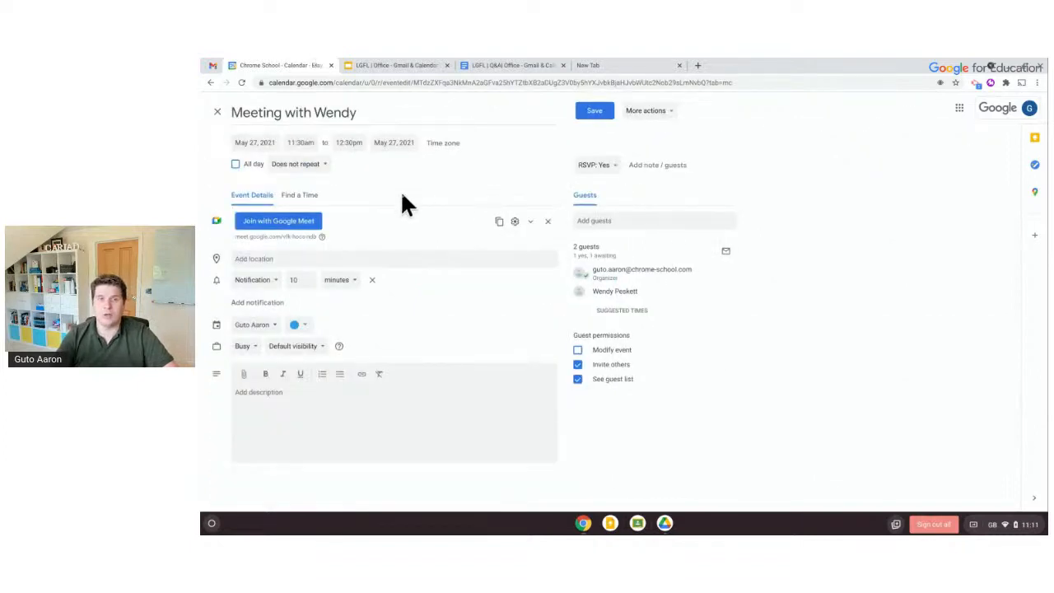
{"action": "left_click", "coordinate": [219, 114]}
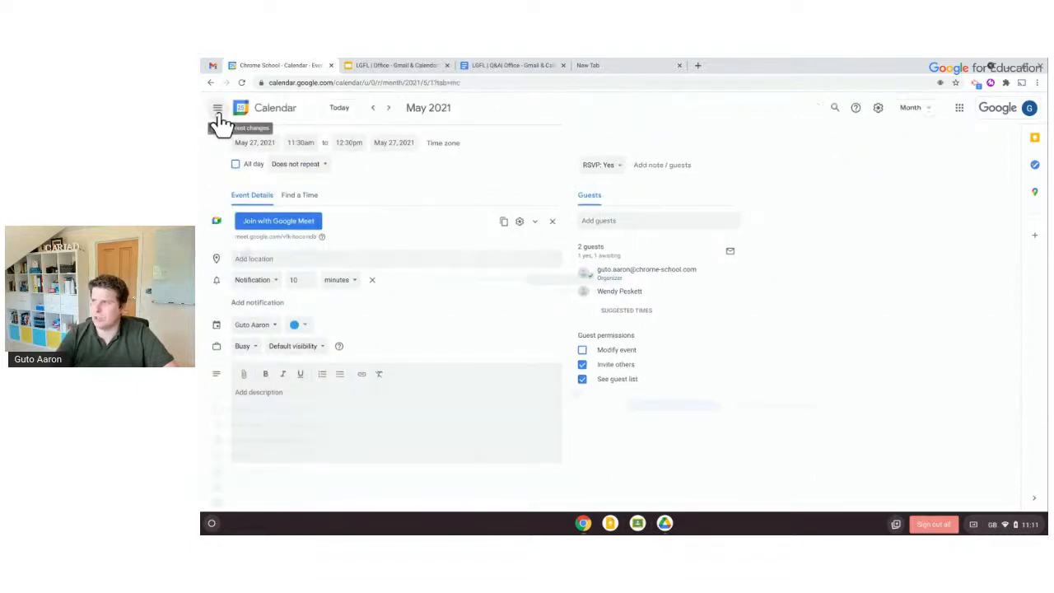
{"action": "left_click", "coordinate": [767, 429]}
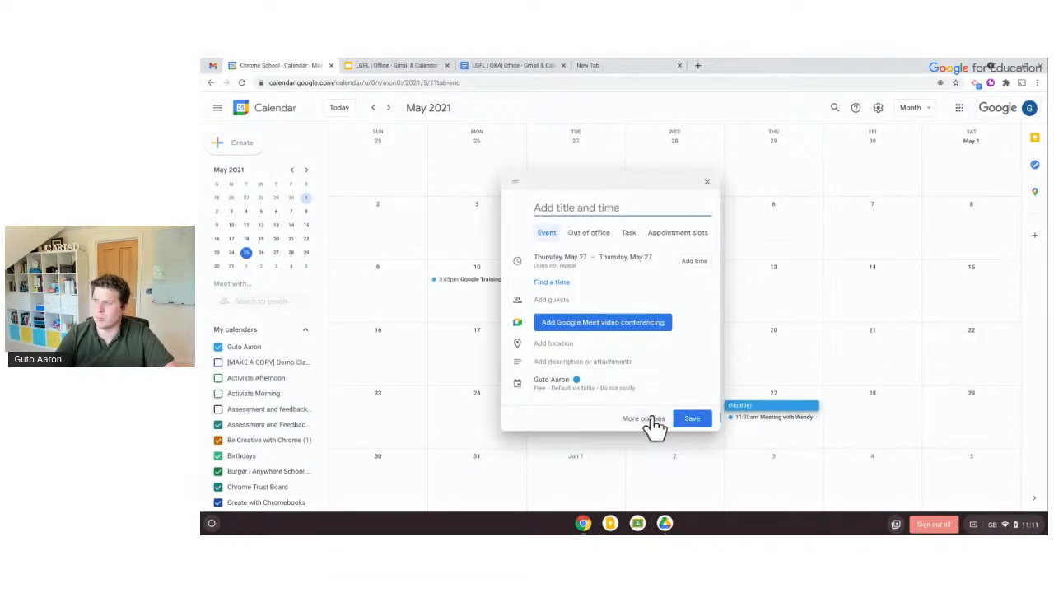
In the all-day event's full details, add an email reminder 1 day before at 9:00am
{"action": "left_click", "coordinate": [644, 419]}
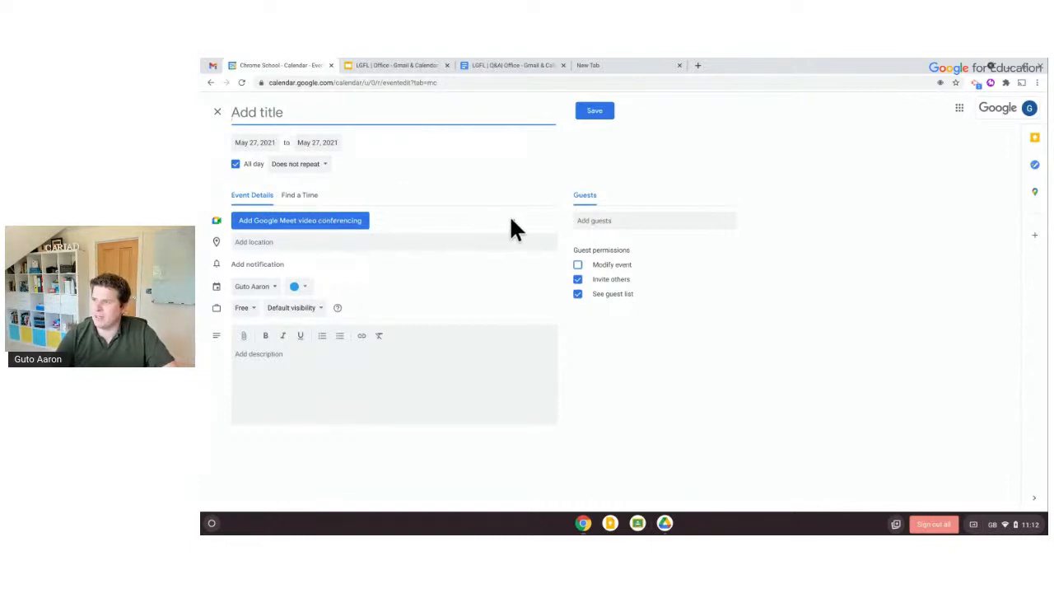
{"action": "left_click", "coordinate": [255, 264]}
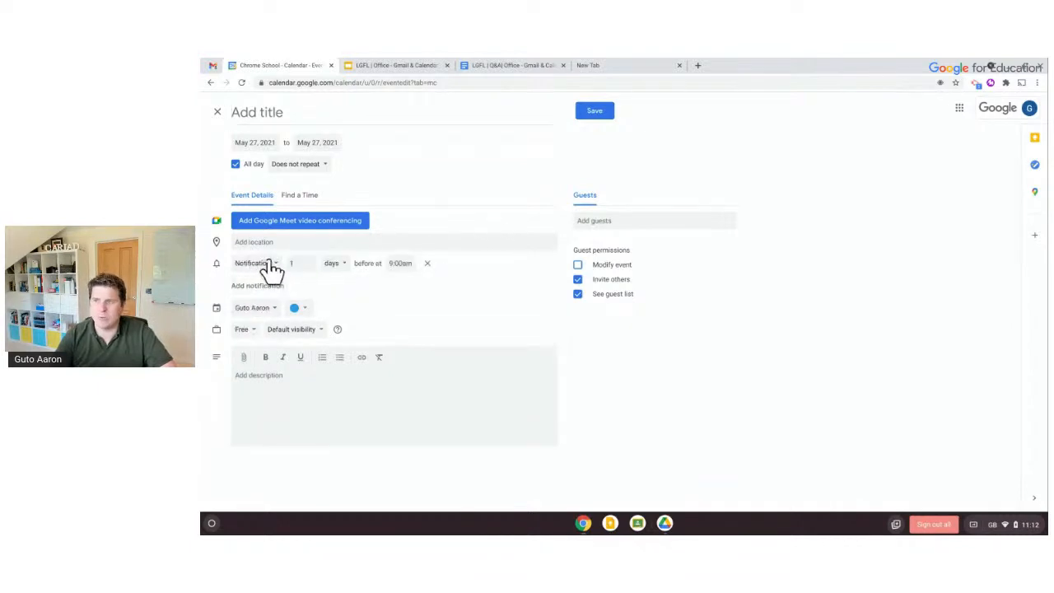
{"action": "left_click", "coordinate": [330, 265]}
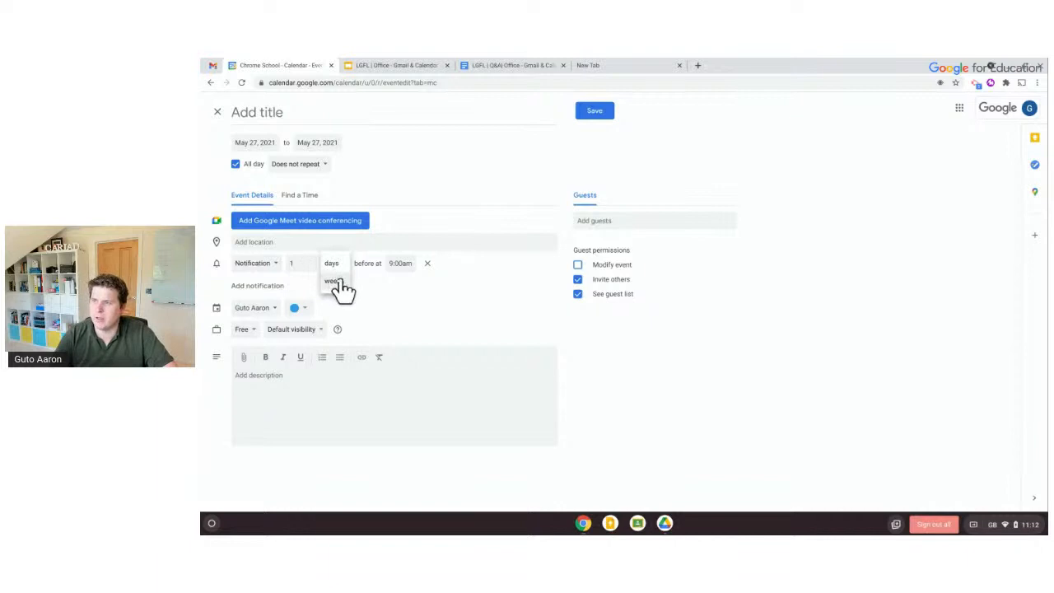
{"action": "left_click", "coordinate": [294, 262]}
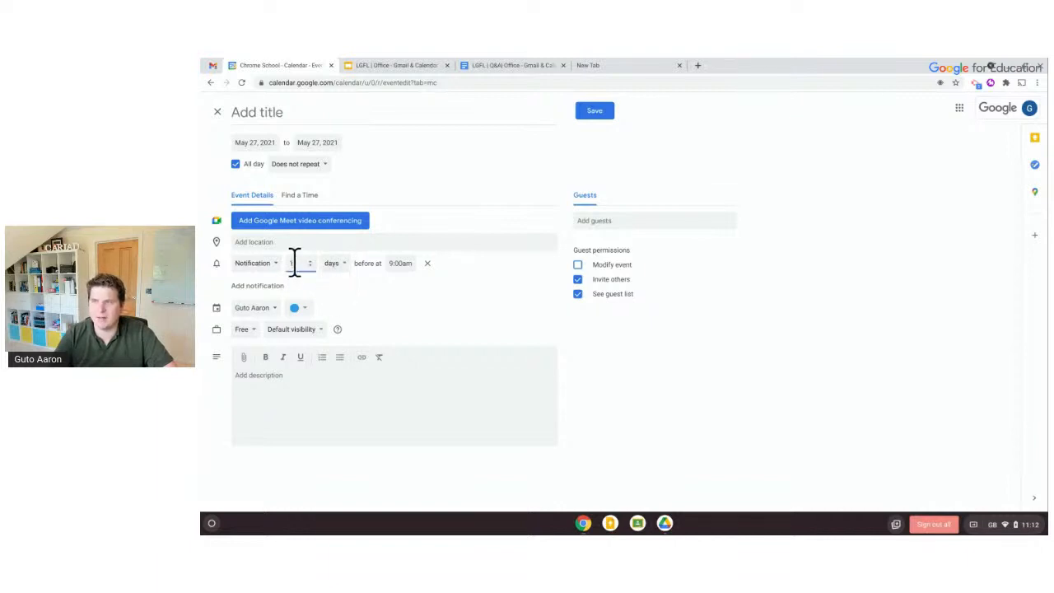
{"action": "type", "text": "0"}
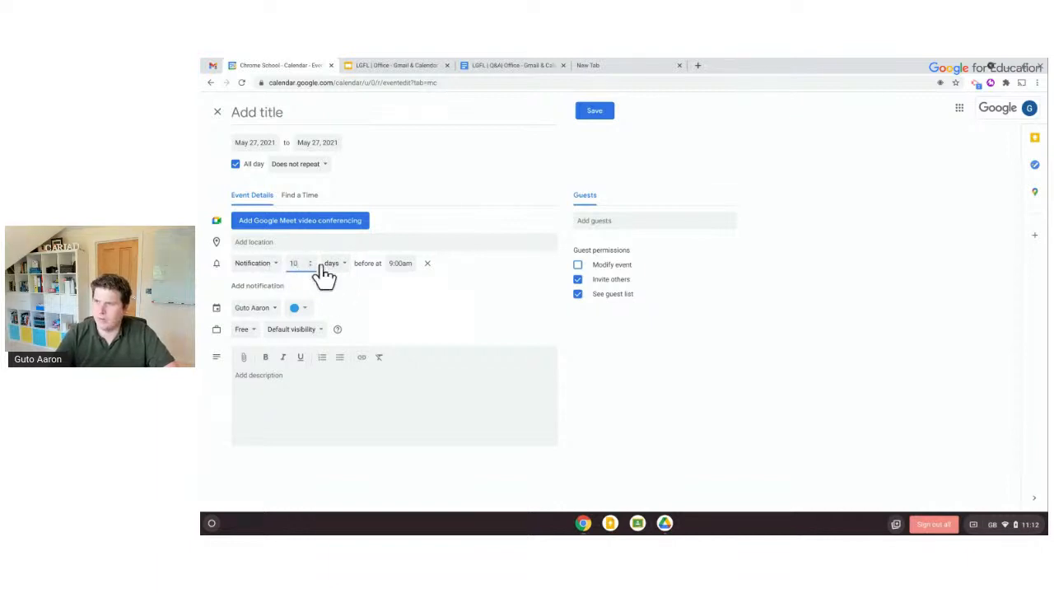
{"action": "left_click", "coordinate": [337, 264]}
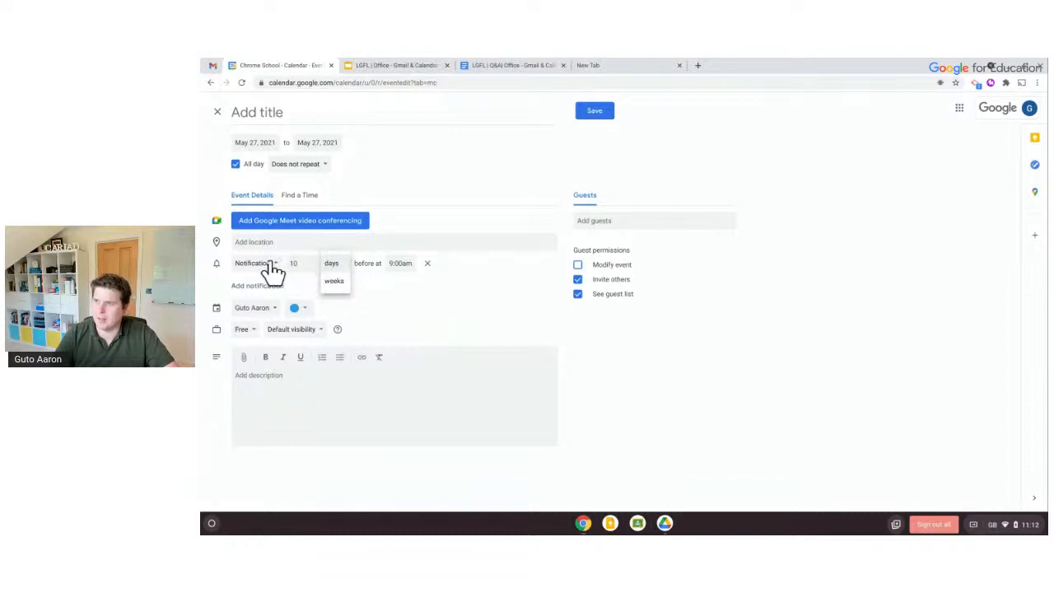
{"action": "left_click", "coordinate": [272, 268]}
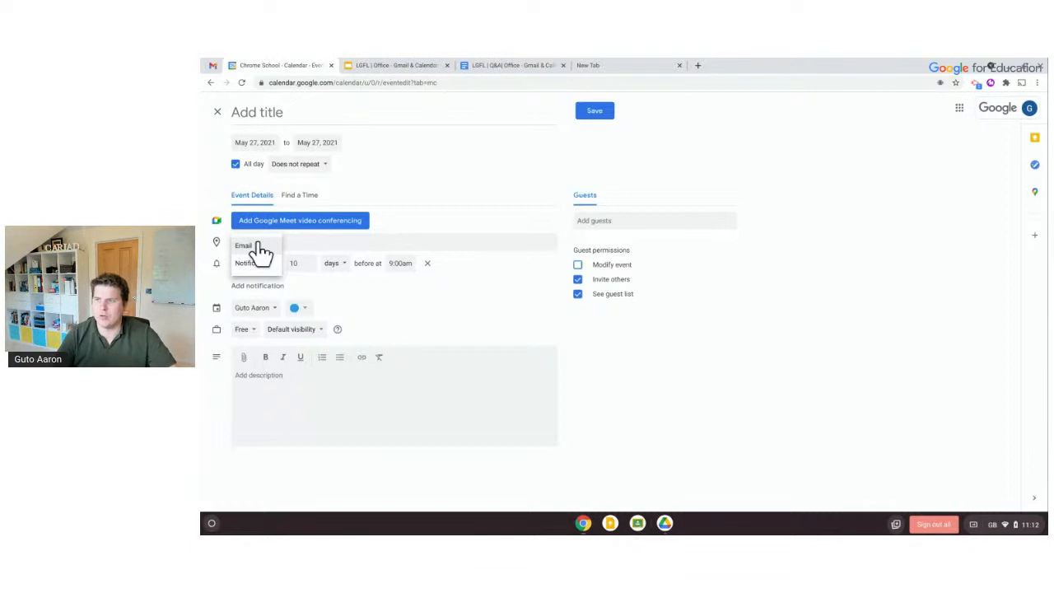
{"action": "left_click", "coordinate": [260, 247]}
{"action": "left_click", "coordinate": [314, 264]}
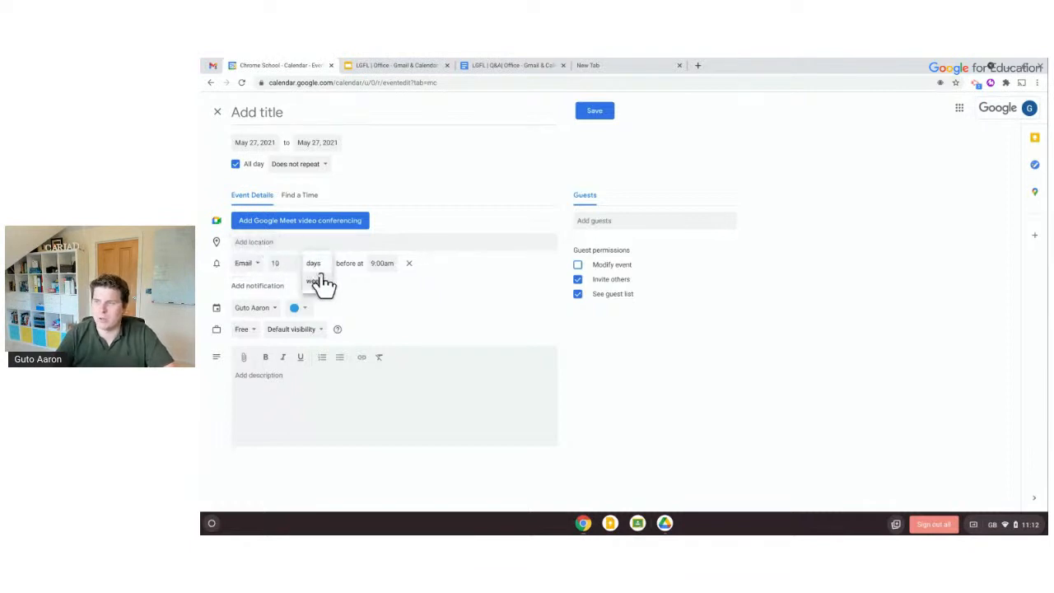
{"action": "left_click", "coordinate": [287, 260]}
{"action": "key", "text": "BackSpace"}
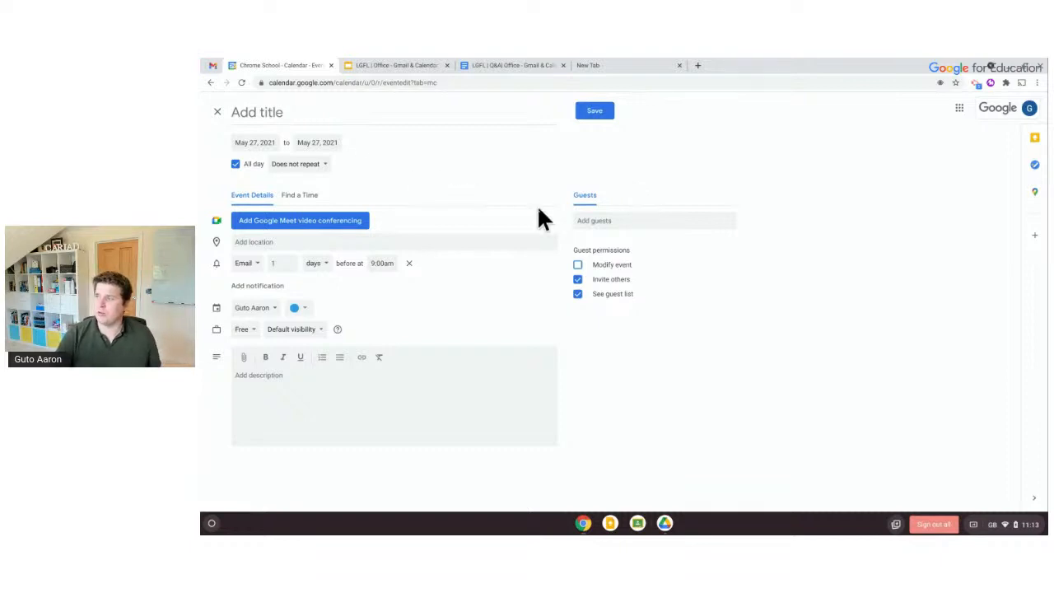
Invite the suggested colleague and compare both guests' Thursday, May 27 schedules in Find a Time
{"action": "left_click", "coordinate": [588, 219]}
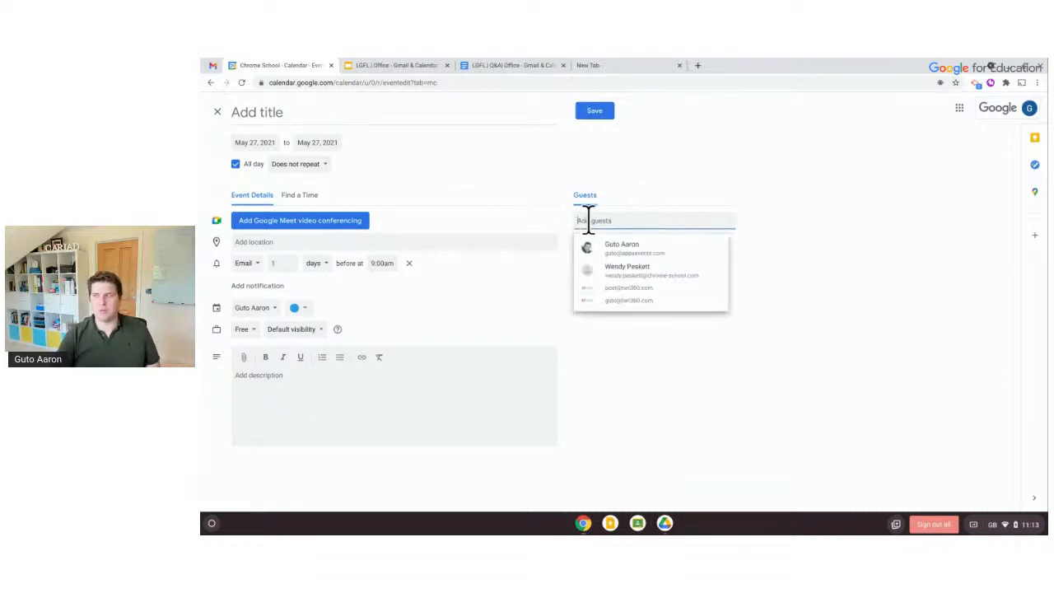
{"action": "left_click", "coordinate": [610, 264]}
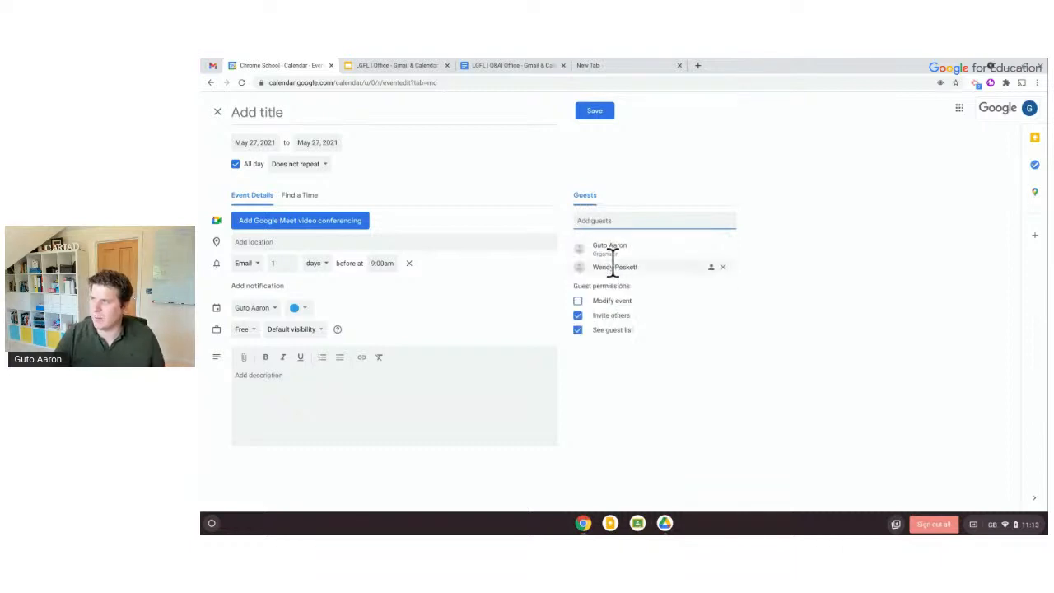
{"action": "left_click", "coordinate": [306, 201]}
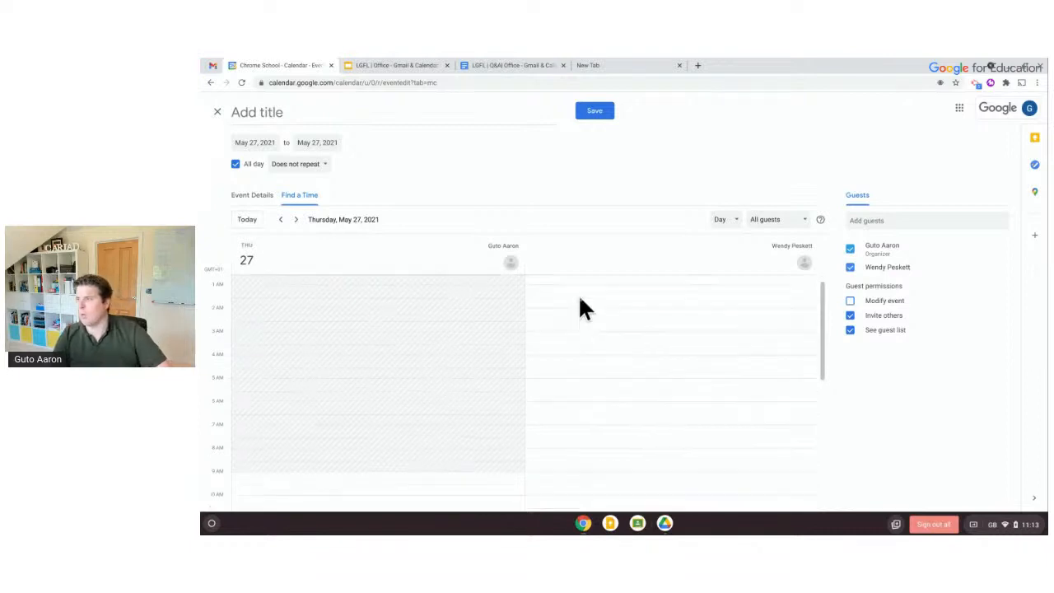
Set the draft event to the 2:00pm–3:00pm slot
{"action": "scroll", "coordinate": [580, 307], "scroll_direction": "down", "scroll_amount": 3}
{"action": "scroll", "coordinate": [579, 301], "scroll_direction": "down", "scroll_amount": 2}
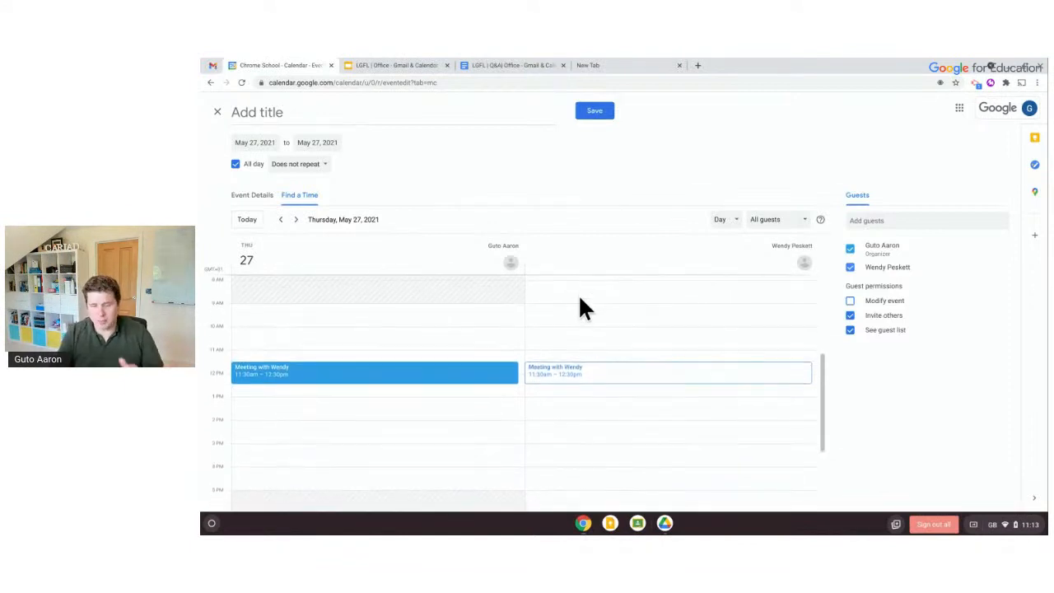
{"action": "mouse_move", "coordinate": [574, 379]}
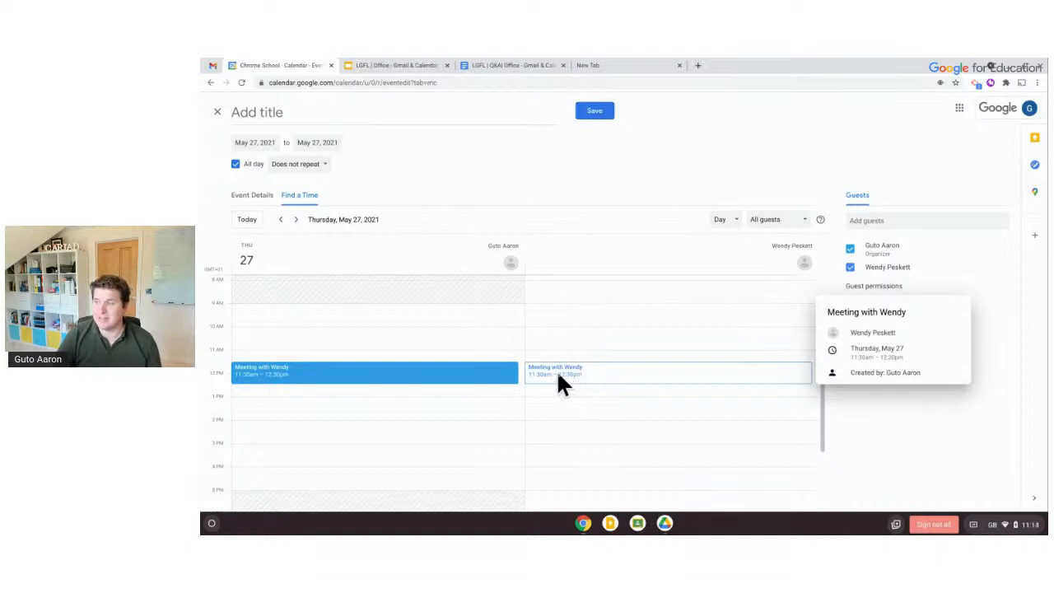
{"action": "scroll", "coordinate": [558, 379], "scroll_direction": "down", "scroll_amount": 5}
{"action": "scroll", "coordinate": [558, 379], "scroll_direction": "up", "scroll_amount": 6}
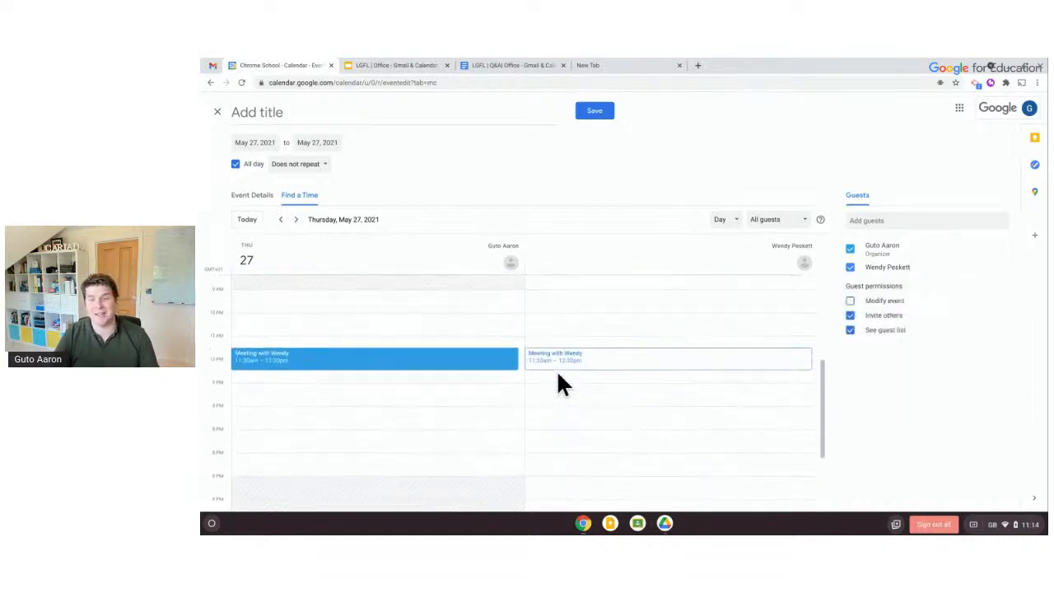
{"action": "mouse_move", "coordinate": [544, 412]}
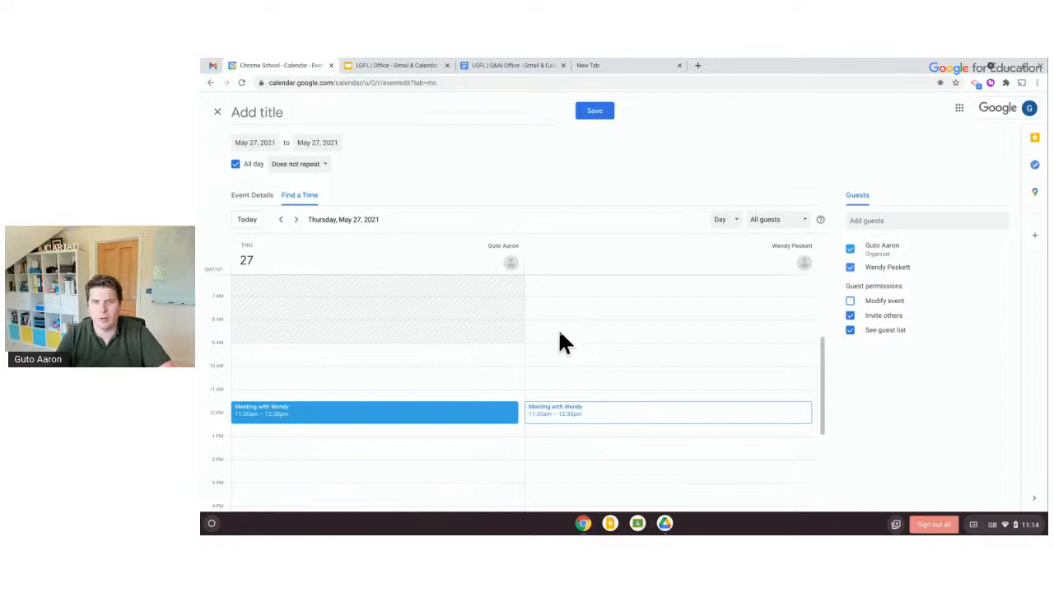
{"action": "scroll", "coordinate": [400, 355], "scroll_direction": "down", "scroll_amount": 3}
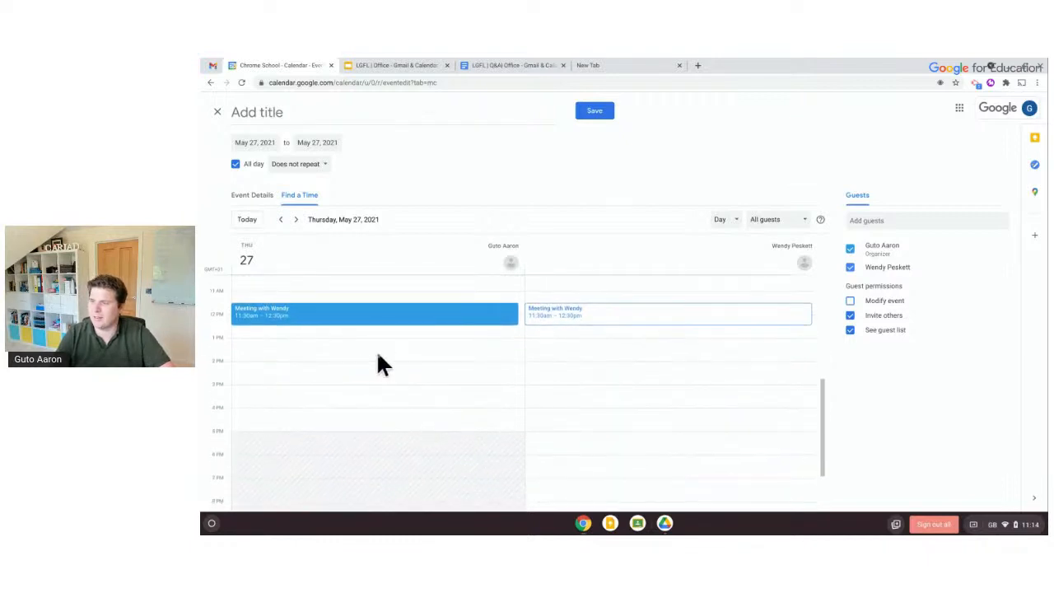
{"action": "left_click", "coordinate": [327, 370]}
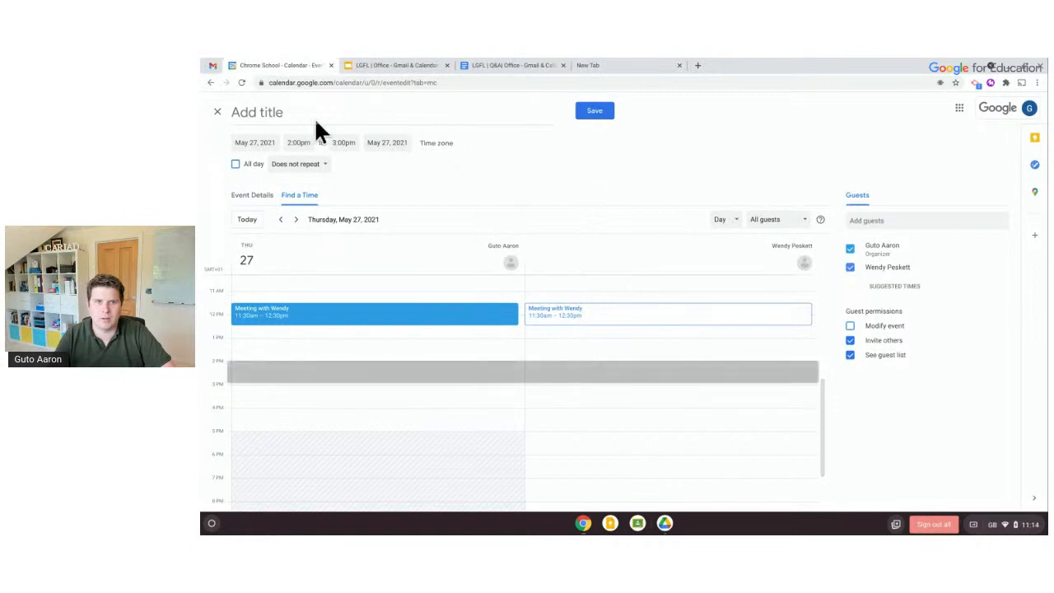
Close the event editor and discard the unsaved 27 May draft
{"action": "left_click", "coordinate": [217, 111]}
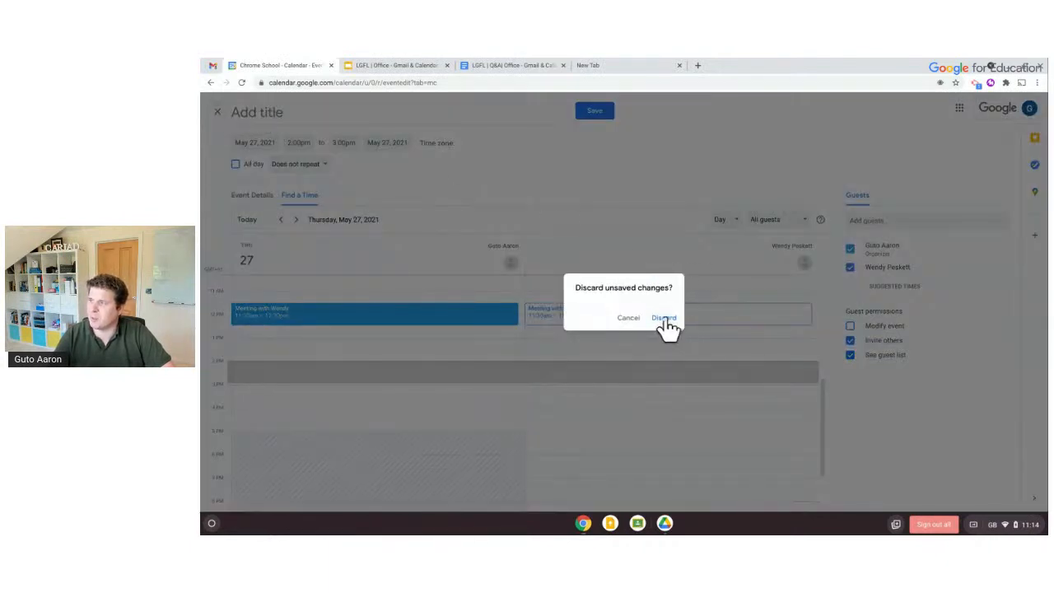
{"action": "left_click", "coordinate": [619, 321]}
{"action": "scroll", "coordinate": [430, 469], "scroll_direction": "down", "scroll_amount": 2}
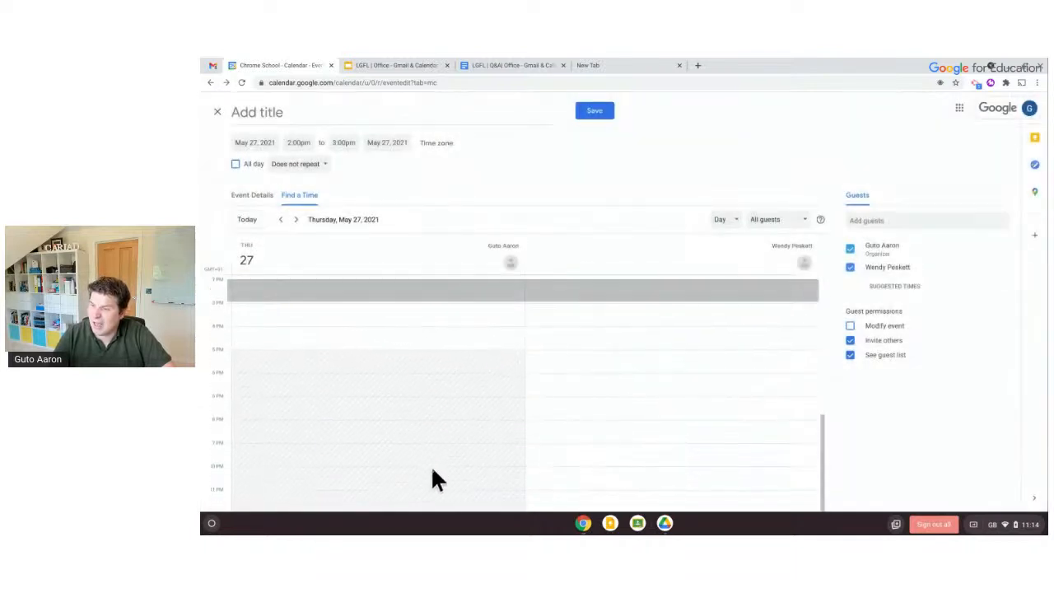
{"action": "scroll", "coordinate": [416, 447], "scroll_direction": "up", "scroll_amount": 5}
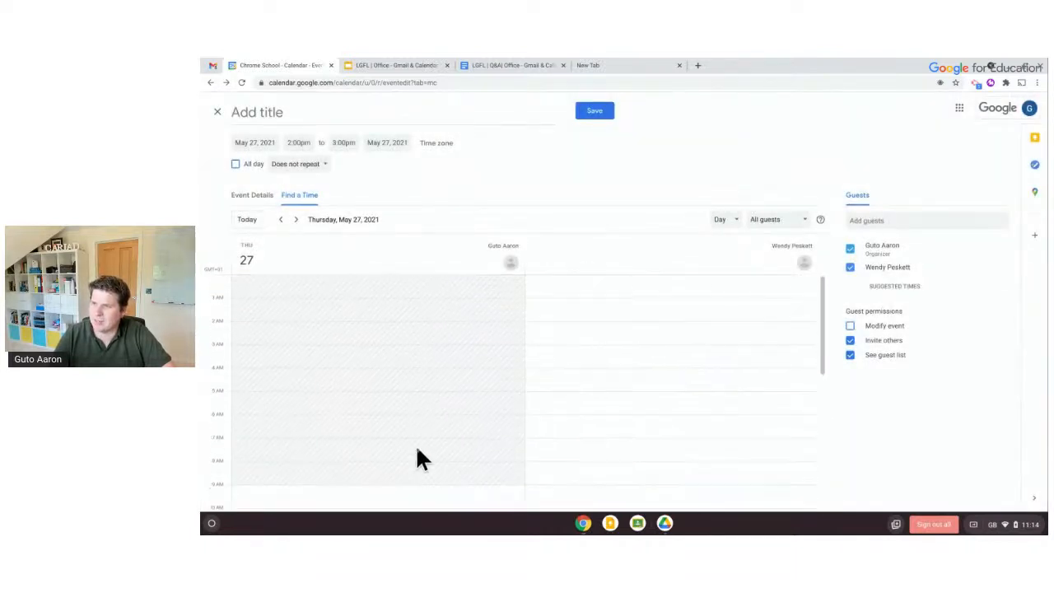
{"action": "scroll", "coordinate": [417, 459], "scroll_direction": "down", "scroll_amount": 3}
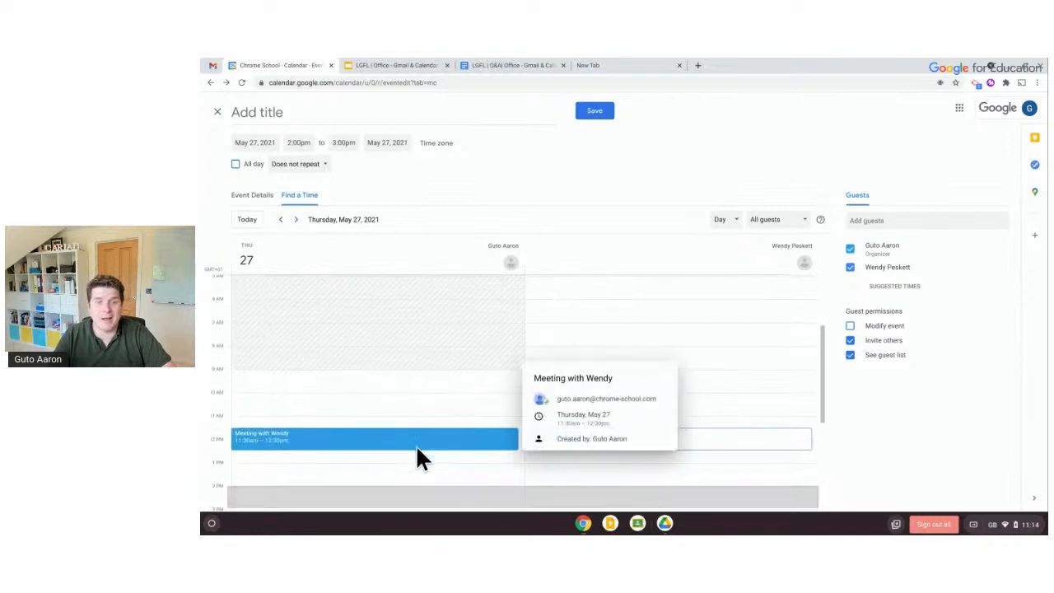
{"action": "scroll", "coordinate": [416, 448], "scroll_direction": "down", "scroll_amount": 1}
{"action": "scroll", "coordinate": [423, 456], "scroll_direction": "up", "scroll_amount": 1}
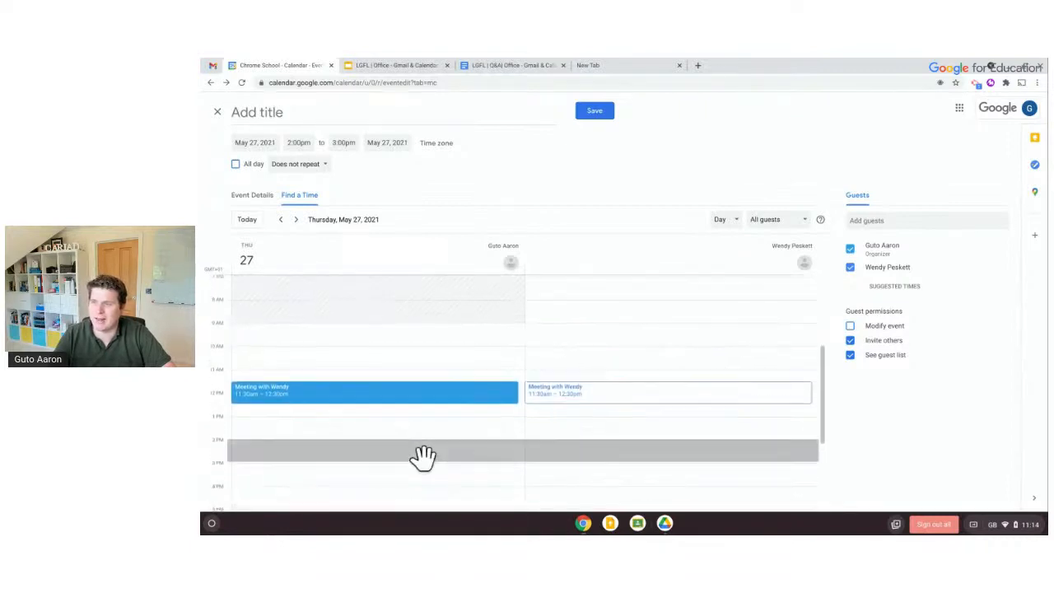
{"action": "scroll", "coordinate": [308, 321], "scroll_direction": "down", "scroll_amount": 2}
{"action": "scroll", "coordinate": [307, 325], "scroll_direction": "down", "scroll_amount": 1}
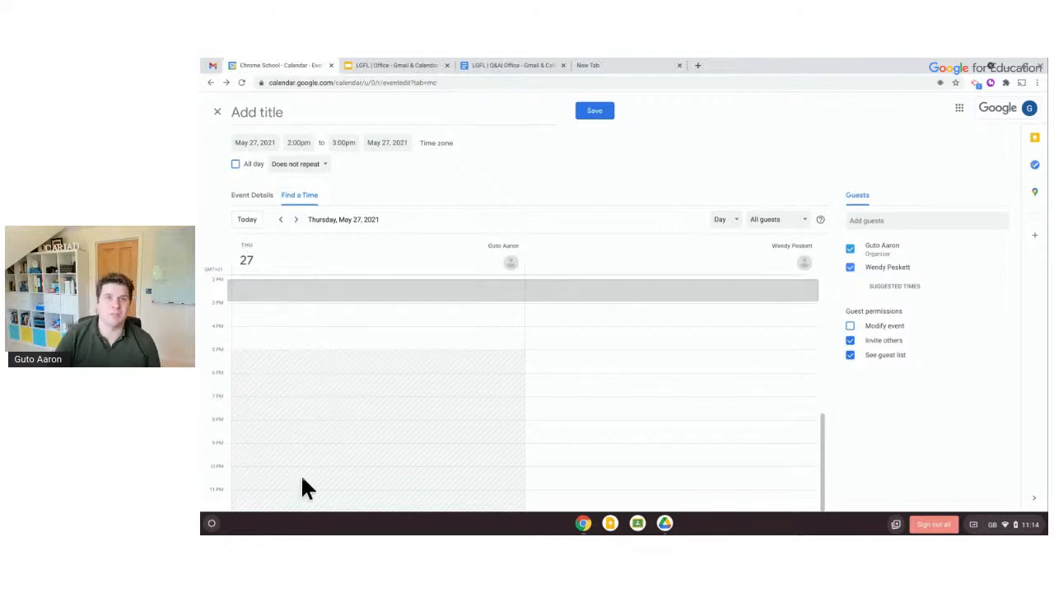
{"action": "left_click", "coordinate": [213, 105]}
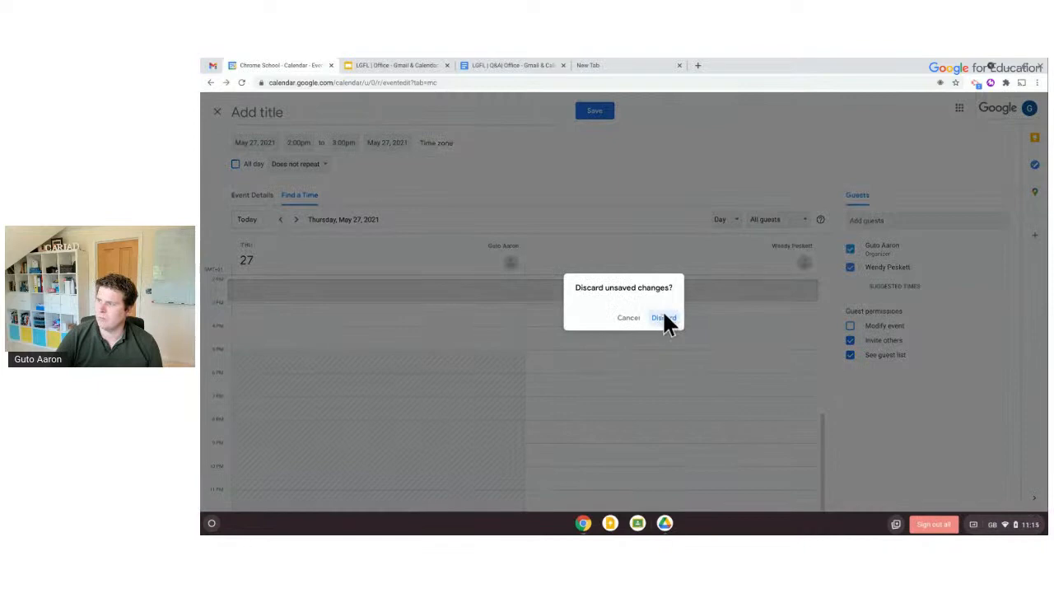
{"action": "left_click", "coordinate": [662, 316]}
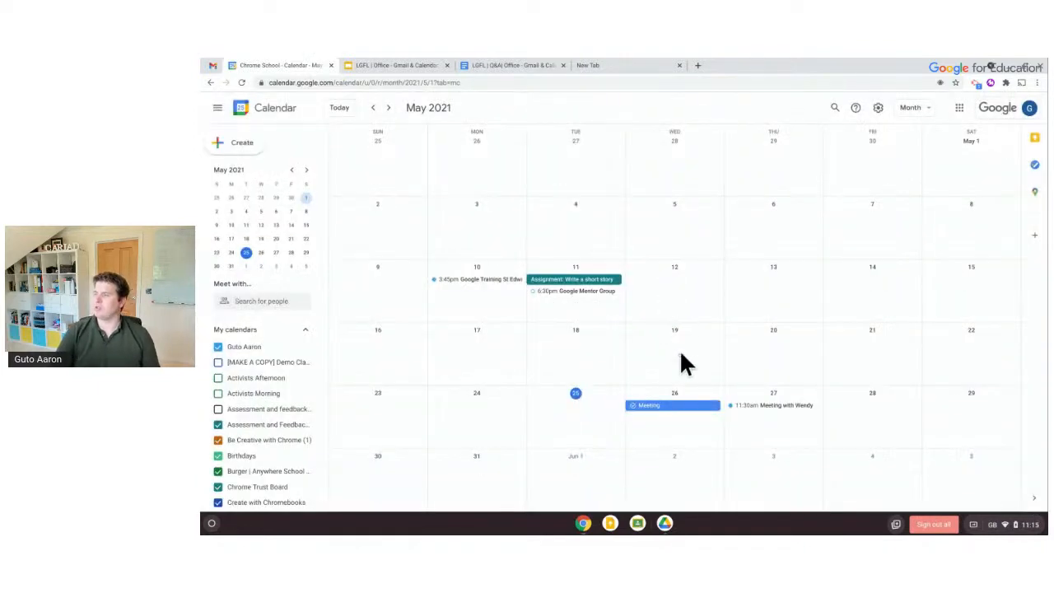
Create an 11:30am–1:00pm Out of office block on May 27 that declines meetings
{"action": "left_click", "coordinate": [781, 416]}
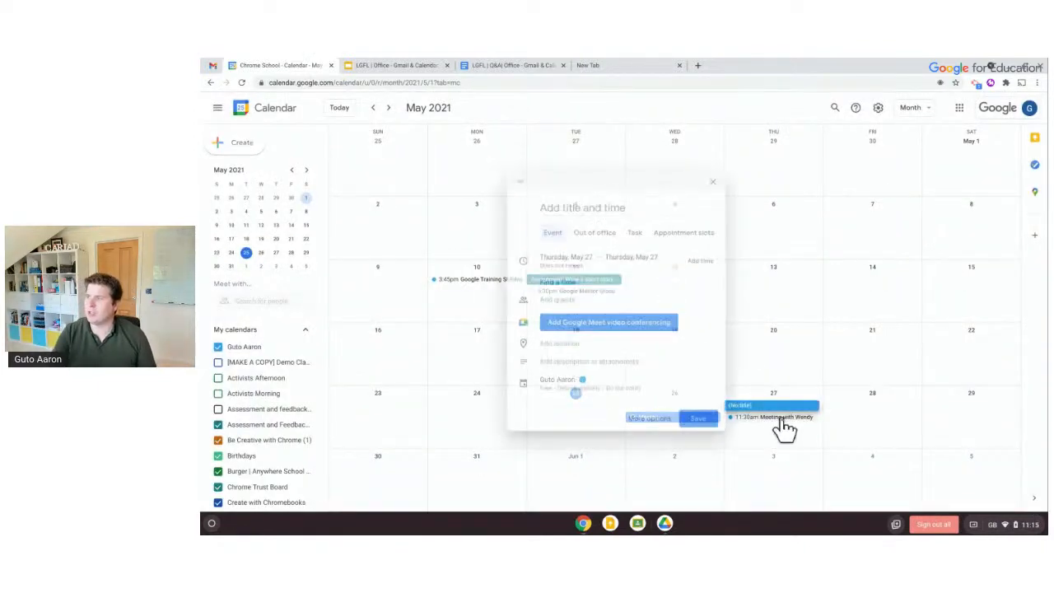
{"action": "left_click", "coordinate": [590, 233]}
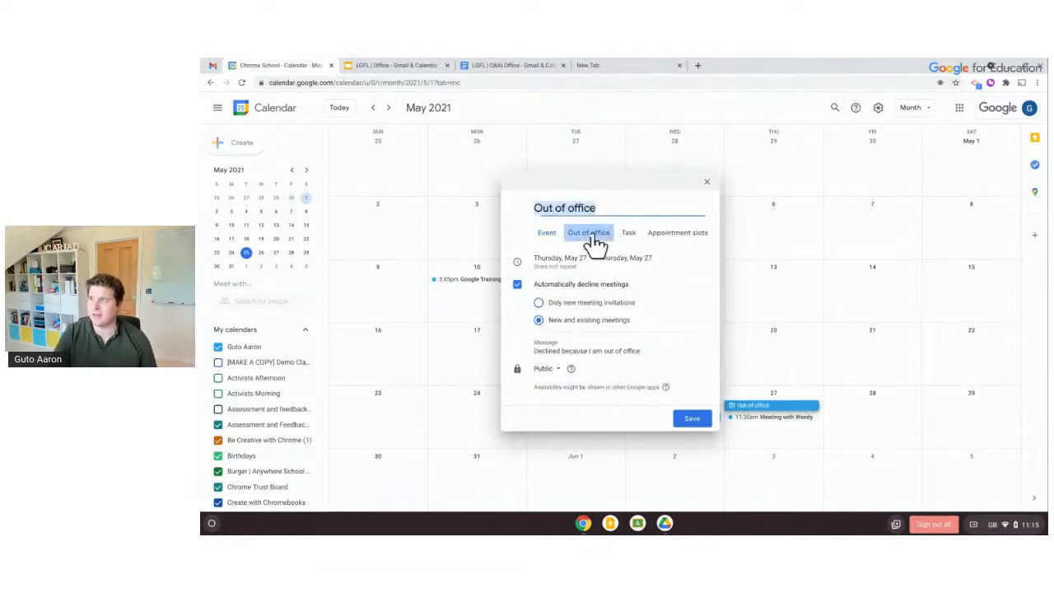
{"action": "left_click", "coordinate": [576, 258]}
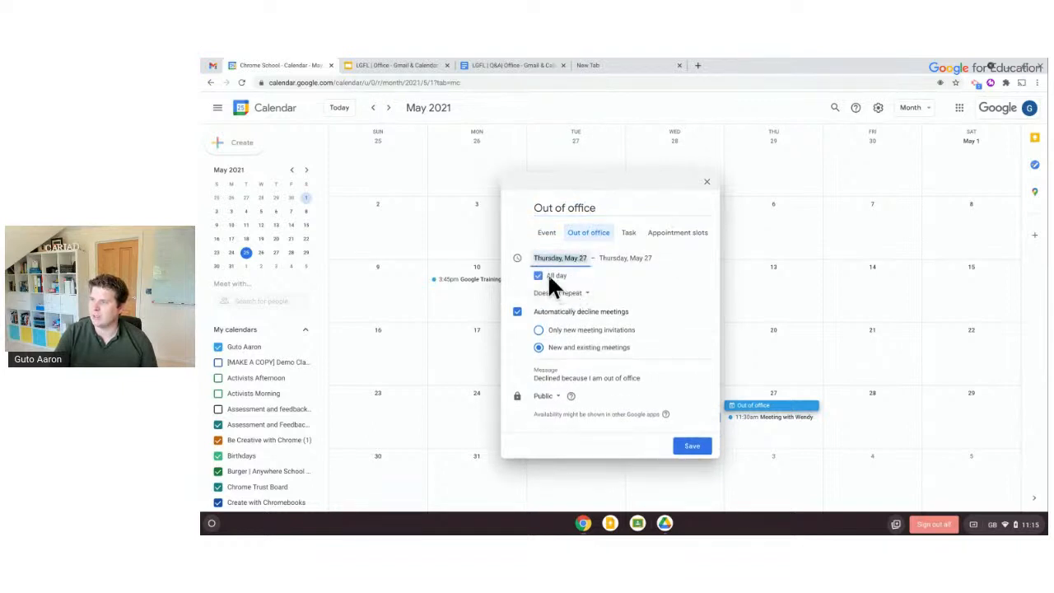
{"action": "left_click", "coordinate": [539, 275]}
{"action": "left_click", "coordinate": [596, 260]}
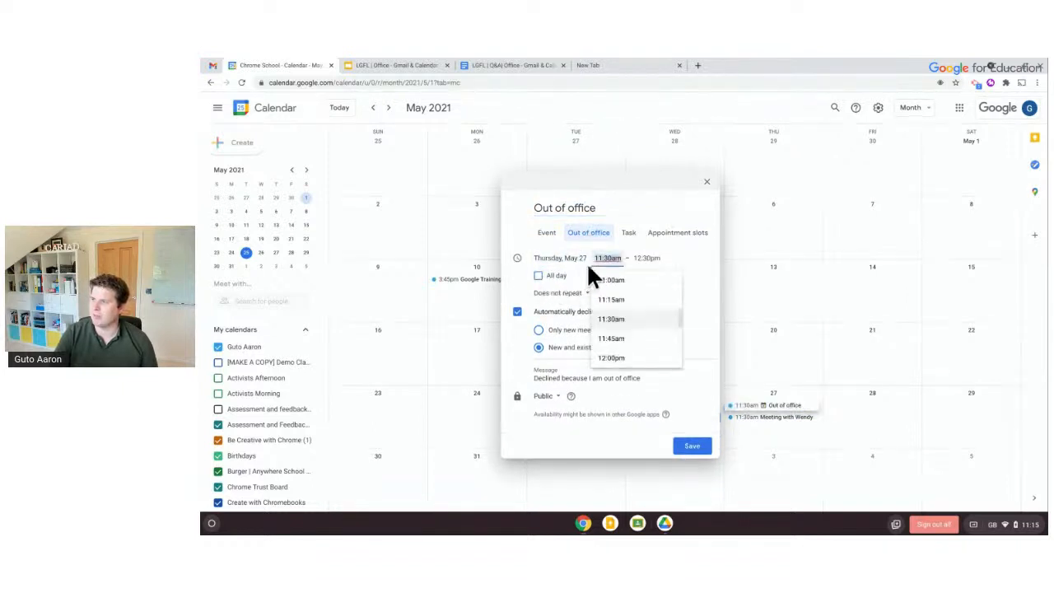
{"action": "left_click", "coordinate": [646, 259]}
{"action": "left_click", "coordinate": [661, 333]}
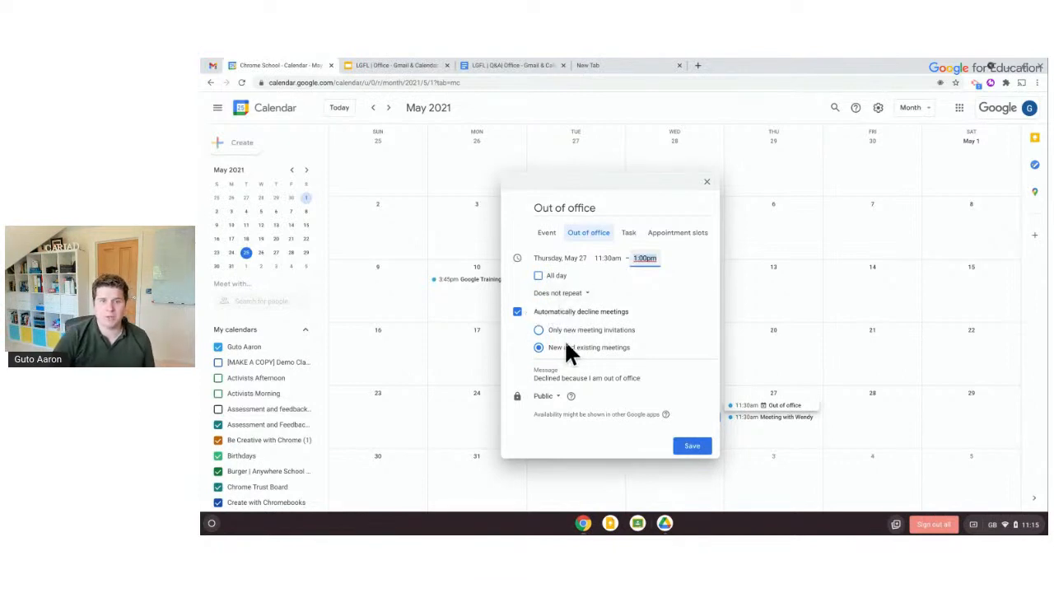
{"action": "left_click", "coordinate": [694, 448]}
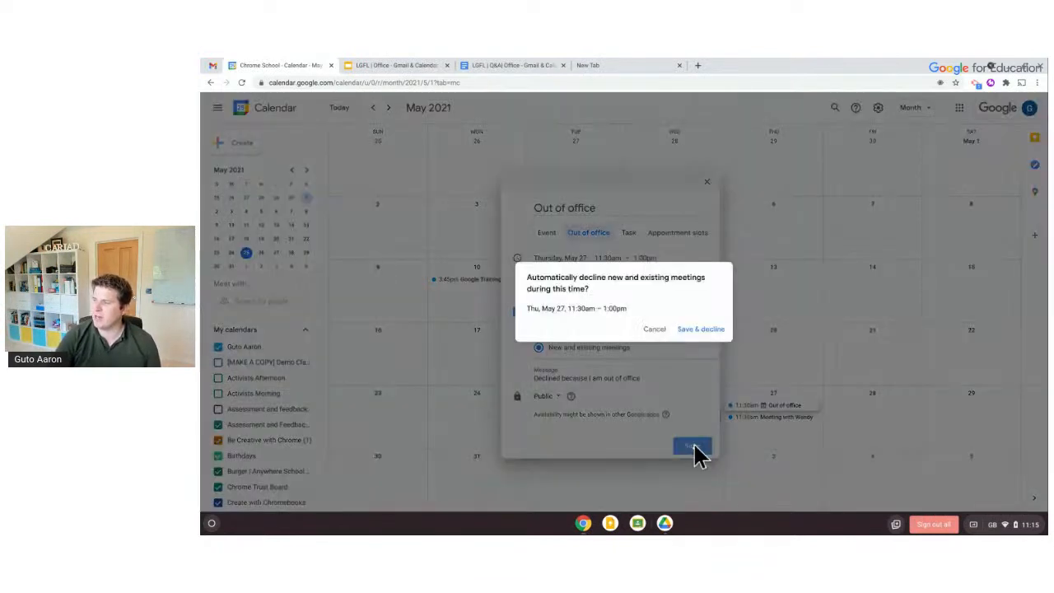
{"action": "left_click", "coordinate": [685, 331]}
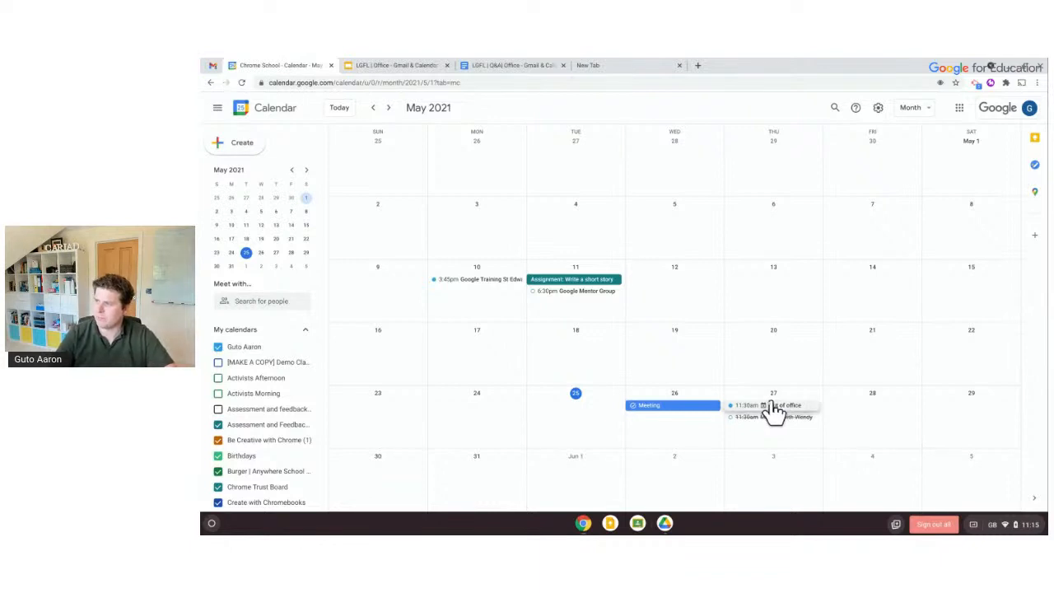
Change the Out of office decline message to "Sorry, I'm on holiday!" and save
{"action": "left_click", "coordinate": [778, 405]}
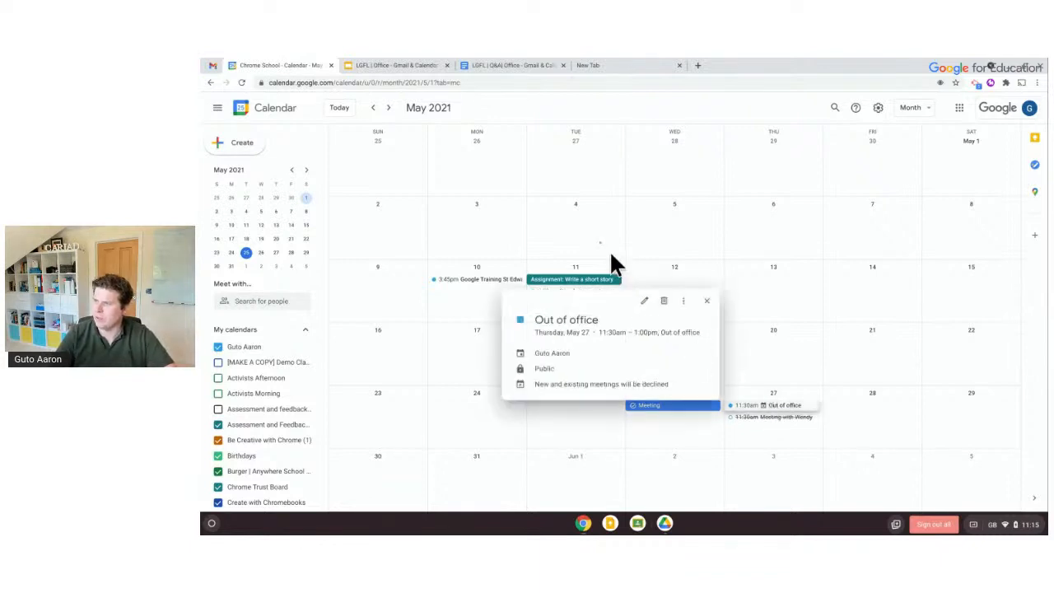
{"action": "left_click", "coordinate": [644, 300]}
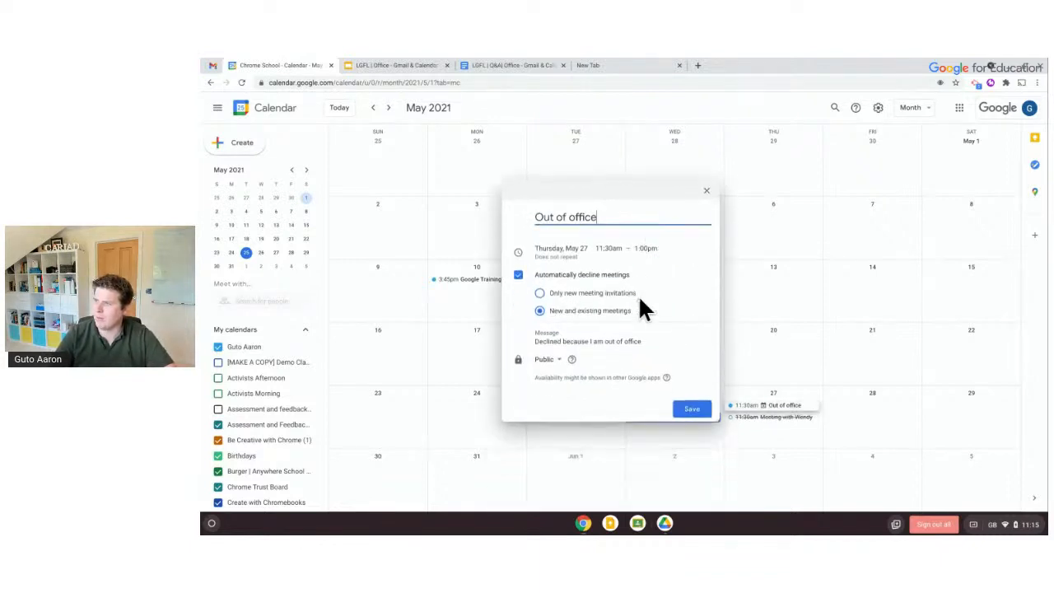
{"action": "left_click", "coordinate": [581, 341]}
{"action": "key", "text": "ctrl+a"}
{"action": "type", "text": "Sorry"}
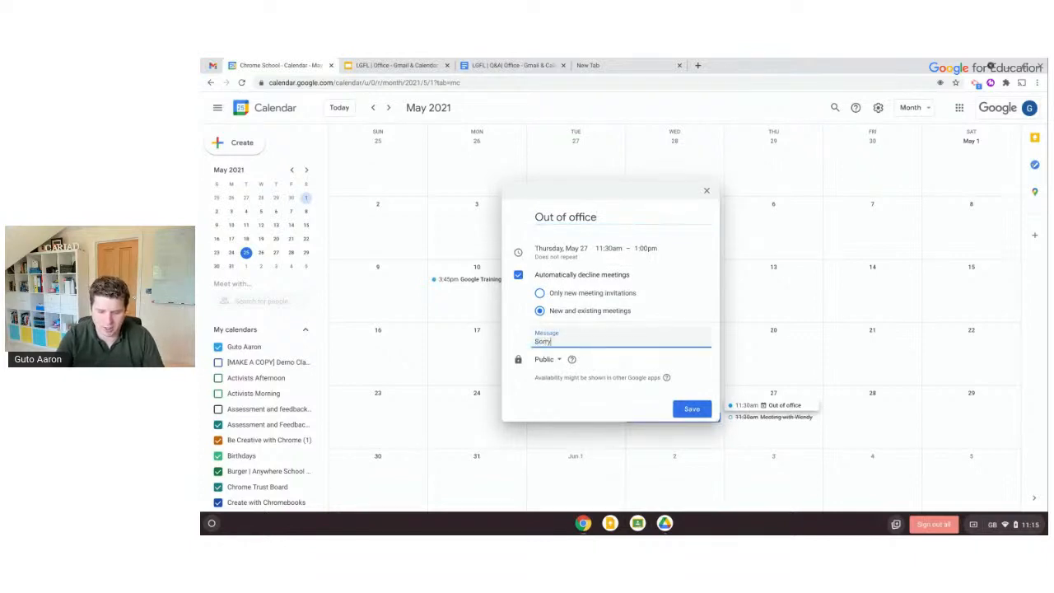
{"action": "type", "text": ", I'm on holiday!"}
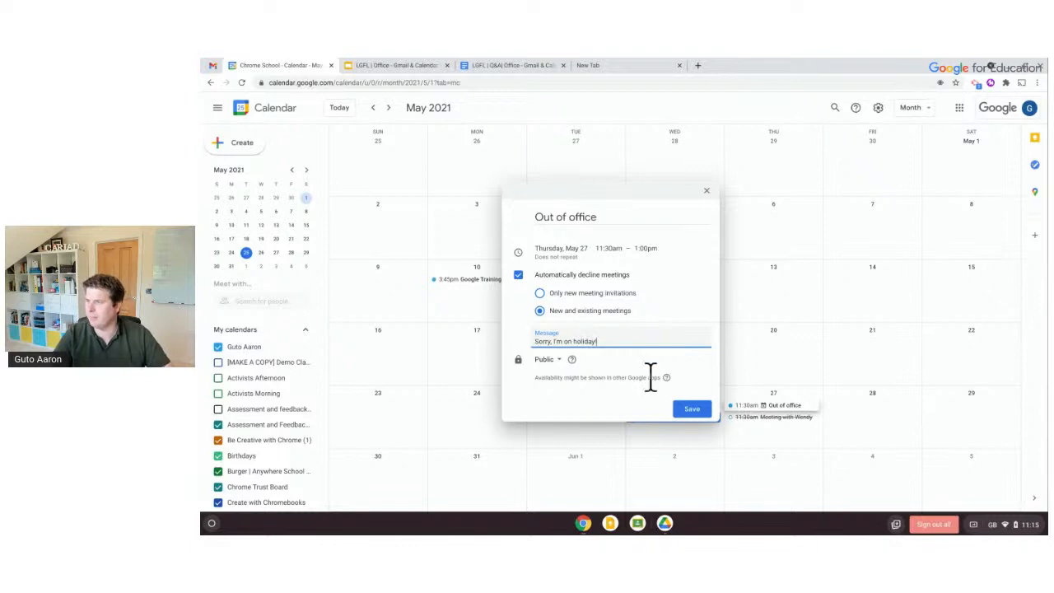
{"action": "left_click", "coordinate": [691, 409]}
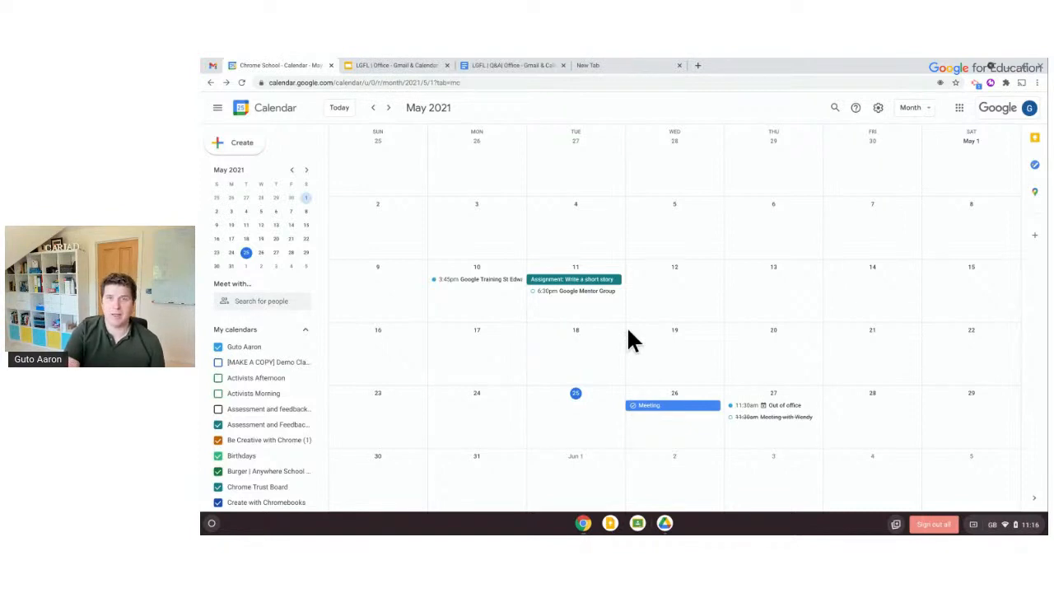
Answer Meeting with Wendy's invitation Yes, then change the response to No
{"action": "left_click", "coordinate": [745, 417]}
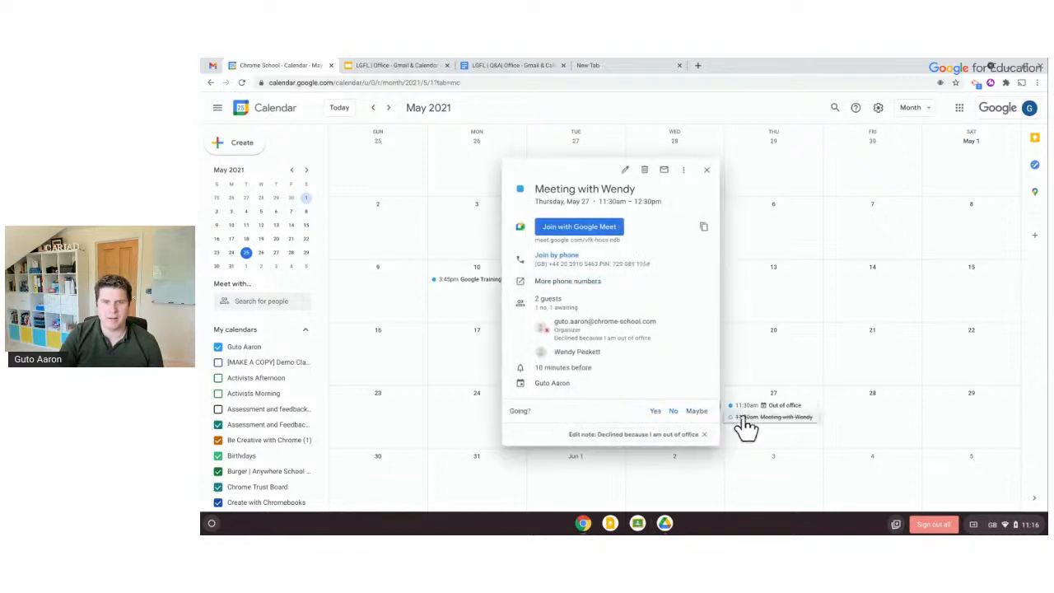
{"action": "left_click", "coordinate": [654, 411]}
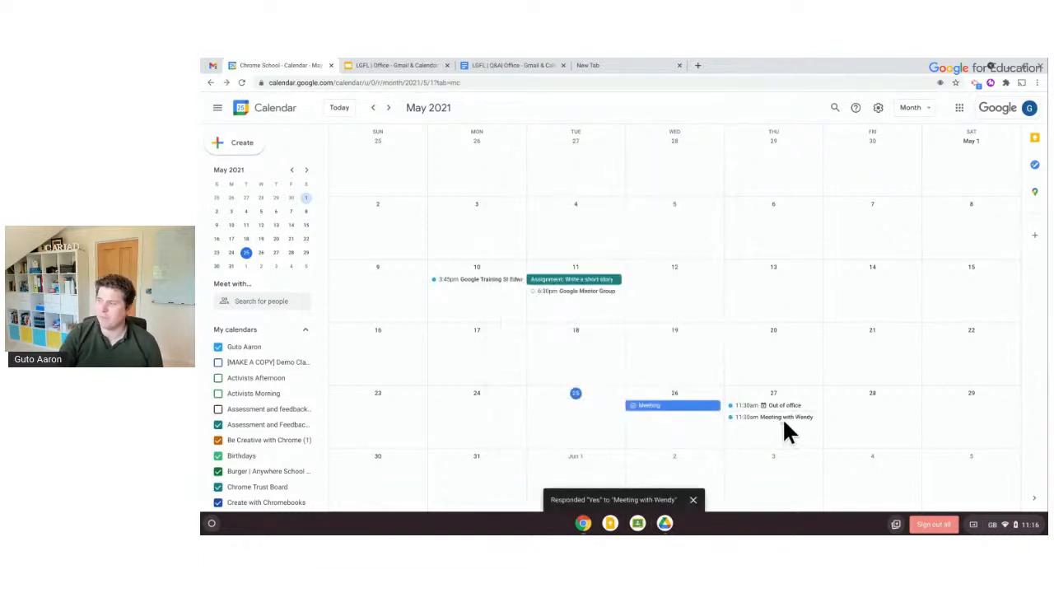
{"action": "left_click", "coordinate": [740, 418]}
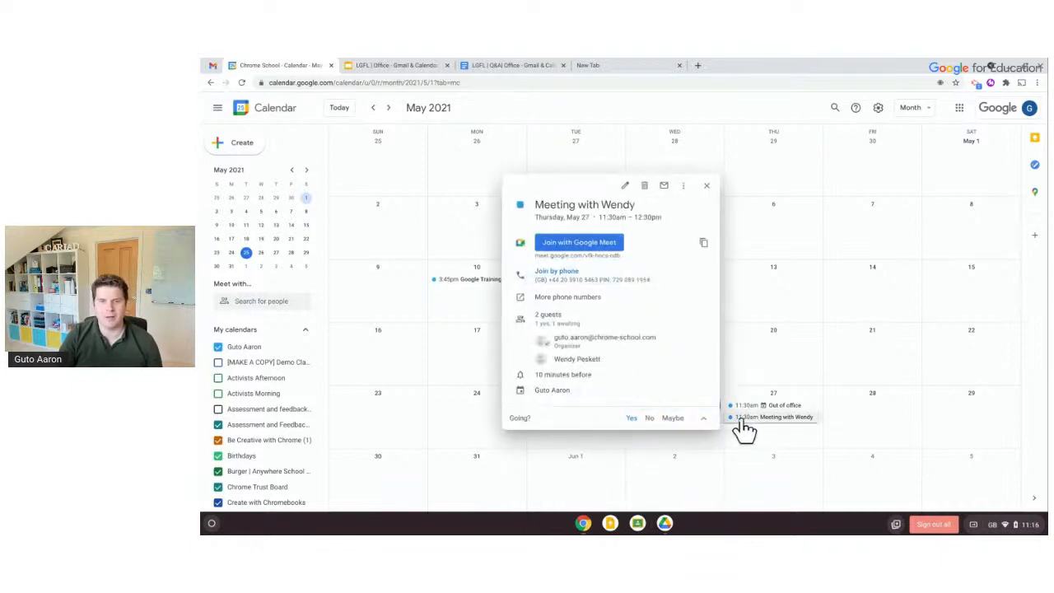
{"action": "left_click", "coordinate": [649, 418]}
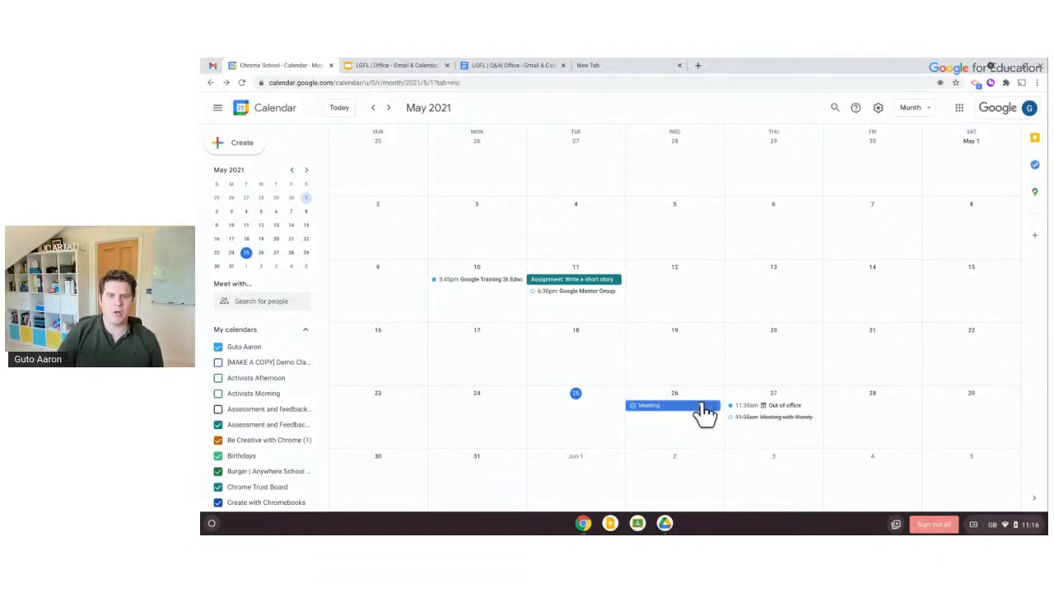
Re-save the Out of office entry unchanged, then bring up Meeting with Wendy's full edit page
{"action": "left_click", "coordinate": [734, 406]}
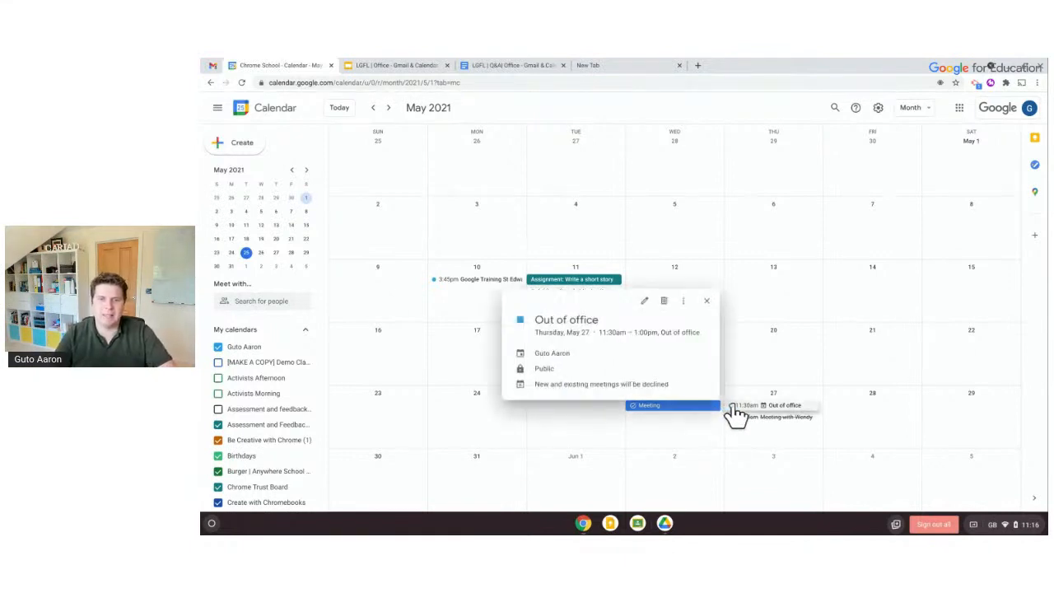
{"action": "left_click", "coordinate": [643, 300]}
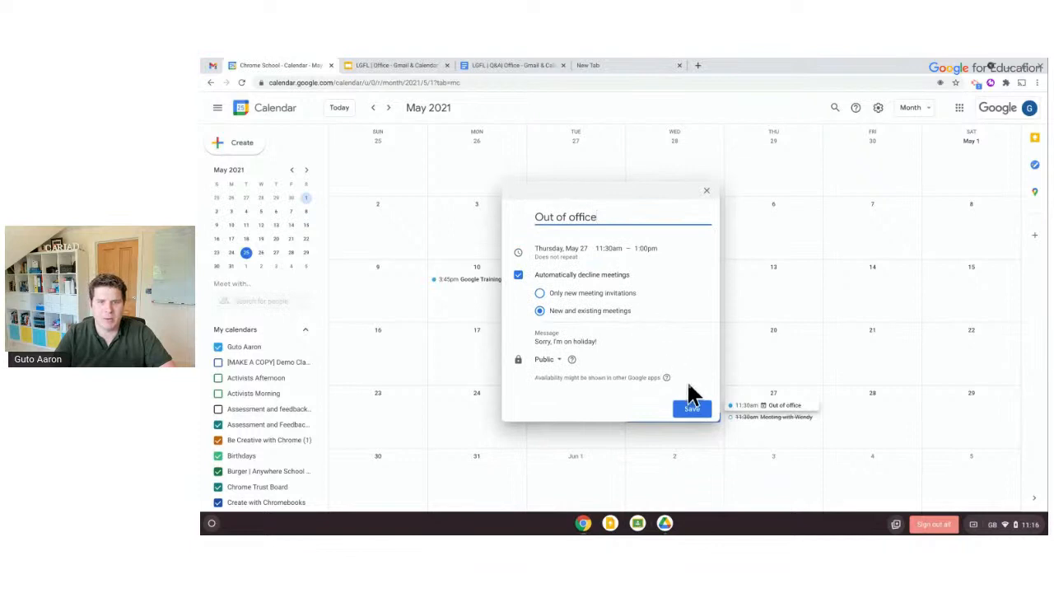
{"action": "left_click", "coordinate": [693, 408]}
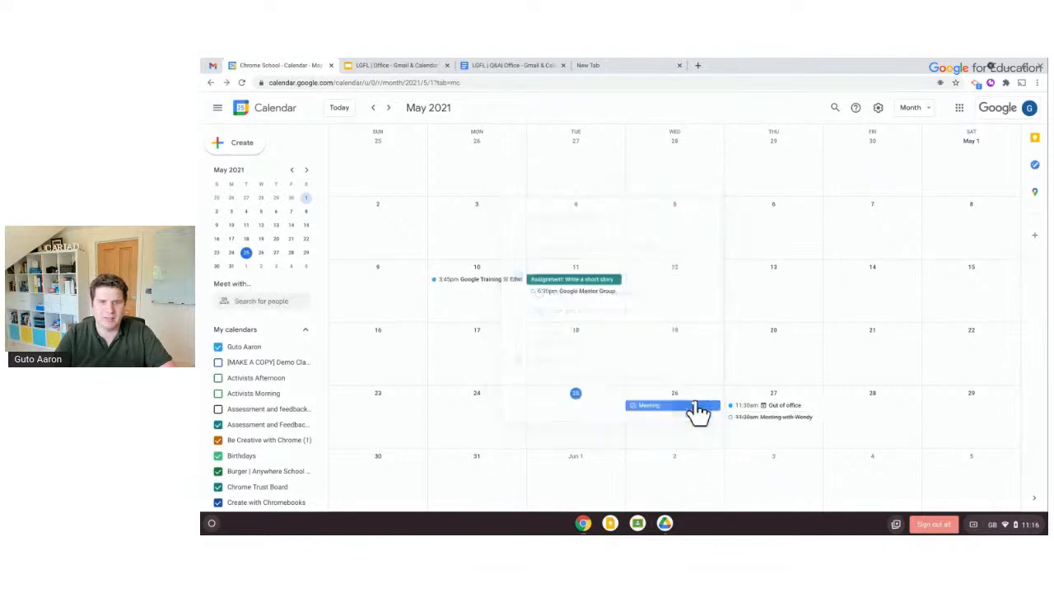
{"action": "left_click", "coordinate": [751, 417]}
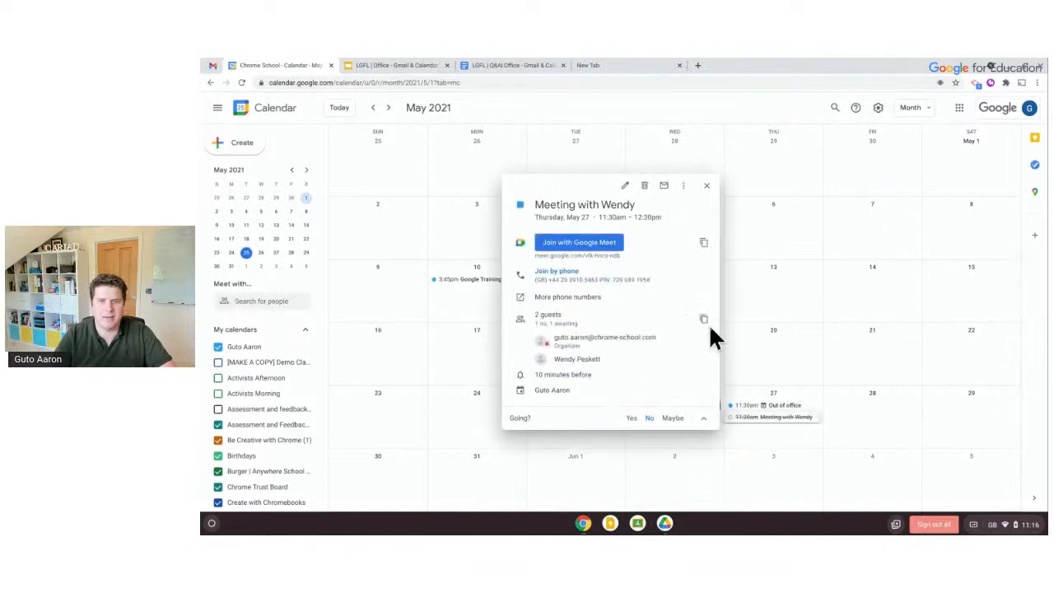
{"action": "left_click", "coordinate": [625, 186]}
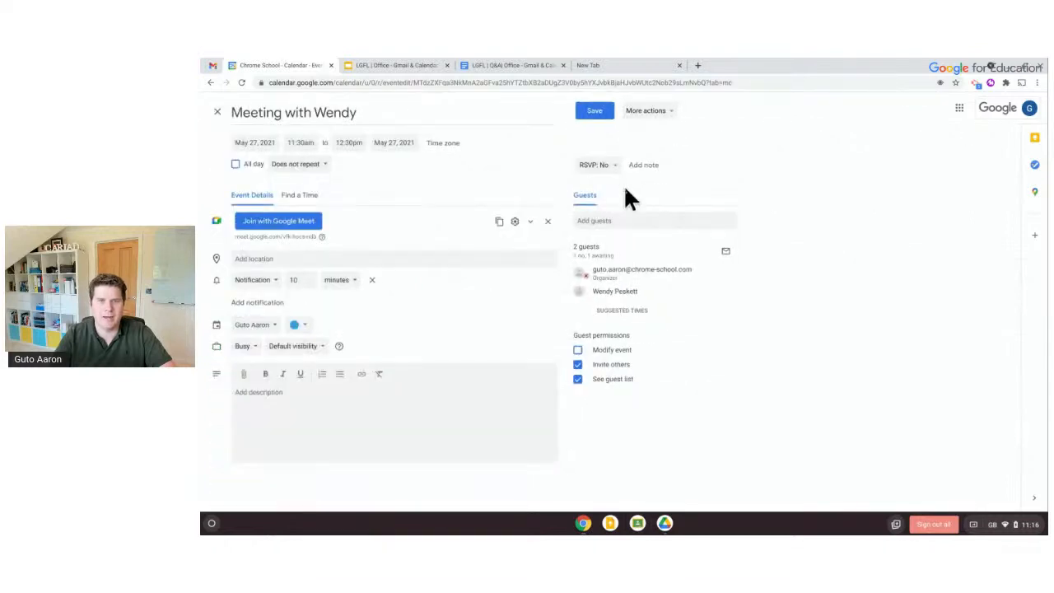
Set Meeting with Wendy's event colour to dark green and save
{"action": "left_click", "coordinate": [299, 326]}
{"action": "left_click", "coordinate": [306, 350]}
{"action": "left_click", "coordinate": [589, 115]}
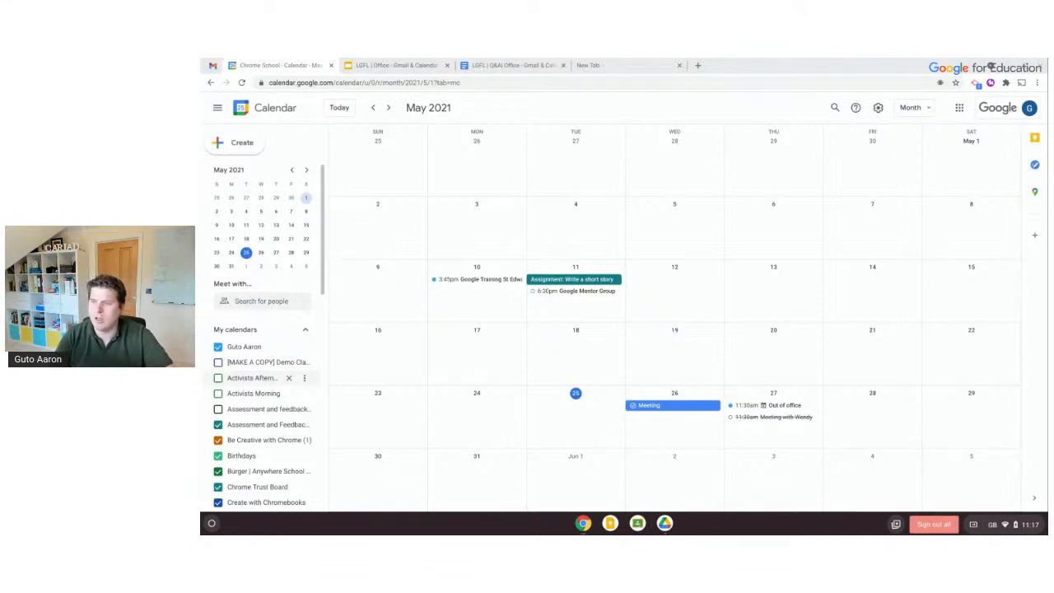
Show the Other calendars add options: subscribe, create, browse, from URL, import
{"action": "scroll", "coordinate": [284, 363], "scroll_direction": "down", "scroll_amount": 1}
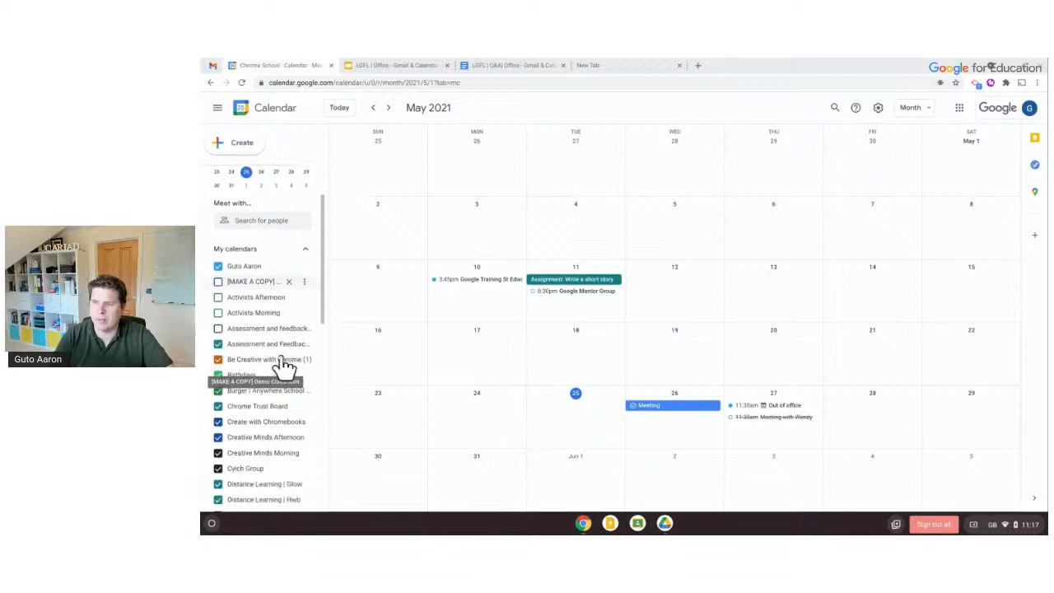
{"action": "scroll", "coordinate": [284, 362], "scroll_direction": "down", "scroll_amount": 6}
{"action": "scroll", "coordinate": [284, 362], "scroll_direction": "up", "scroll_amount": 7}
{"action": "scroll", "coordinate": [284, 362], "scroll_direction": "down", "scroll_amount": 2}
{"action": "scroll", "coordinate": [284, 362], "scroll_direction": "down", "scroll_amount": 5}
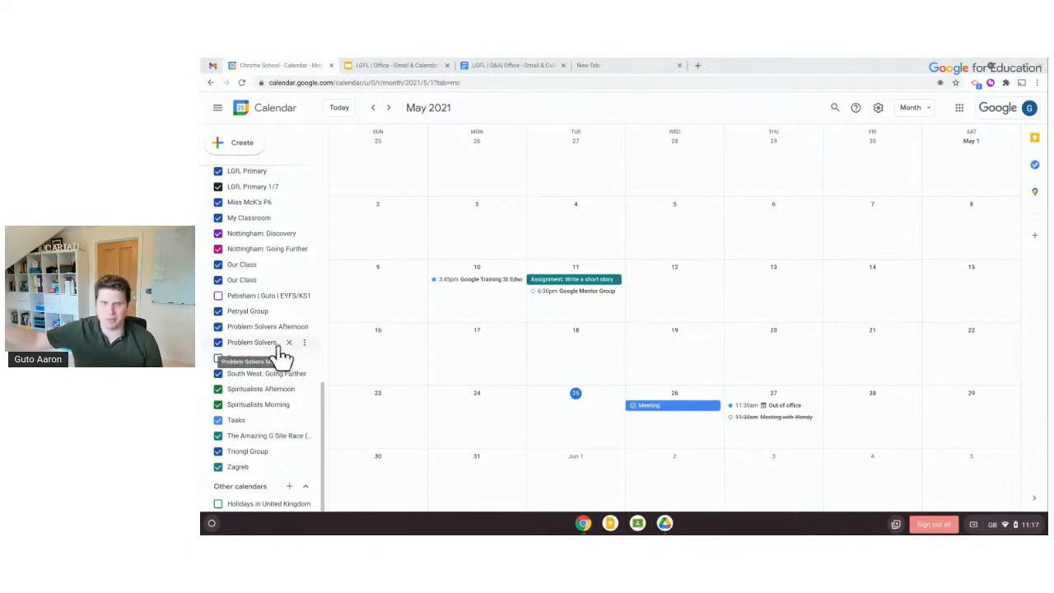
{"action": "left_click", "coordinate": [289, 487]}
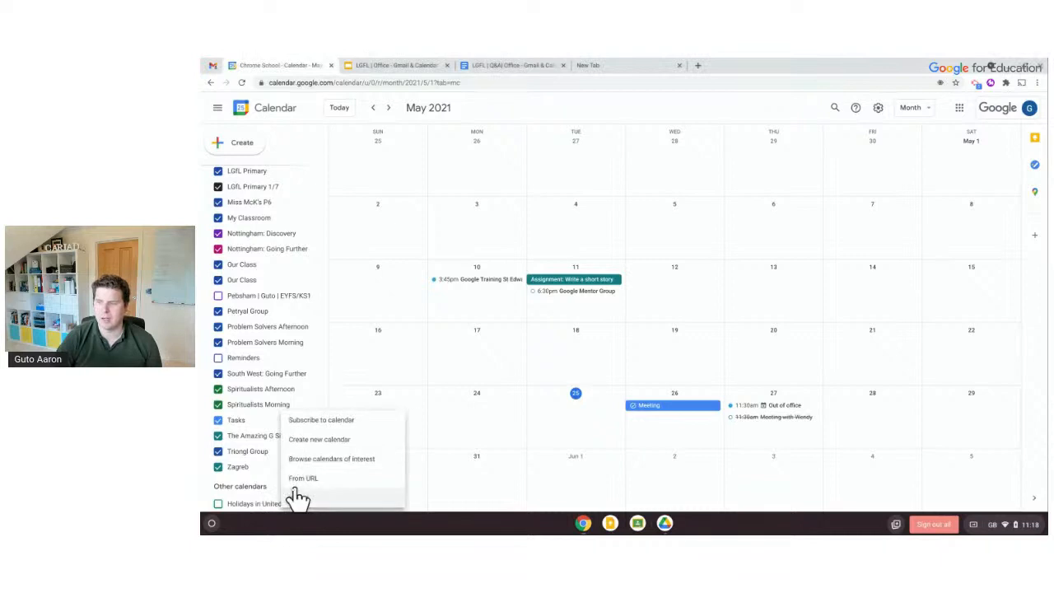
Create a calendar named 'My School Staff' and locate it under Settings for my calendars
{"action": "left_click", "coordinate": [341, 445]}
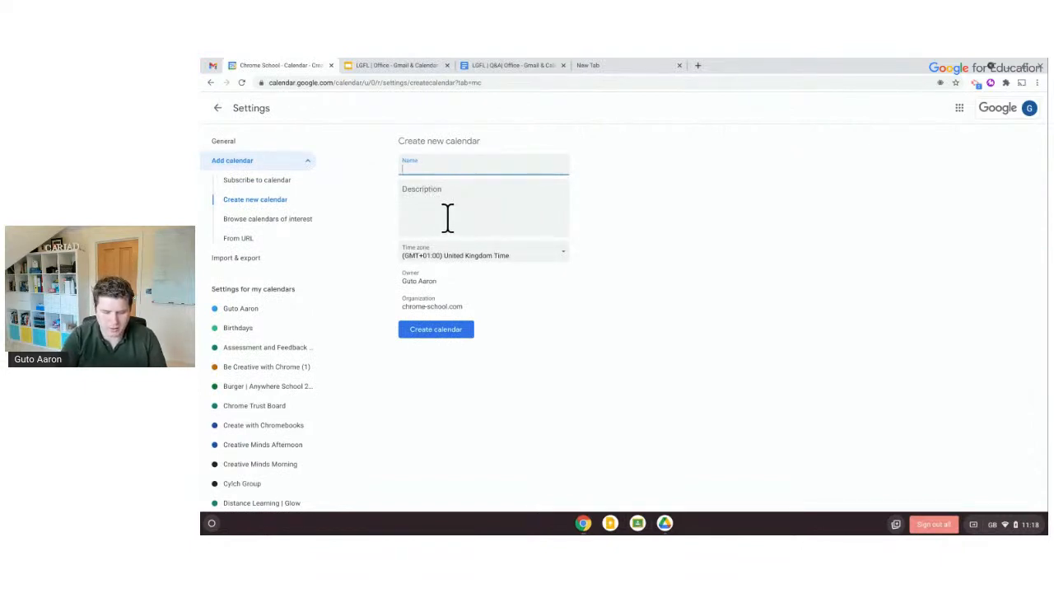
{"action": "type", "text": "My School Stgaff"}
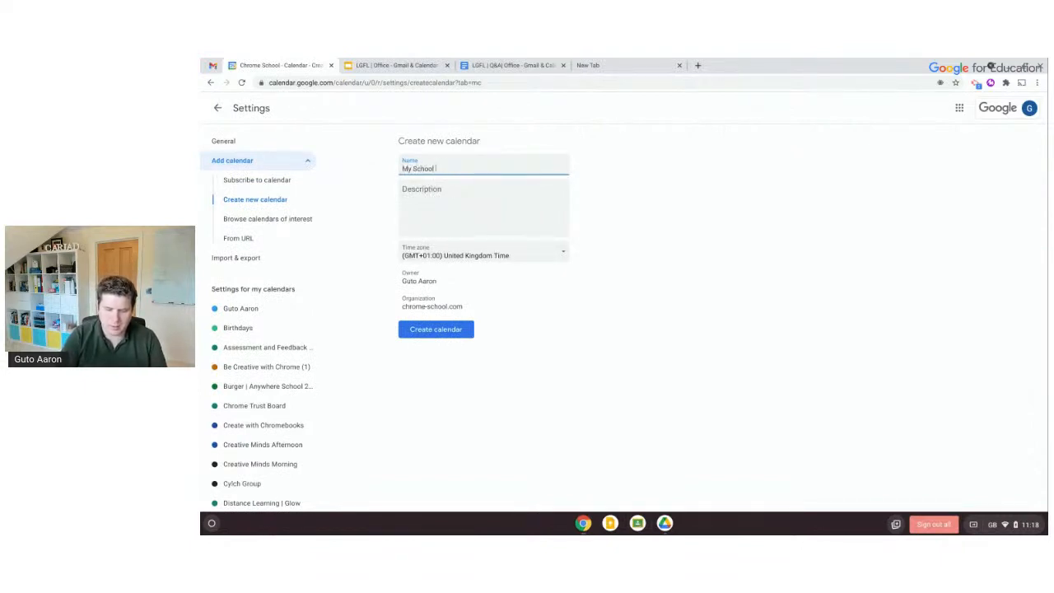
{"action": "key", "text": "BackSpace"}
{"action": "key", "text": "BackSpace"}
{"action": "key", "text": "BackSpace"}
{"action": "type", "text": "aff"}
{"action": "left_click", "coordinate": [428, 202]}
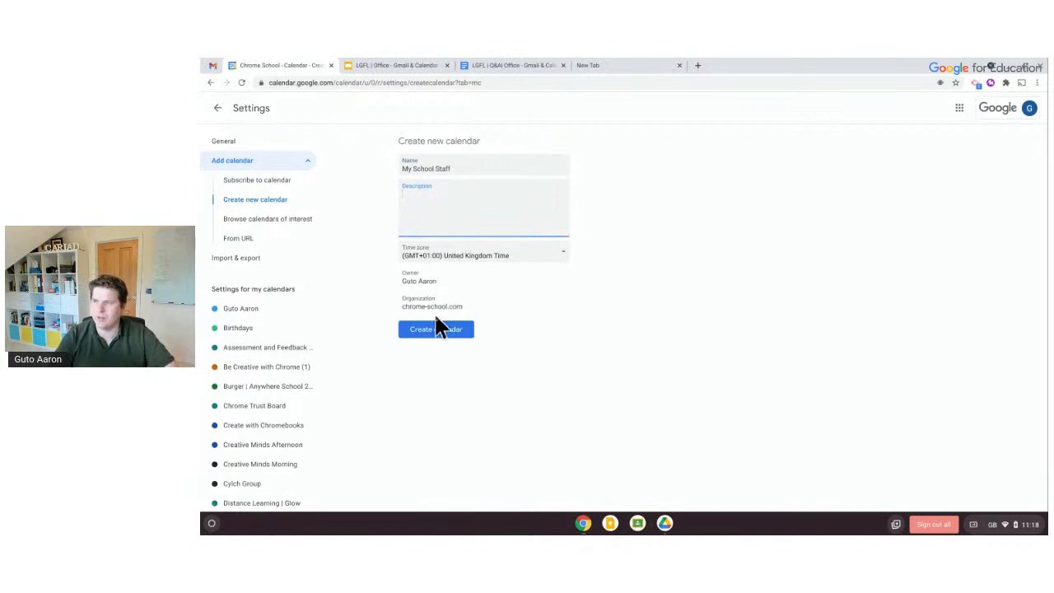
{"action": "left_click", "coordinate": [442, 333]}
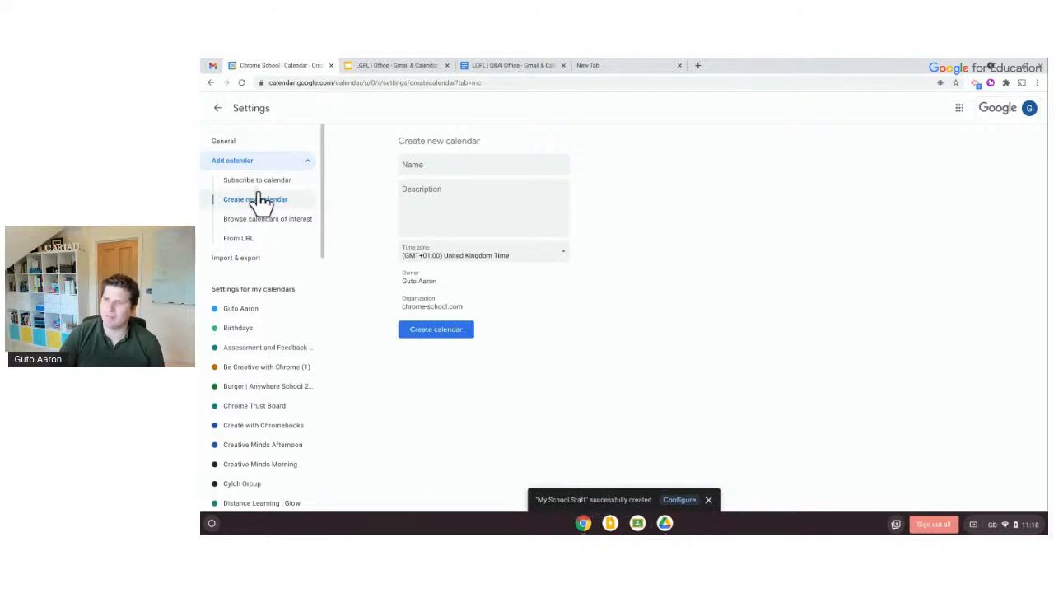
{"action": "scroll", "coordinate": [259, 340], "scroll_direction": "down", "scroll_amount": 3}
{"action": "scroll", "coordinate": [259, 341], "scroll_direction": "down", "scroll_amount": 5}
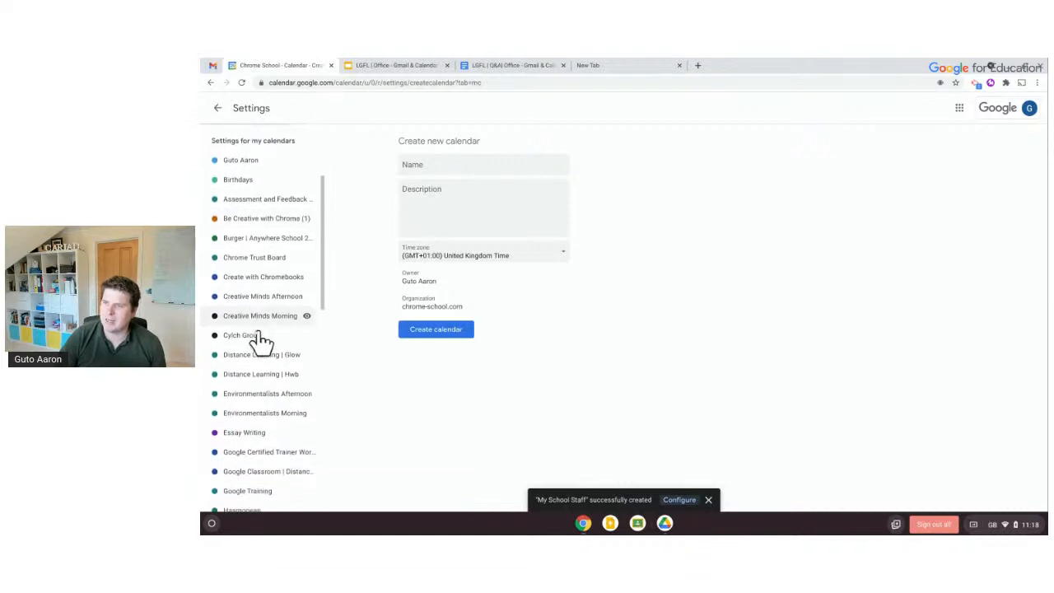
{"action": "scroll", "coordinate": [260, 341], "scroll_direction": "down", "scroll_amount": 4}
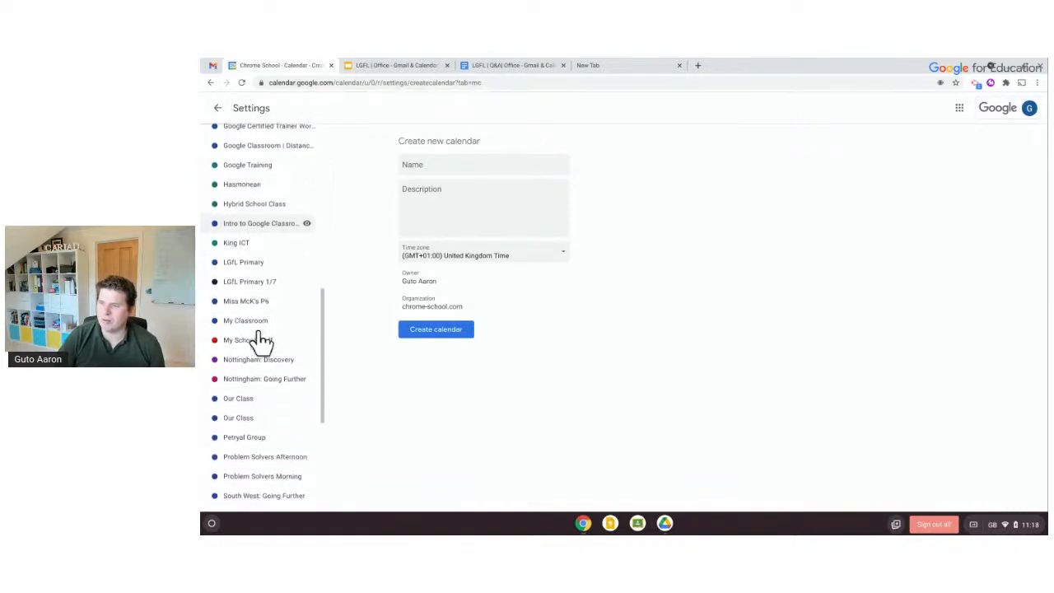
{"action": "scroll", "coordinate": [261, 341], "scroll_direction": "up", "scroll_amount": 1}
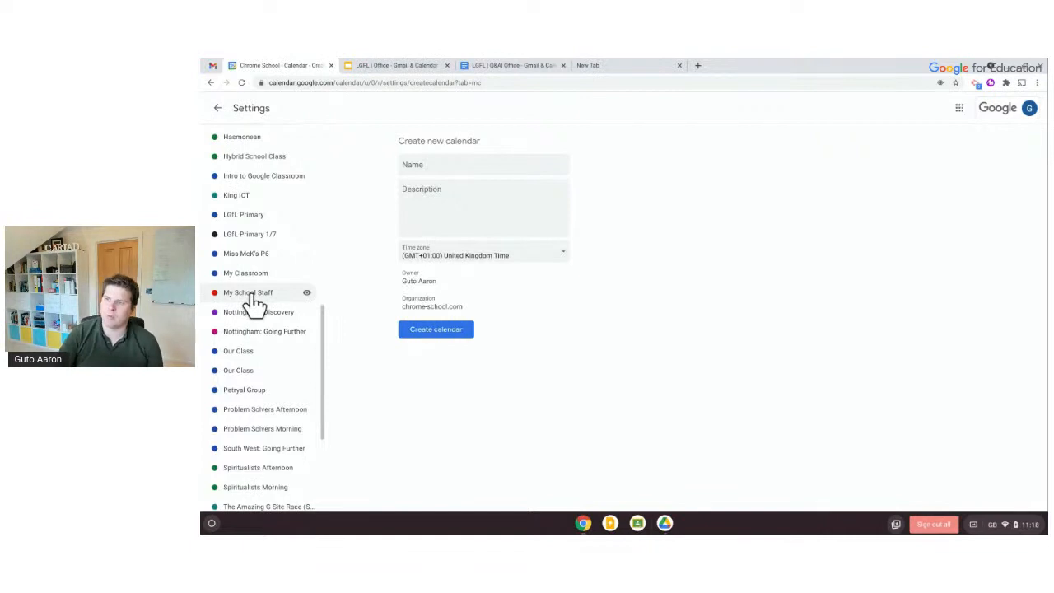
Go to Settings and select My School Staff under Settings for my calendars
{"action": "left_click", "coordinate": [255, 298]}
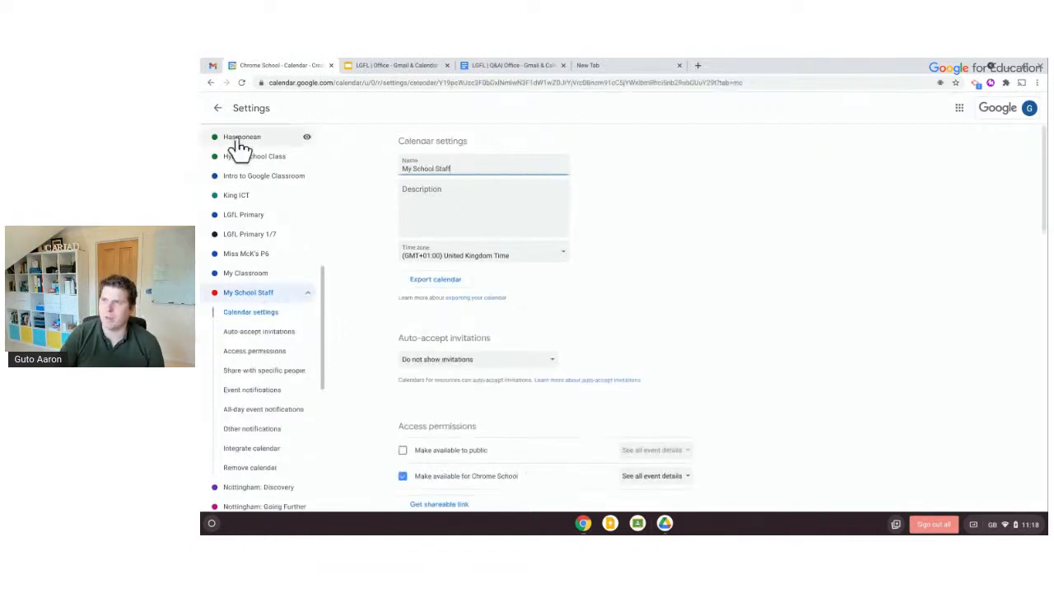
{"action": "left_click", "coordinate": [218, 108]}
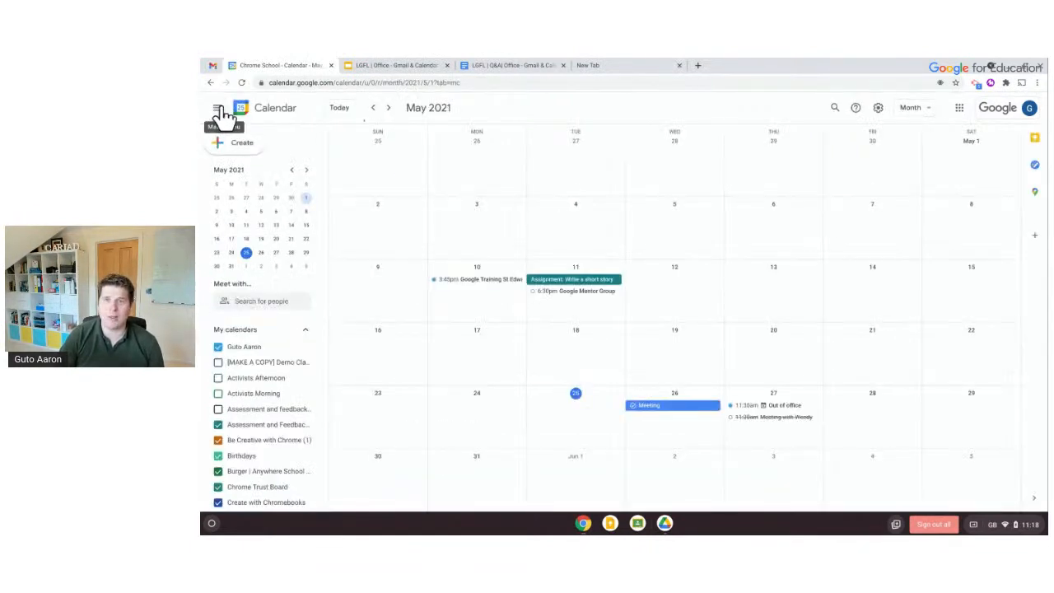
{"action": "left_click", "coordinate": [877, 109]}
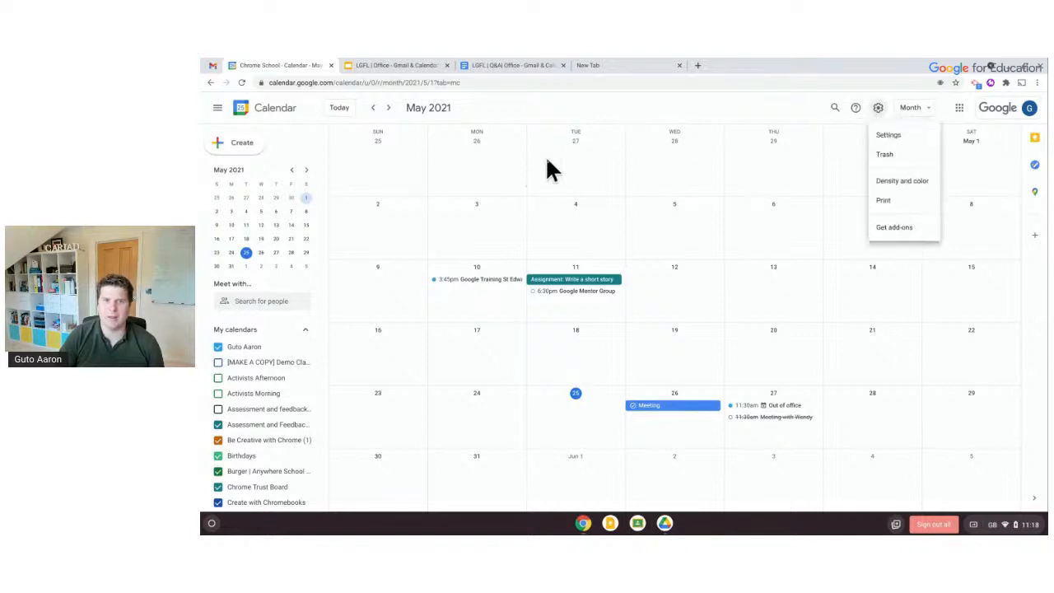
{"action": "left_click", "coordinate": [881, 136]}
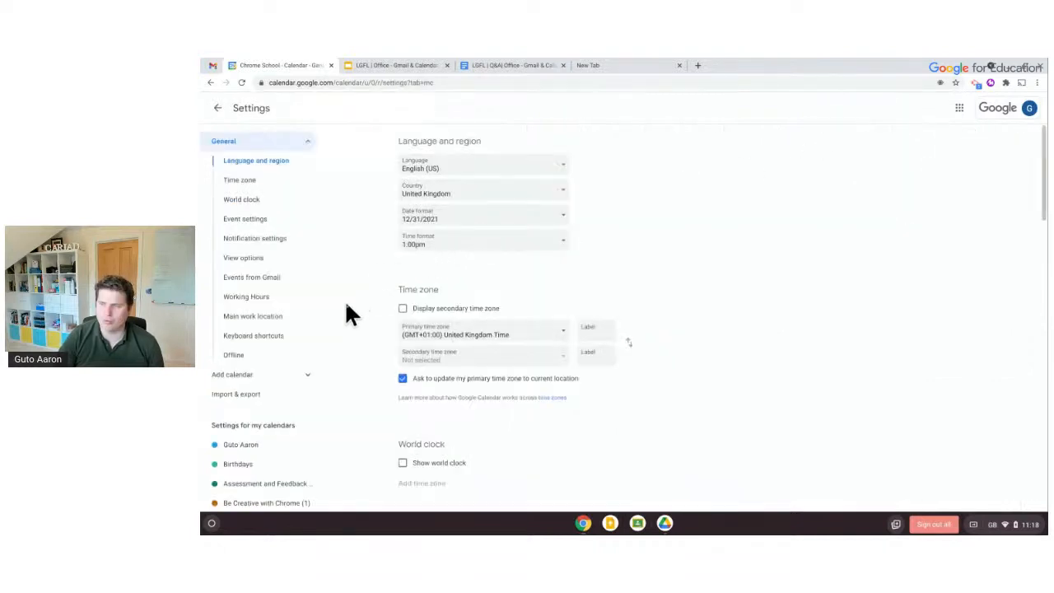
{"action": "scroll", "coordinate": [296, 353], "scroll_direction": "down", "scroll_amount": 3}
{"action": "scroll", "coordinate": [298, 352], "scroll_direction": "down", "scroll_amount": 10}
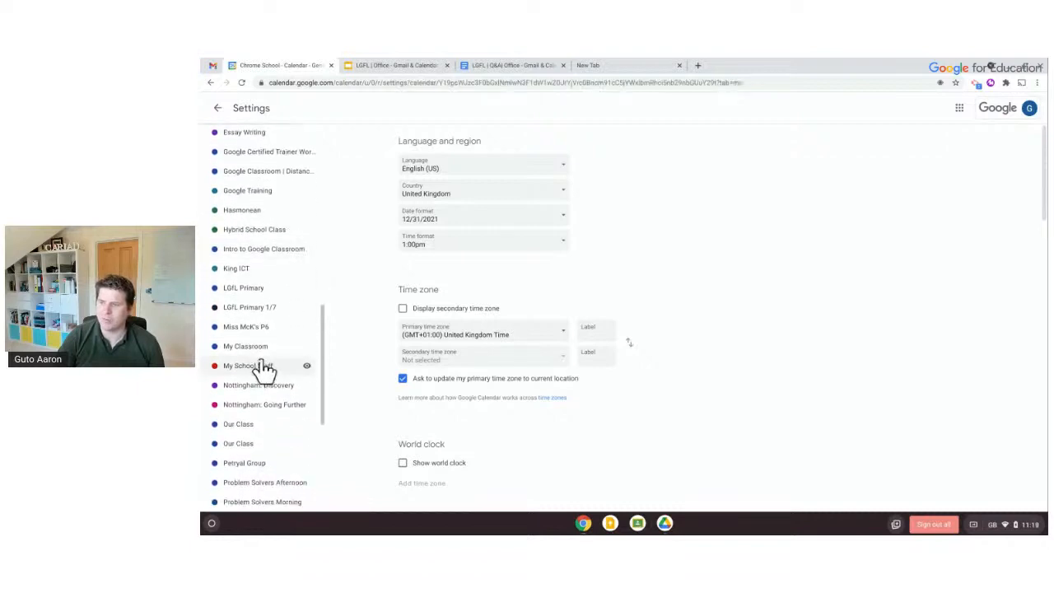
{"action": "left_click", "coordinate": [264, 368]}
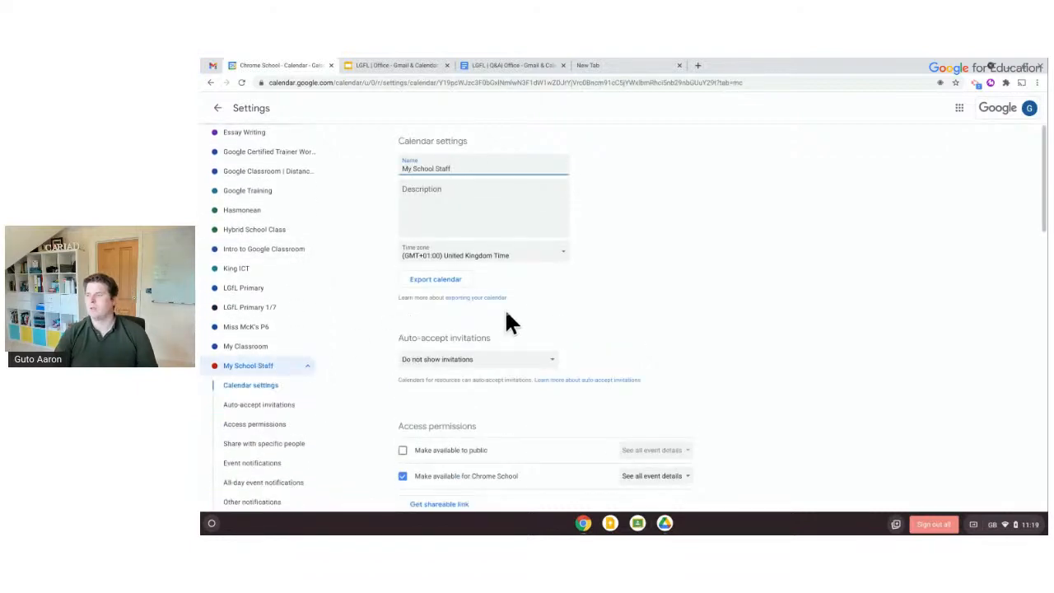
{"action": "scroll", "coordinate": [504, 310], "scroll_direction": "down", "scroll_amount": 3}
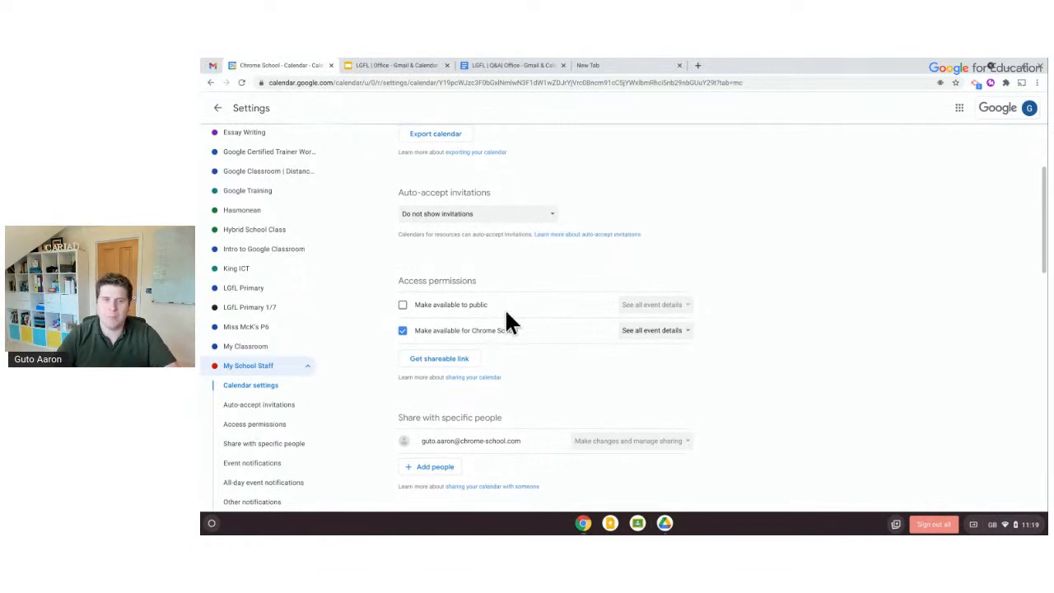
{"action": "left_click", "coordinate": [403, 308]}
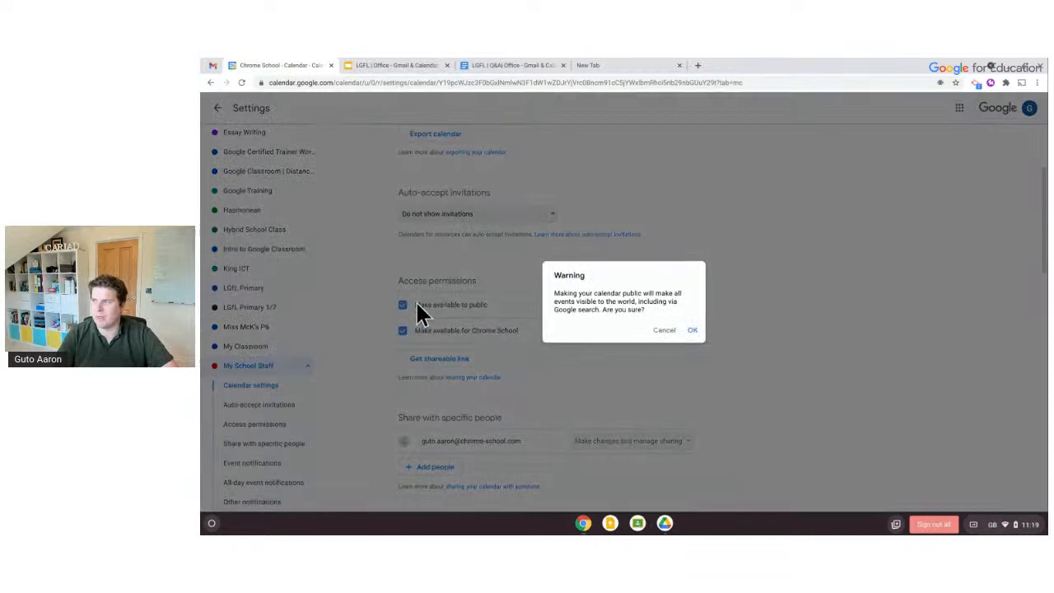
{"action": "left_click", "coordinate": [664, 332]}
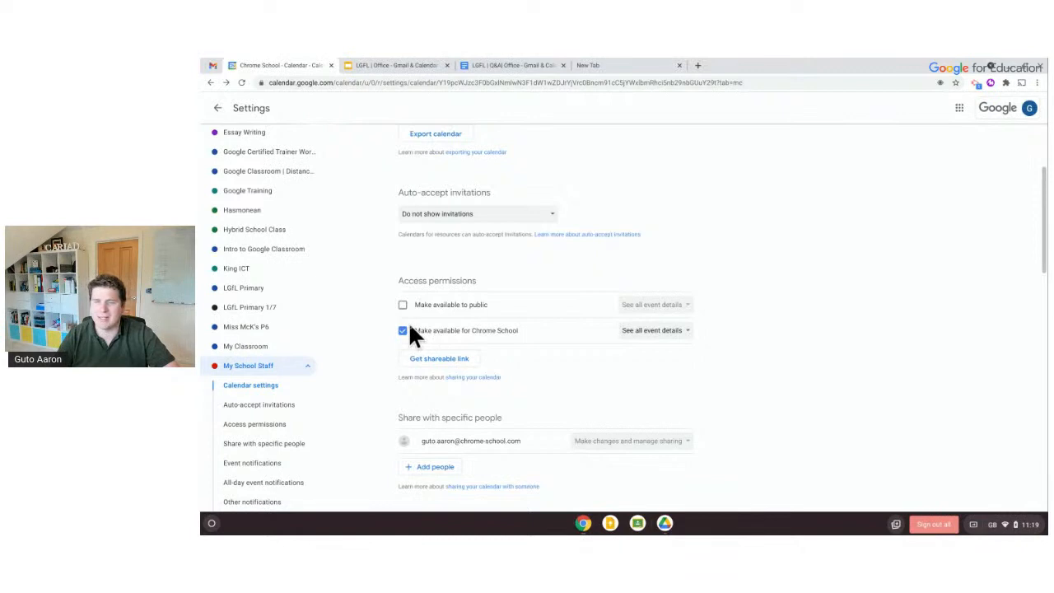
{"action": "scroll", "coordinate": [421, 321], "scroll_direction": "down", "scroll_amount": 4}
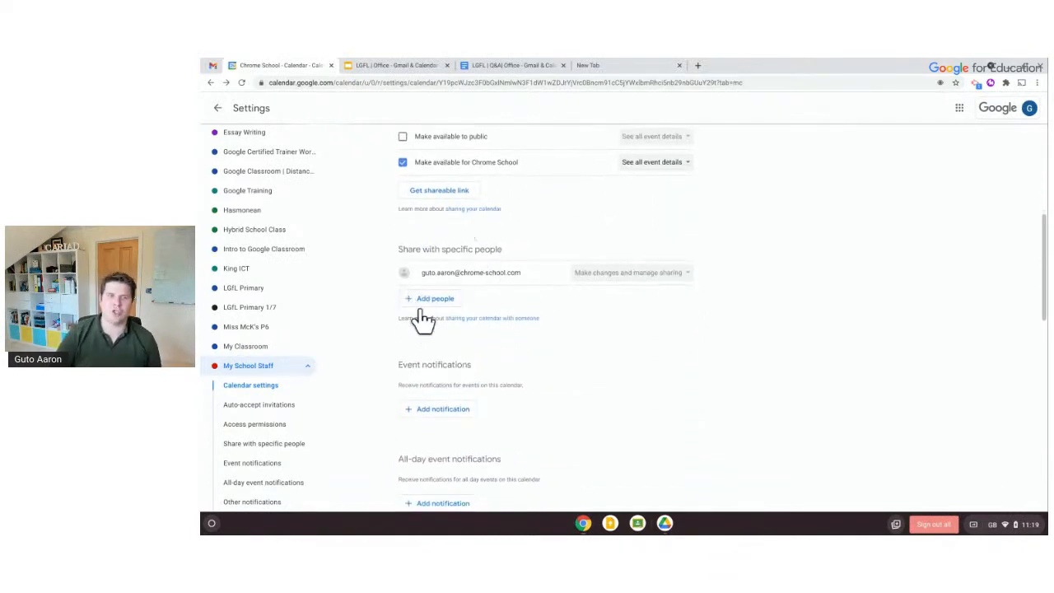
Add two colleagues to share My School Staff with, then list the permission levels
{"action": "left_click", "coordinate": [439, 301]}
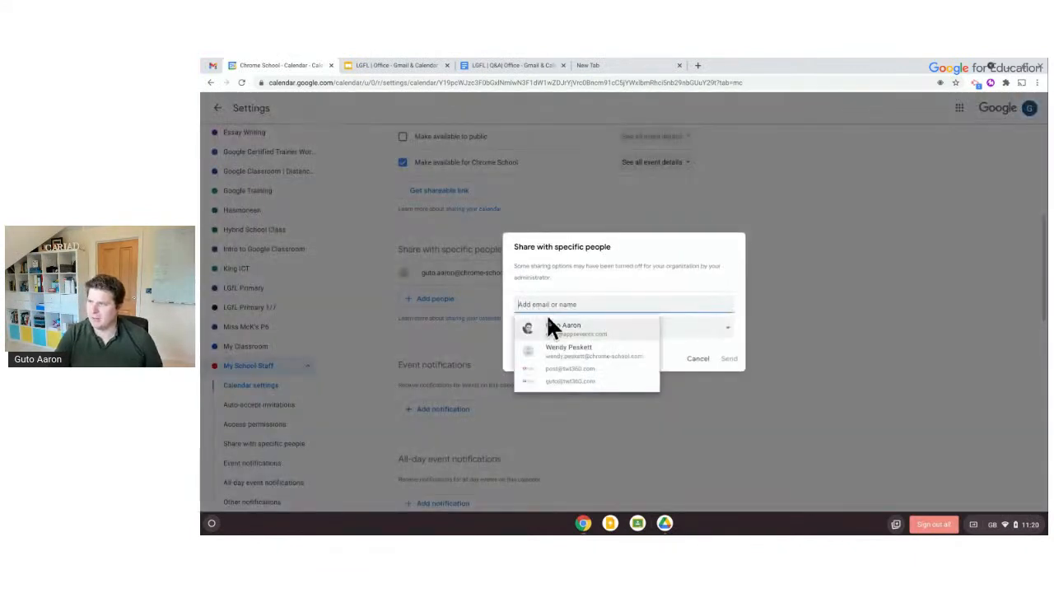
{"action": "left_click", "coordinate": [550, 327]}
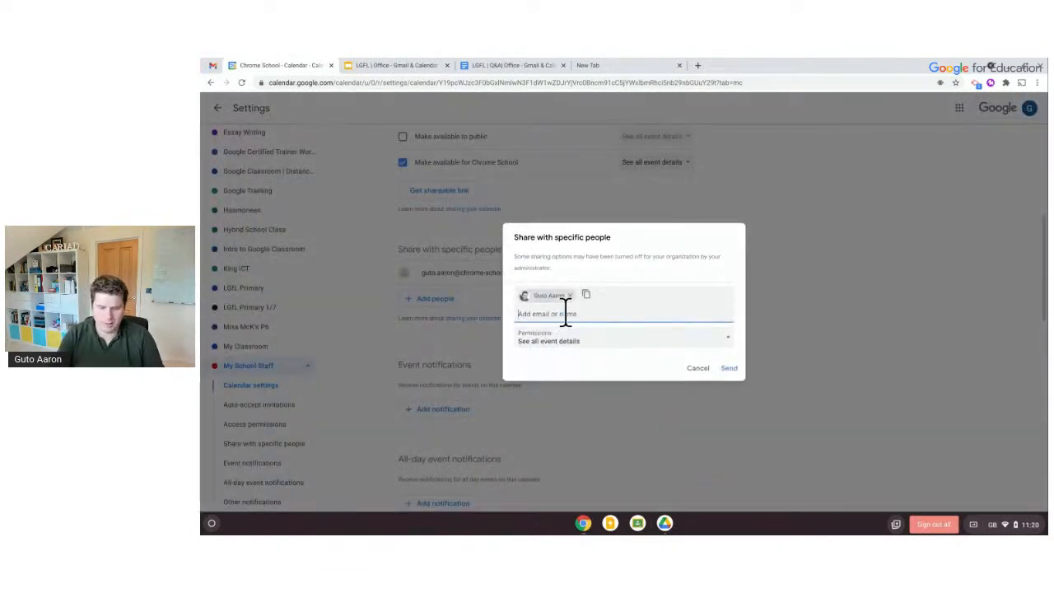
{"action": "type", "text": "wendy"}
{"action": "left_click", "coordinate": [575, 338]}
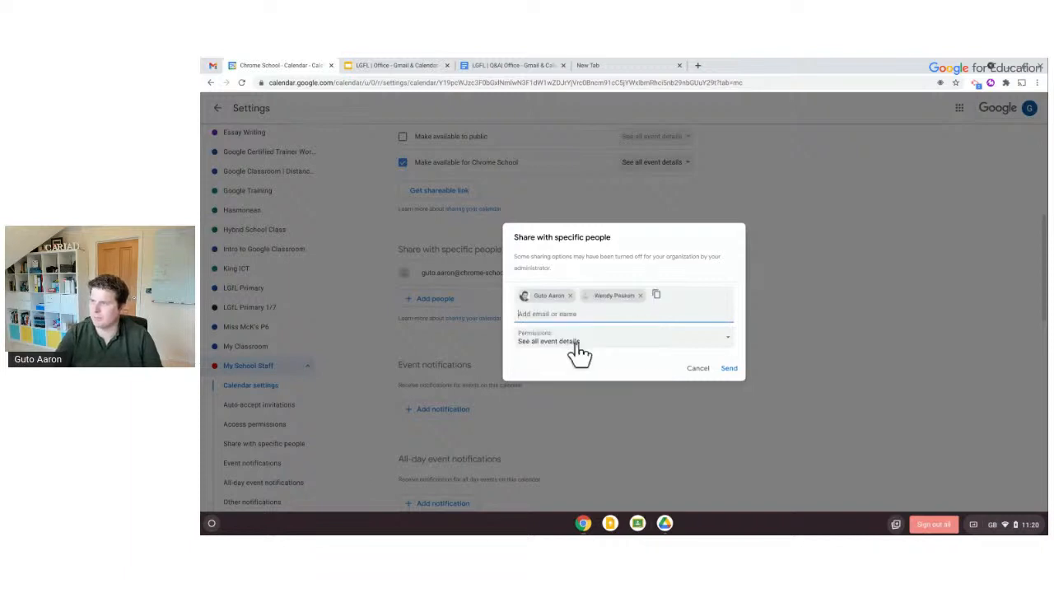
{"action": "left_click", "coordinate": [635, 340]}
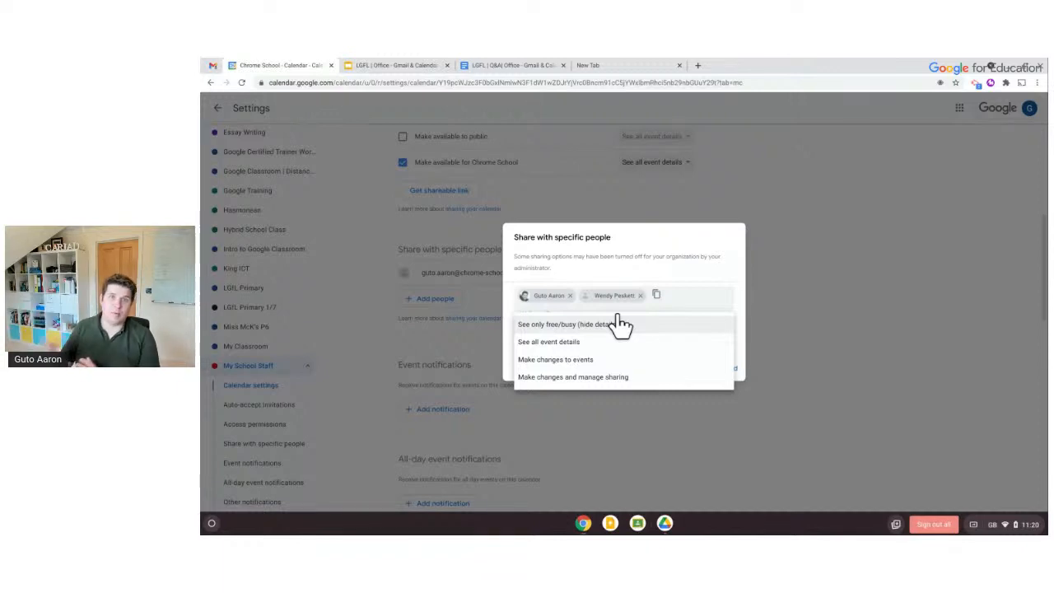
Set the sharing permission for My School Staff to Make changes to events
{"action": "left_click", "coordinate": [580, 346]}
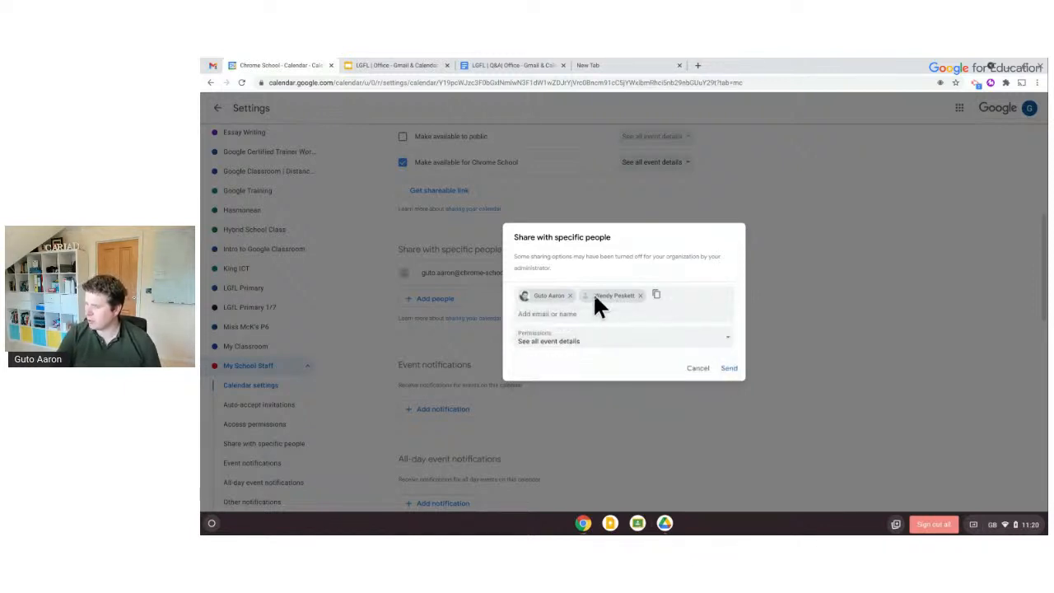
{"action": "mouse_move", "coordinate": [617, 300]}
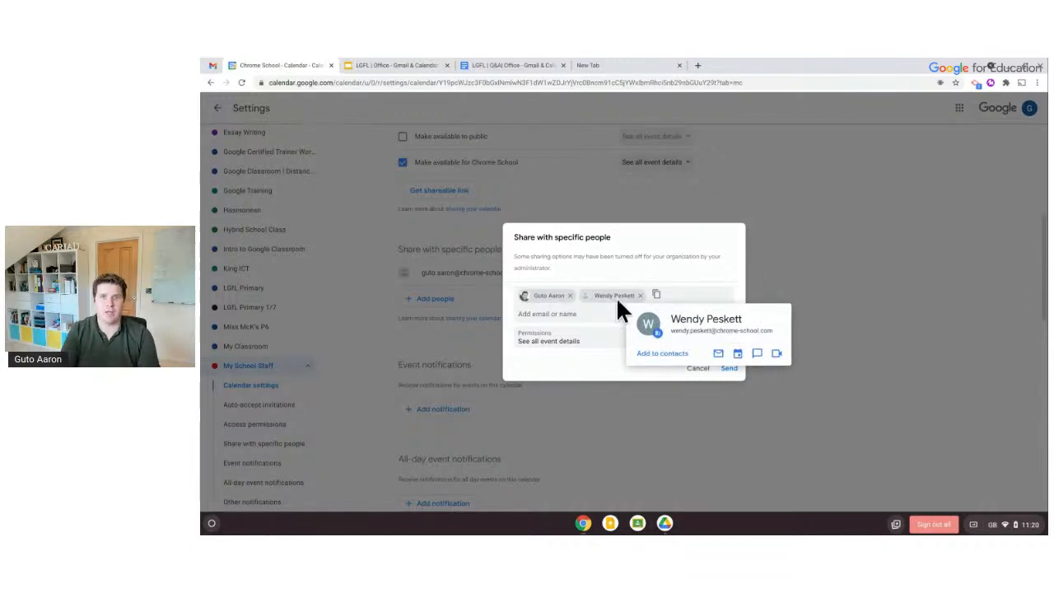
{"action": "left_click", "coordinate": [590, 353]}
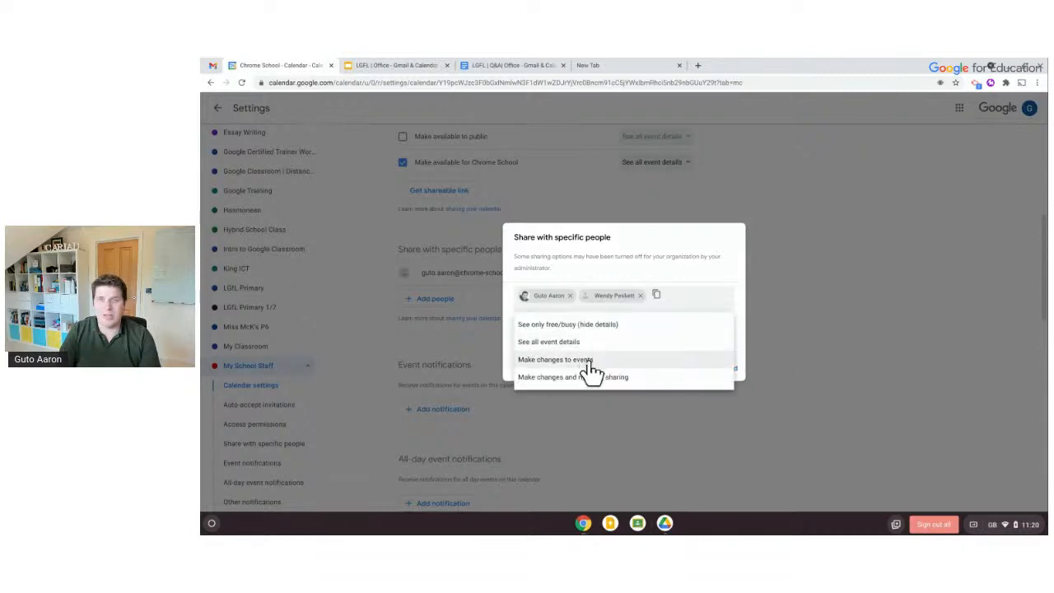
{"action": "left_click", "coordinate": [589, 362]}
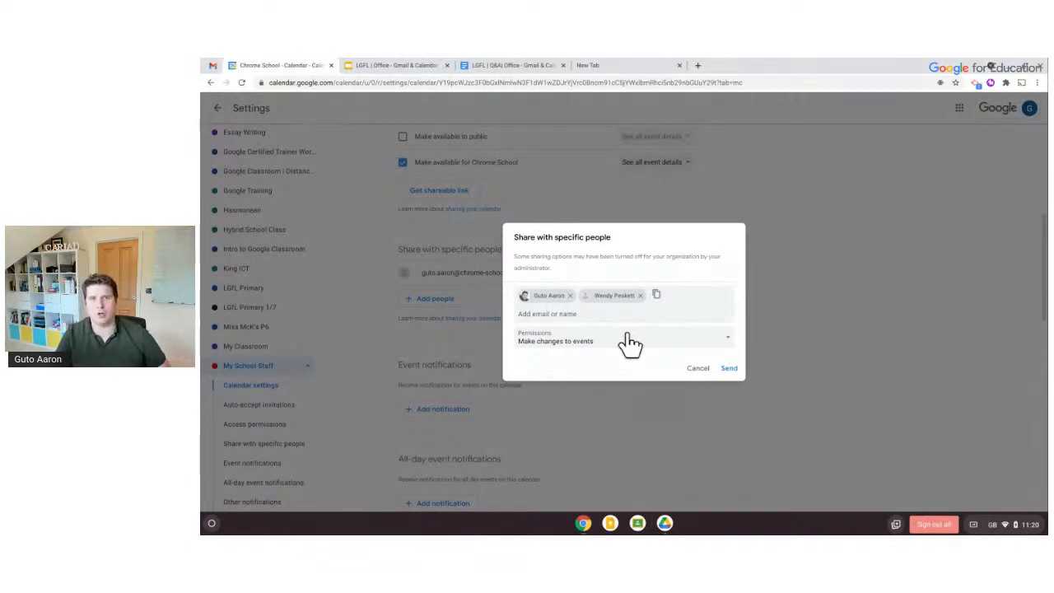
{"action": "left_click", "coordinate": [629, 344]}
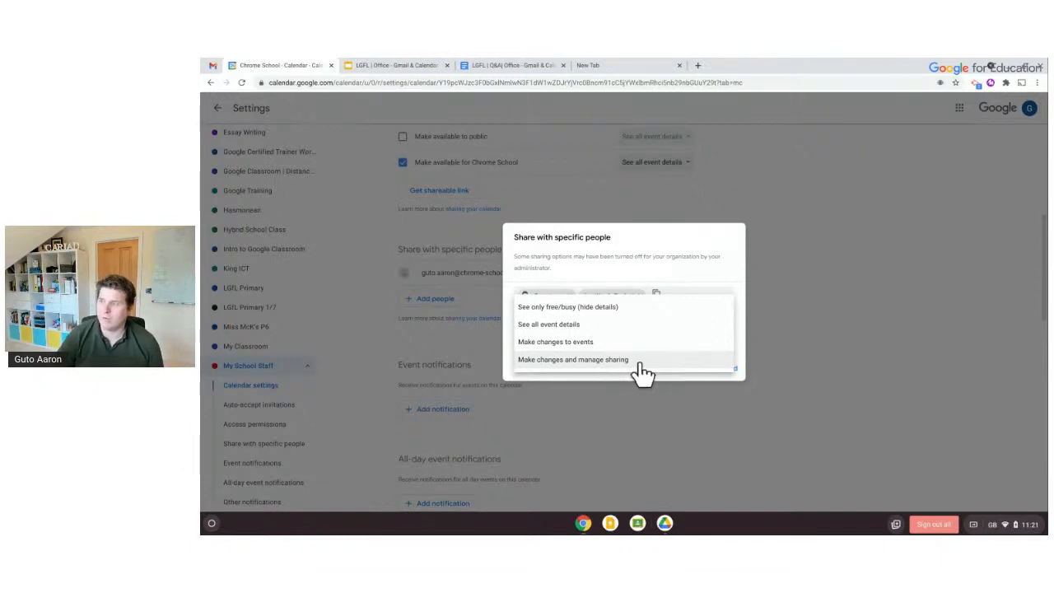
{"action": "left_click", "coordinate": [613, 326]}
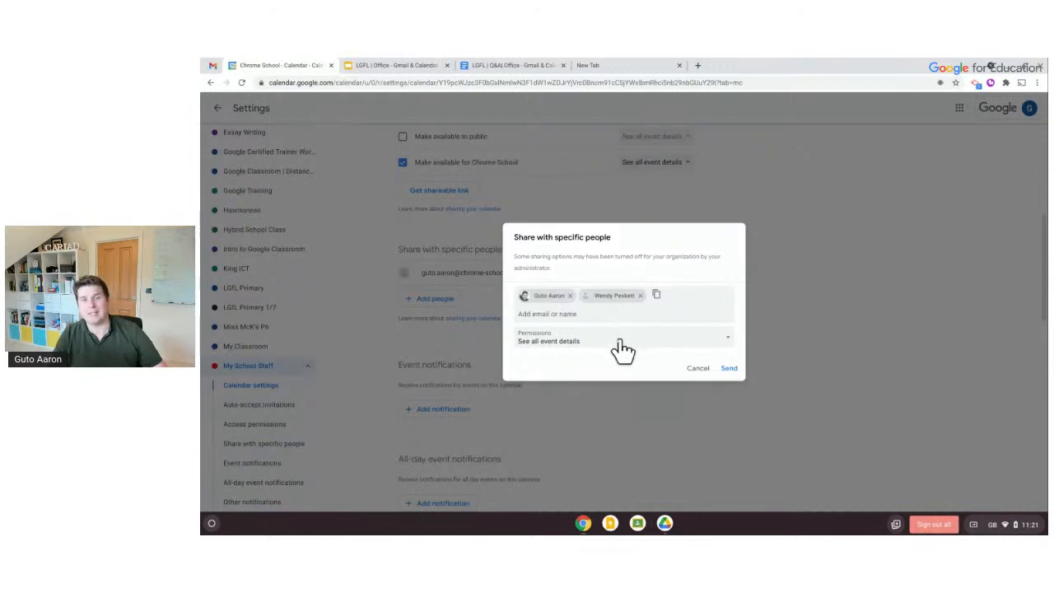
{"action": "left_click", "coordinate": [619, 340]}
{"action": "left_click", "coordinate": [615, 356]}
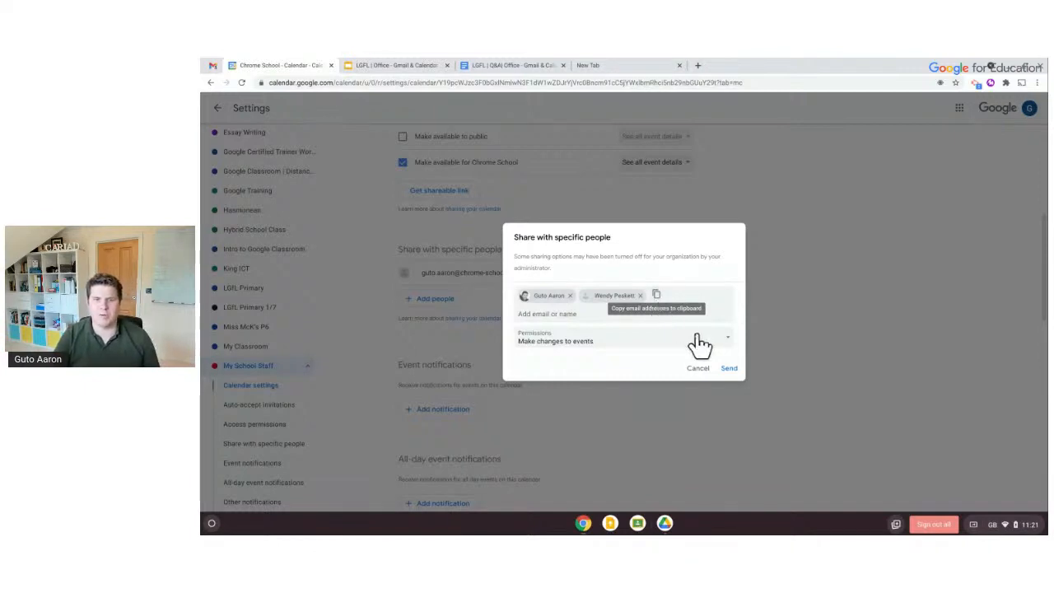
Drop the second colleague, send the share invitation, and go back to May 2021
{"action": "left_click", "coordinate": [640, 294]}
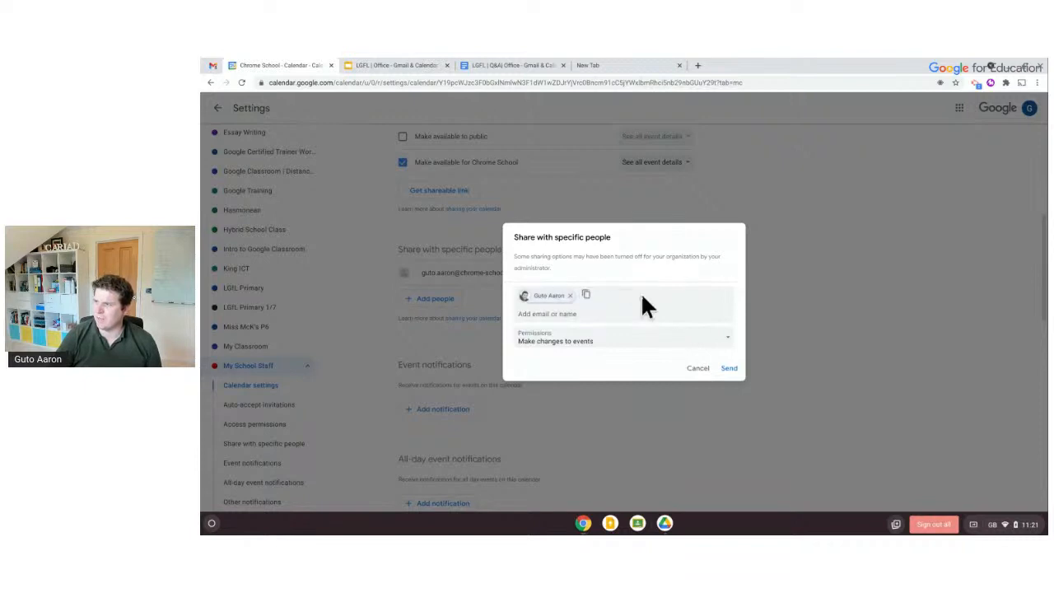
{"action": "left_click", "coordinate": [728, 370]}
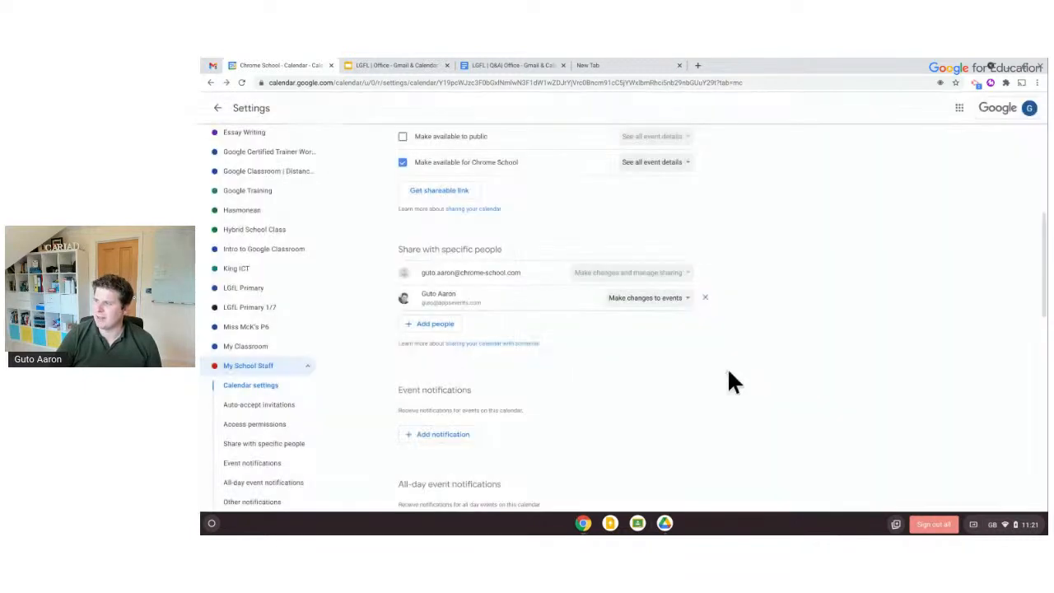
{"action": "scroll", "coordinate": [481, 329], "scroll_direction": "down", "scroll_amount": 1}
{"action": "scroll", "coordinate": [481, 329], "scroll_direction": "up", "scroll_amount": 5}
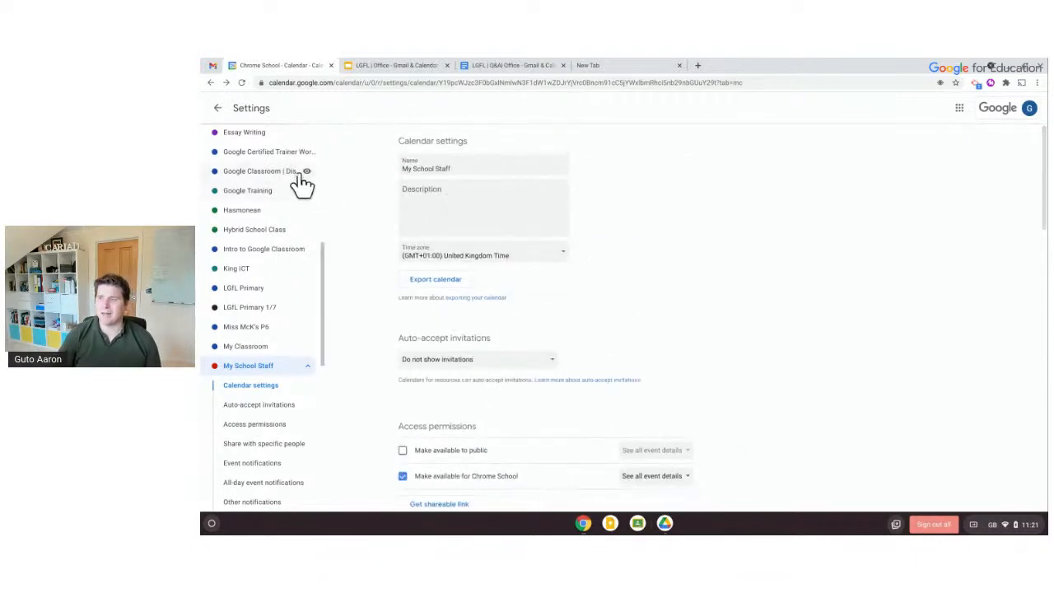
{"action": "left_click", "coordinate": [219, 109]}
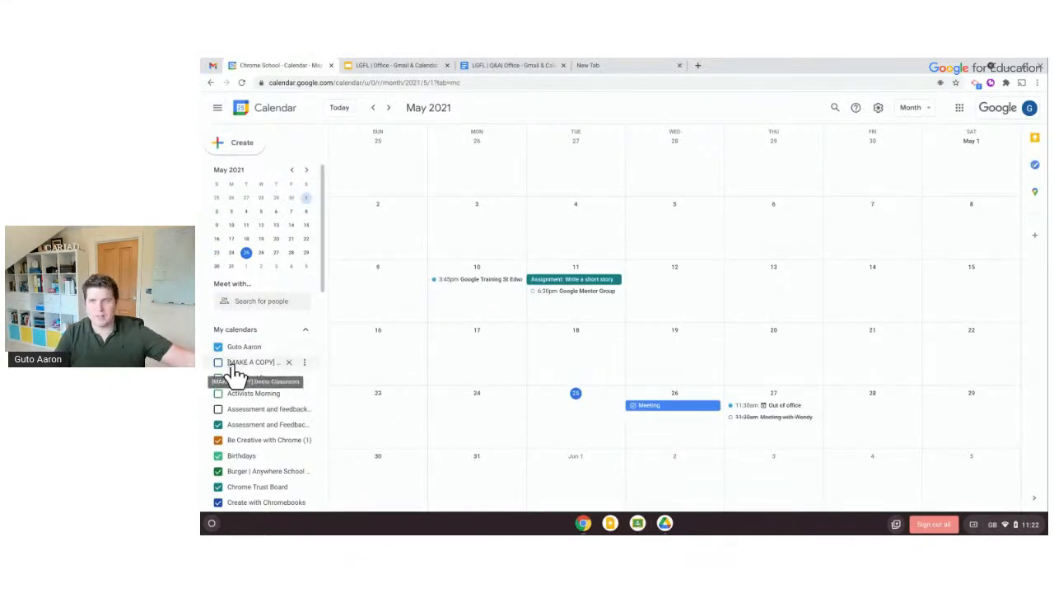
Create a 'Staff Meeting' event on Wednesday June 2, assigned to the My School Staff calendar
{"action": "scroll", "coordinate": [237, 373], "scroll_direction": "down", "scroll_amount": 4}
{"action": "scroll", "coordinate": [239, 379], "scroll_direction": "down", "scroll_amount": 5}
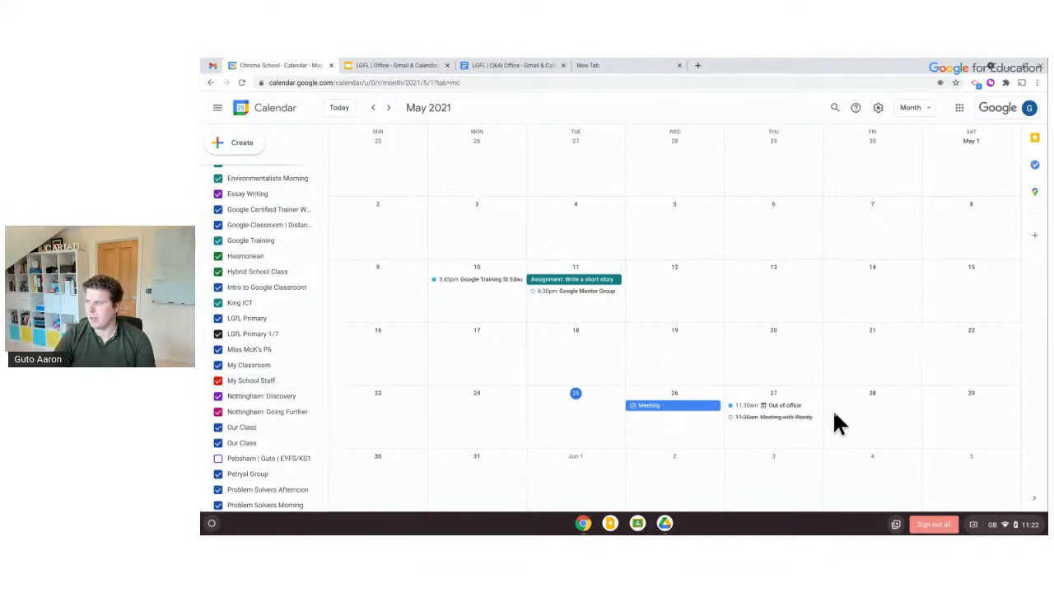
{"action": "left_click", "coordinate": [650, 474]}
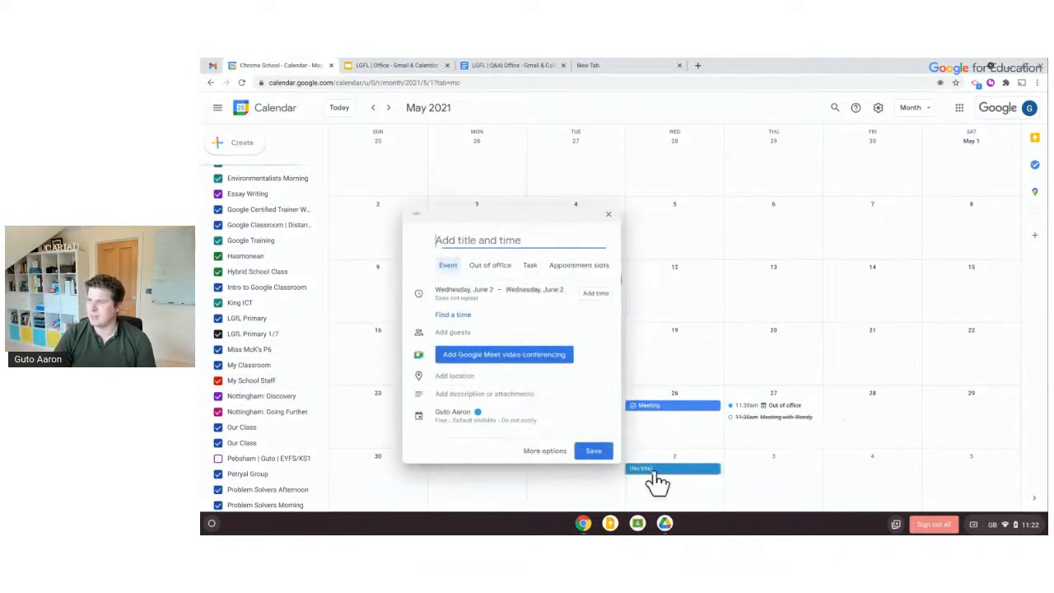
{"action": "type", "text": "Staff Meeting"}
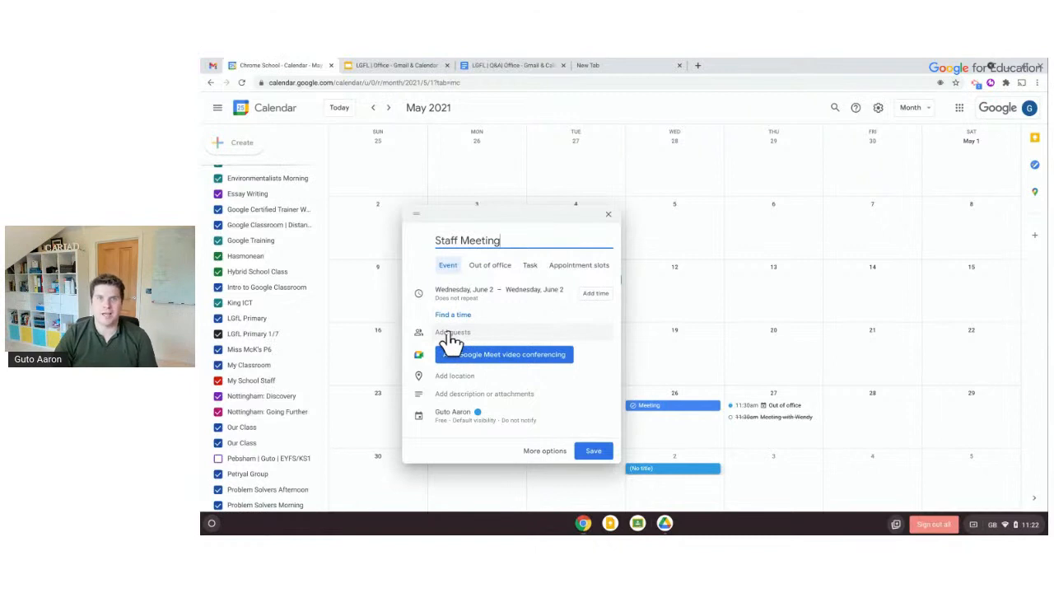
{"action": "left_click", "coordinate": [454, 420]}
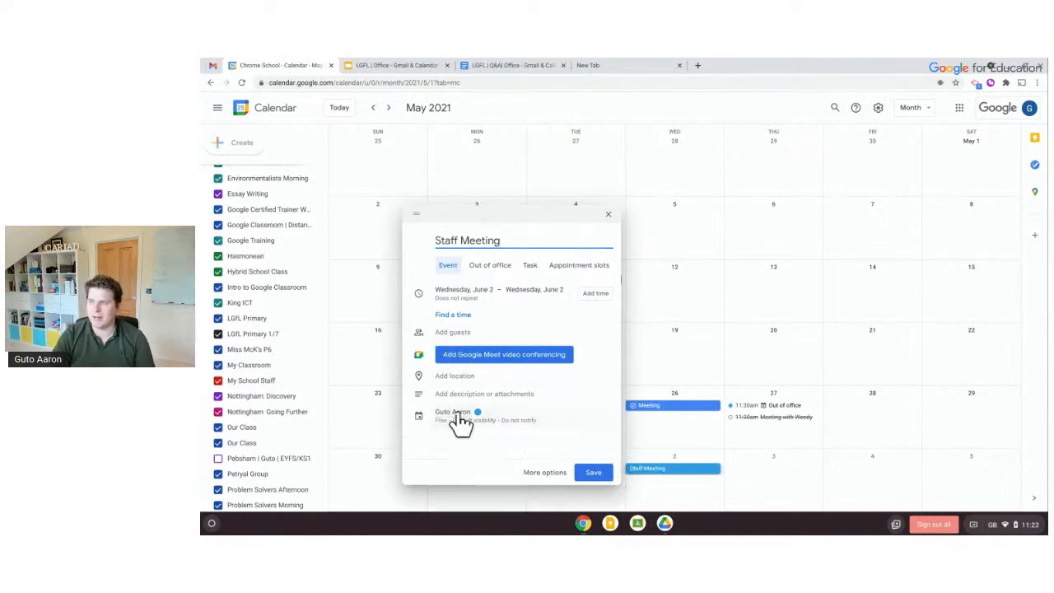
{"action": "scroll", "coordinate": [478, 288], "scroll_direction": "down", "scroll_amount": 5}
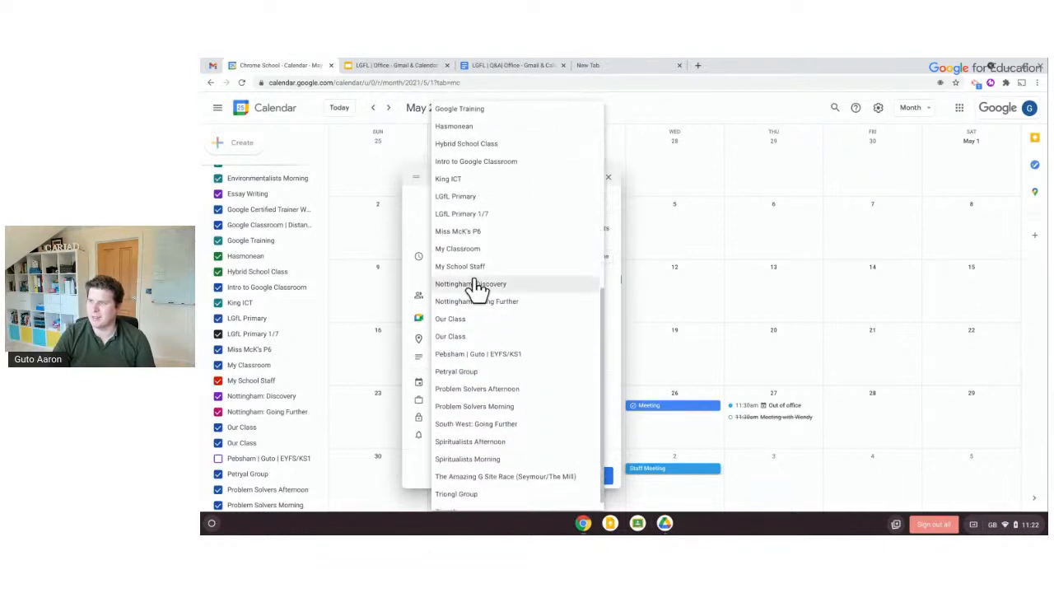
{"action": "left_click", "coordinate": [471, 278]}
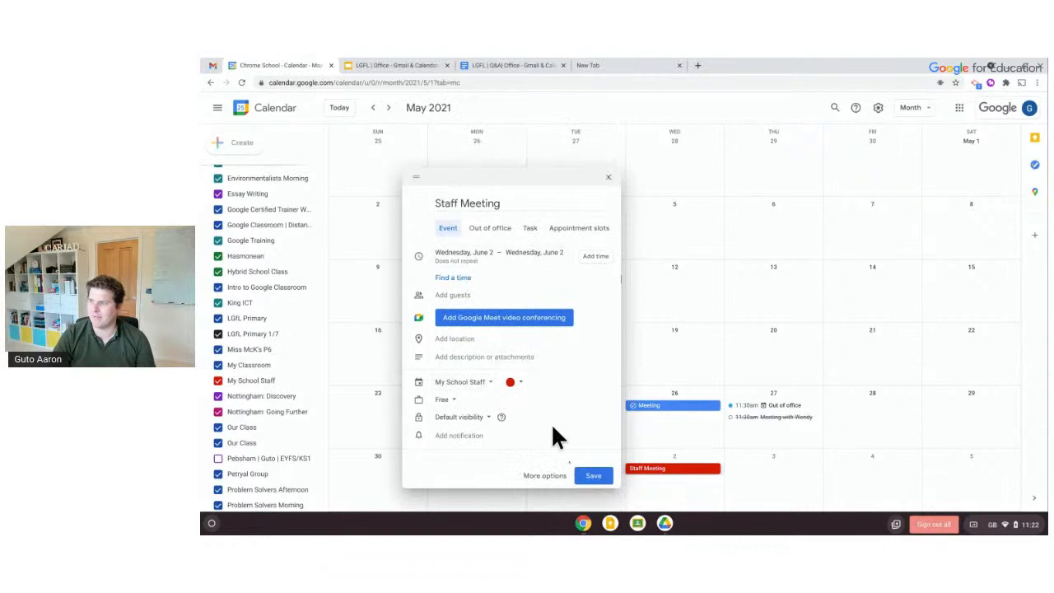
{"action": "left_click", "coordinate": [593, 476]}
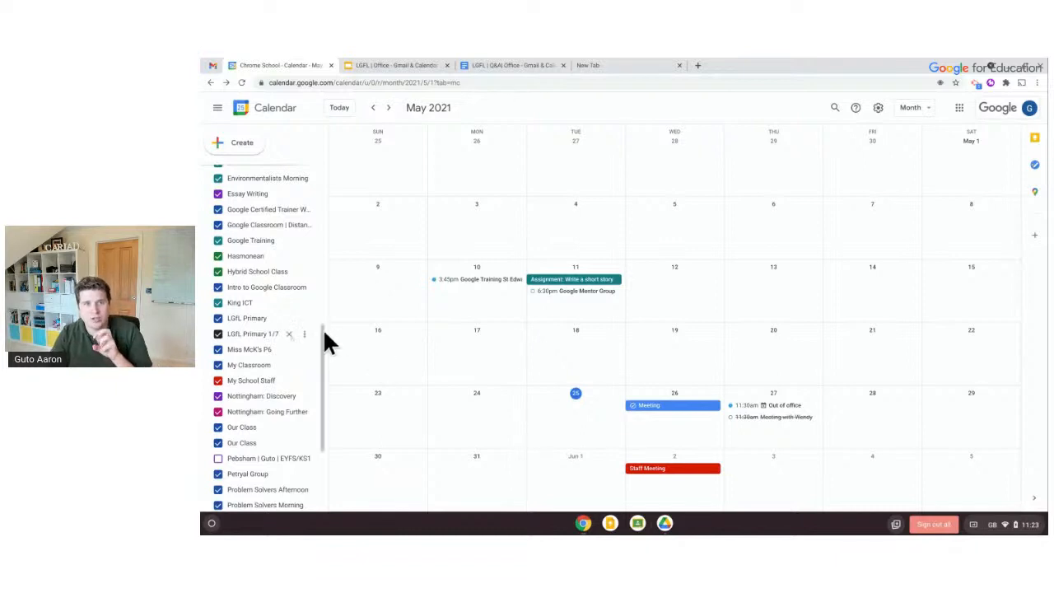
{"action": "left_click", "coordinate": [219, 381]}
{"action": "left_click", "coordinate": [218, 381]}
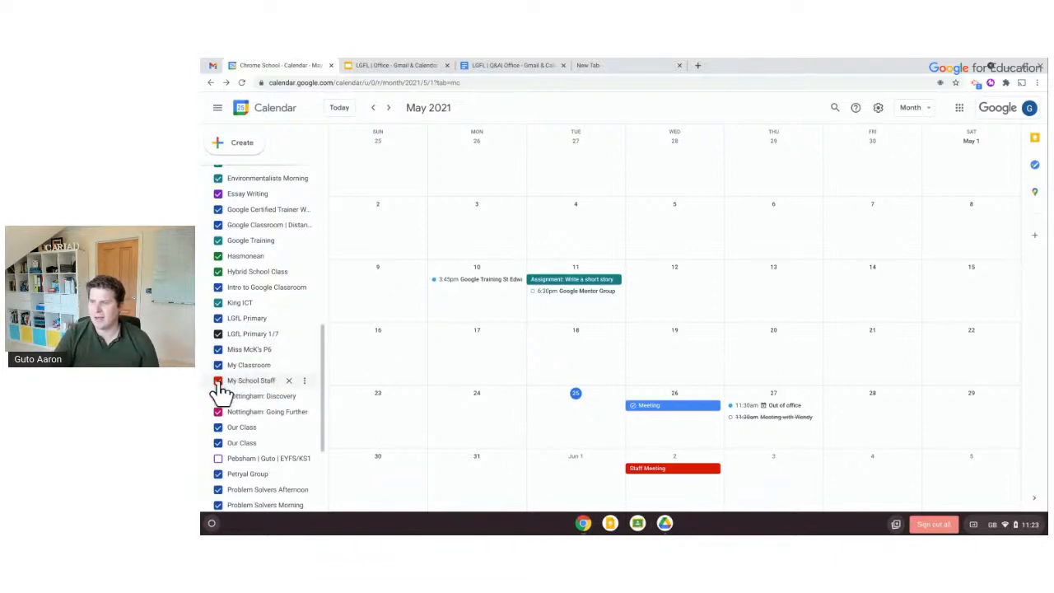
{"action": "left_click", "coordinate": [218, 381]}
{"action": "left_click", "coordinate": [219, 381]}
{"action": "left_click", "coordinate": [218, 381]}
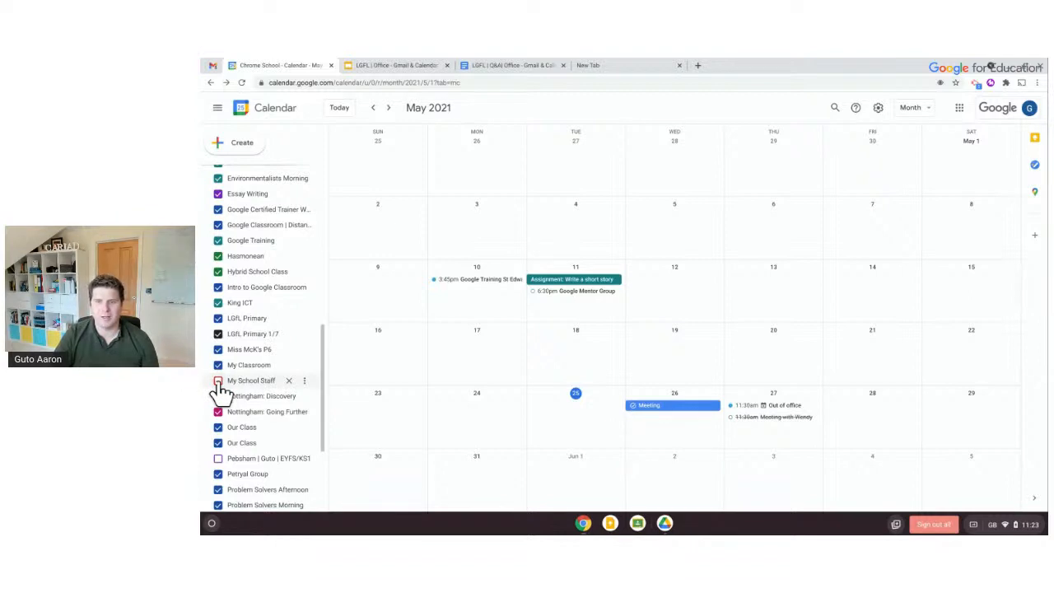
{"action": "left_click", "coordinate": [218, 381]}
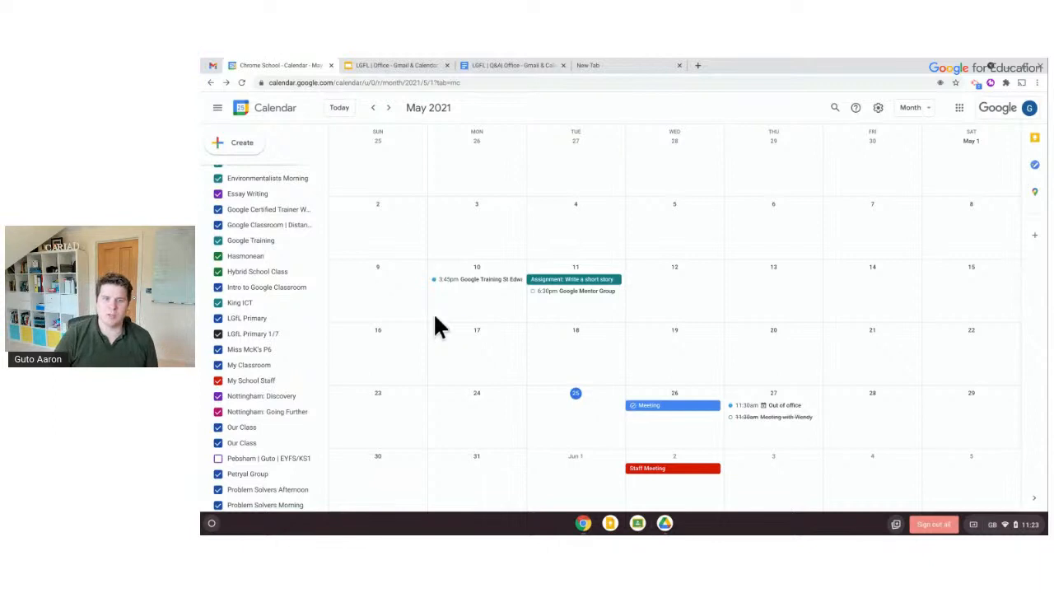
Save an untitled event on Tuesday May 25 with the Basil green colour
{"action": "left_click", "coordinate": [562, 408]}
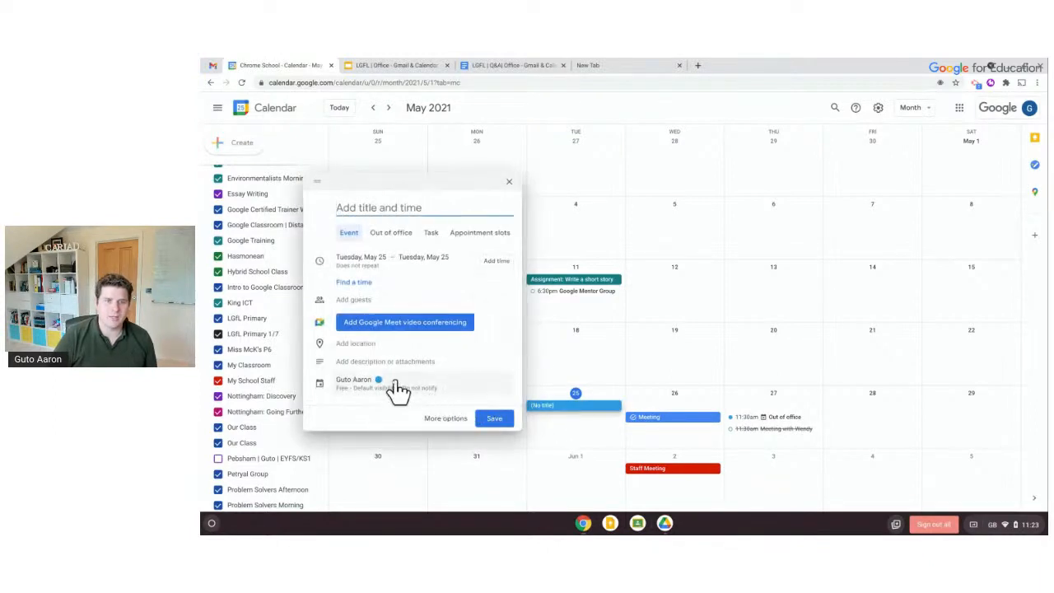
{"action": "left_click", "coordinate": [401, 387]}
{"action": "left_click", "coordinate": [407, 382]}
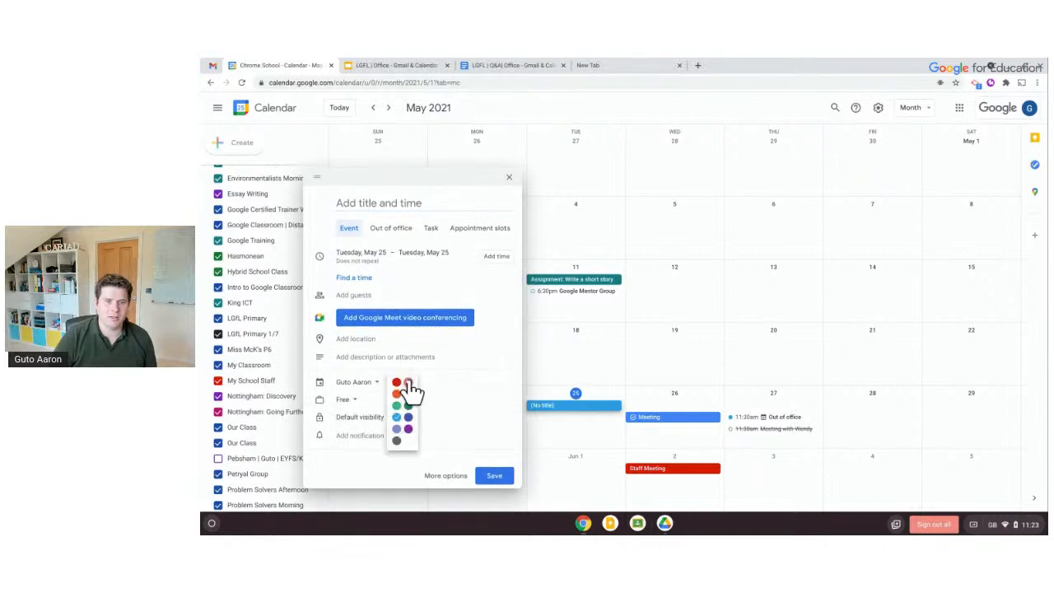
{"action": "left_click", "coordinate": [409, 405]}
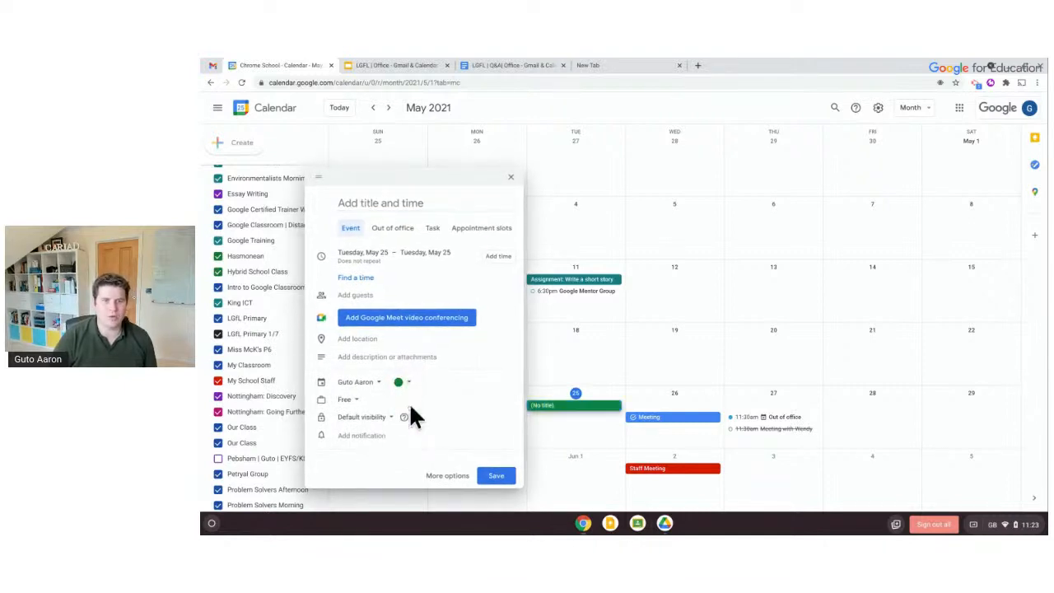
{"action": "left_click", "coordinate": [492, 476]}
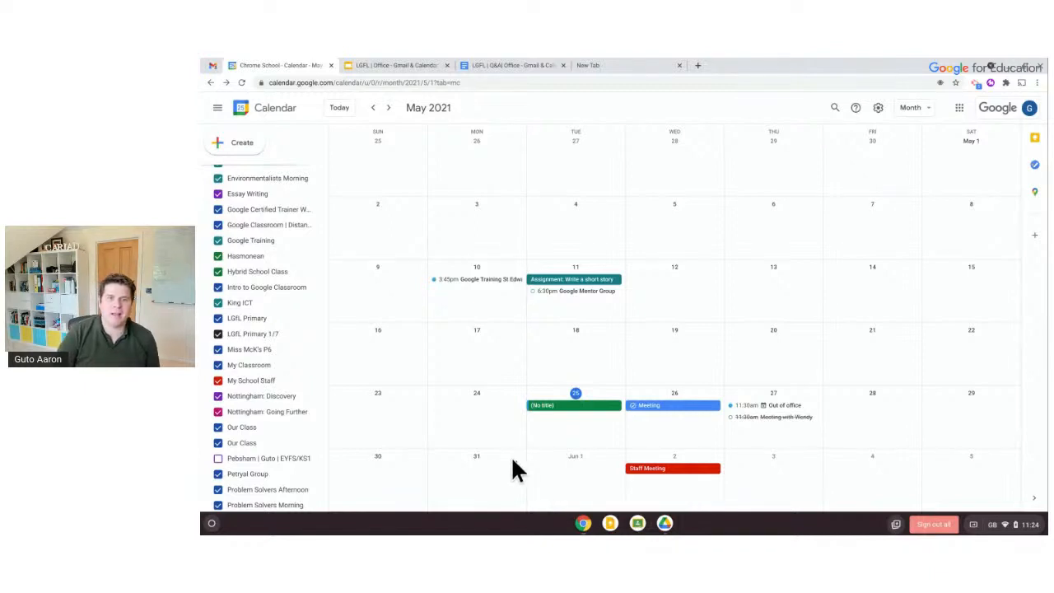
Save an untitled event on Wednesday May 19 under the Cylch Group calendar
{"action": "left_click", "coordinate": [647, 380]}
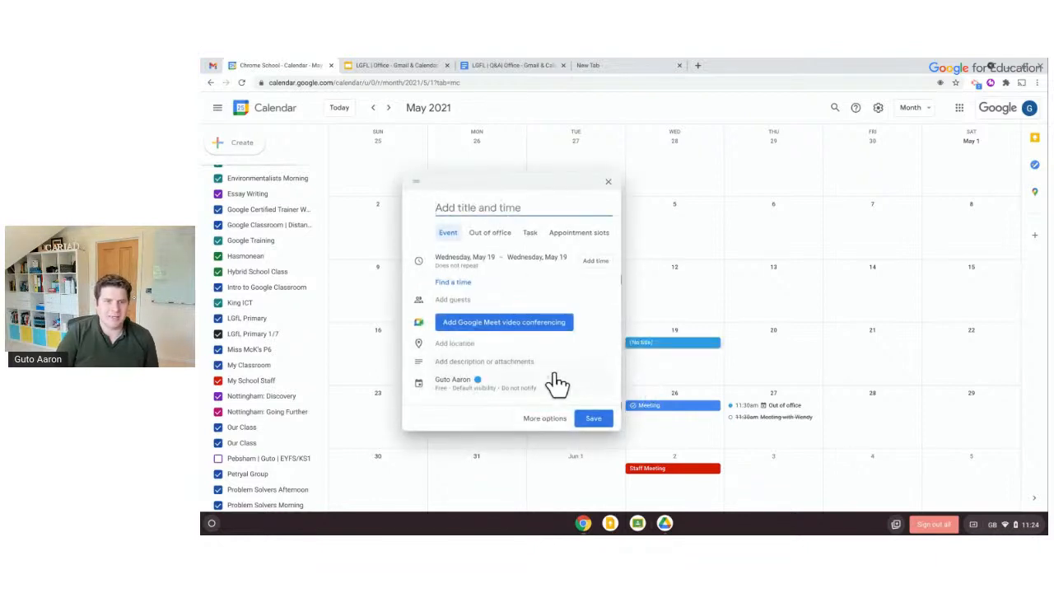
{"action": "left_click", "coordinate": [476, 385]}
{"action": "left_click", "coordinate": [471, 386]}
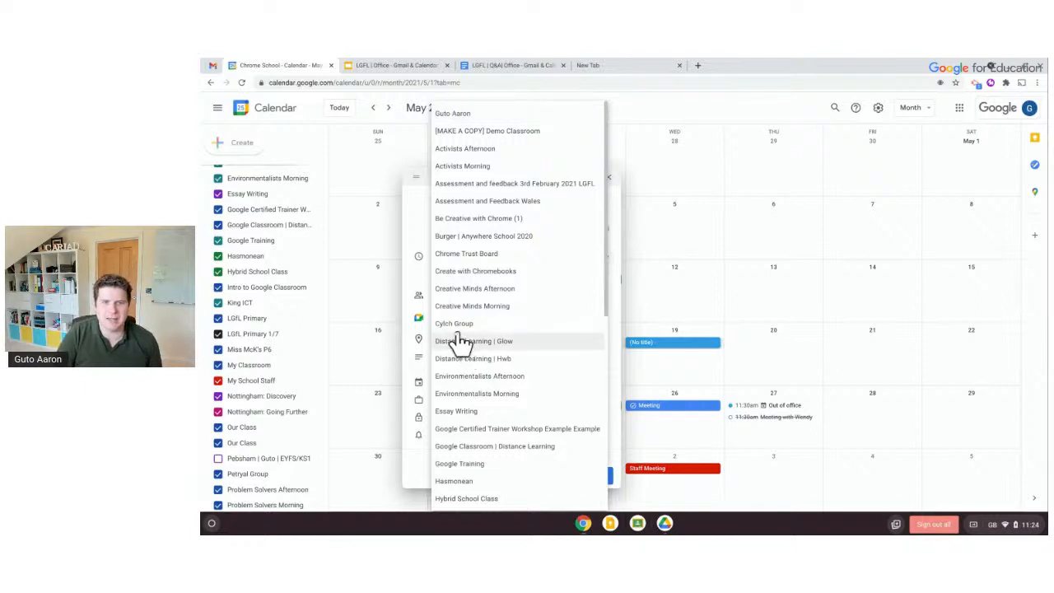
{"action": "left_click", "coordinate": [460, 326]}
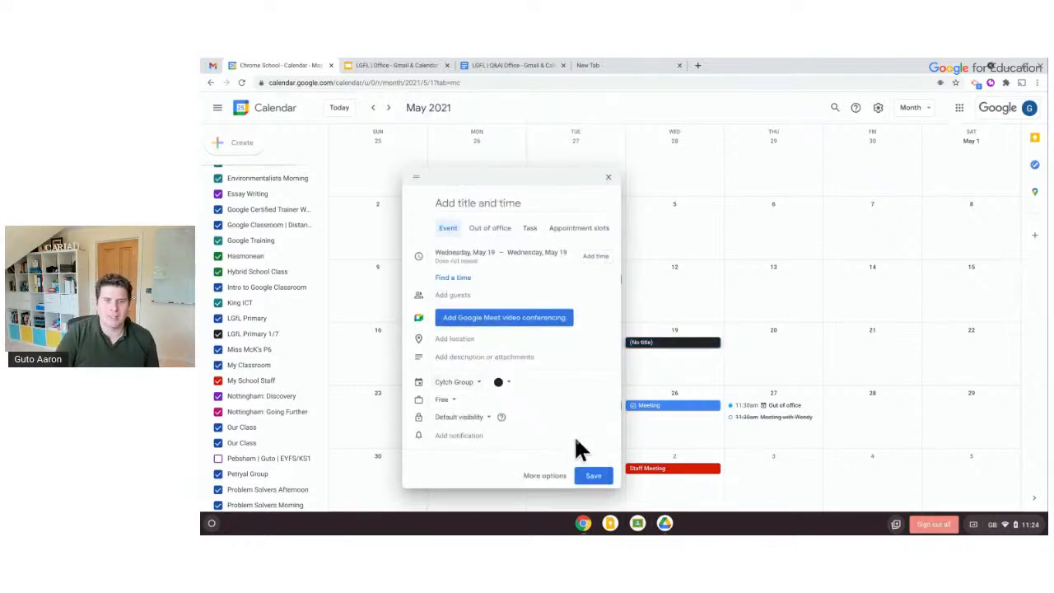
{"action": "left_click", "coordinate": [590, 477]}
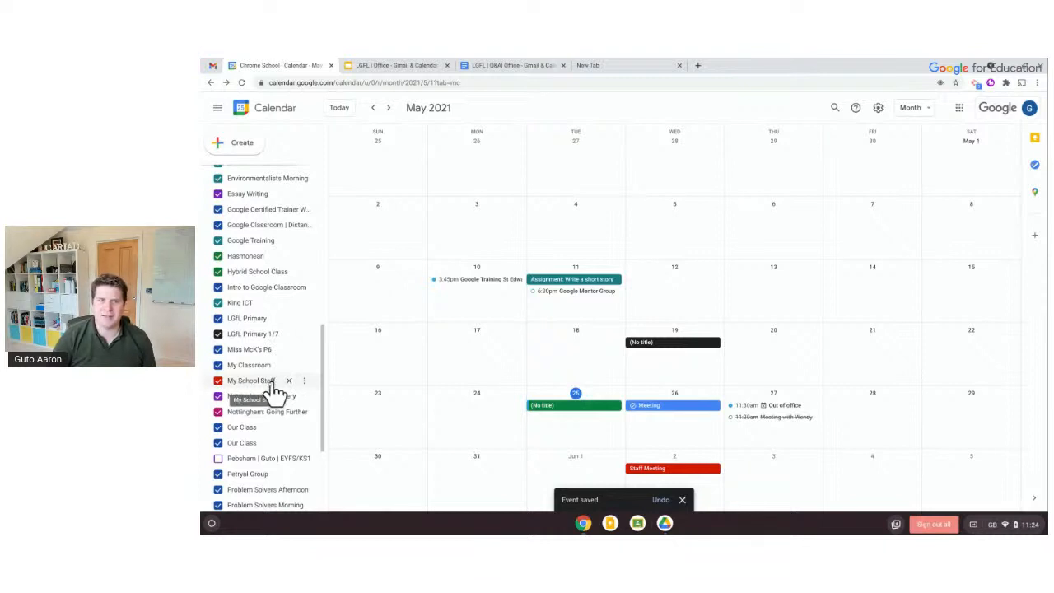
Pick the Grape purple swatch from the My School Staff calendar's options menu
{"action": "left_click", "coordinate": [303, 382]}
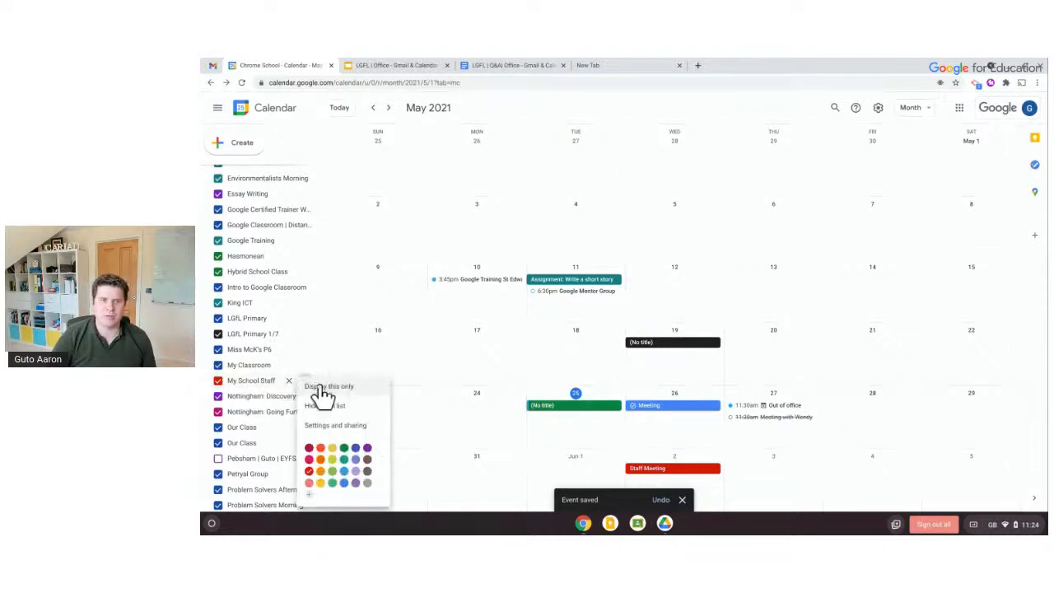
{"action": "left_click", "coordinate": [366, 448]}
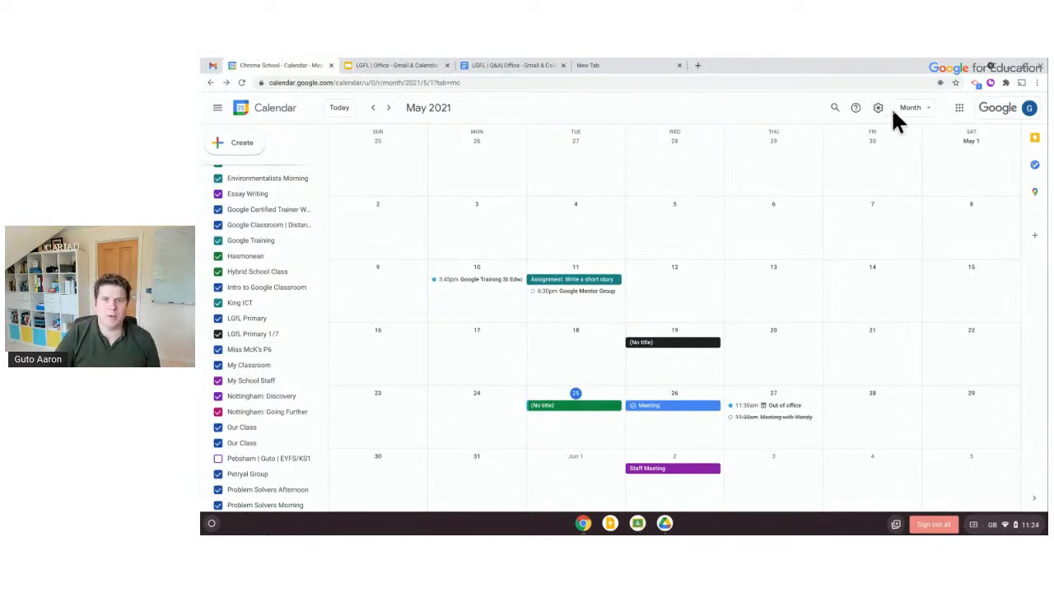
Try the Week and Day views, return to Month, and turn off Show weekends
{"action": "left_click", "coordinate": [914, 108]}
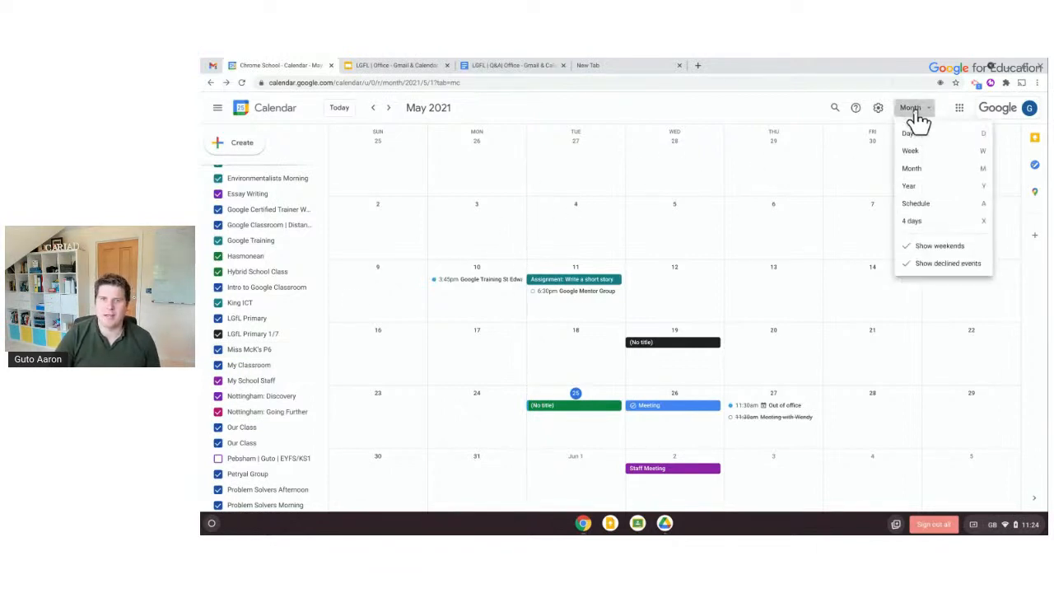
{"action": "left_click", "coordinate": [926, 155]}
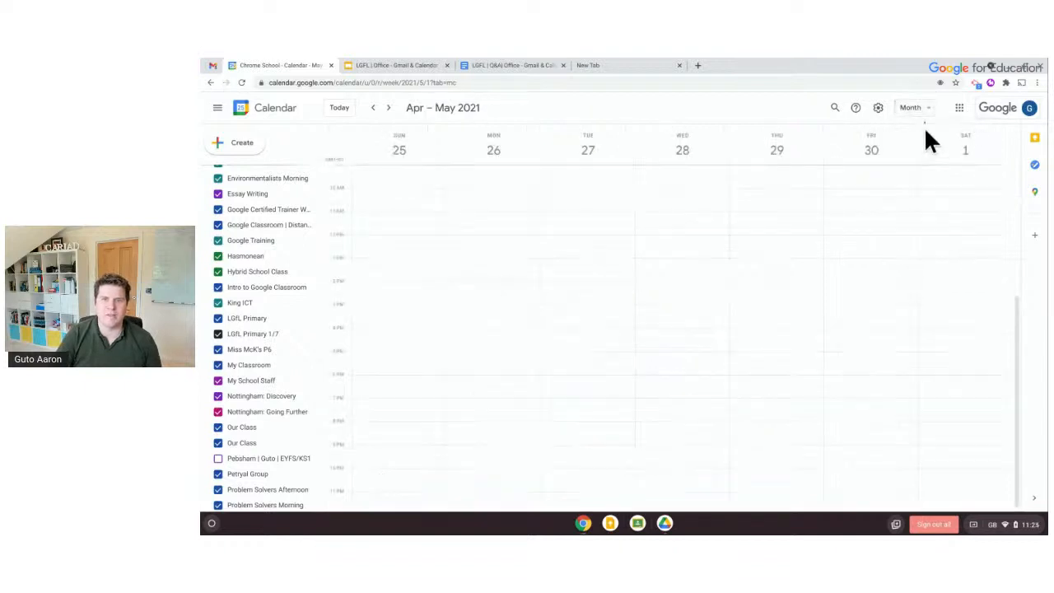
{"action": "left_click", "coordinate": [913, 107]}
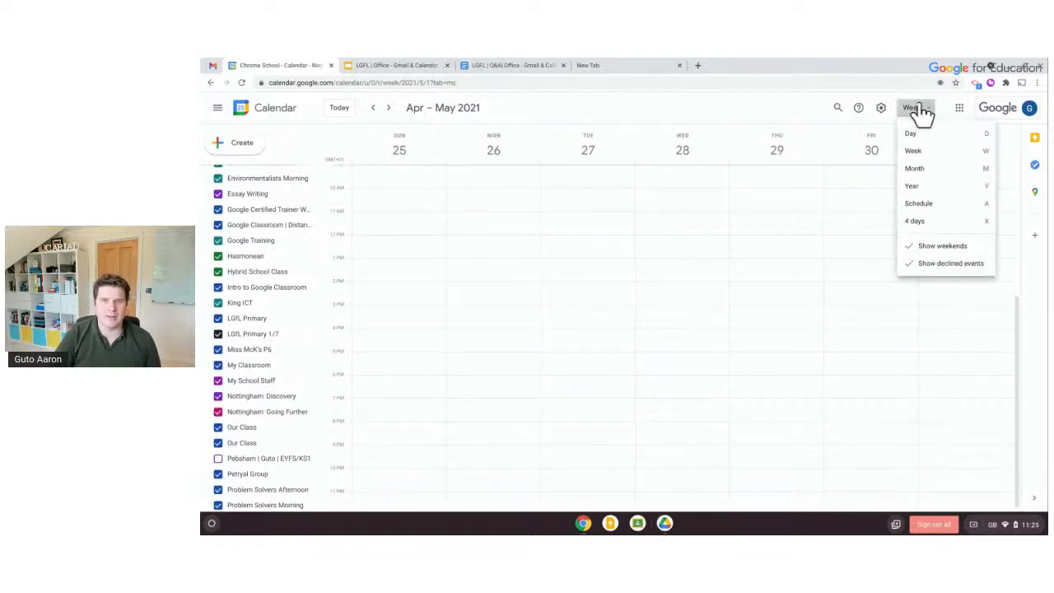
{"action": "left_click", "coordinate": [927, 134]}
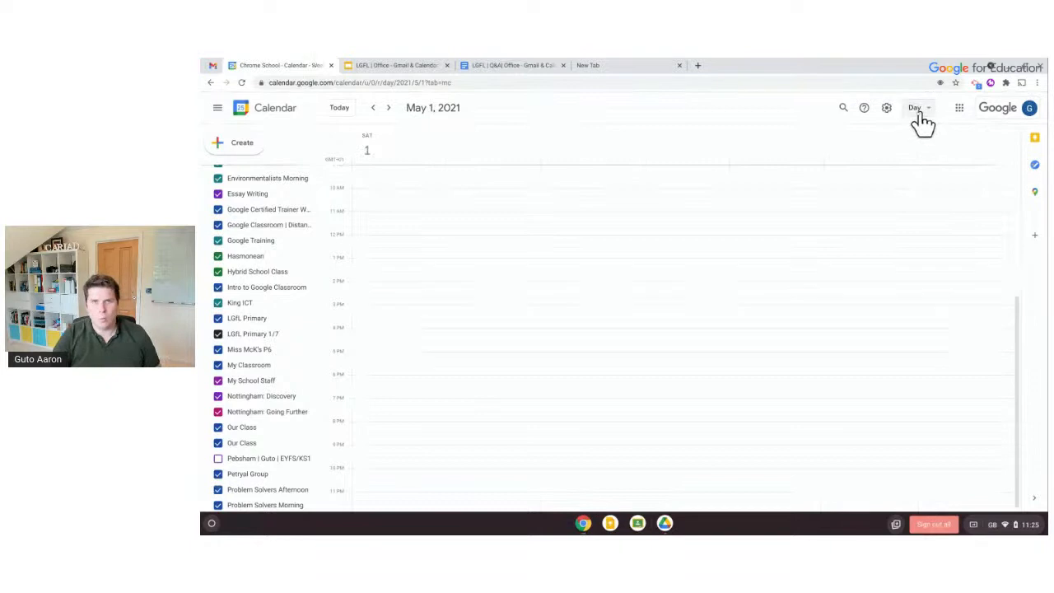
{"action": "left_click", "coordinate": [920, 116]}
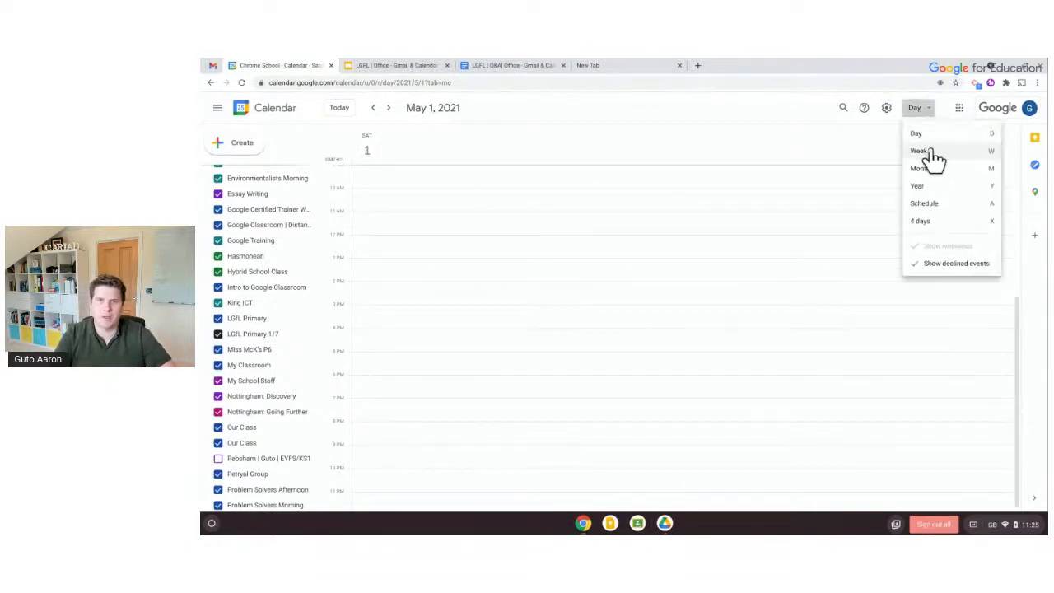
{"action": "left_click", "coordinate": [937, 171]}
{"action": "left_click", "coordinate": [922, 114]}
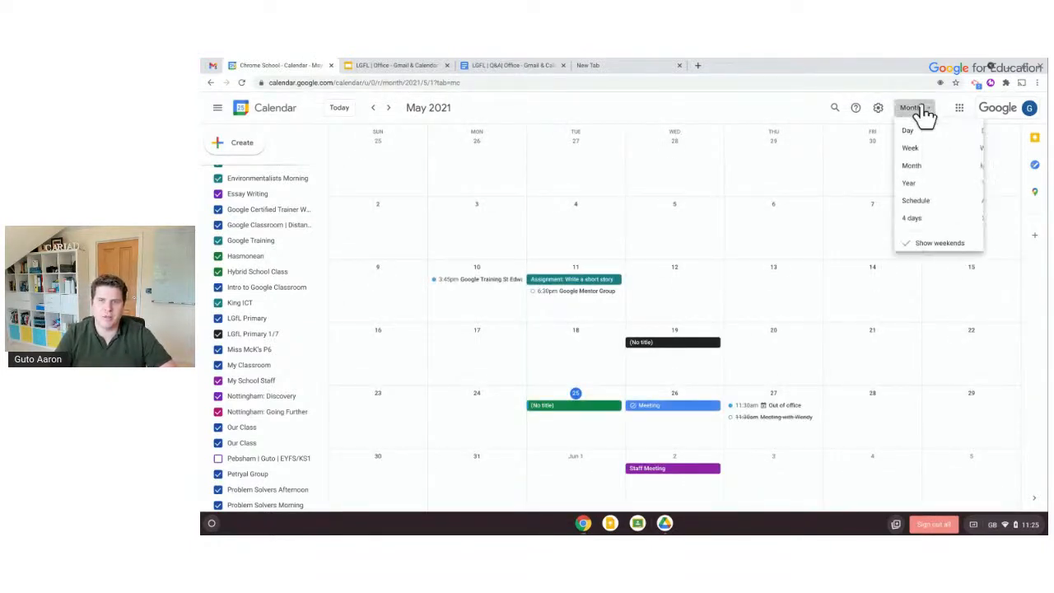
{"action": "left_click", "coordinate": [938, 246]}
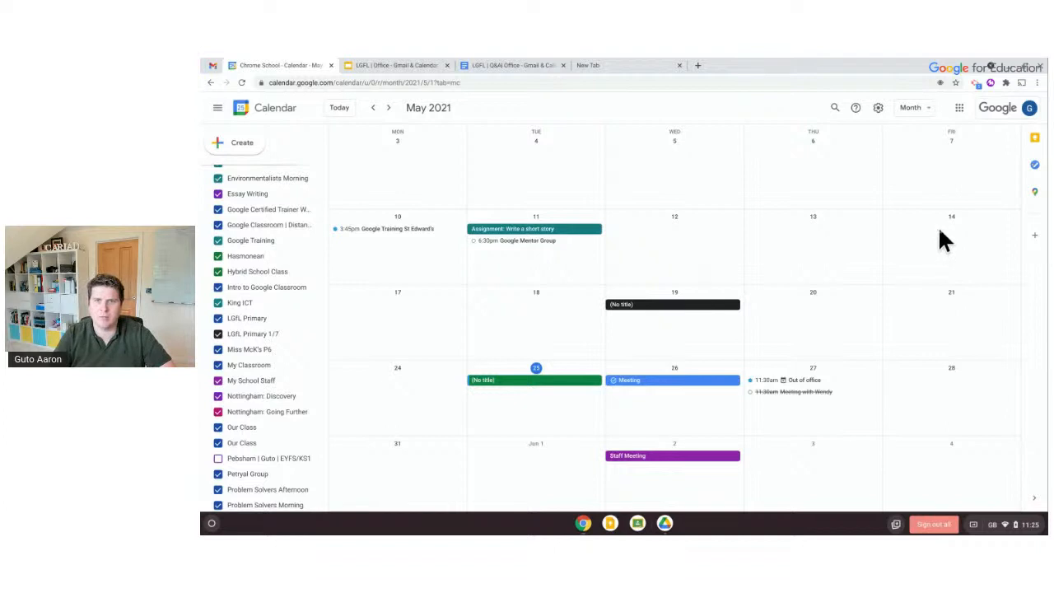
In Settings, keep the 1:00pm time format and change the date format to 31/12/2021
{"action": "left_click", "coordinate": [878, 114]}
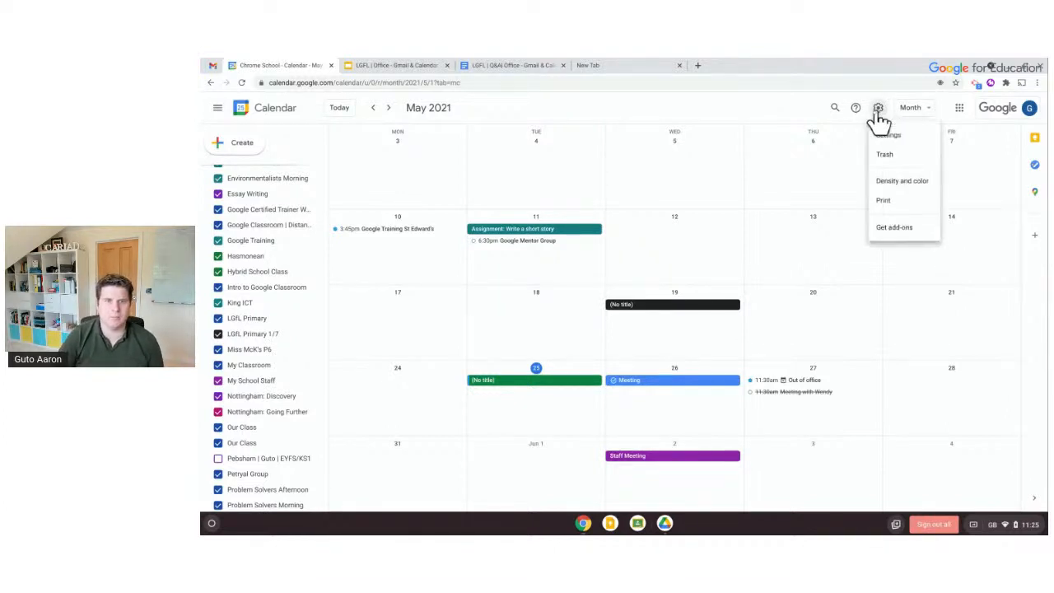
{"action": "left_click", "coordinate": [889, 135]}
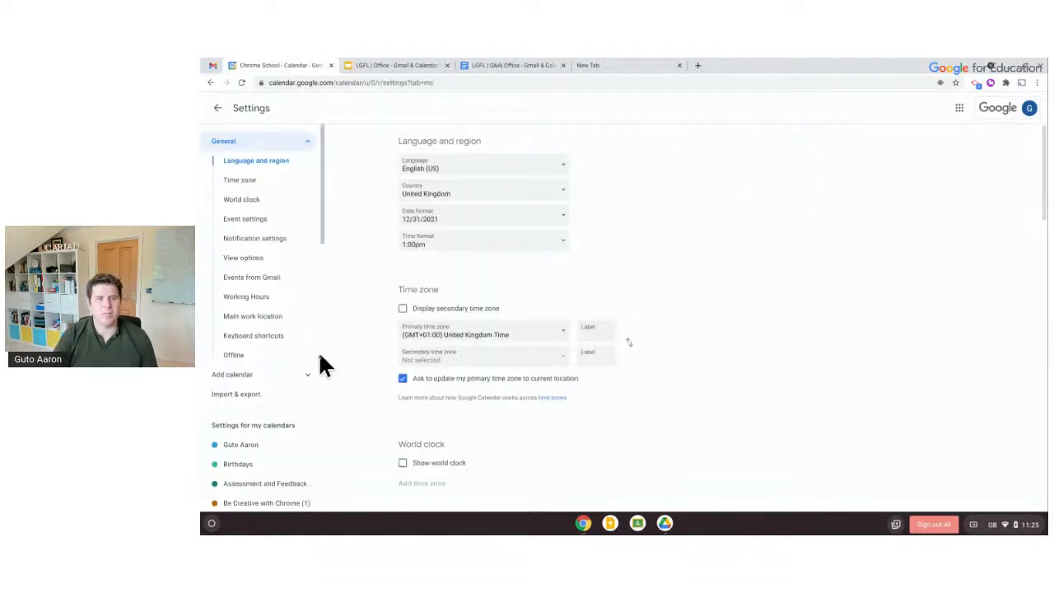
{"action": "scroll", "coordinate": [311, 381], "scroll_direction": "down", "scroll_amount": 3}
{"action": "scroll", "coordinate": [311, 380], "scroll_direction": "down", "scroll_amount": 3}
{"action": "scroll", "coordinate": [311, 380], "scroll_direction": "up", "scroll_amount": 5}
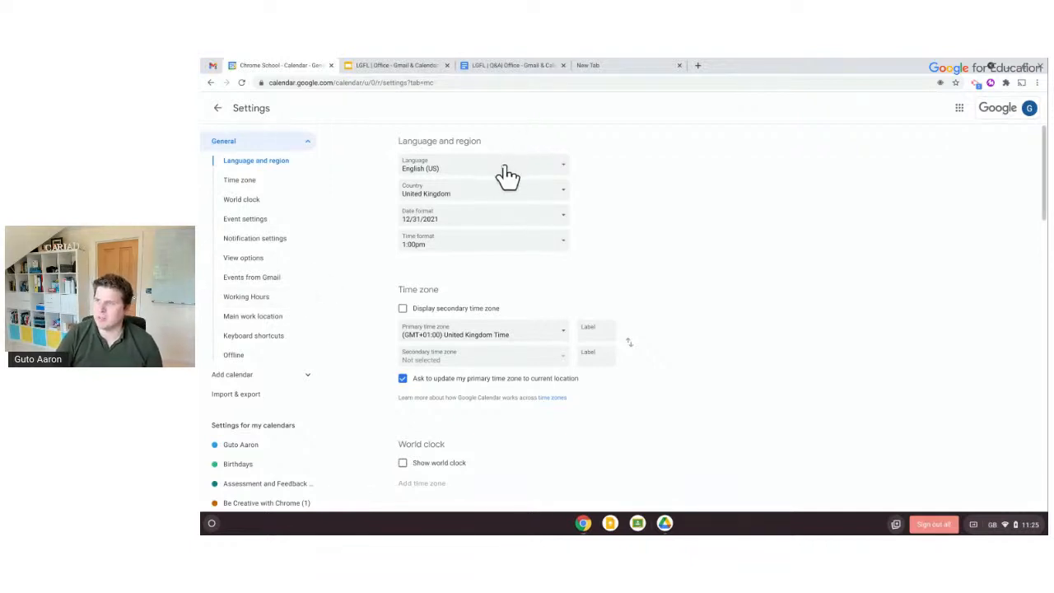
{"action": "left_click", "coordinate": [487, 253]}
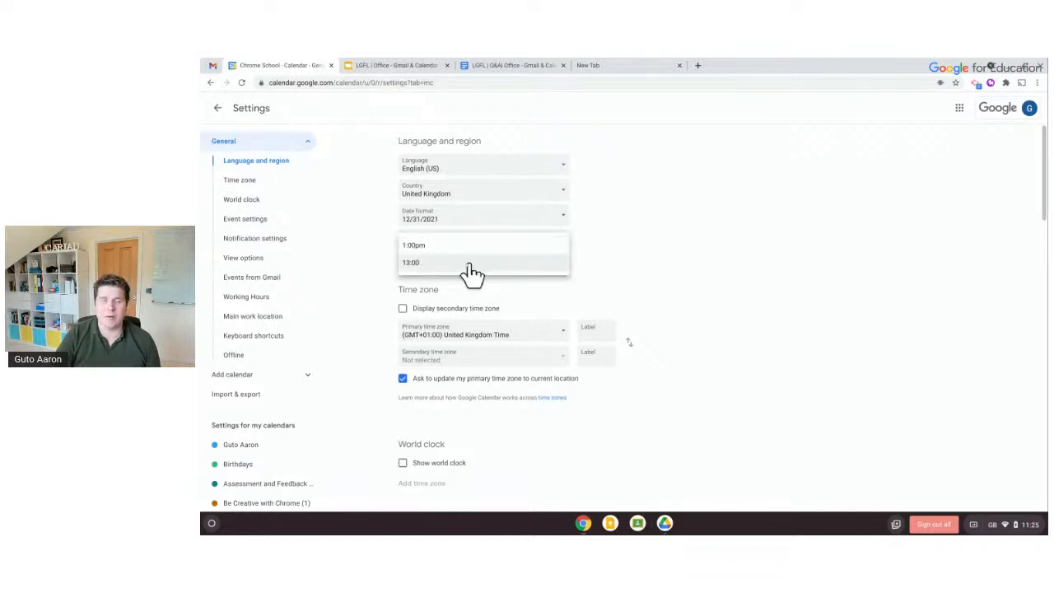
{"action": "left_click", "coordinate": [698, 213]}
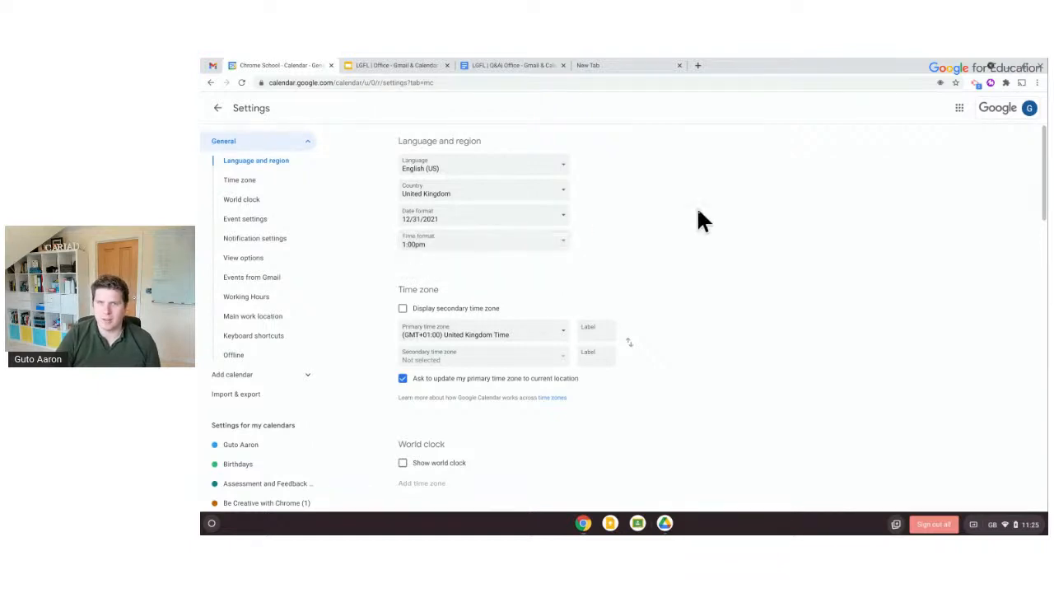
{"action": "scroll", "coordinate": [550, 272], "scroll_direction": "down", "scroll_amount": 1}
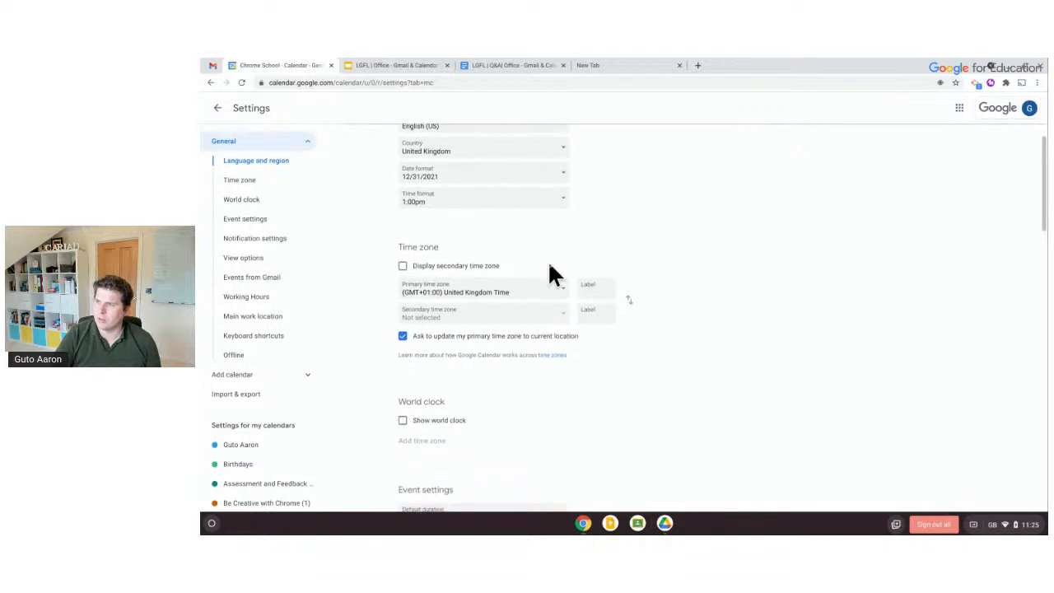
{"action": "left_click", "coordinate": [439, 178]}
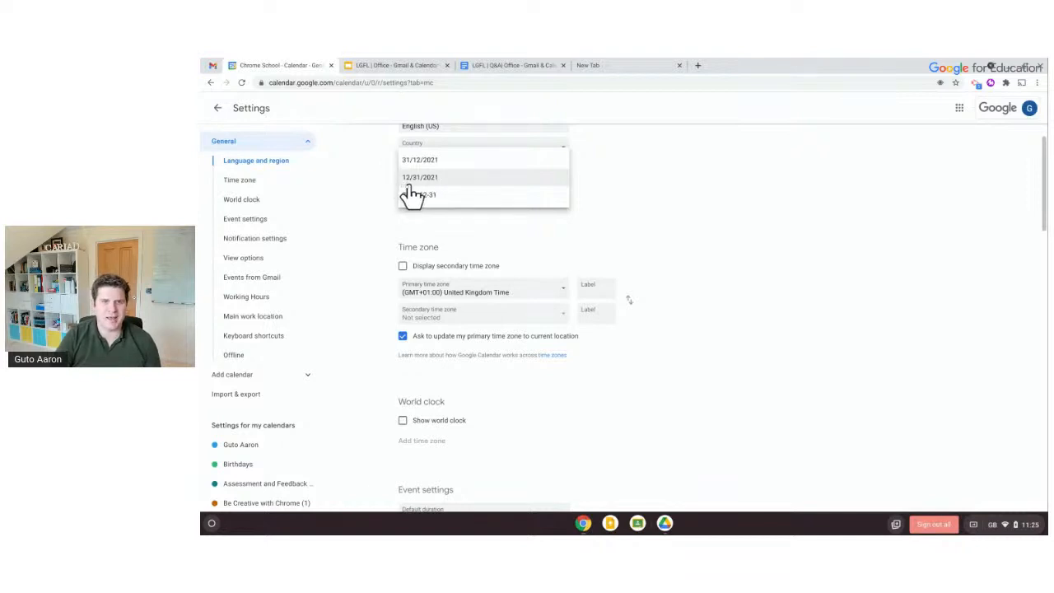
{"action": "left_click", "coordinate": [422, 161]}
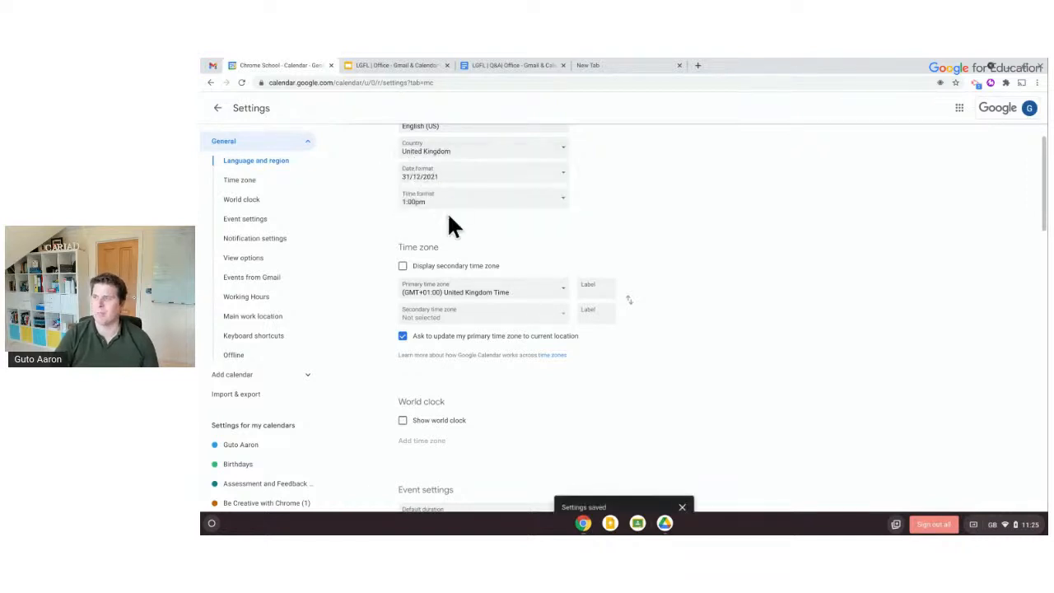
{"action": "scroll", "coordinate": [447, 211], "scroll_direction": "down", "scroll_amount": 2}
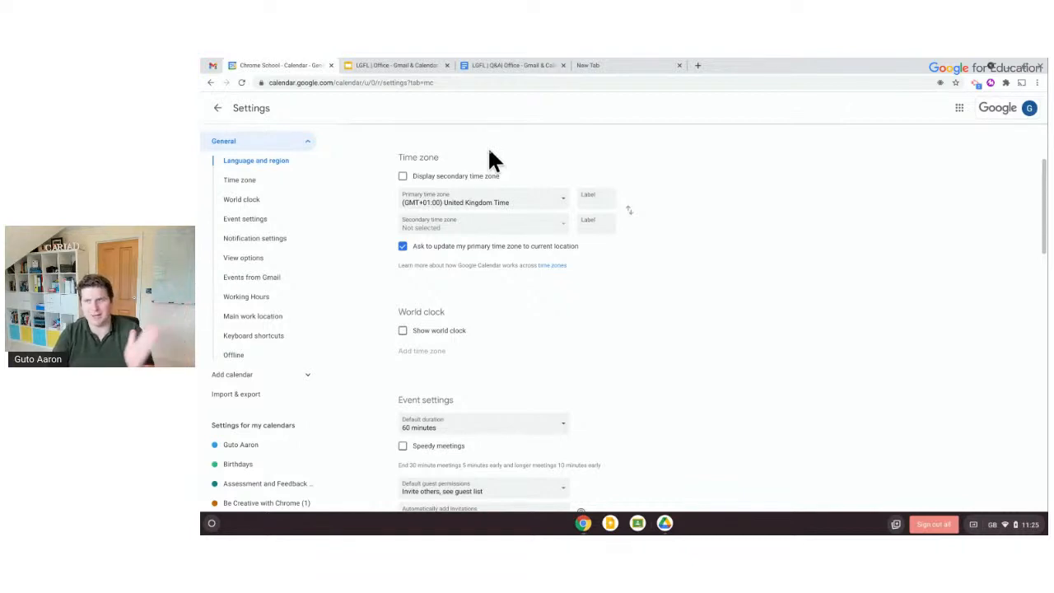
{"action": "scroll", "coordinate": [490, 156], "scroll_direction": "down", "scroll_amount": 3}
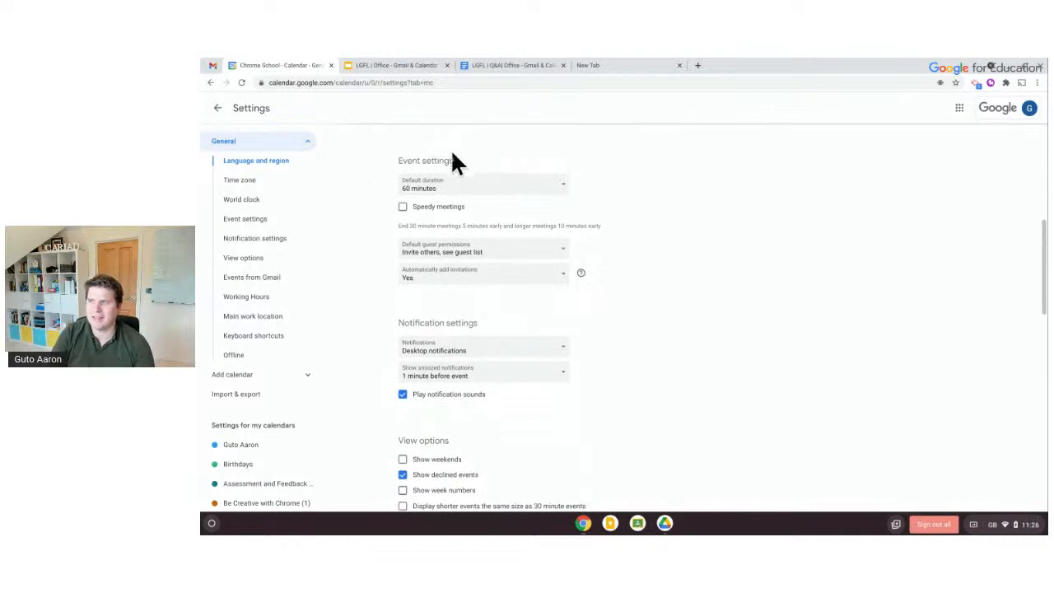
Set the default event duration to 30 minutes and leave Speedy meetings unticked
{"action": "left_click", "coordinate": [459, 190]}
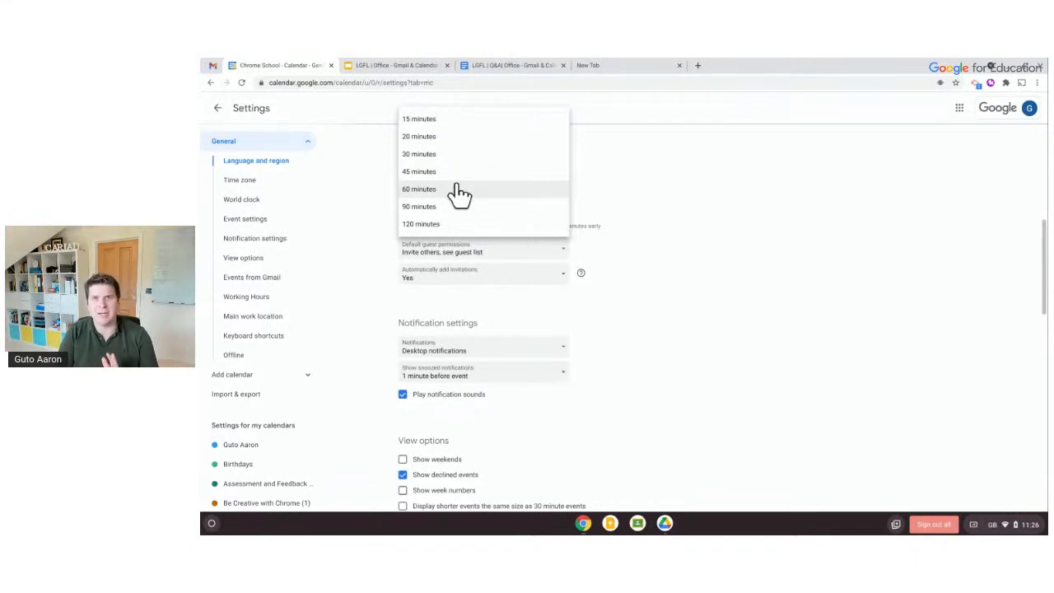
{"action": "left_click", "coordinate": [442, 153]}
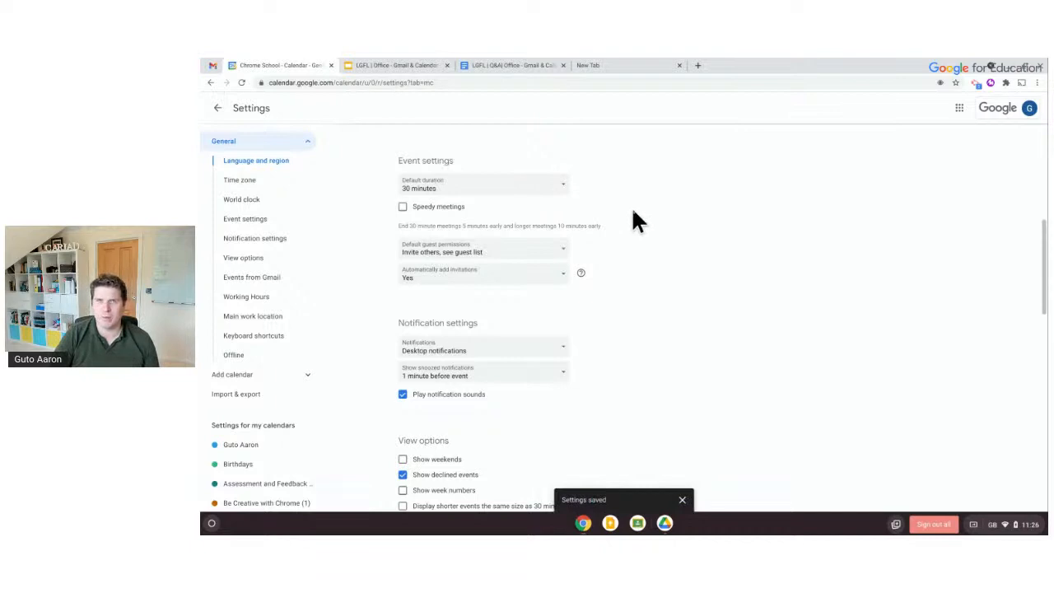
{"action": "left_click", "coordinate": [404, 207]}
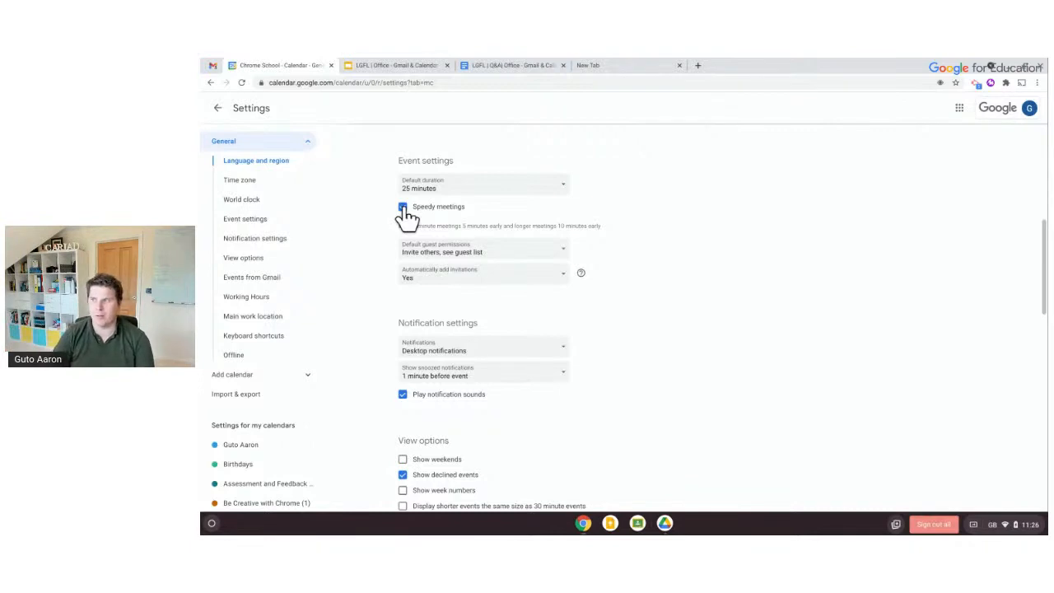
{"action": "left_click", "coordinate": [403, 206]}
{"action": "scroll", "coordinate": [442, 247], "scroll_direction": "down", "scroll_amount": 3}
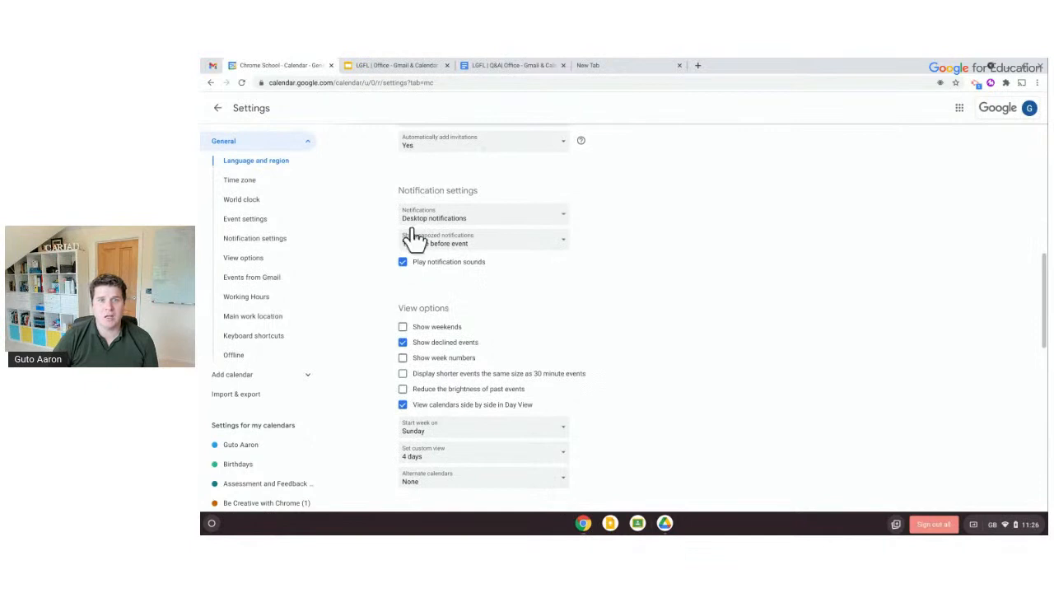
Keep Desktop notifications and set Start week on to Monday
{"action": "left_click", "coordinate": [460, 218]}
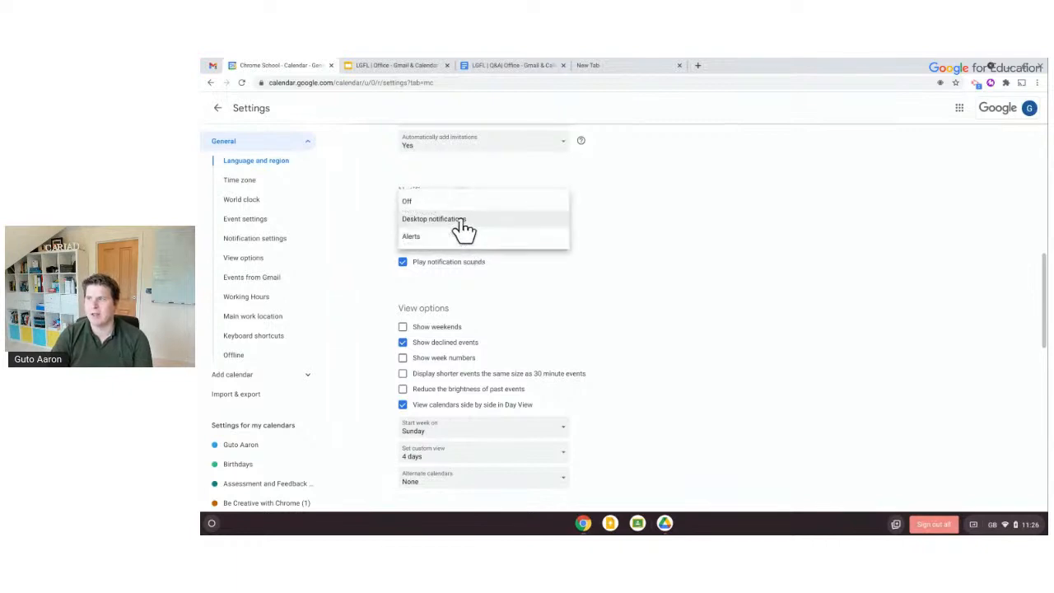
{"action": "left_click", "coordinate": [614, 220]}
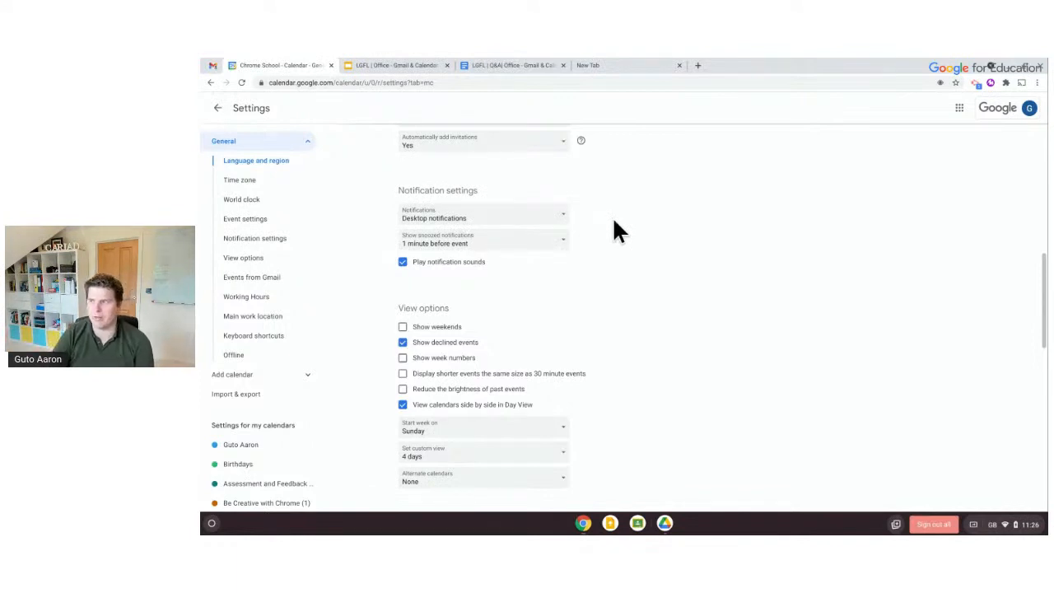
{"action": "scroll", "coordinate": [613, 220], "scroll_direction": "down", "scroll_amount": 3}
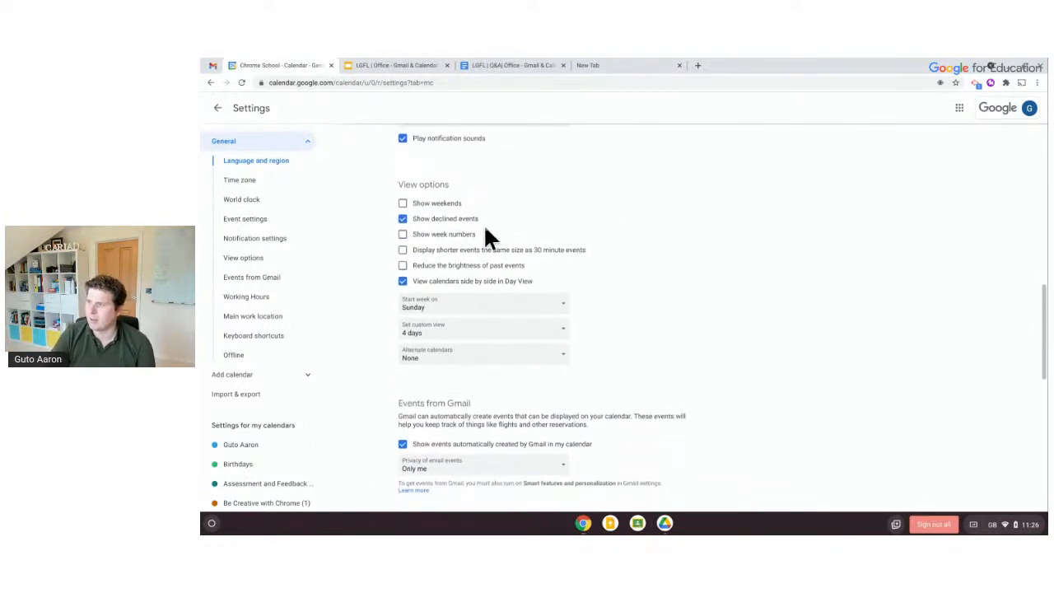
{"action": "scroll", "coordinate": [442, 296], "scroll_direction": "down", "scroll_amount": 1}
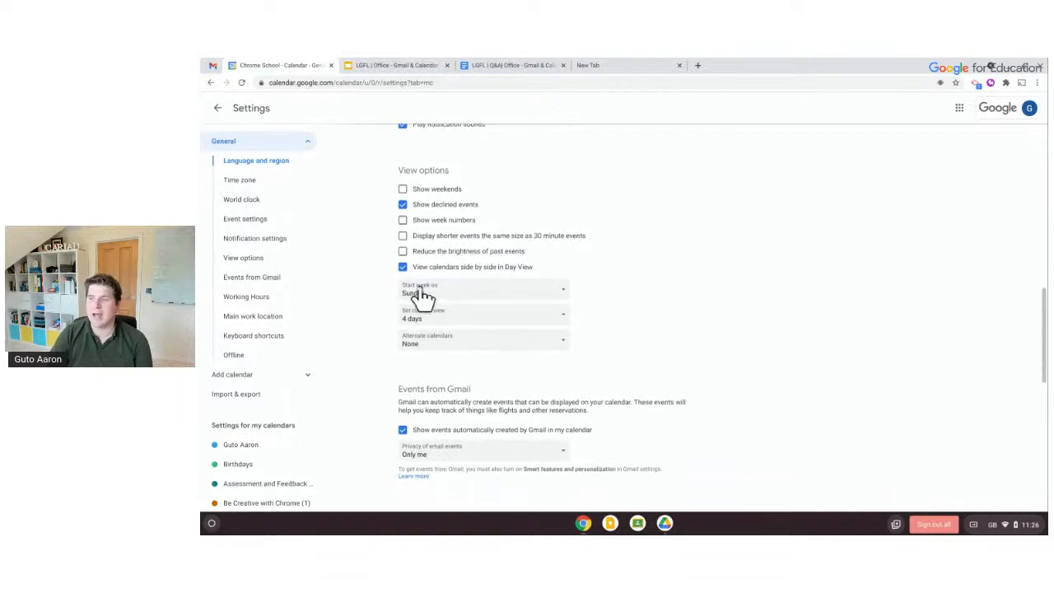
{"action": "left_click", "coordinate": [442, 296]}
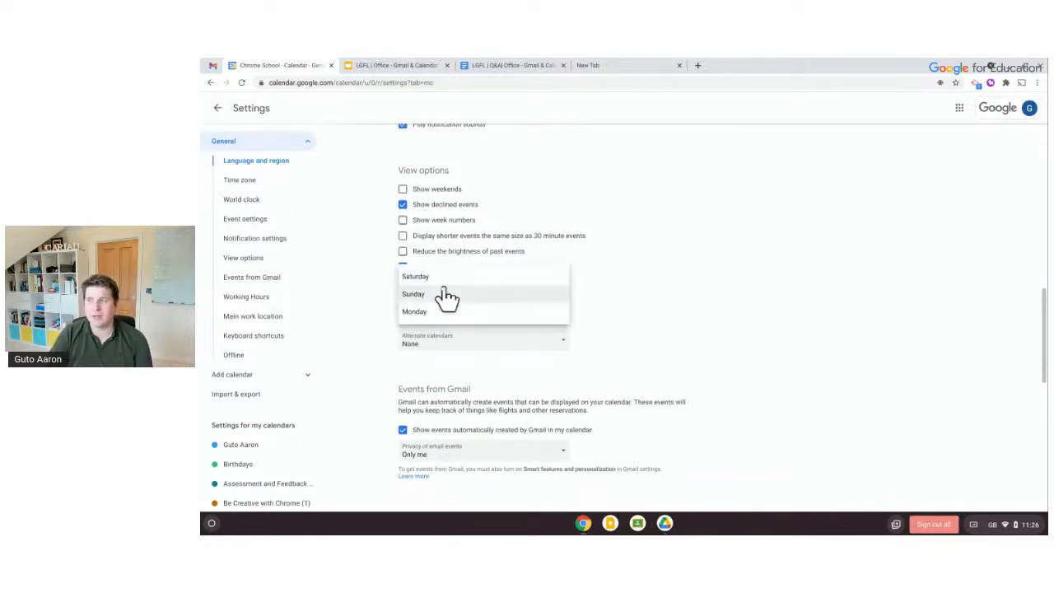
{"action": "left_click", "coordinate": [437, 311]}
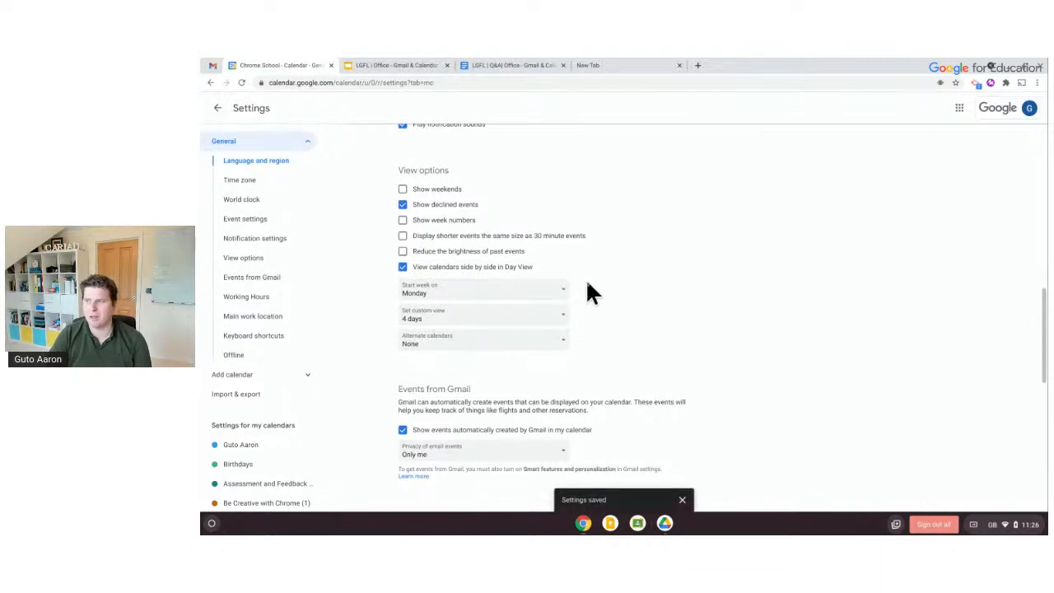
{"action": "scroll", "coordinate": [588, 283], "scroll_direction": "down", "scroll_amount": 3}
{"action": "scroll", "coordinate": [587, 282], "scroll_direction": "down", "scroll_amount": 3}
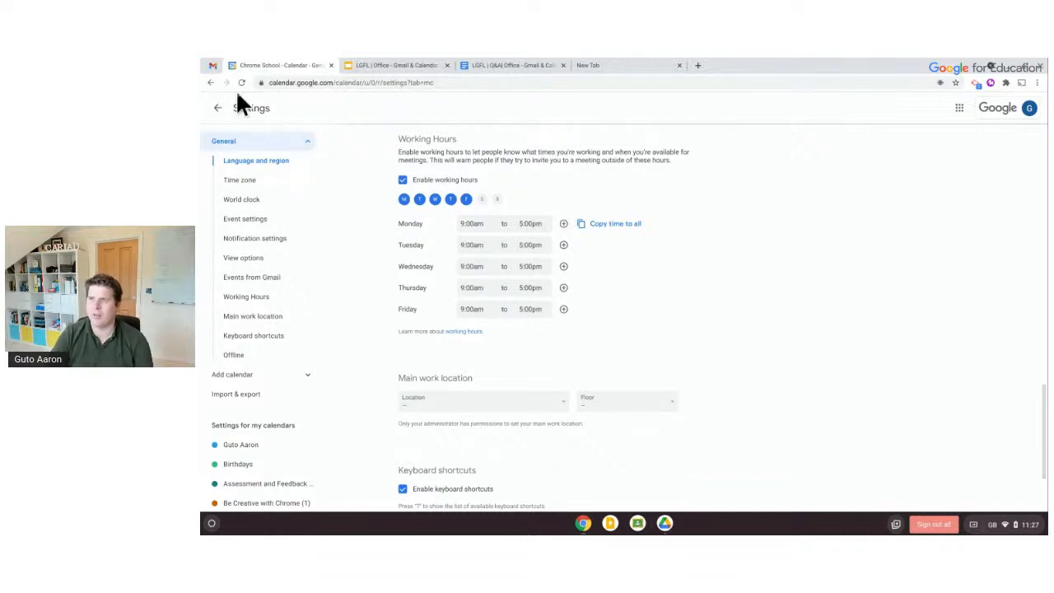
Start appointment slots on Thursday 27 May running from 11:30am to 7:00pm
{"action": "left_click", "coordinate": [217, 111]}
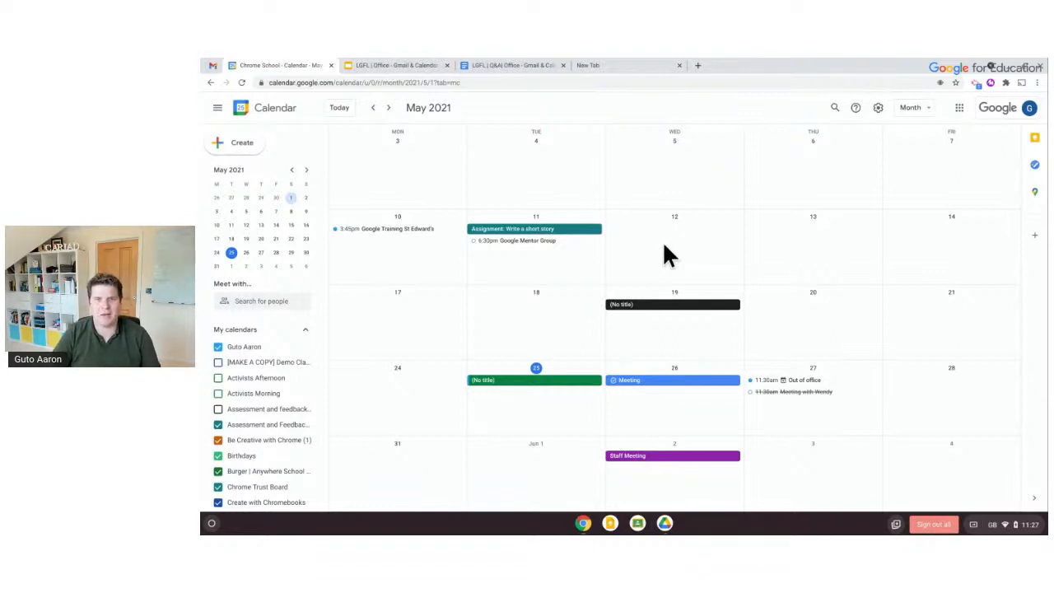
{"action": "left_click", "coordinate": [788, 412]}
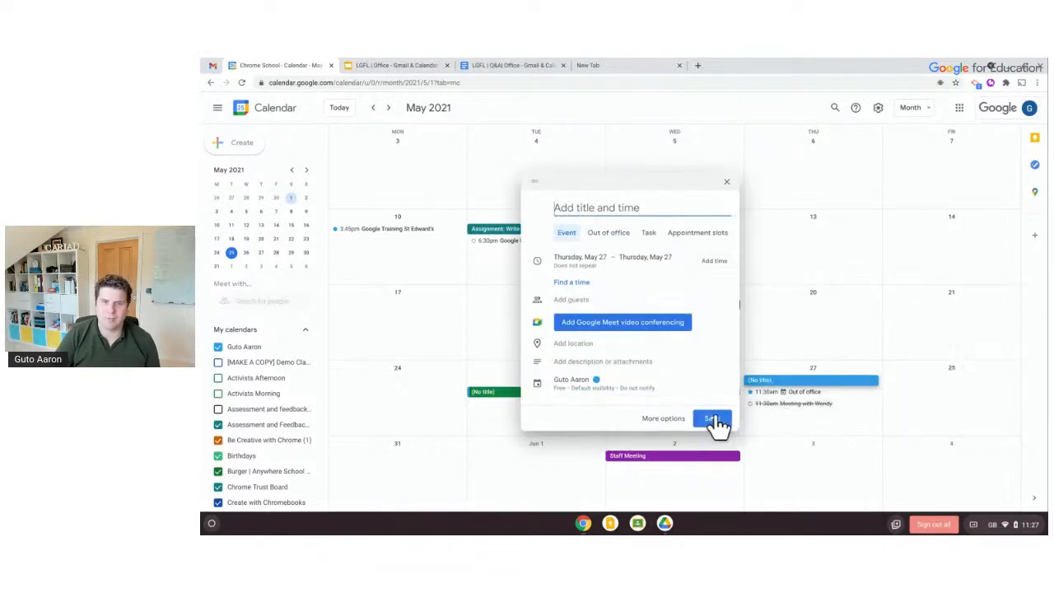
{"action": "left_click", "coordinate": [681, 239]}
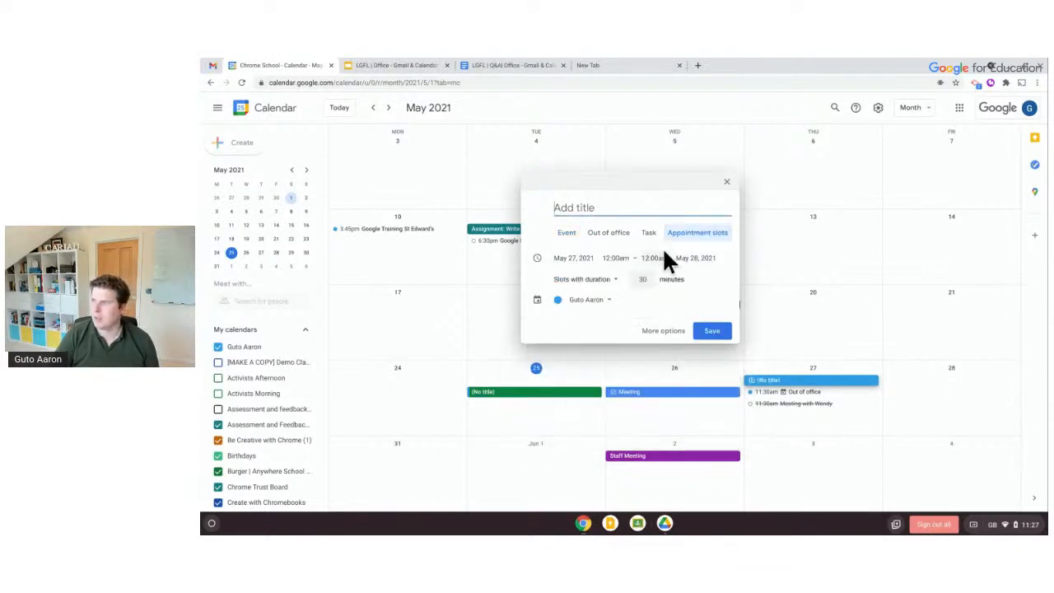
{"action": "left_click", "coordinate": [586, 258]}
{"action": "left_click", "coordinate": [617, 258]}
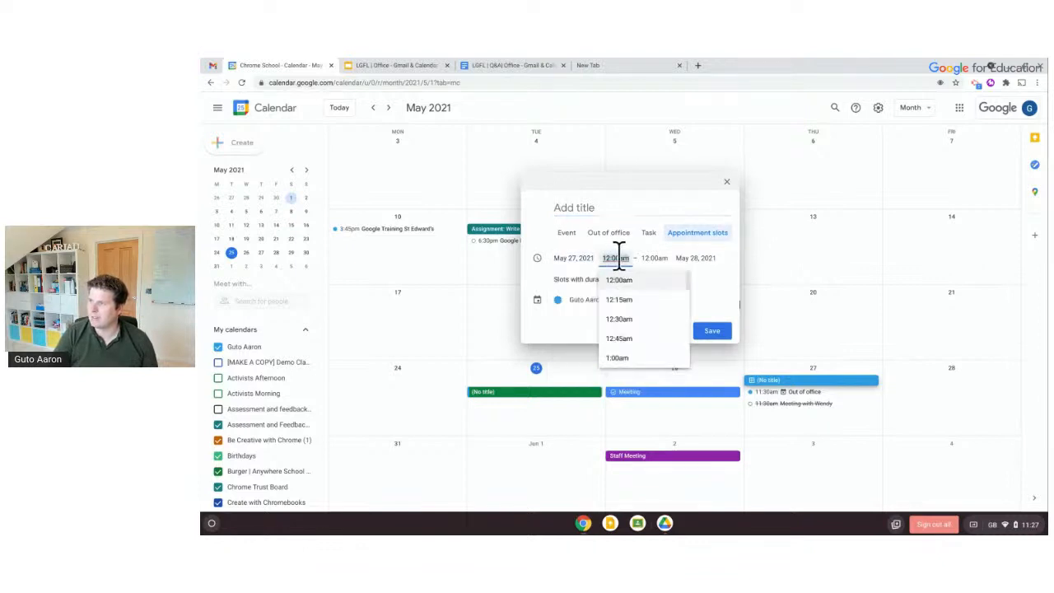
{"action": "scroll", "coordinate": [630, 344], "scroll_direction": "down", "scroll_amount": 8}
{"action": "scroll", "coordinate": [630, 347], "scroll_direction": "down", "scroll_amount": 5}
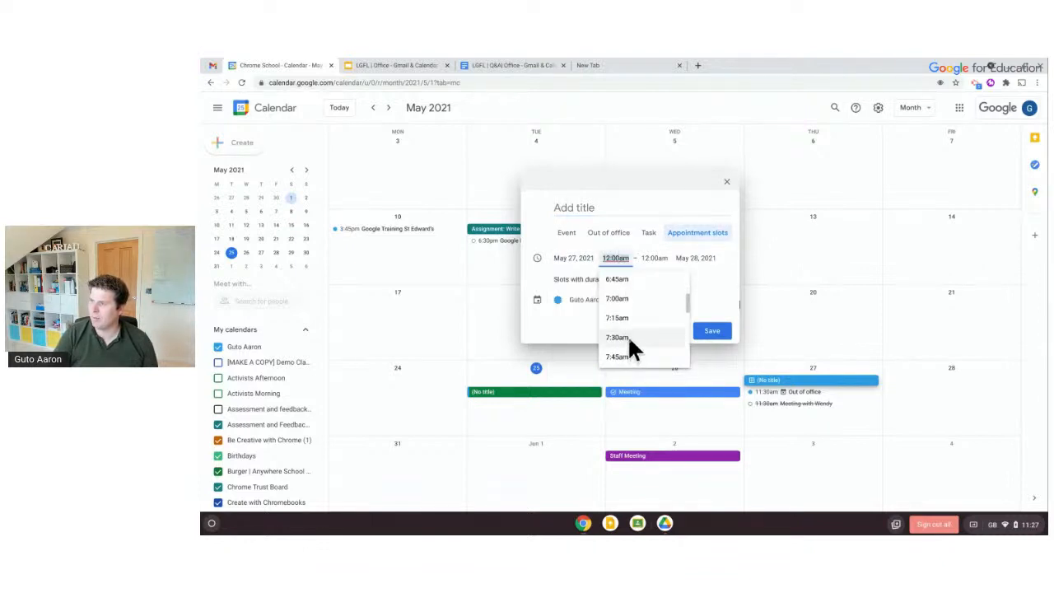
{"action": "left_click", "coordinate": [630, 346]}
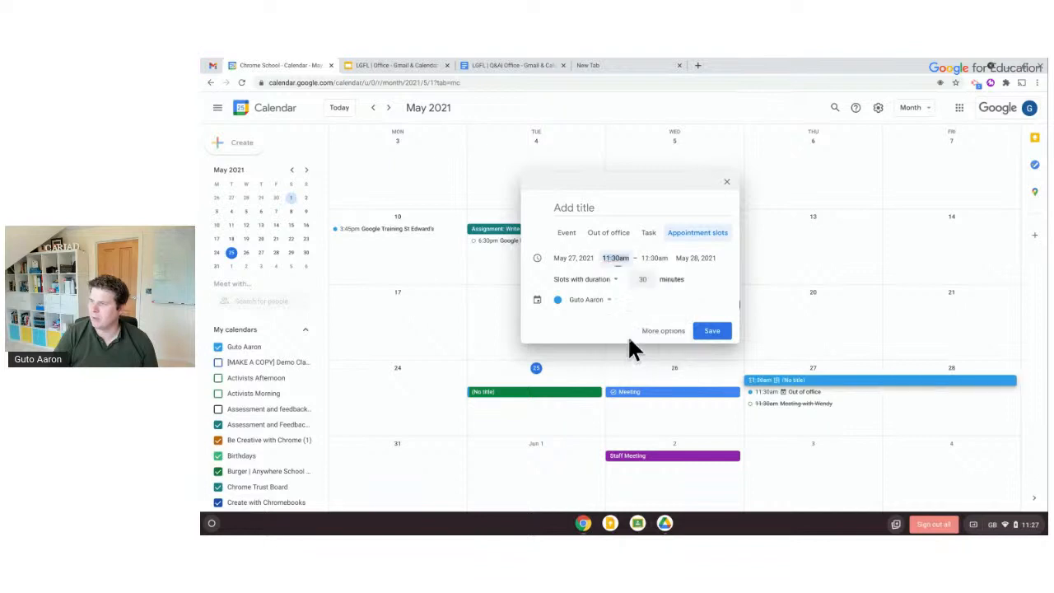
{"action": "left_click", "coordinate": [655, 258]}
{"action": "scroll", "coordinate": [667, 296], "scroll_direction": "down", "scroll_amount": 8}
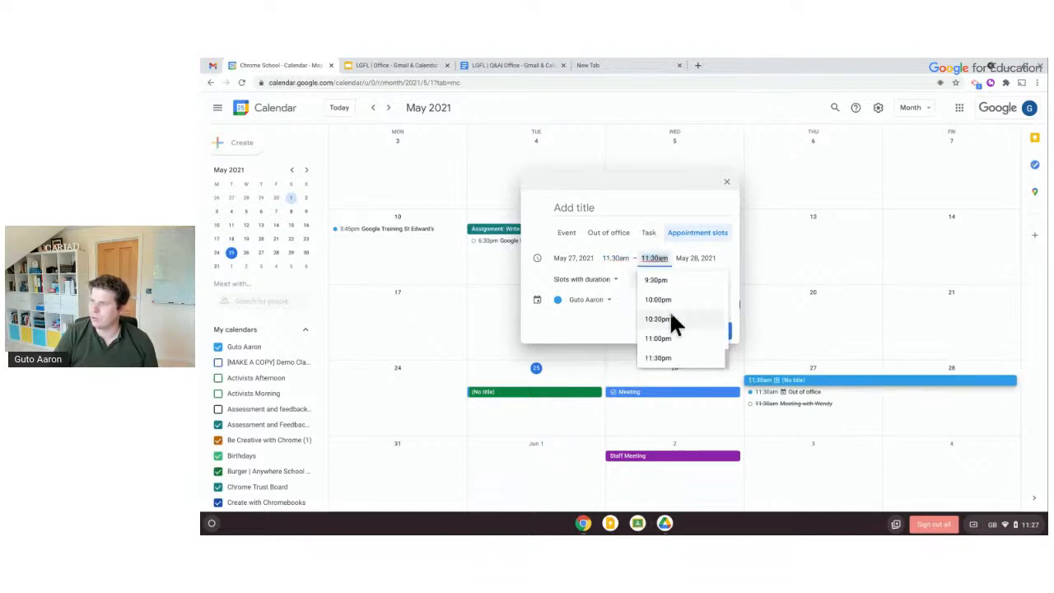
{"action": "scroll", "coordinate": [663, 284], "scroll_direction": "up", "scroll_amount": 3}
{"action": "left_click", "coordinate": [666, 304]}
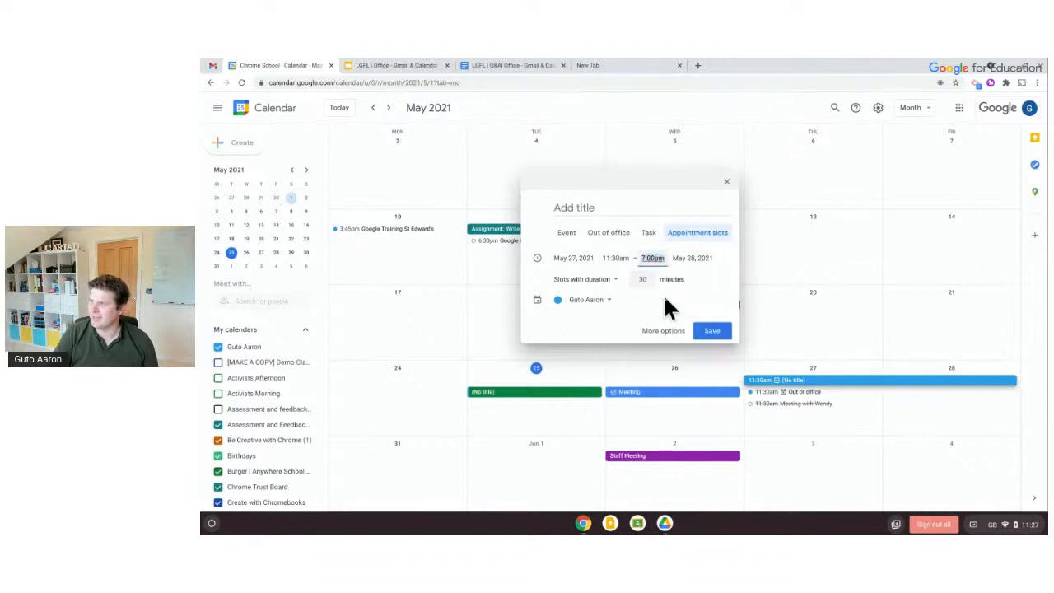
Set the end date to May 27, title the slots 'Mr Aaron parent Meeting', and save
{"action": "left_click", "coordinate": [691, 258]}
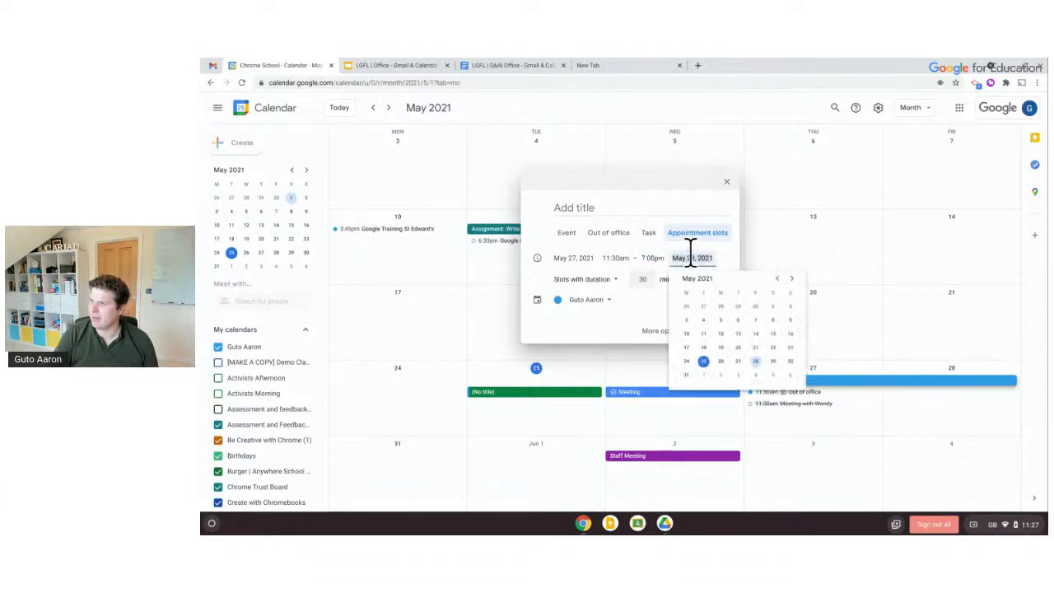
{"action": "left_click", "coordinate": [756, 363]}
{"action": "left_click", "coordinate": [694, 260]}
{"action": "left_click", "coordinate": [737, 362]}
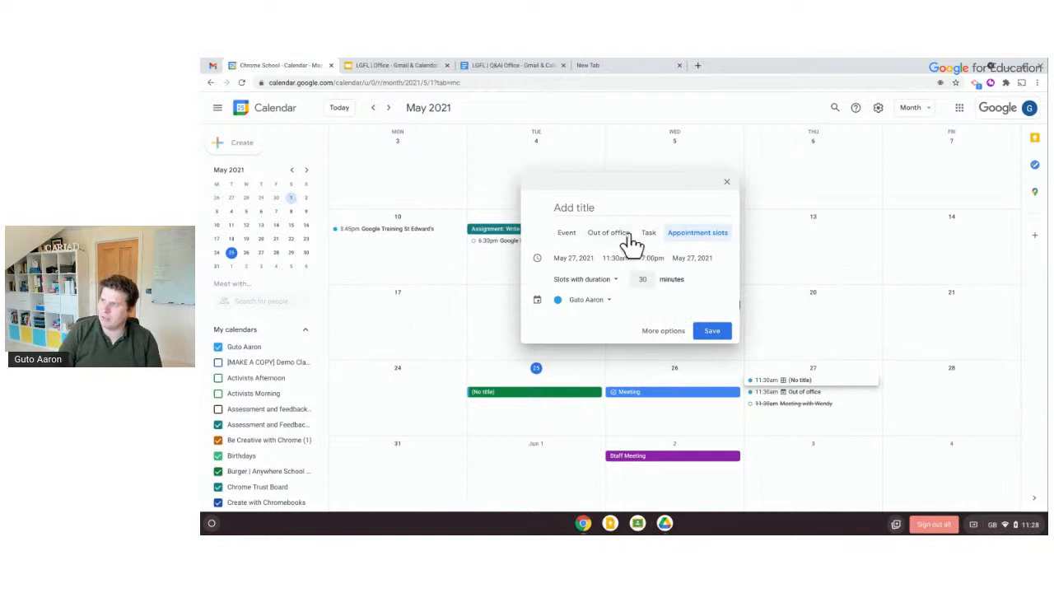
{"action": "left_click", "coordinate": [624, 206]}
{"action": "type", "text": "Mr Aa"}
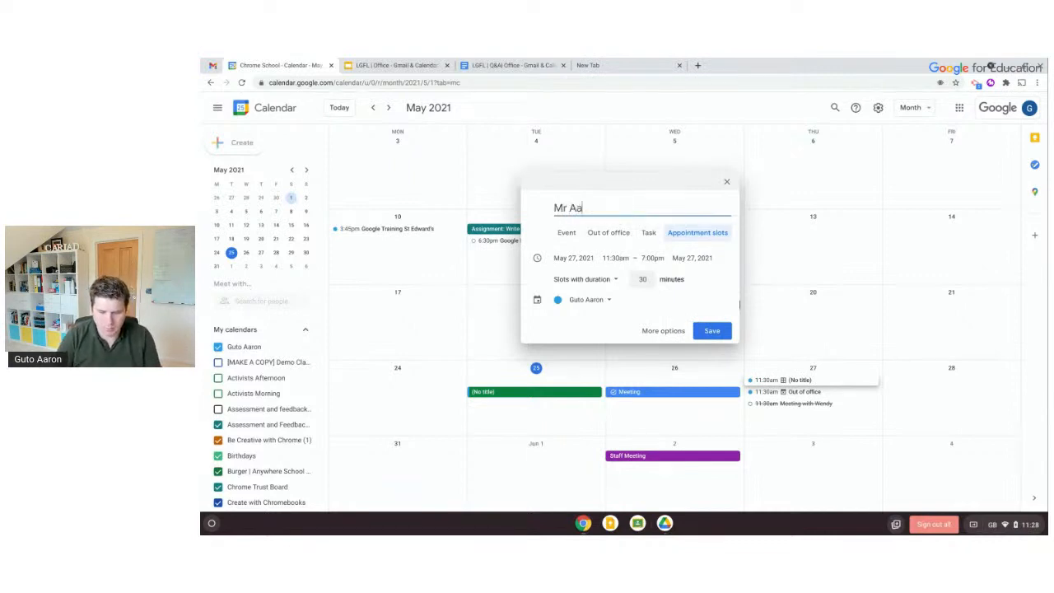
{"action": "type", "text": "ron parent Meeting"}
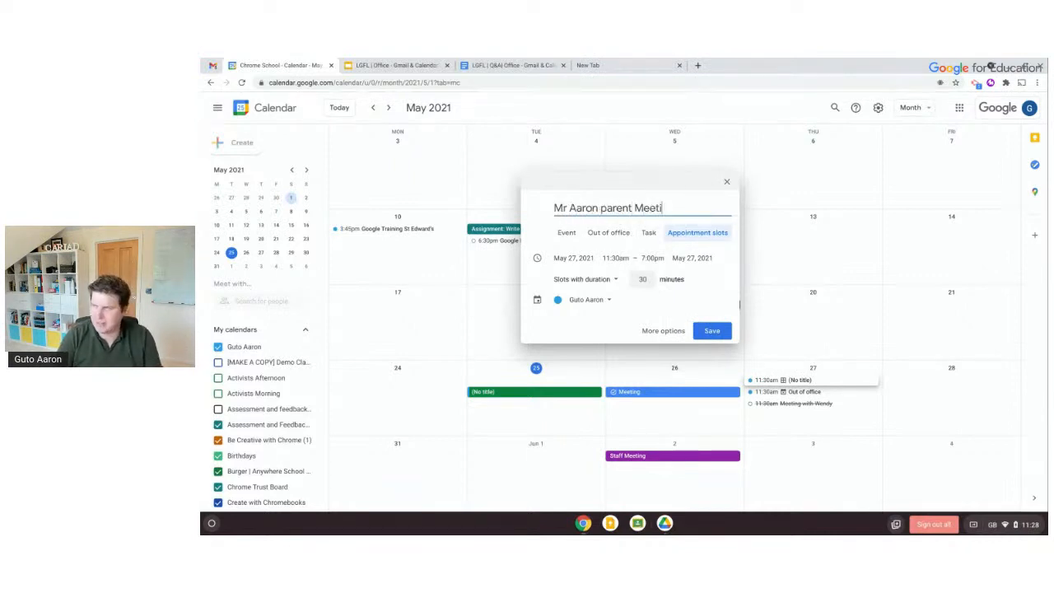
{"action": "left_click", "coordinate": [709, 331]}
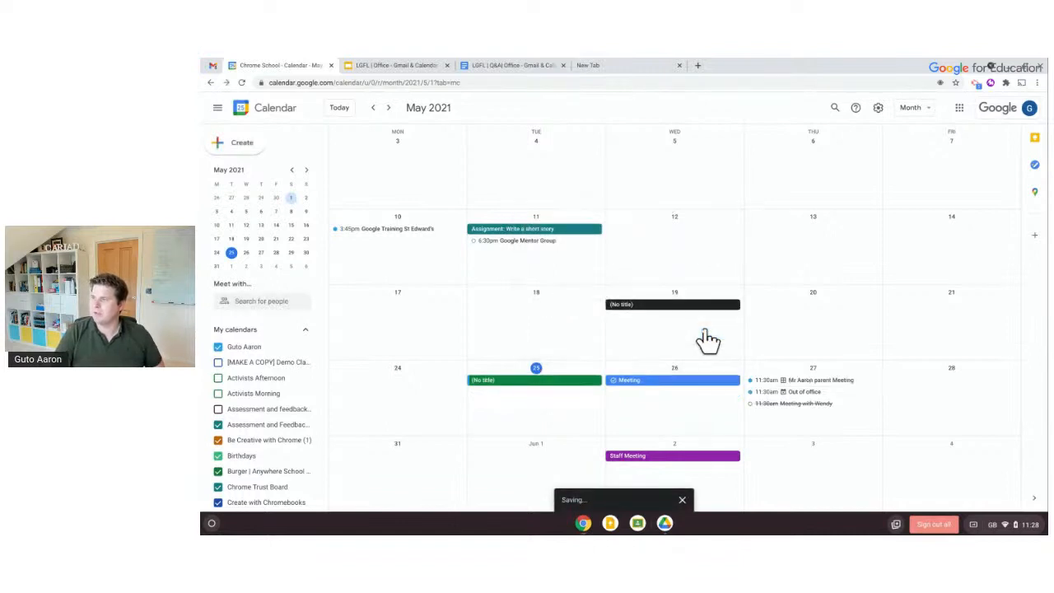
Open the new parent-meeting appointment slots and go to their public booking page
{"action": "left_click", "coordinate": [810, 386]}
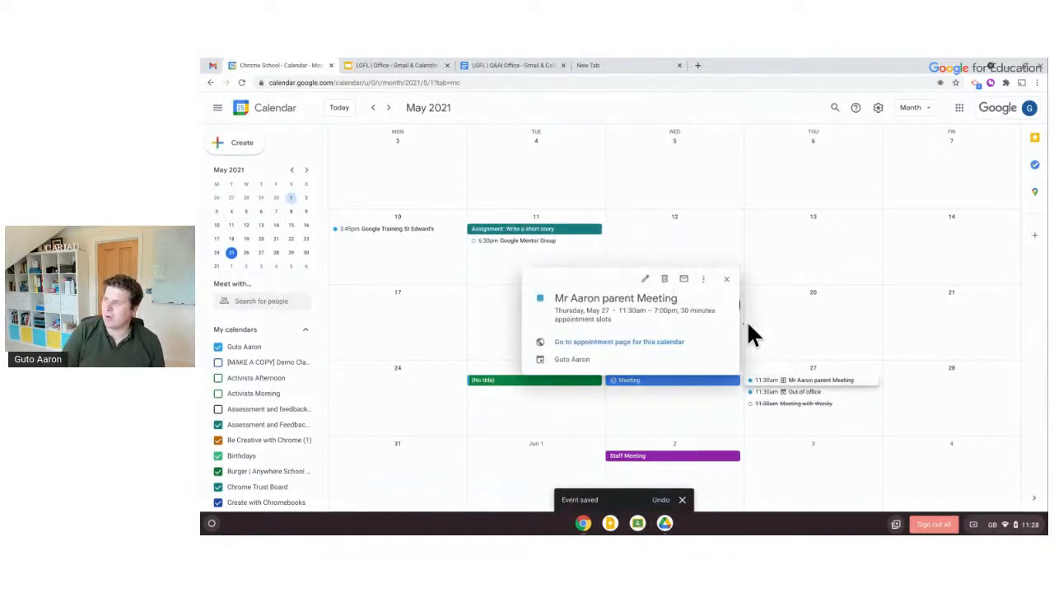
{"action": "left_click", "coordinate": [581, 349]}
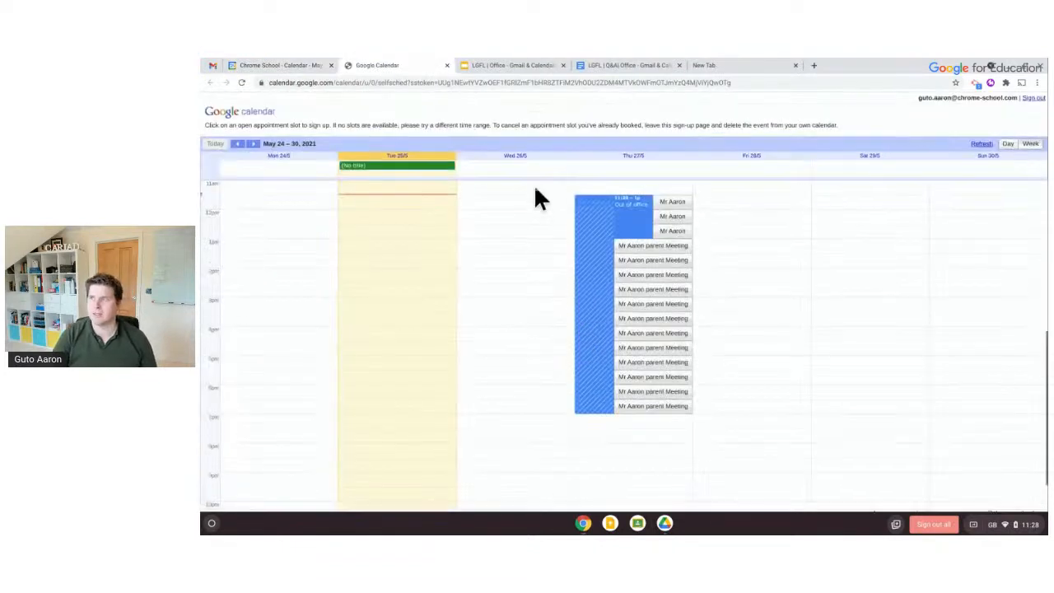
{"action": "left_click", "coordinate": [476, 83]}
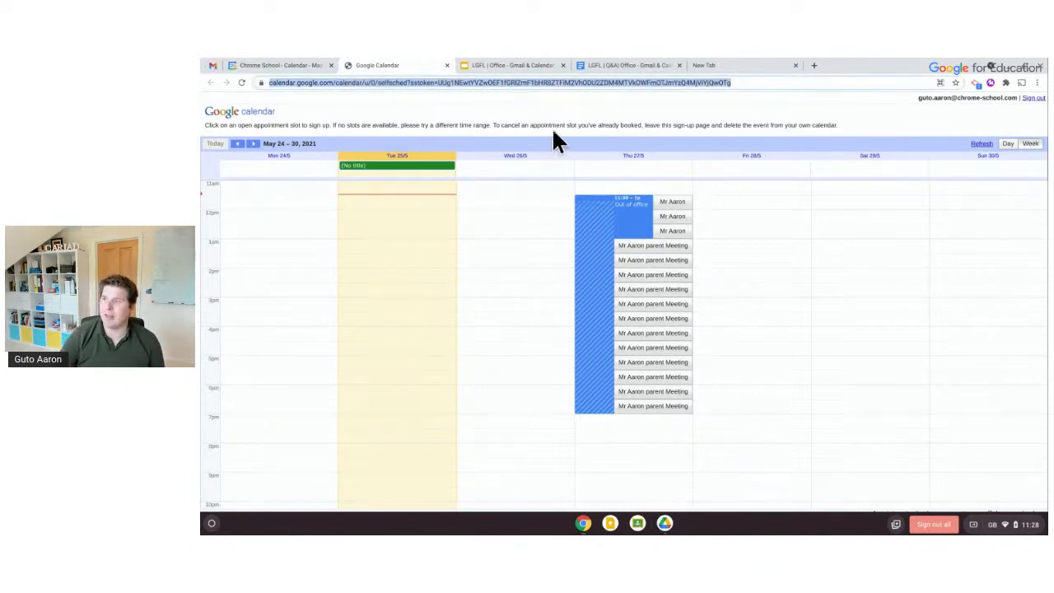
Book Thursday 27 May's 2:30–3:00pm slot with a description naming the parents, then return to the calendar
{"action": "left_click", "coordinate": [642, 289]}
{"action": "left_click", "coordinate": [611, 313]}
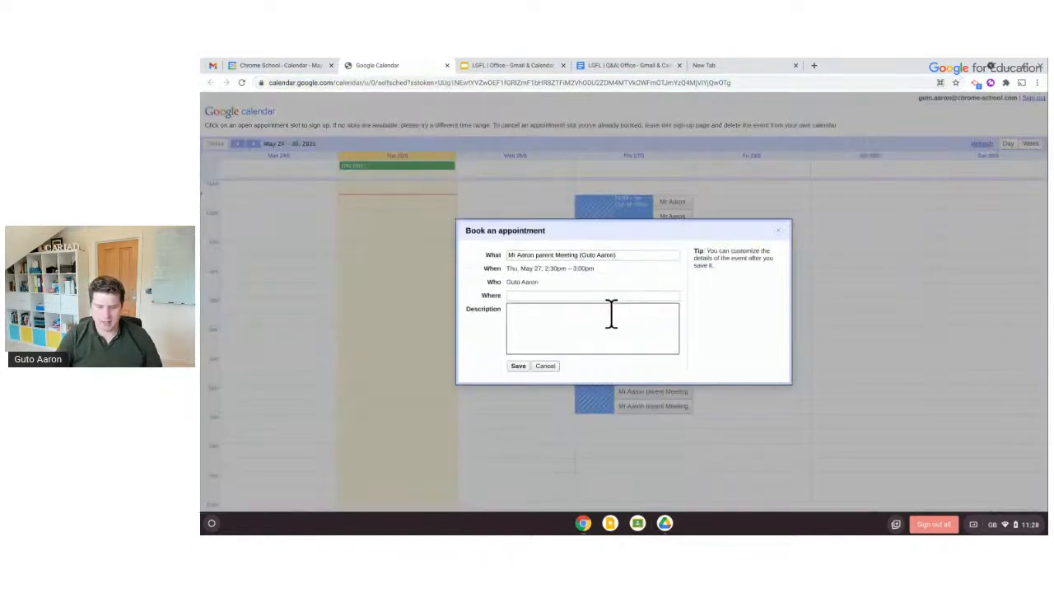
{"action": "type", "text": "Wendy"}
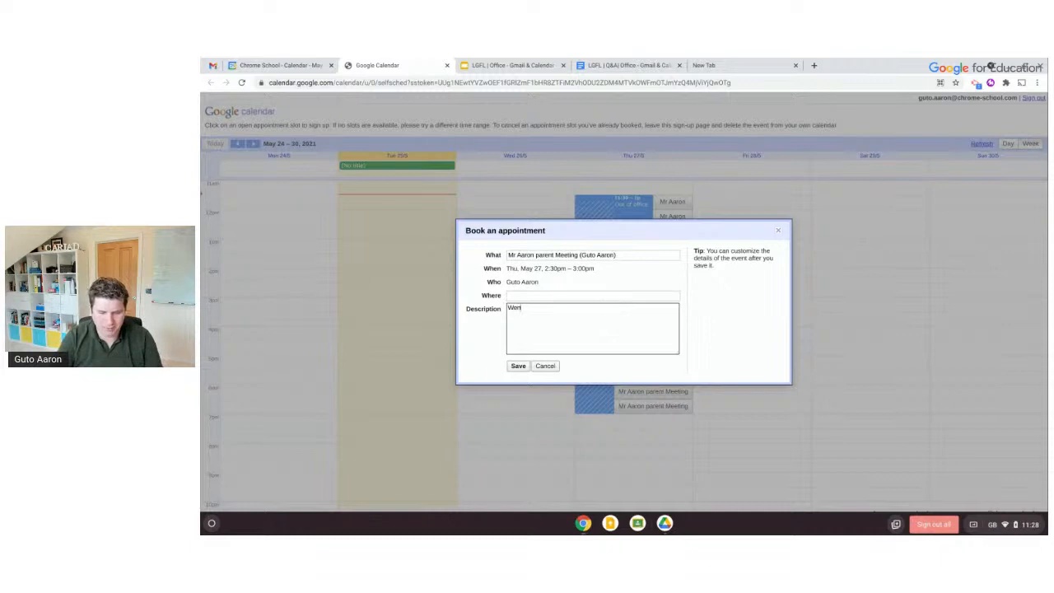
{"action": "left_click", "coordinate": [519, 367]}
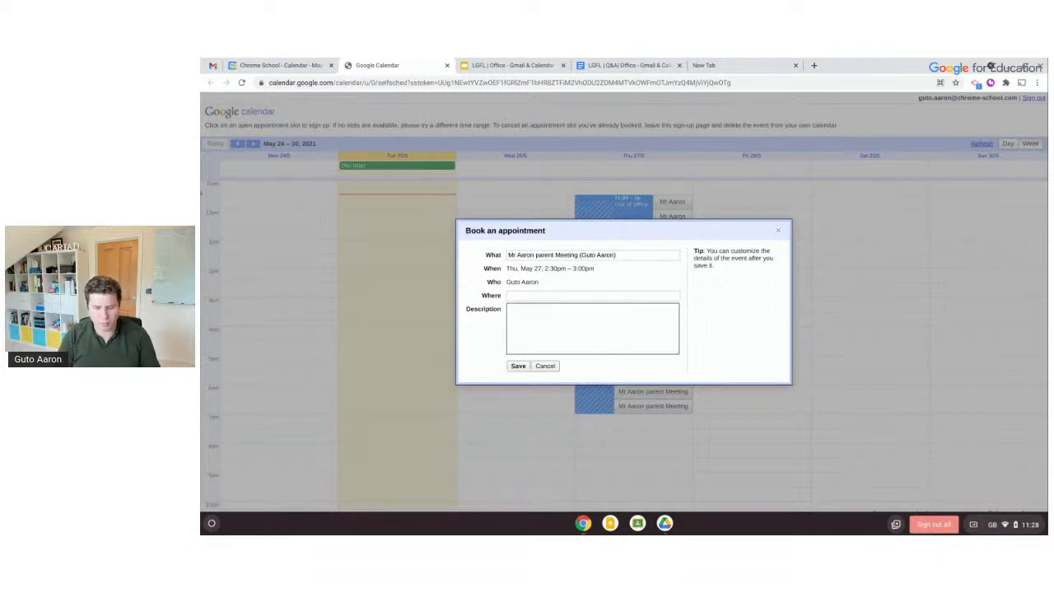
{"action": "type", "text": "Tom's parents"}
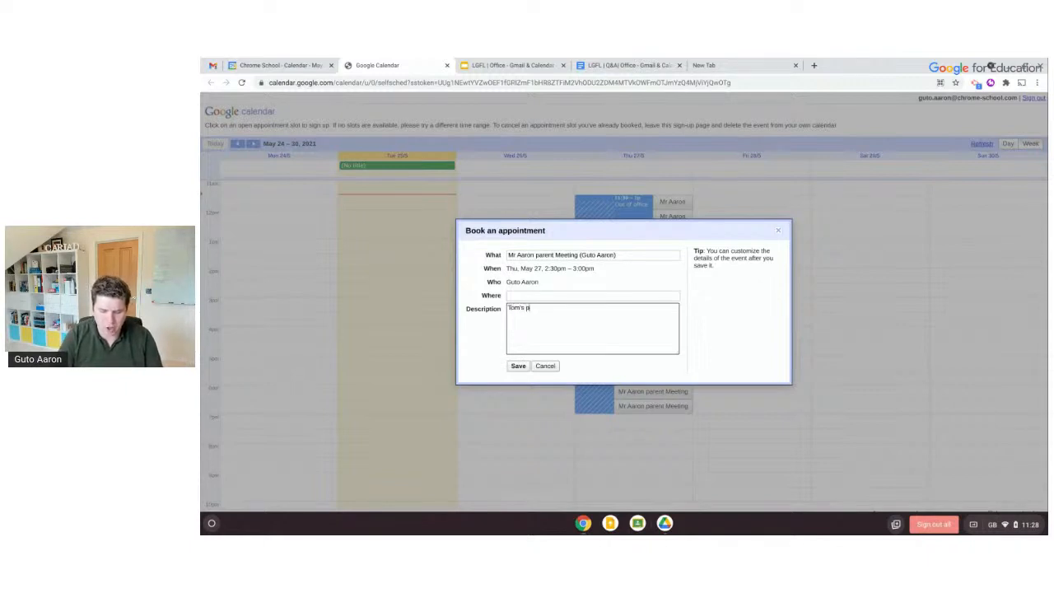
{"action": "left_click", "coordinate": [517, 367]}
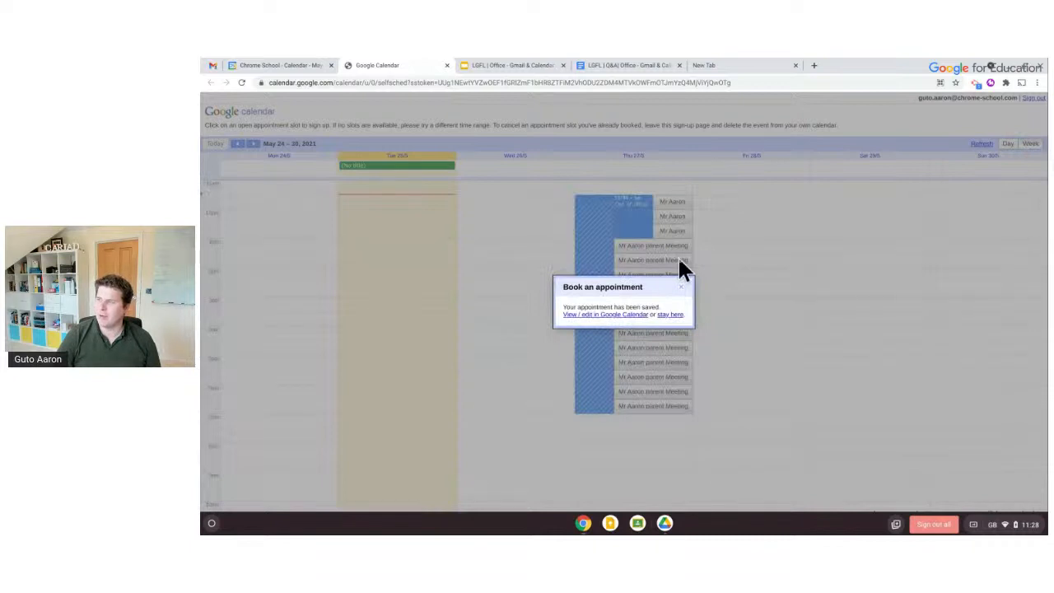
{"action": "left_click", "coordinate": [681, 286]}
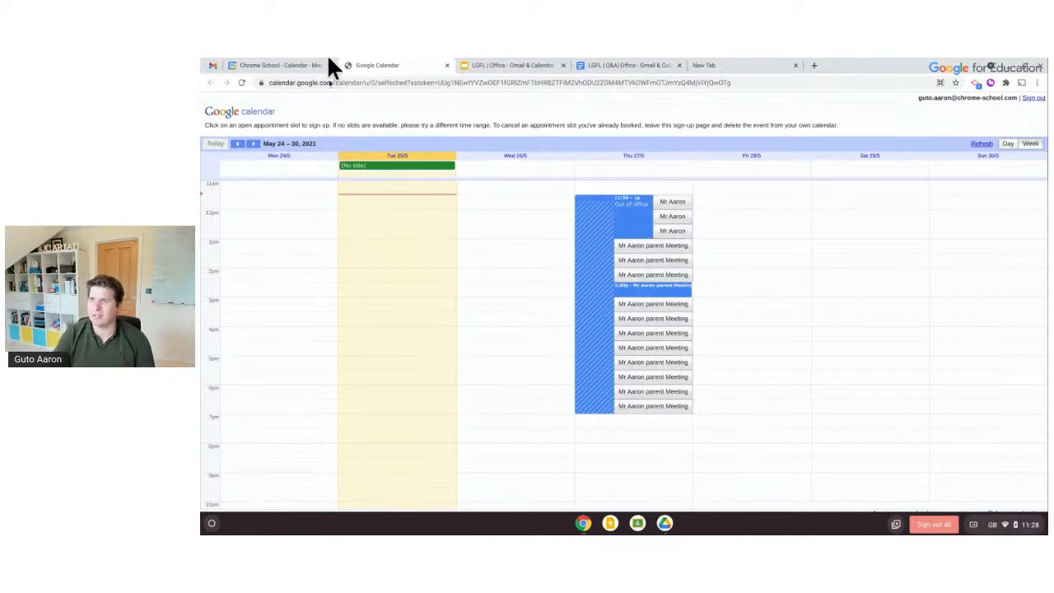
{"action": "left_click", "coordinate": [301, 66]}
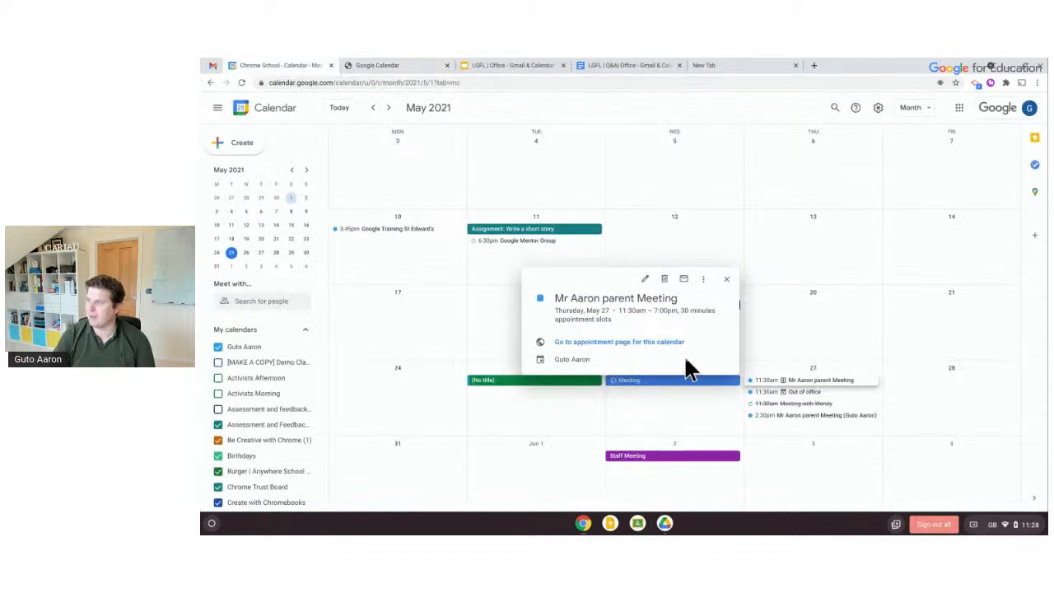
Review the booked 2:30pm parent meeting, then show the Keep notes side panel
{"action": "left_click", "coordinate": [819, 417]}
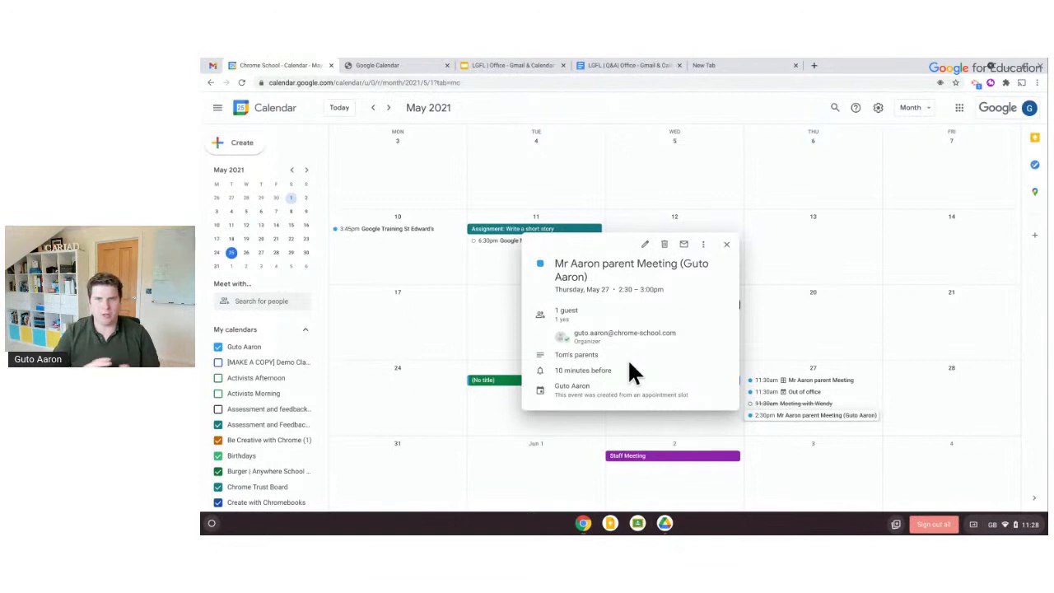
{"action": "left_click", "coordinate": [728, 244]}
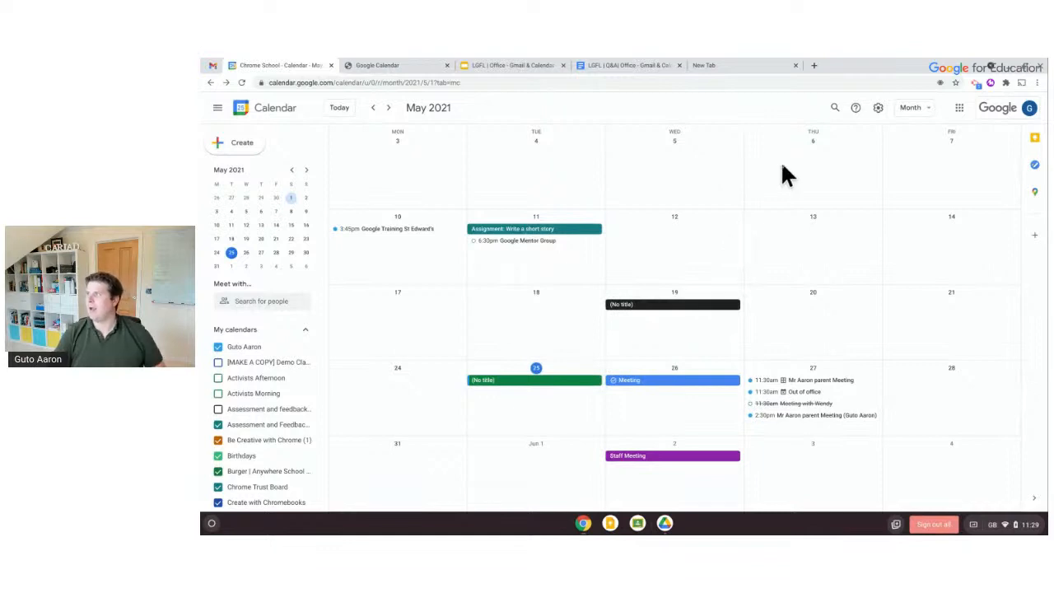
{"action": "left_click", "coordinate": [1033, 141]}
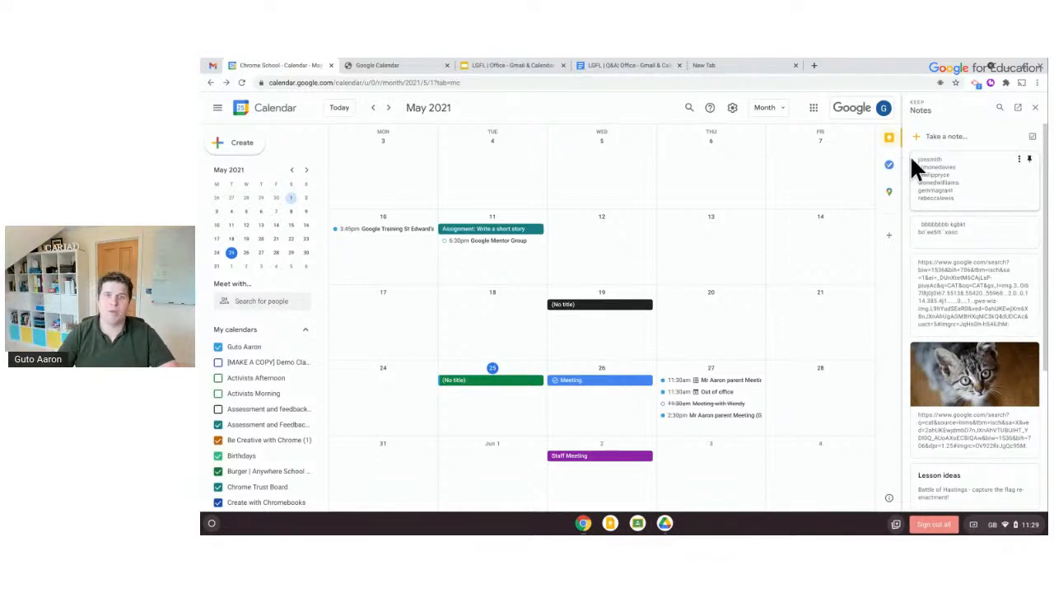
Search 'keep google' in a new tab and open the Google Keep website
{"action": "left_click", "coordinate": [769, 71]}
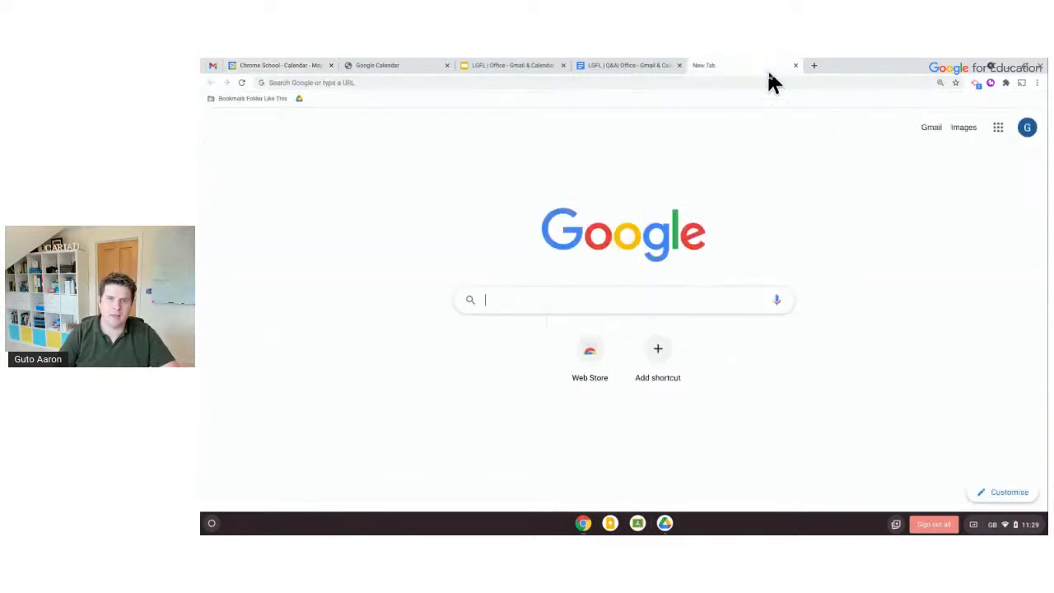
{"action": "type", "text": "keep"}
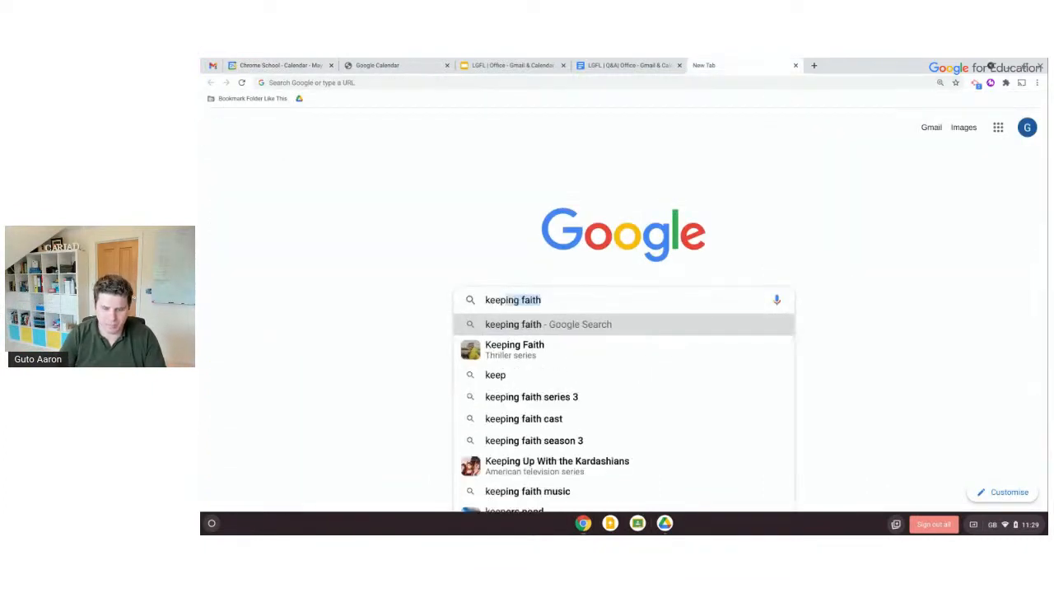
{"action": "type", "text": " google"}
{"action": "key", "text": "Return"}
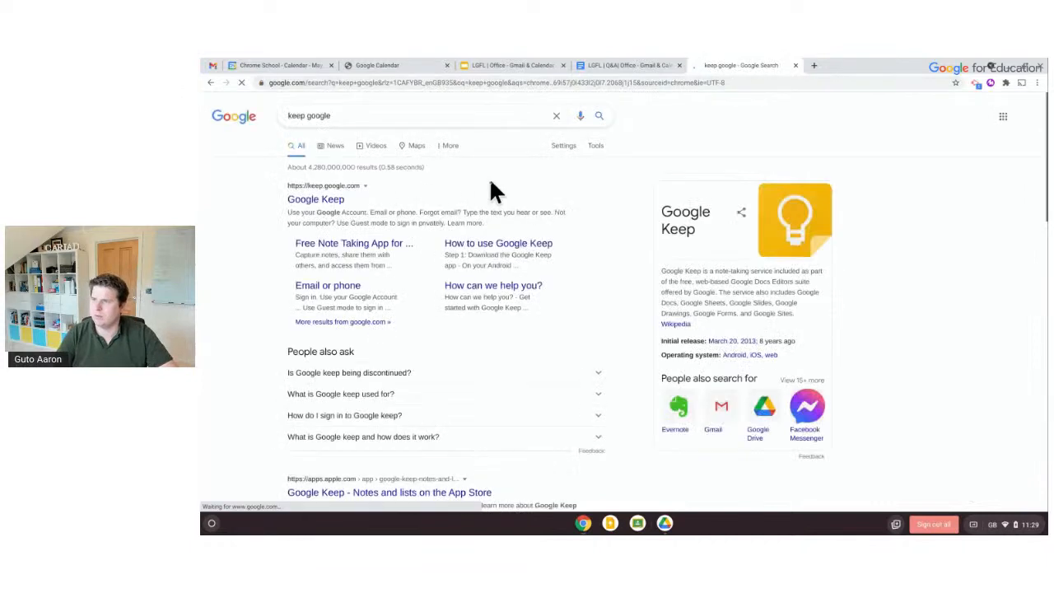
{"action": "left_click", "coordinate": [333, 200]}
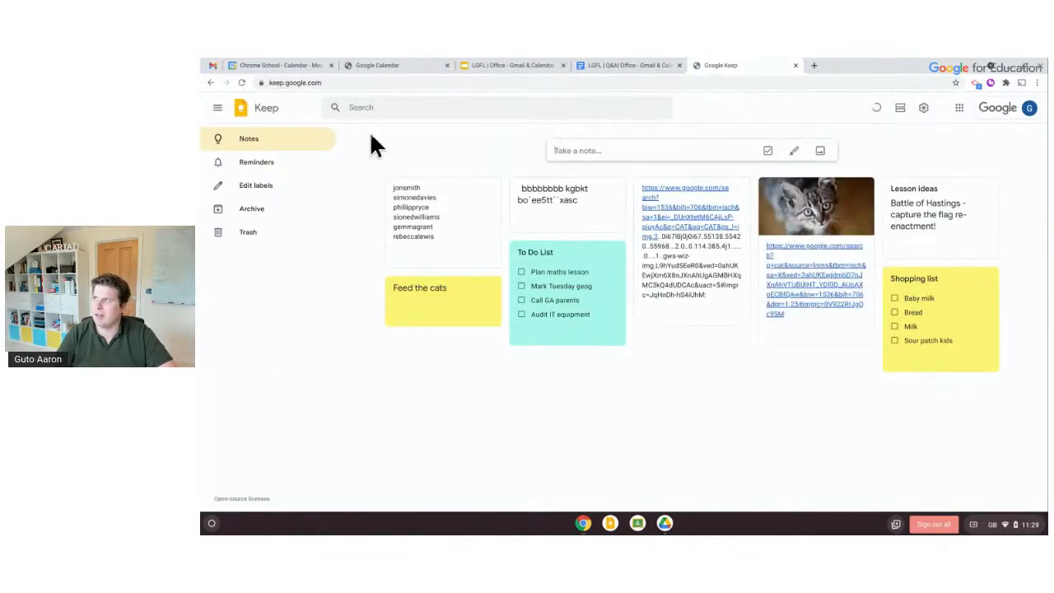
Add a new Keep note reading 'Remind me to .'
{"action": "left_click", "coordinate": [724, 150]}
{"action": "type", "text": "Remind me to"}
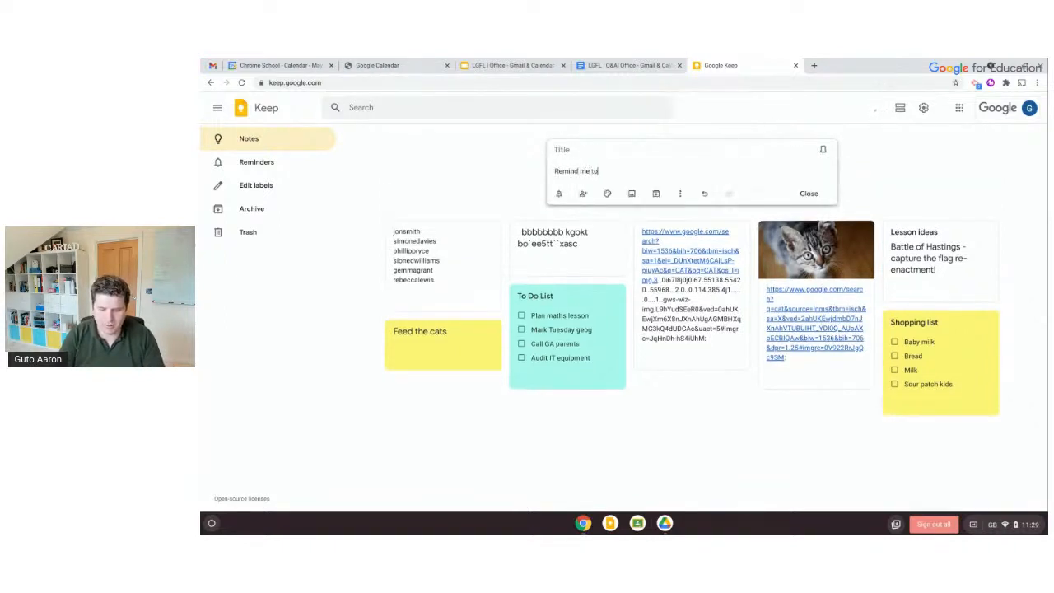
{"action": "type", "text": " ."}
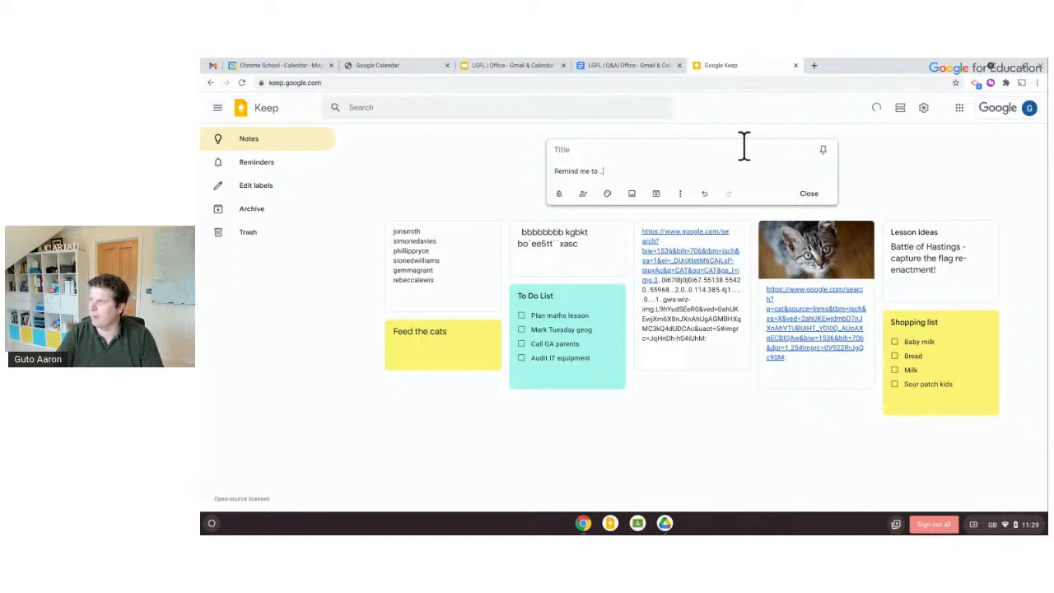
{"action": "left_click", "coordinate": [480, 197]}
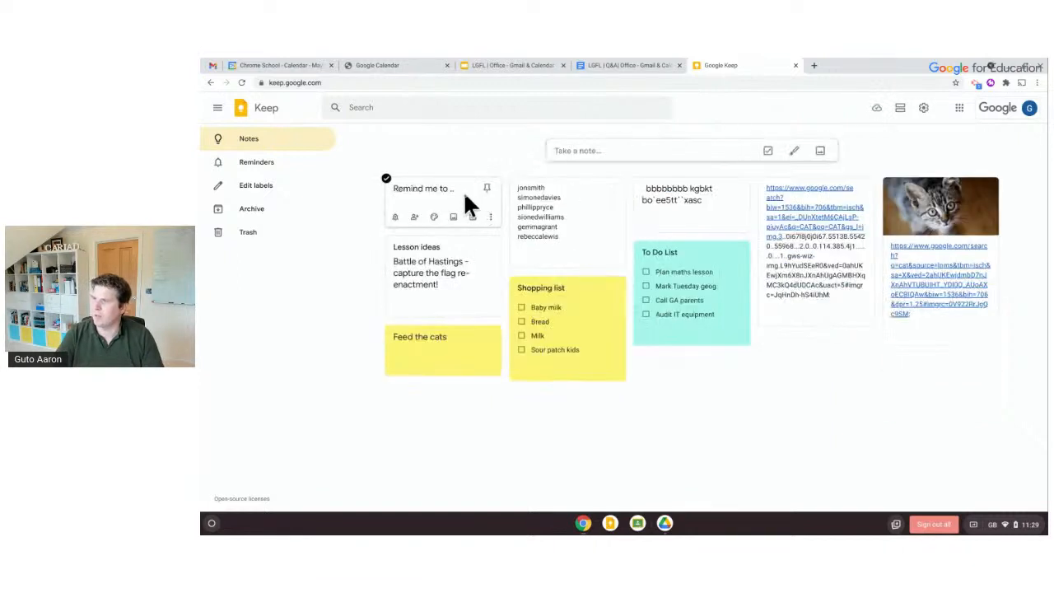
Tick off 'Mark Tuesday geog' and 'Call GA parents' on the To Do List
{"action": "left_click", "coordinate": [765, 154]}
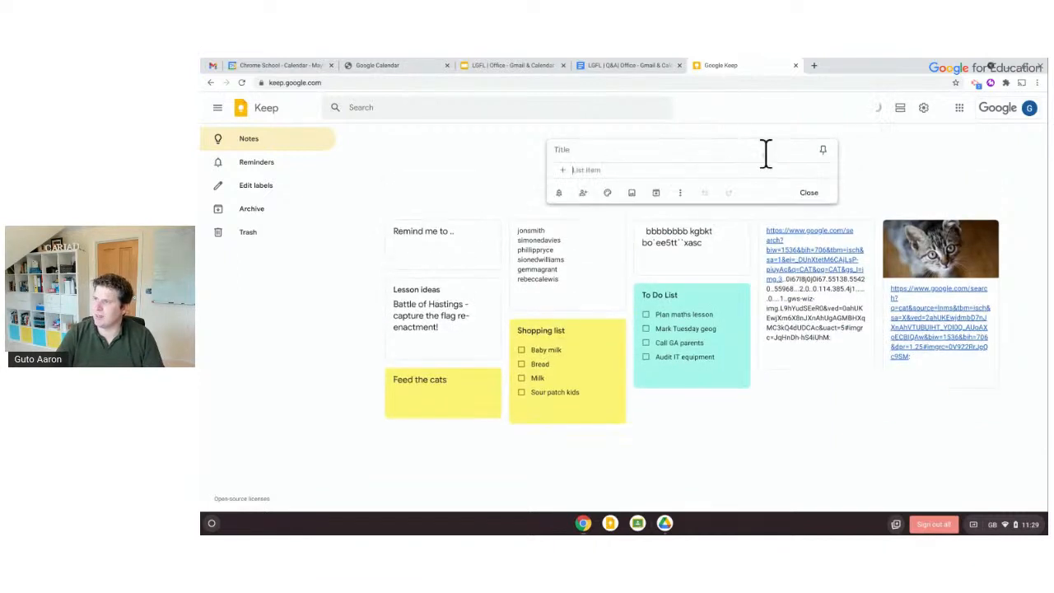
{"action": "left_click", "coordinate": [645, 327]}
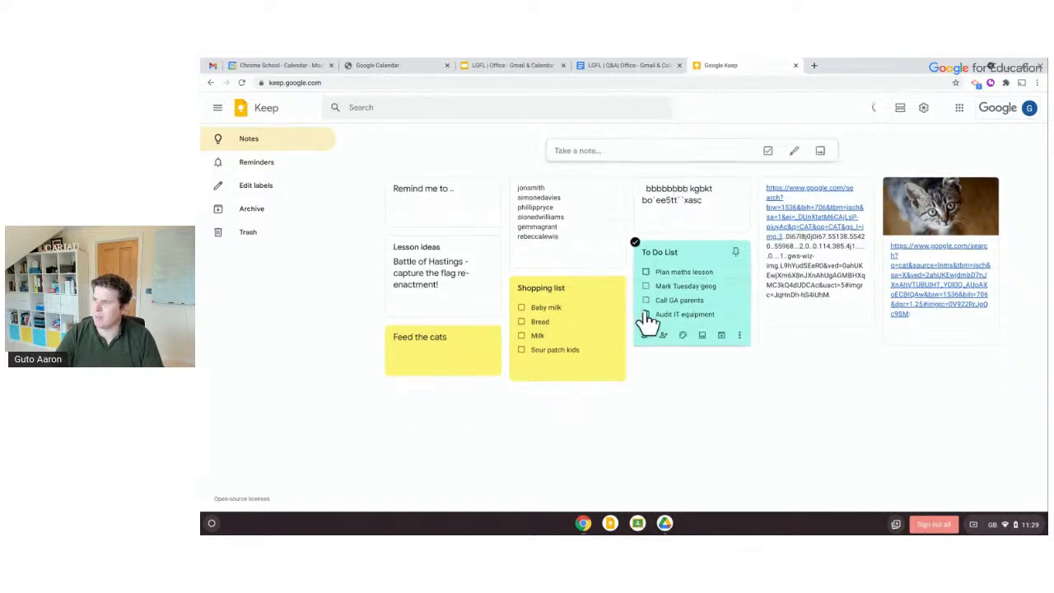
{"action": "left_click", "coordinate": [646, 287]}
{"action": "left_click", "coordinate": [646, 287]}
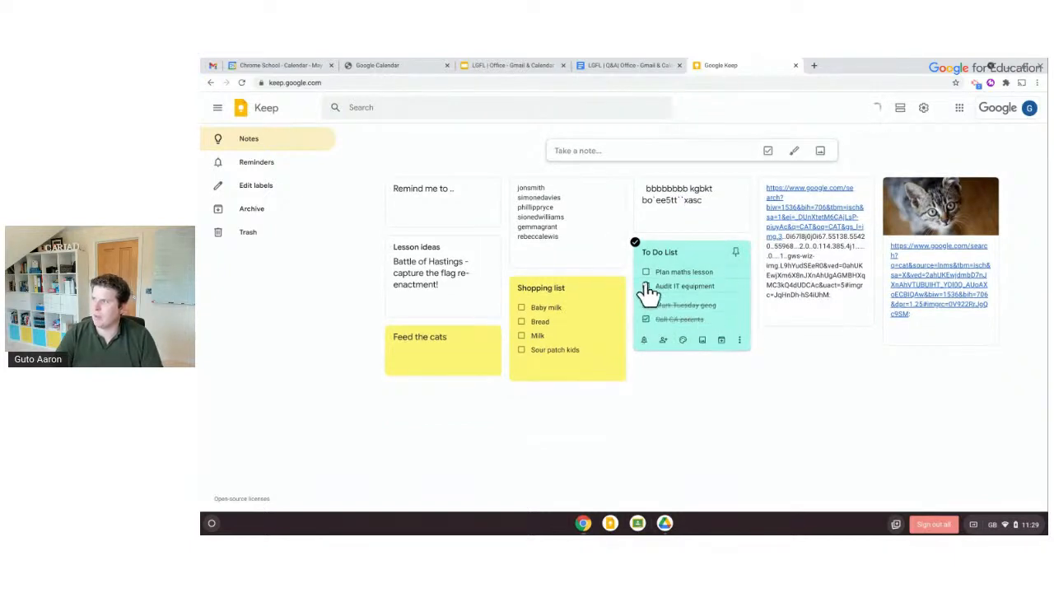
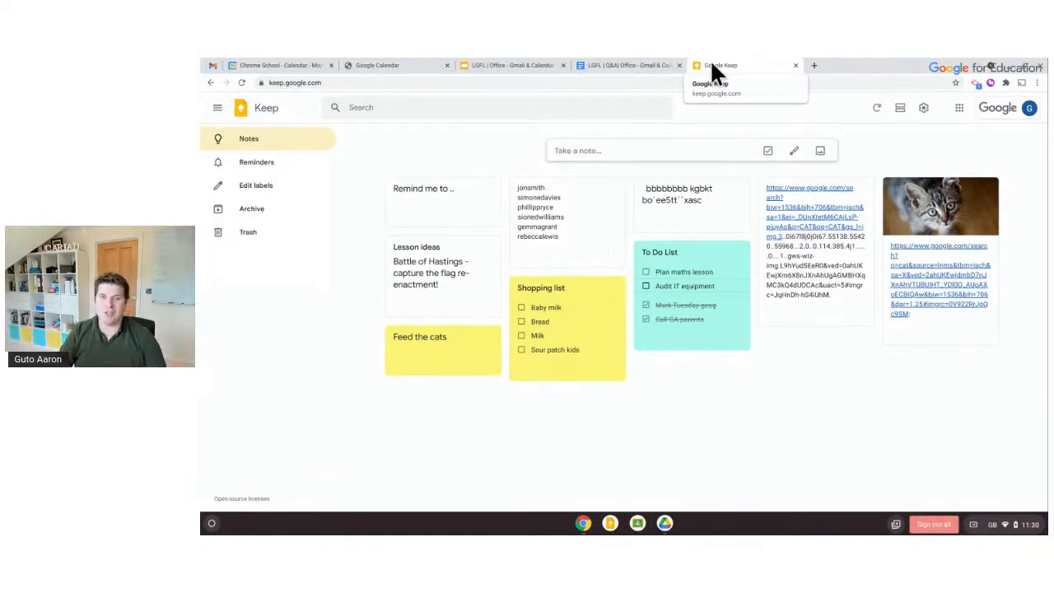
Switch back to the LGFL Office Gmail & Calendar slides showing the Gmail agenda (Composing through Templates)
{"action": "left_click", "coordinate": [543, 65]}
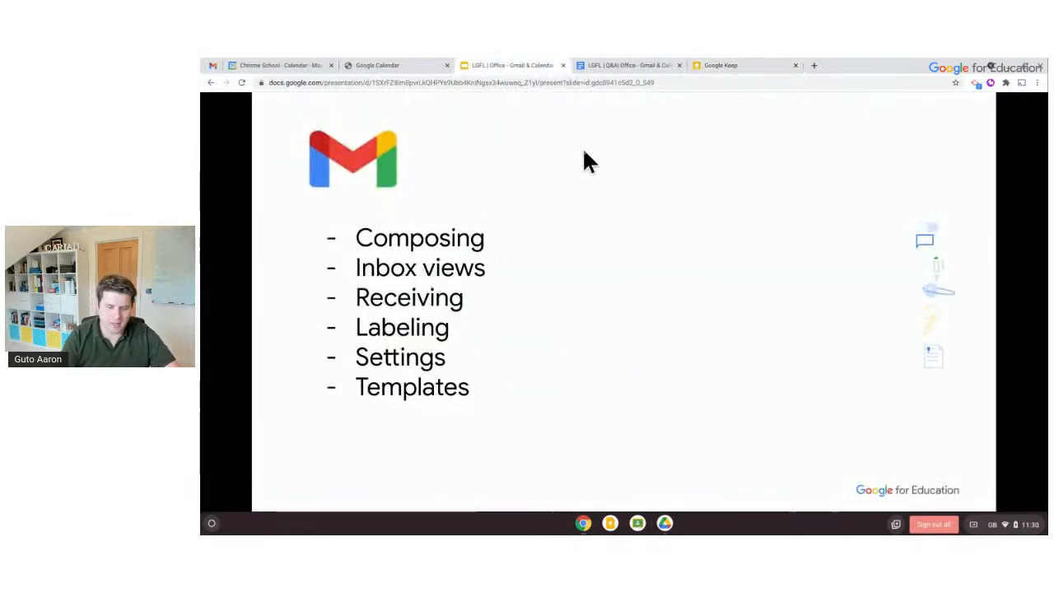